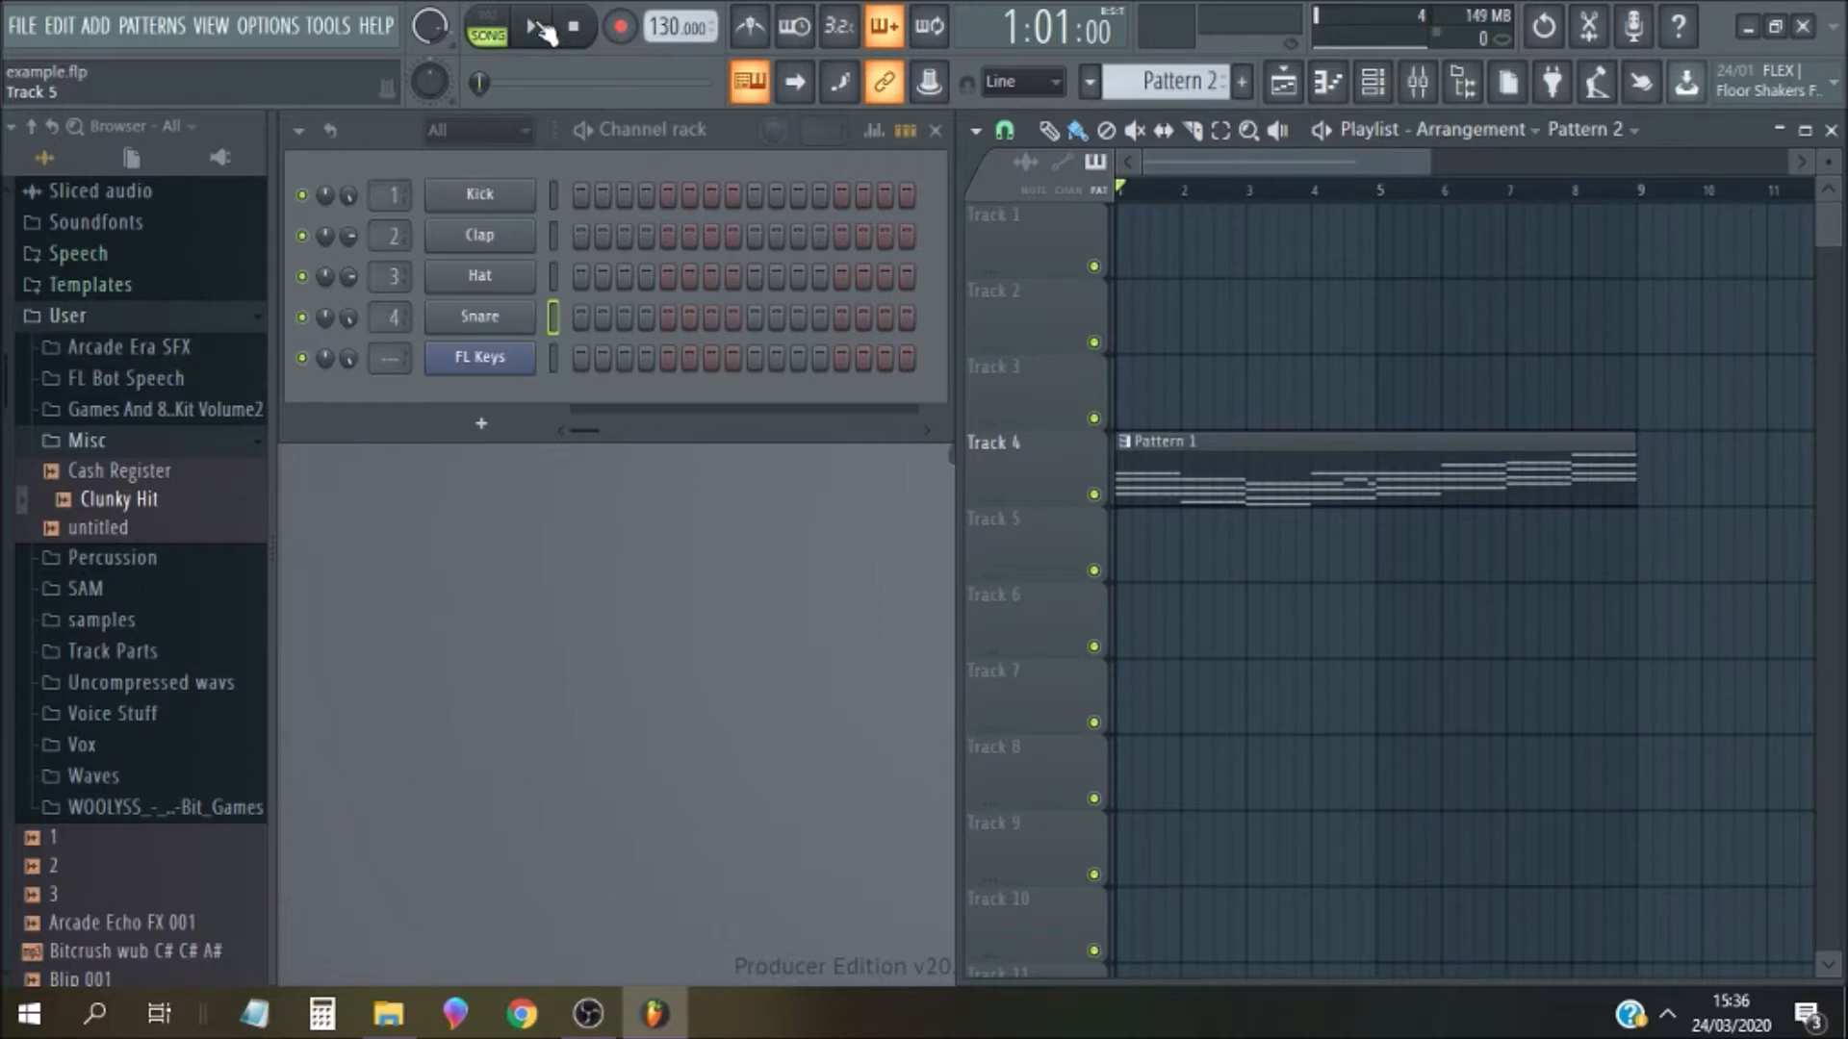
Play the arrangement through Pattern 1's notes, stop playback, and make Pattern 1 the current pattern
click(541, 29)
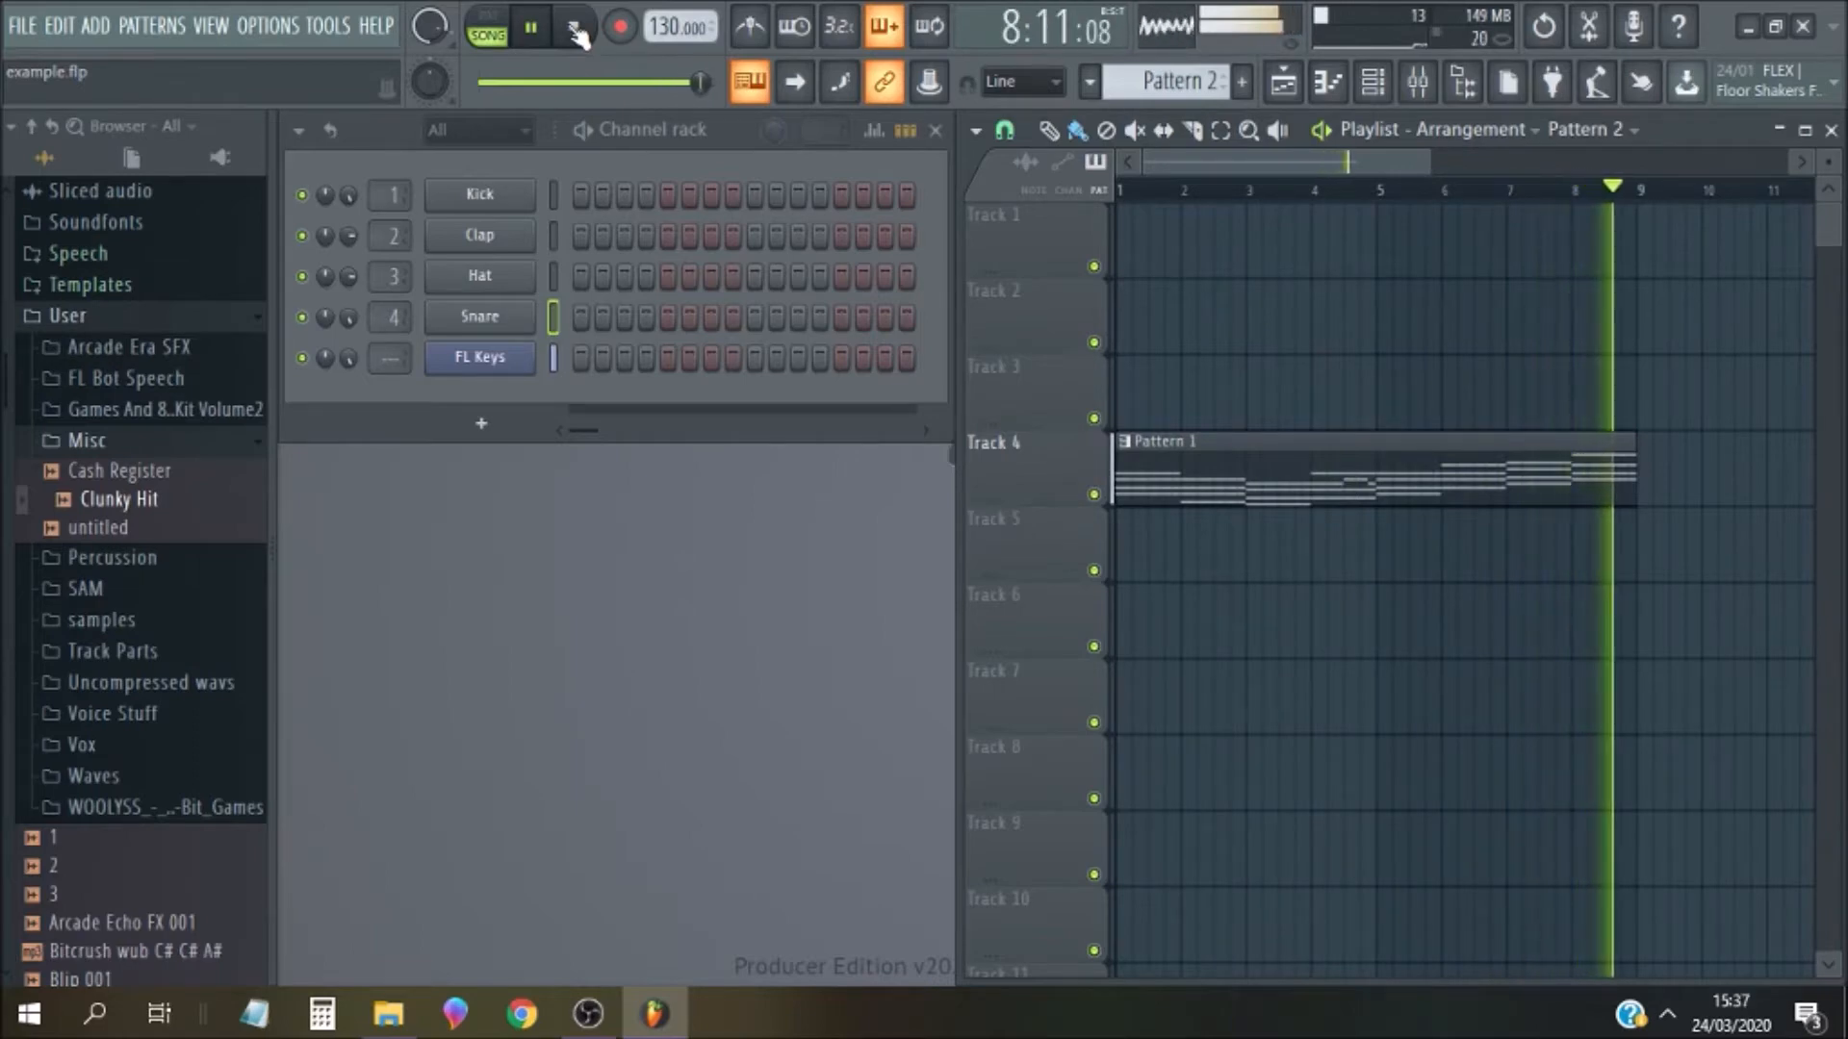
click(575, 32)
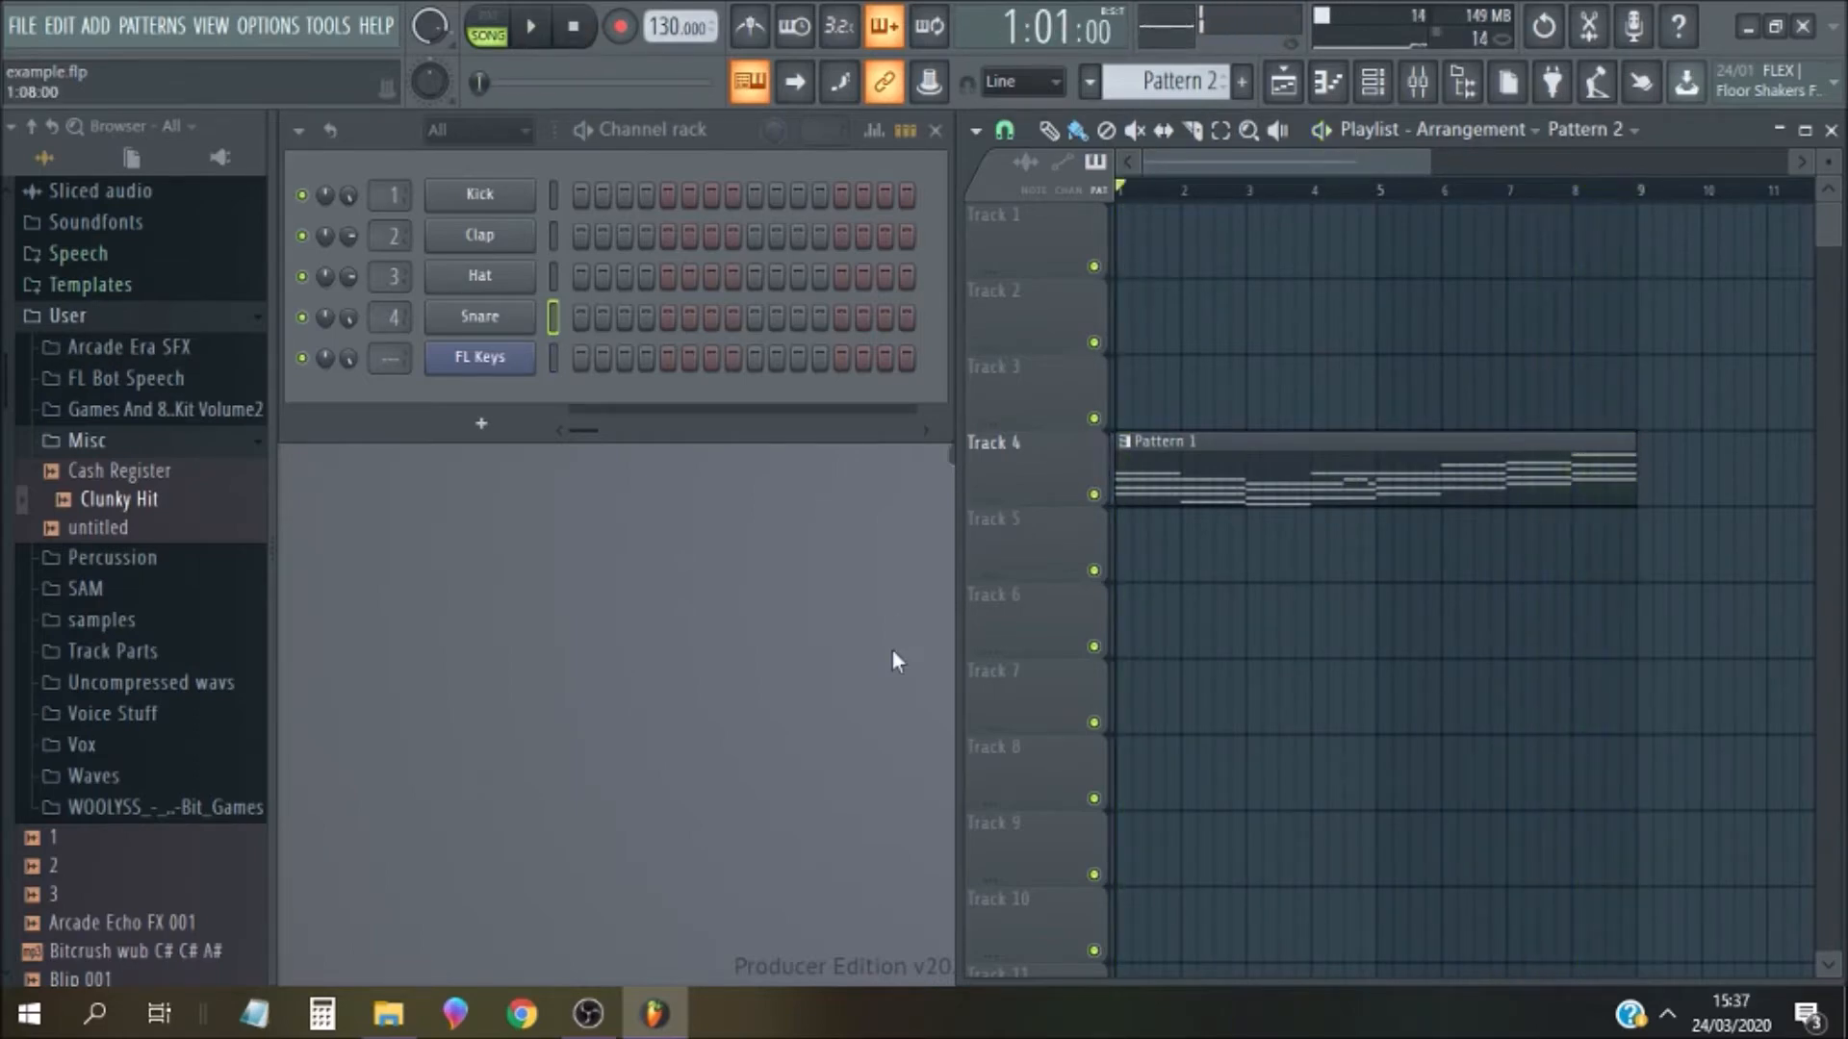
click(1248, 449)
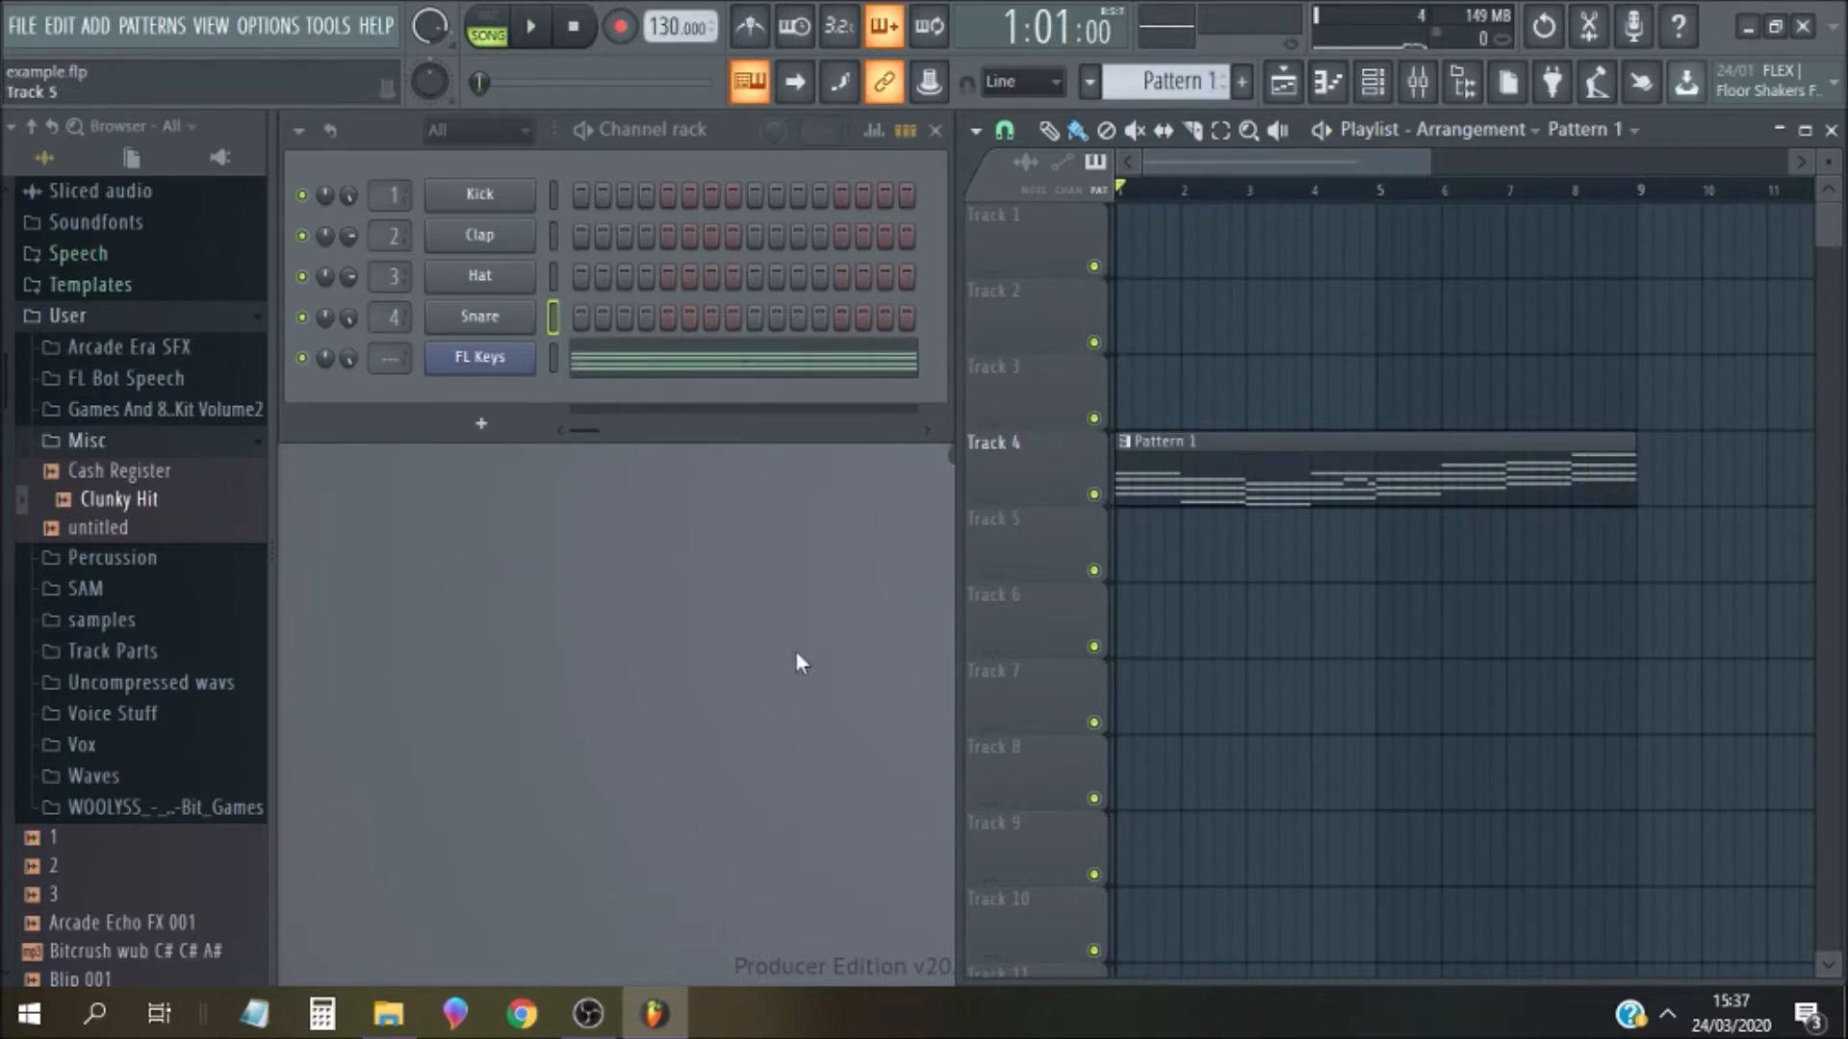
Find the Orchestral instrument patches in the browser, within Packs and Instruments, as a replacement source for the FL Keys channel
right_click(486, 377)
click(383, 581)
scroll(5, 390, down, 3)
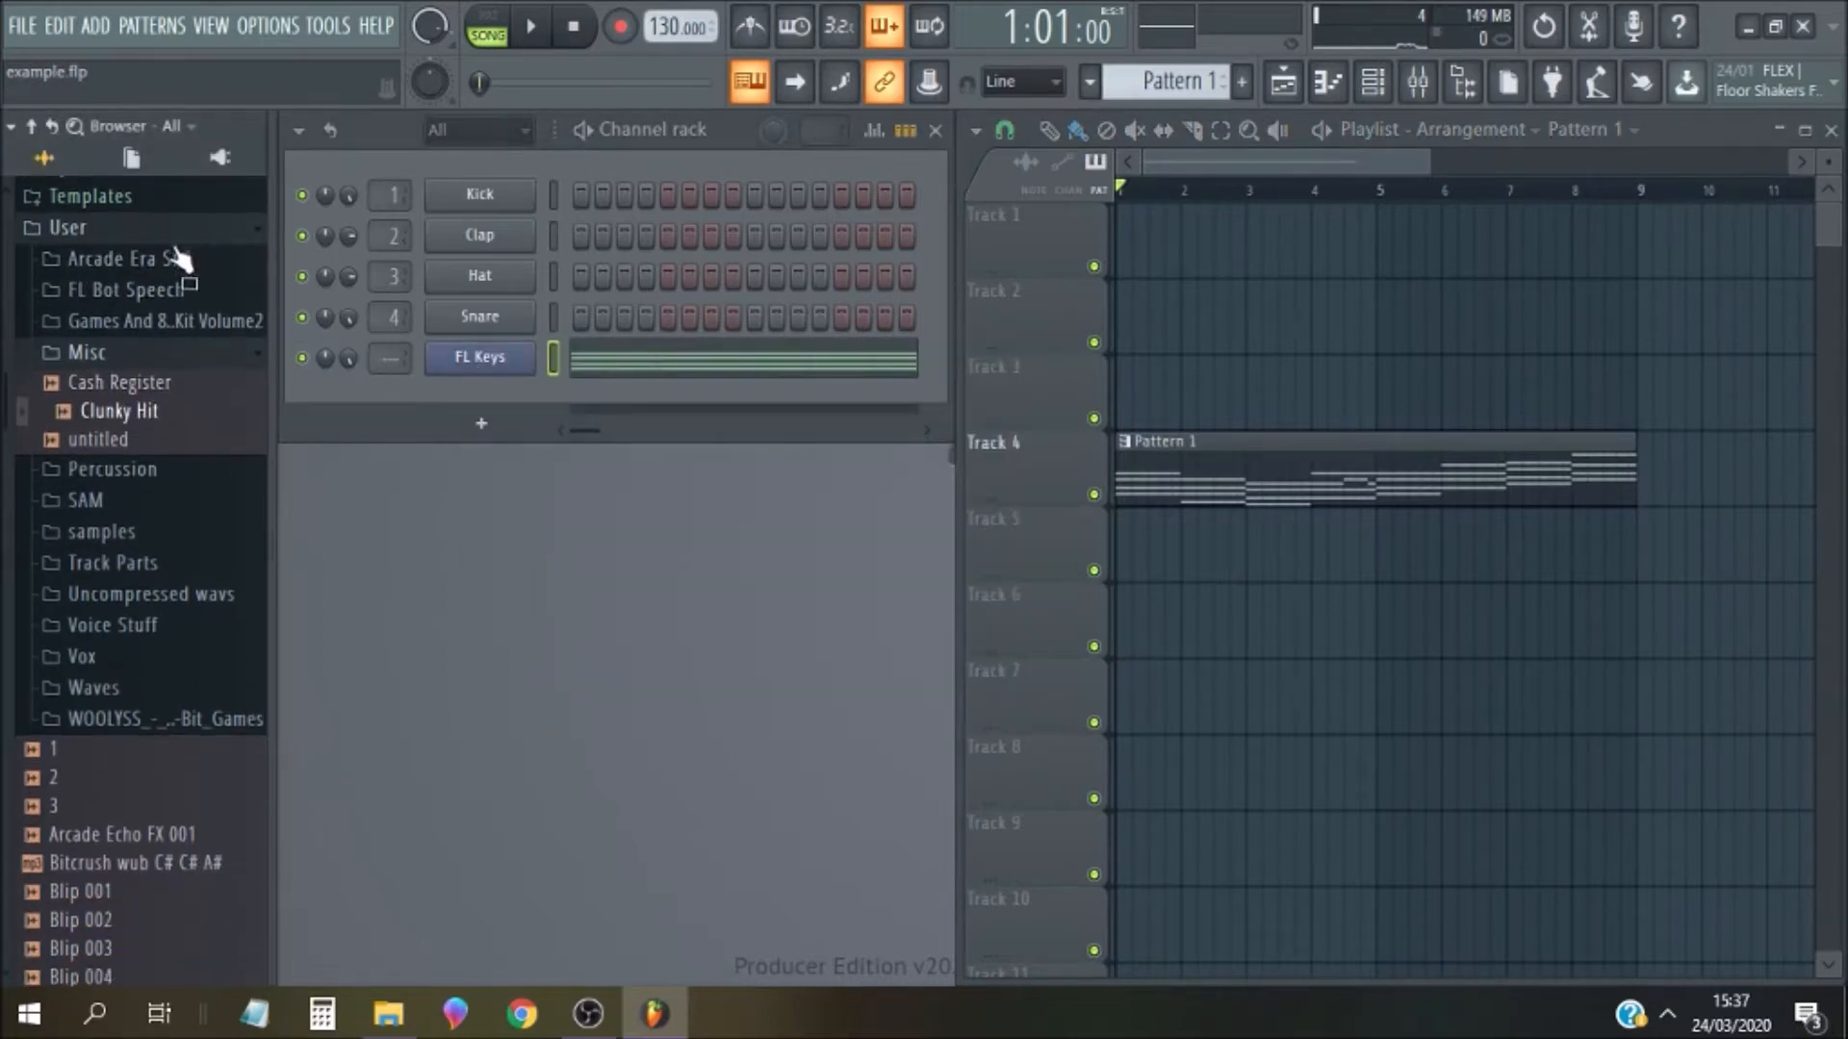
scroll(145, 289, up, 3)
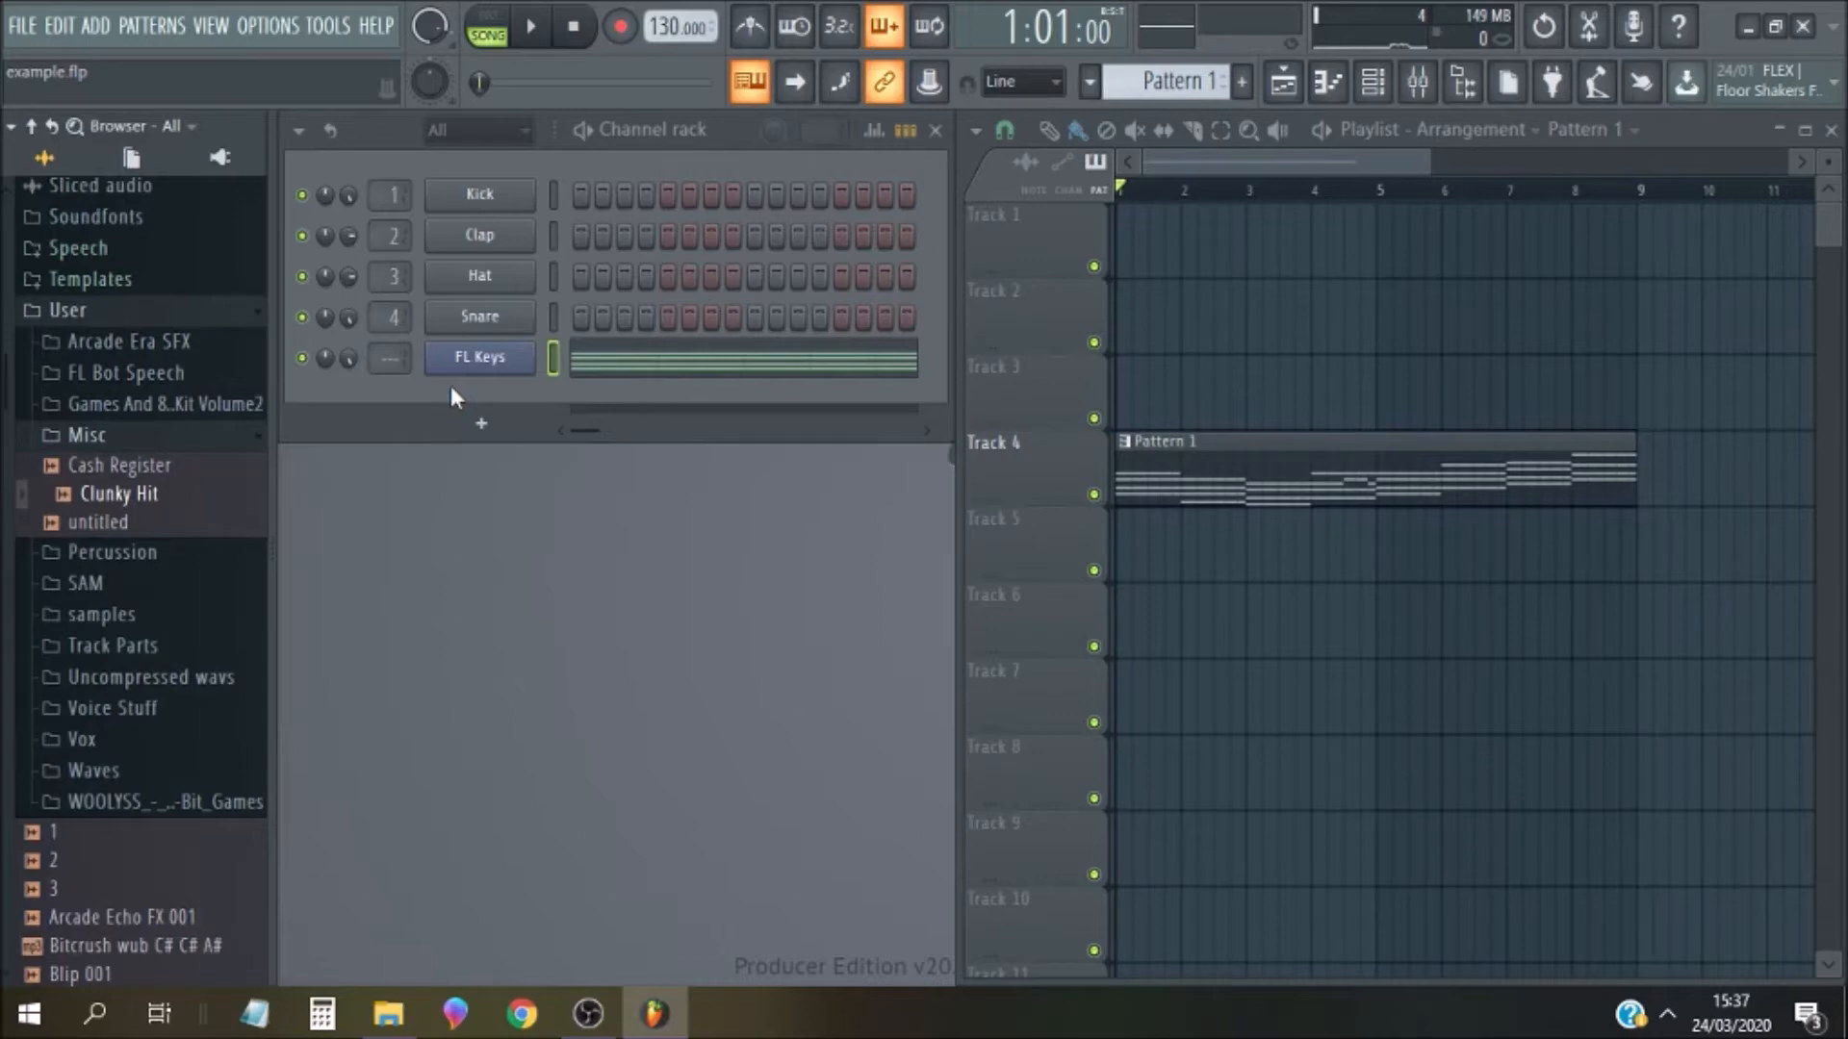
drag(8, 383, 13, 292)
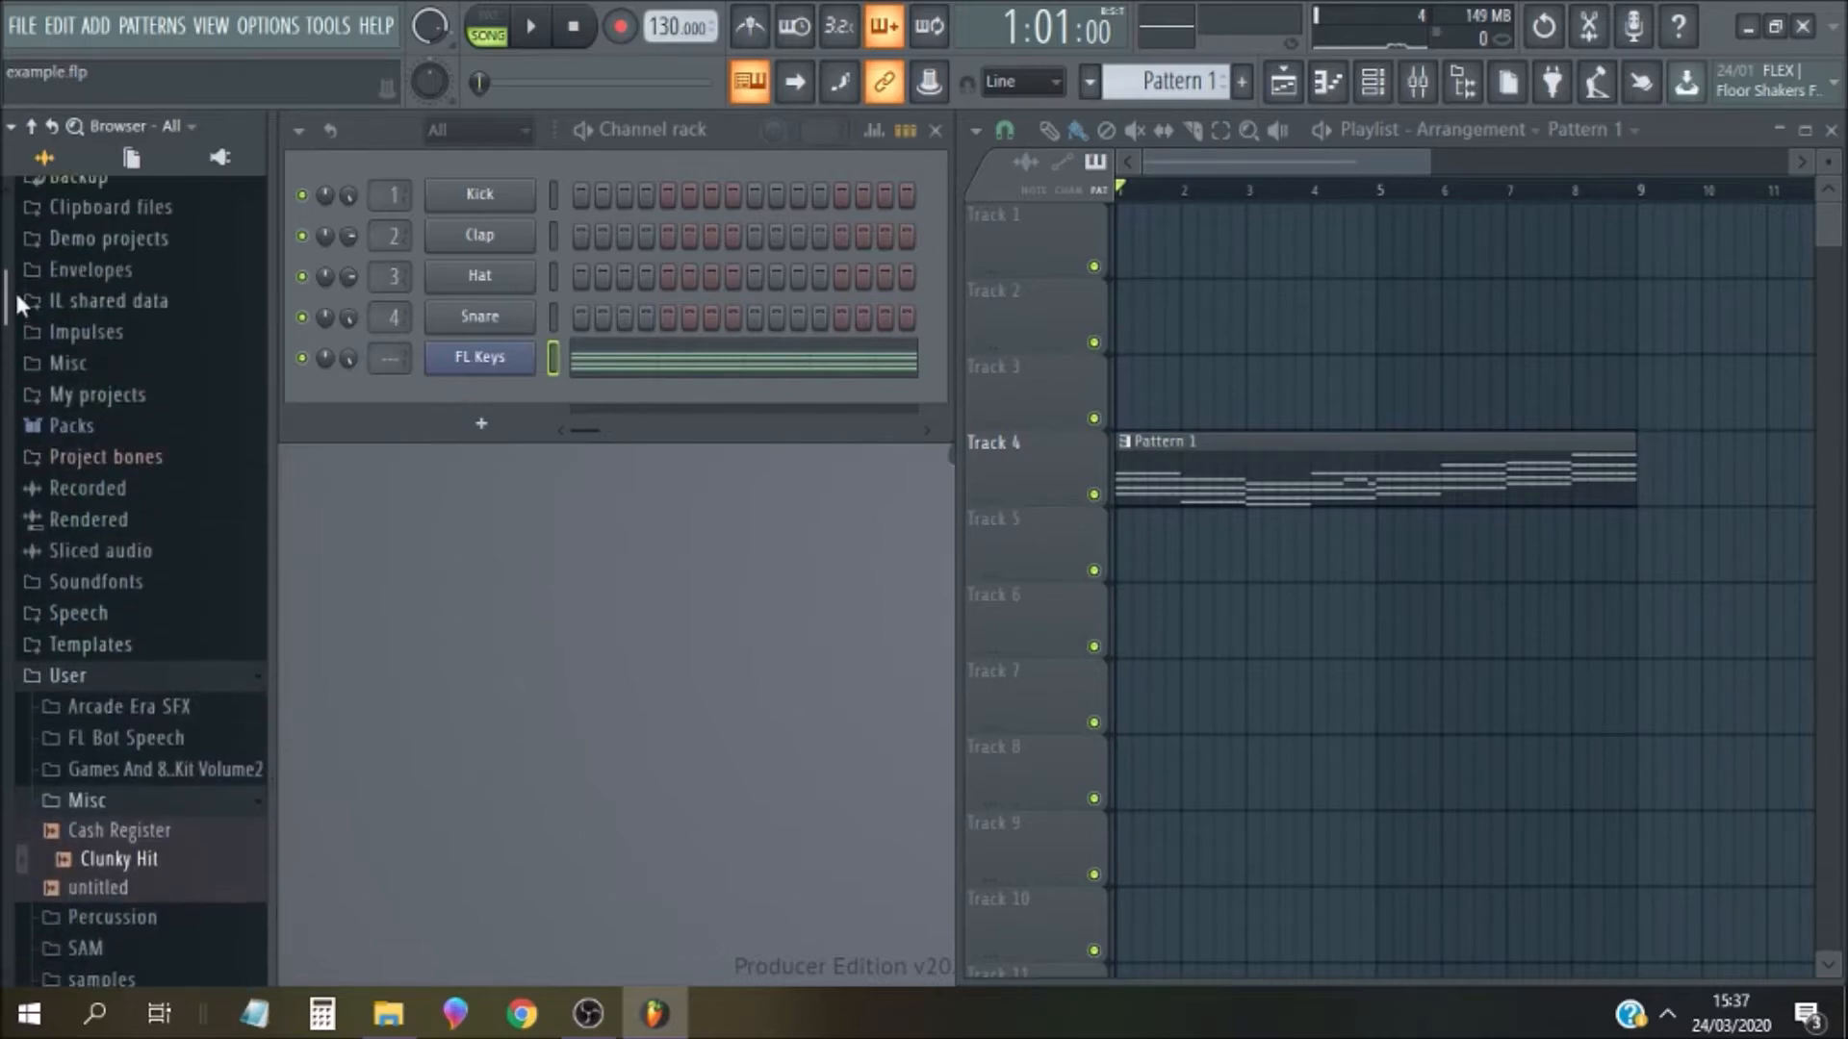
click(68, 535)
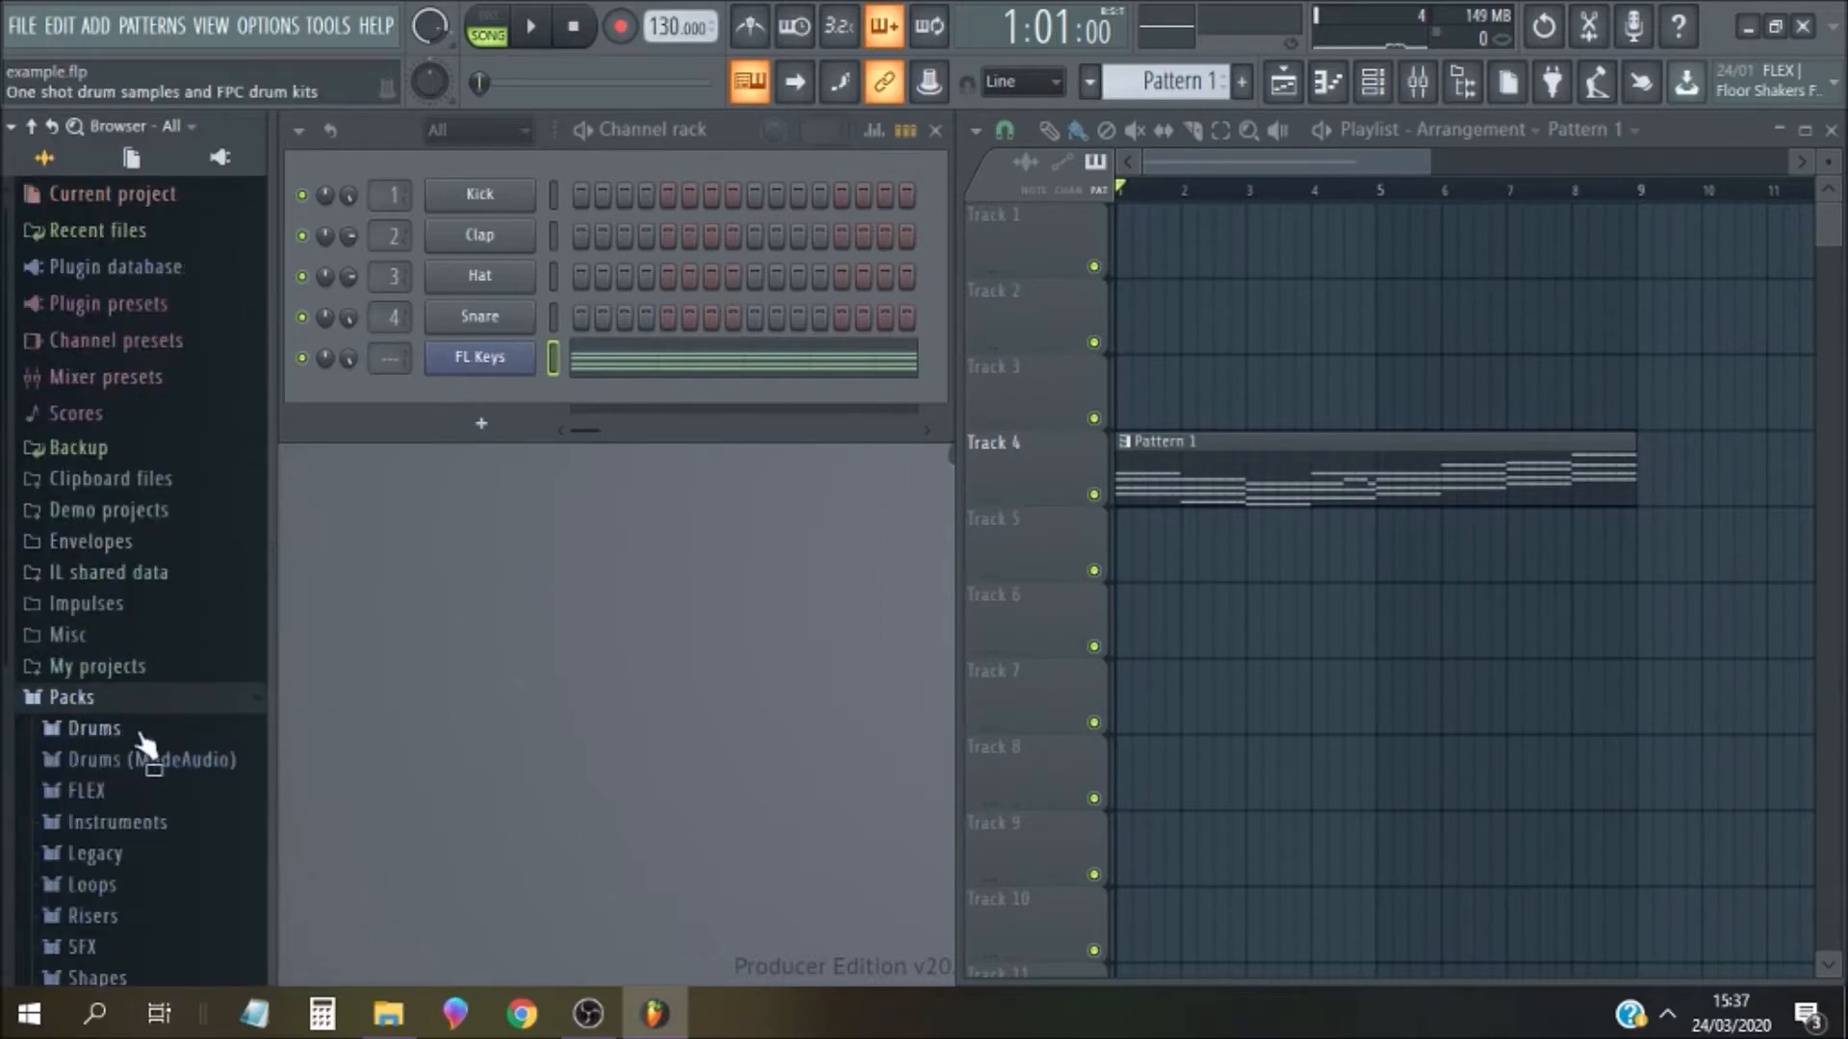
click(187, 823)
scroll(4, 442, down, 3)
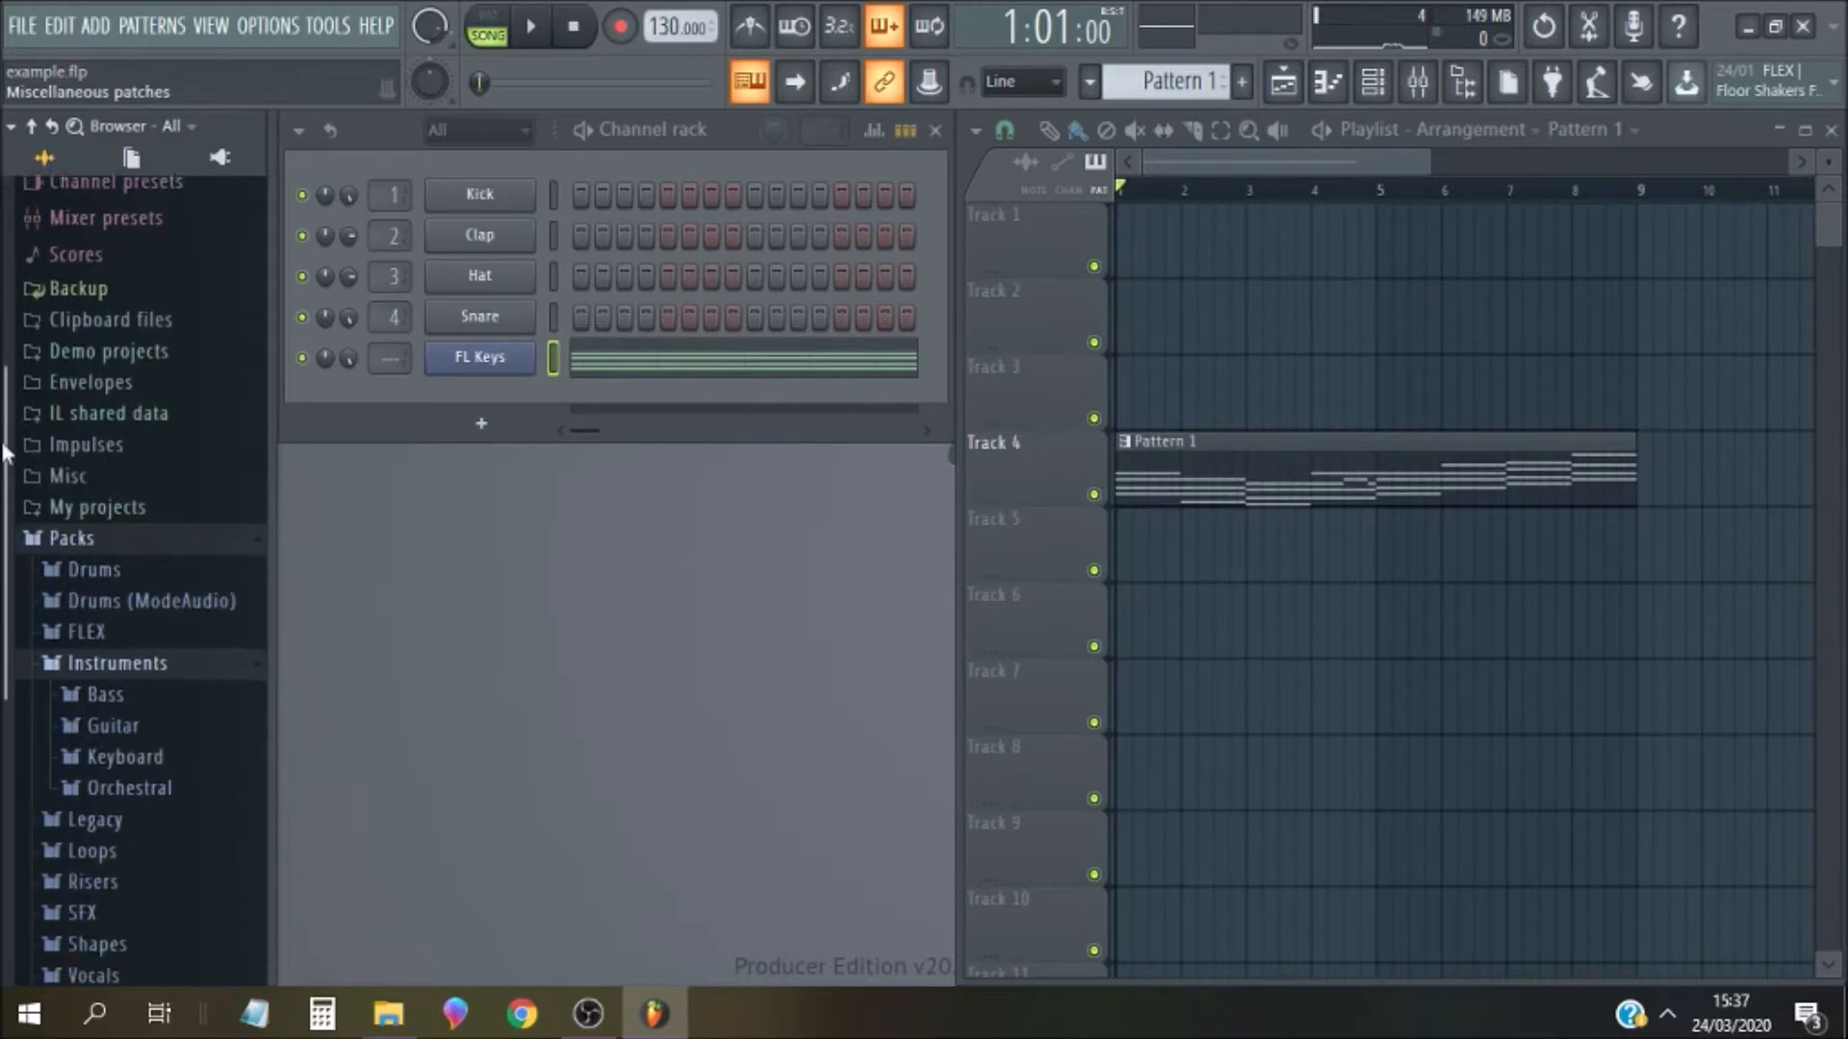
click(188, 710)
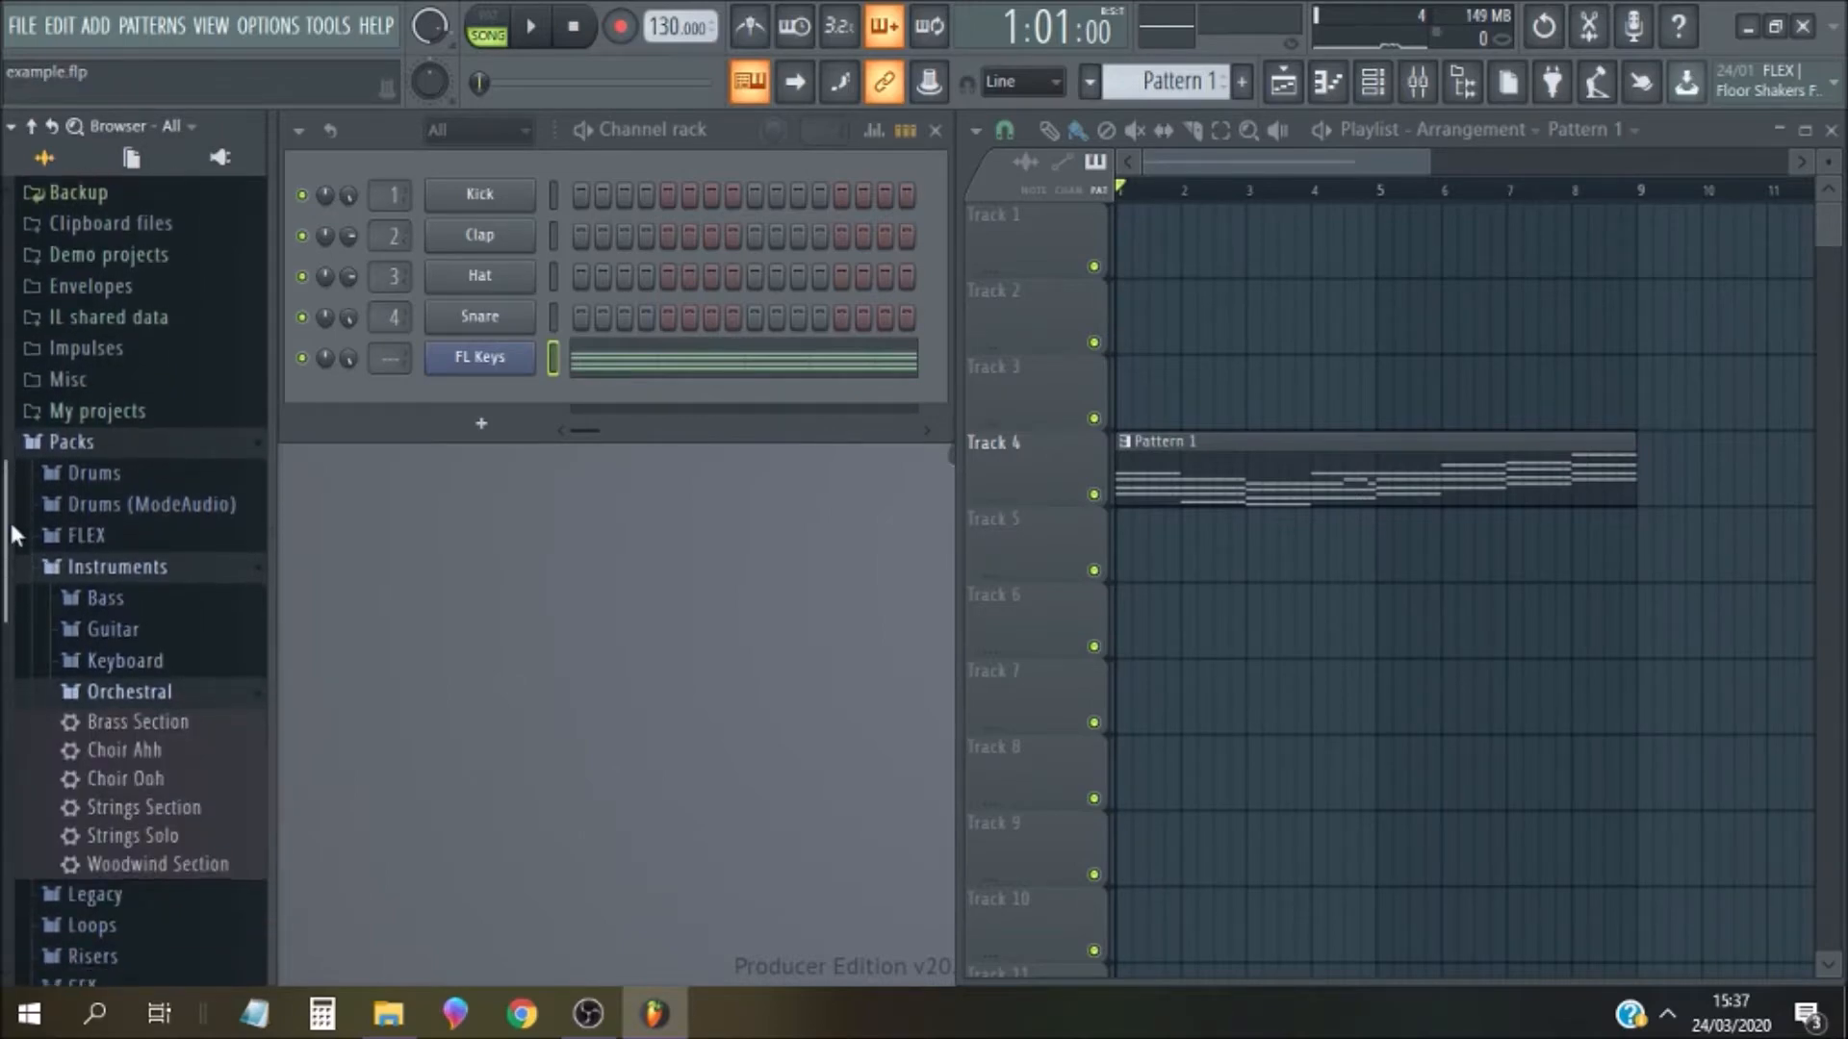
Replace the FL Keys channel's instrument with the Strings Solo patch and close its plugin window
scroll(11, 527, down, 1)
drag(108, 734, 506, 369)
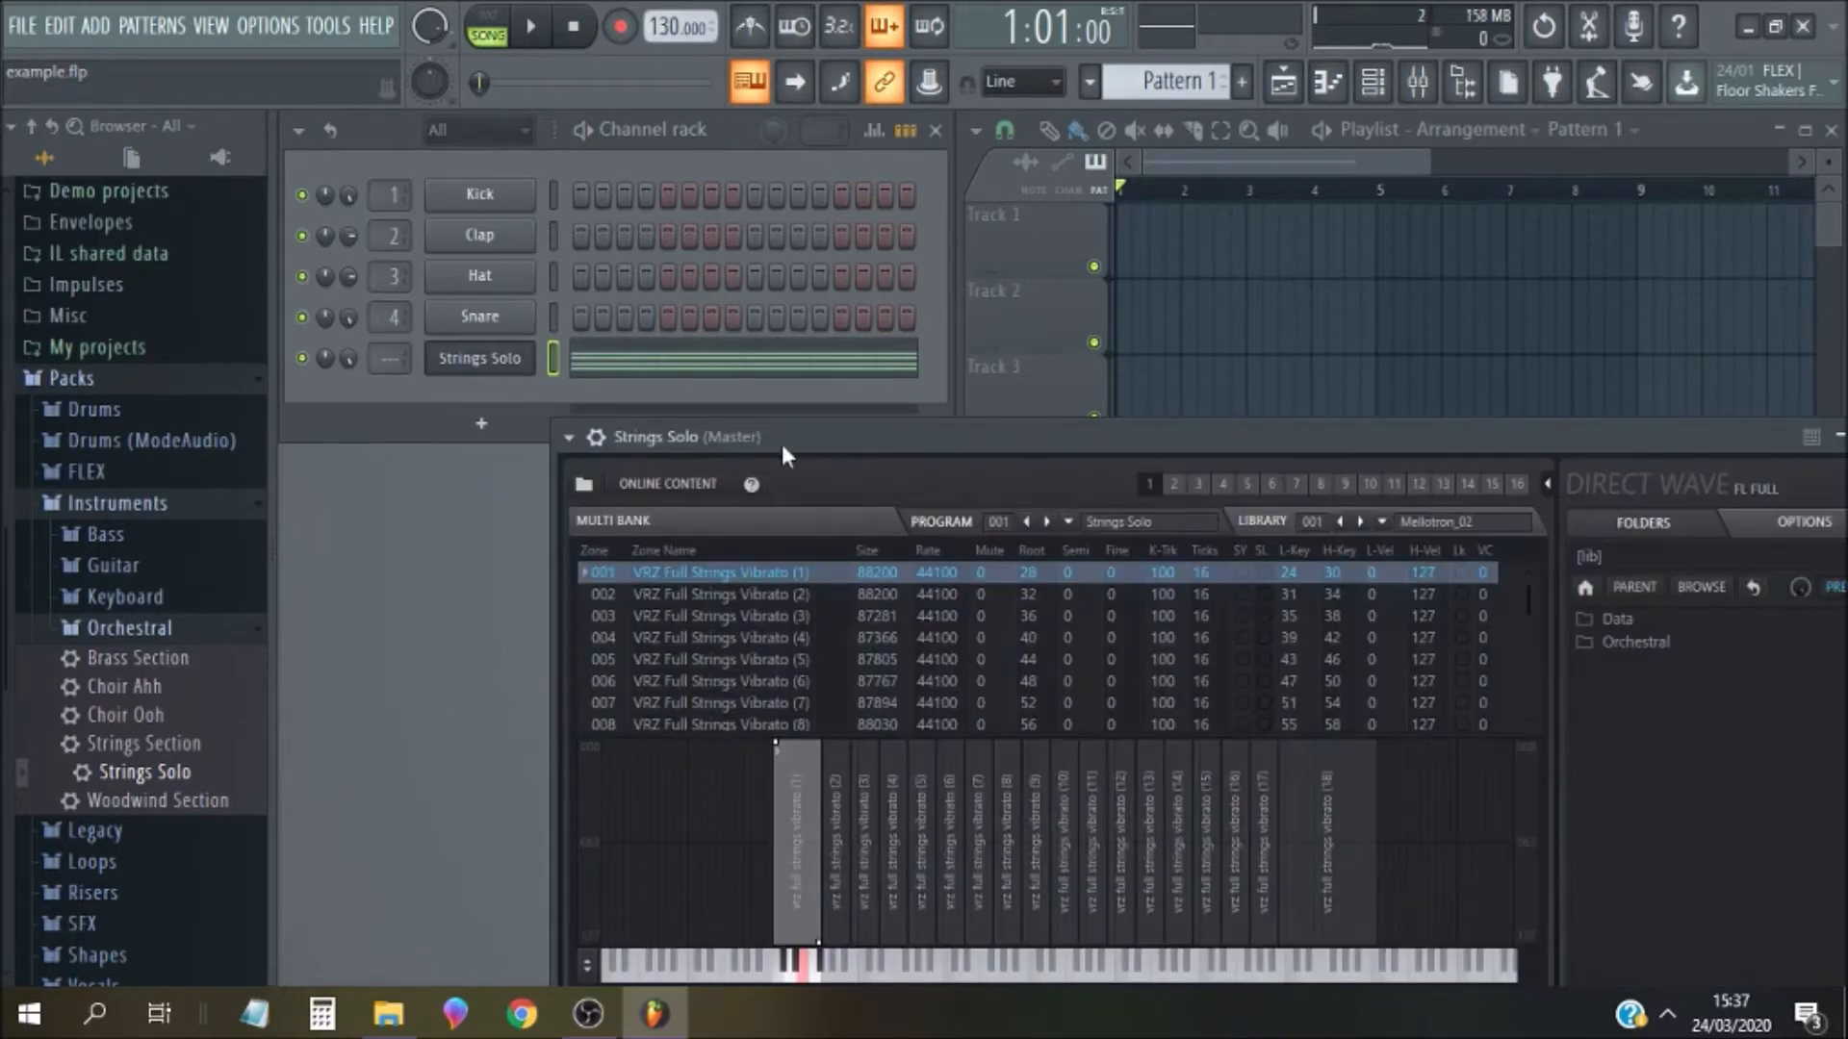
drag(782, 445, 563, 265)
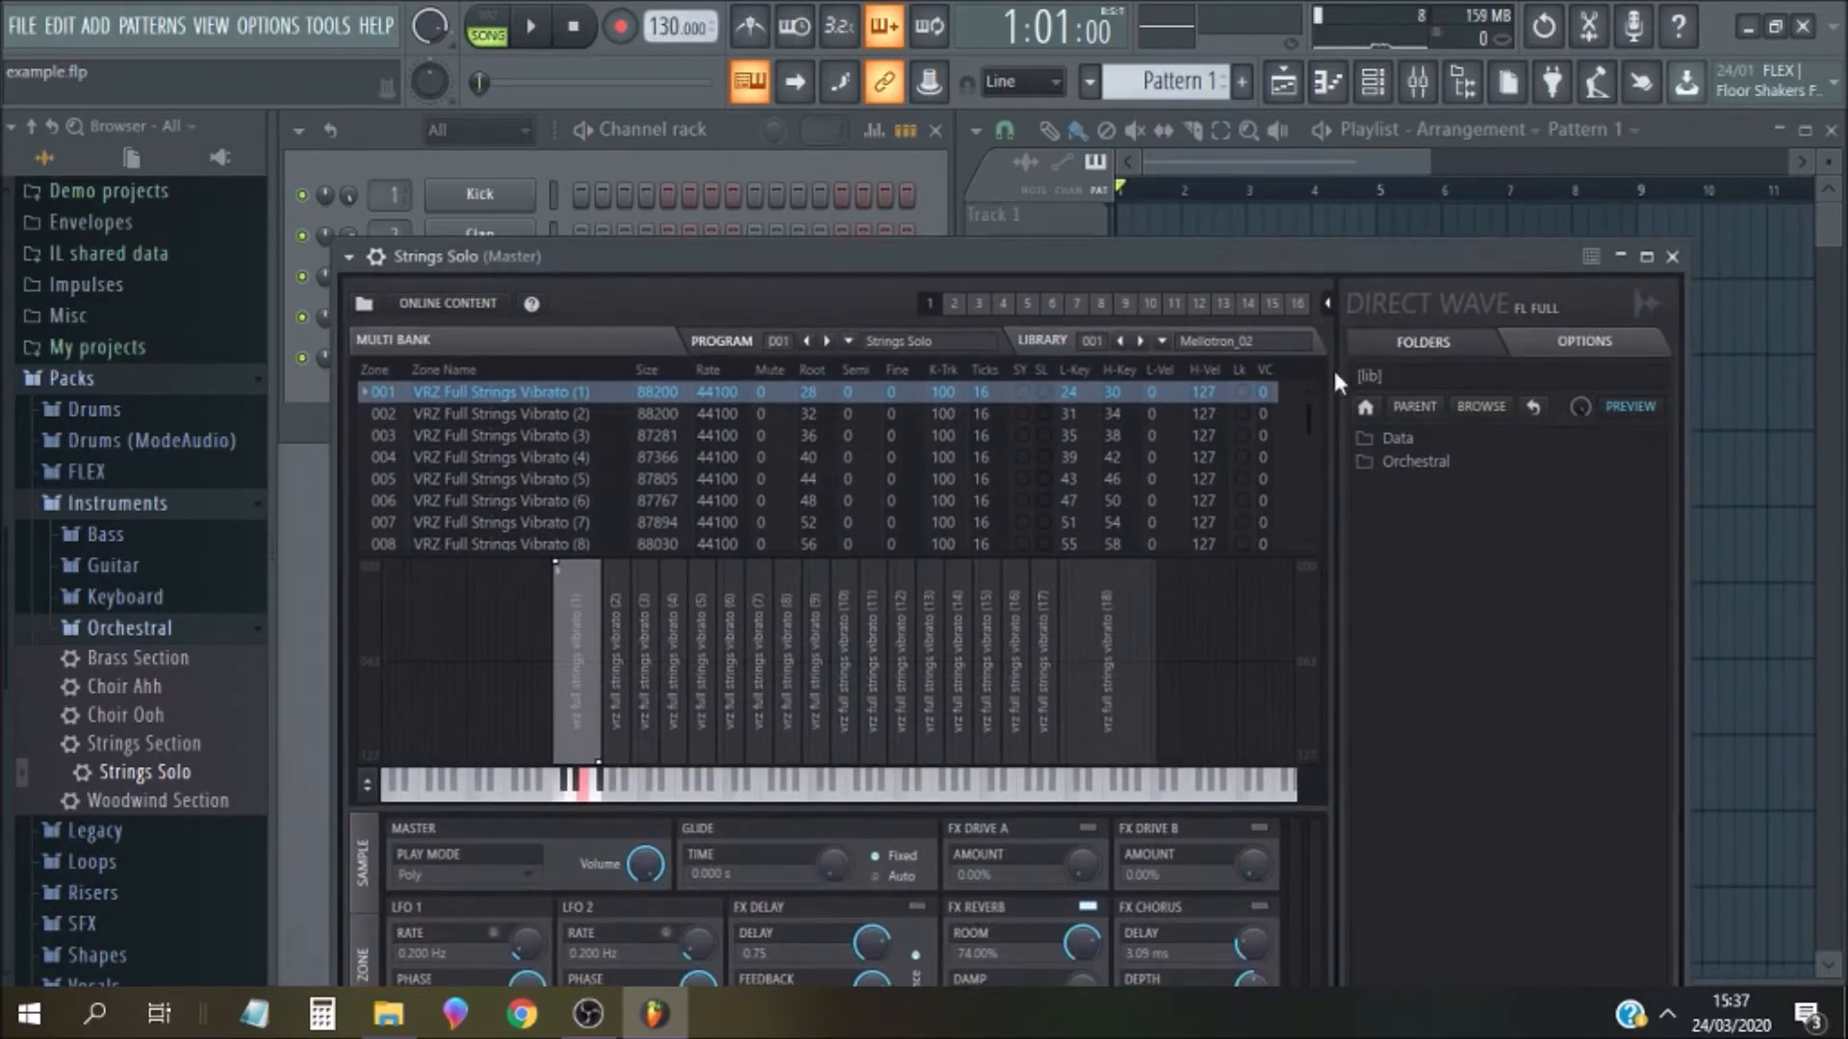
click(1672, 256)
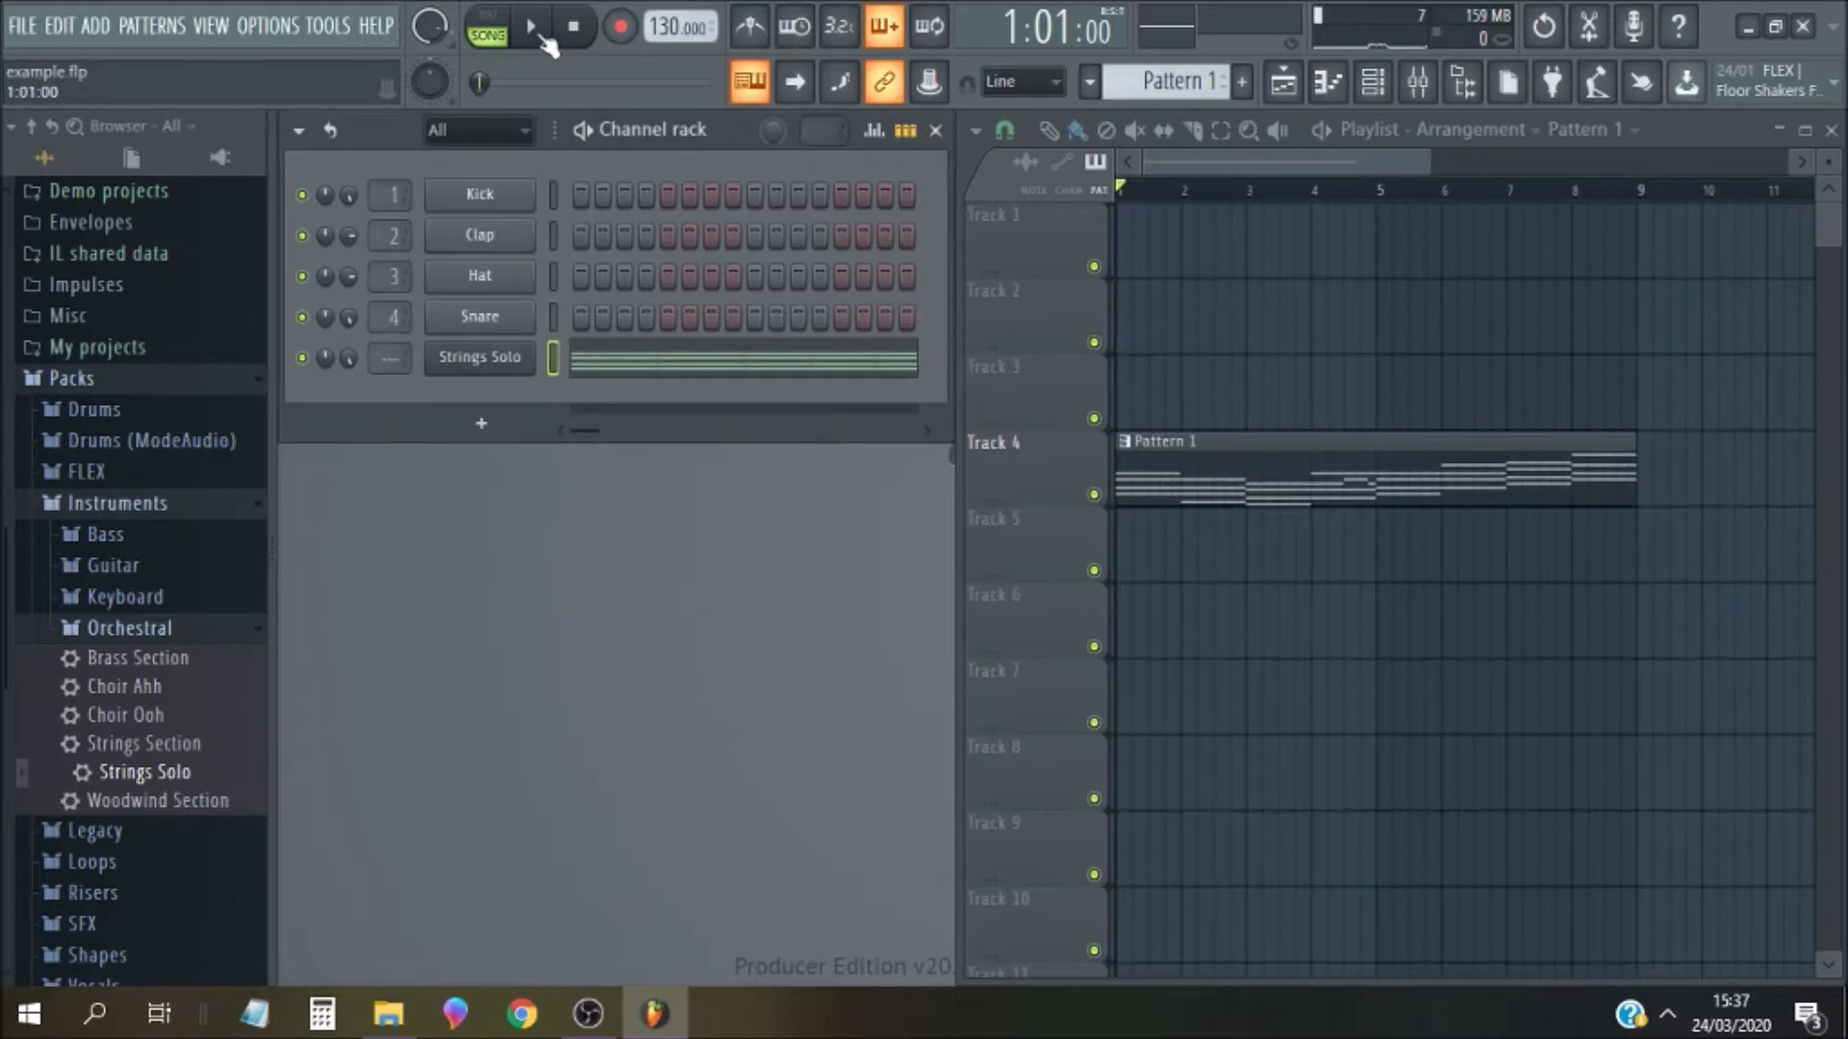
Show the Strings Solo plugin window briefly, then play the start of the arrangement with the strings sound and stop it
click(477, 366)
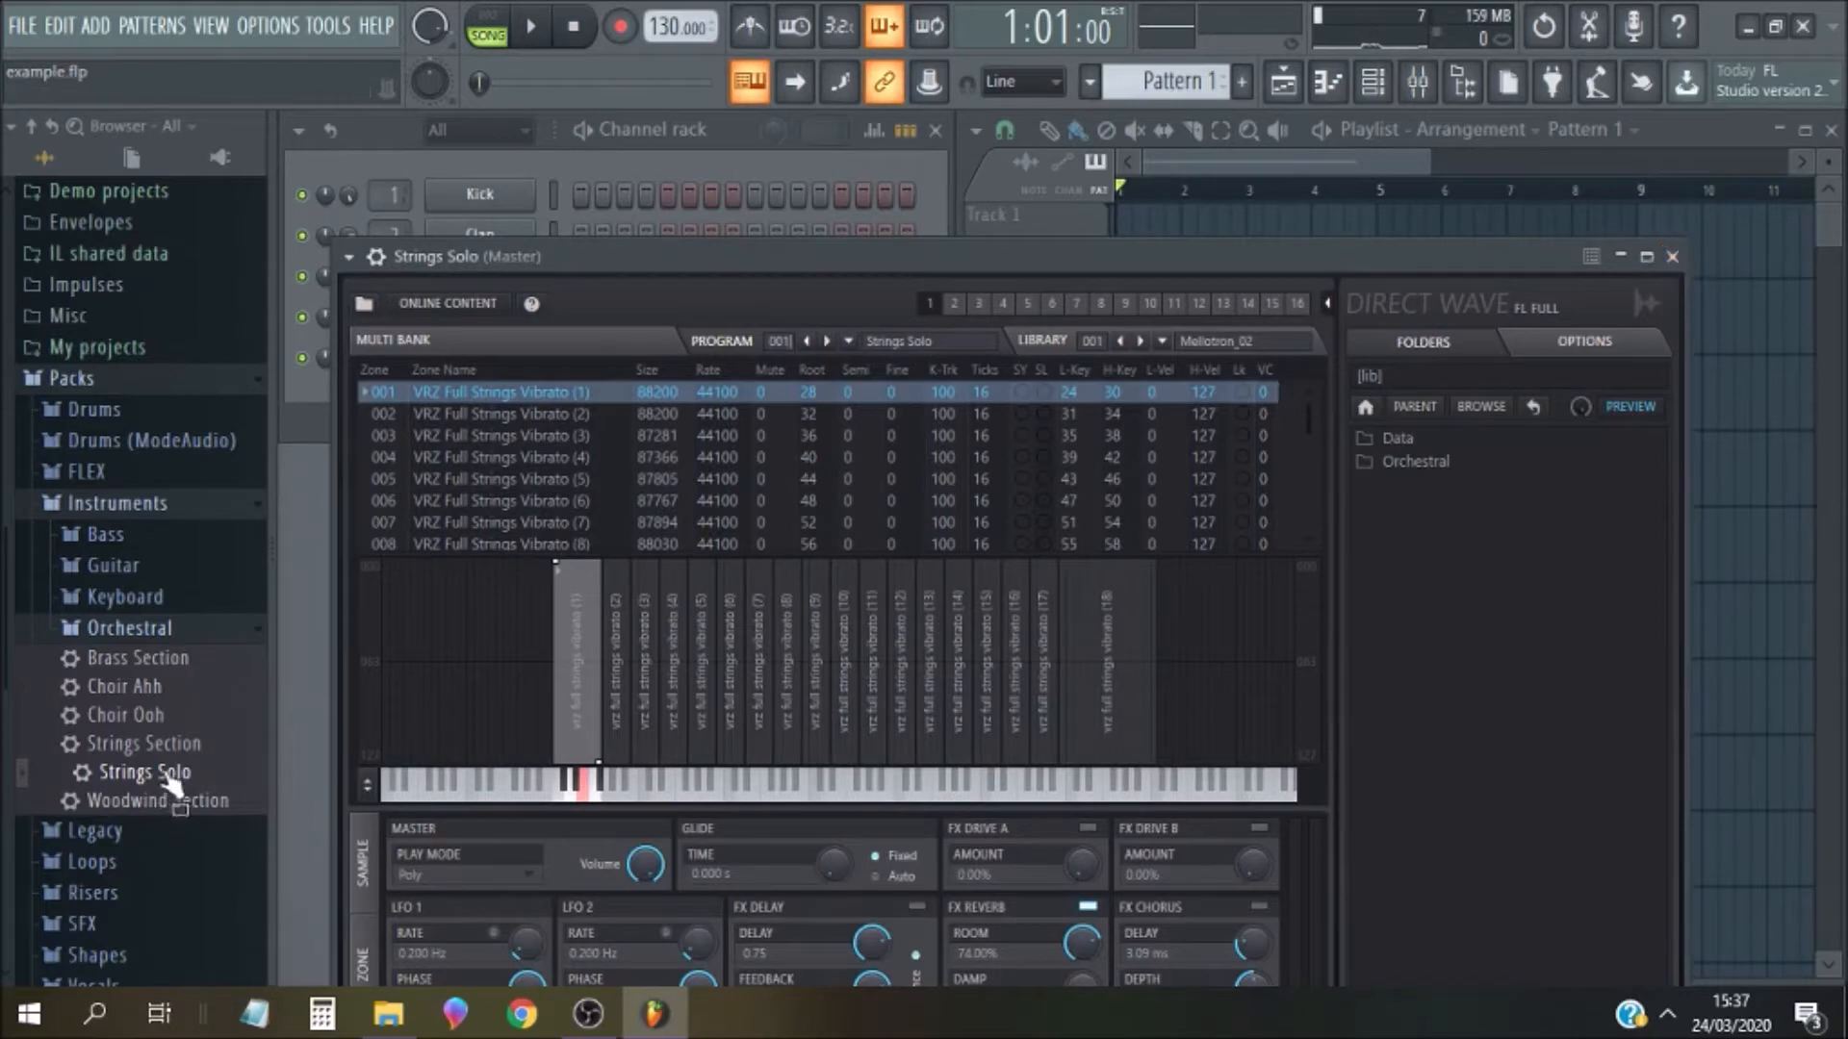
drag(169, 777, 193, 780)
click(1673, 257)
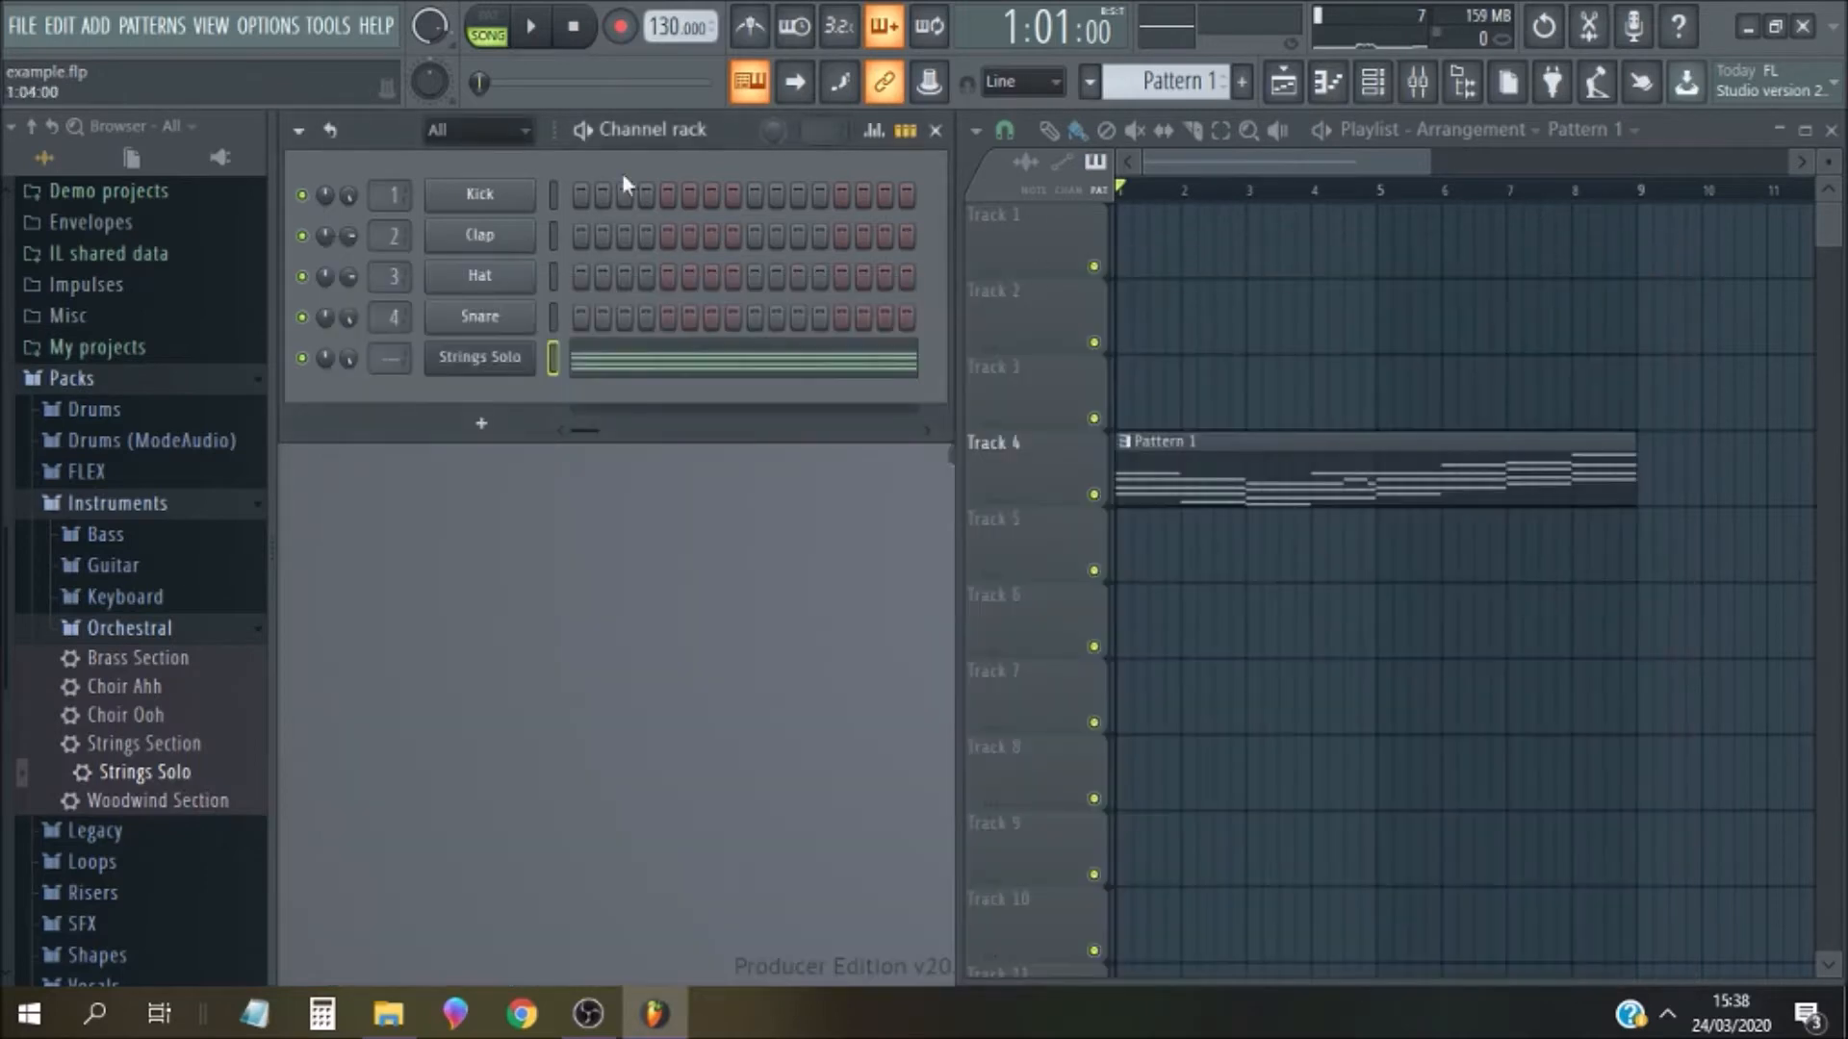
click(529, 31)
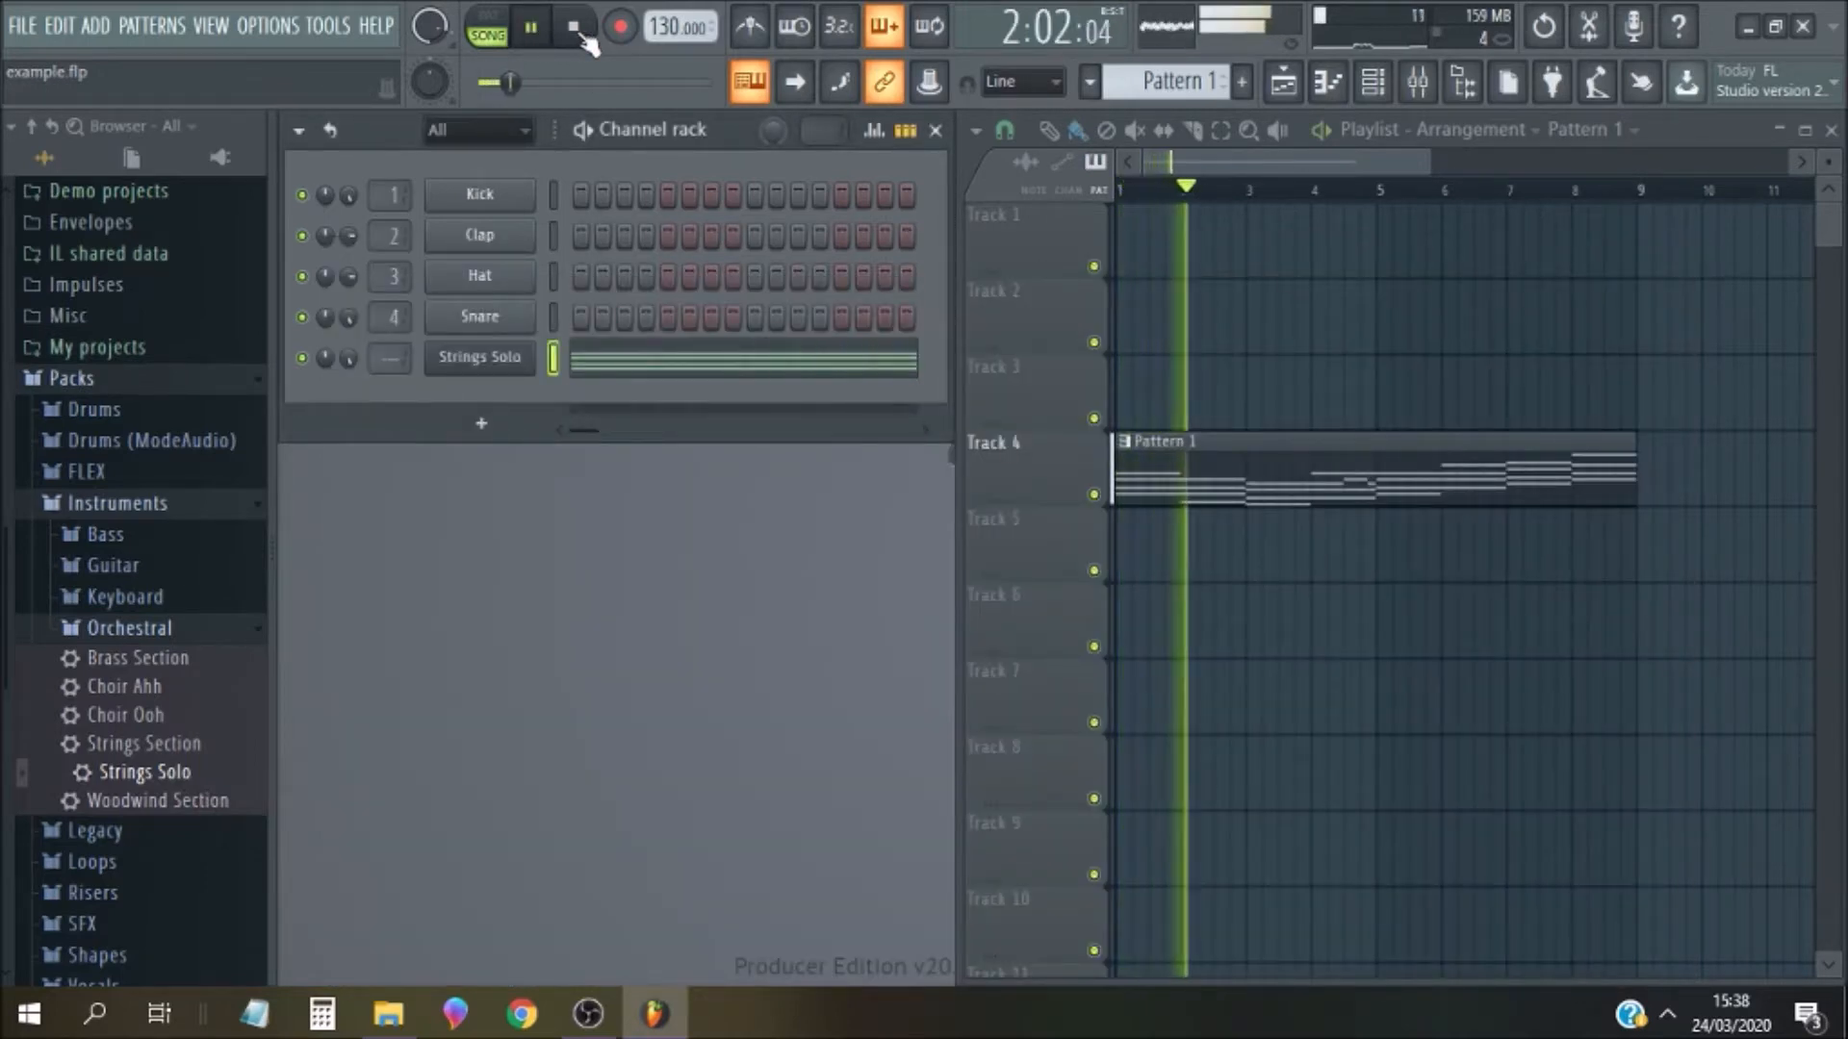
click(576, 28)
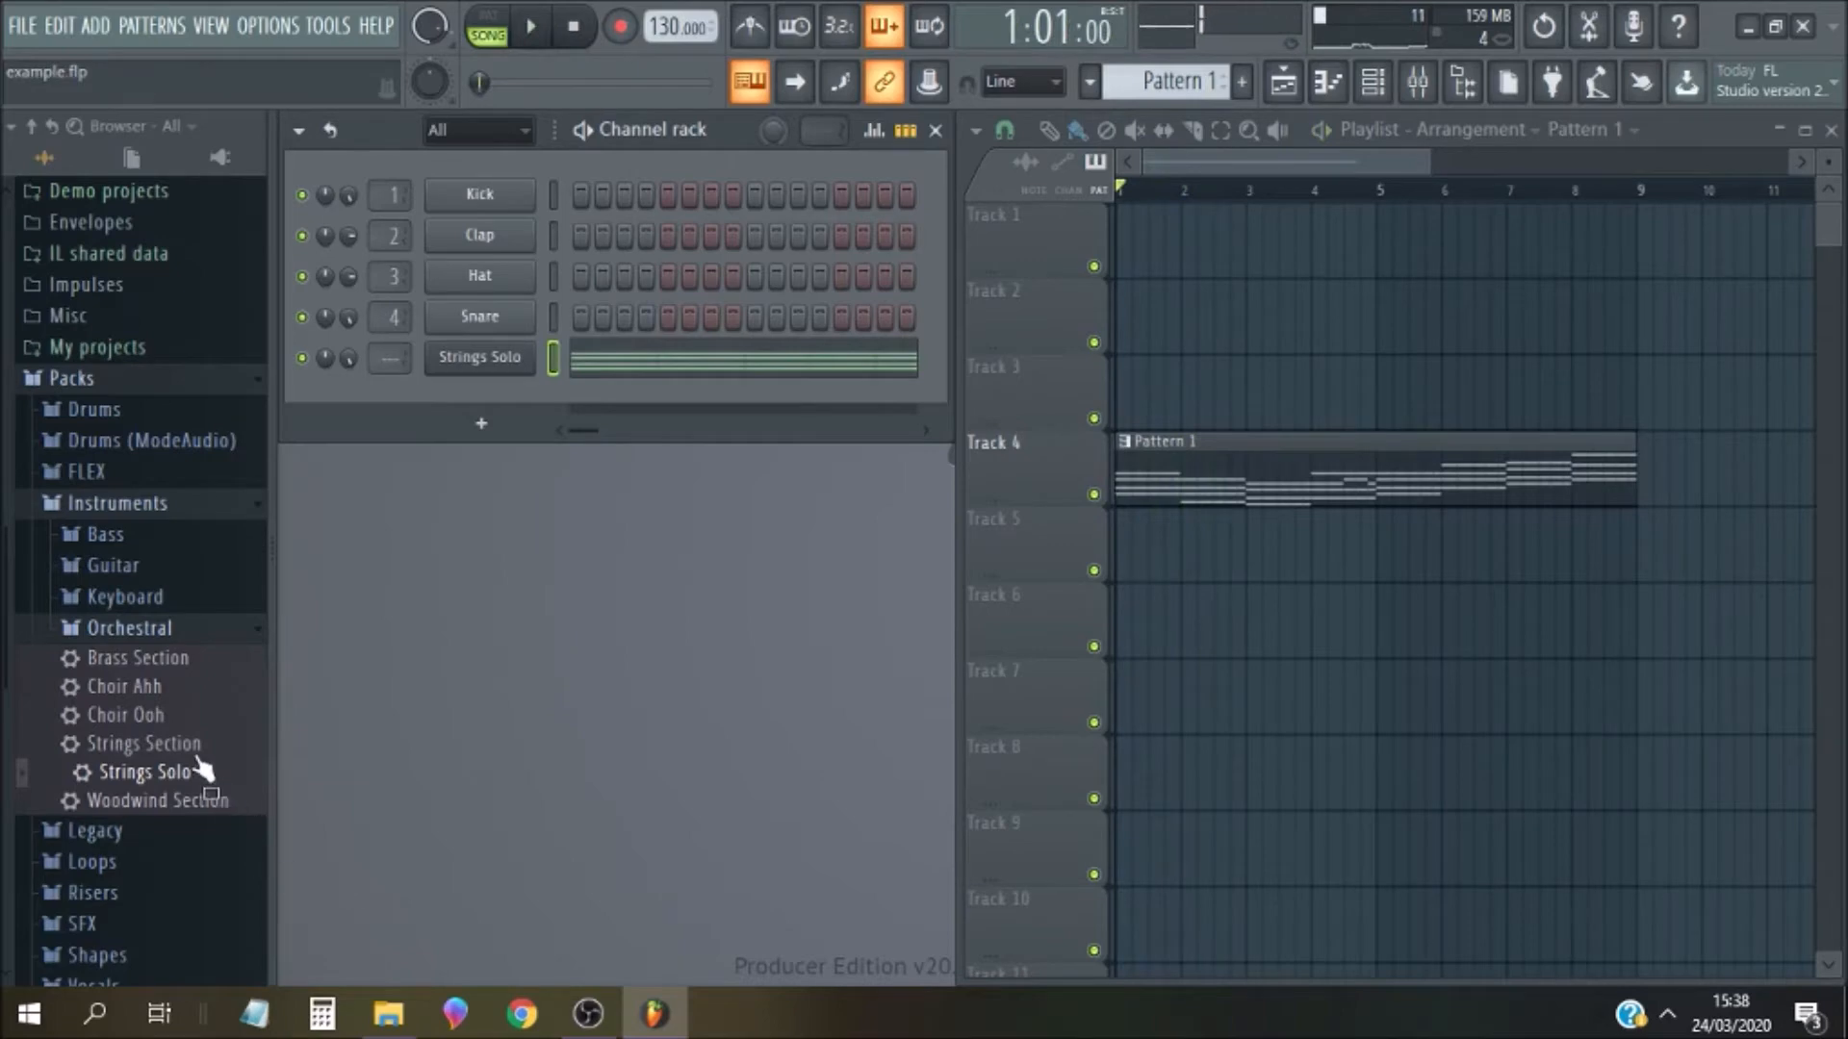
Replace the Strings Solo channel's instrument with the Choir Ahh patch and play the arrangement with it
drag(190, 722, 464, 360)
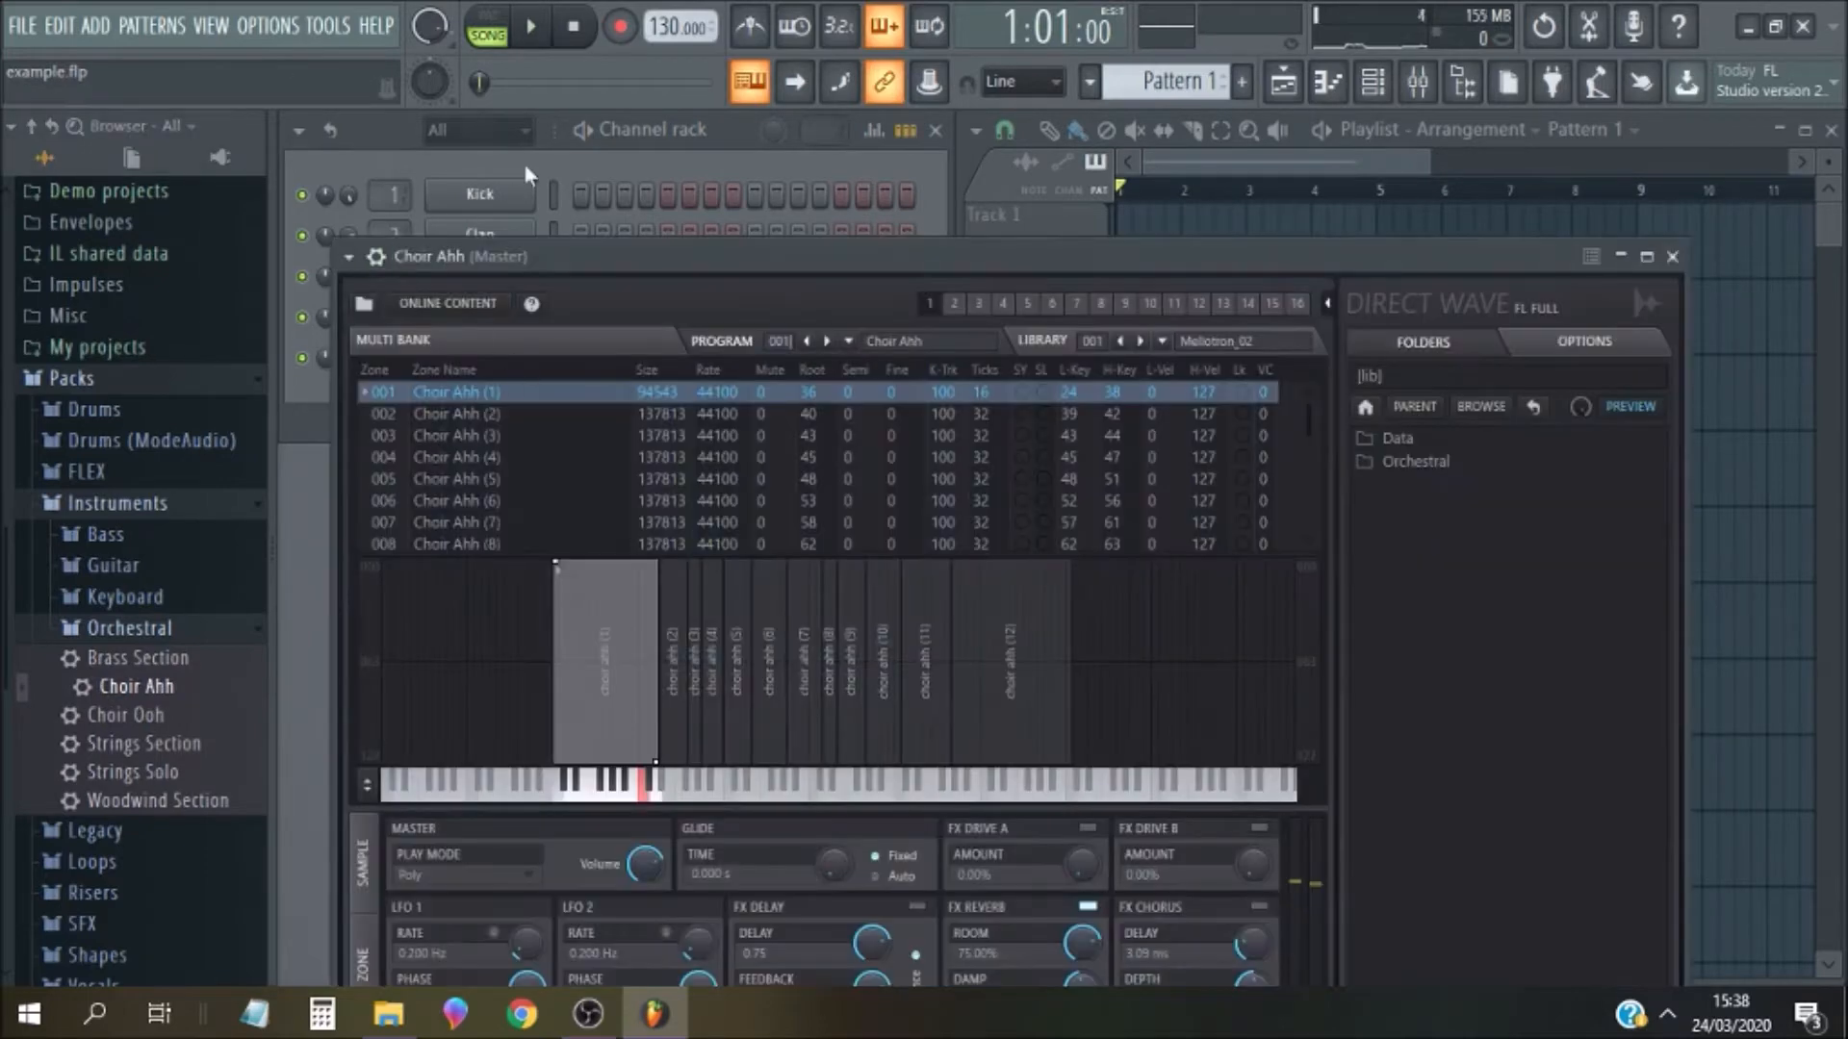
click(530, 26)
click(1672, 256)
key(XF86AudioRaiseVolume)
key(XF86AudioRaiseVolume)
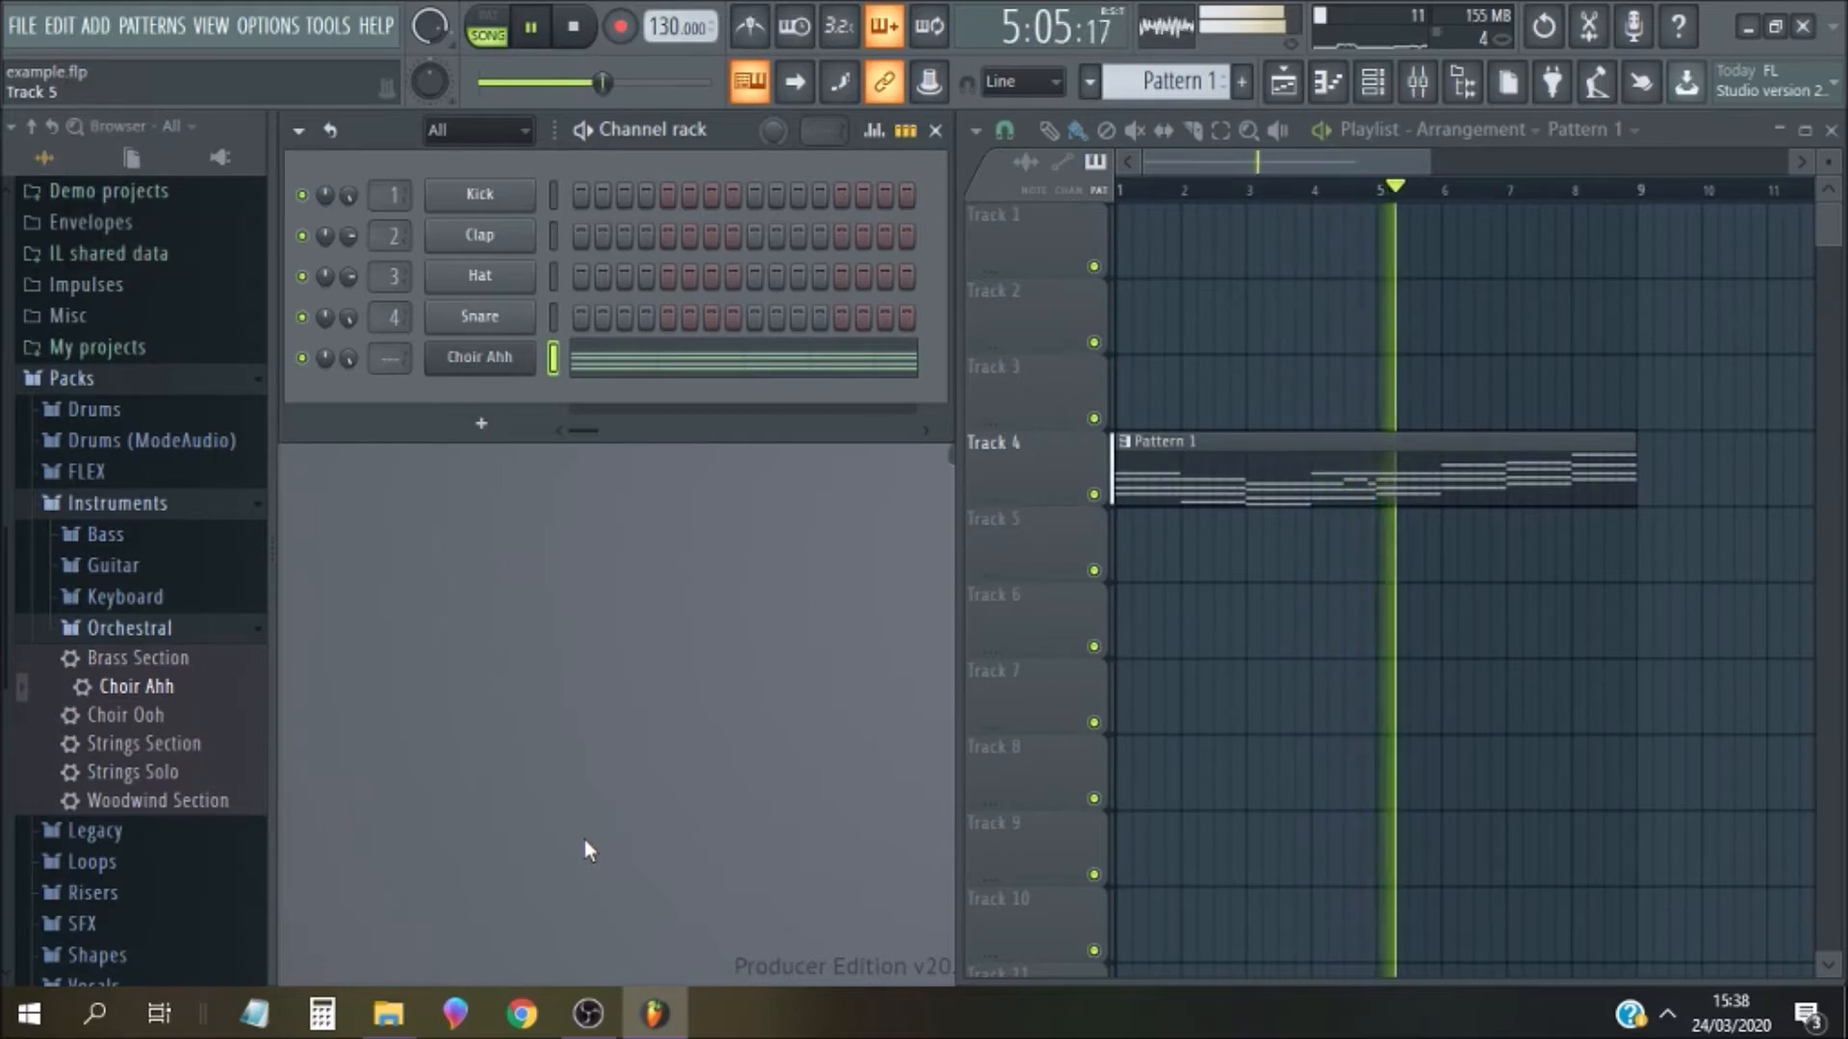
View the Choir Ahh channel's miscellaneous settings during playback, return to its plugin view, close it and stop the song
click(499, 372)
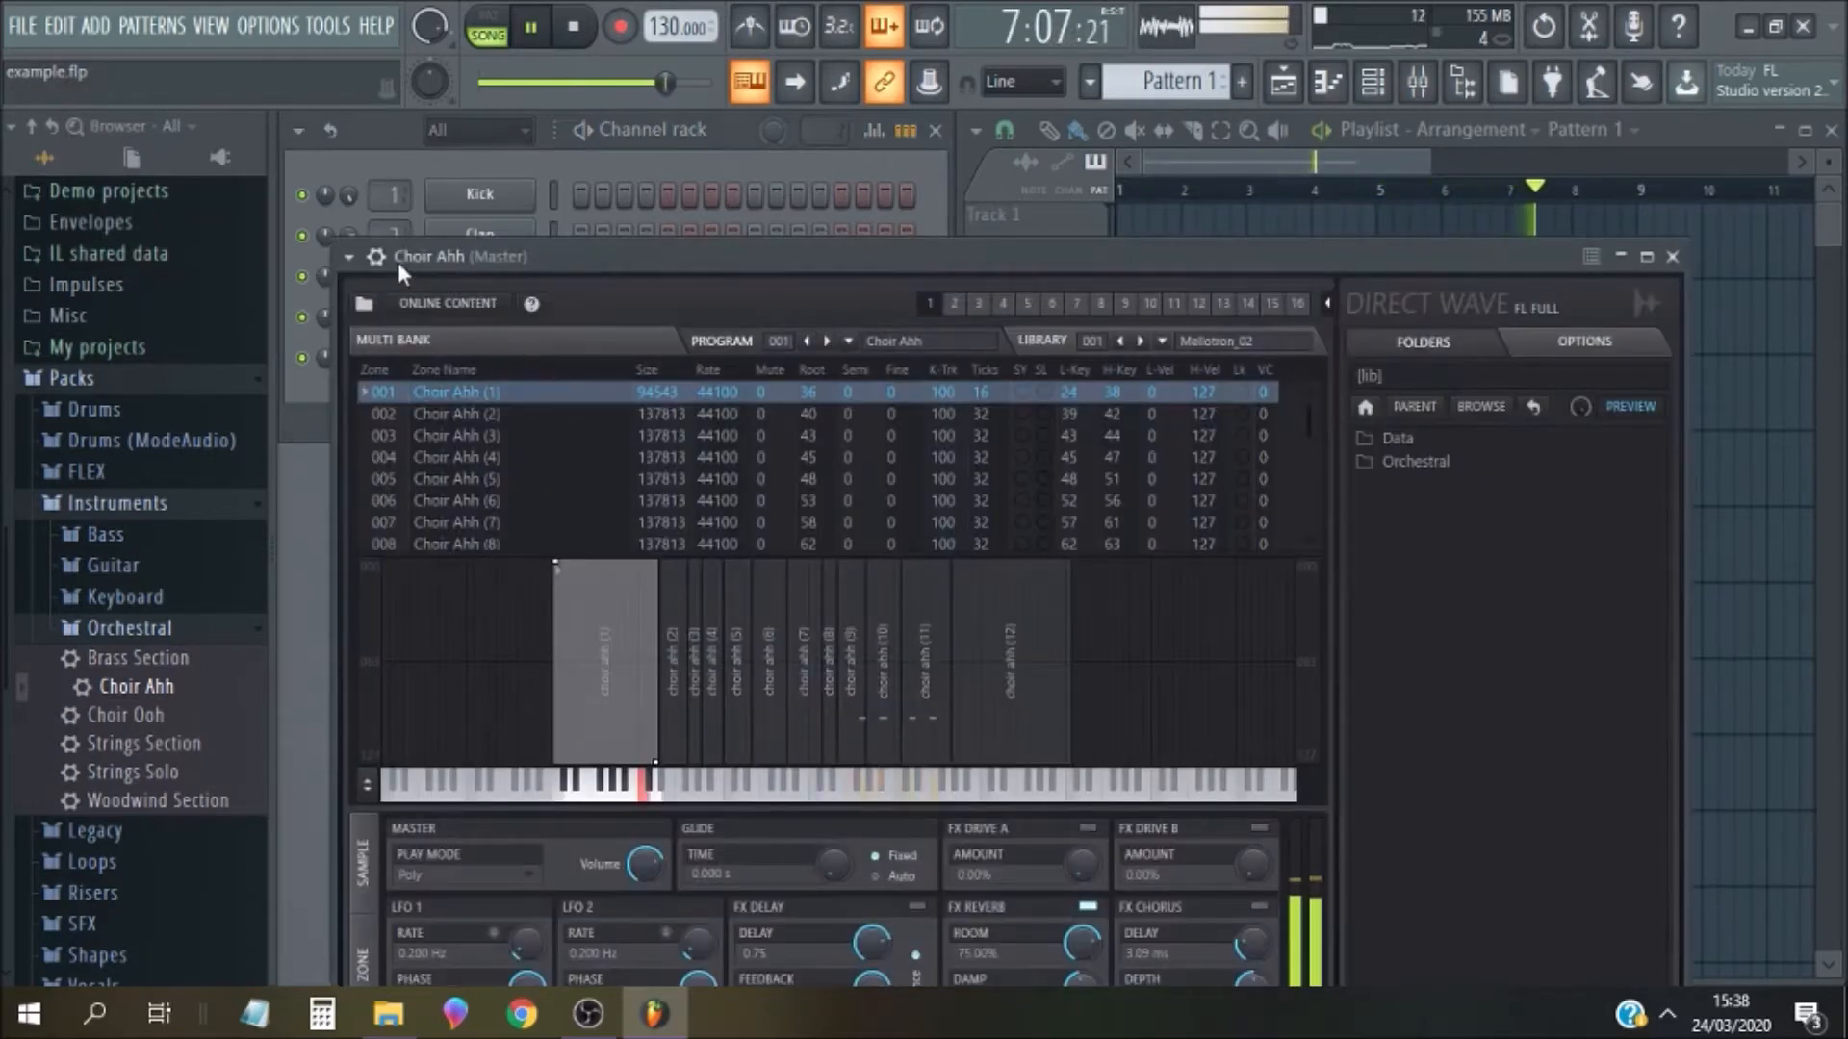
click(429, 306)
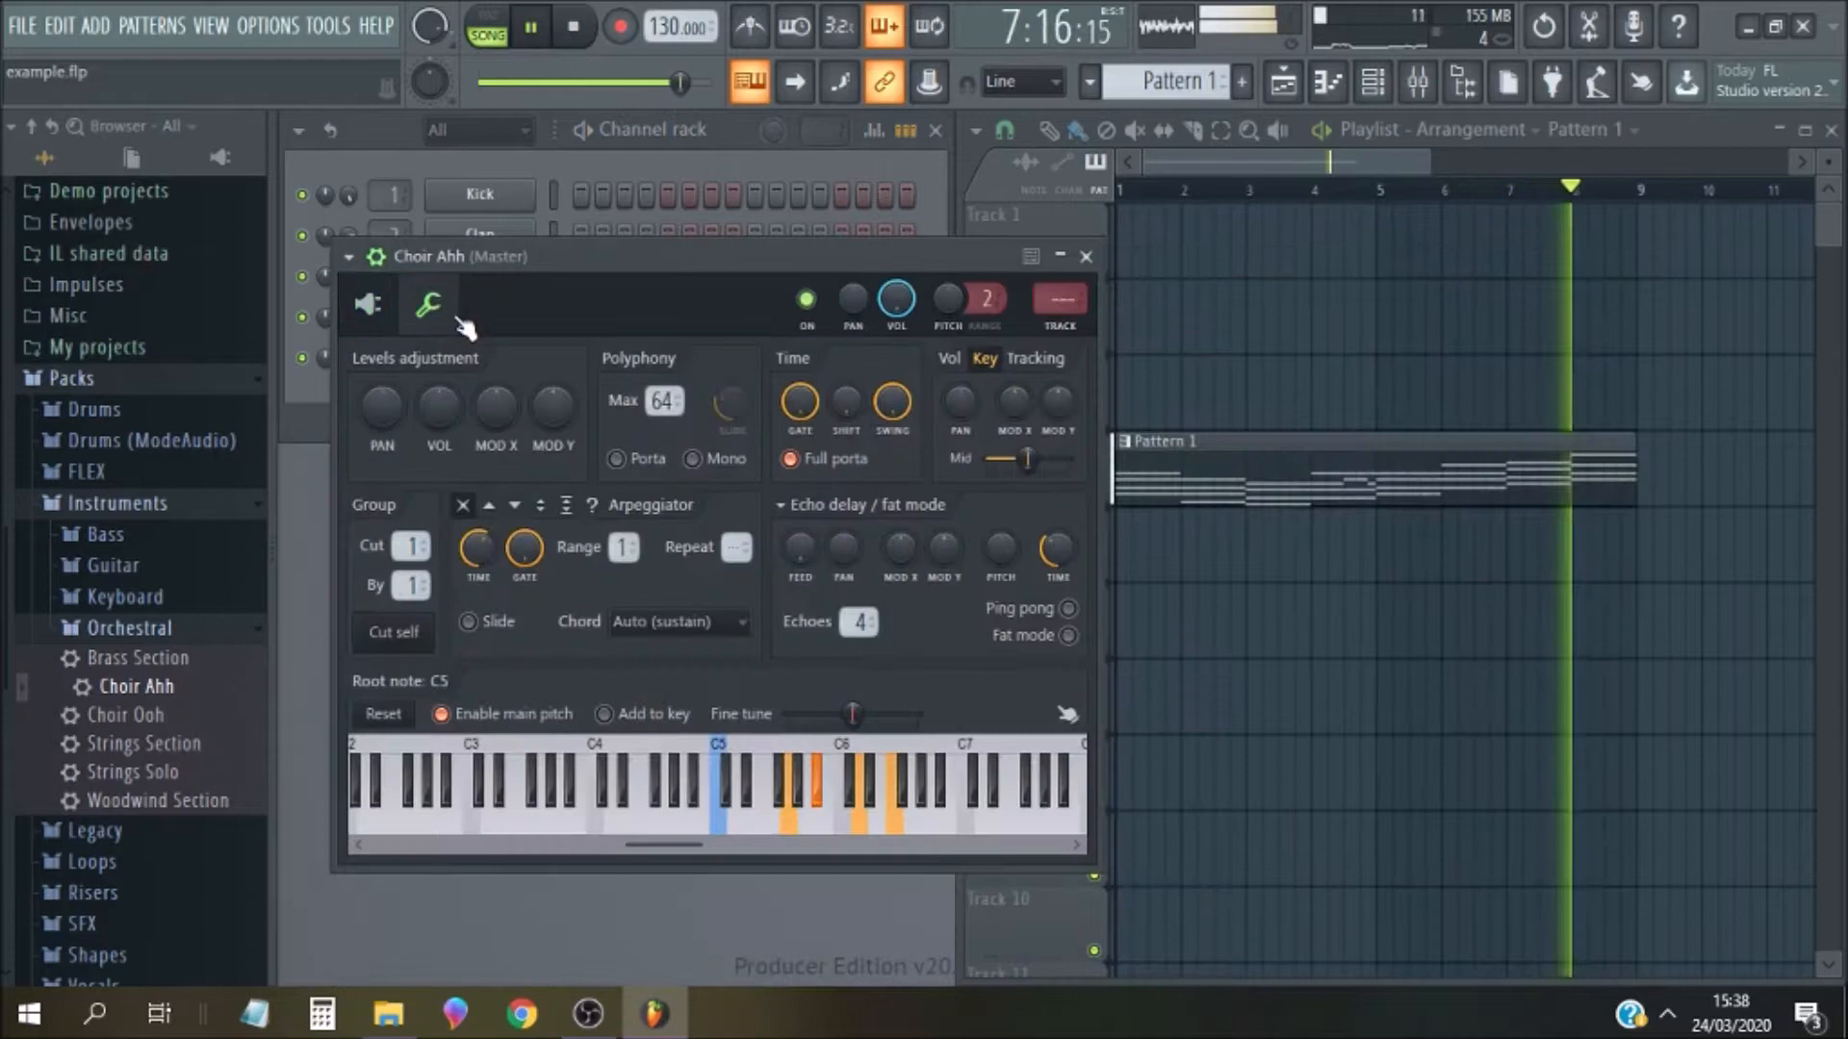
click(370, 306)
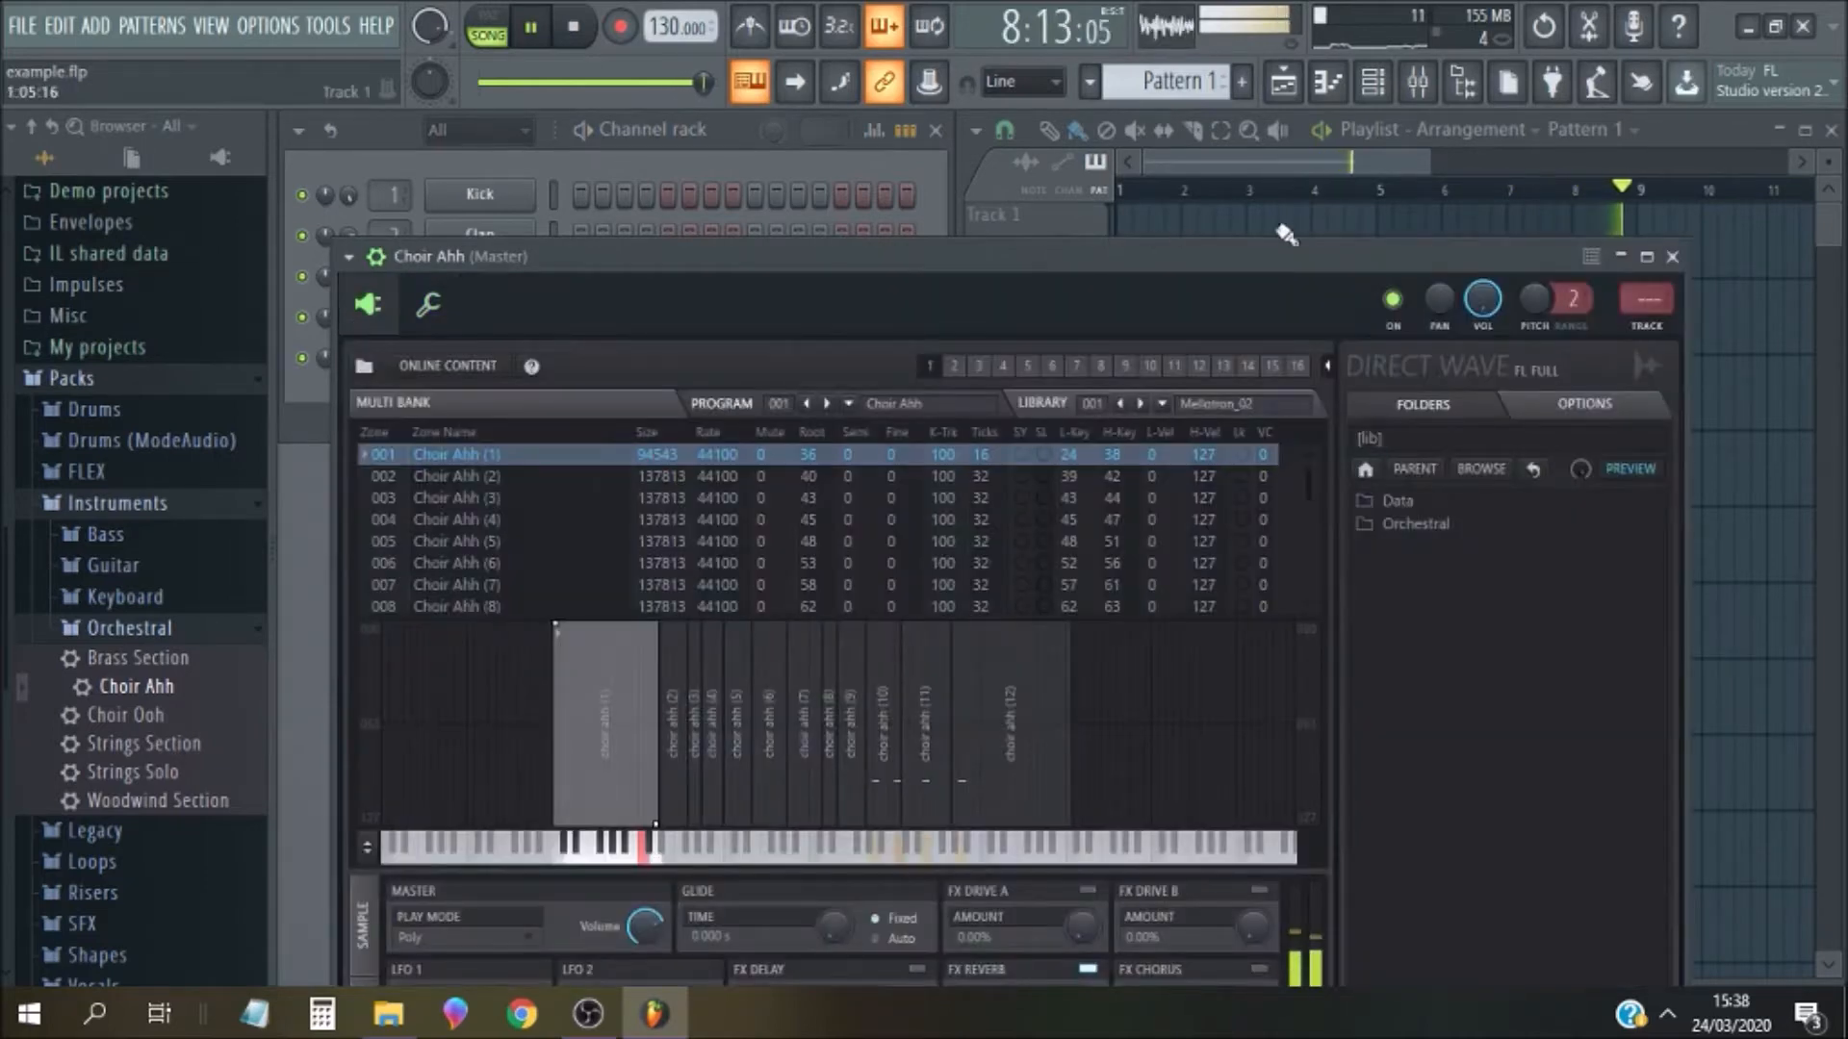
click(1675, 258)
click(573, 26)
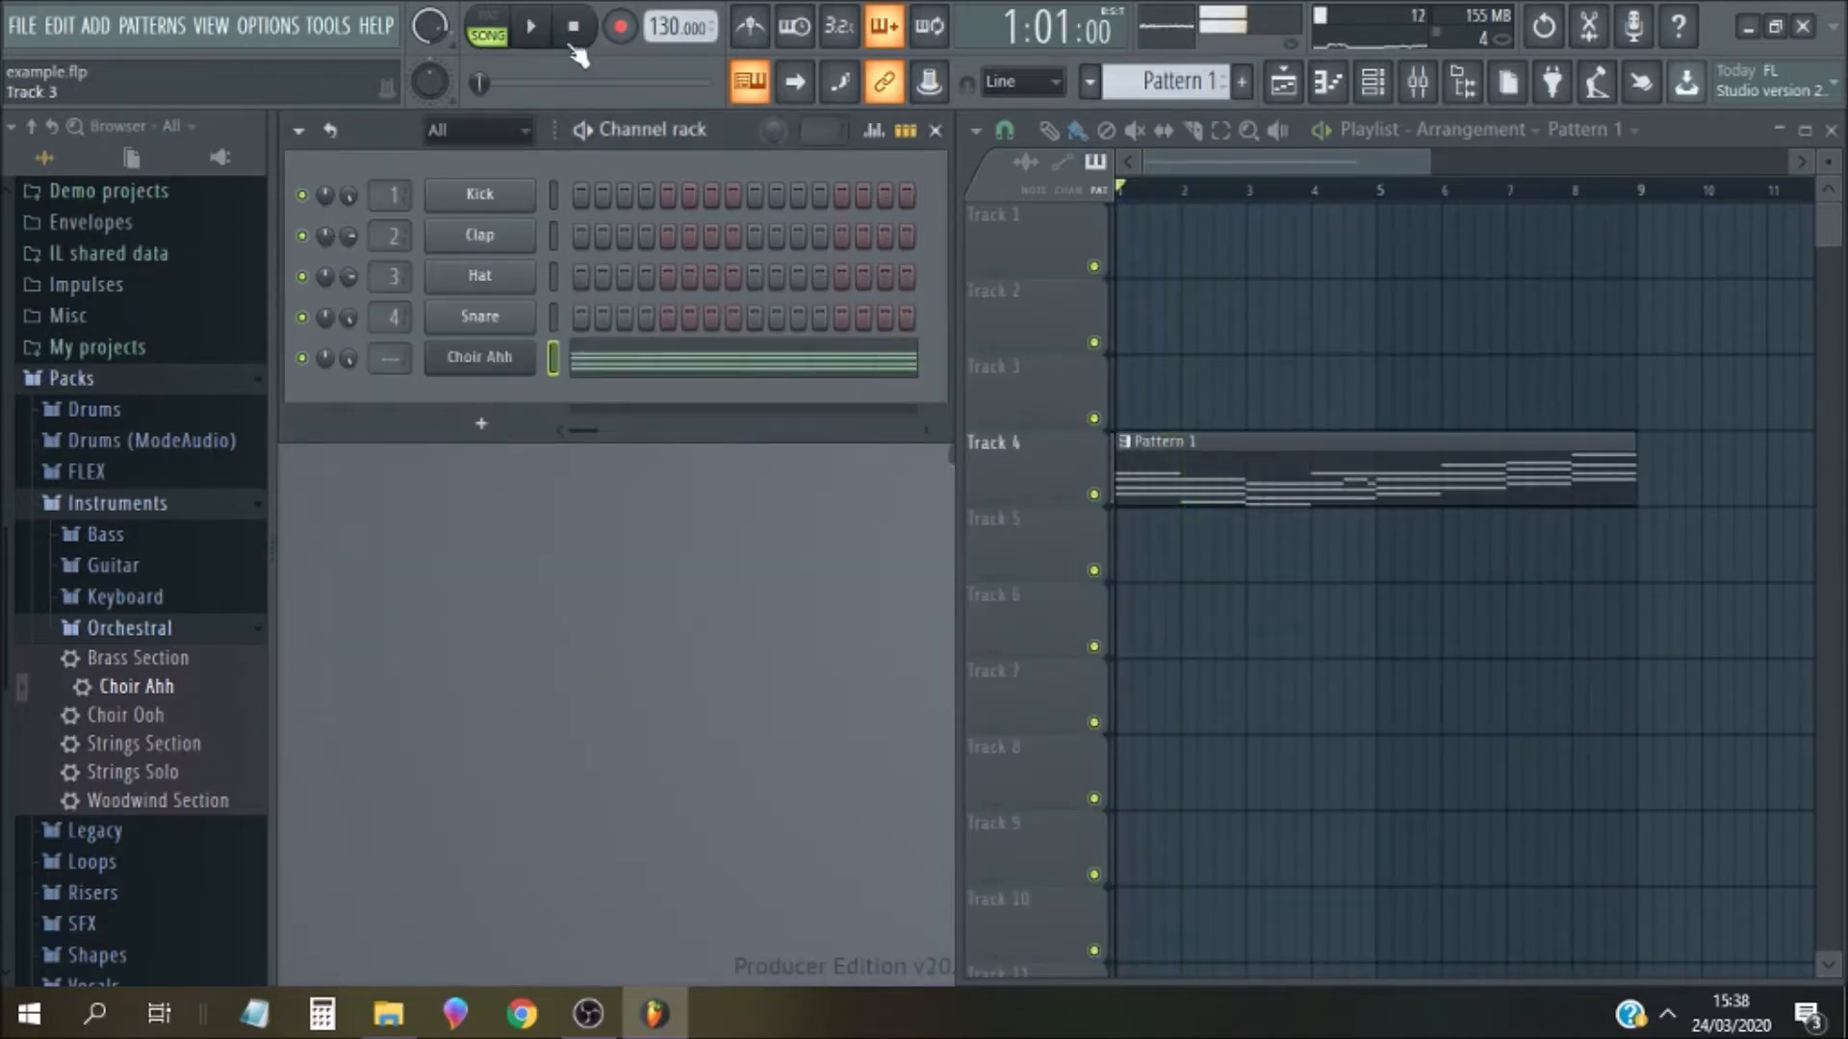
Reopen the Choir Ahh plugin, hide its detailed channel settings to examine the full DirectWave interface, and close it
click(530, 366)
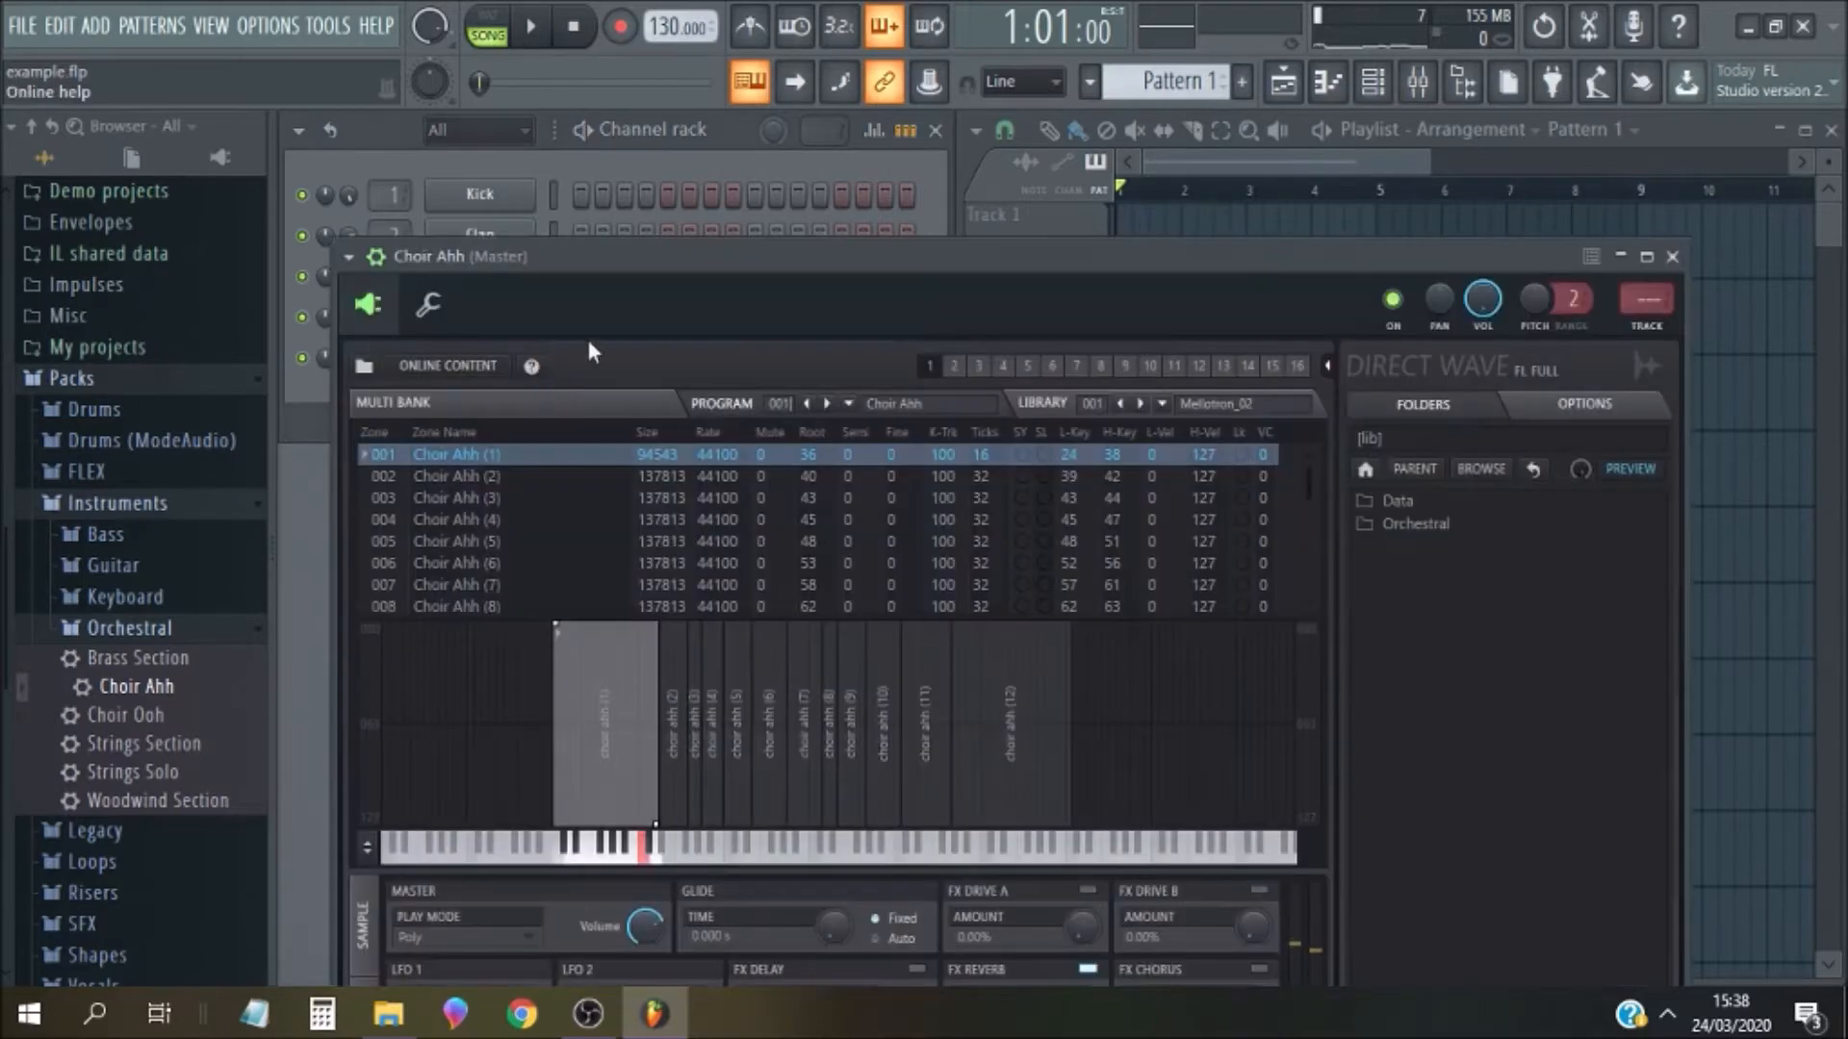
drag(691, 264, 717, 126)
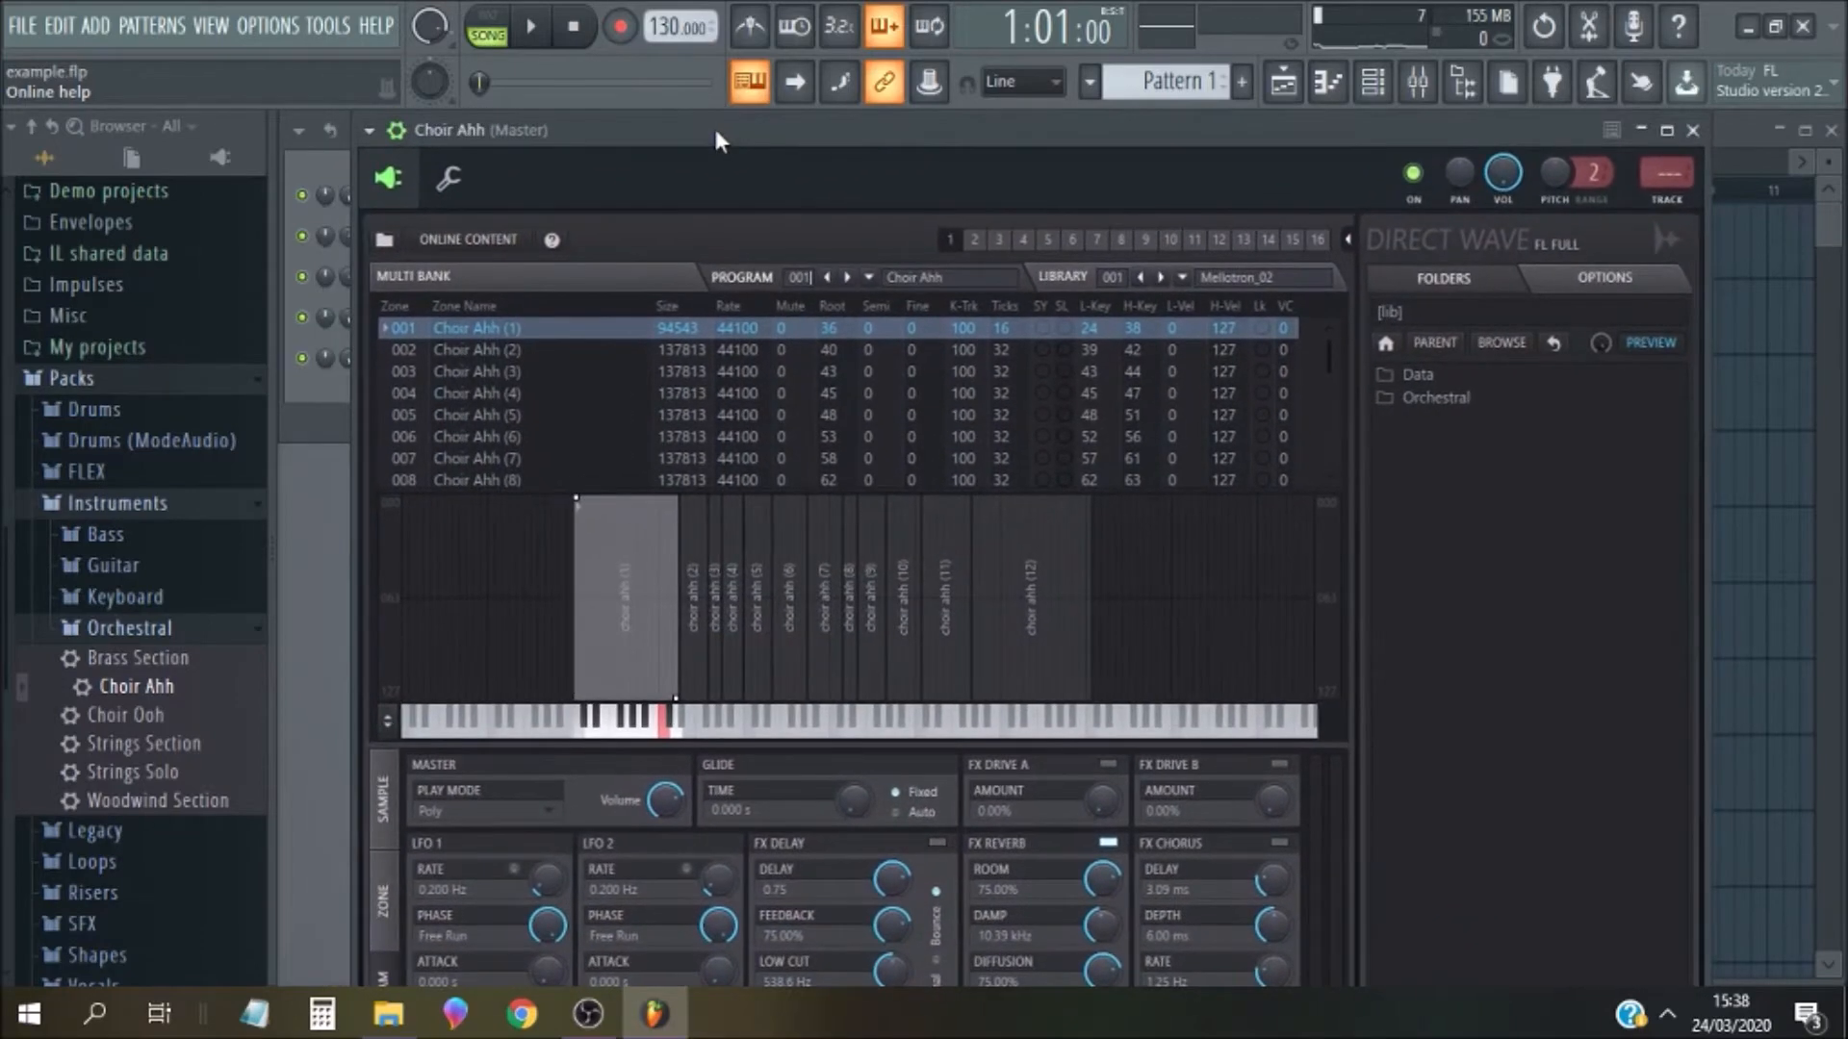
click(414, 130)
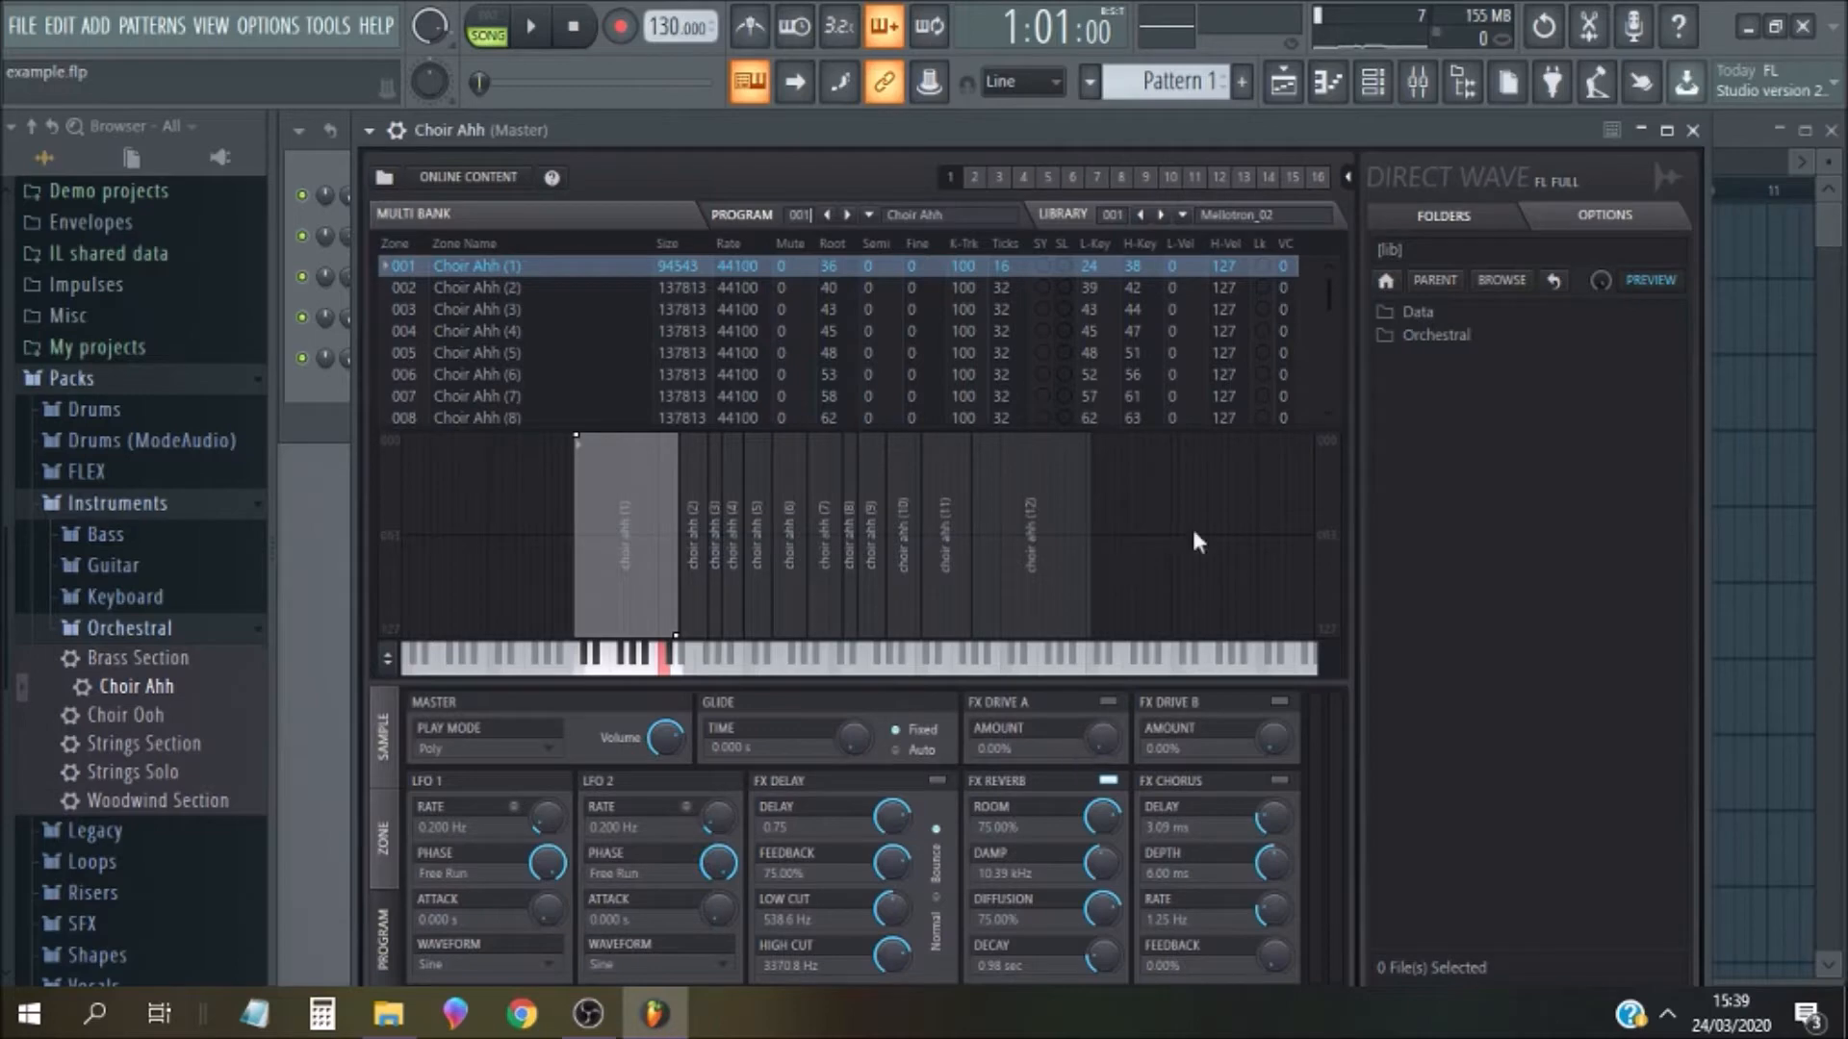
click(1693, 130)
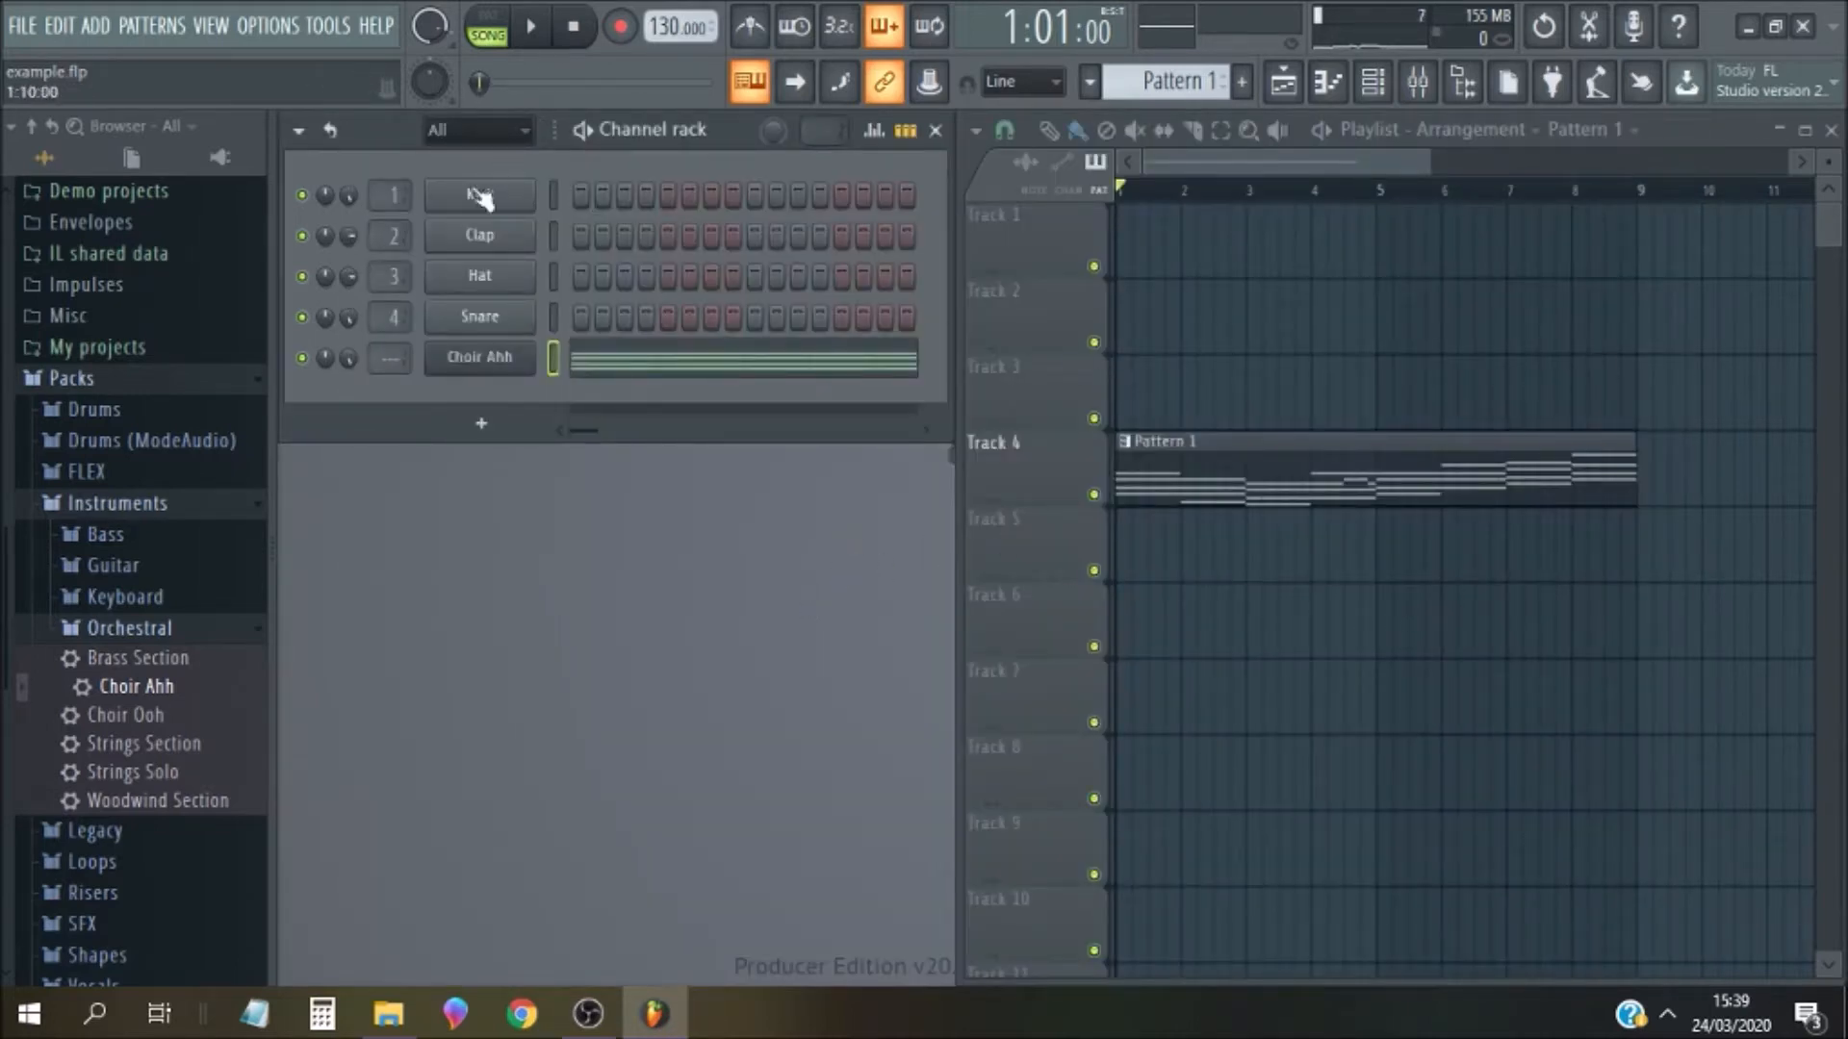
Switch to the empty Pattern 2 and add a new FL Keys channel, closing its plugin window
click(151, 25)
click(267, 116)
click(94, 25)
click(135, 406)
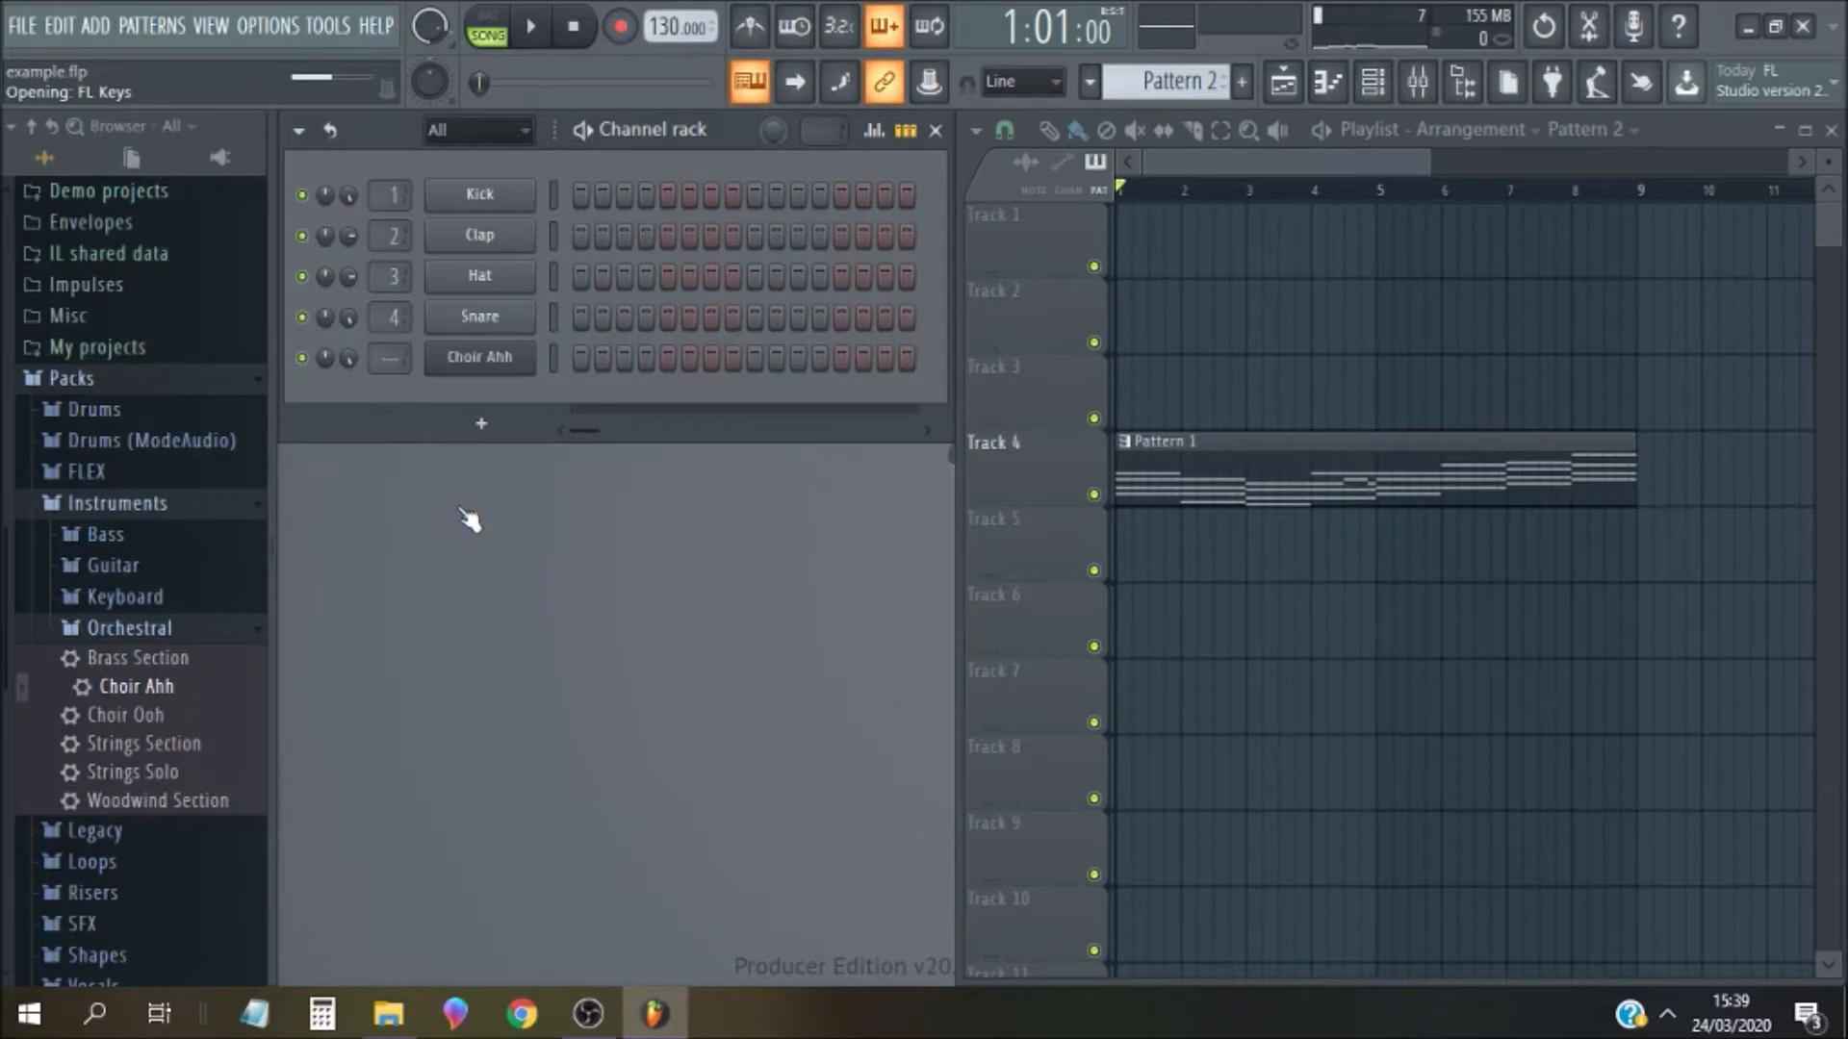
click(936, 252)
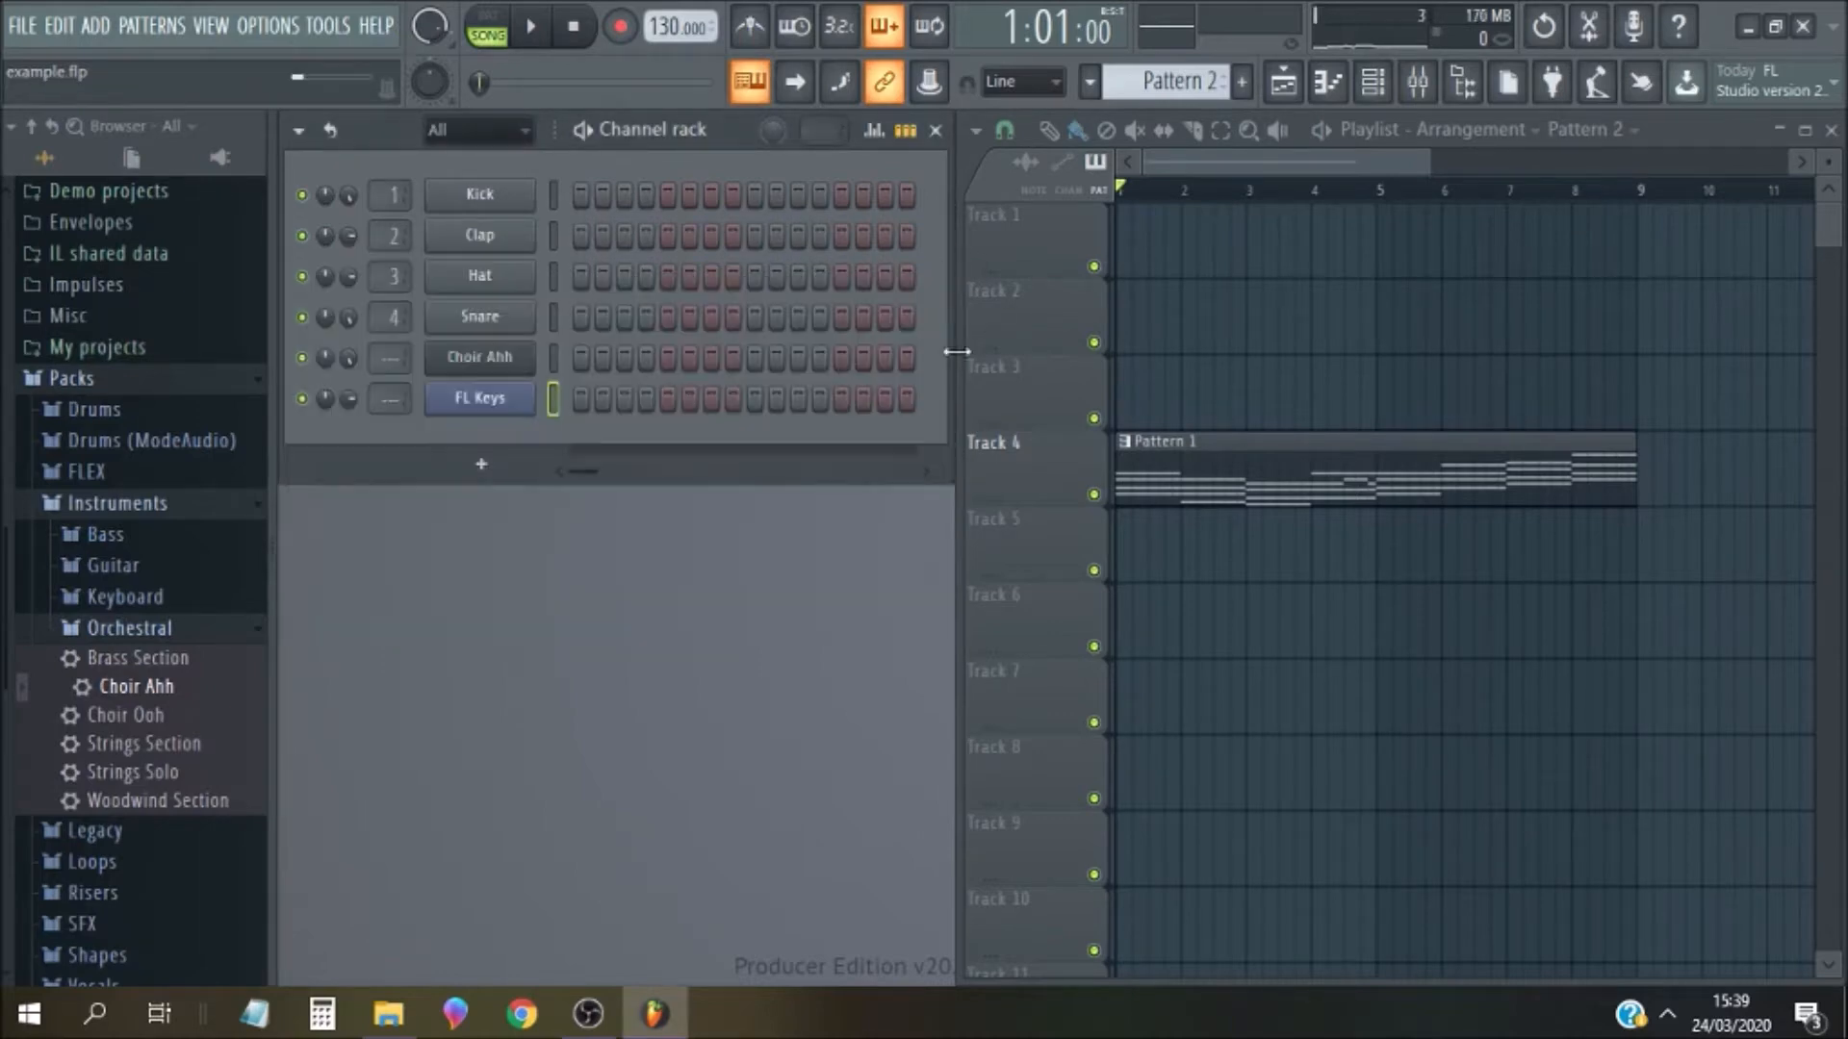
Place a Pattern 2 clip at bar 1 of Track 5 and look at the FL Keys channel's piano roll
click(1133, 545)
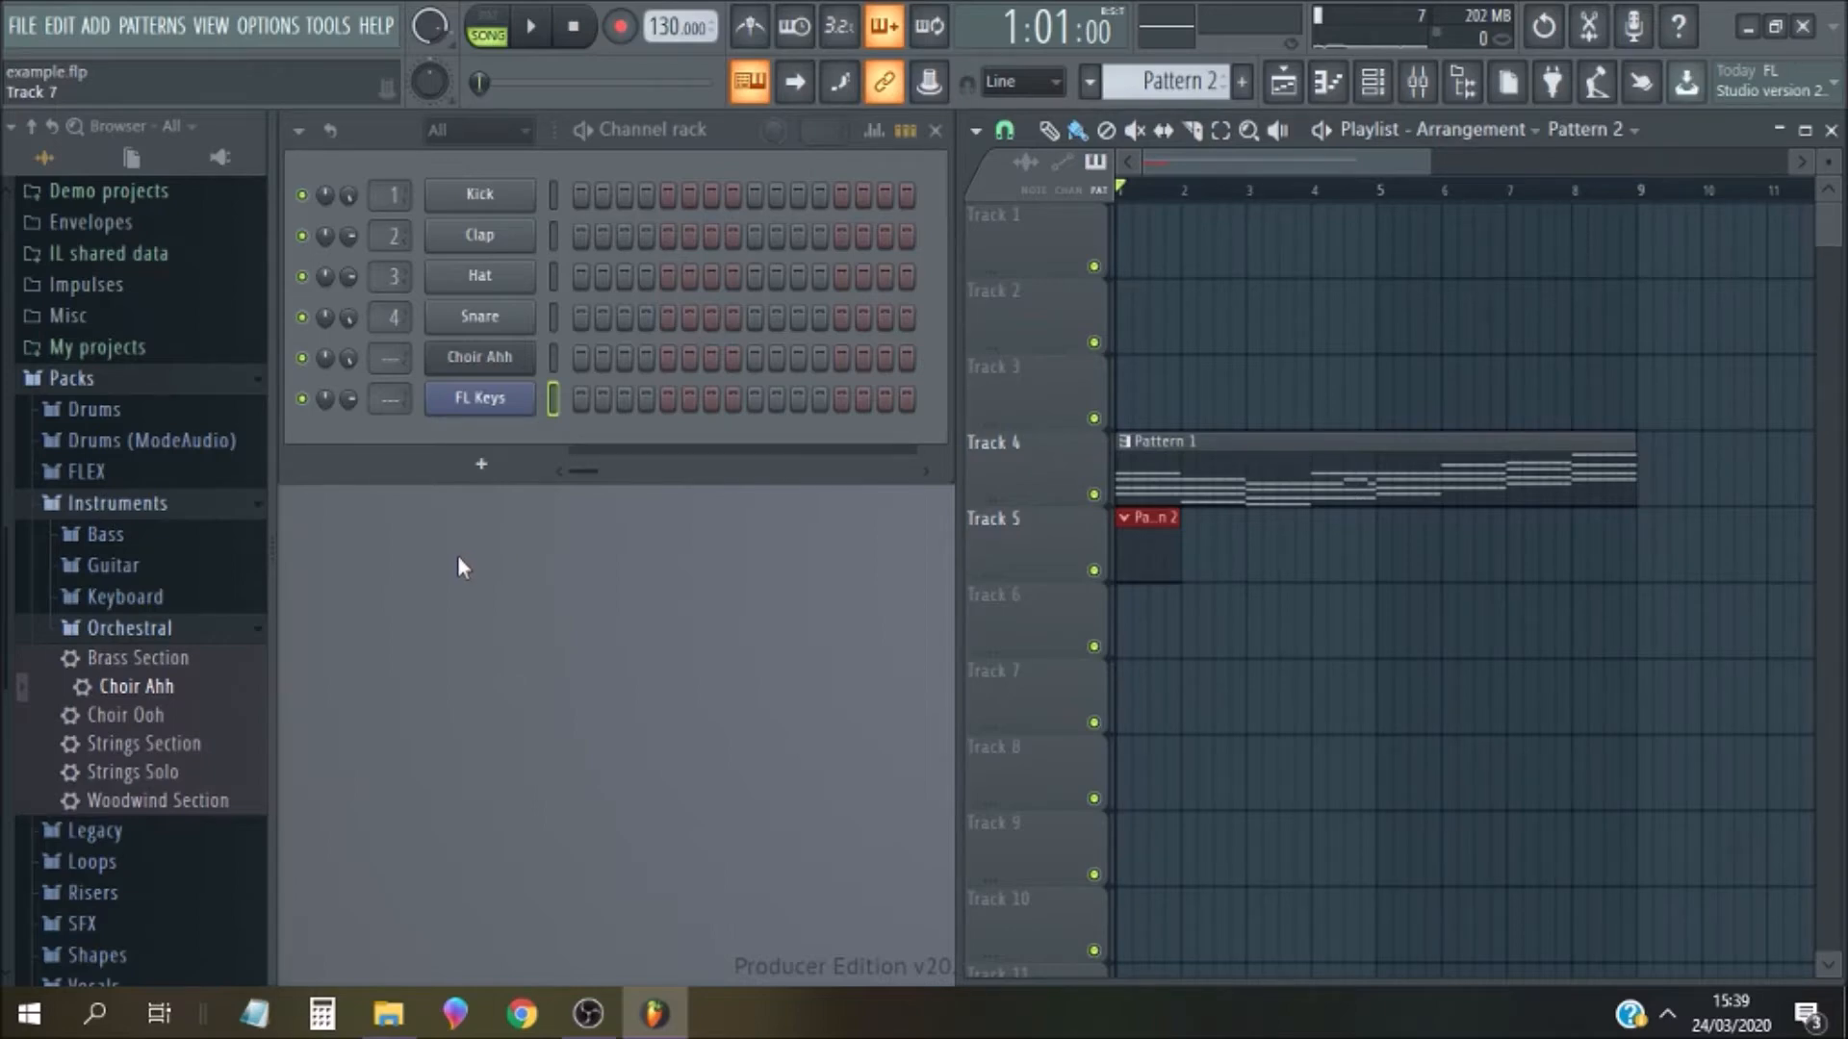
right_click(495, 398)
click(568, 397)
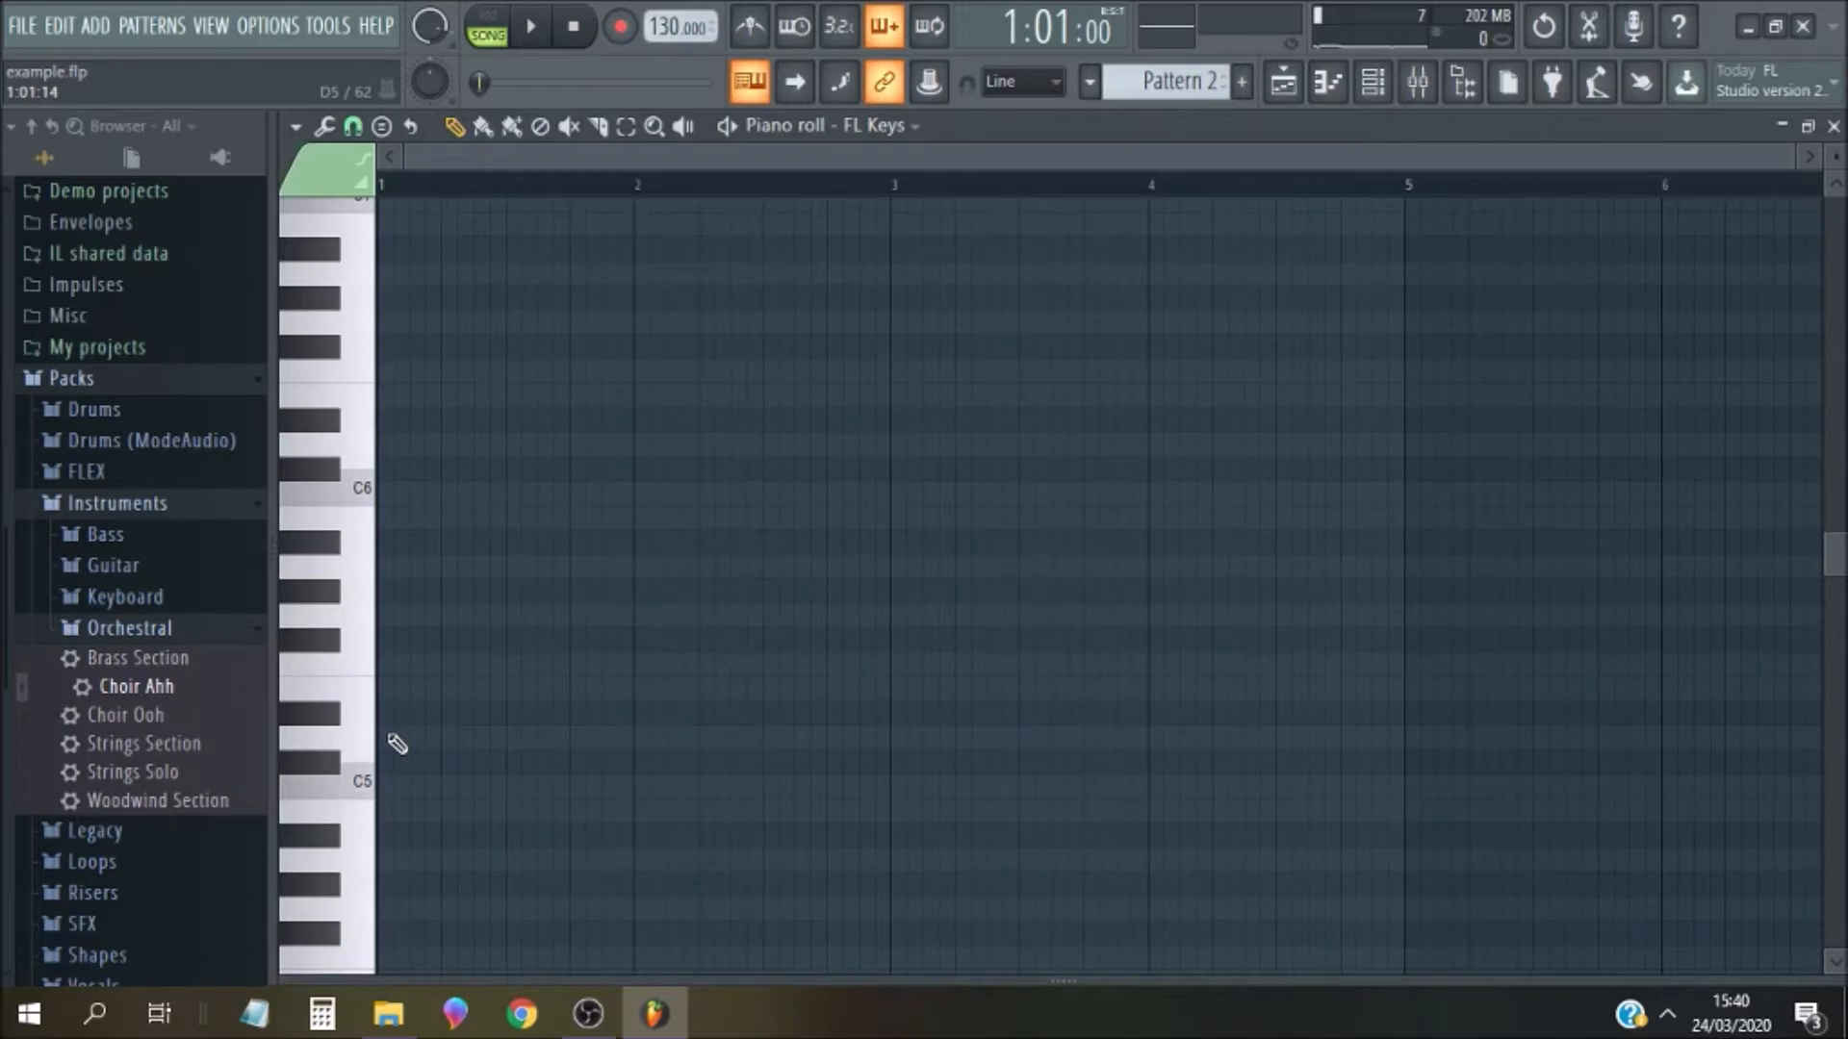
click(1833, 126)
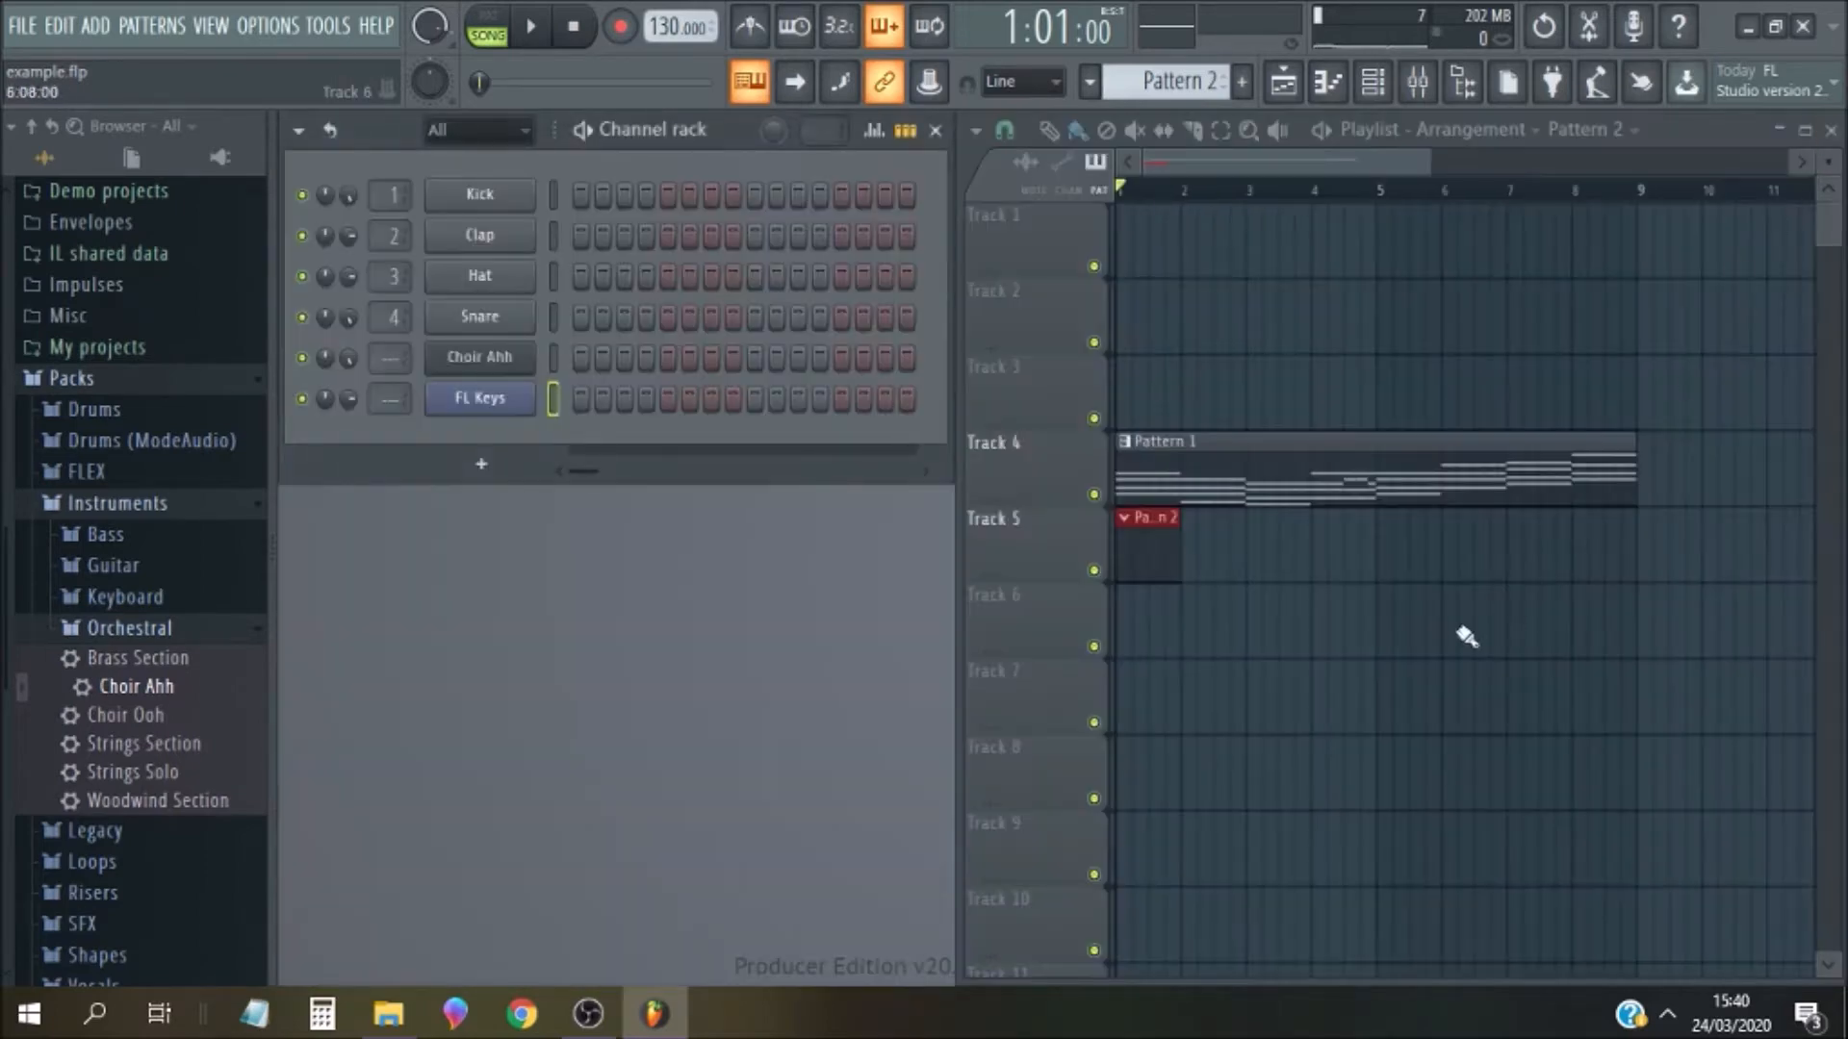
View the Choir Ahh notes of Pattern 1 in the piano roll, close it, and make Pattern 2 current again
click(1207, 500)
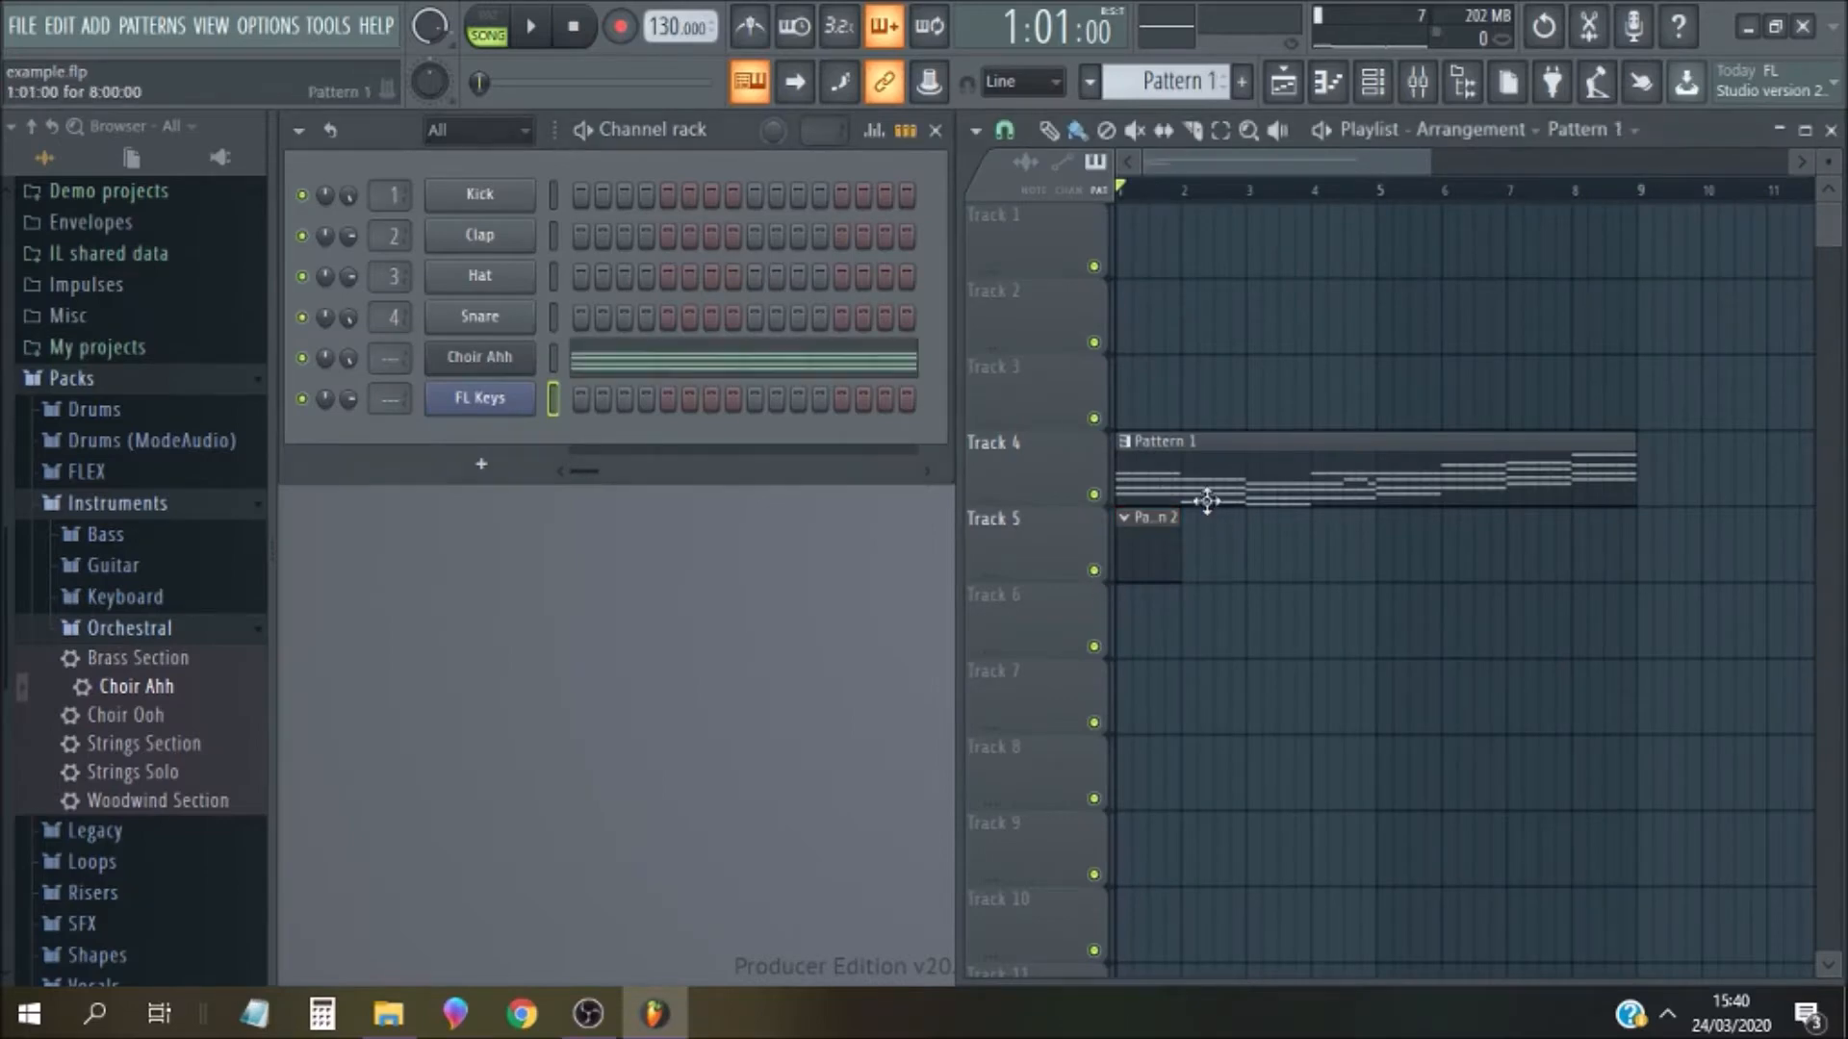
click(791, 366)
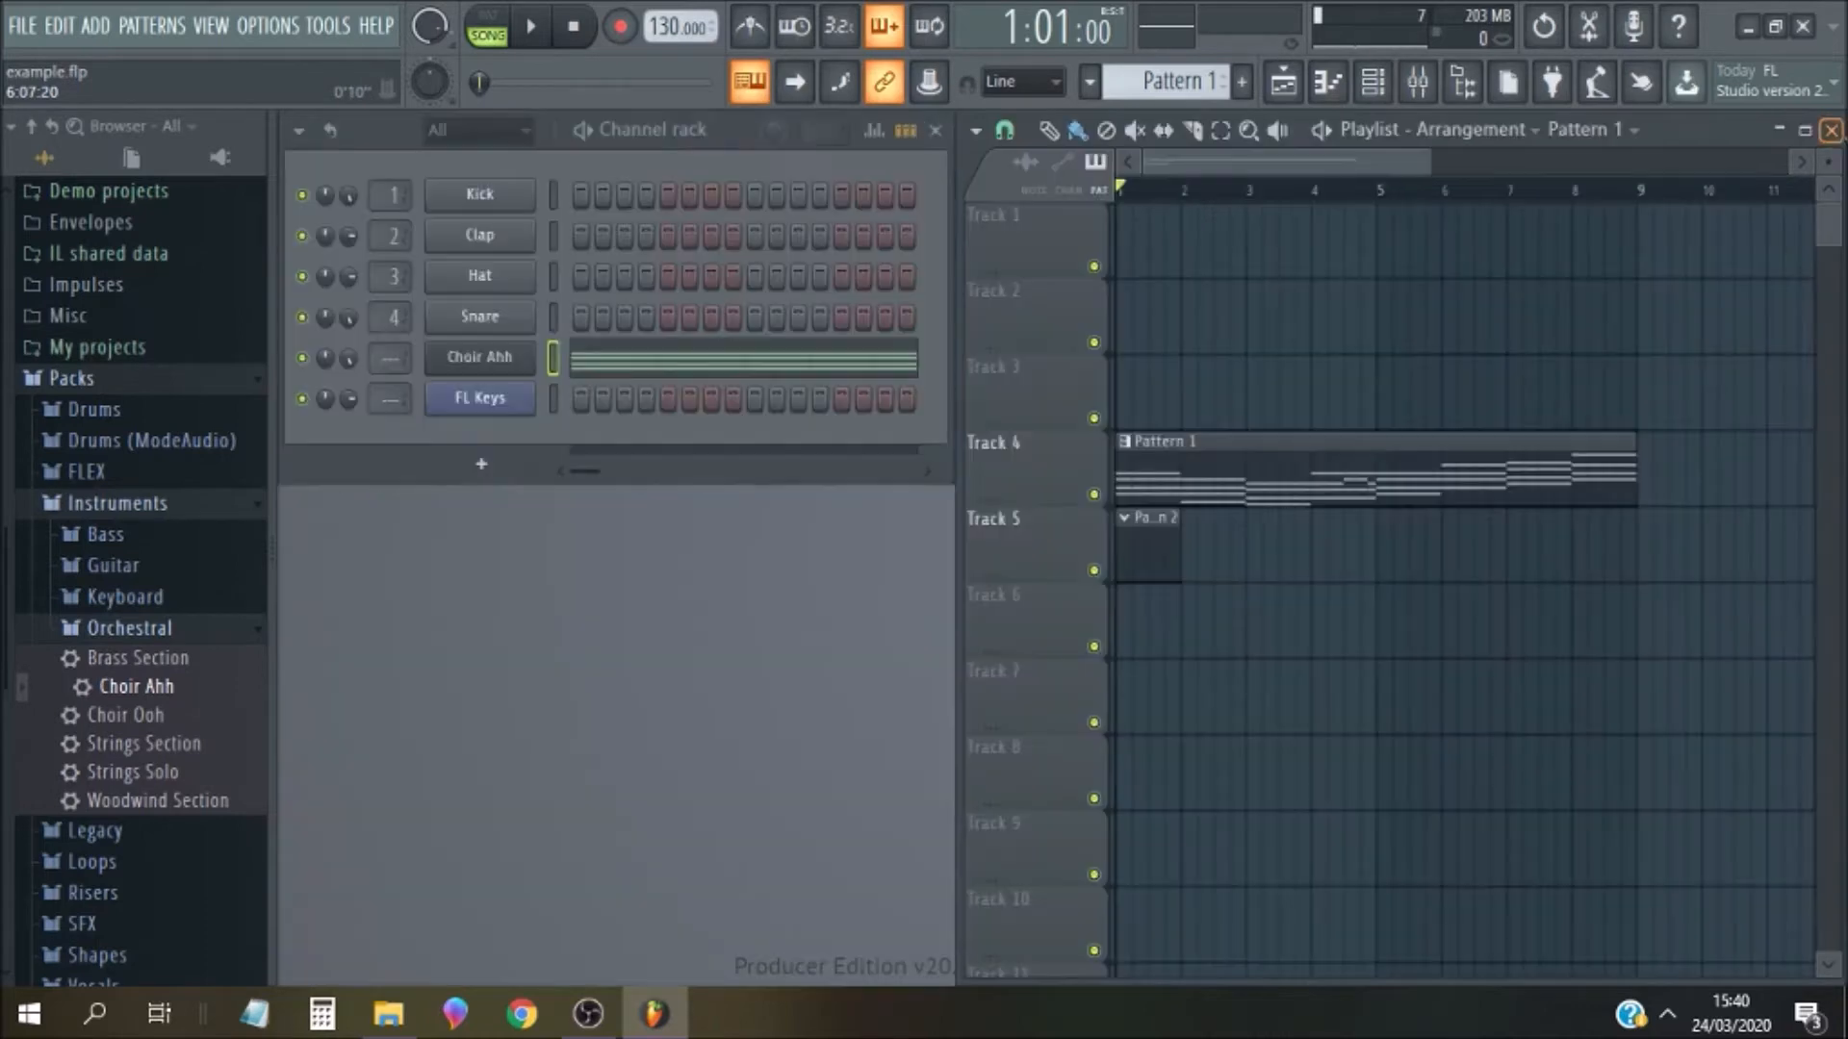
click(1833, 126)
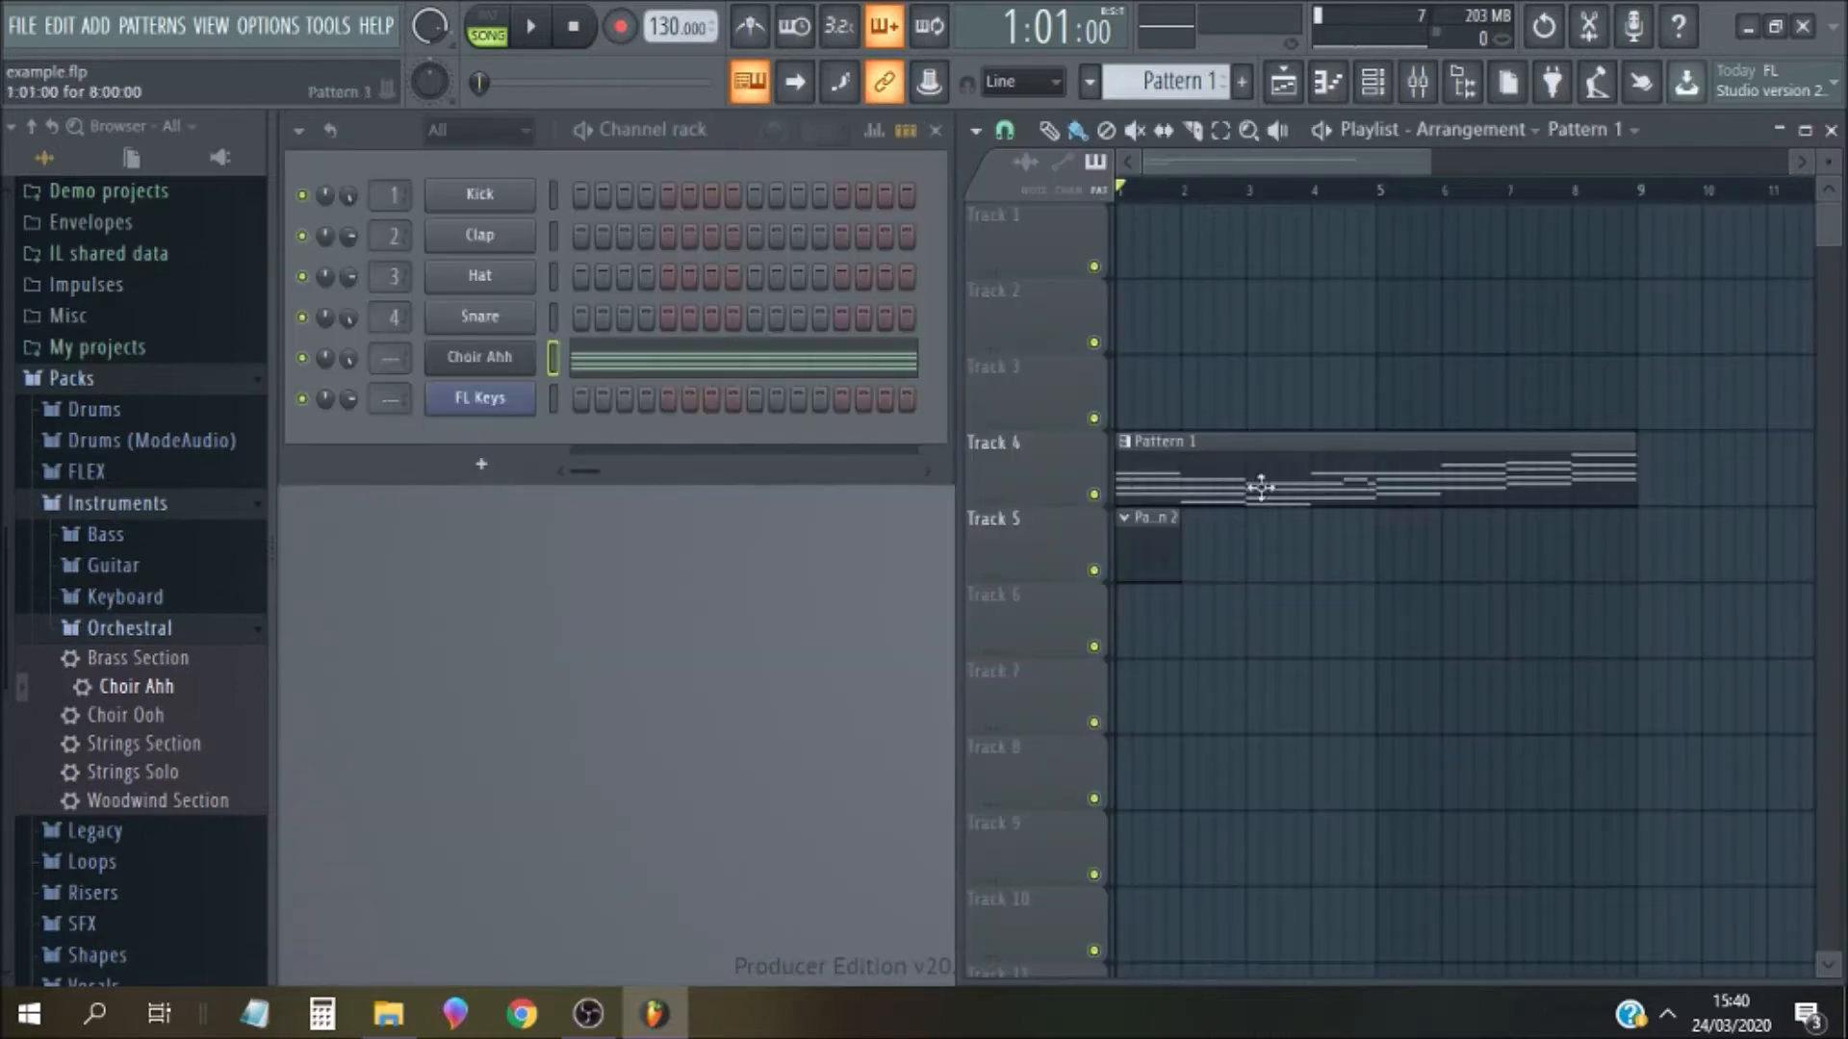
click(1159, 536)
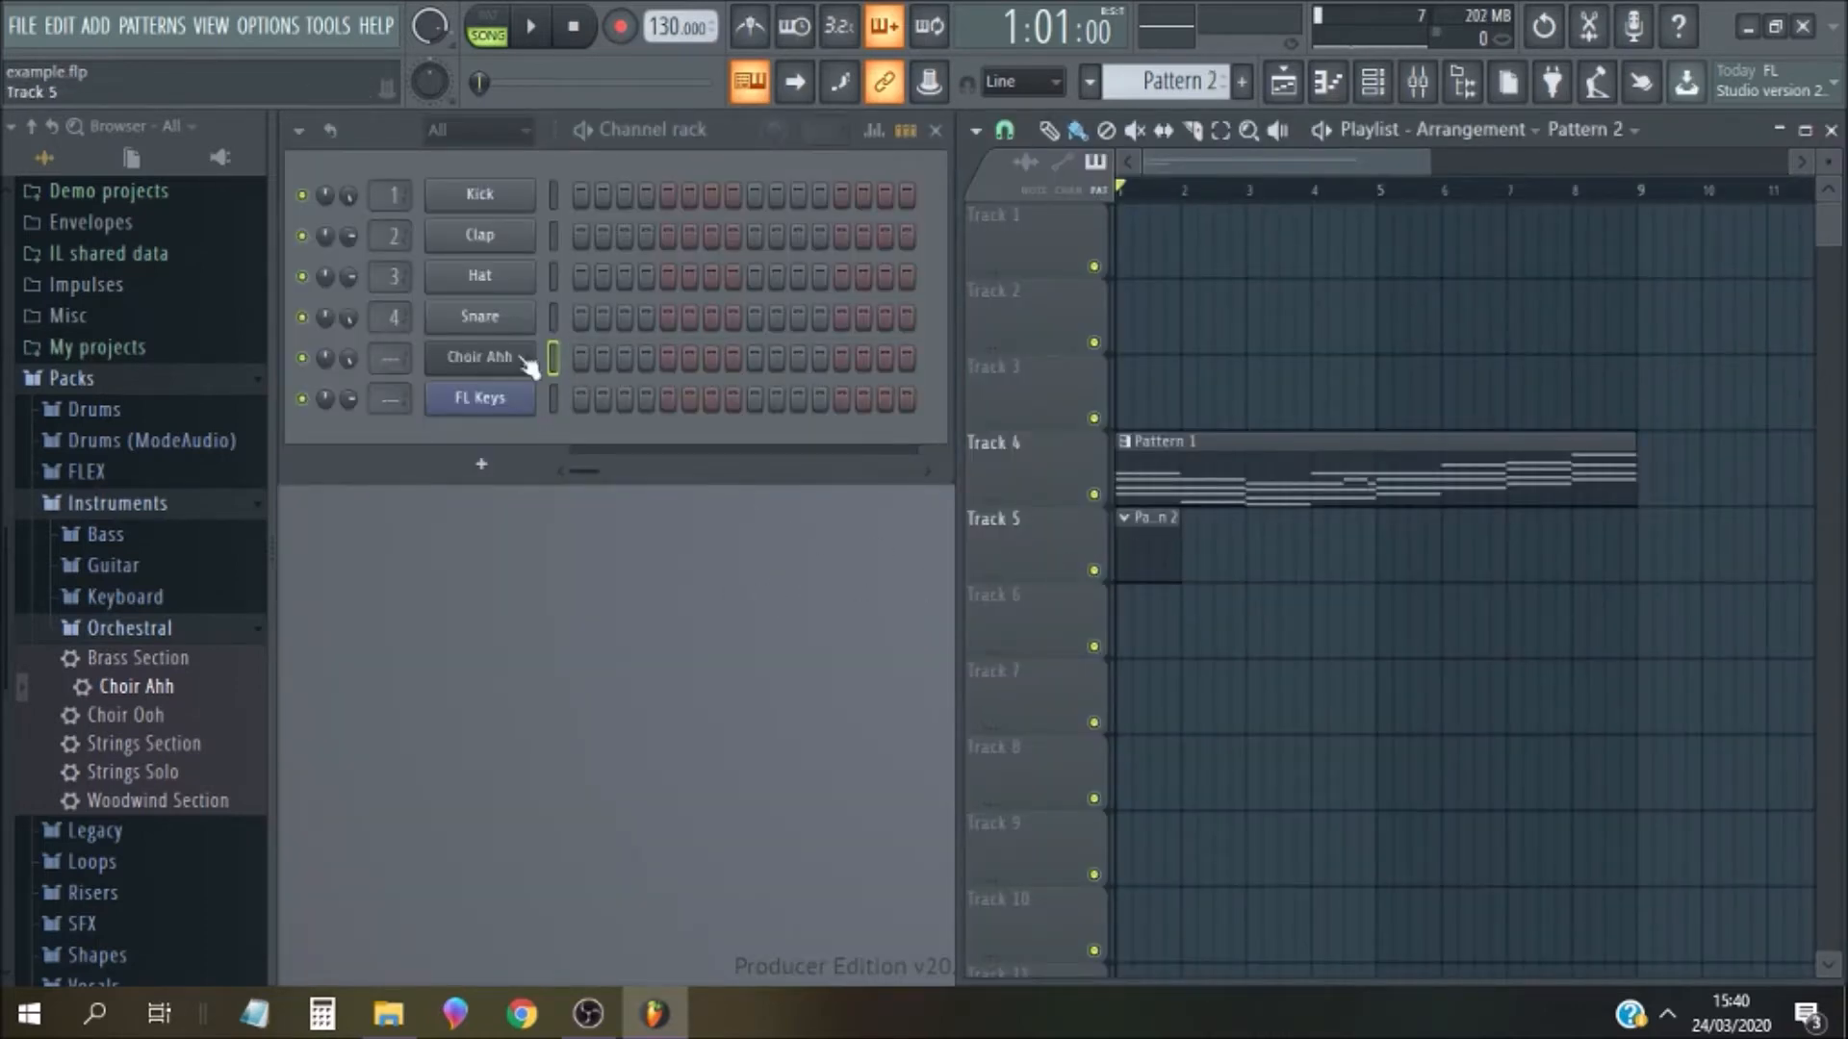
Add a D5 note at the start of bar 1 in Pattern 2's FL Keys piano roll, play it back, and close the piano roll
right_click(486, 422)
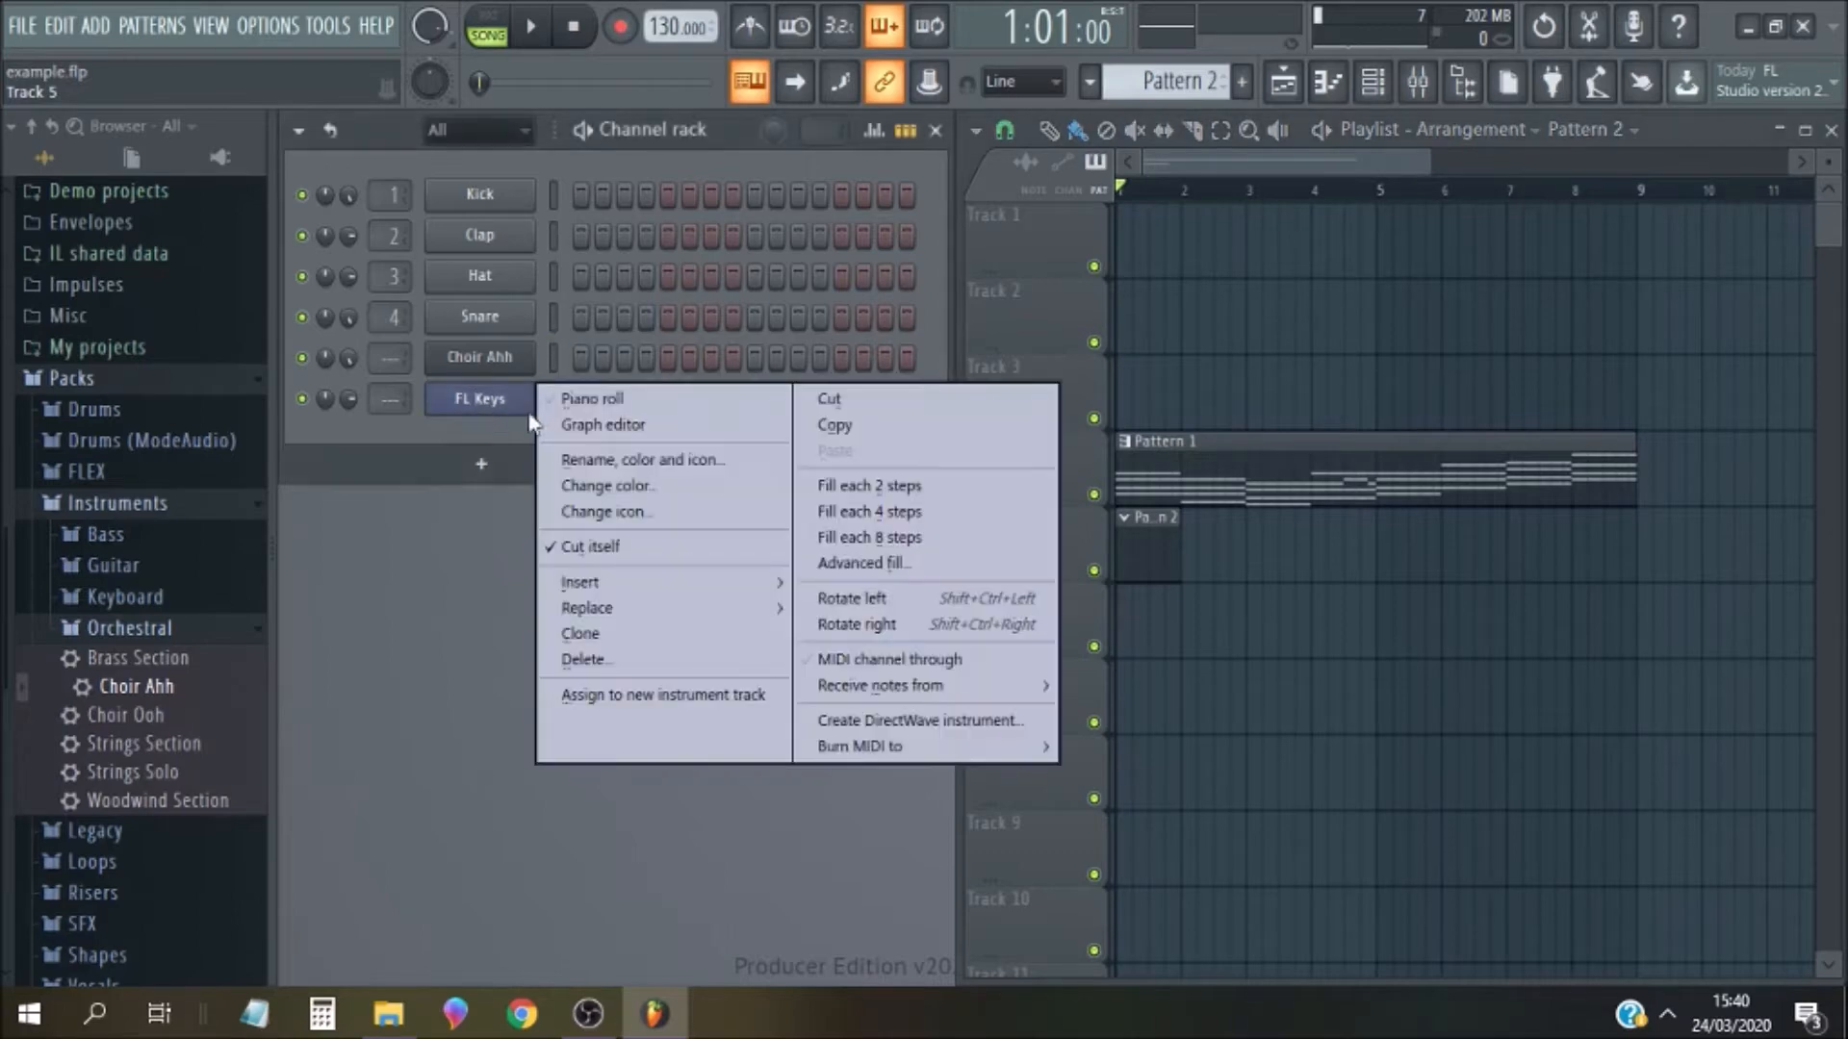
click(577, 397)
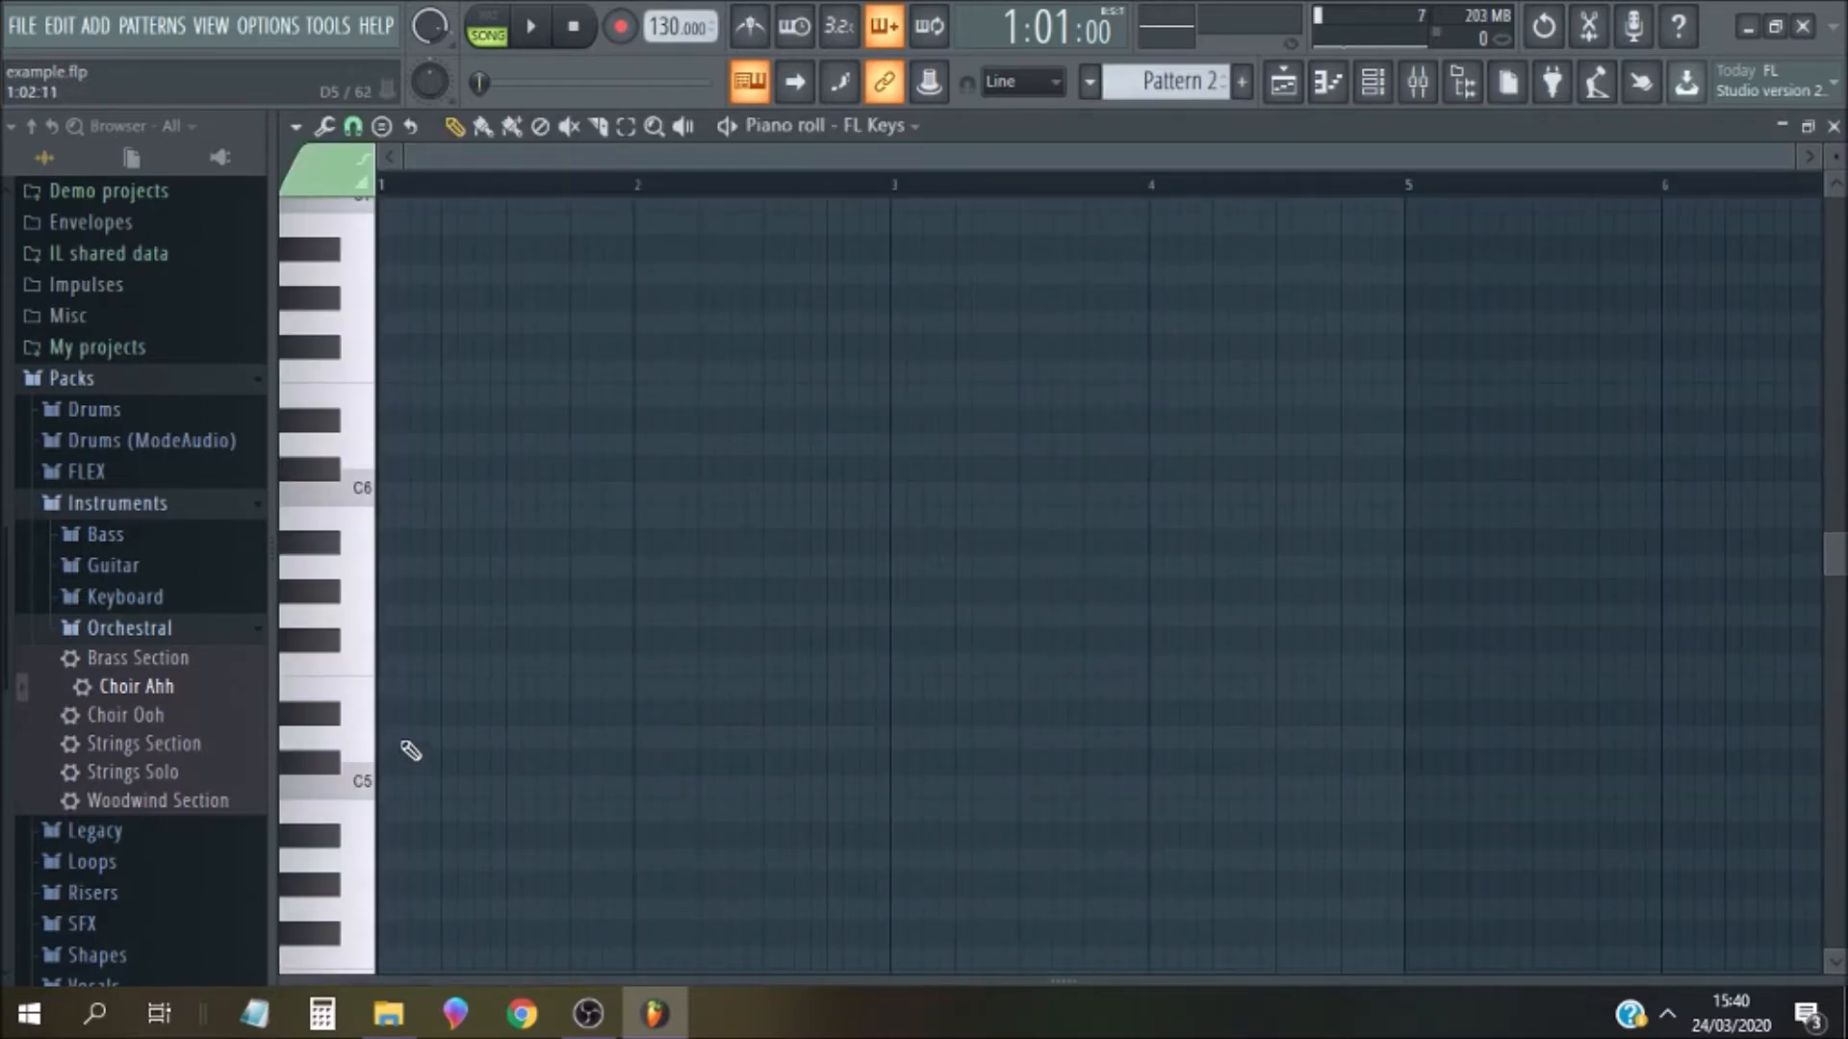
click(390, 741)
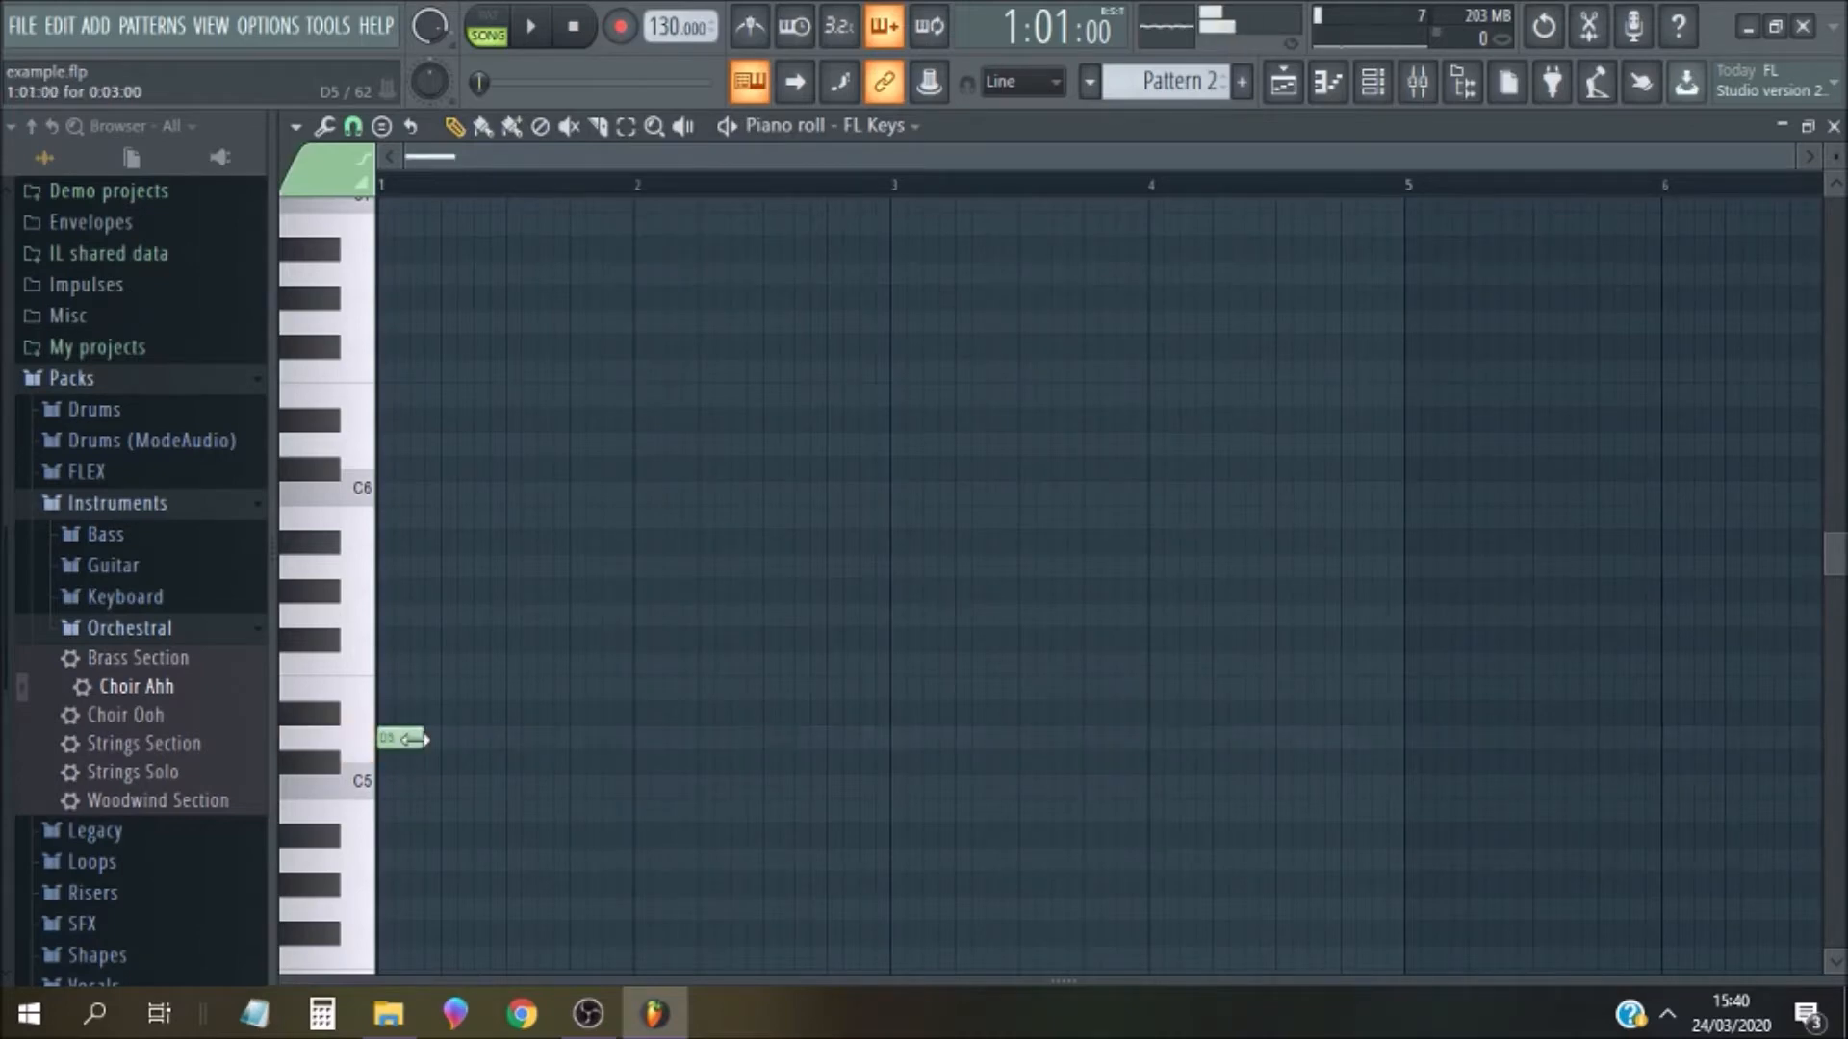
click(534, 27)
click(572, 28)
click(1833, 127)
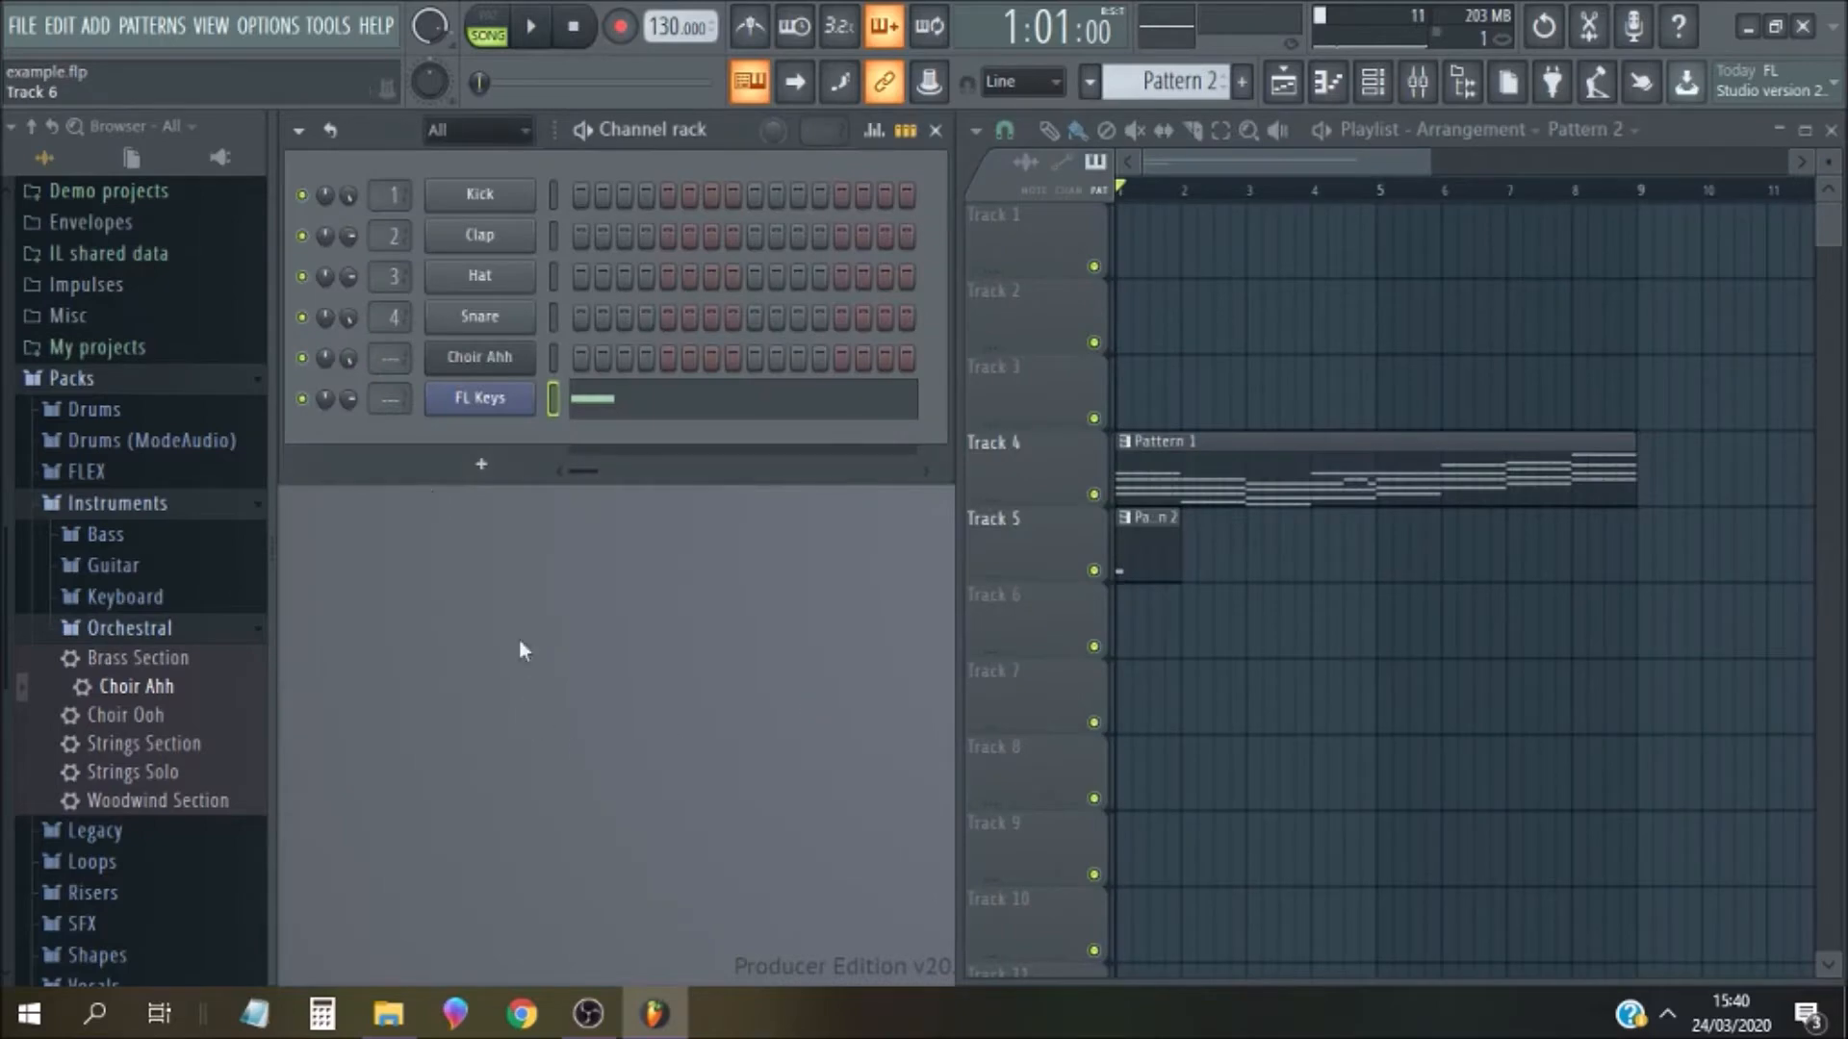
Transpose all the Choir Ahh notes in Pattern 1 down one octave
right_click(354, 358)
click(385, 377)
click(1238, 452)
click(866, 370)
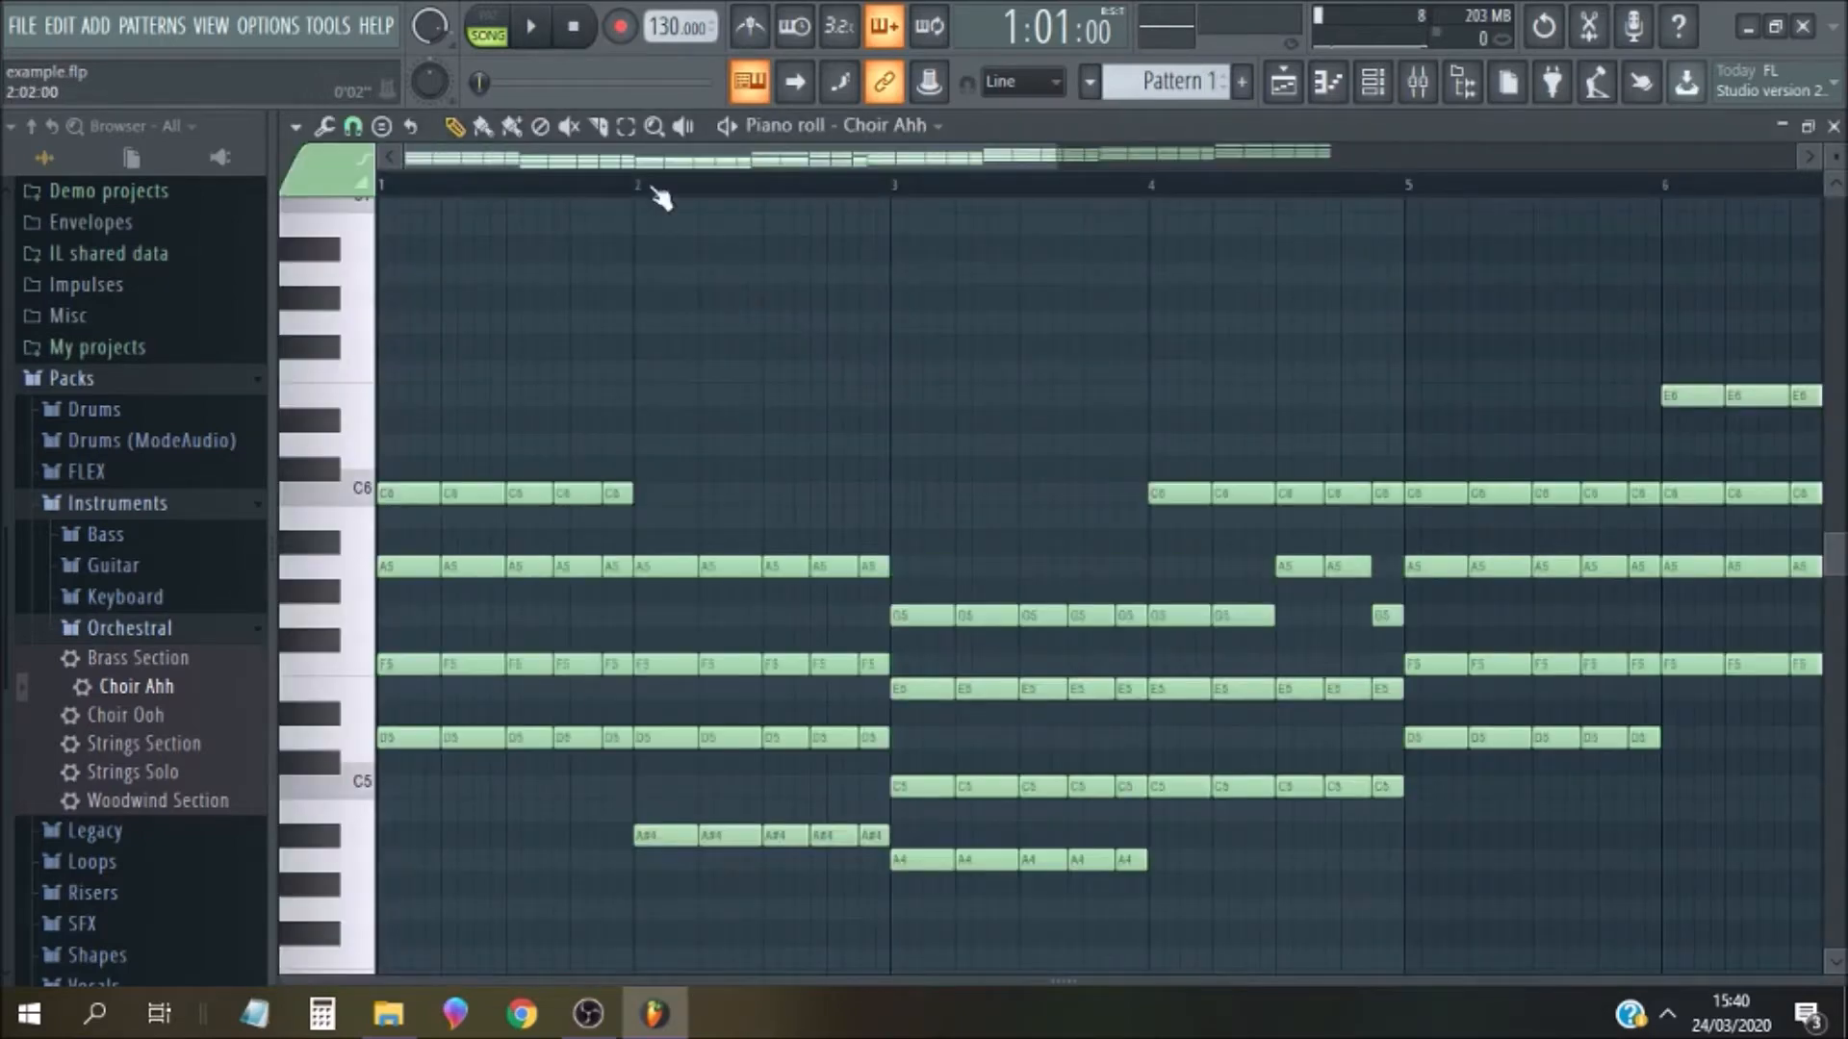
drag(1059, 158, 1422, 183)
drag(1706, 236, 385, 904)
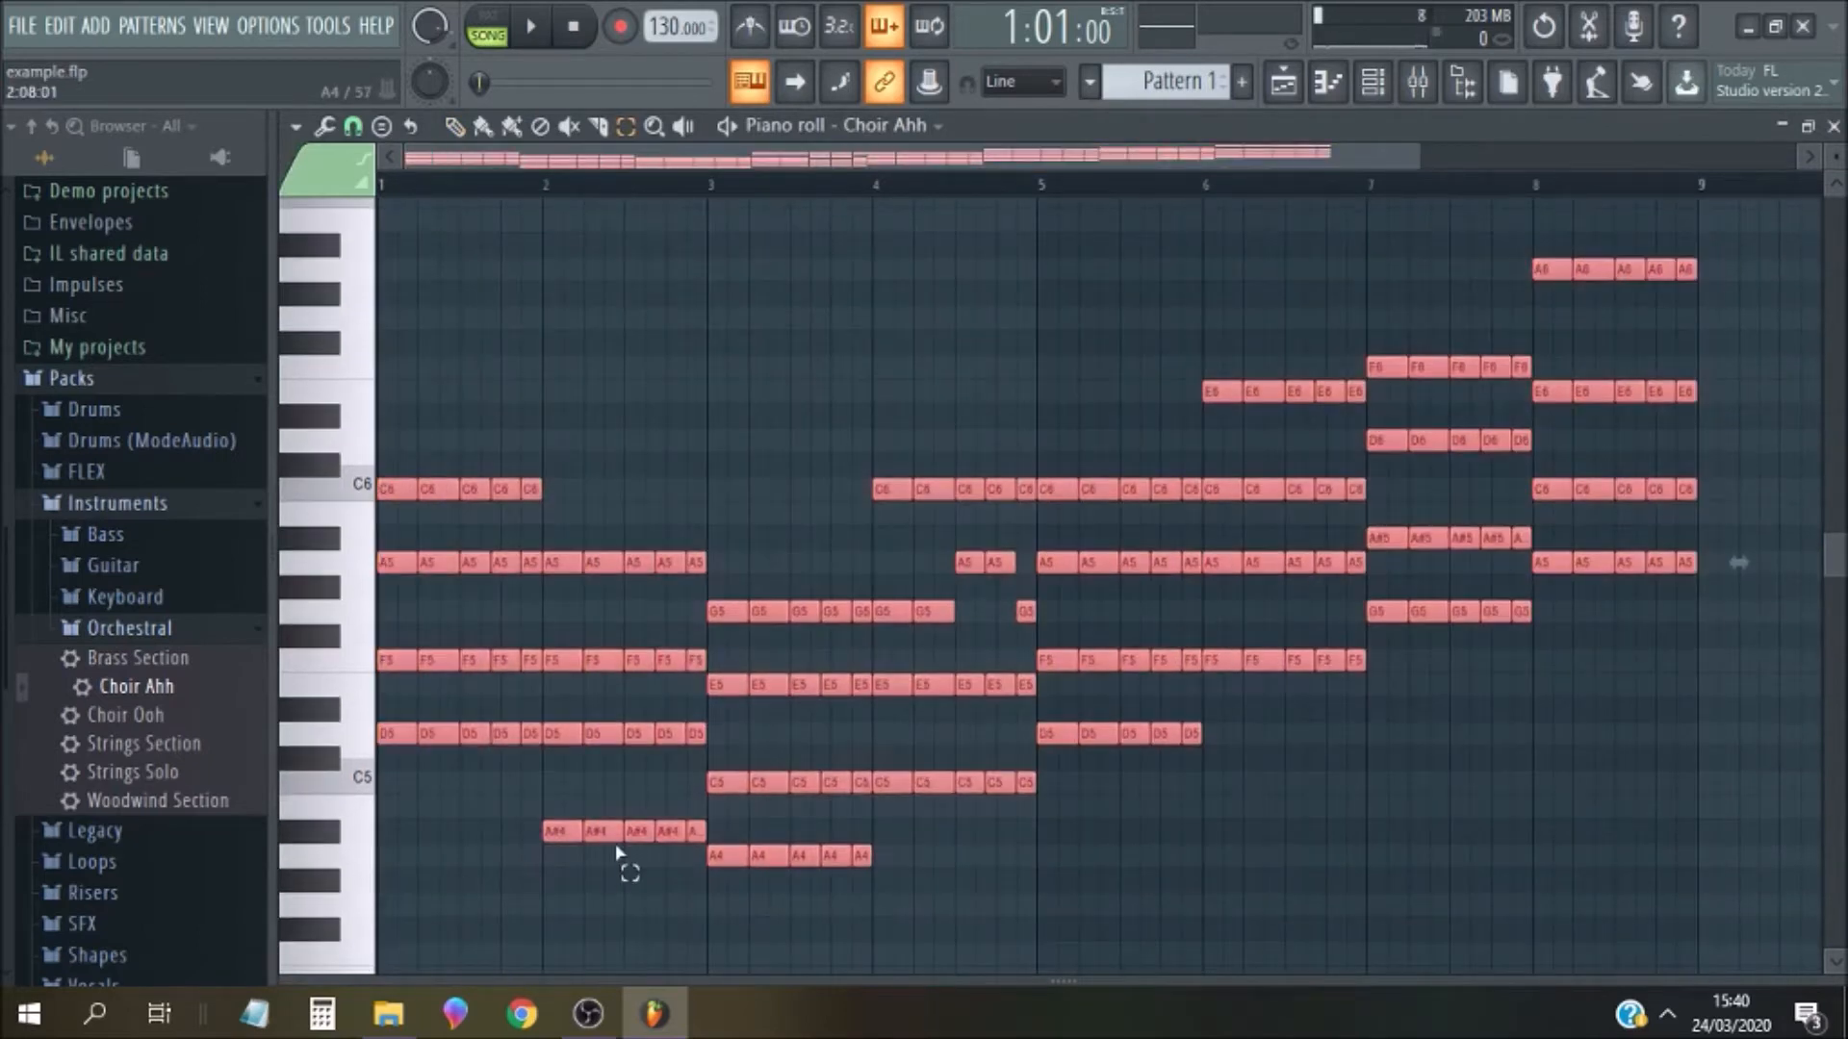
key(ctrl+Down)
Play back the lowered Choir Ahh notes, close the piano roll, and stop playback
key(space)
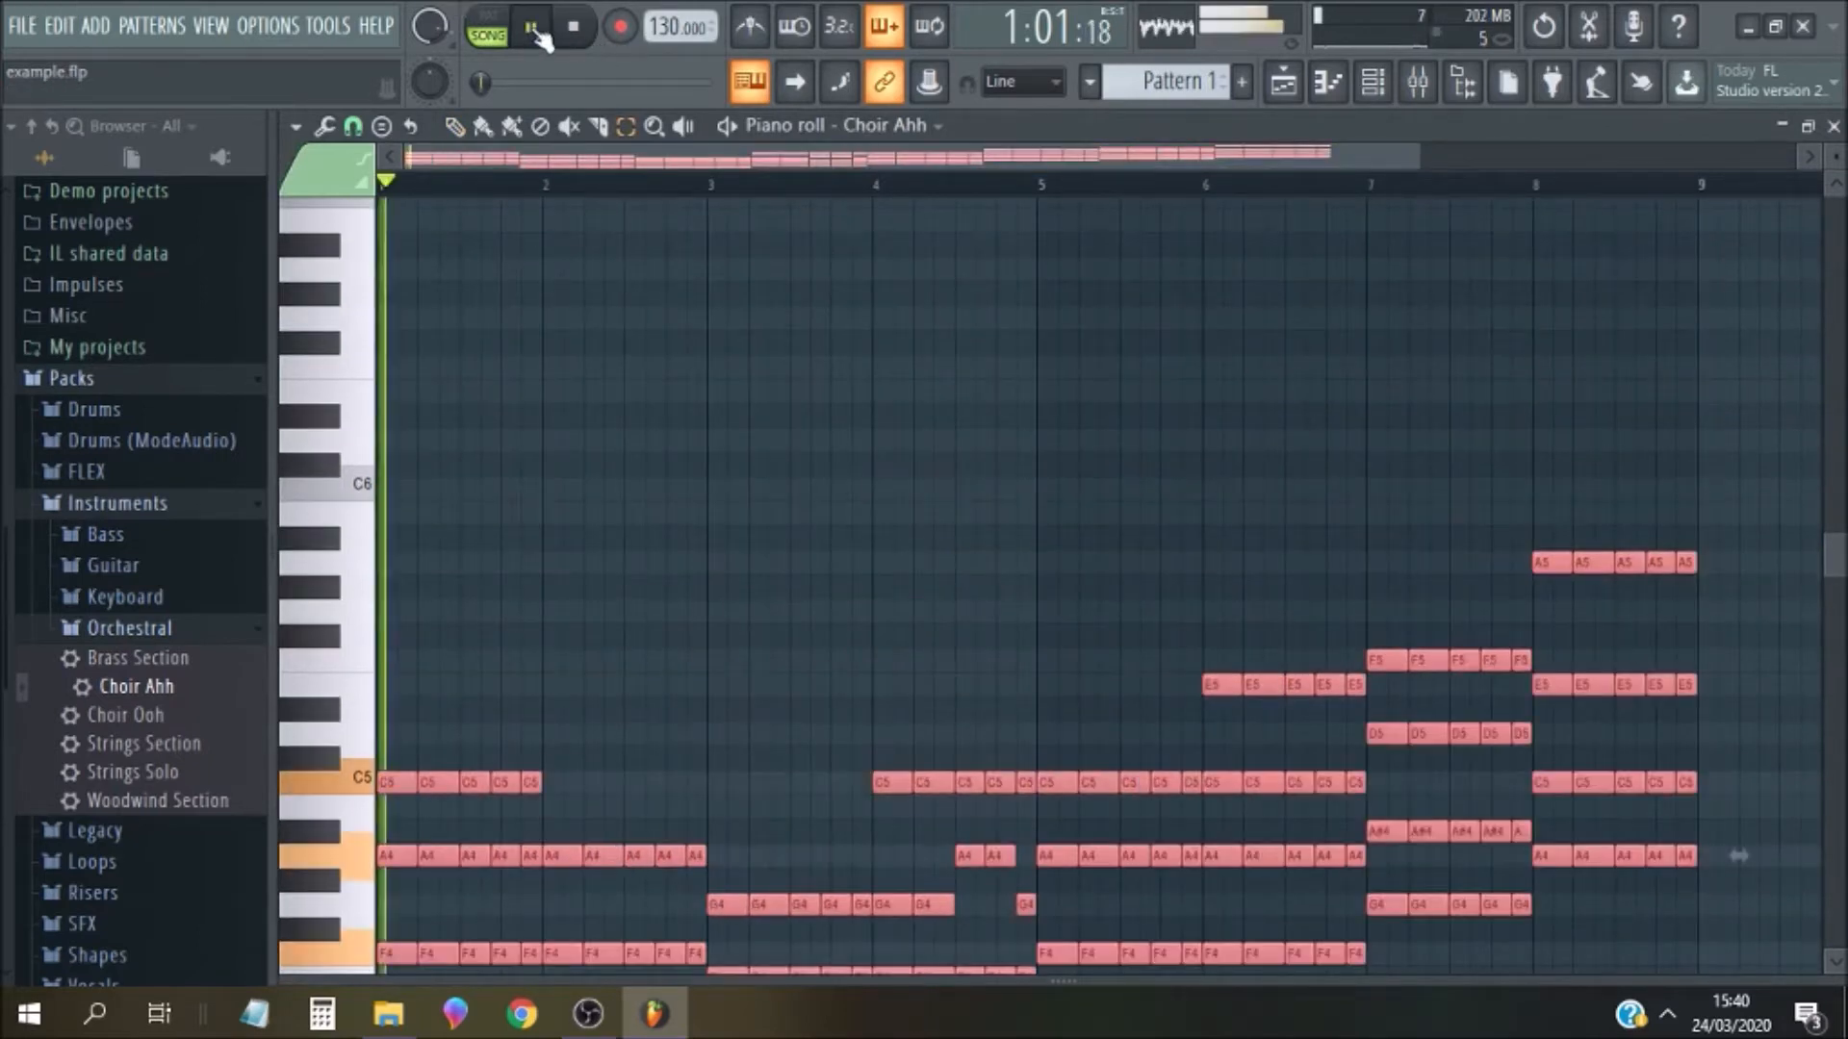
click(1833, 126)
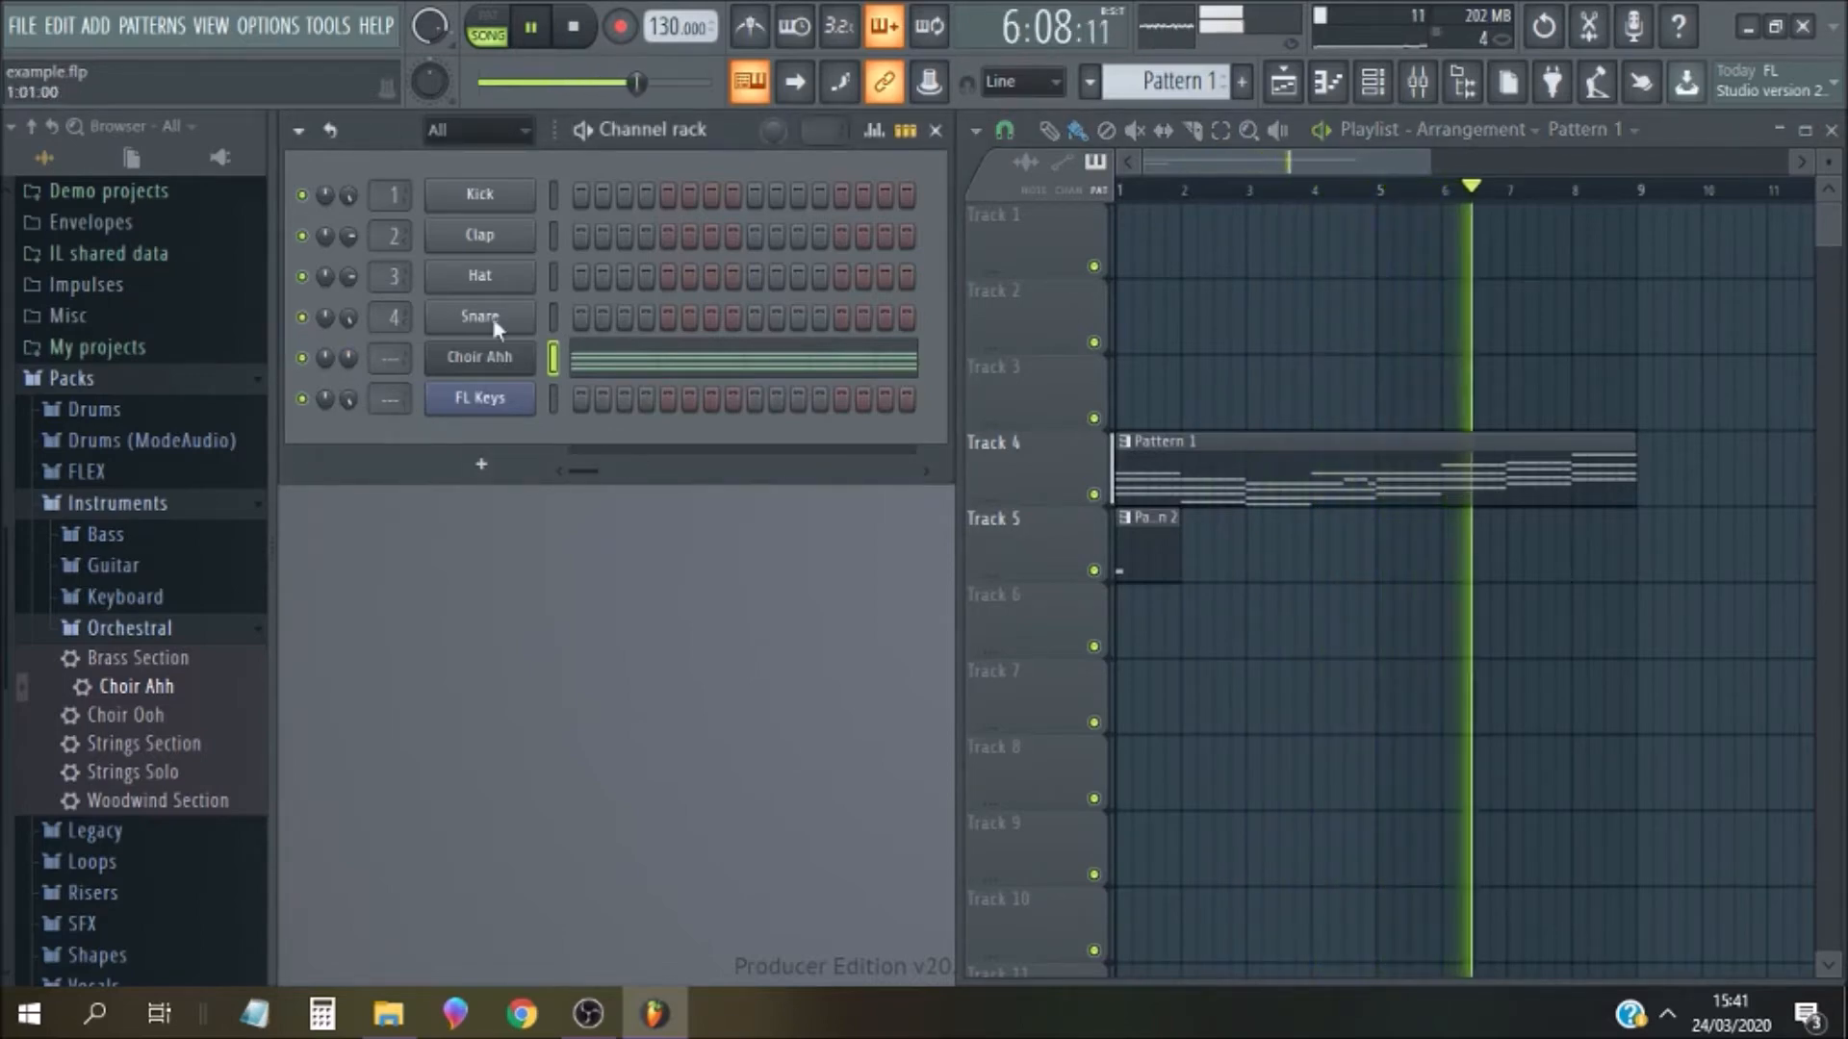
click(578, 35)
click(540, 34)
click(568, 39)
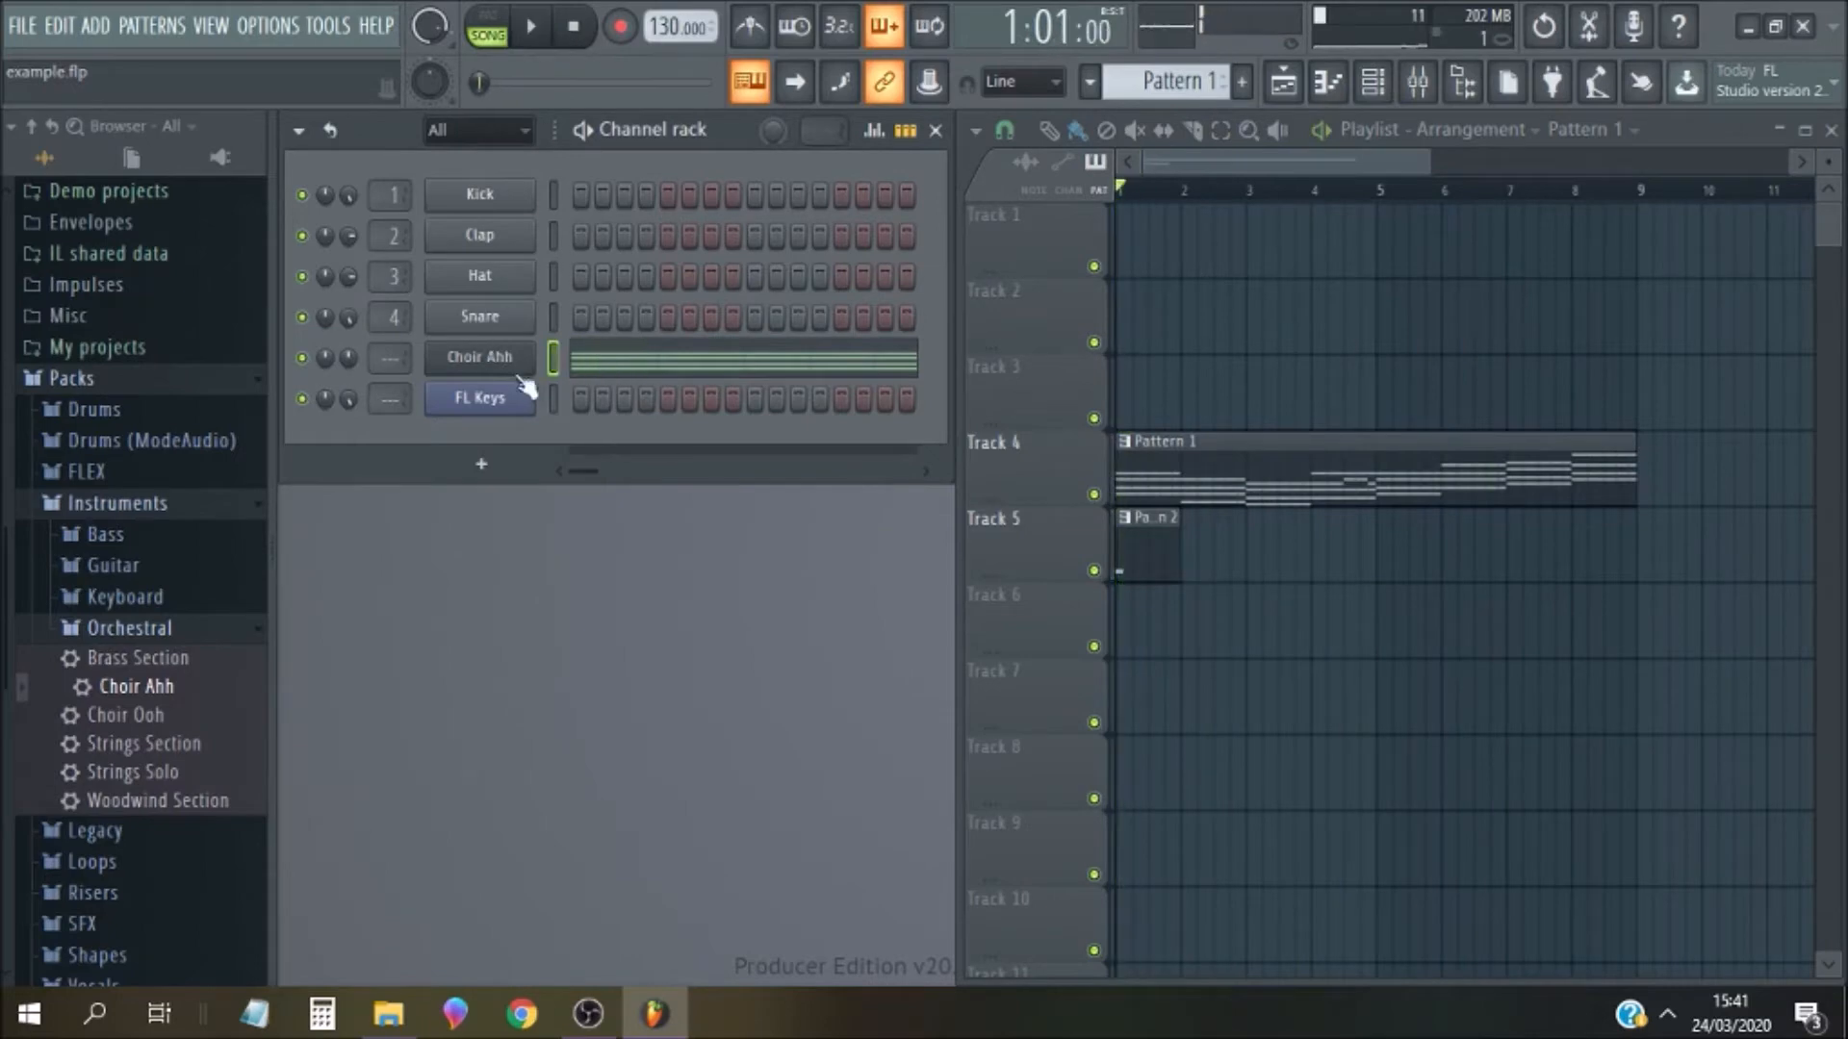
Reopen Pattern 2's FL Keys piano roll zoomed in on the first bars and try a second D5 note after the opening one
click(1136, 560)
click(608, 399)
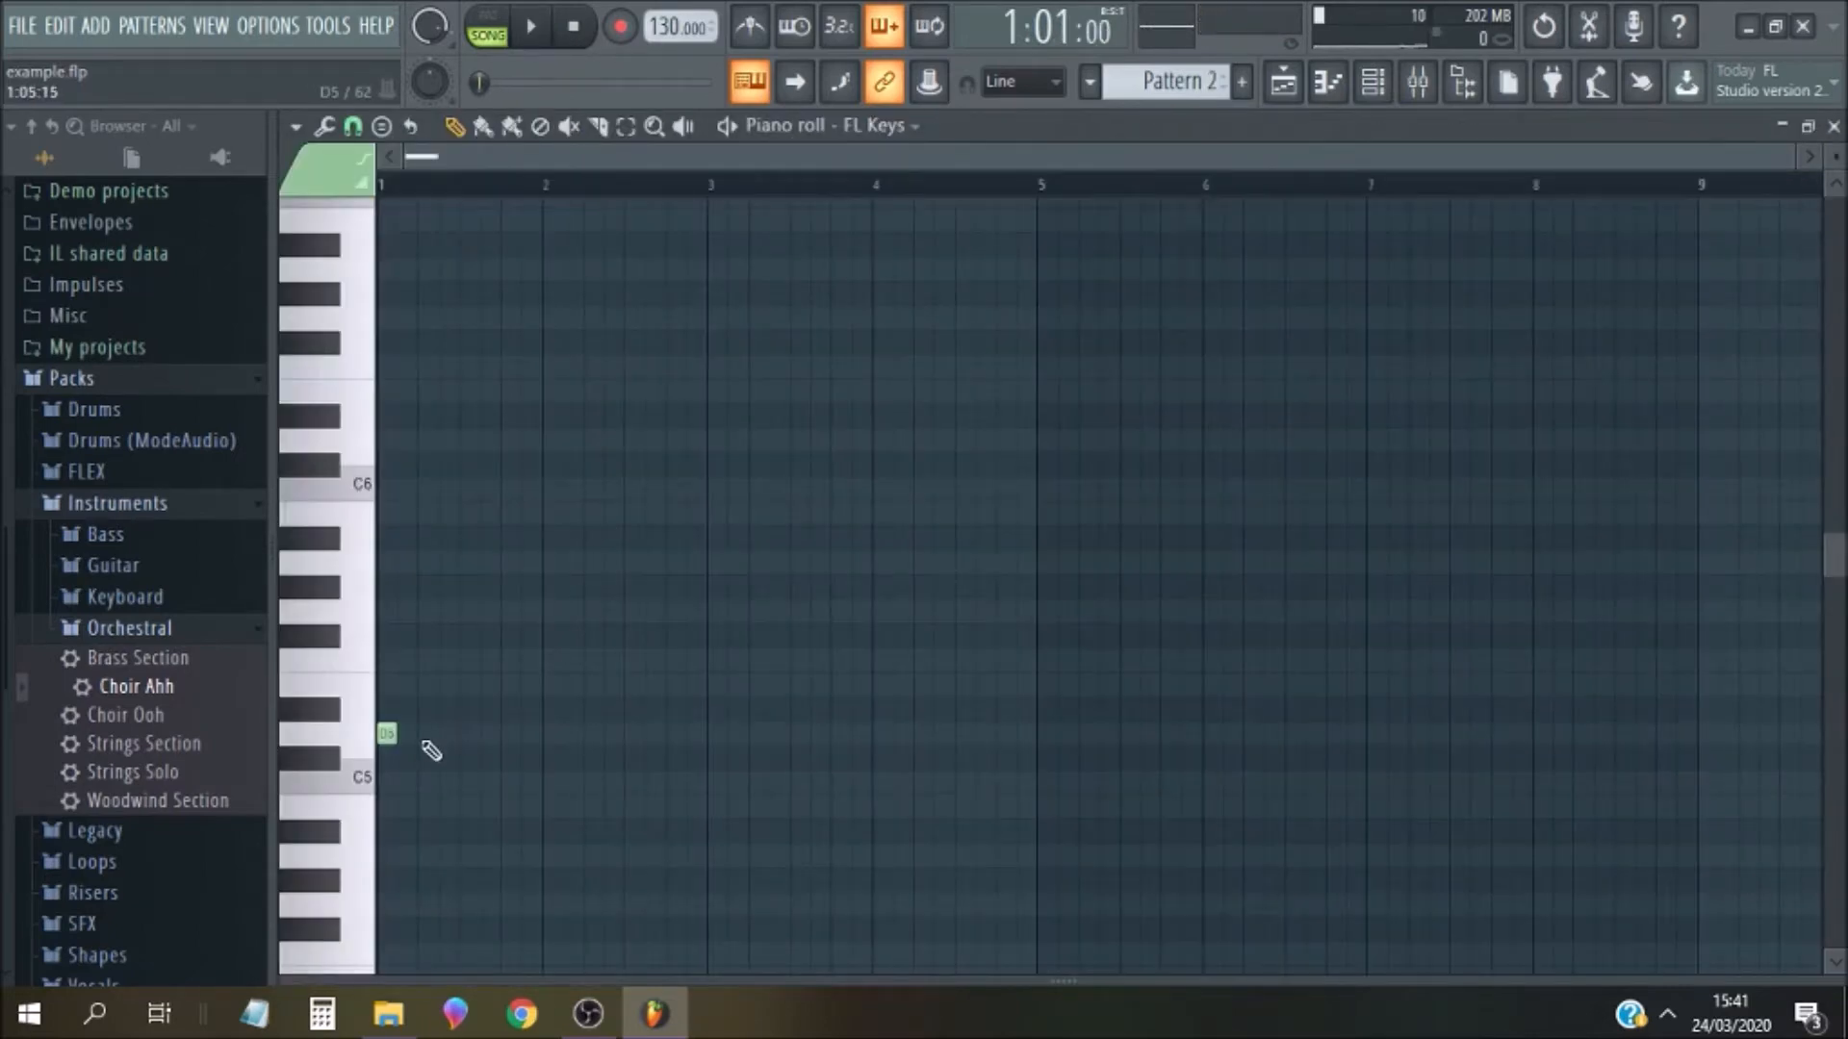
drag(1787, 161, 1160, 158)
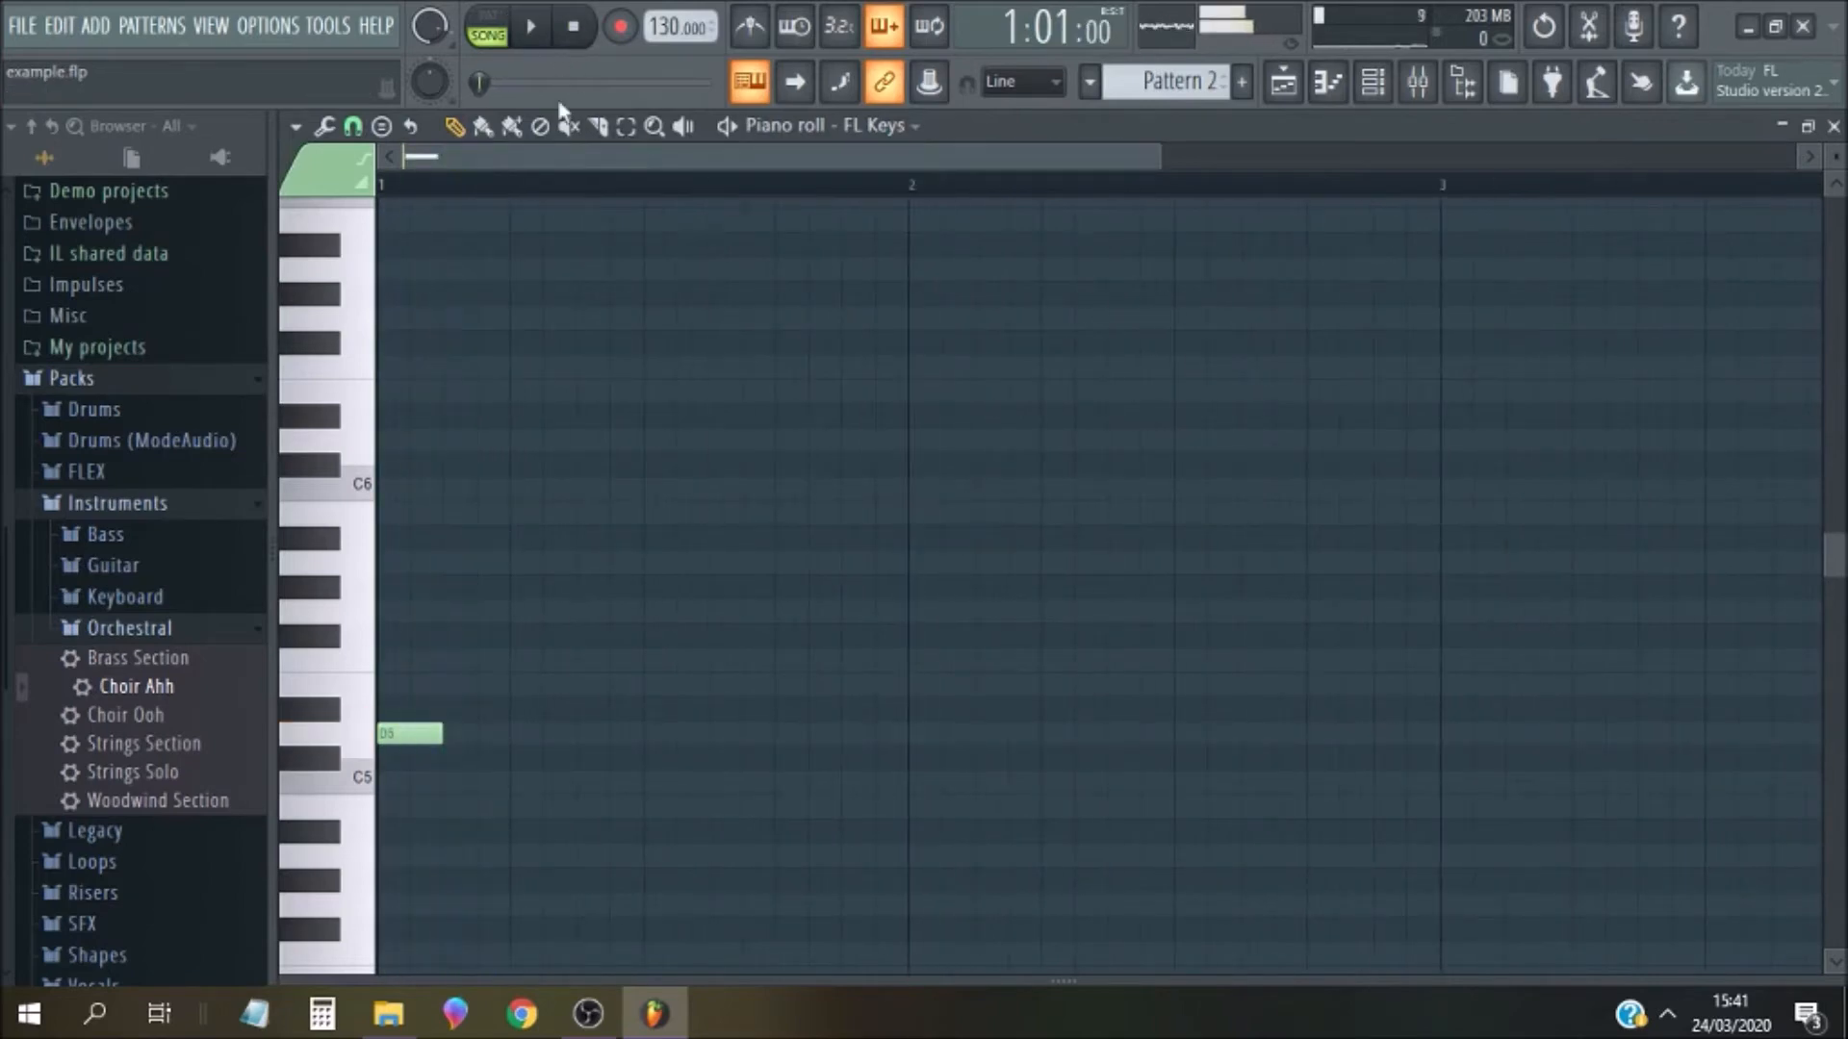
click(512, 735)
right_click(516, 737)
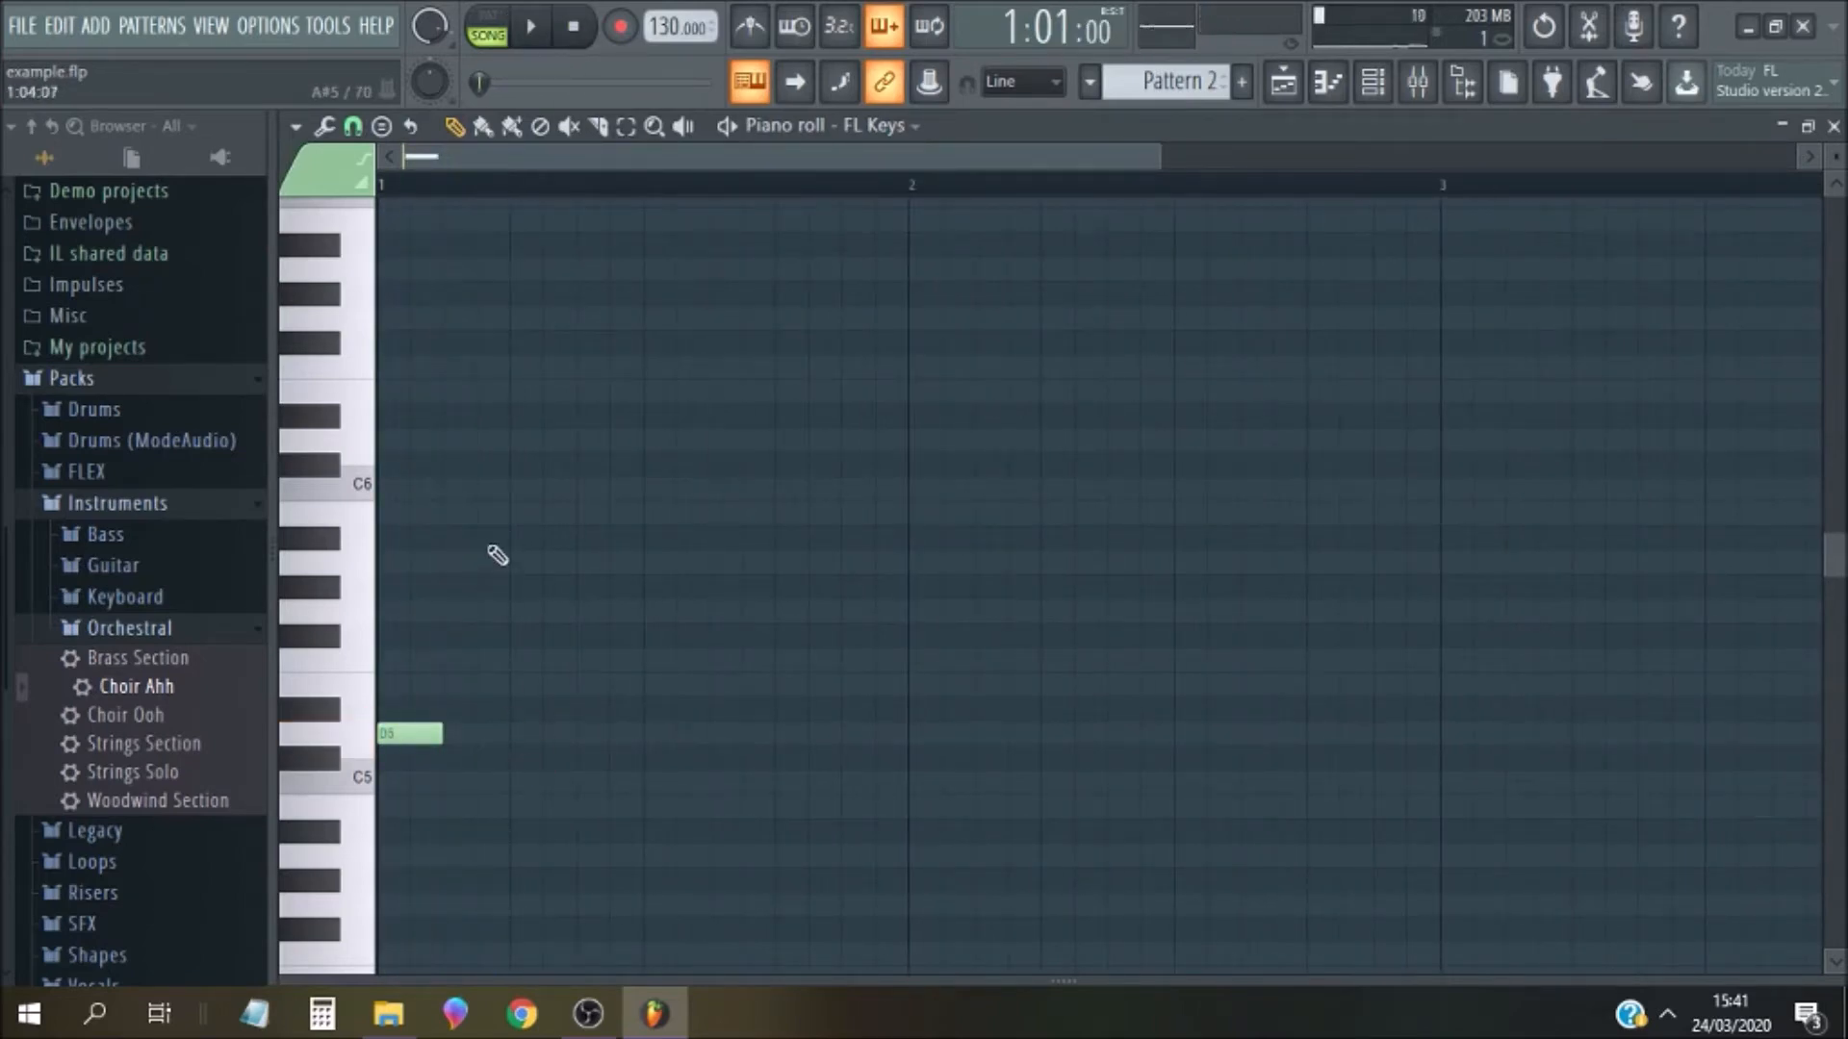
Add a two-step A5 note directly after the opening D5 and play the pair back
click(505, 563)
click(538, 24)
click(572, 27)
right_click(499, 561)
click(454, 566)
key(space)
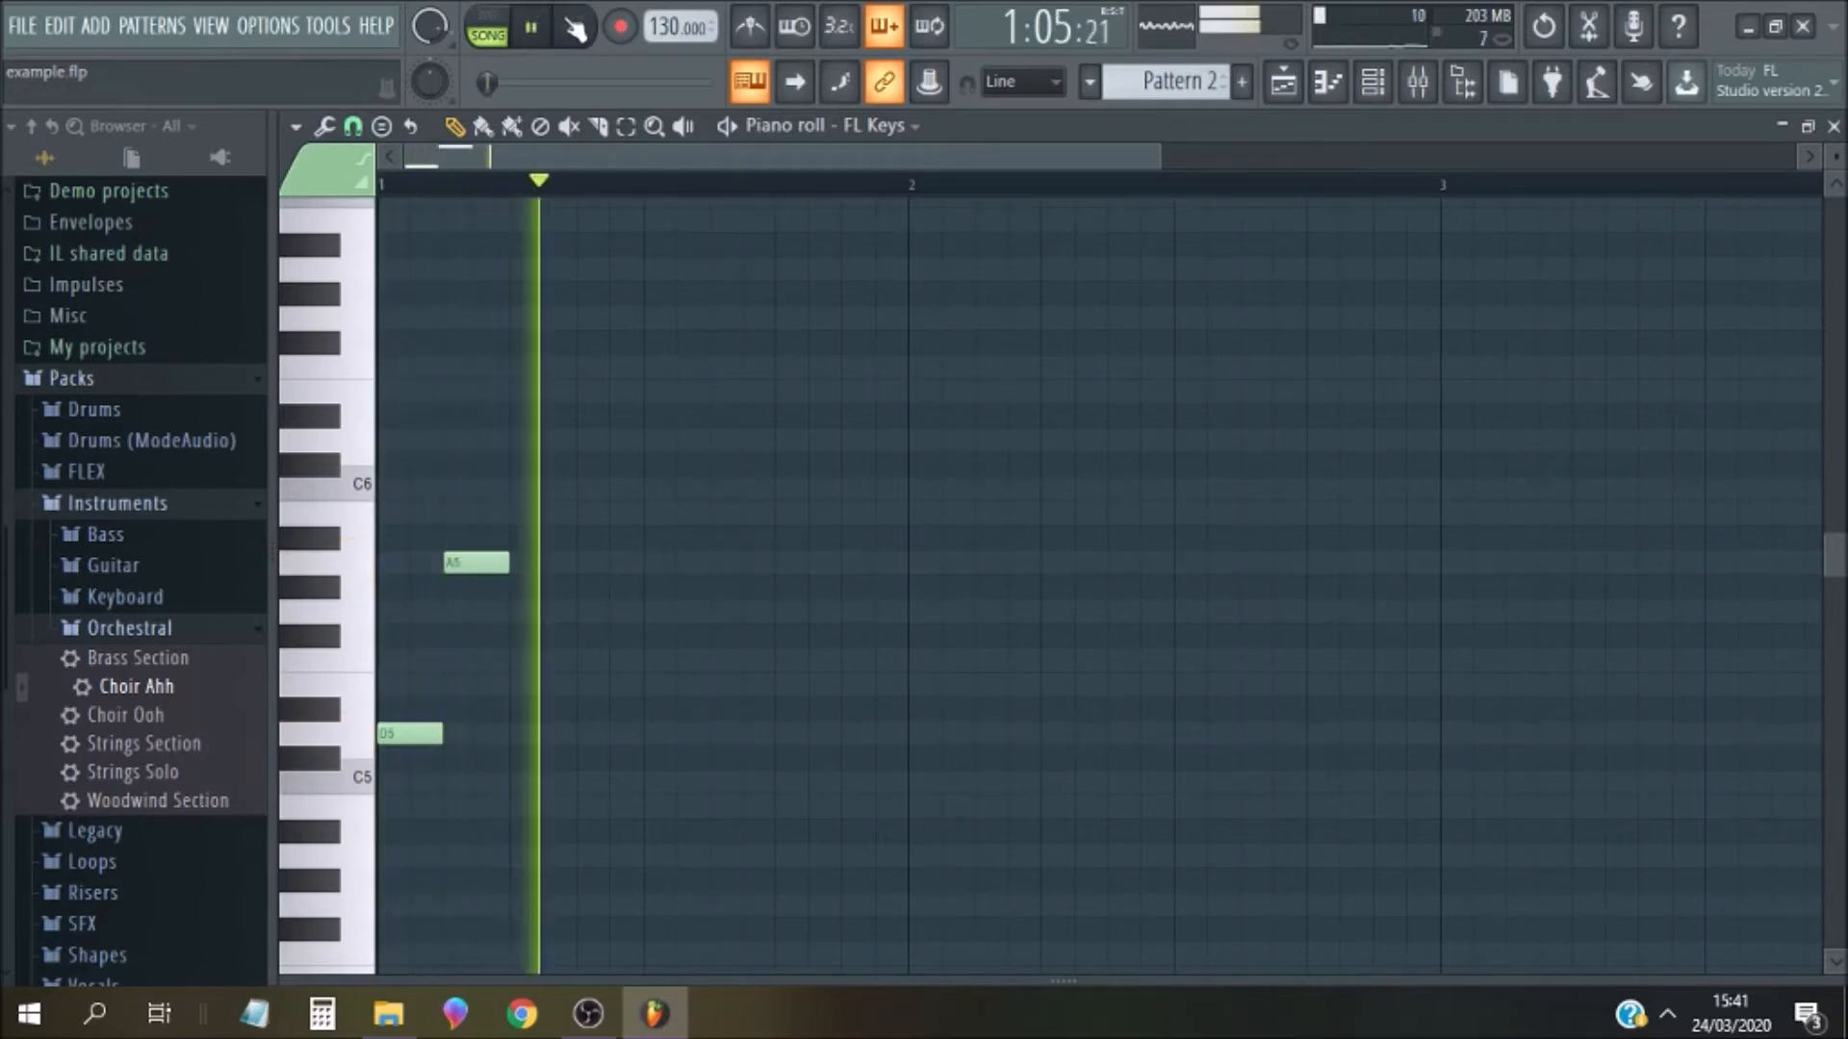
key(space)
Shorten the opening D5 to one step, move the A5 one step earlier to follow it, and play the result
drag(432, 732, 398, 732)
drag(466, 563, 433, 563)
key(space)
key(space)
Try a C6 note in place of the A5 and play it back twice
right_click(442, 563)
click(436, 492)
click(531, 23)
click(573, 27)
click(533, 27)
click(572, 28)
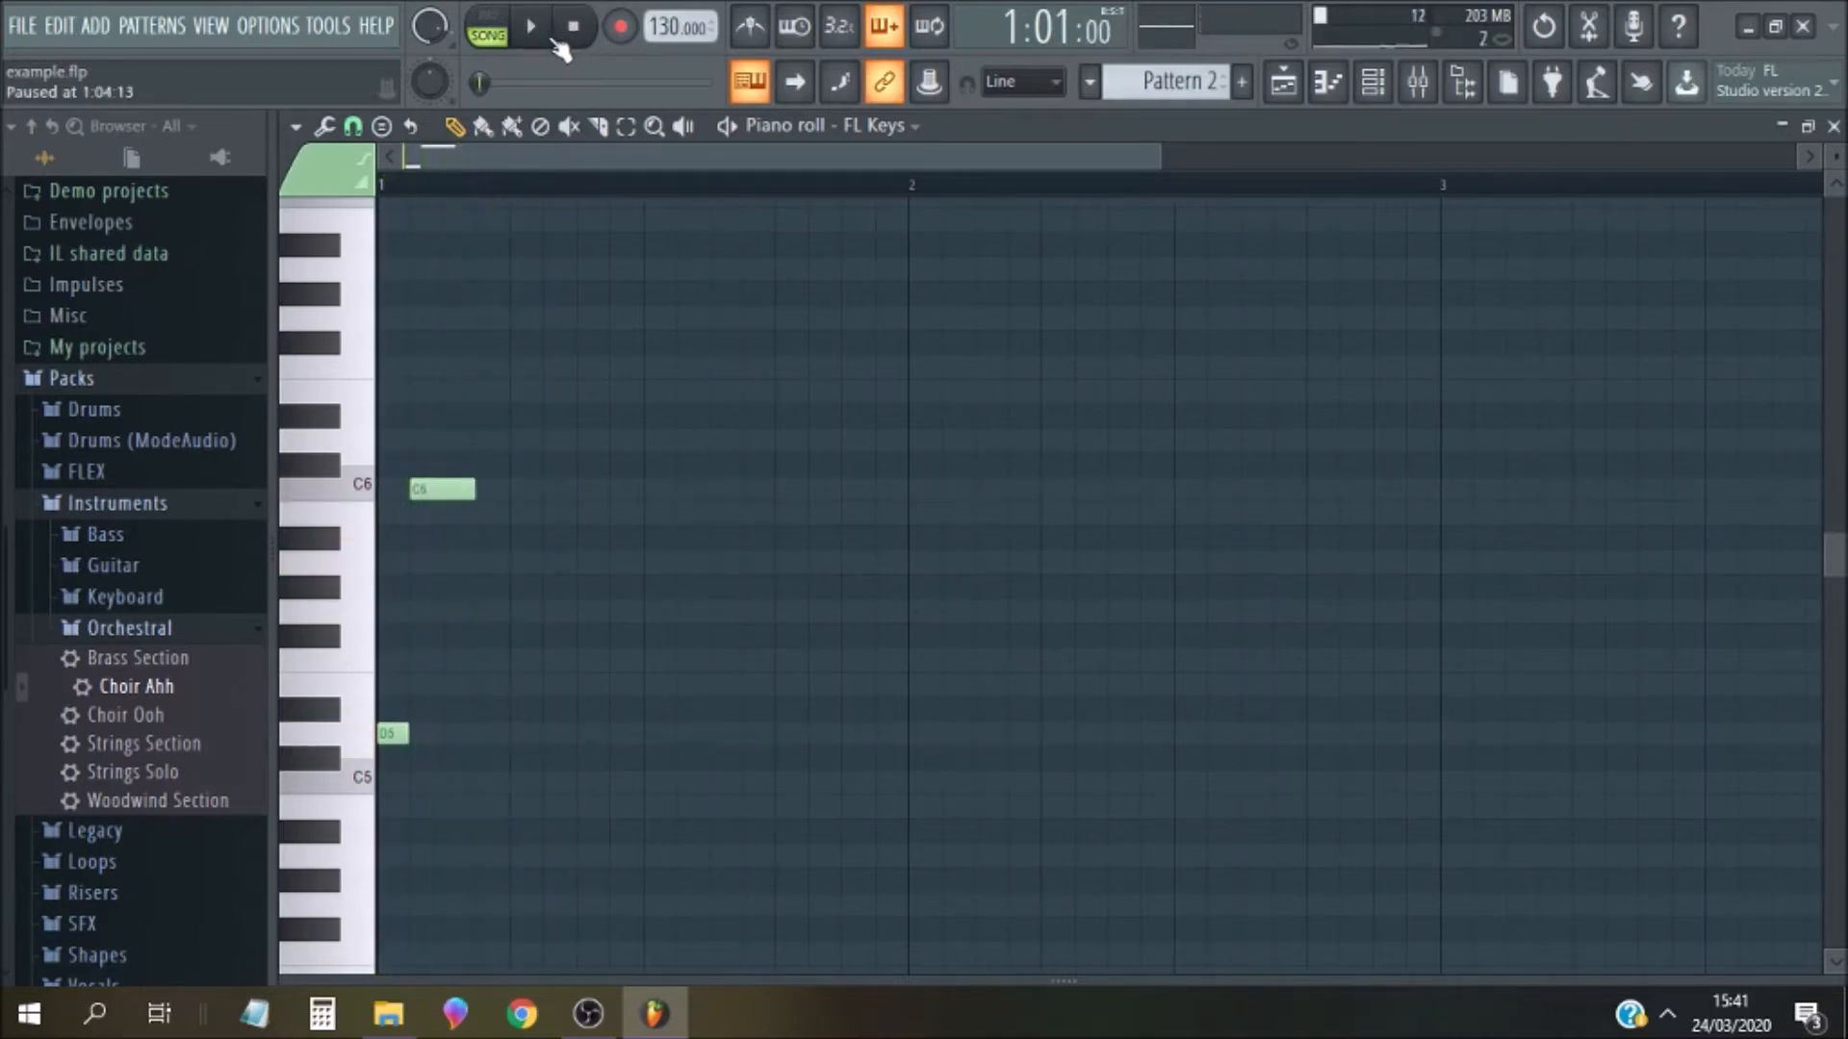
Try a note slightly below the C6 in its place, put the A5 back, and play each version
right_click(441, 490)
click(441, 529)
click(531, 27)
click(573, 27)
right_click(445, 535)
drag(442, 581, 443, 563)
click(531, 27)
click(575, 28)
Add a one-step D5 directly after the A5 and play the melody back
click(529, 744)
drag(577, 735, 494, 733)
key(space)
key(space)
key(space)
key(space)
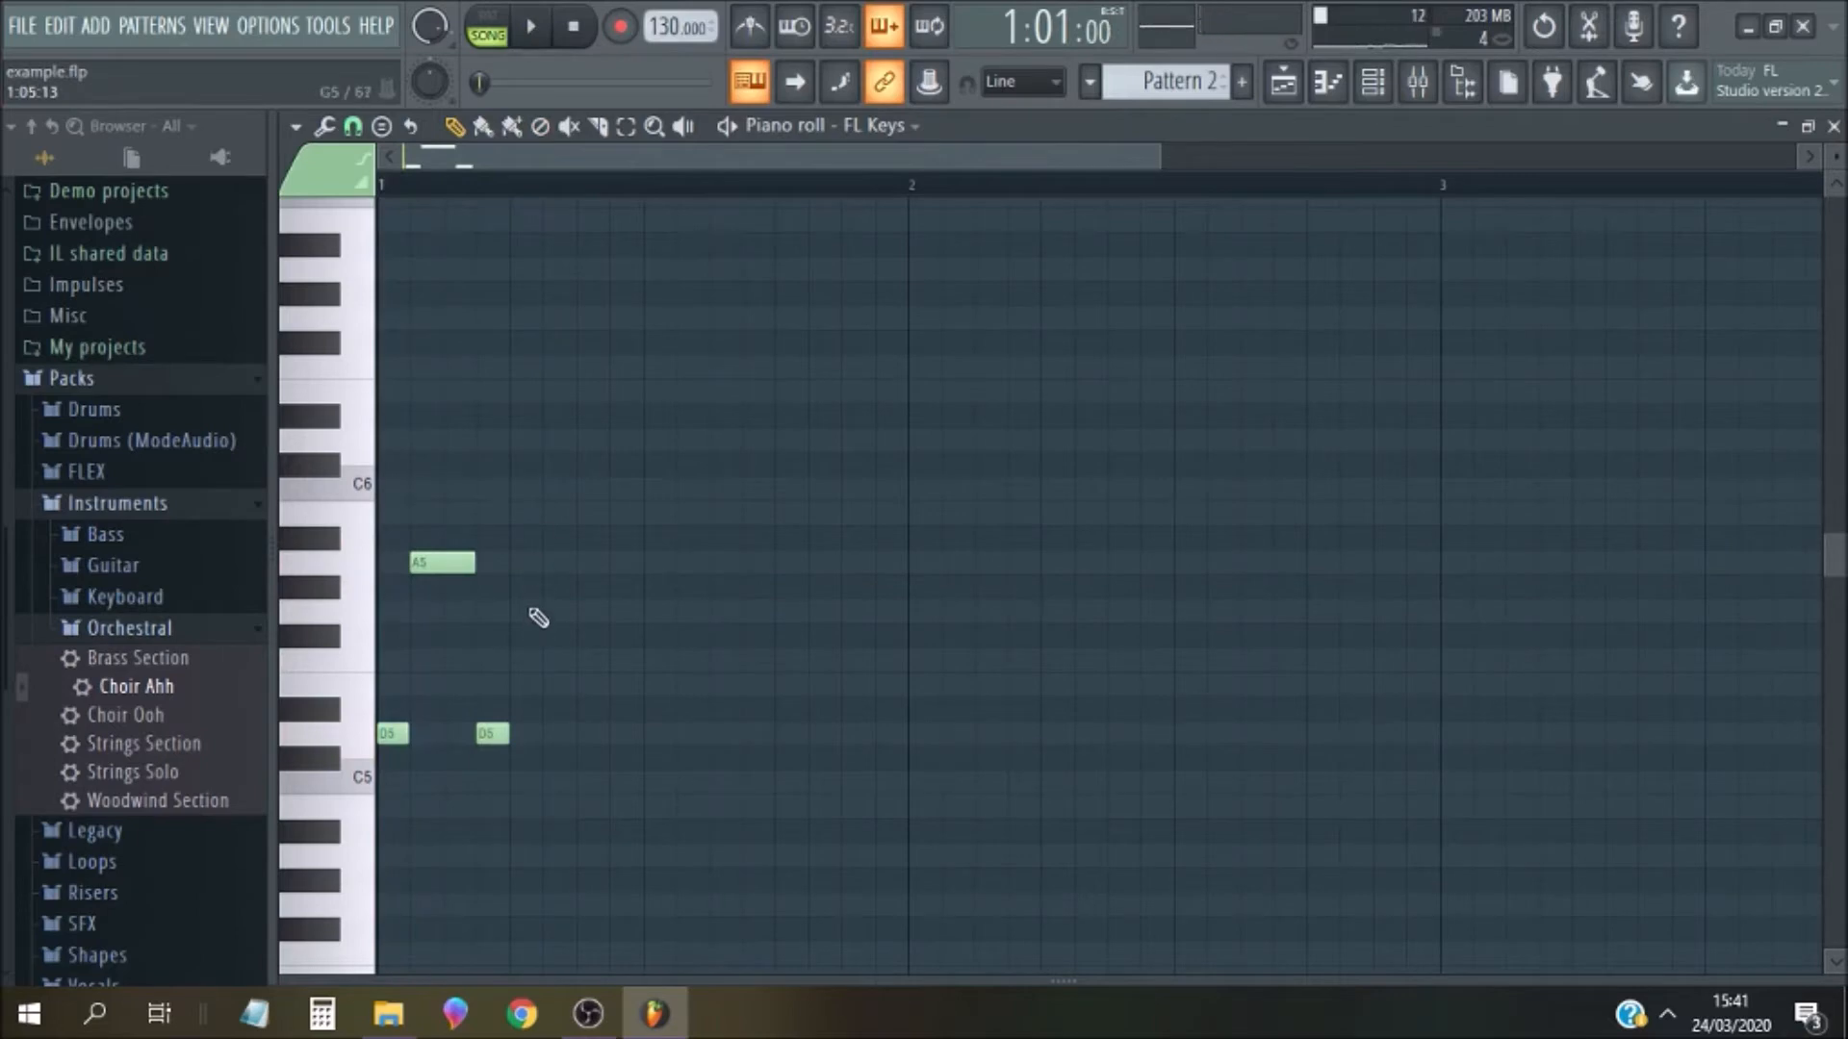
Continue the FL Keys melody with a two-step A5, a one-step D5 and another two-step A5
click(525, 563)
drag(555, 563, 589, 563)
key(space)
key(space)
click(592, 733)
drag(639, 733, 609, 733)
click(620, 563)
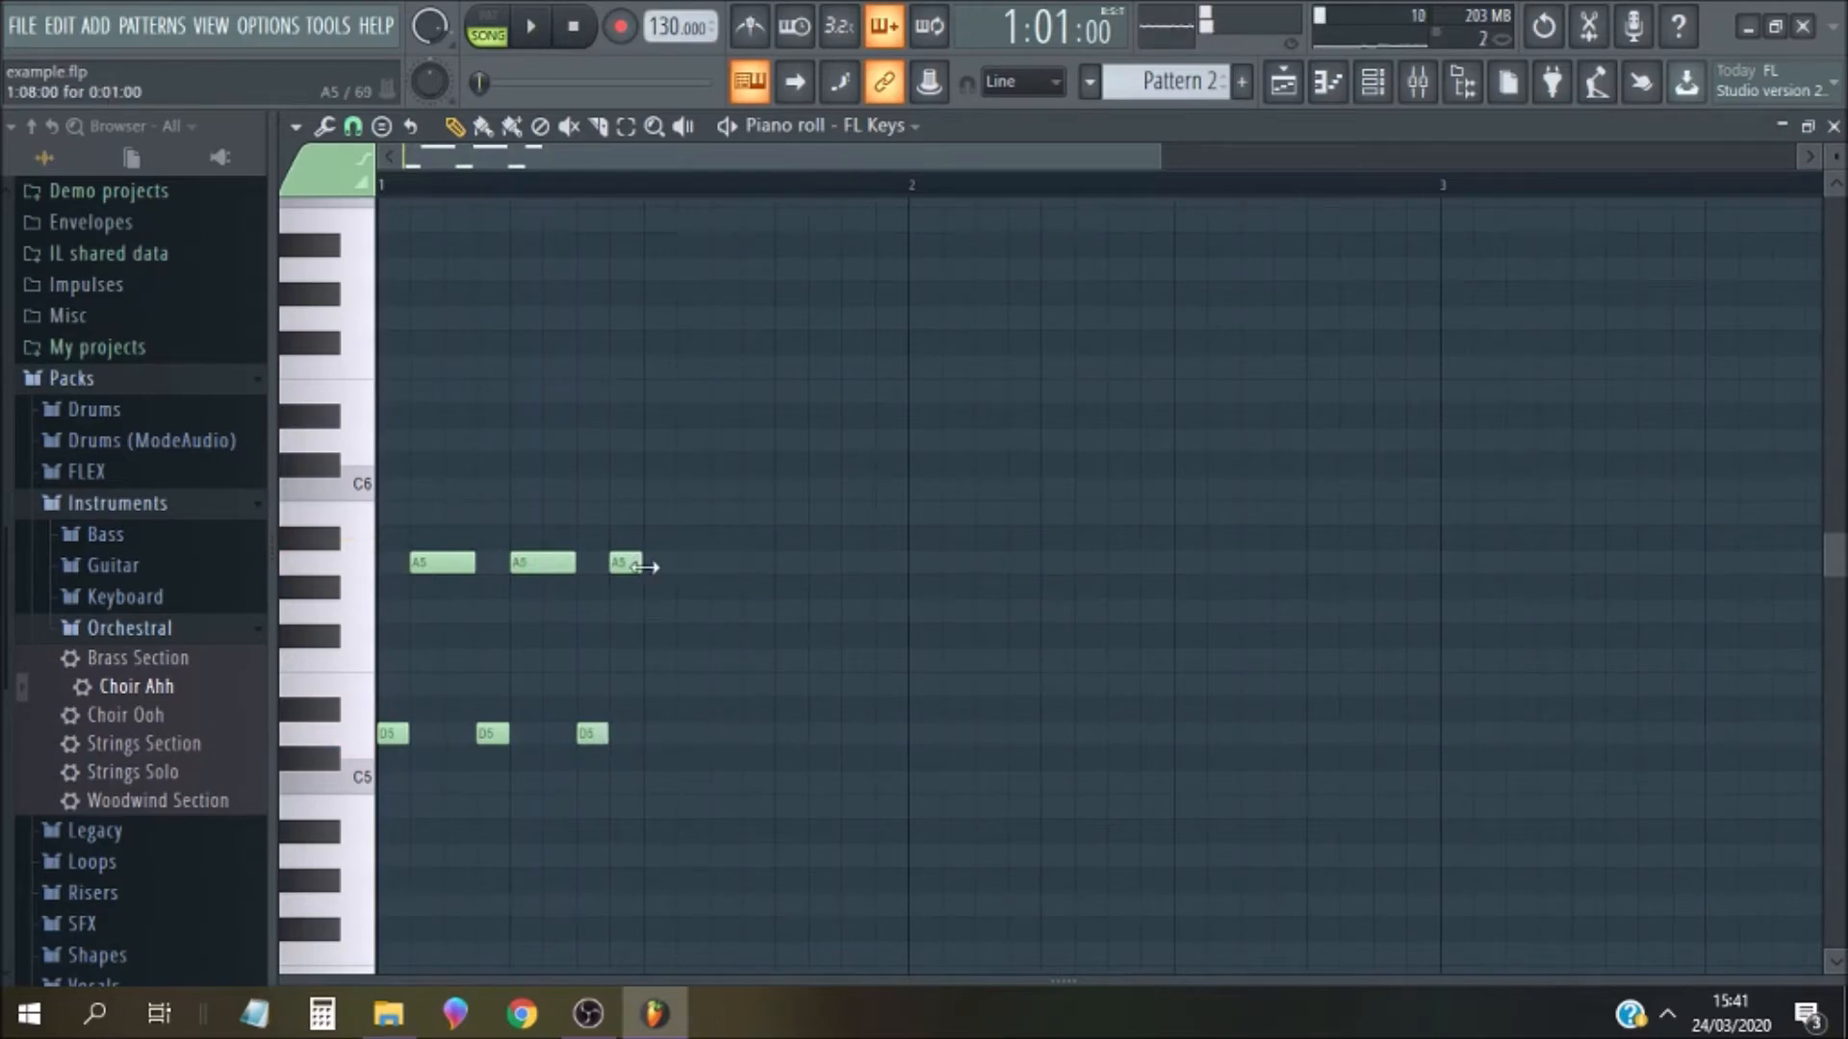
drag(641, 567, 676, 566)
Try a G5 directly after the last A5, and an A5 one step further on, playing and removing each
click(706, 611)
key(space)
key(space)
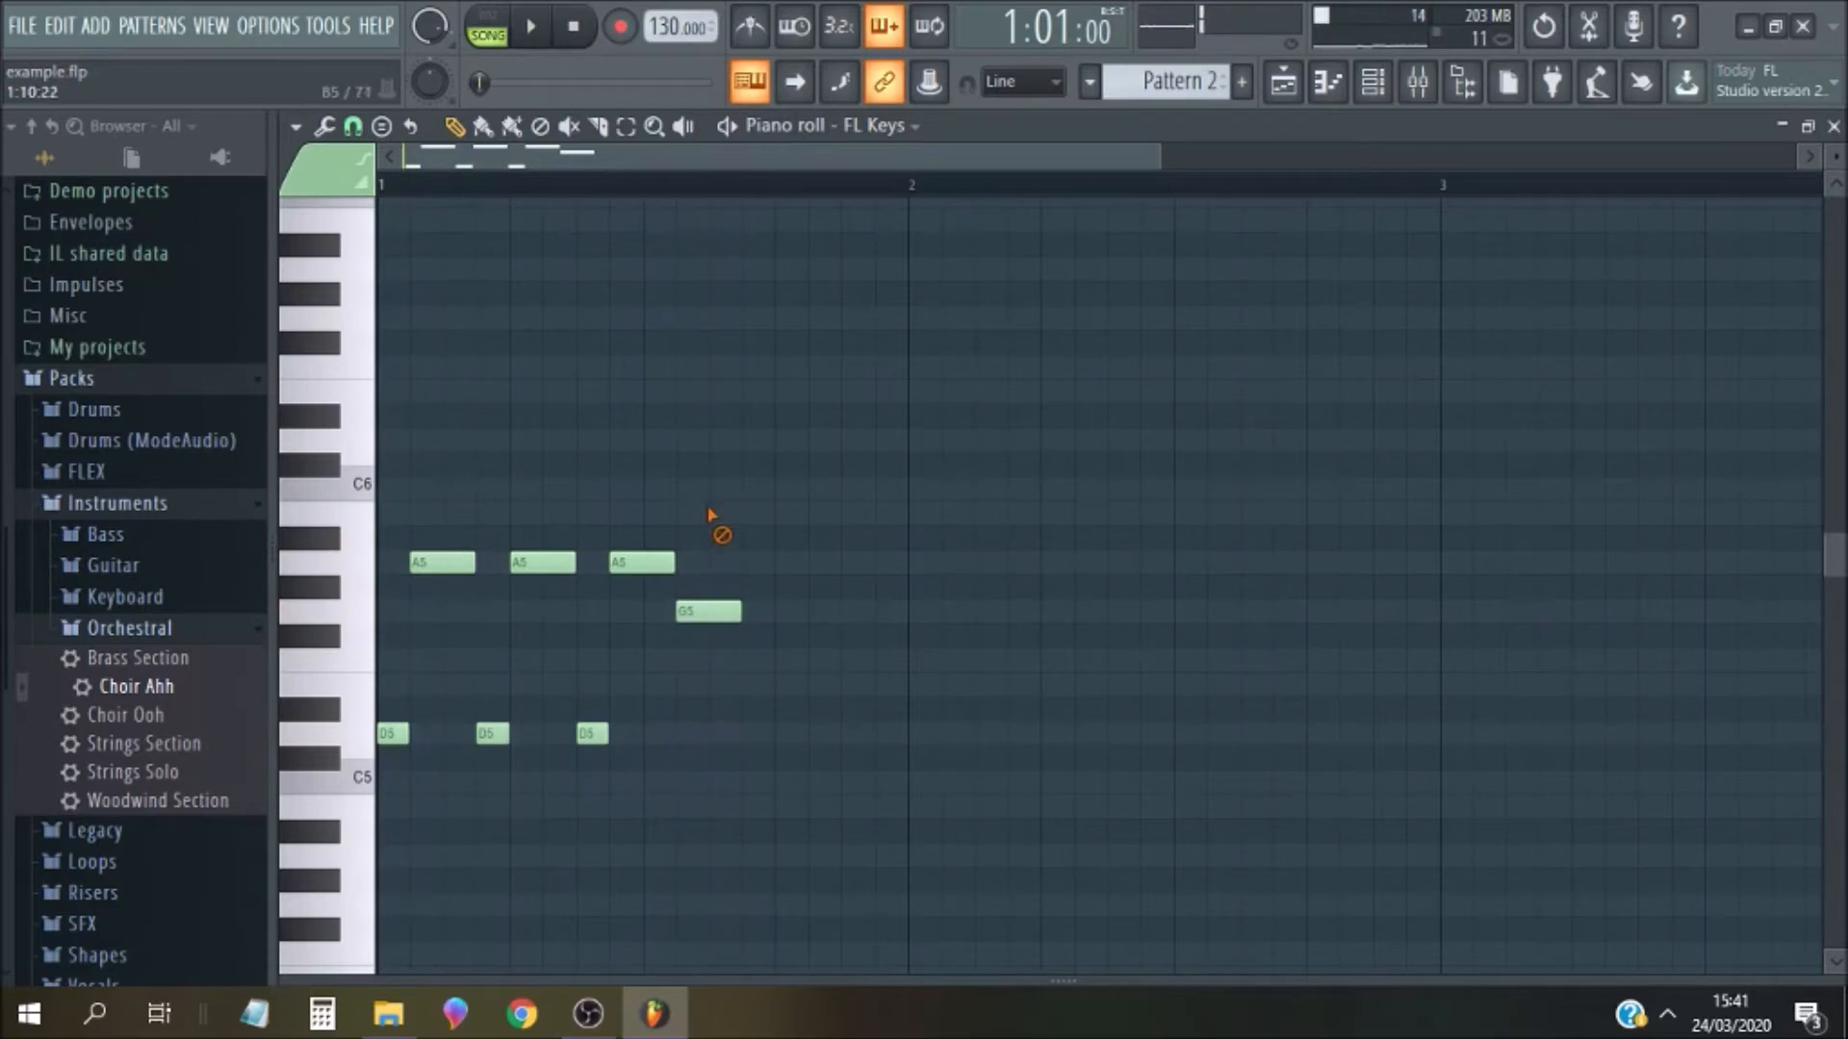
right_click(703, 612)
click(625, 560)
click(710, 561)
drag(710, 562, 743, 561)
click(530, 27)
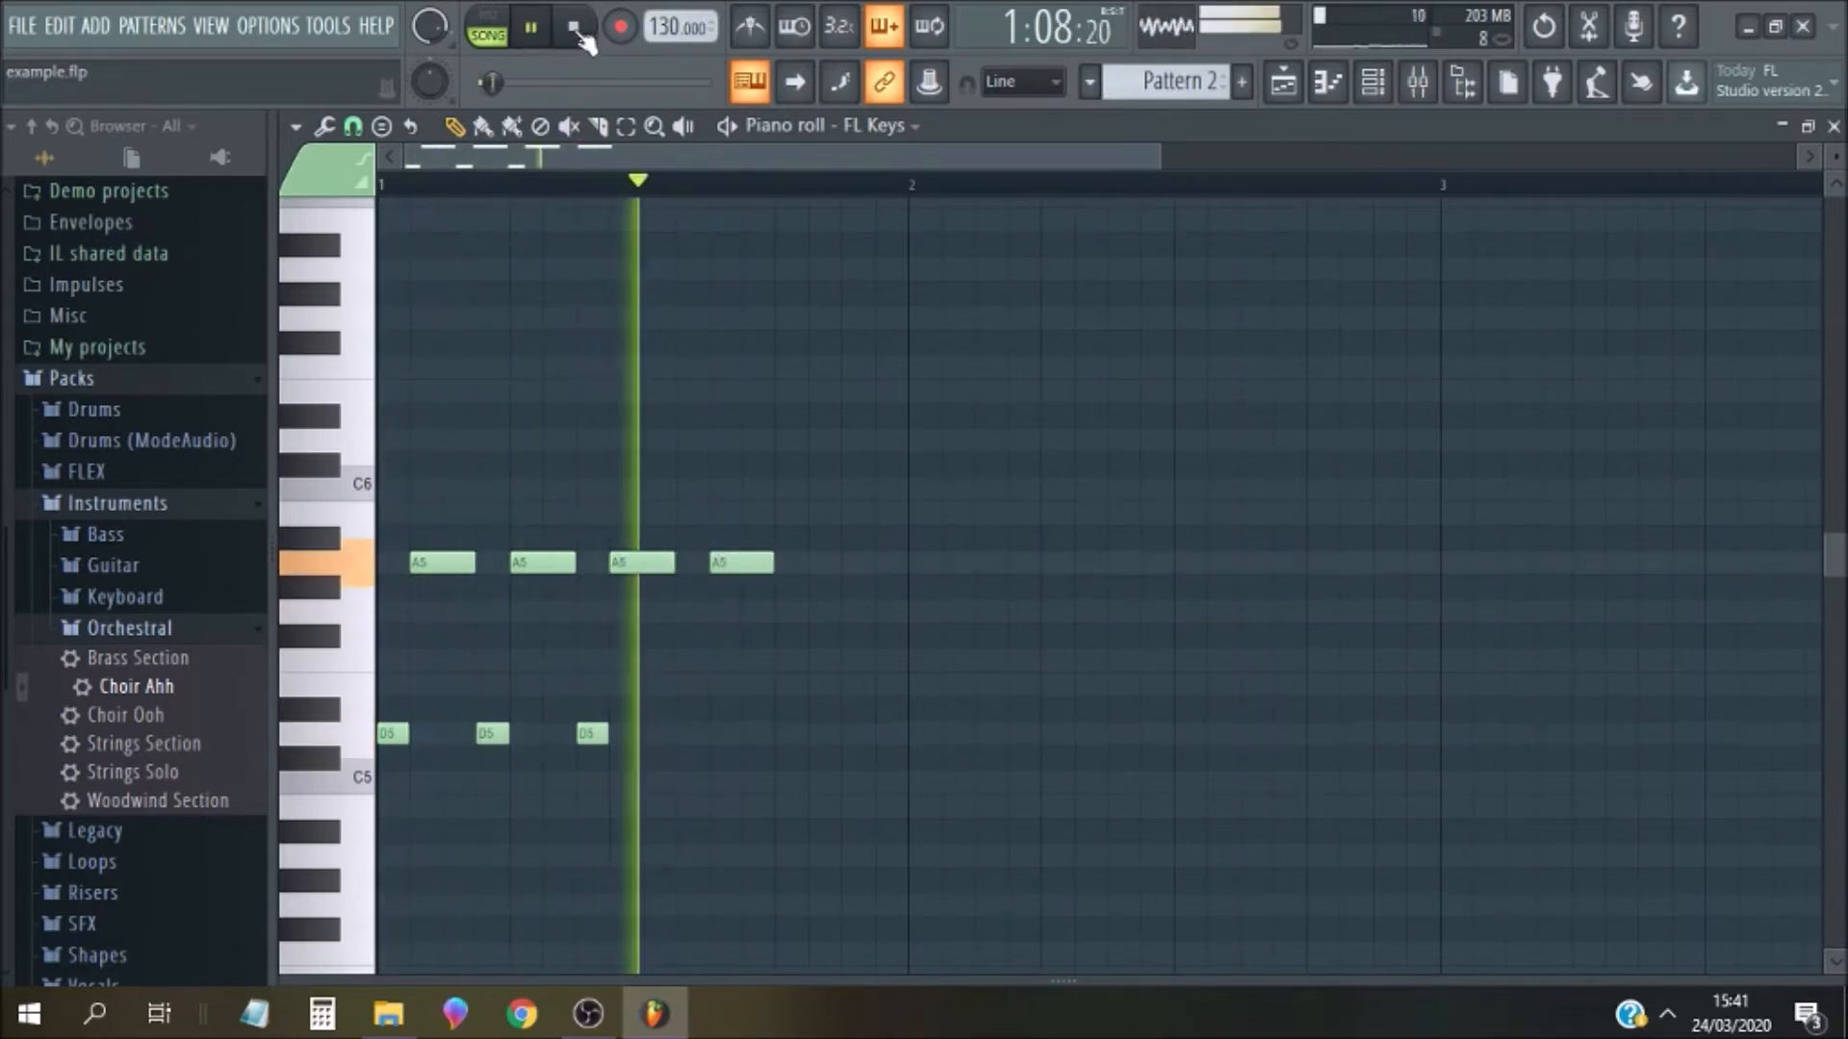
click(575, 27)
right_click(760, 564)
Add a two-step A5 directly after the last A5 and play the melody back
click(693, 564)
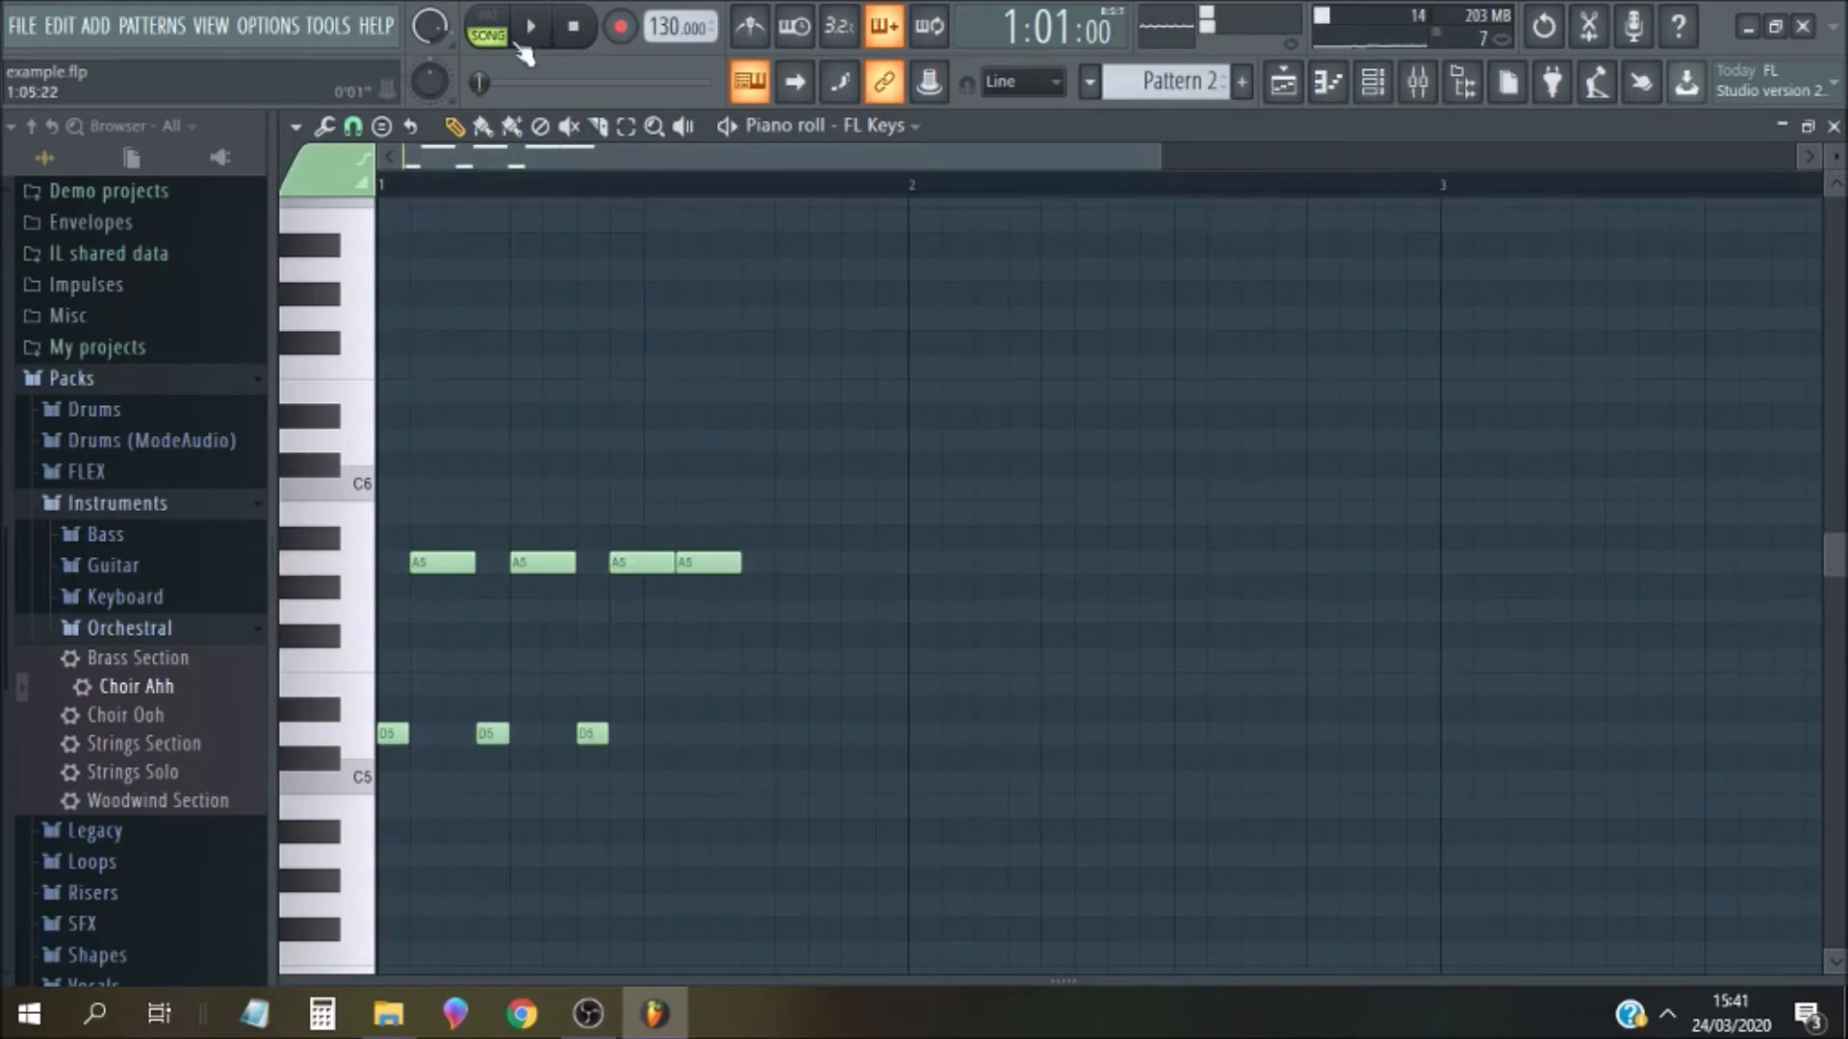
click(530, 27)
key(space)
Complete bar 1 with a one-step G5, a two-step A5 and a two-step F5
click(761, 612)
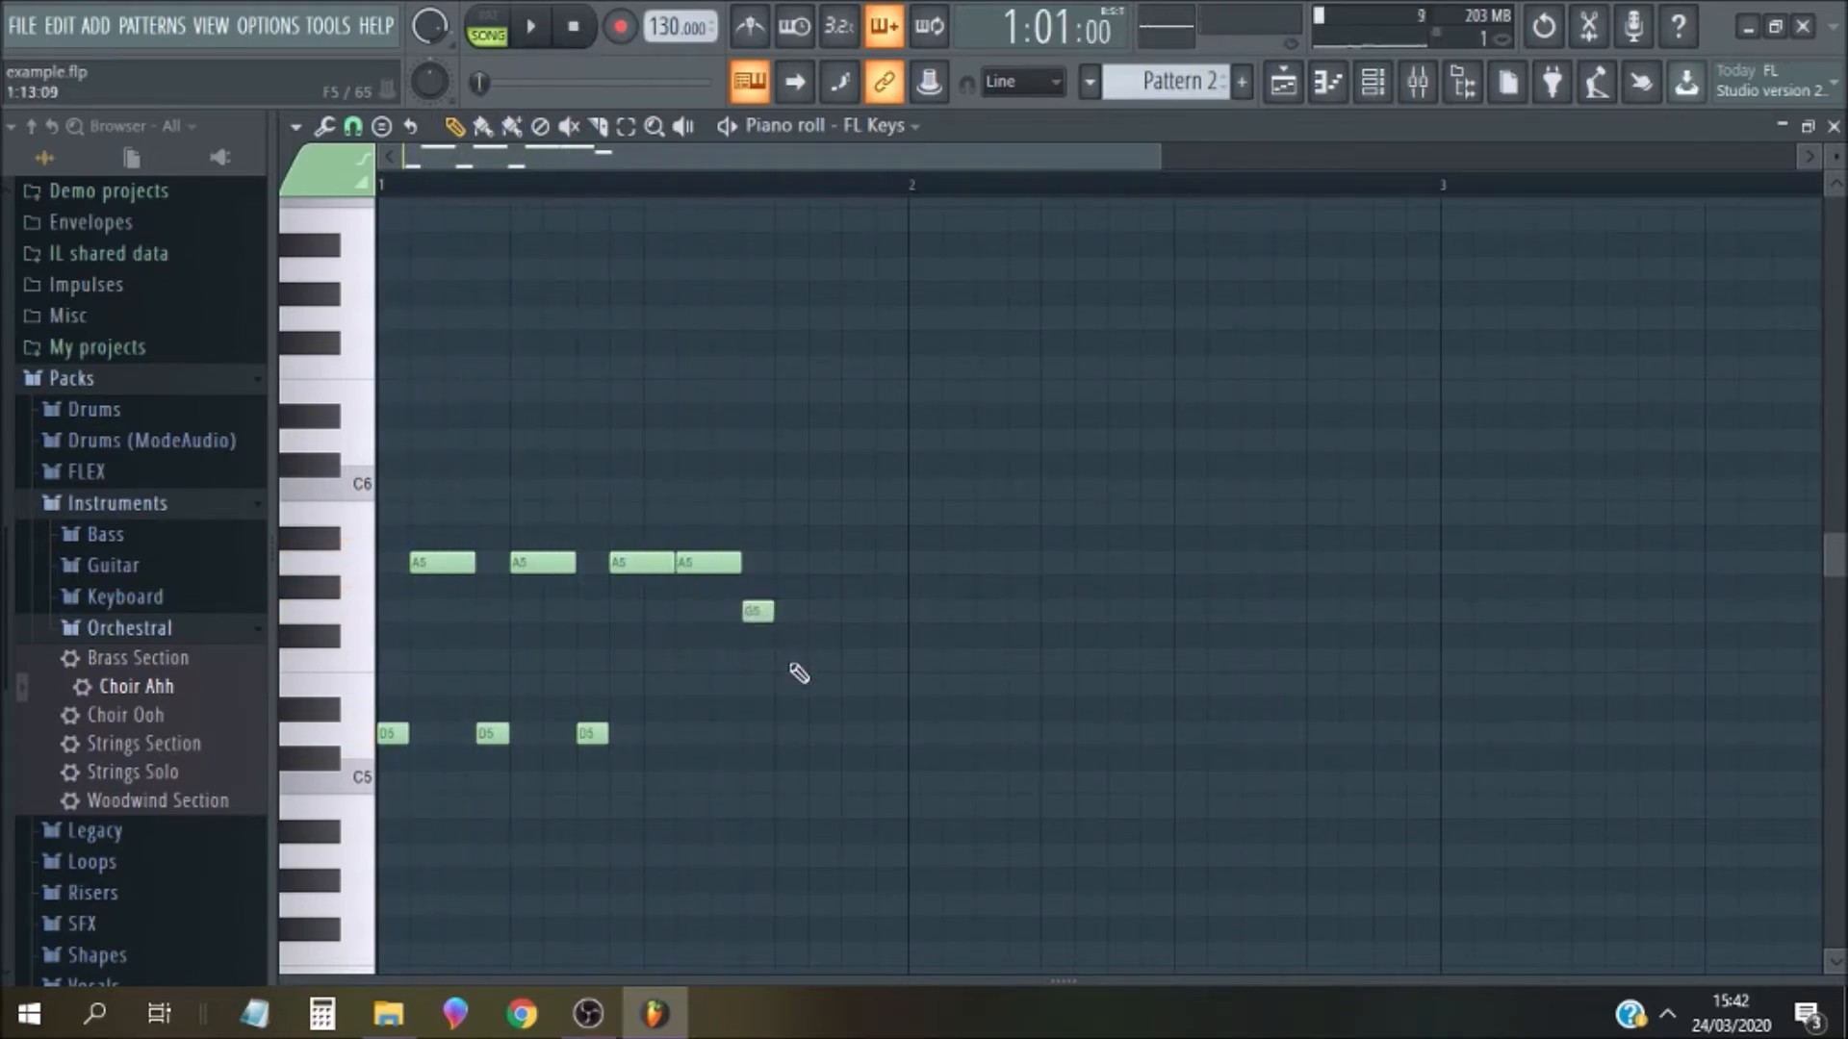
click(794, 563)
drag(802, 567, 839, 568)
drag(847, 683, 855, 653)
Play back the finished bar 1 melody together with the choir several times
click(530, 26)
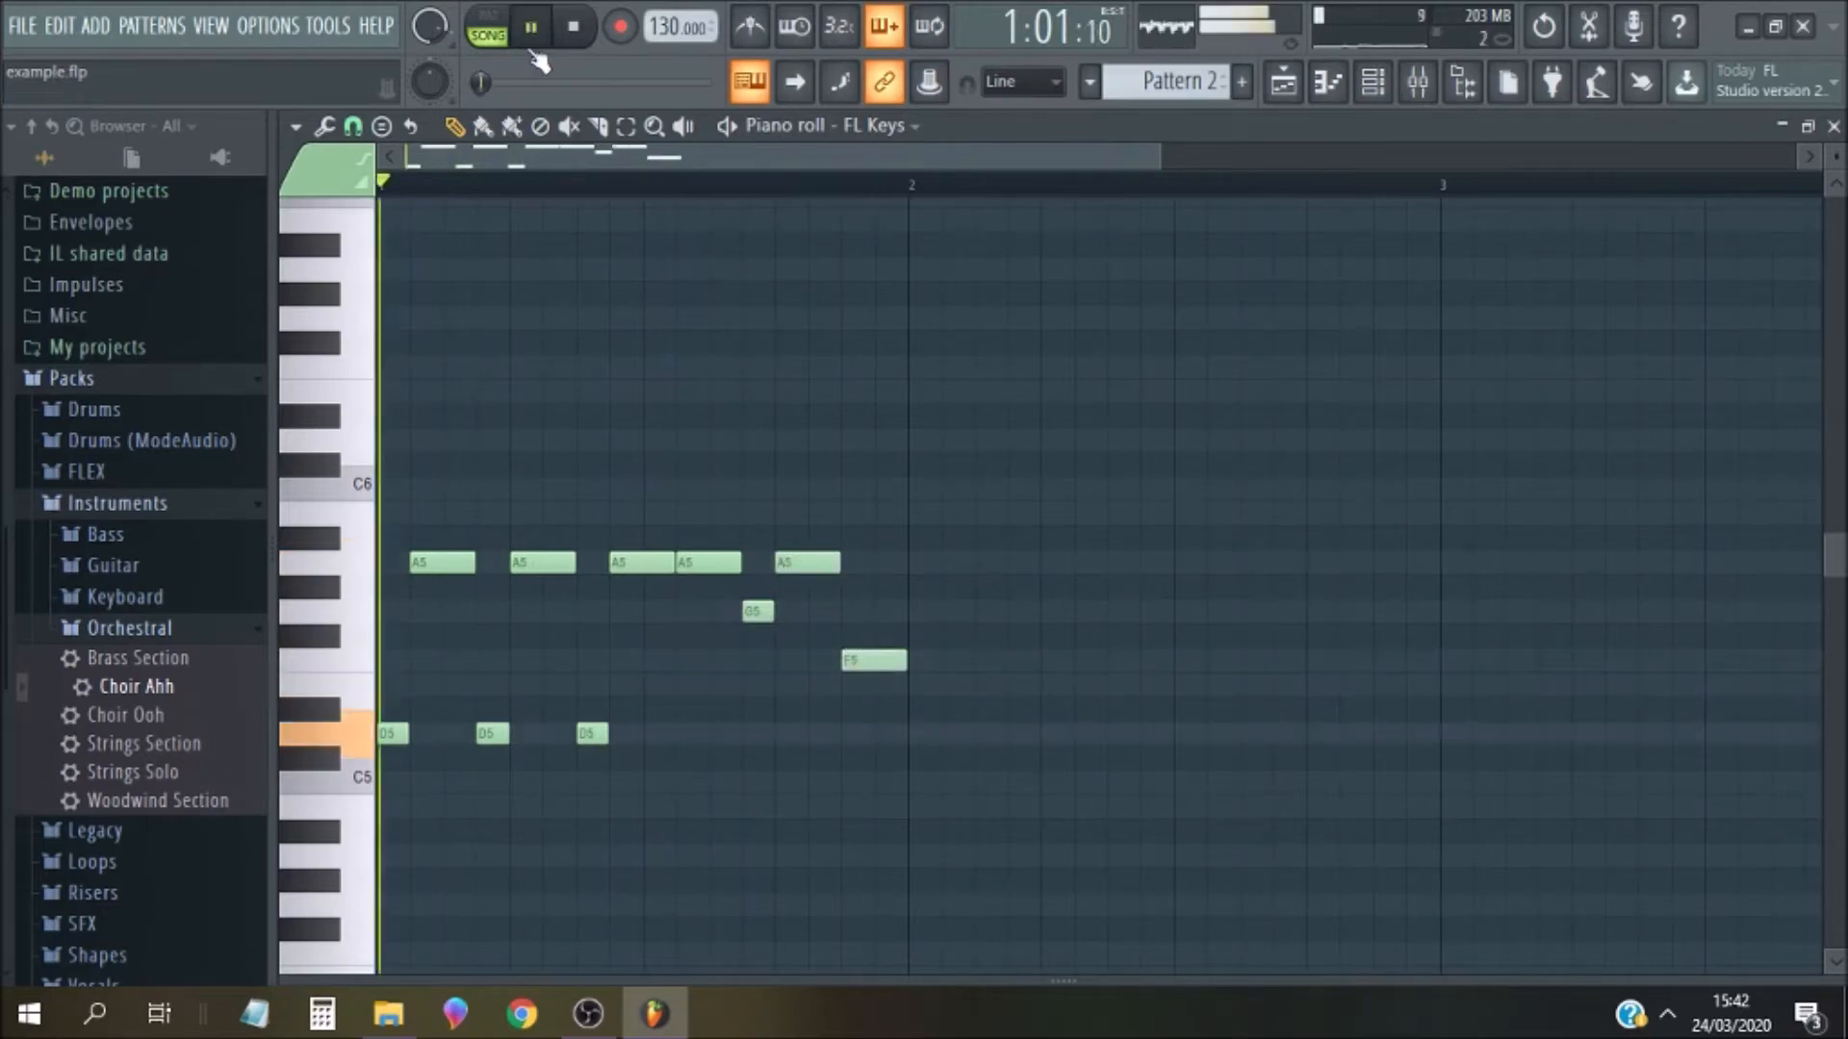
click(578, 31)
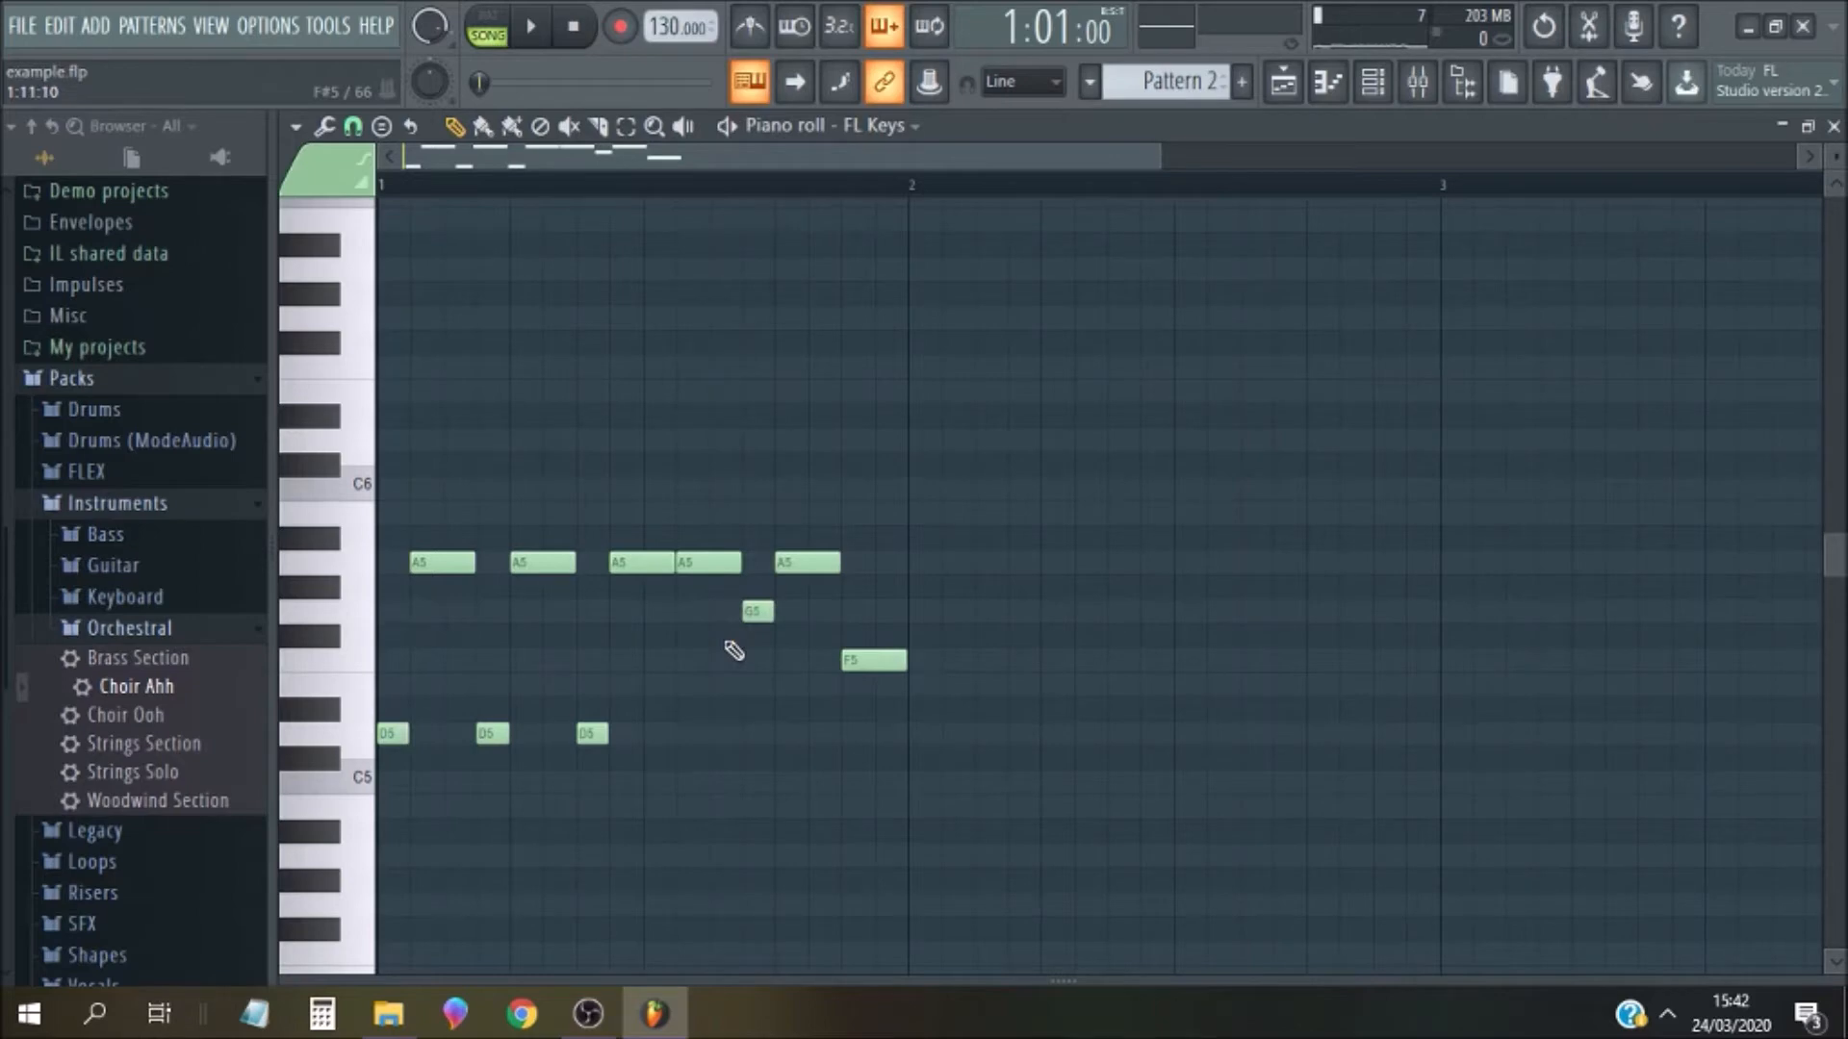
click(530, 26)
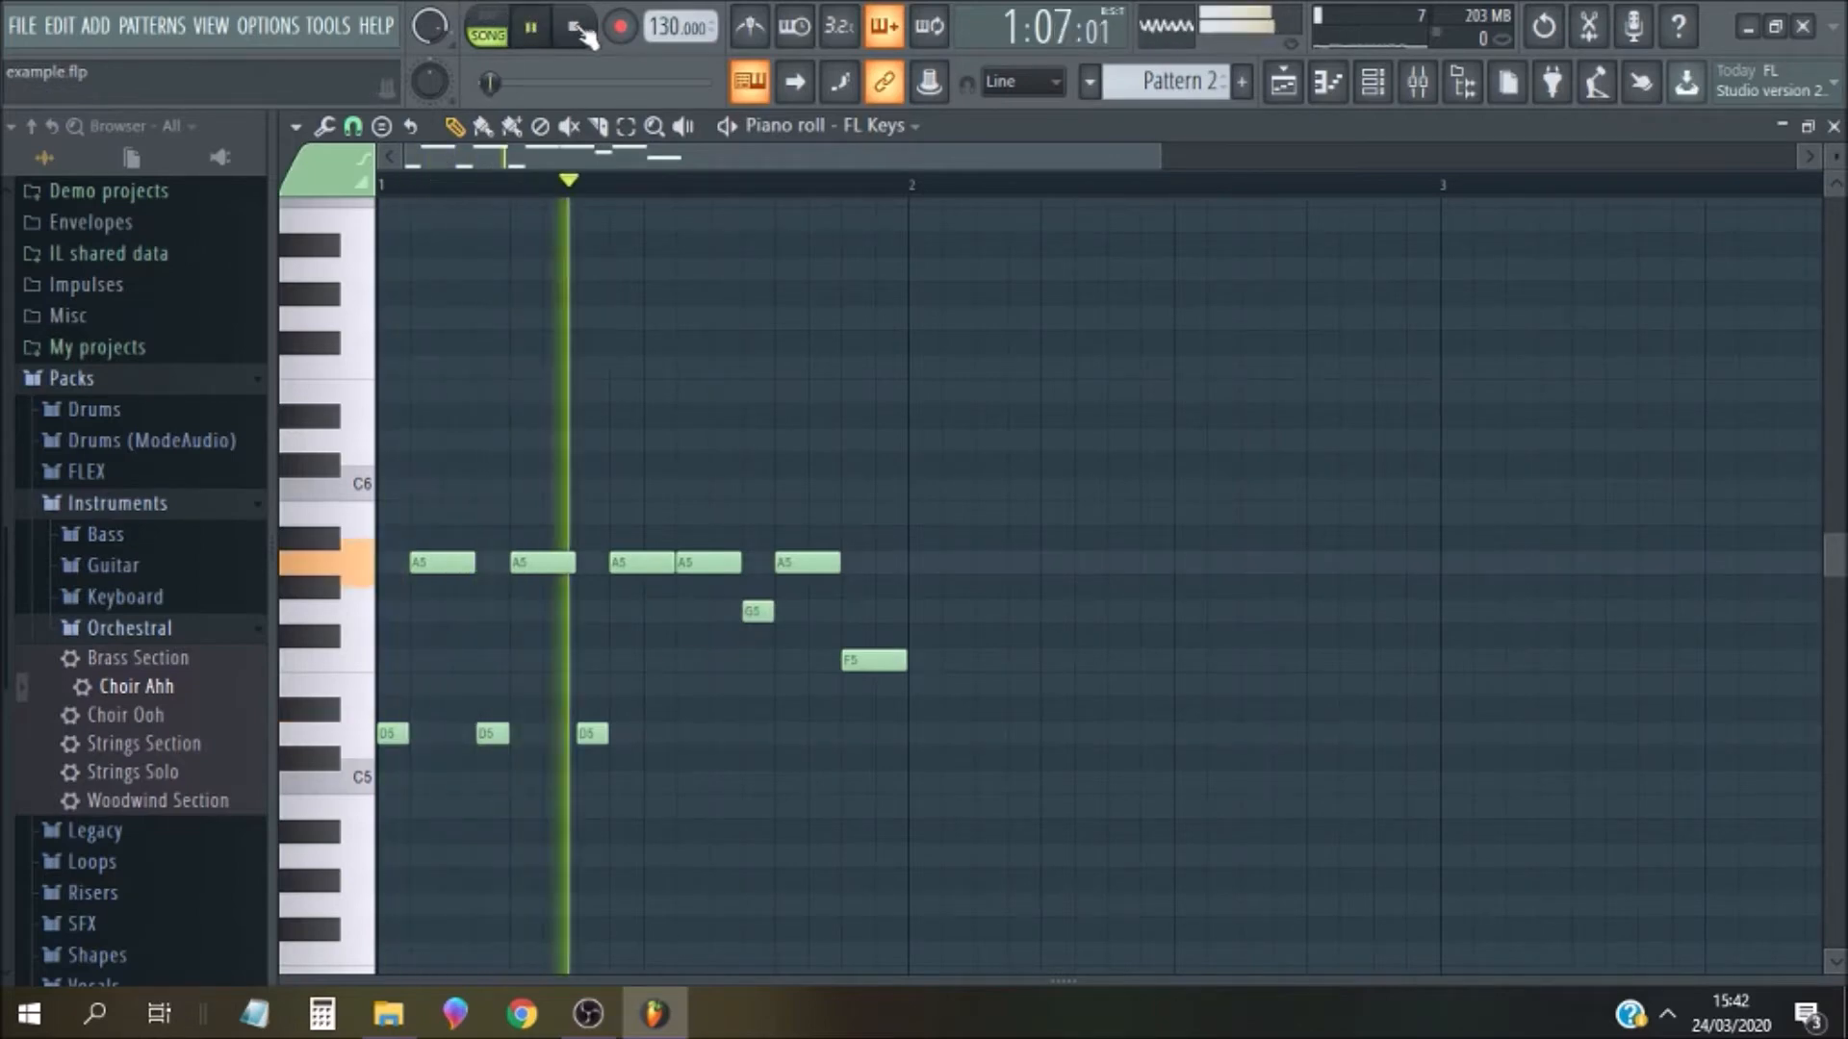
click(574, 27)
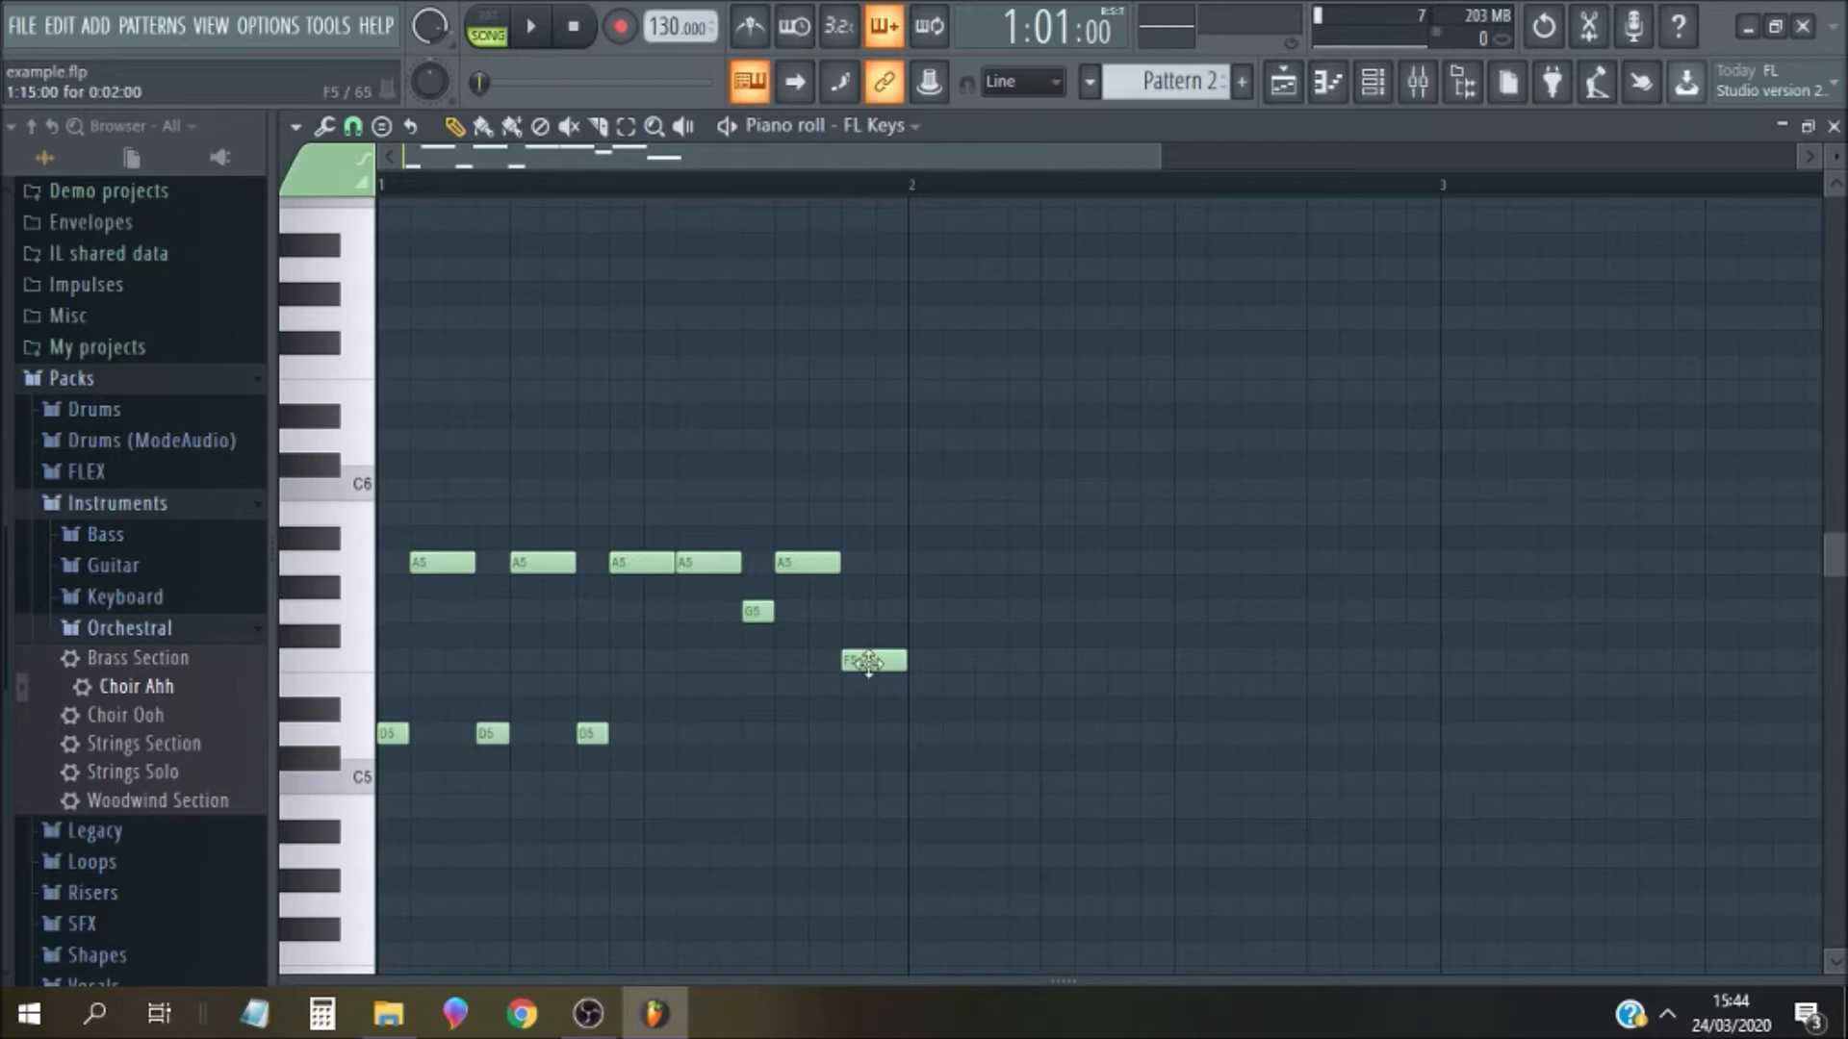
click(530, 27)
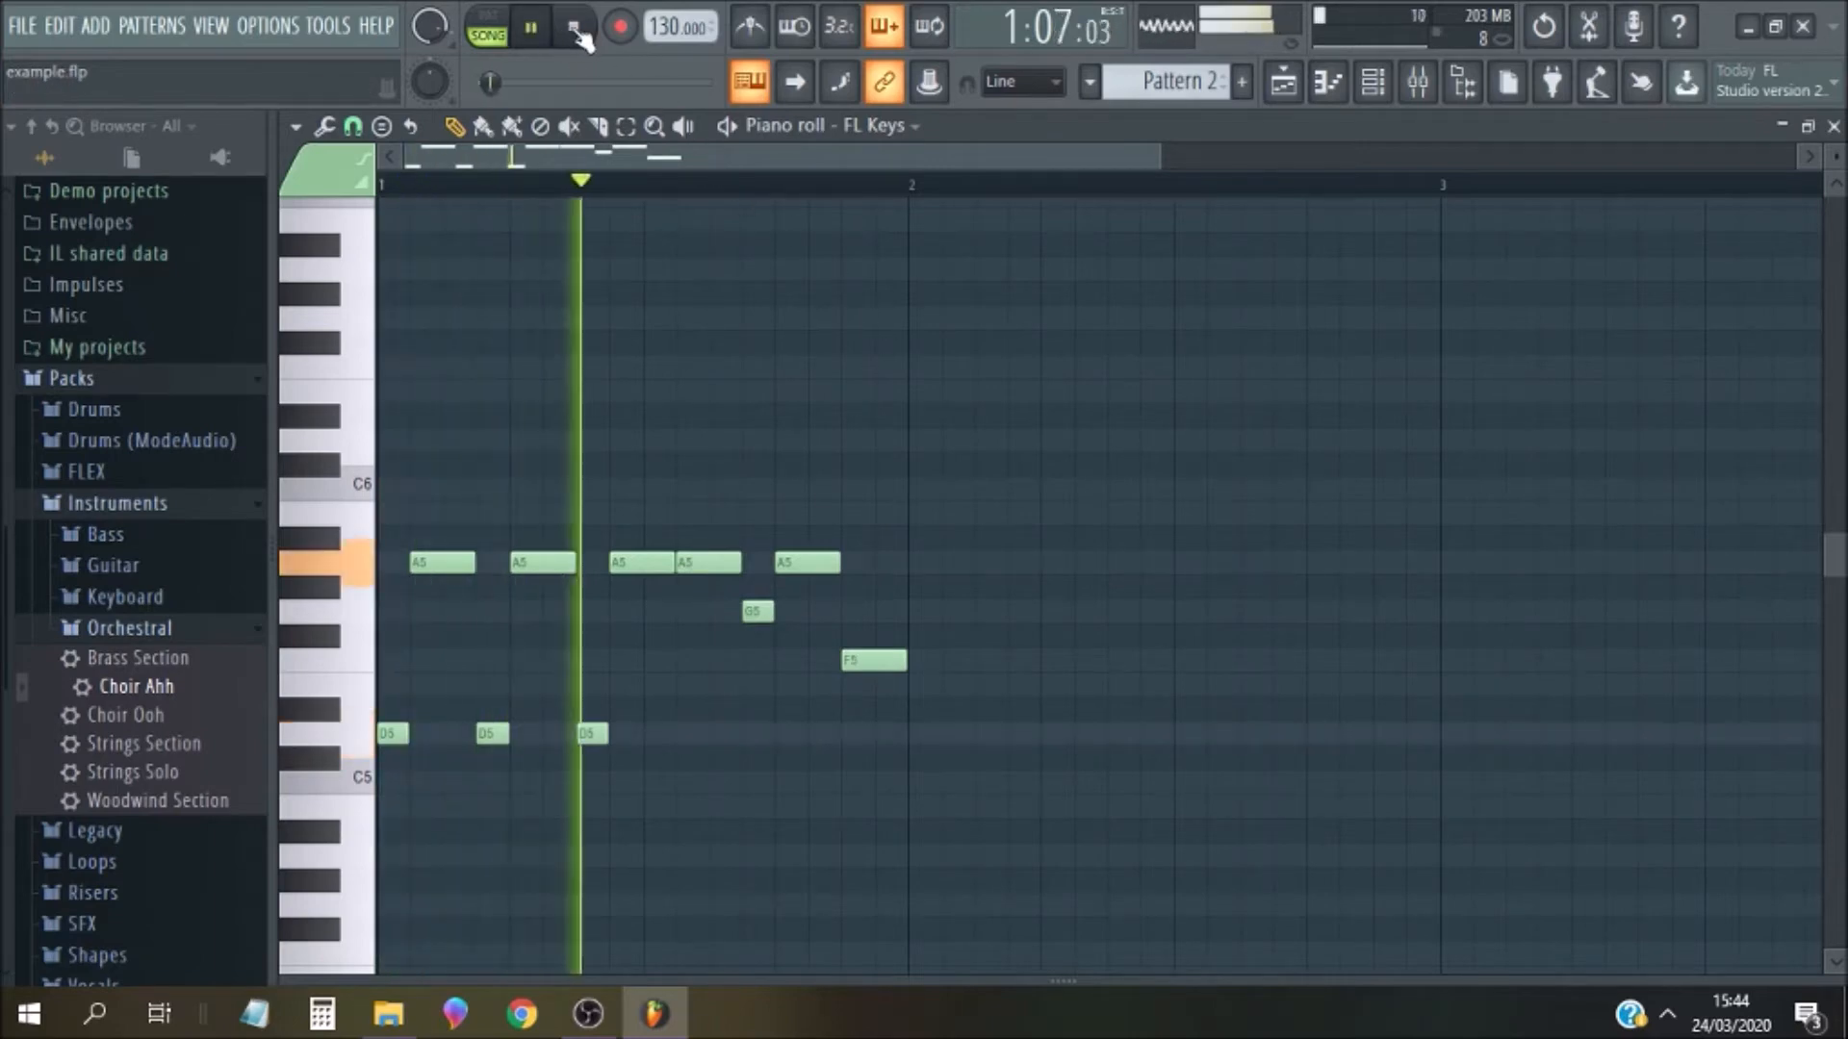
click(576, 29)
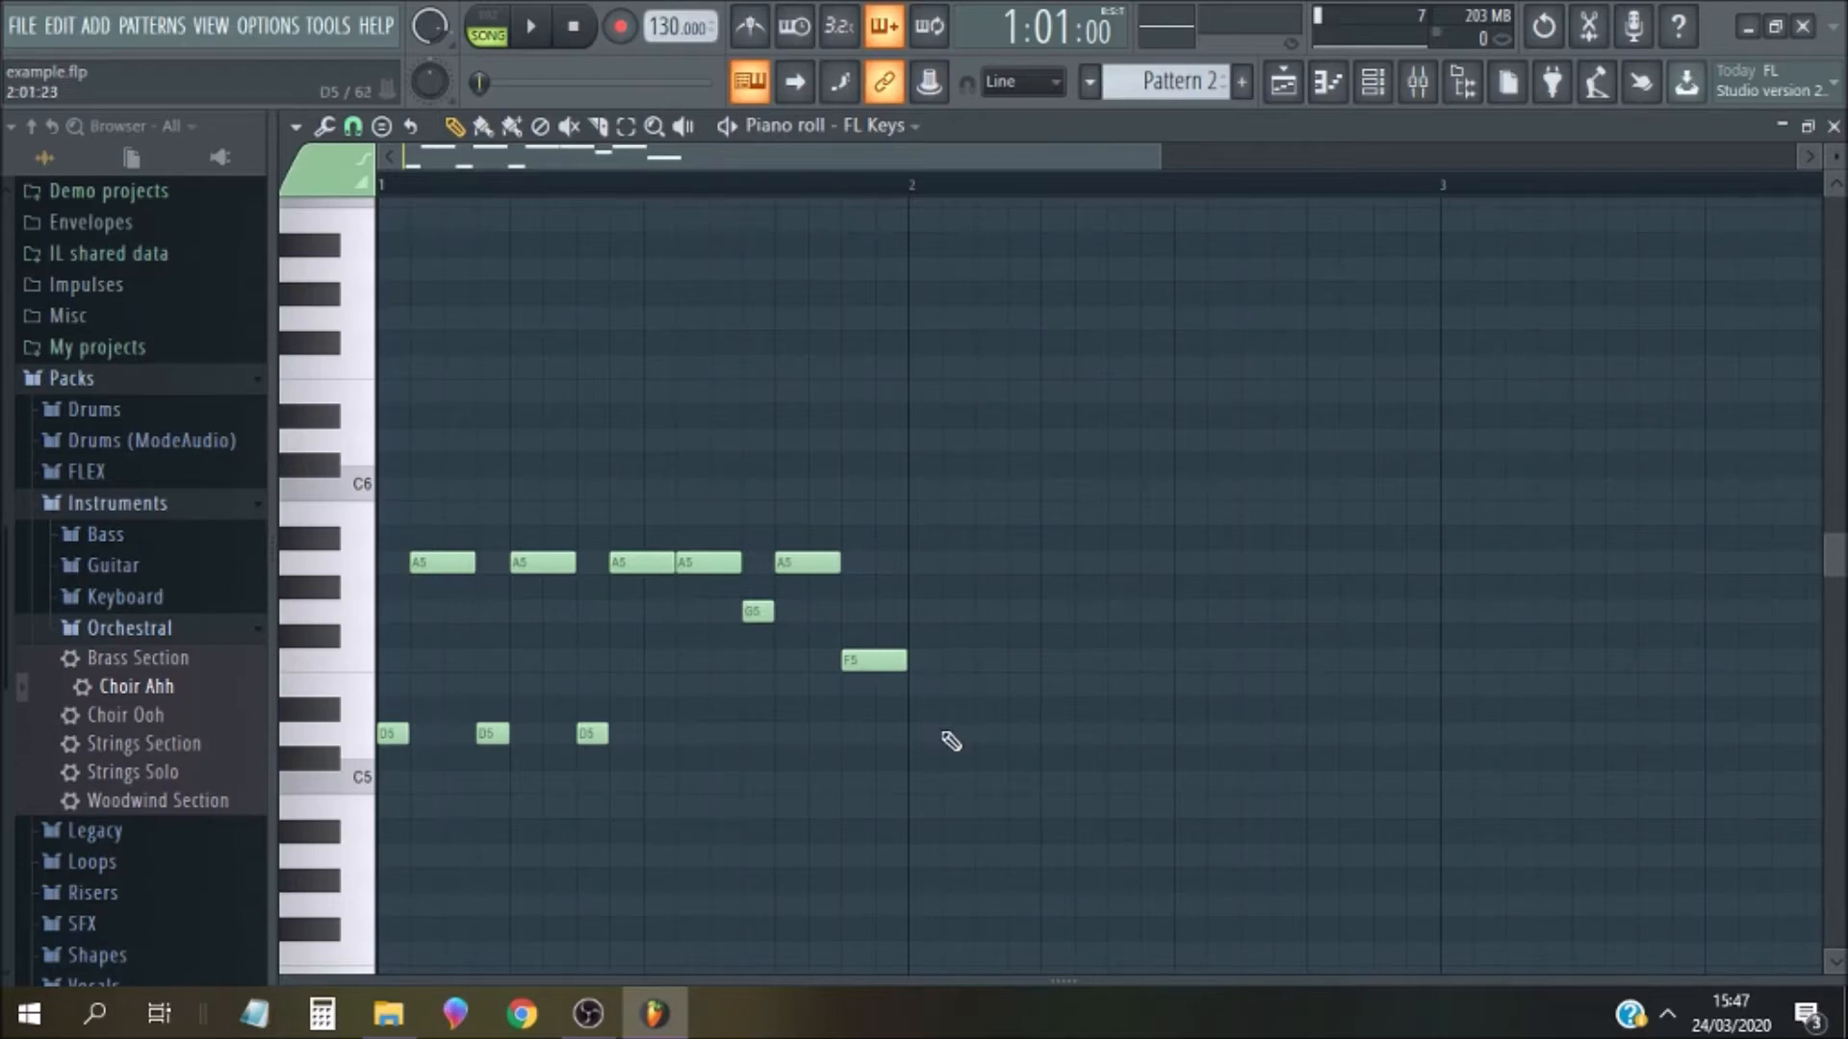
Start bar 2 with a one-step A#4, a two-step F5 and another one-step A#4
click(930, 860)
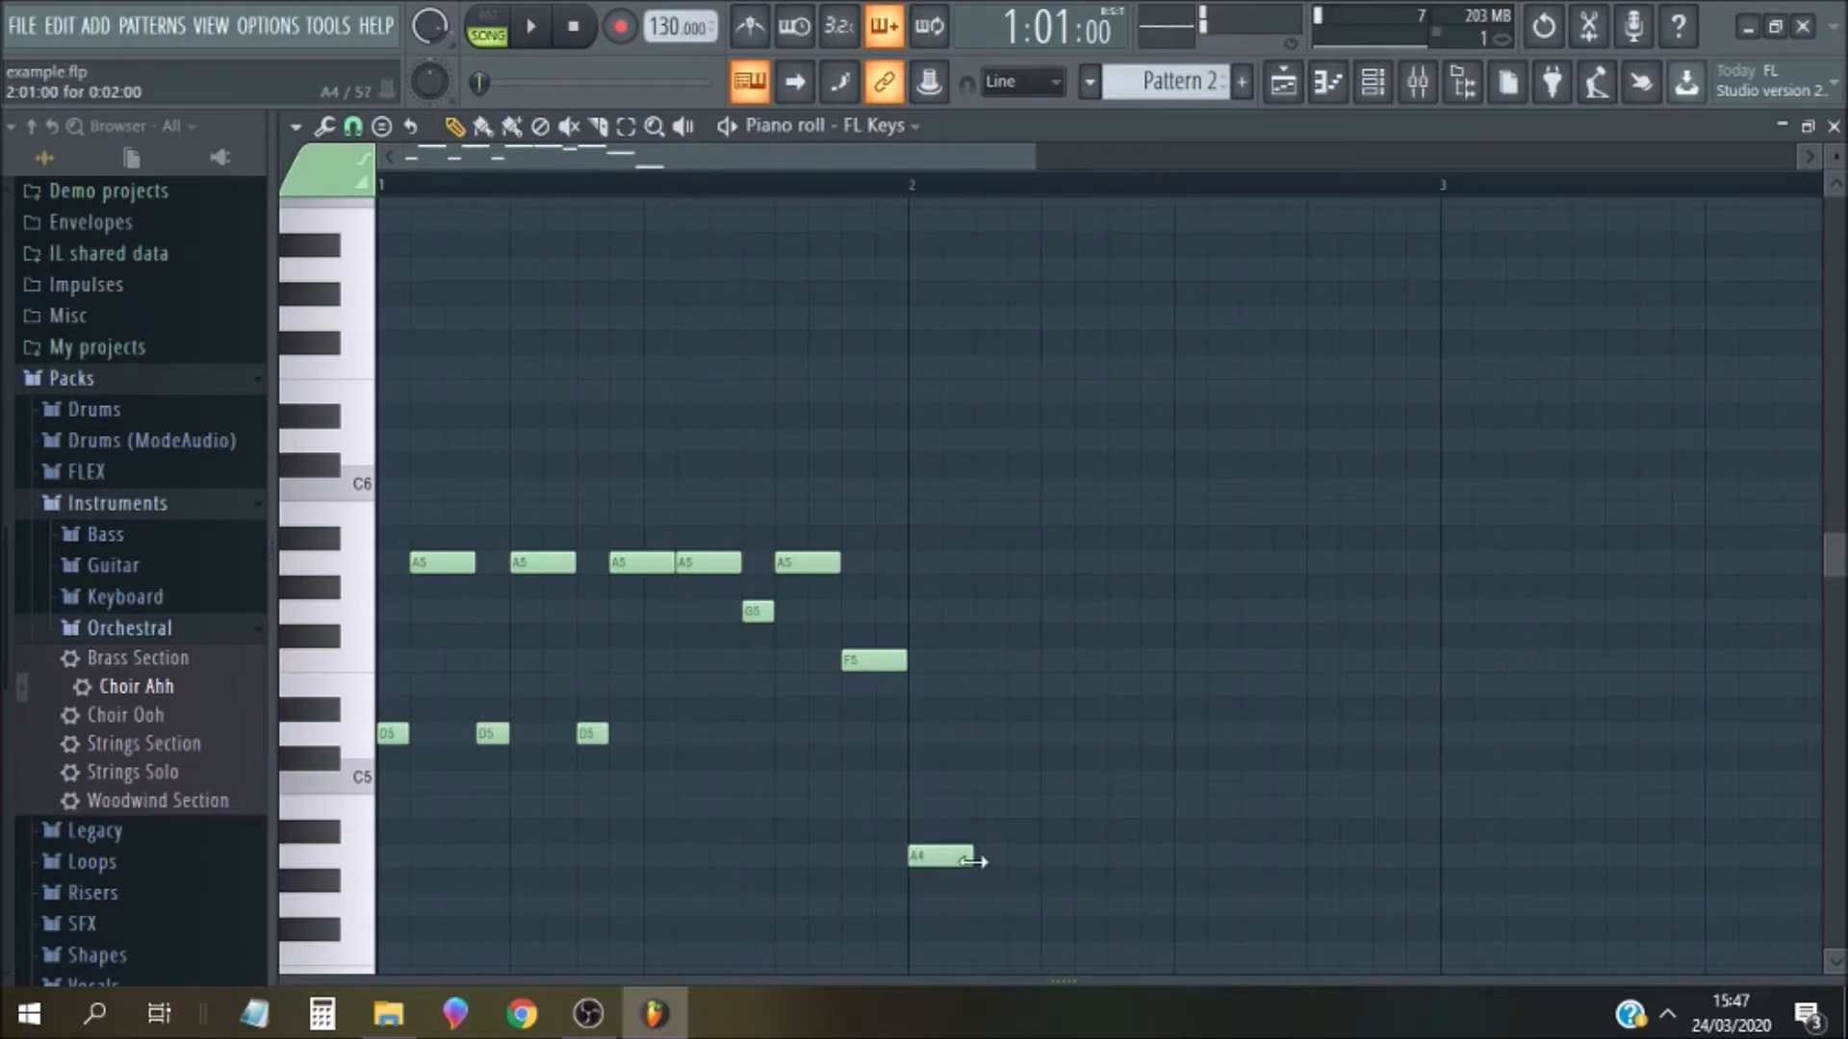
mouse_move(940, 857)
mouse_down()
mouse_move(953, 818)
mouse_move(941, 830)
mouse_up()
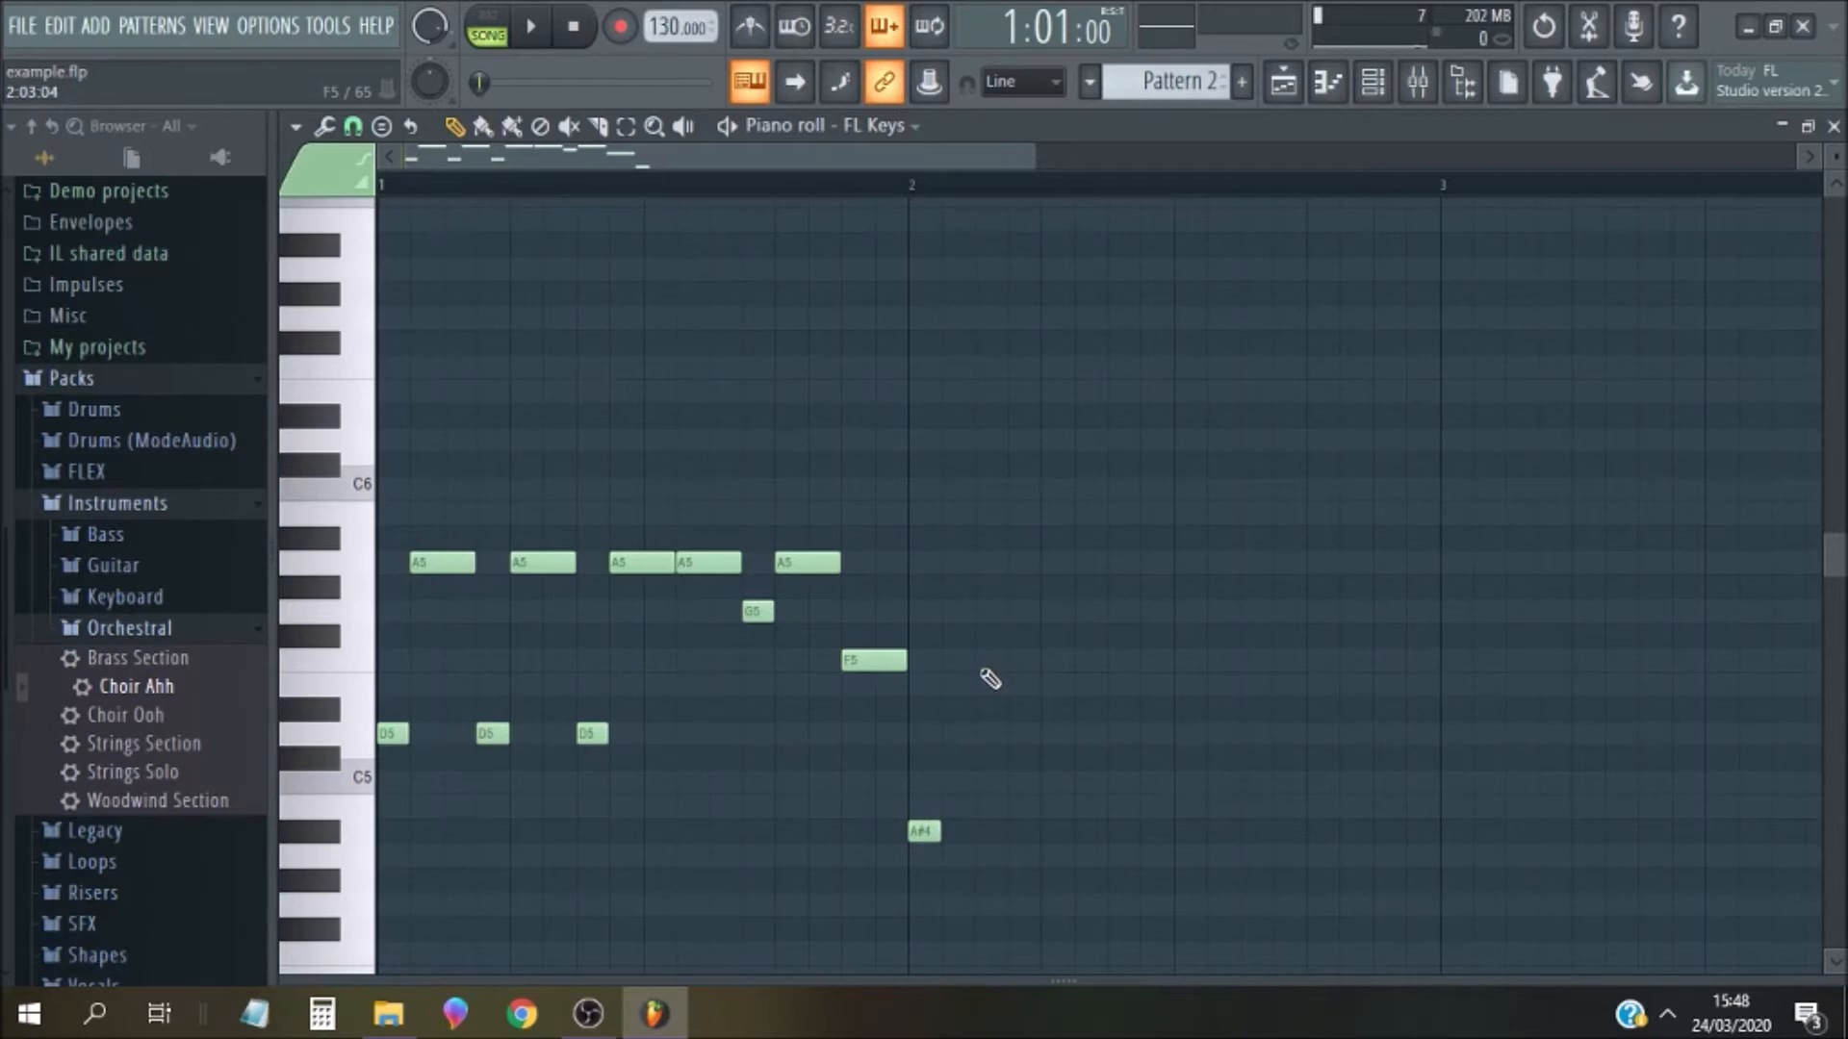
mouse_move(990, 658)
mouse_down()
mouse_move(1007, 662)
mouse_move(973, 662)
mouse_up()
click(1022, 831)
drag(1068, 831, 1039, 830)
Continue bar 2 with a two-step F5, a one-step A#4 and another two-step F5
click(1057, 660)
drag(1059, 660, 1107, 661)
click(1118, 832)
drag(1173, 832, 1144, 833)
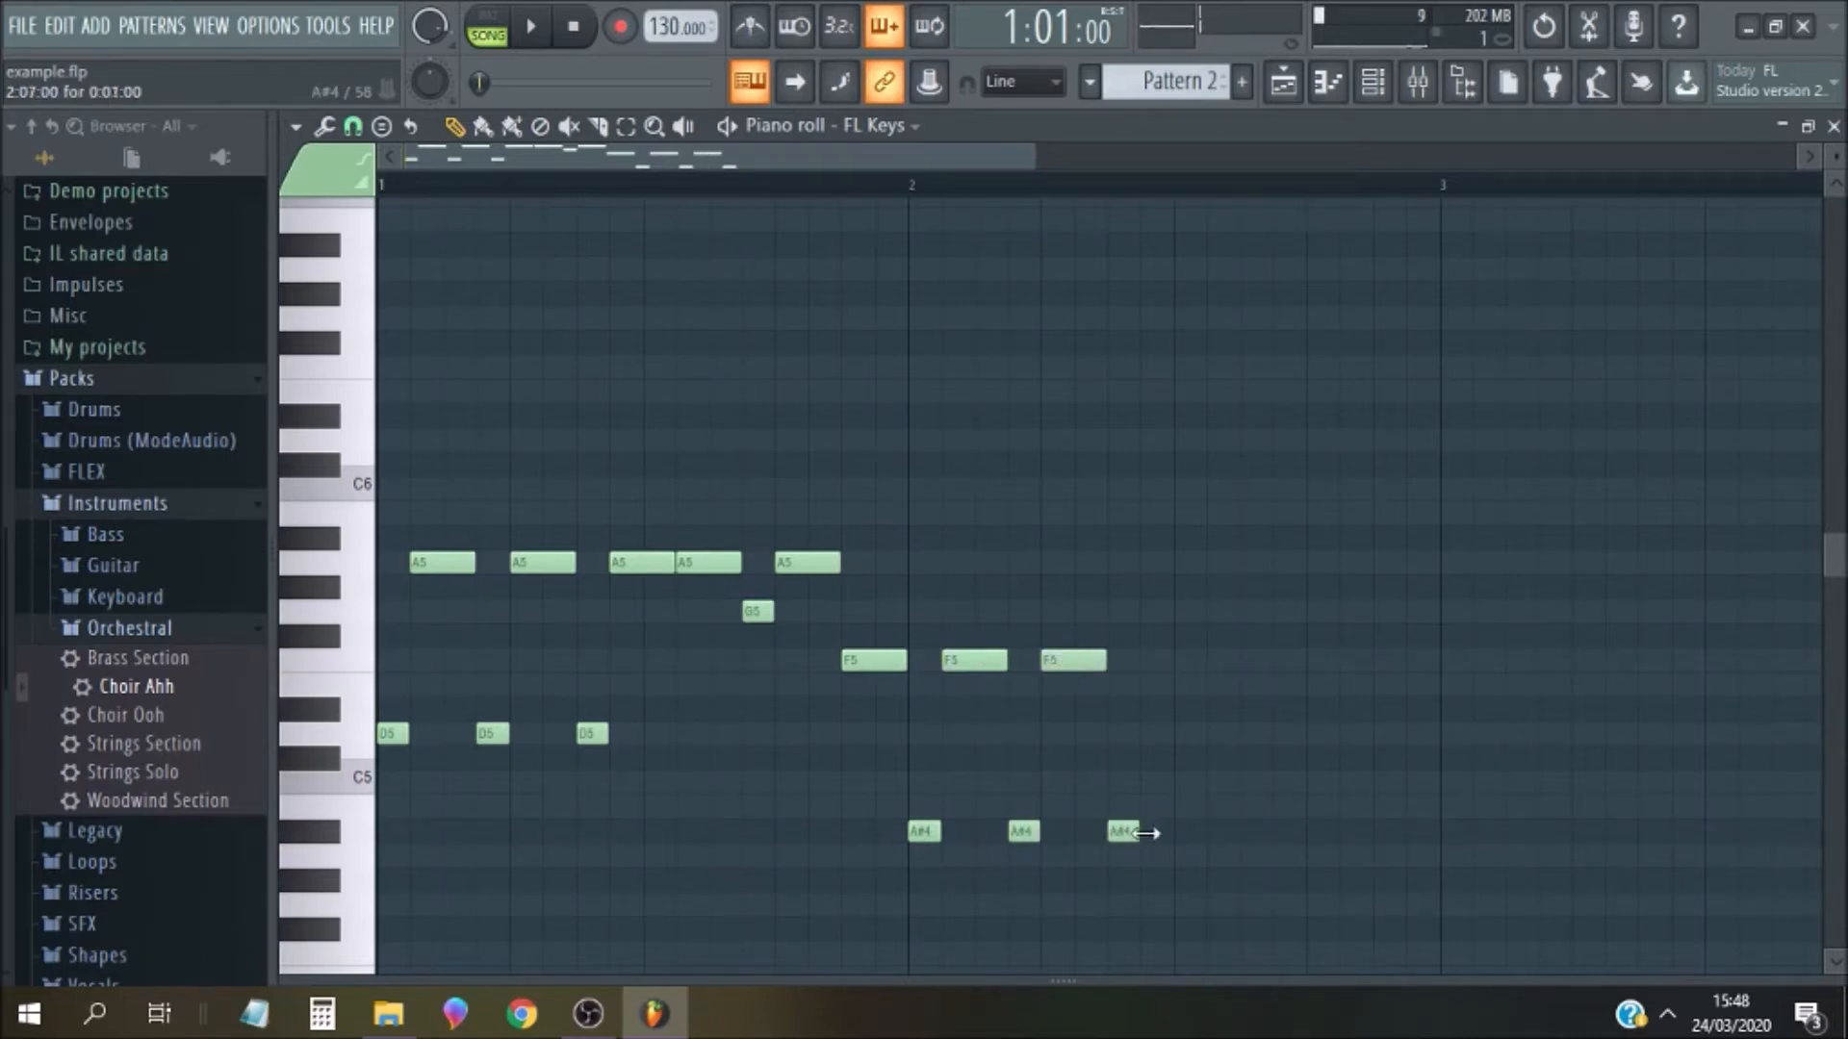
click(1155, 661)
drag(1173, 661, 1203, 663)
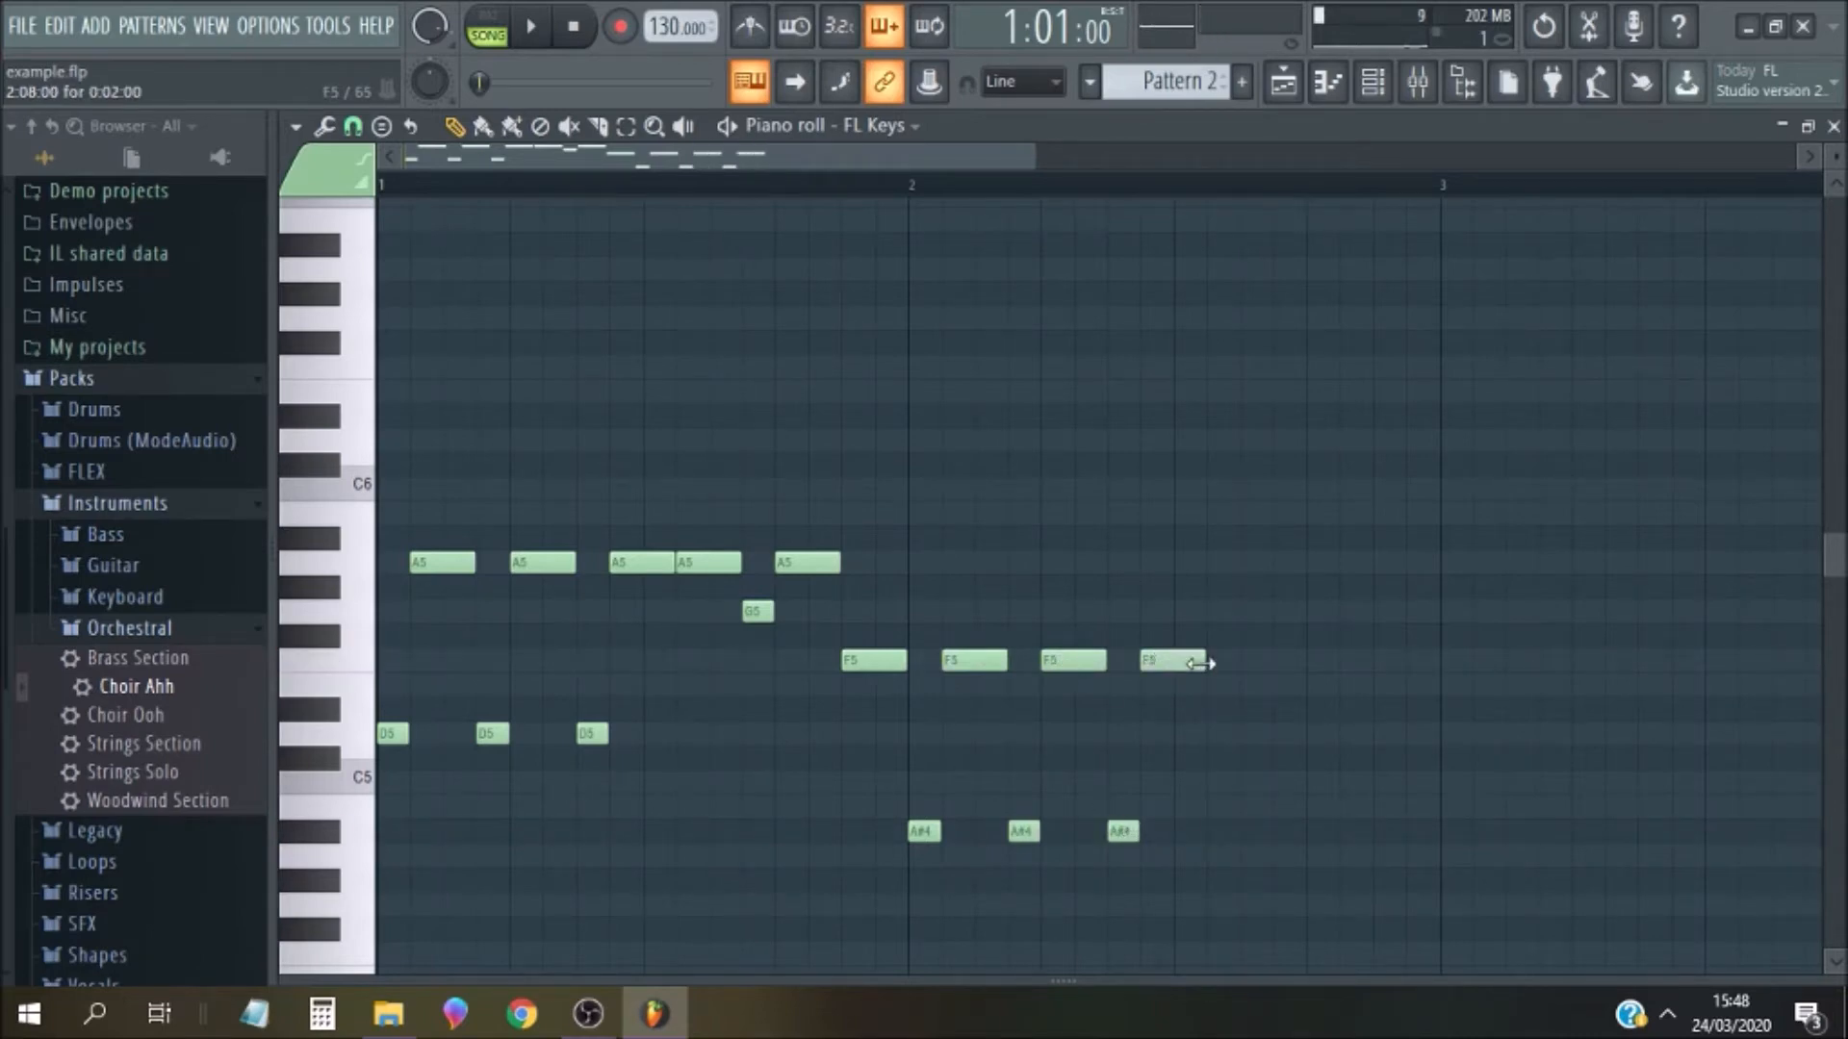
Finish bar 2 with a two-step F5, a one-step E5, a two-step F5 and a two-step D5, and play the melody back
click(1222, 660)
click(1291, 687)
drag(1329, 686, 1372, 662)
click(1321, 685)
click(1378, 733)
key(space)
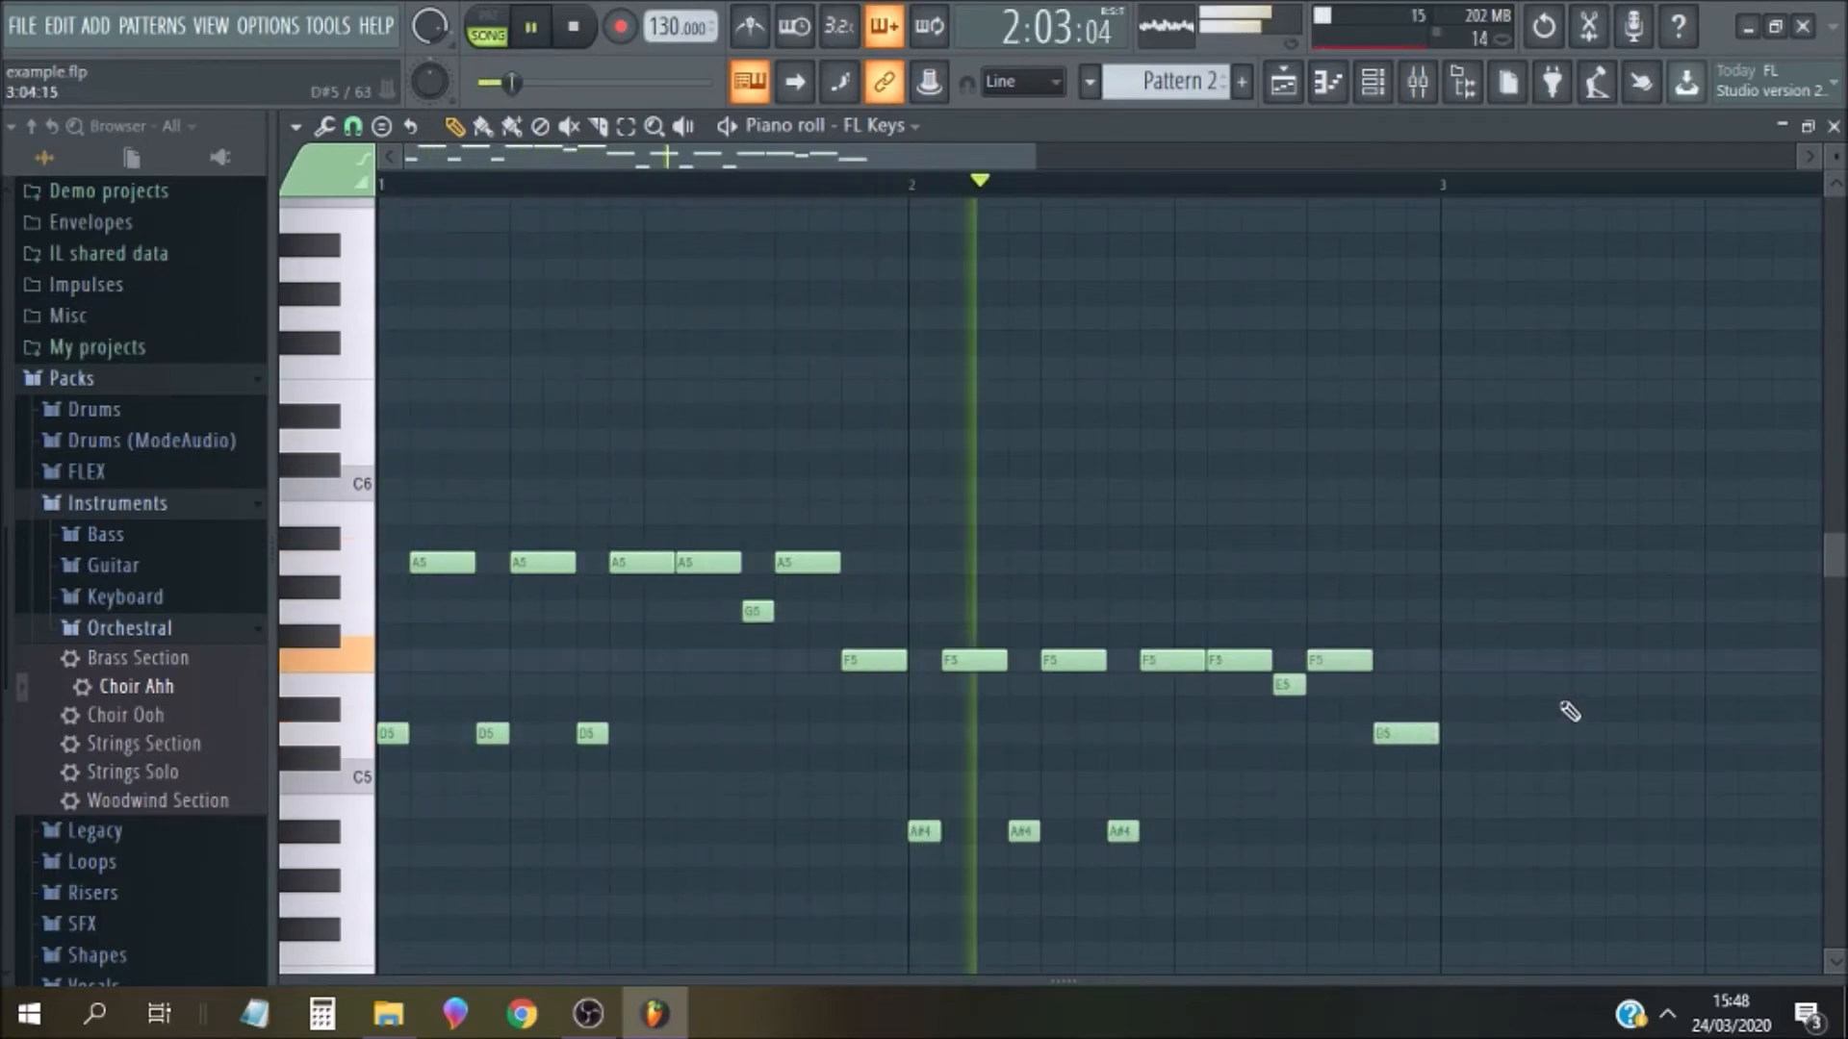
key(space)
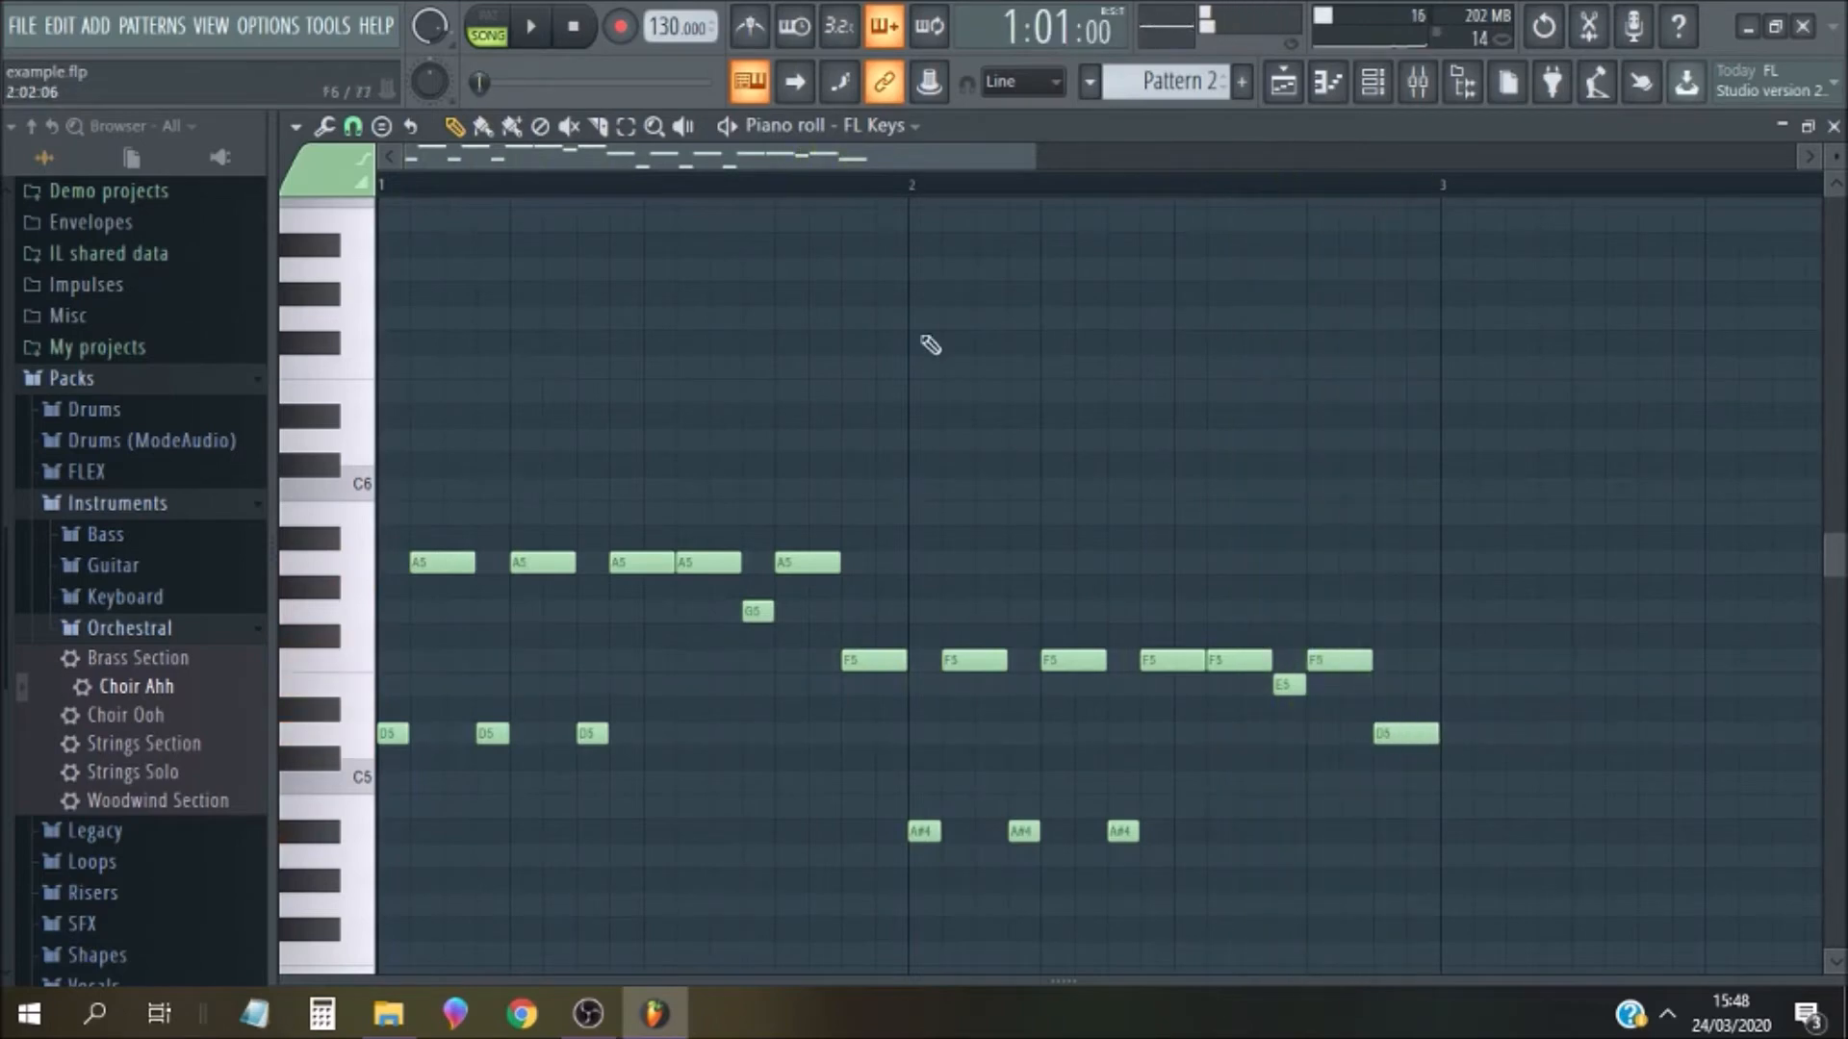
Lower the E5 in bar 2 to D#5 and play back from the start of bar 2
click(912, 187)
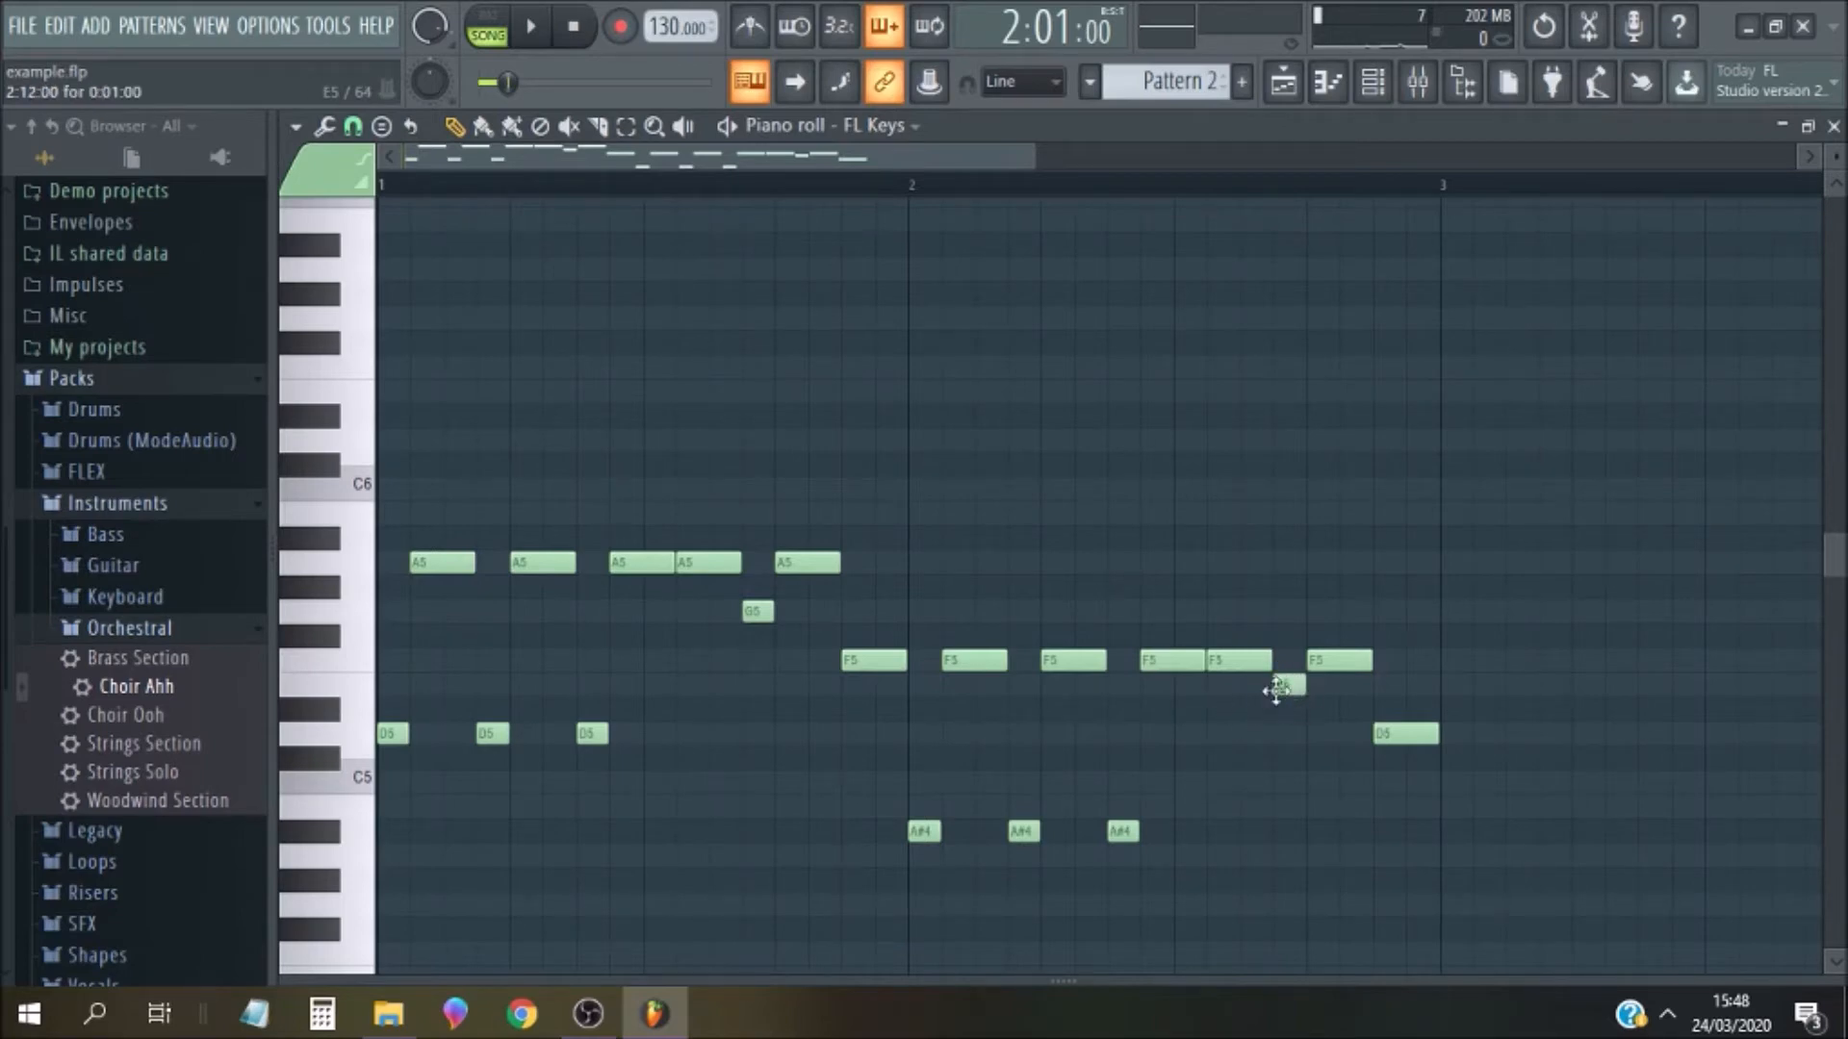
drag(1288, 687, 1288, 710)
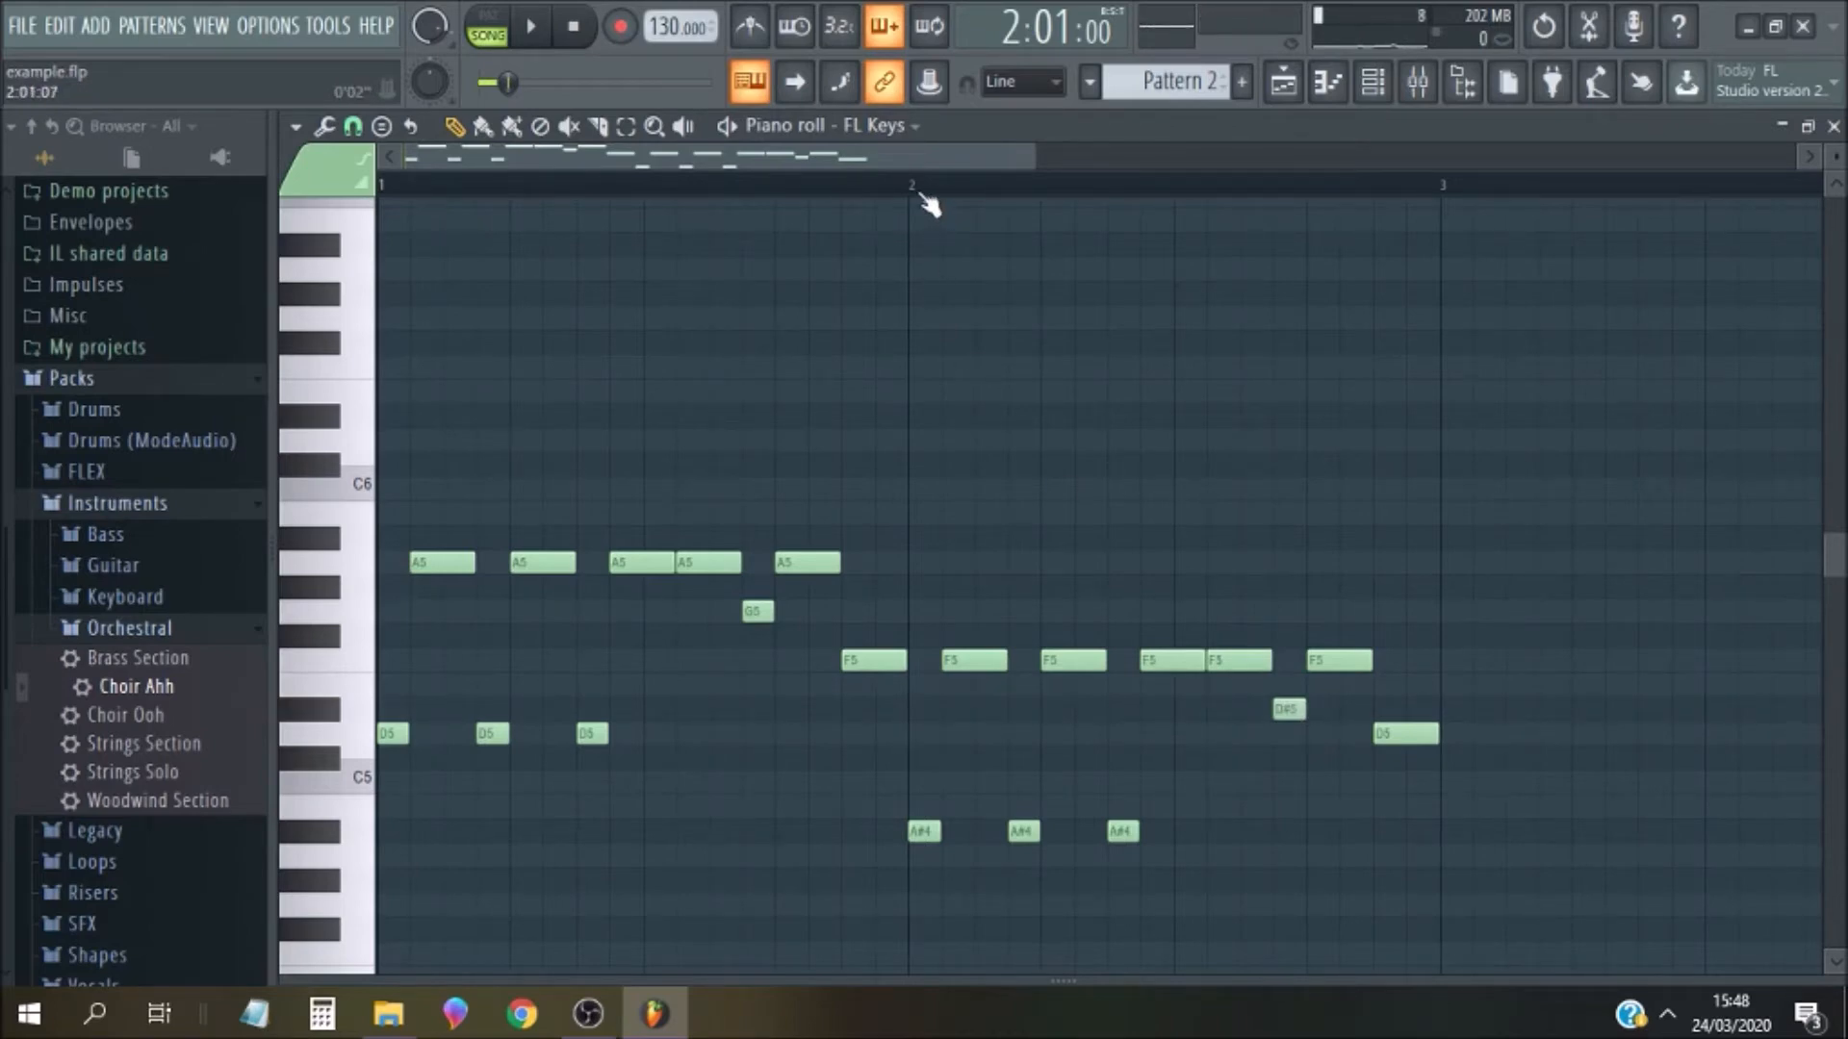
key(space)
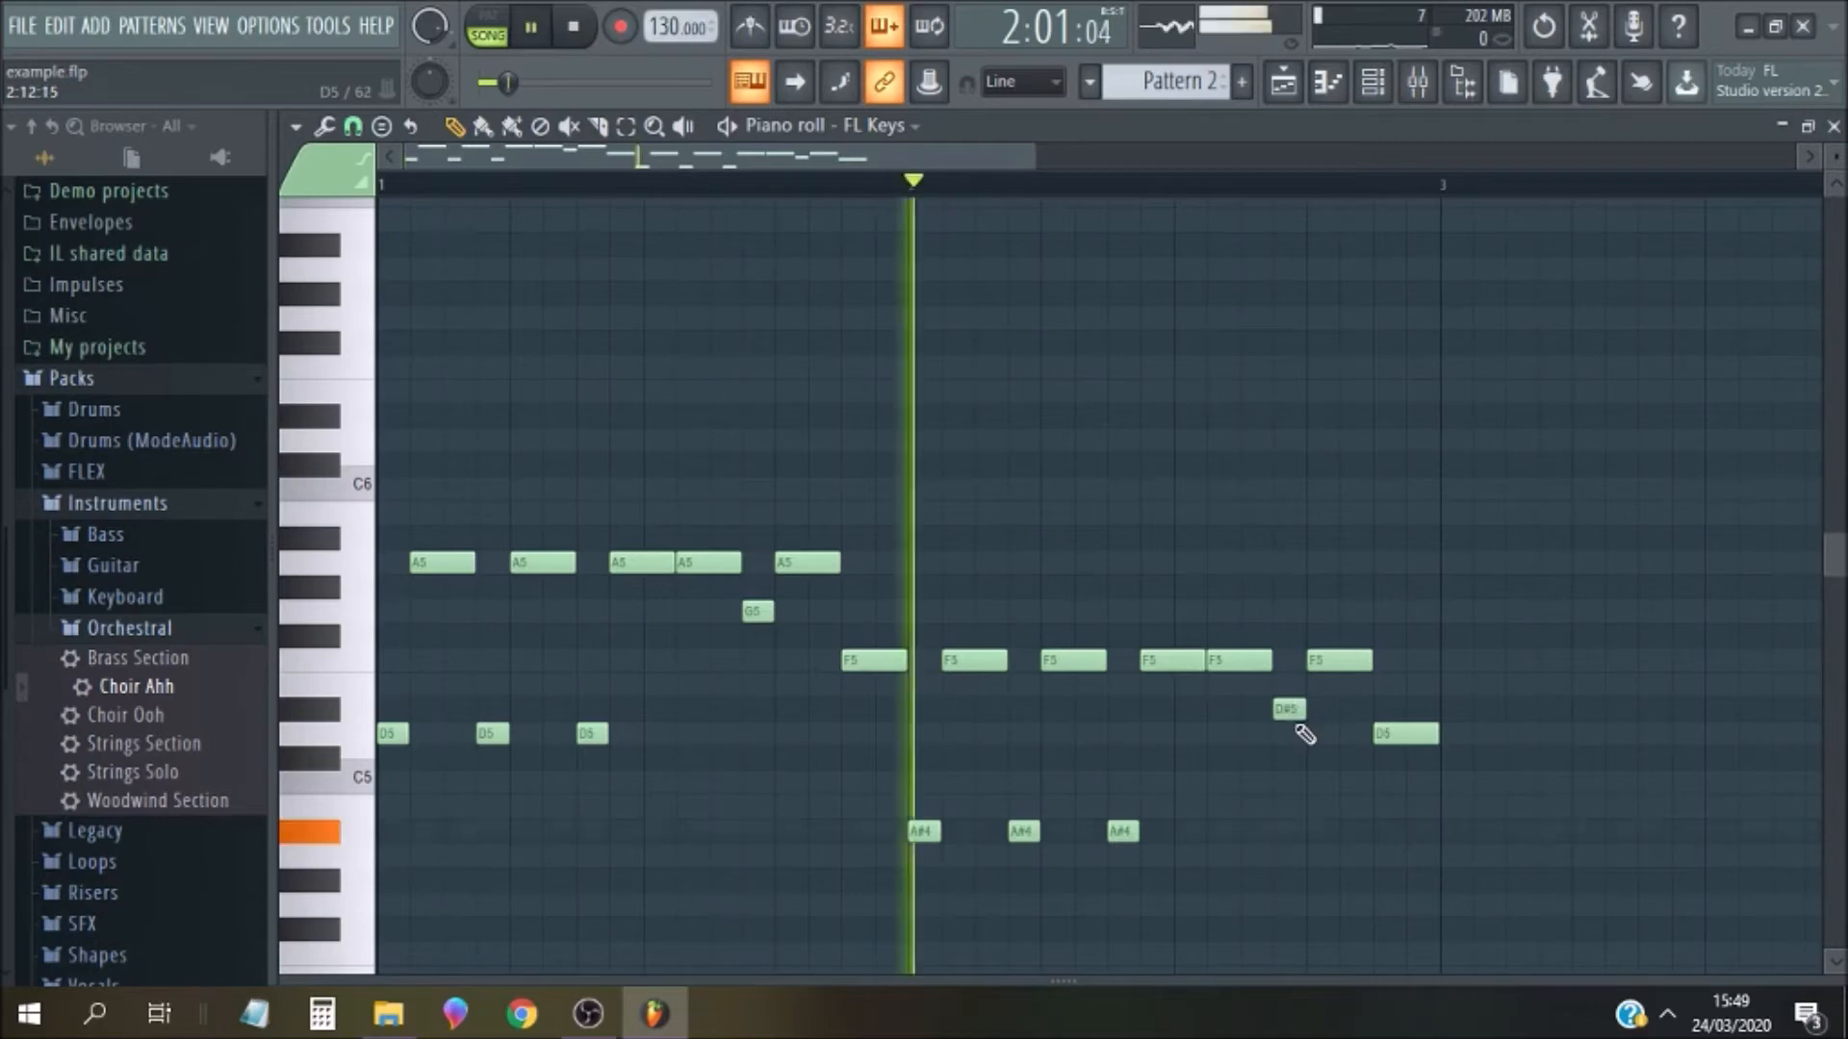
Stop playback, return the playhead to the start of bar 2 and replace the D#5 in bar 2 with an E5
key(space)
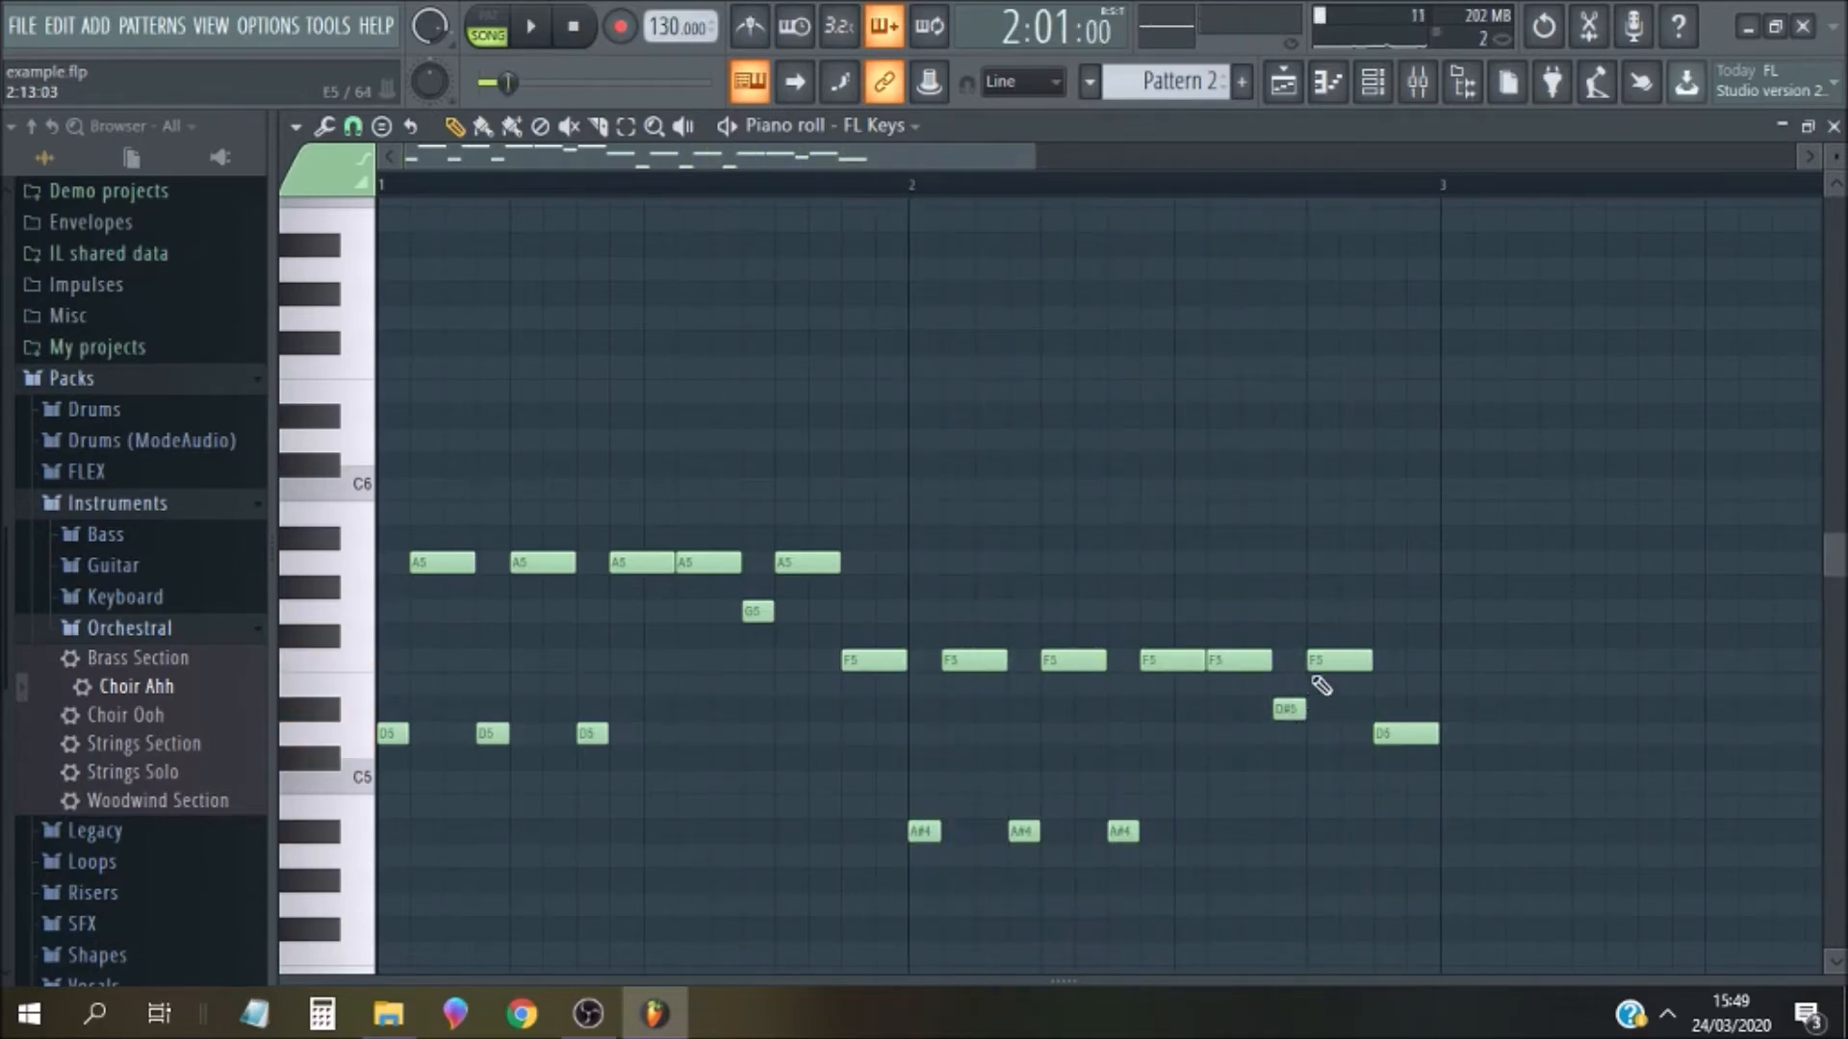
click(399, 185)
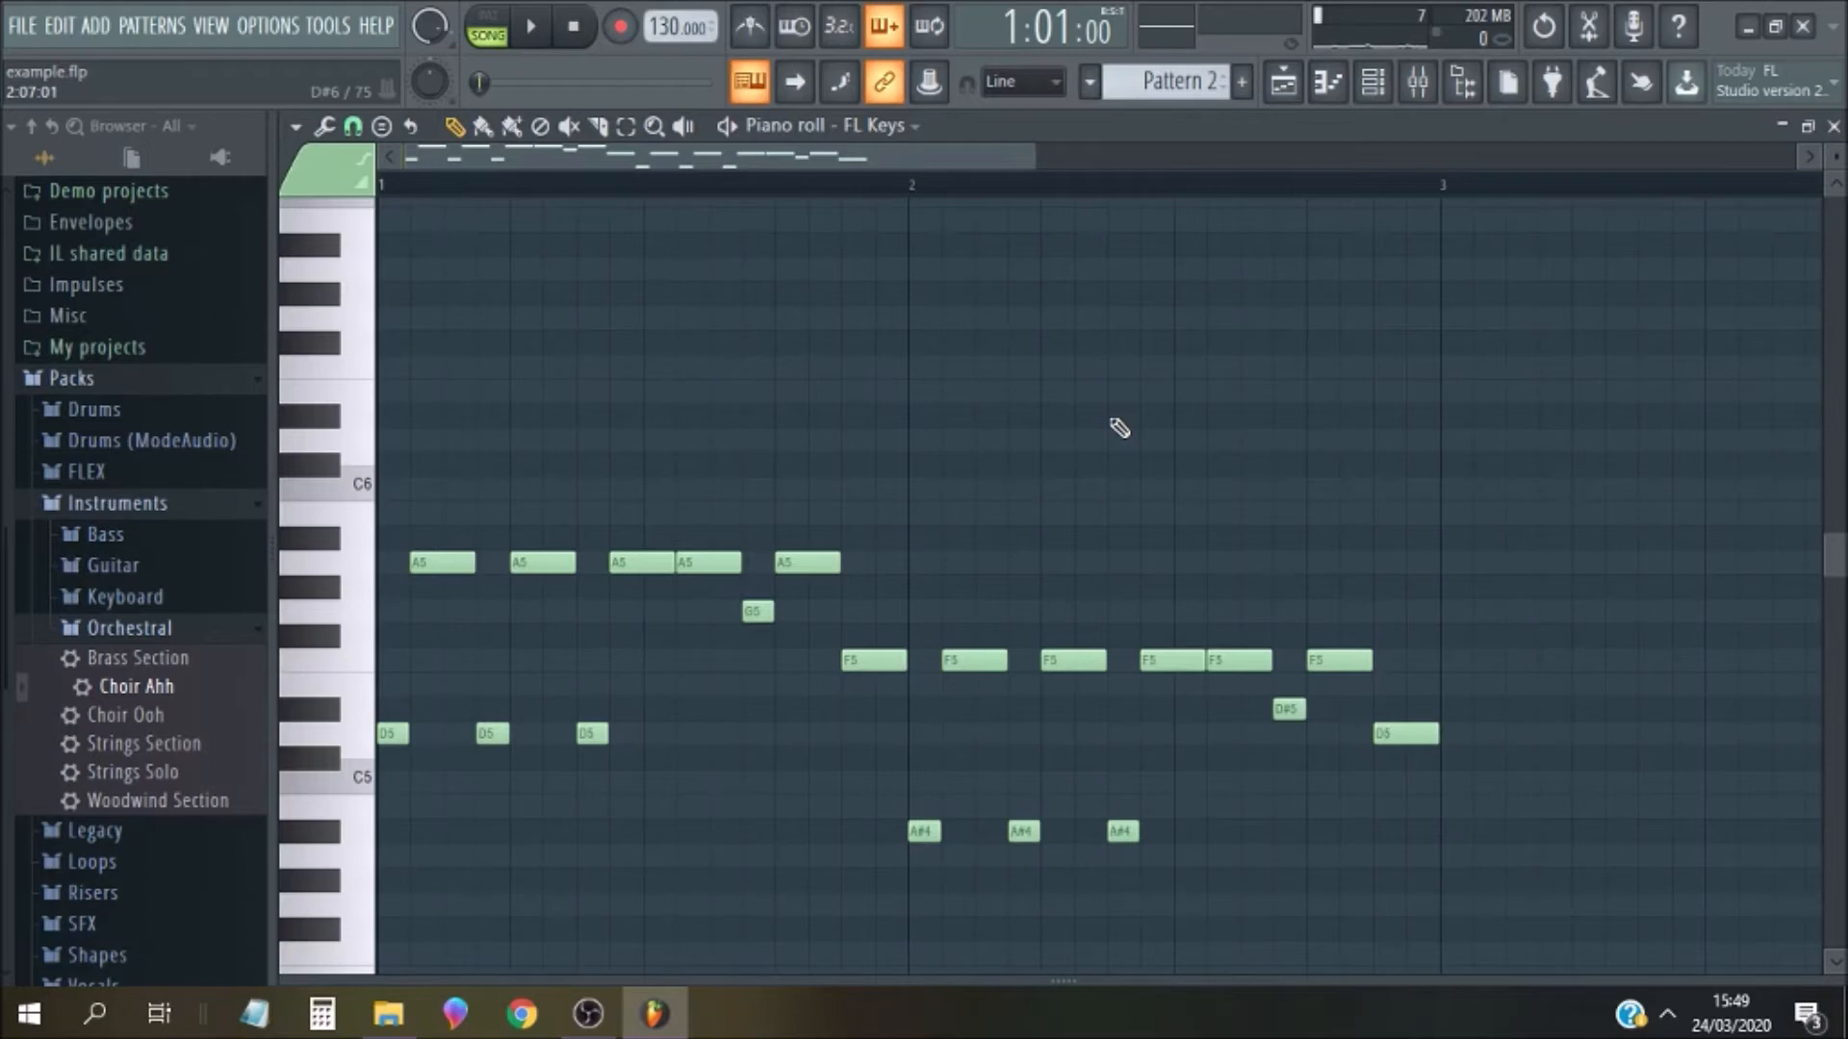
click(924, 185)
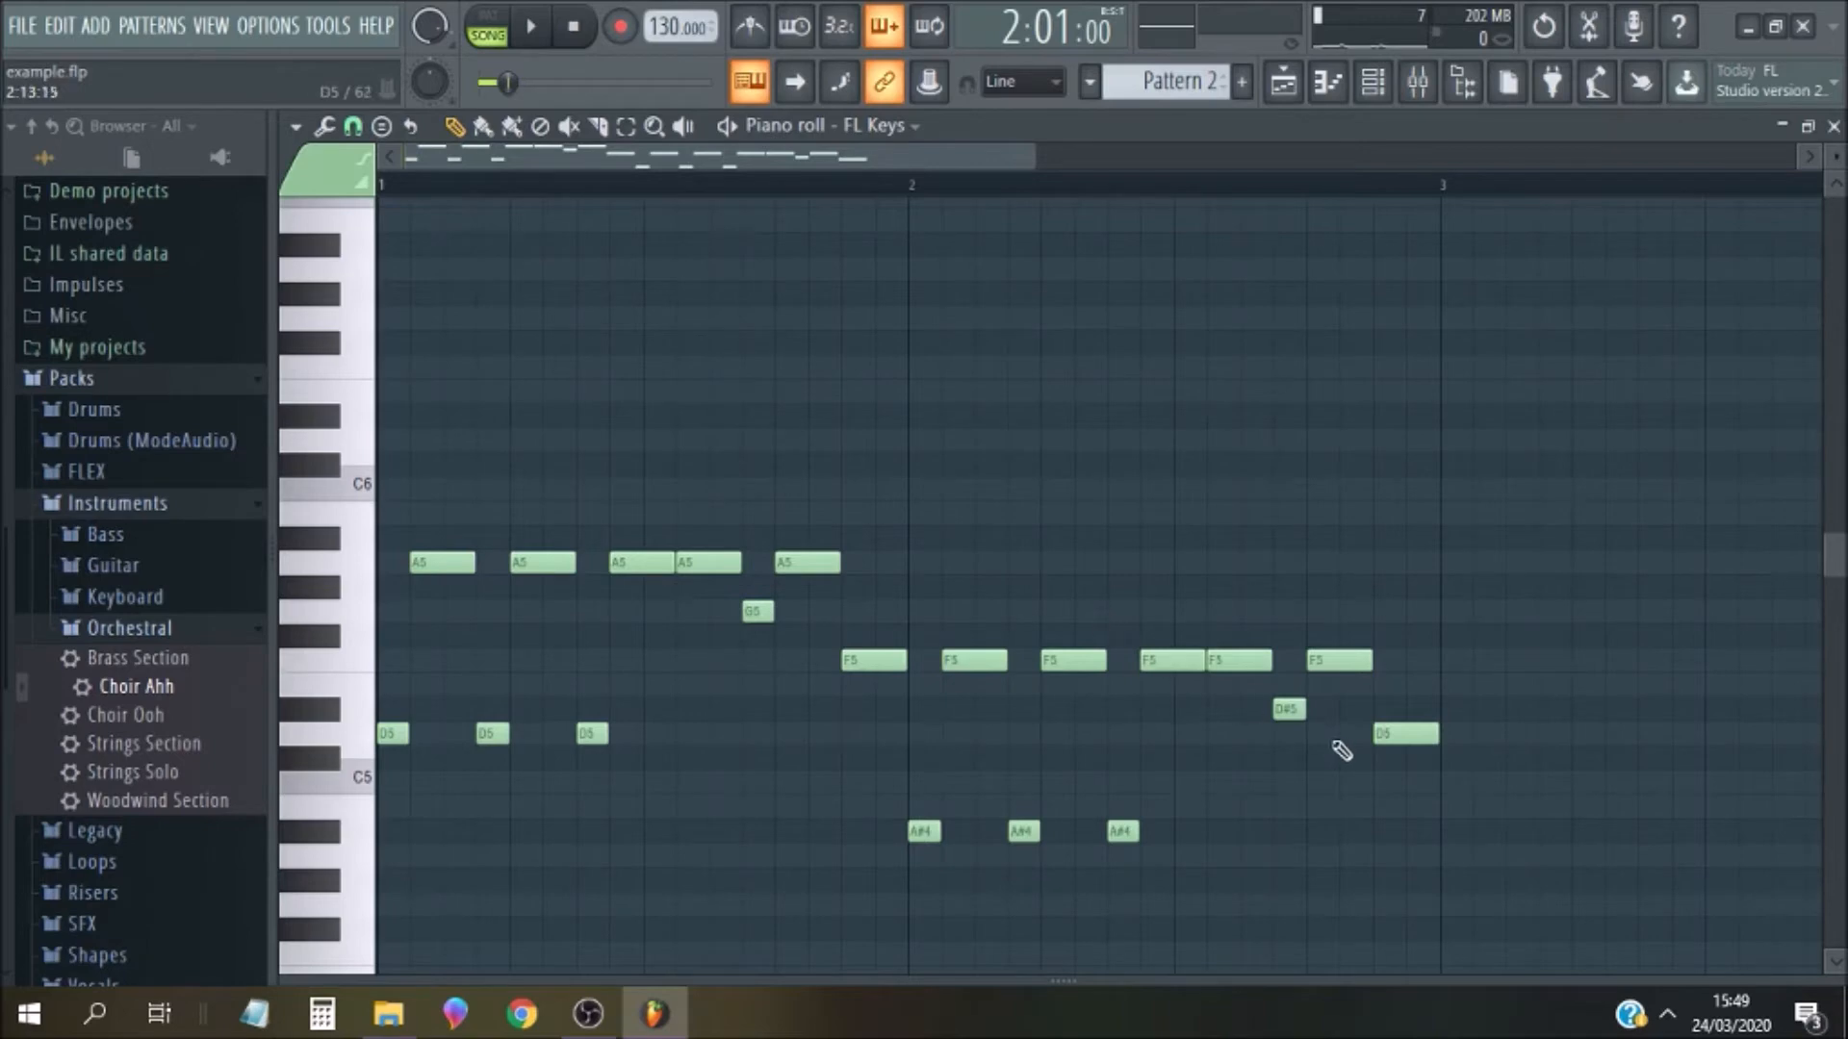
right_click(1289, 710)
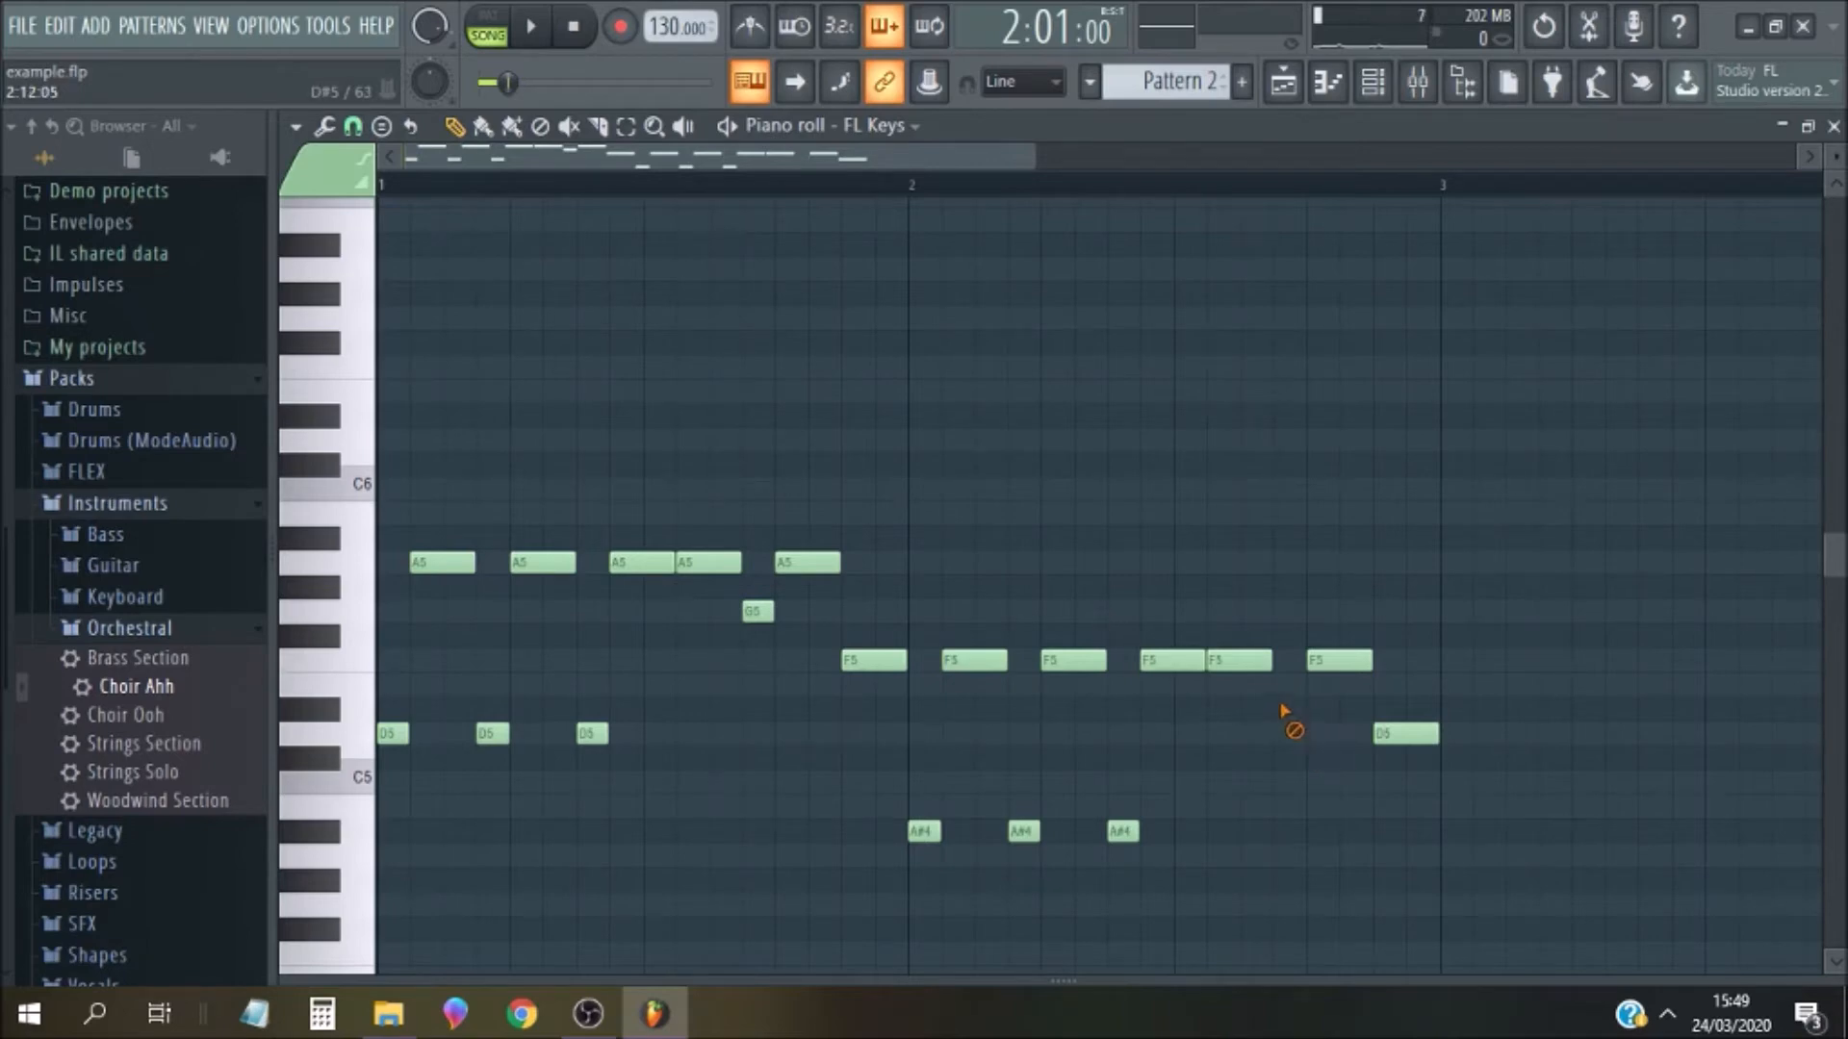
click(1297, 688)
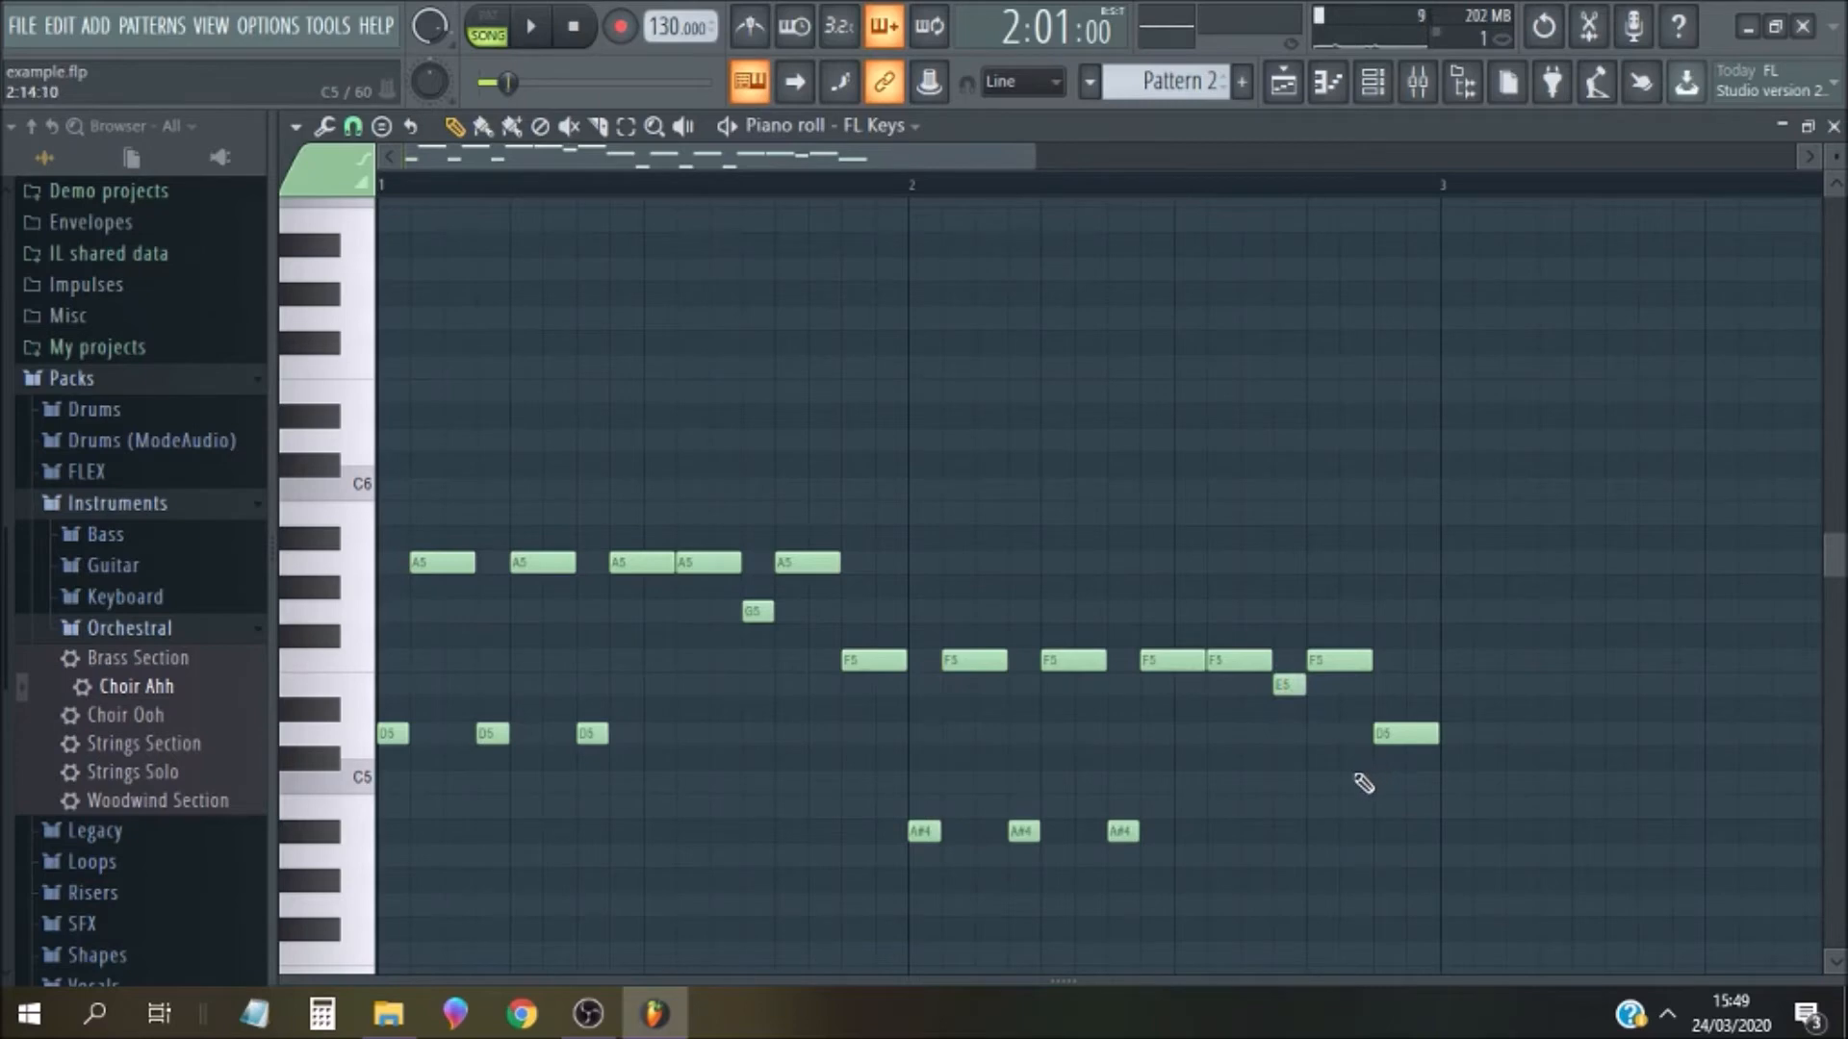
Stamp a Minor Harmonic scale from D#5 at the E5 in bar 2 as a reference, and remove it again
click(382, 126)
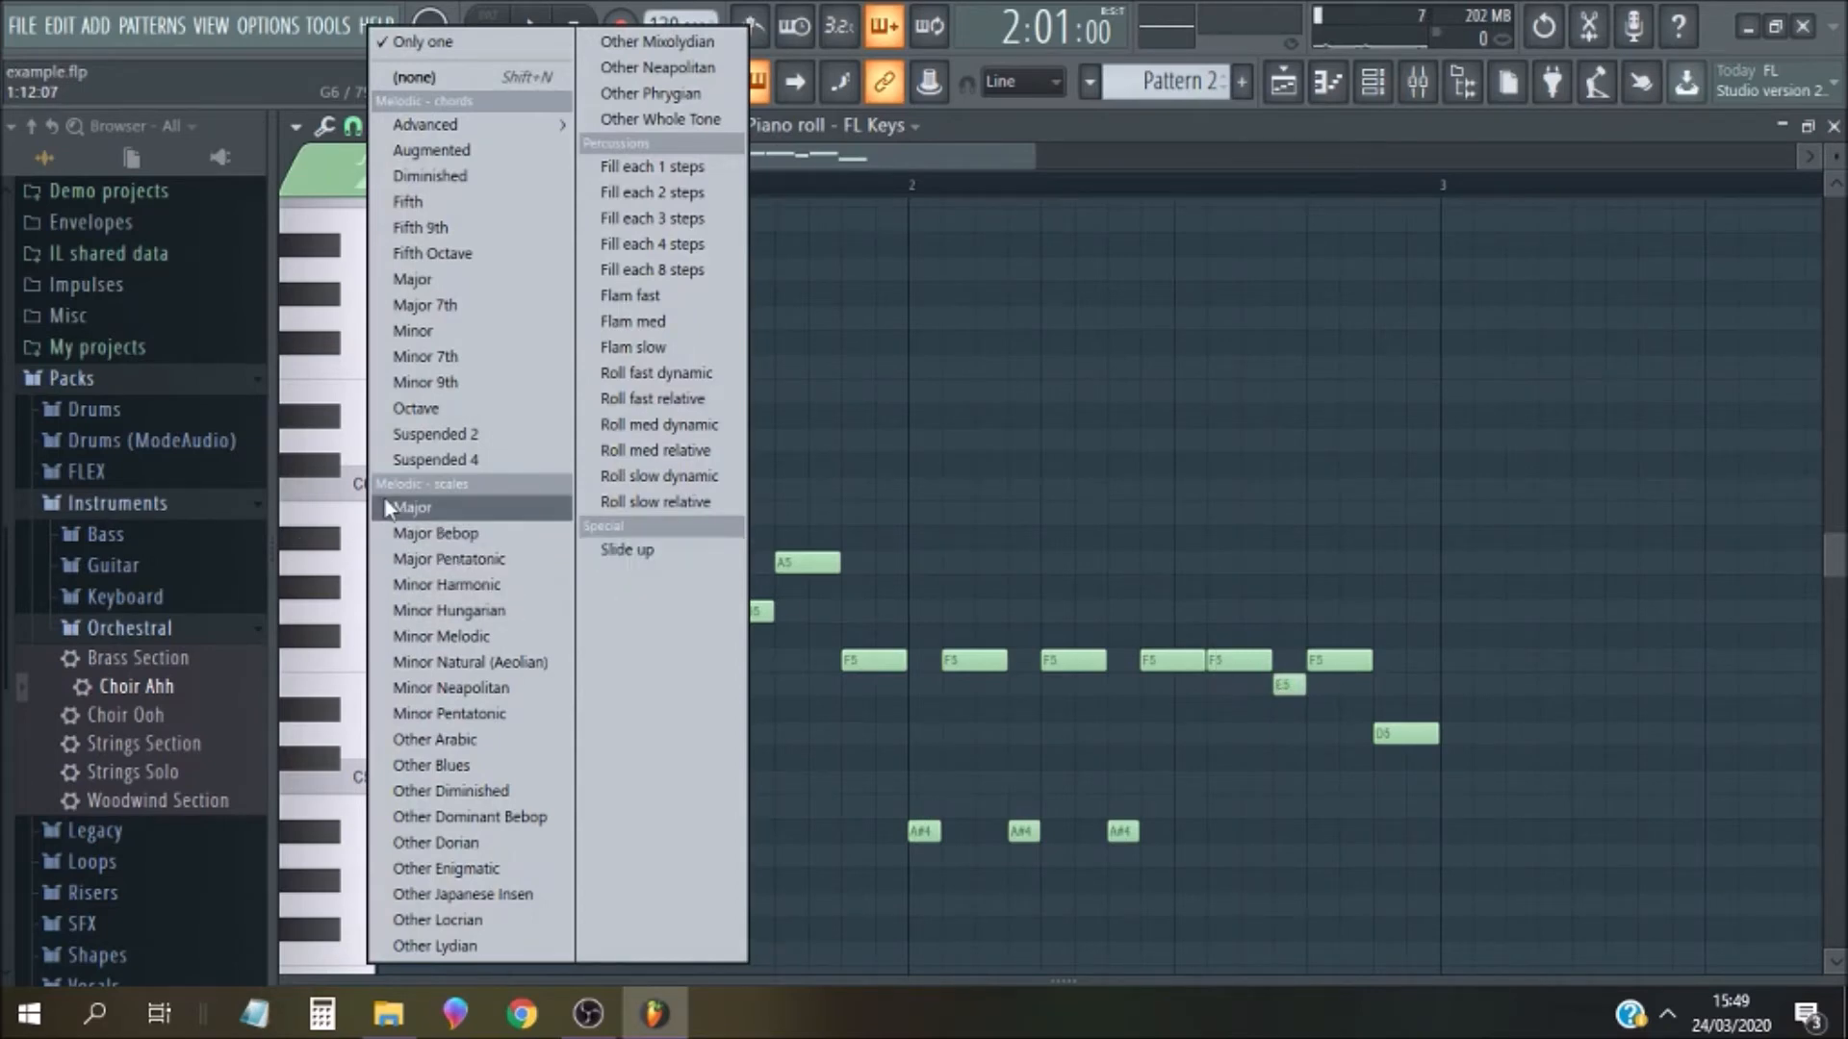
click(446, 589)
drag(1116, 782, 1313, 703)
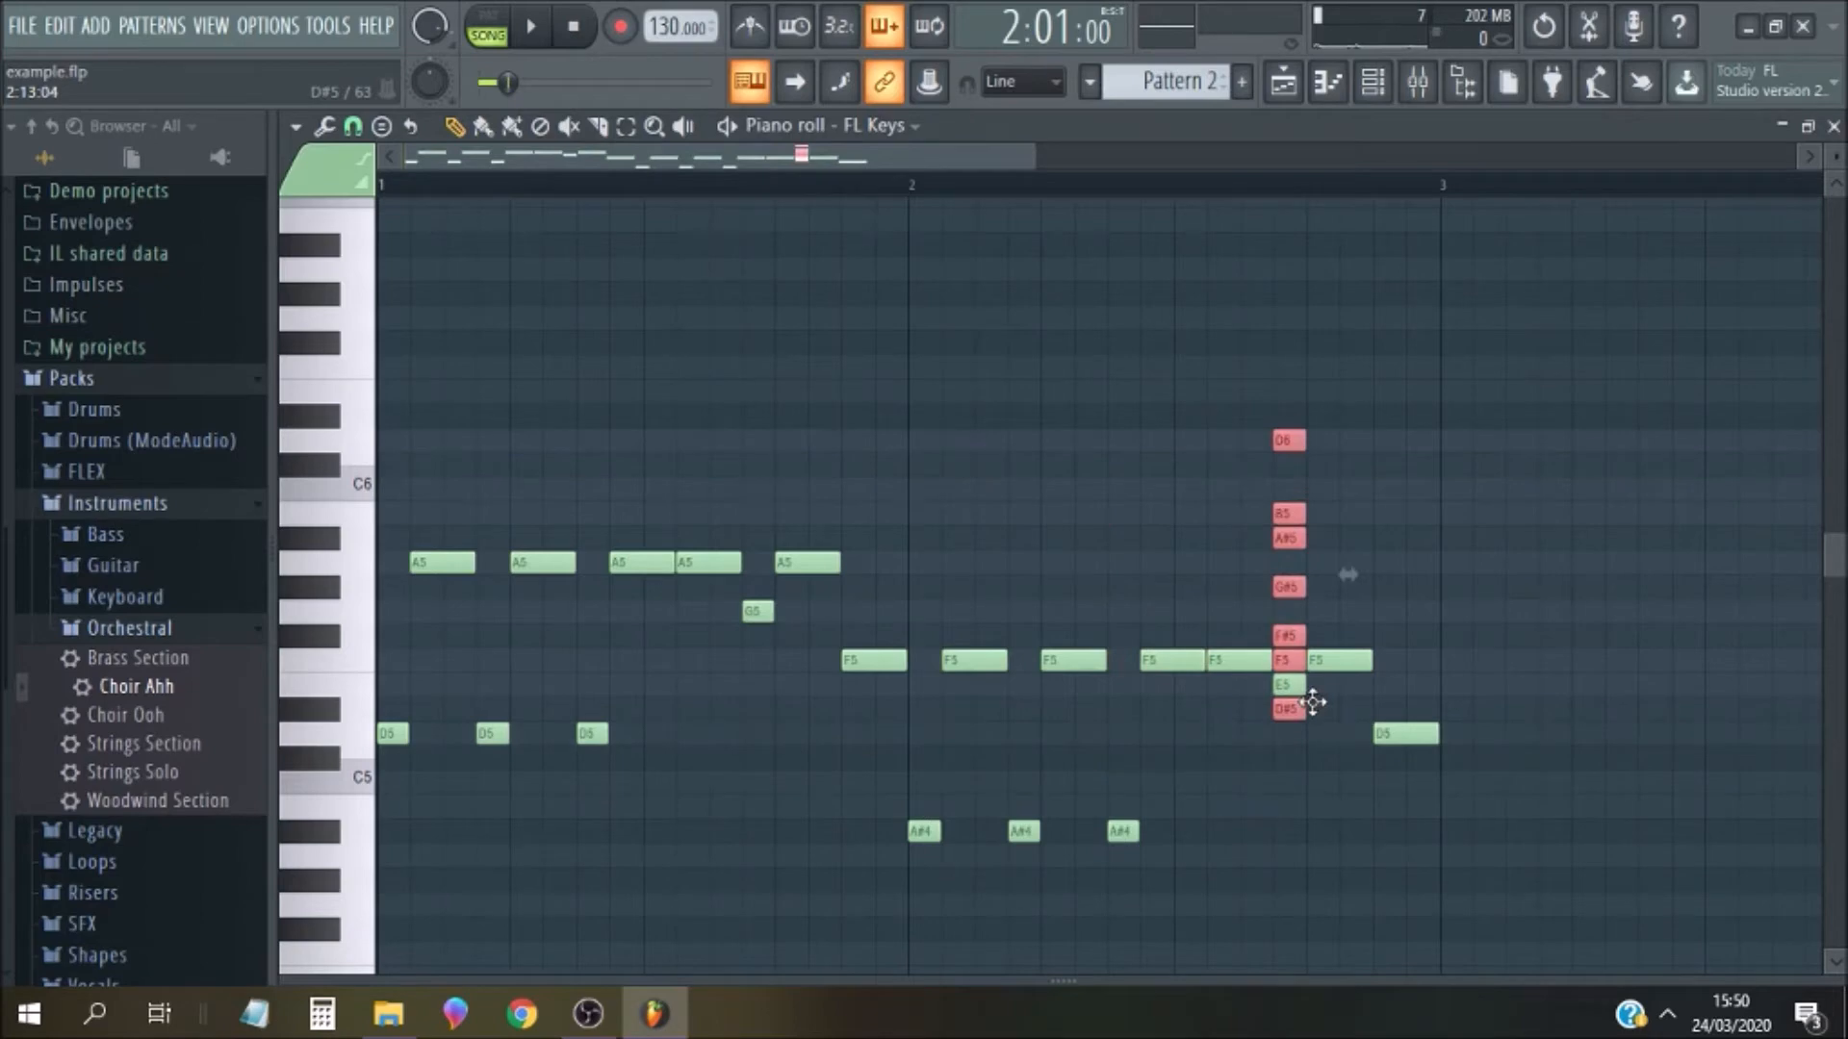
drag(1313, 703, 1266, 621)
right_click(1263, 567)
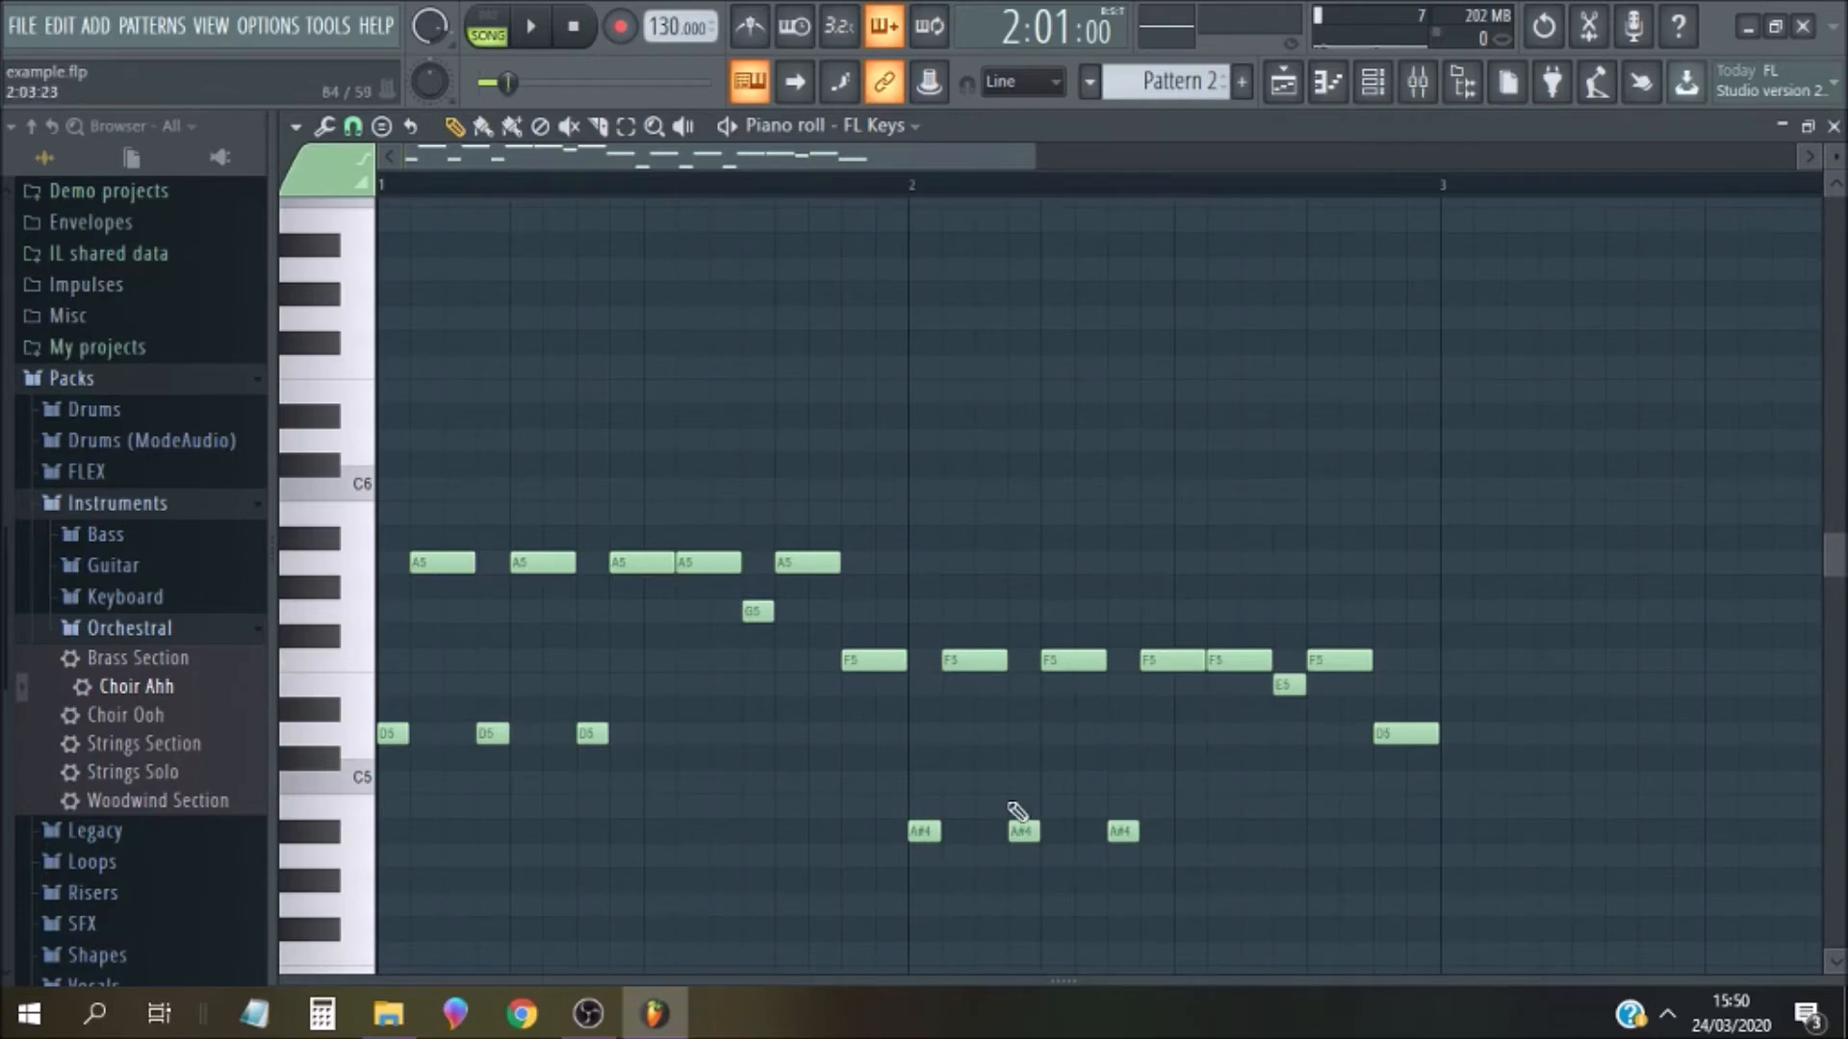
Play back from the start of bar 2 and again from its tenth step
key(space)
key(space)
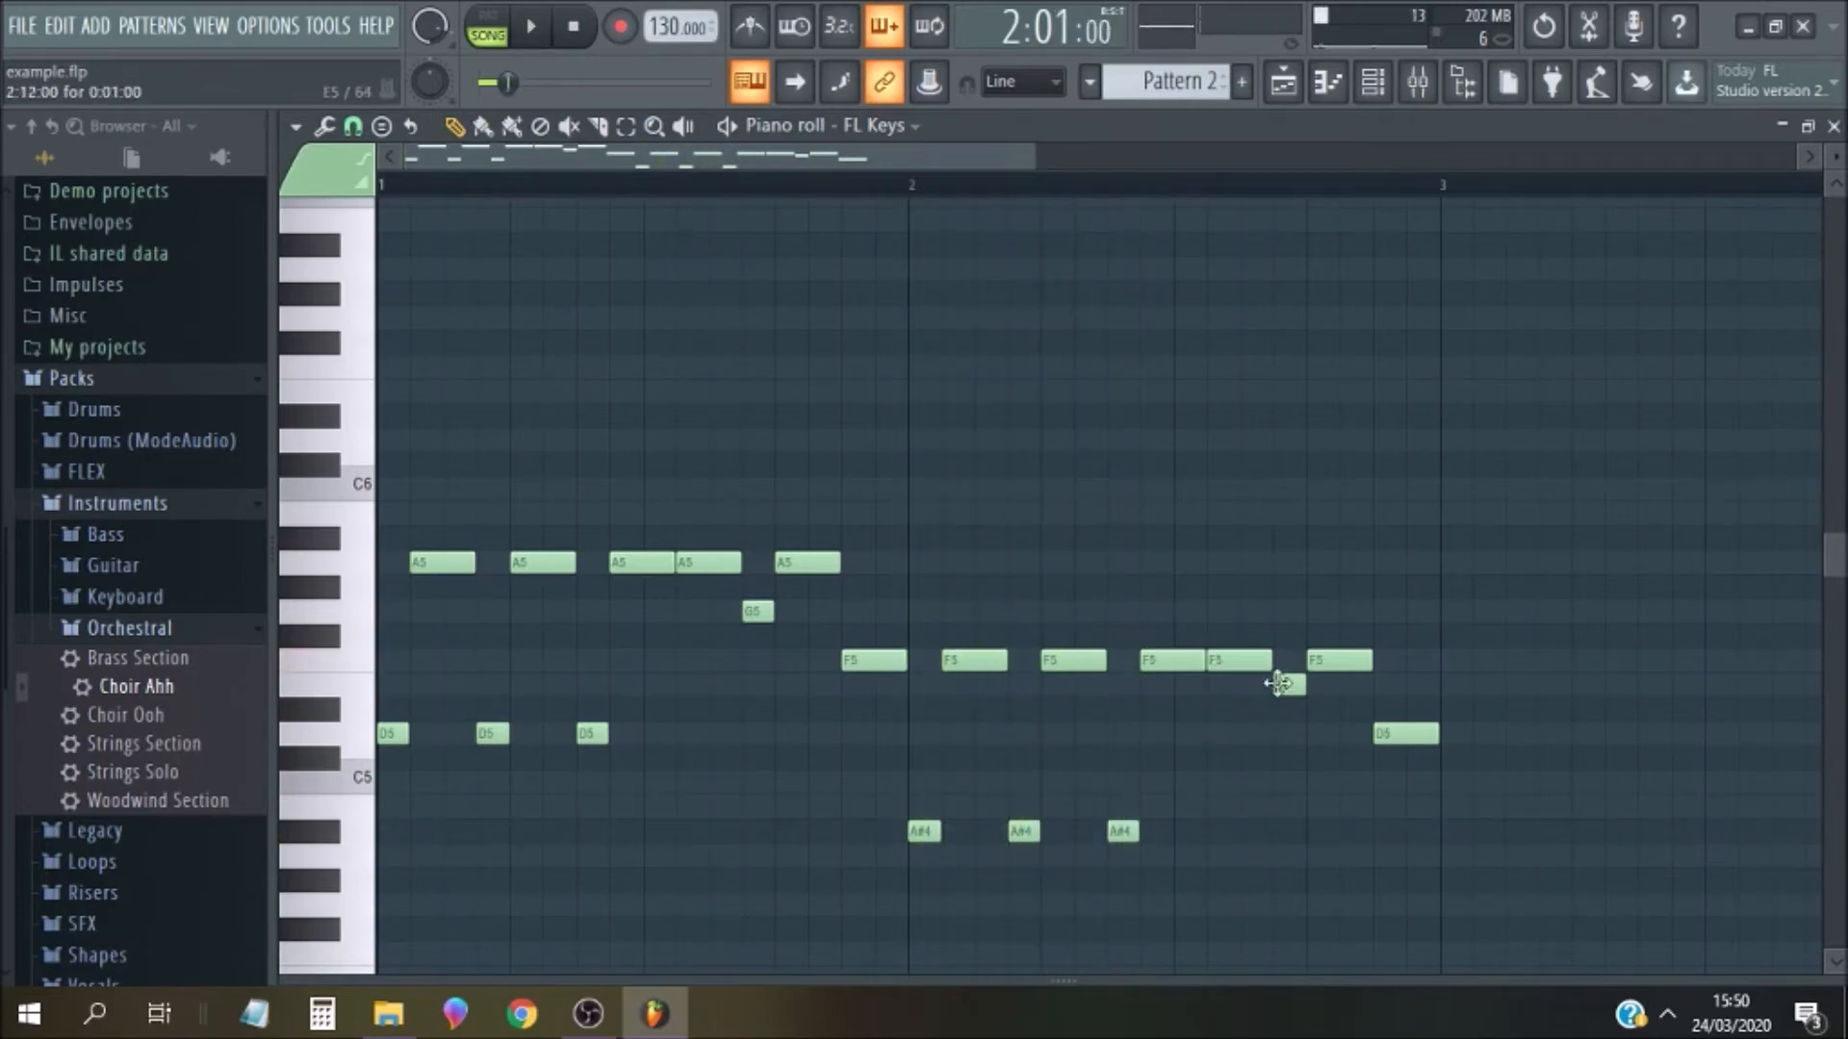
click(1215, 192)
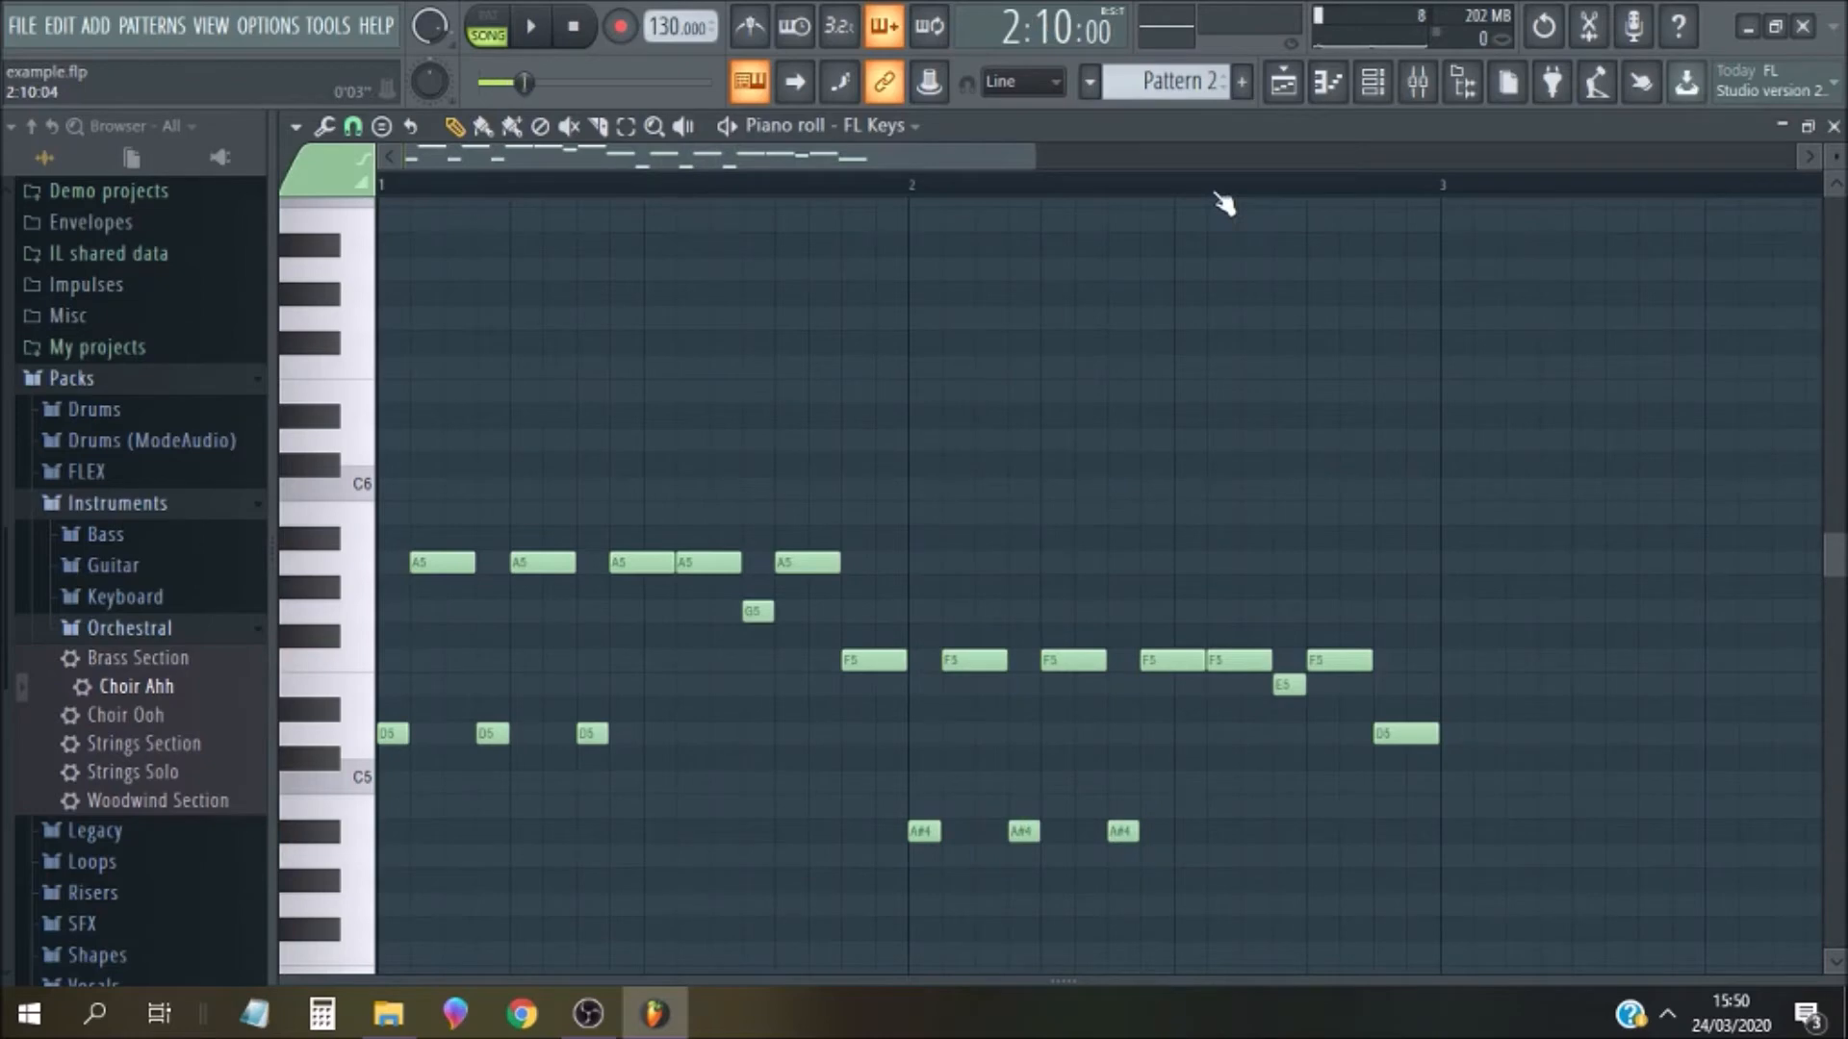
key(space)
key(space)
Replace the F5 before the E5 in bar 2 with a two-step A5, and play back from the start of bar 2
right_click(1229, 662)
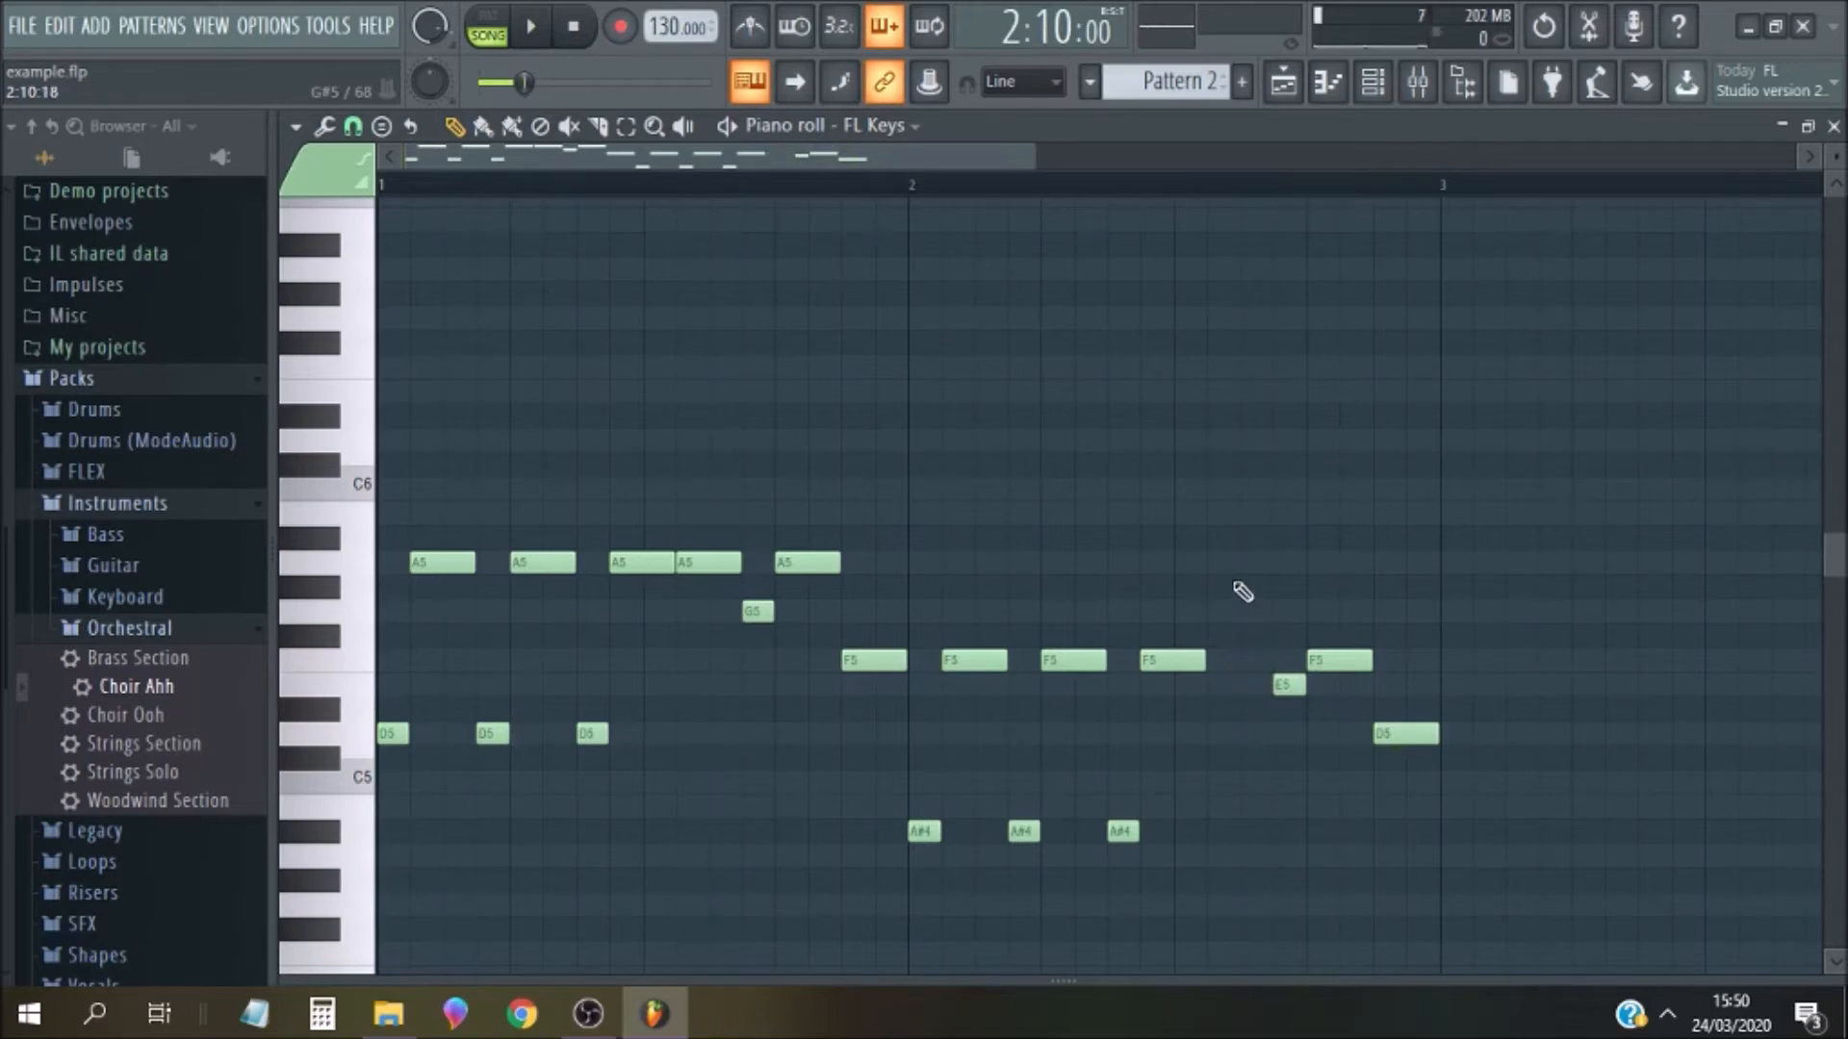
click(1215, 562)
drag(1239, 562, 1271, 562)
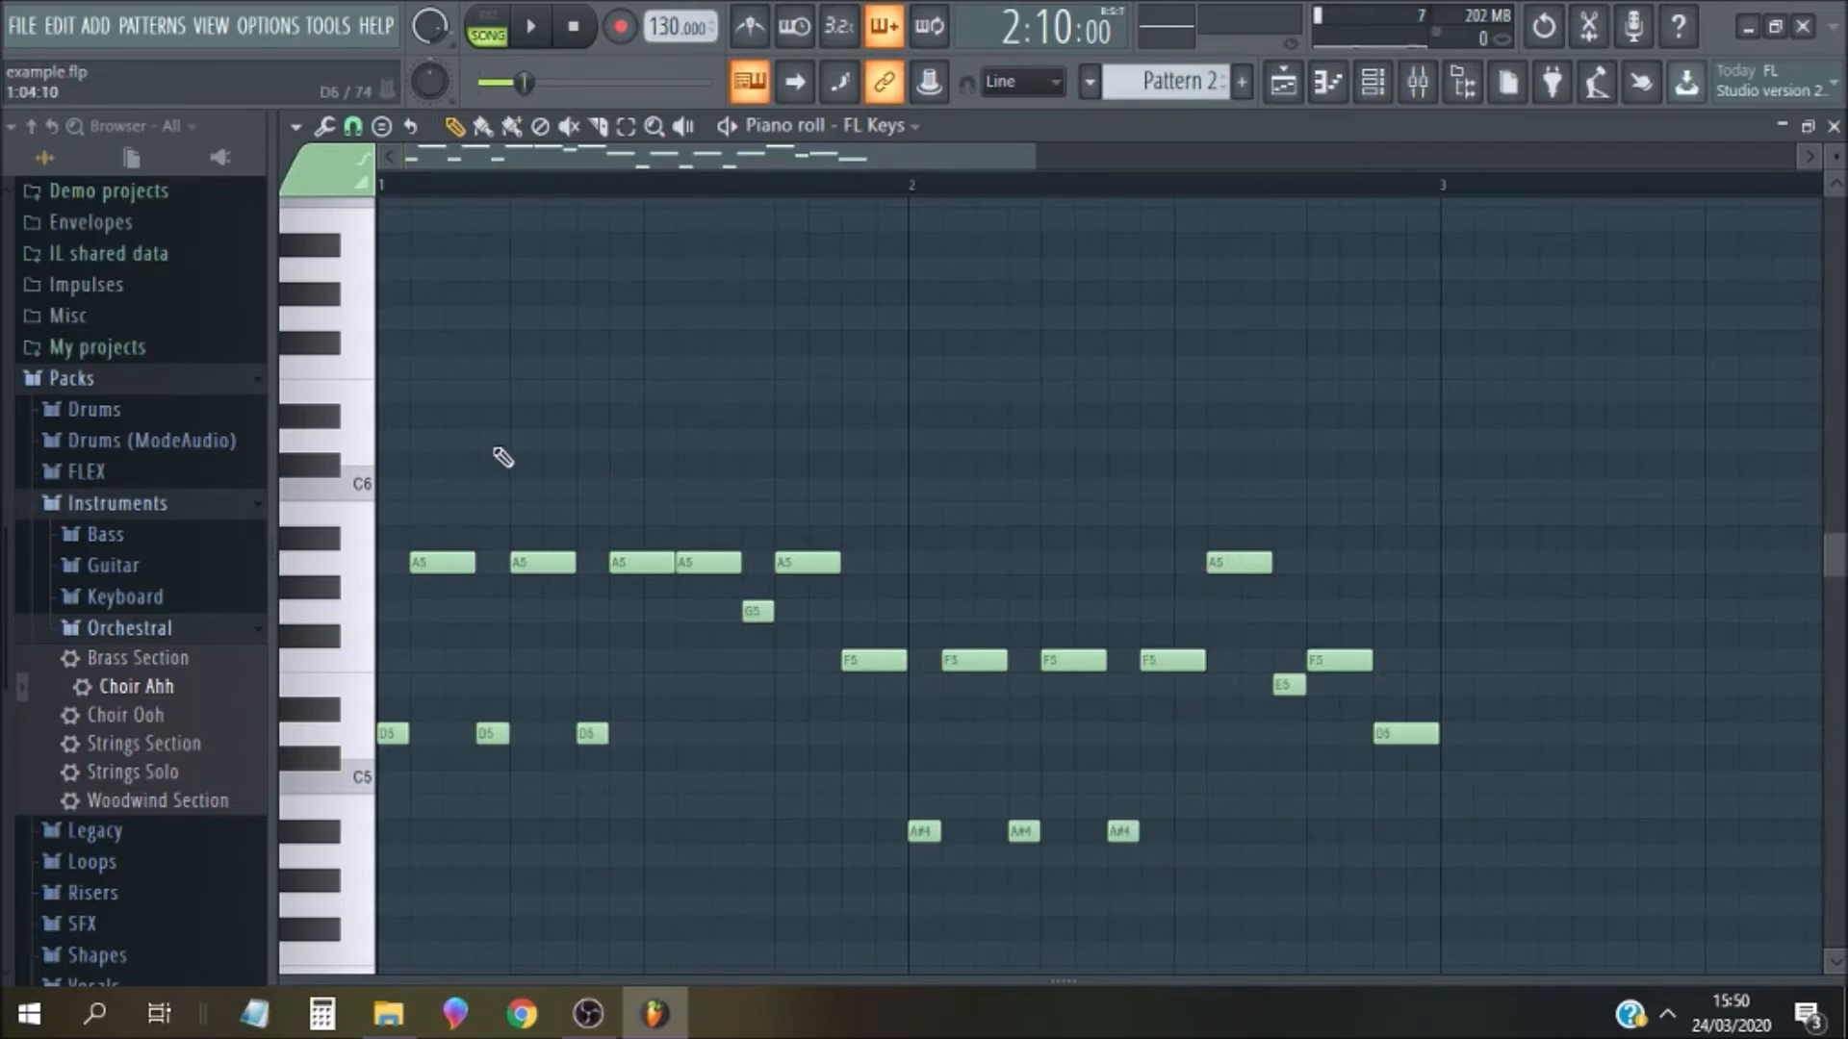
click(923, 197)
key(space)
key(space)
Replace the E5 after the new A5 in bar 2 with a one-step F5, and delete the two-step F5 that follows
right_click(1278, 684)
click(1236, 558)
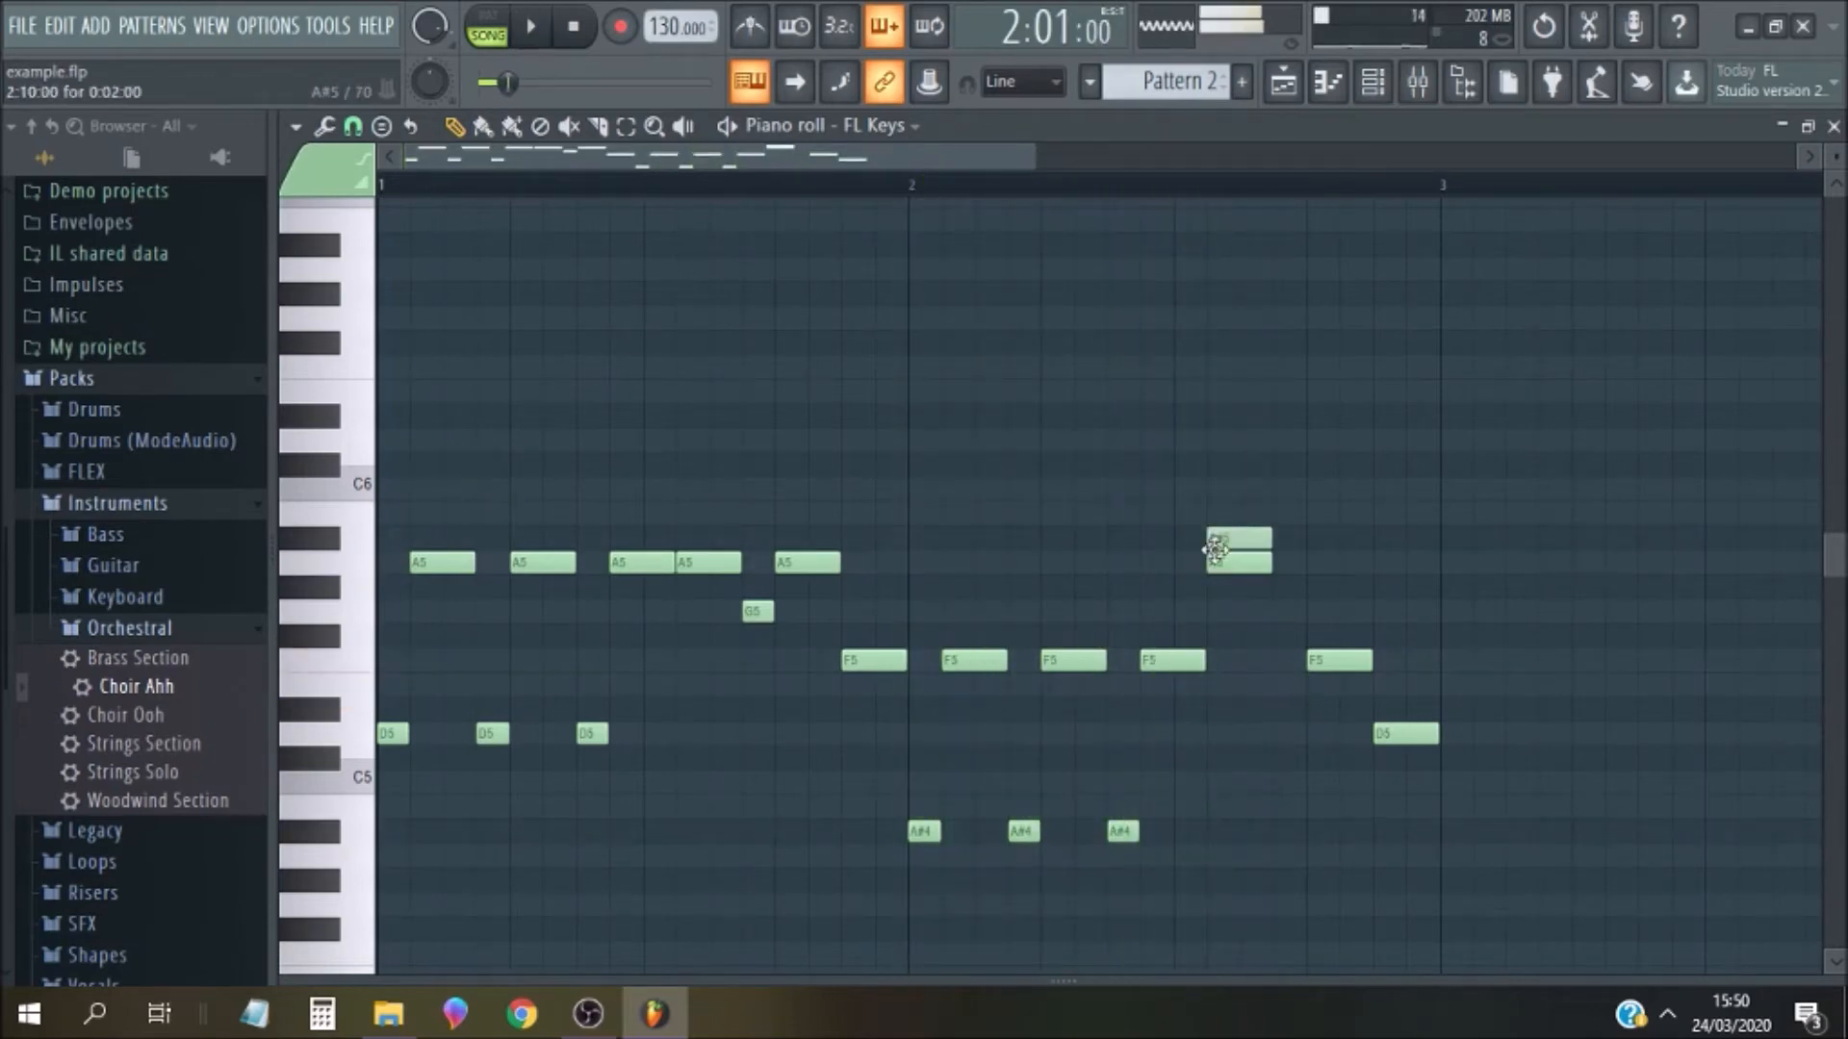
click(1212, 563)
click(1279, 659)
right_click(1334, 654)
drag(1337, 661, 1306, 662)
Fill the gap before the final D5 with a two-step E5 and play the melody back
click(1320, 614)
right_click(1333, 612)
click(1237, 560)
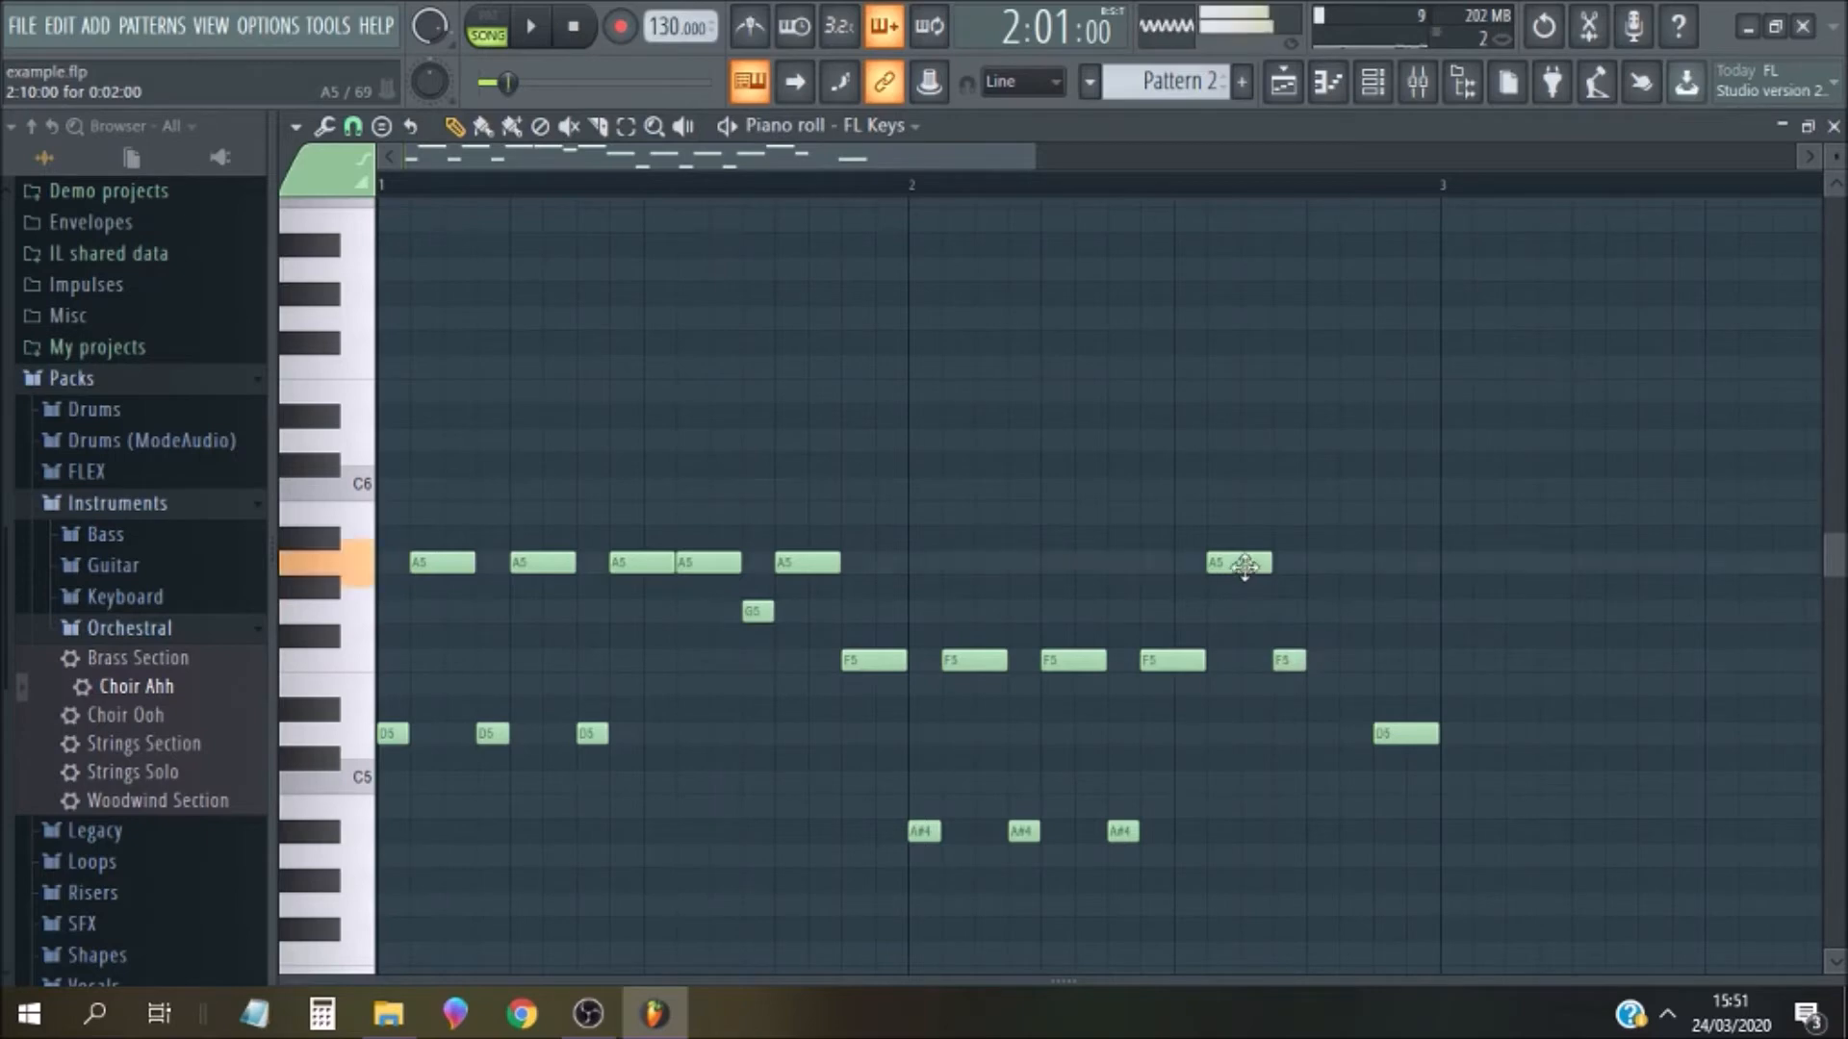
click(1319, 687)
drag(1337, 687, 1372, 686)
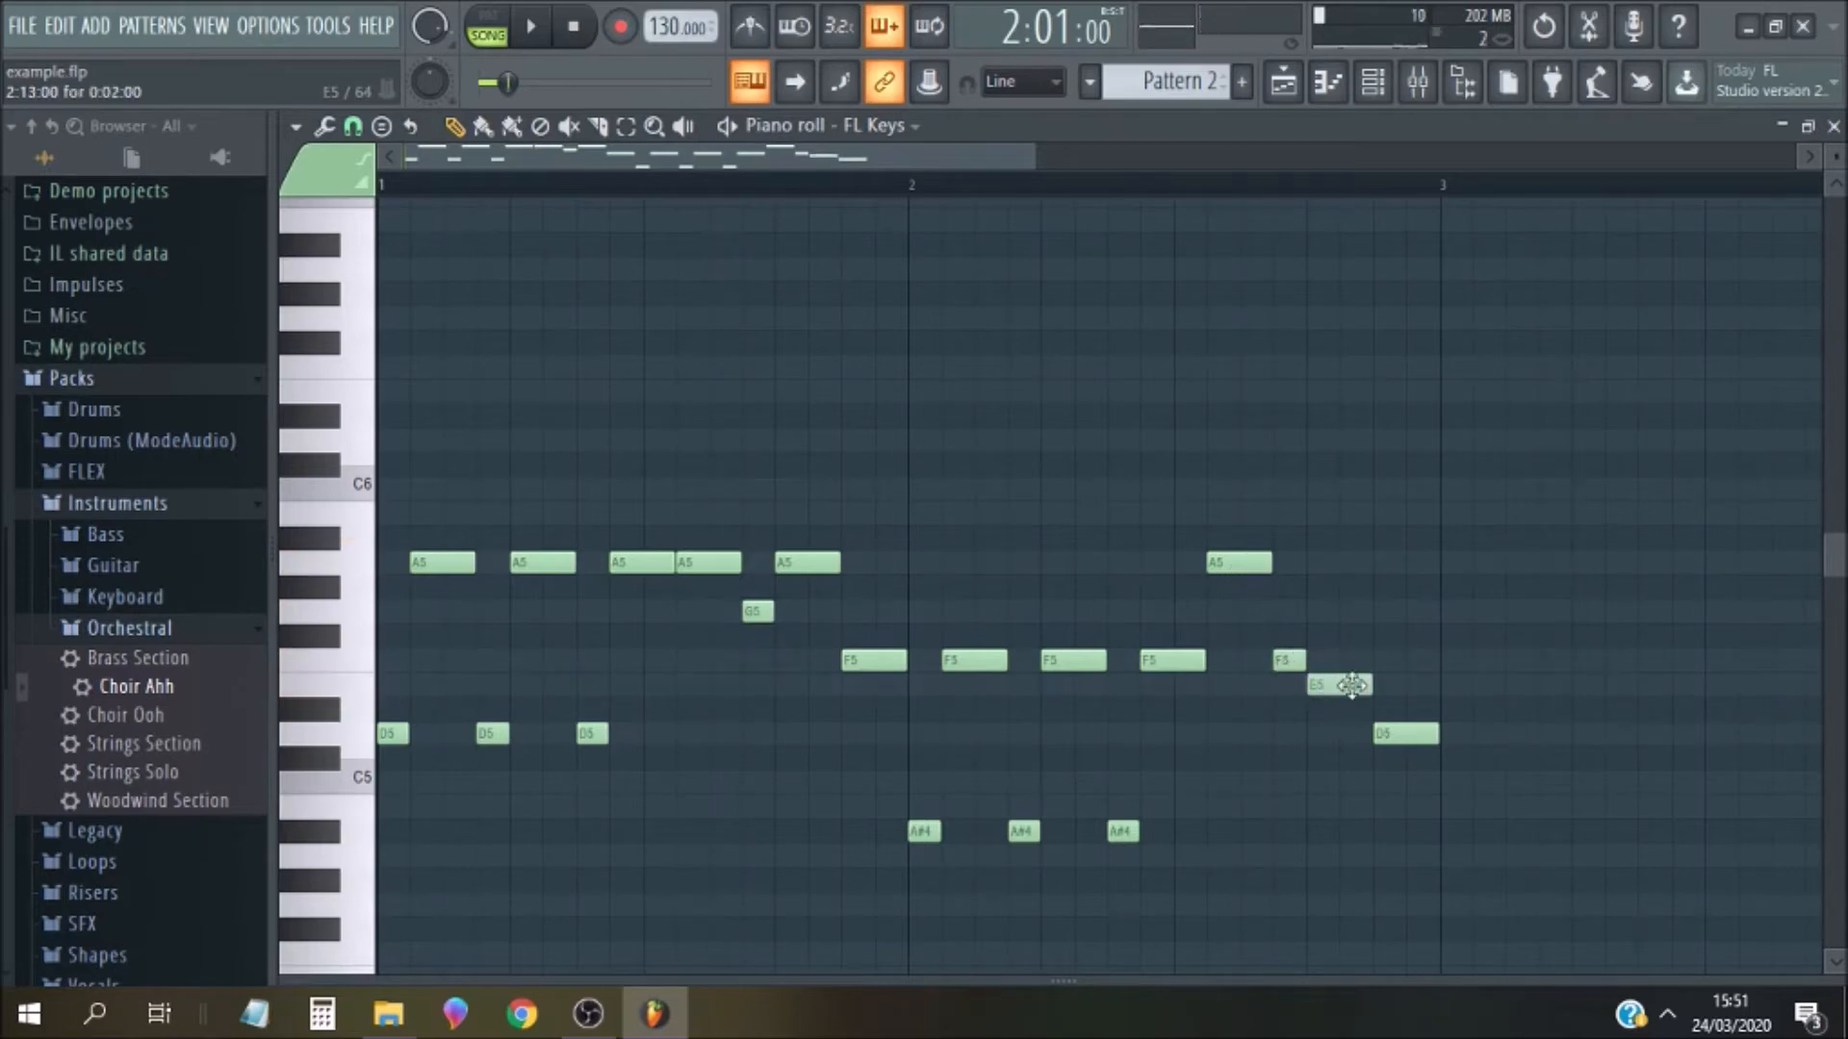
key(space)
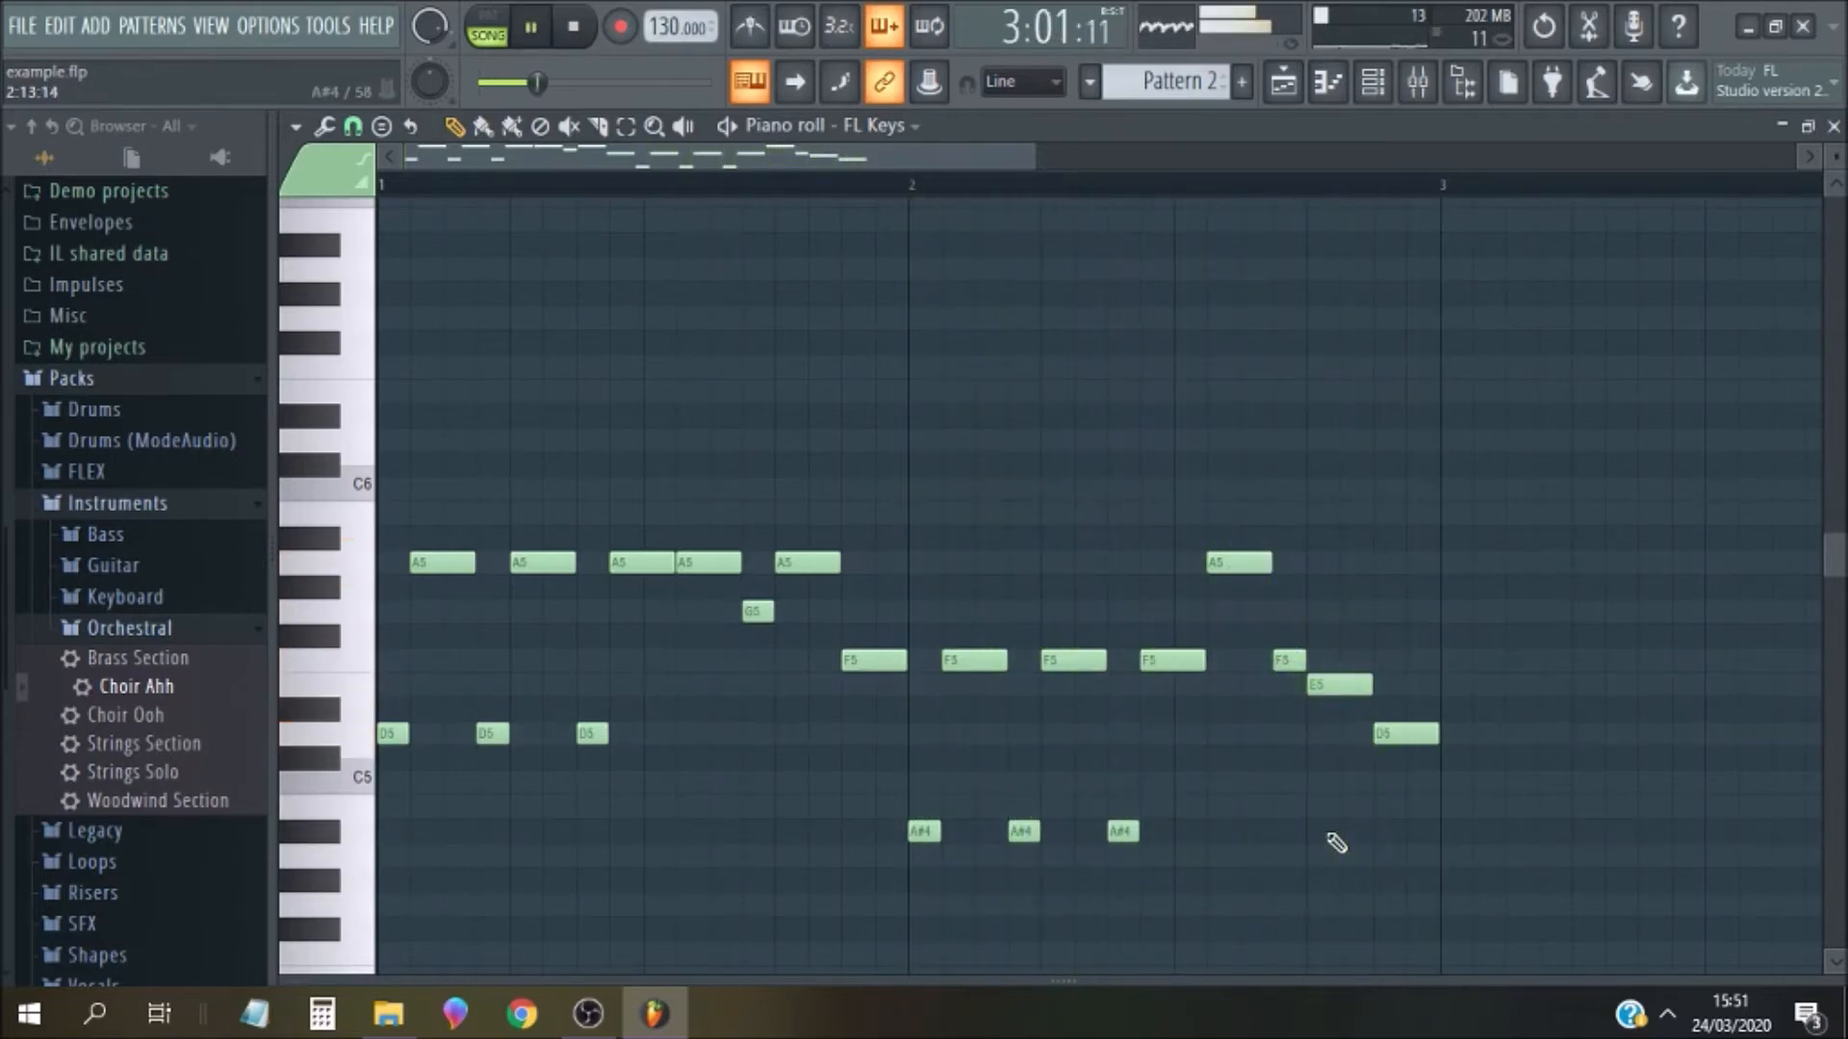
key(space)
key(space)
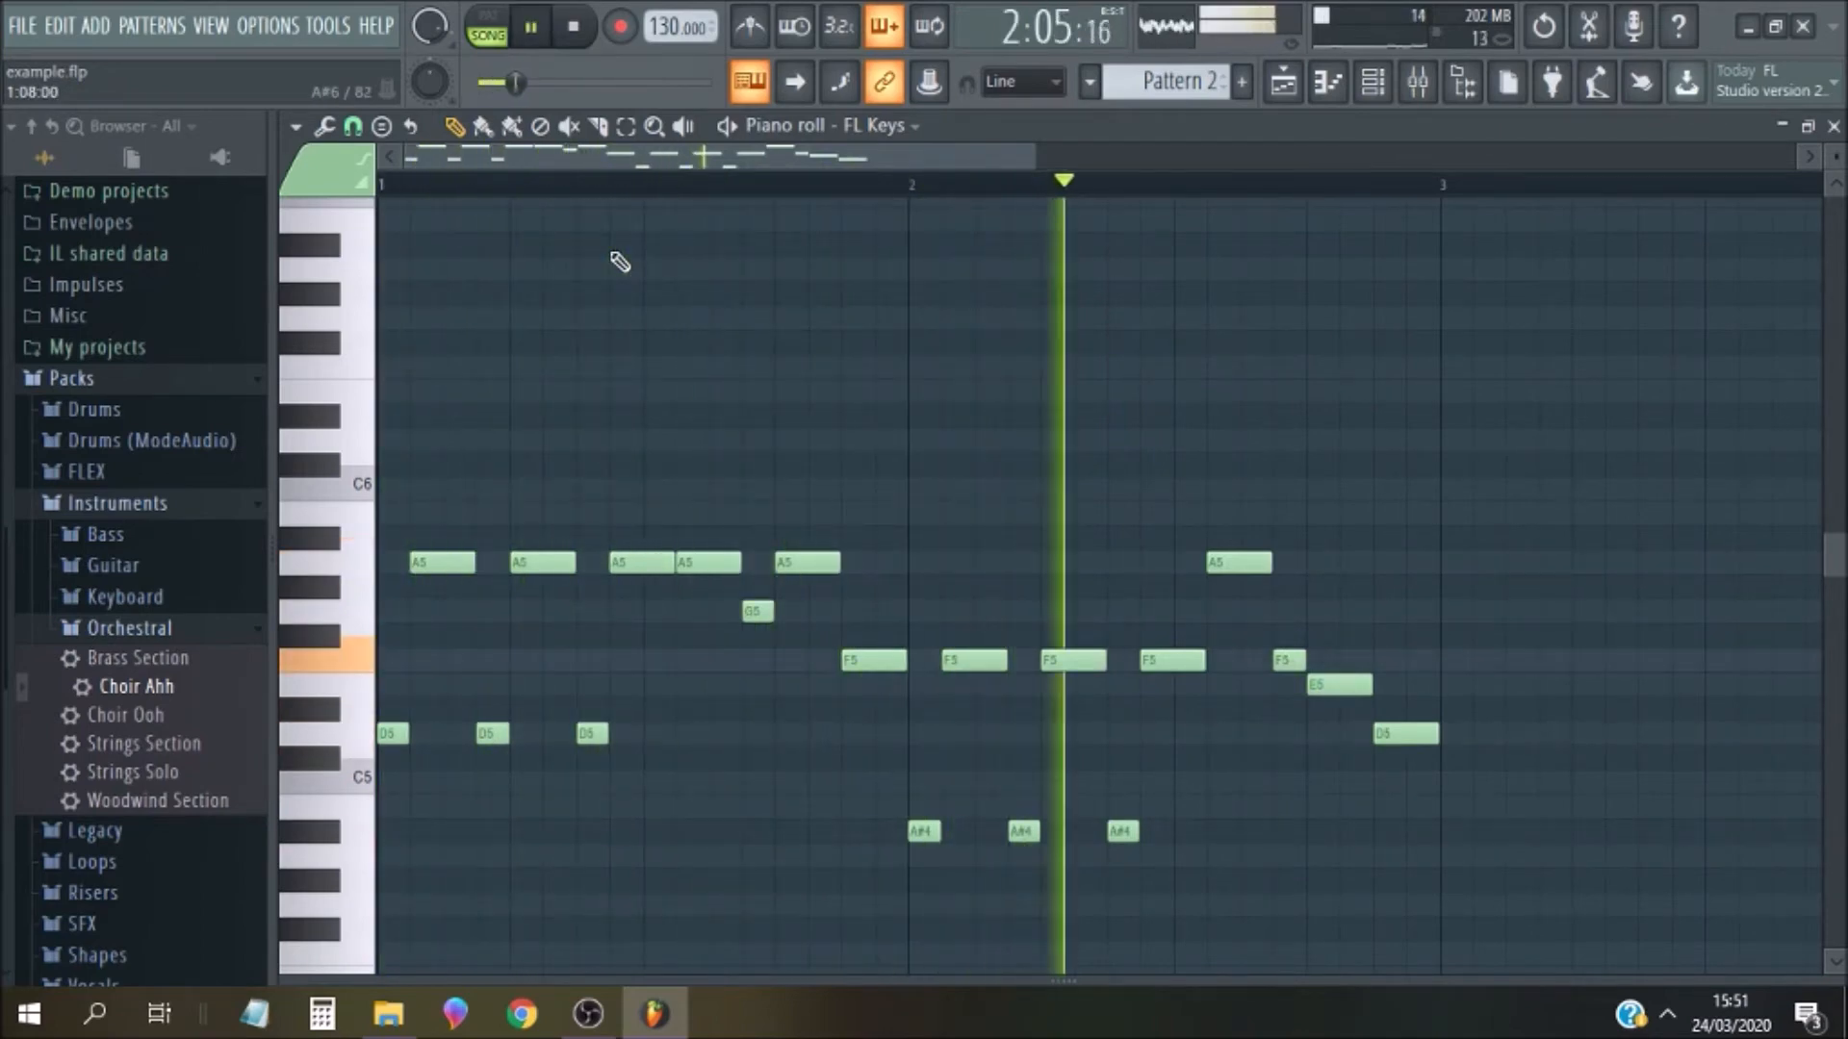
key(space)
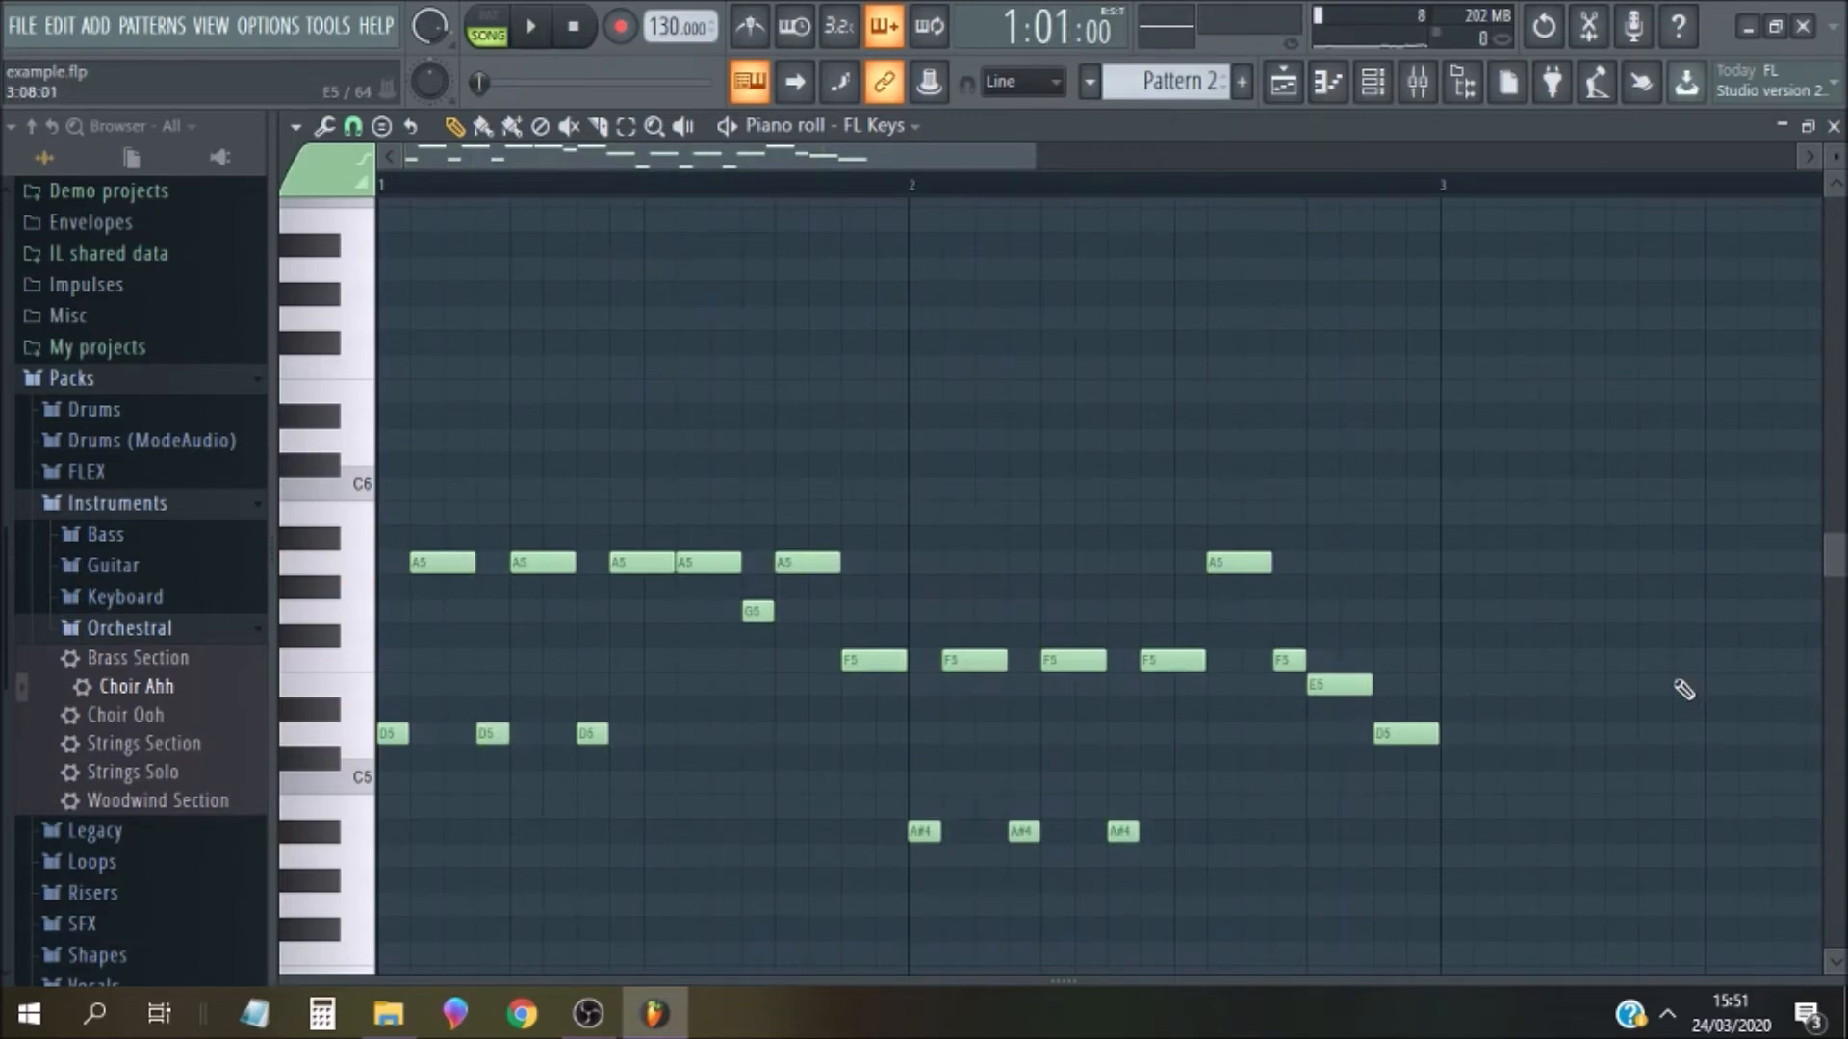
Set the playhead to the start of bar 2 and play the end of the melody back
click(927, 200)
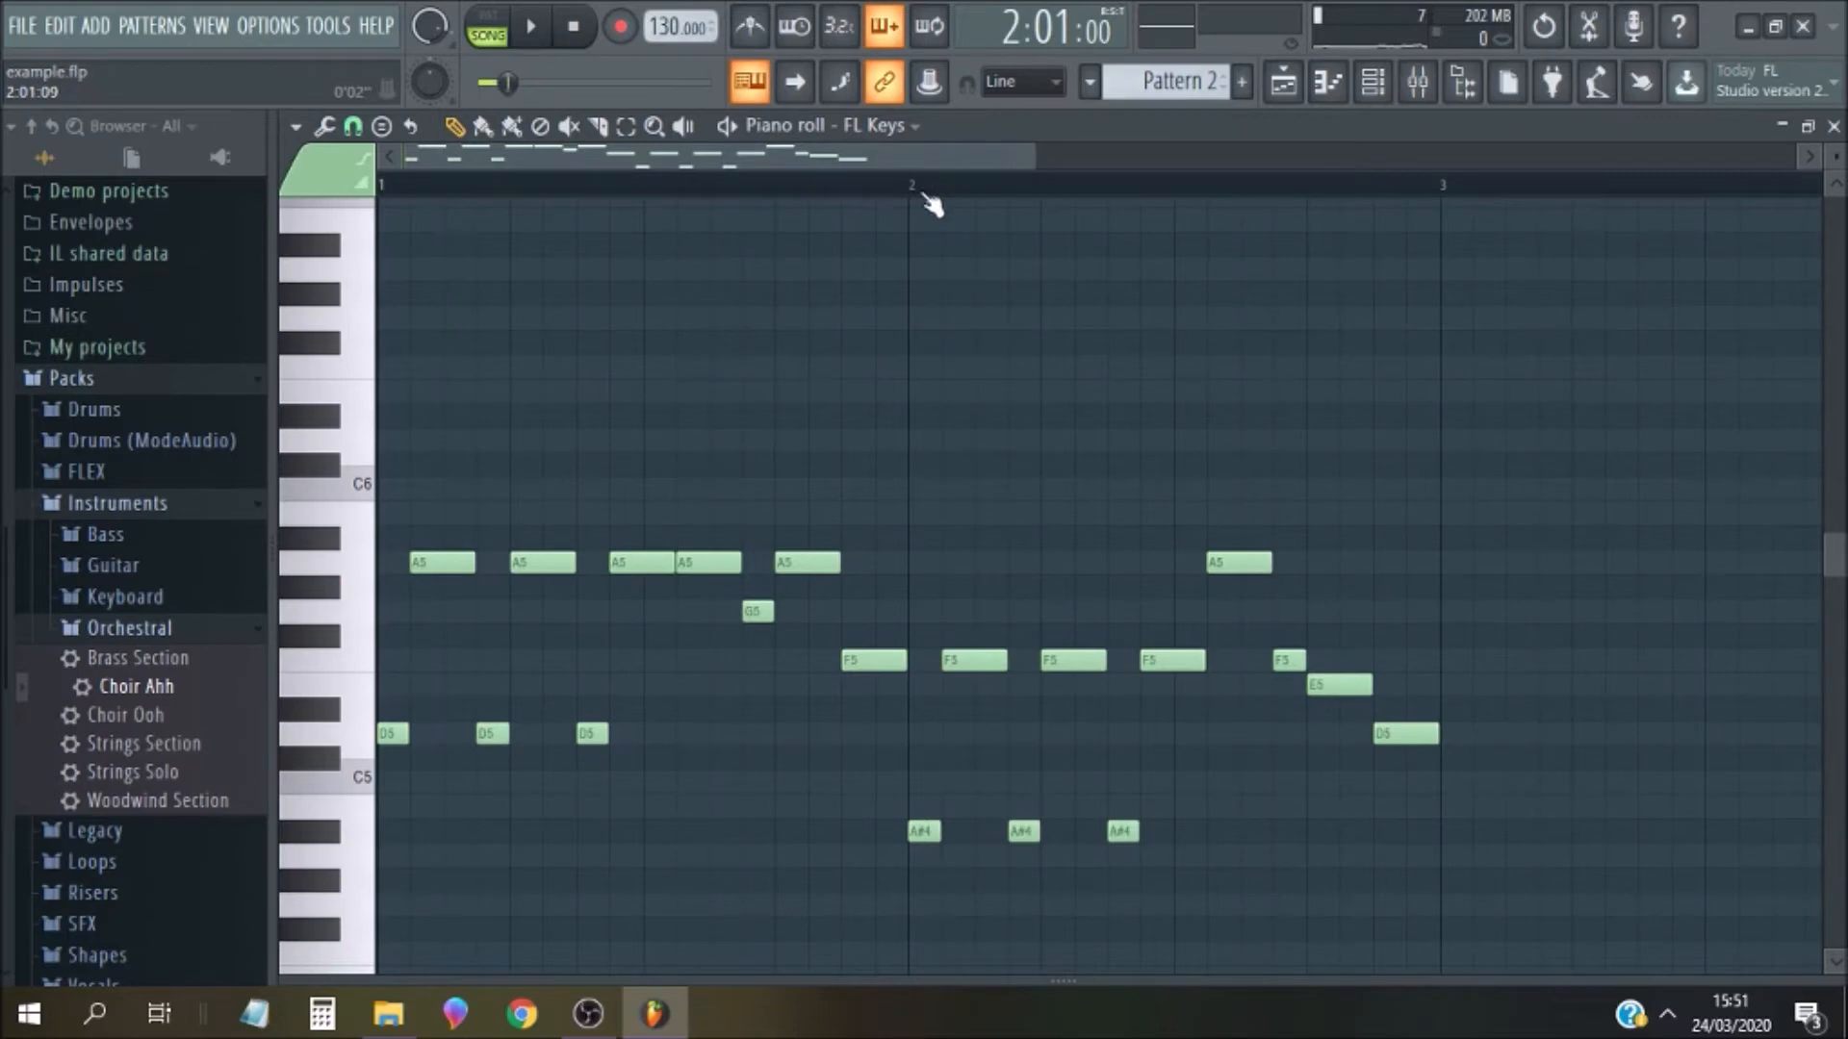
drag(887, 160, 1349, 890)
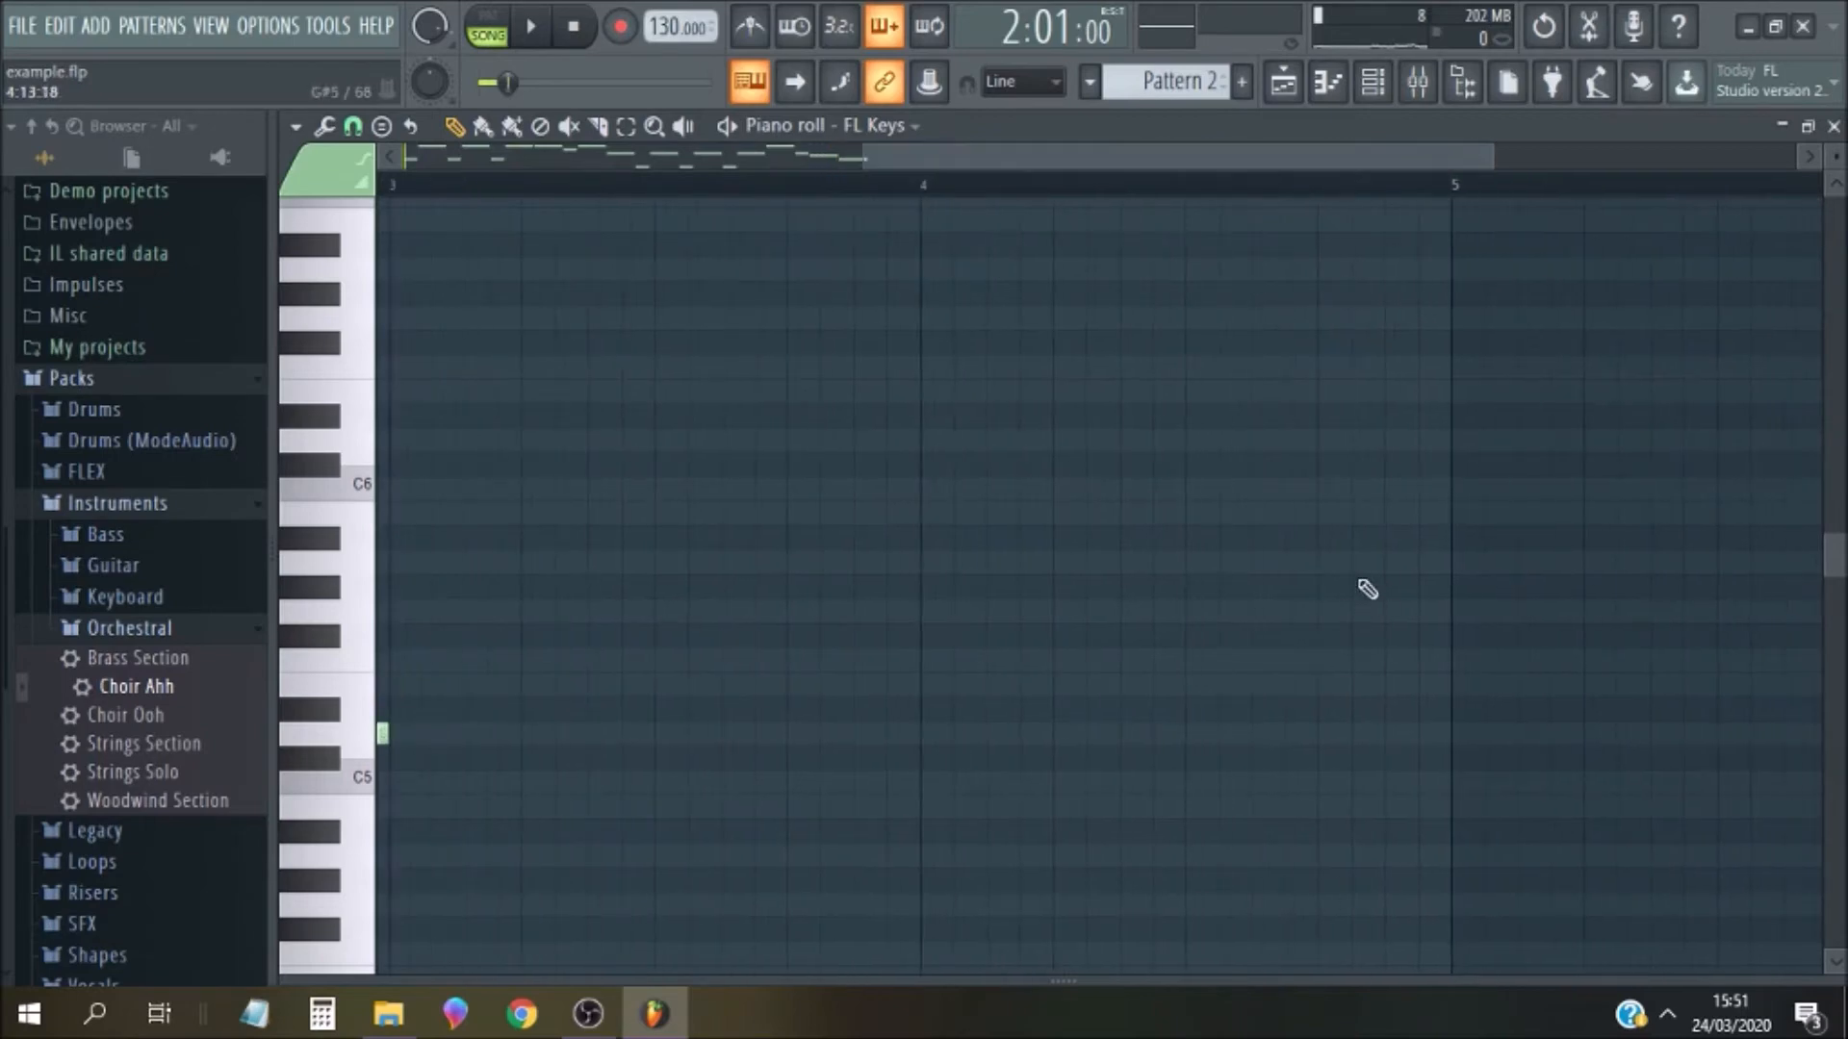
drag(1054, 158, 527, 171)
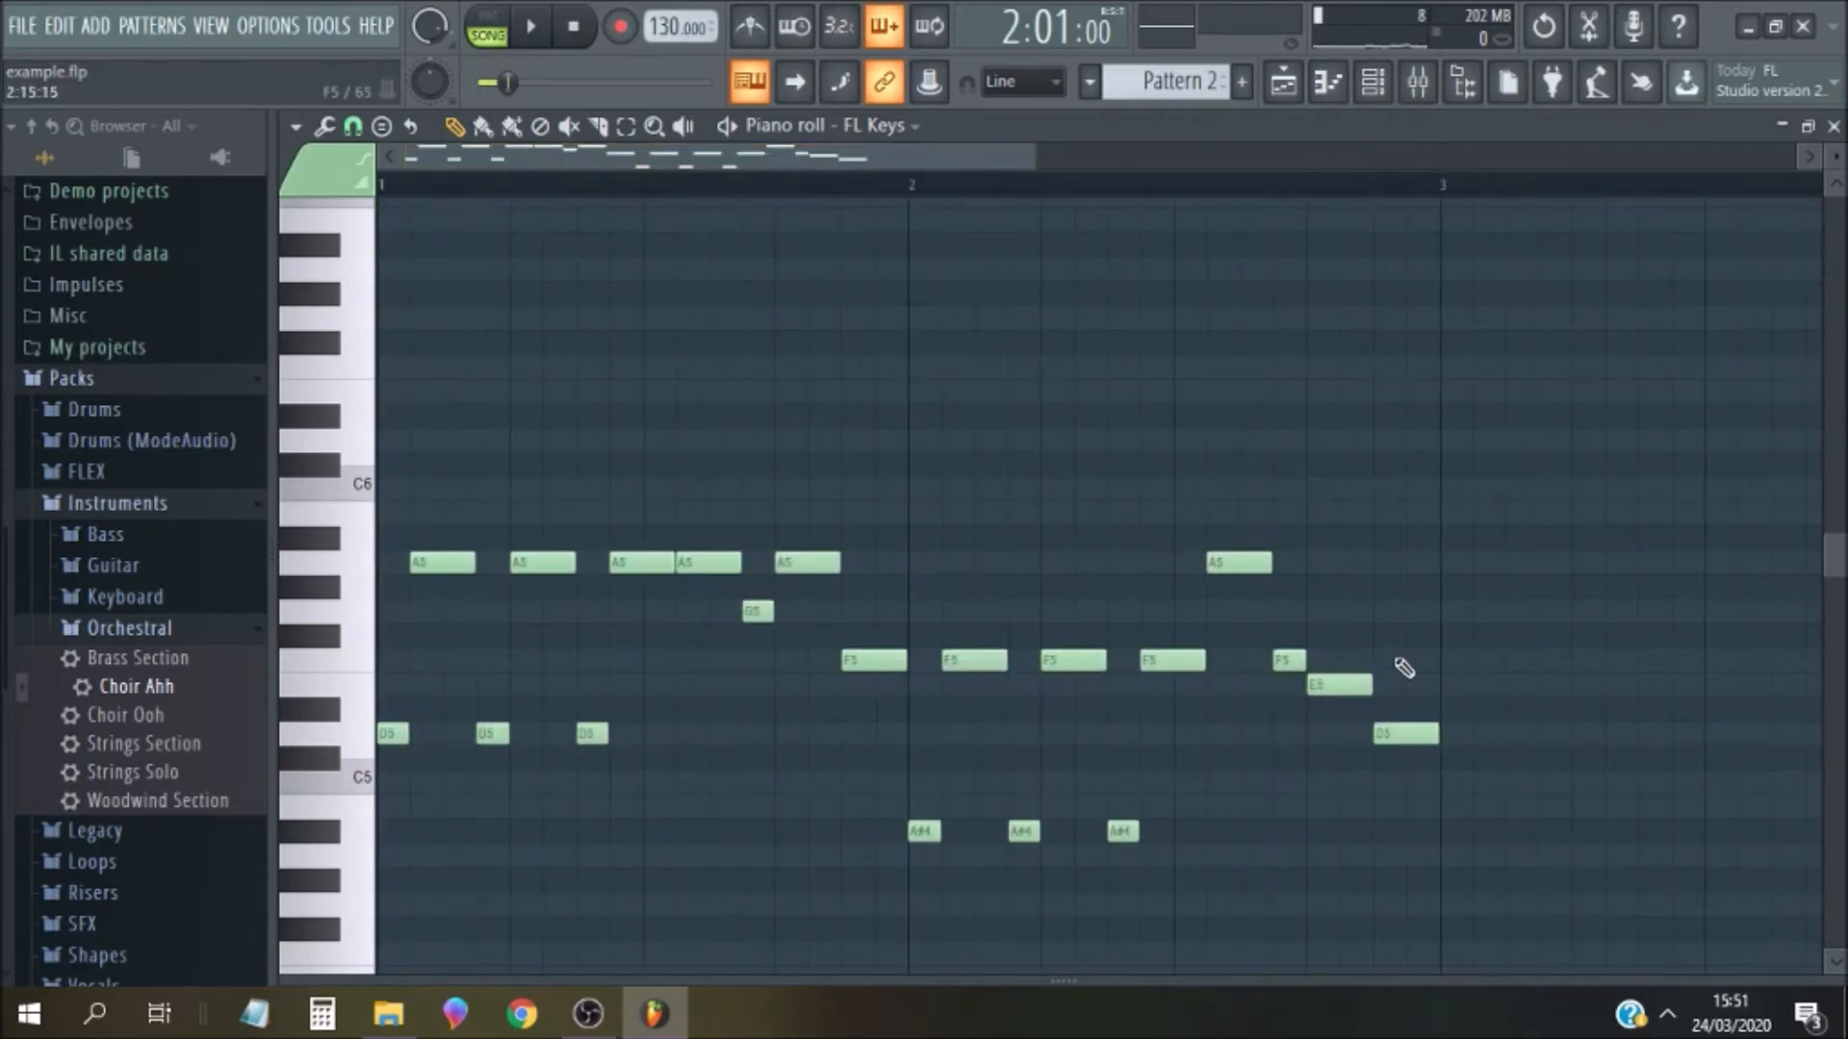
drag(768, 158, 831, 167)
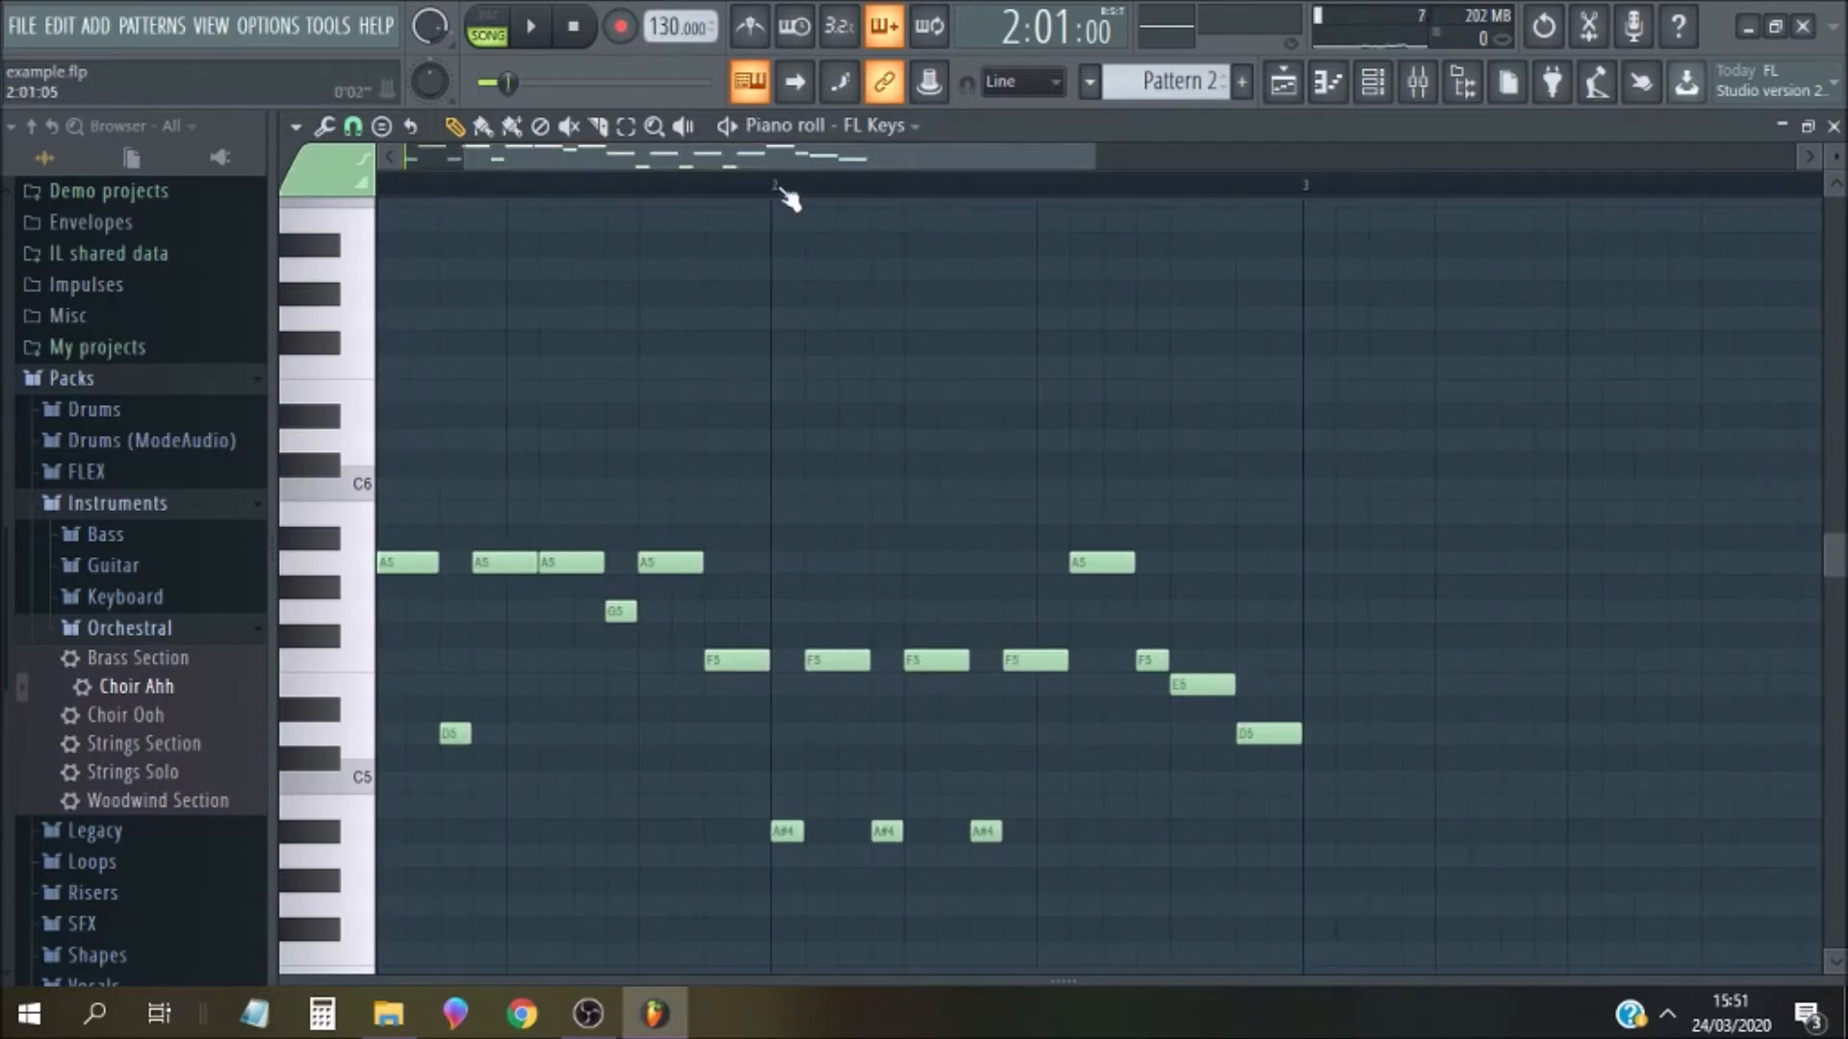
key(space)
key(space)
Replace the two-step E5 near the end of bar 2 with a two-step G5, and play bar 2 back
click(1182, 611)
drag(1198, 611, 1234, 611)
right_click(1230, 686)
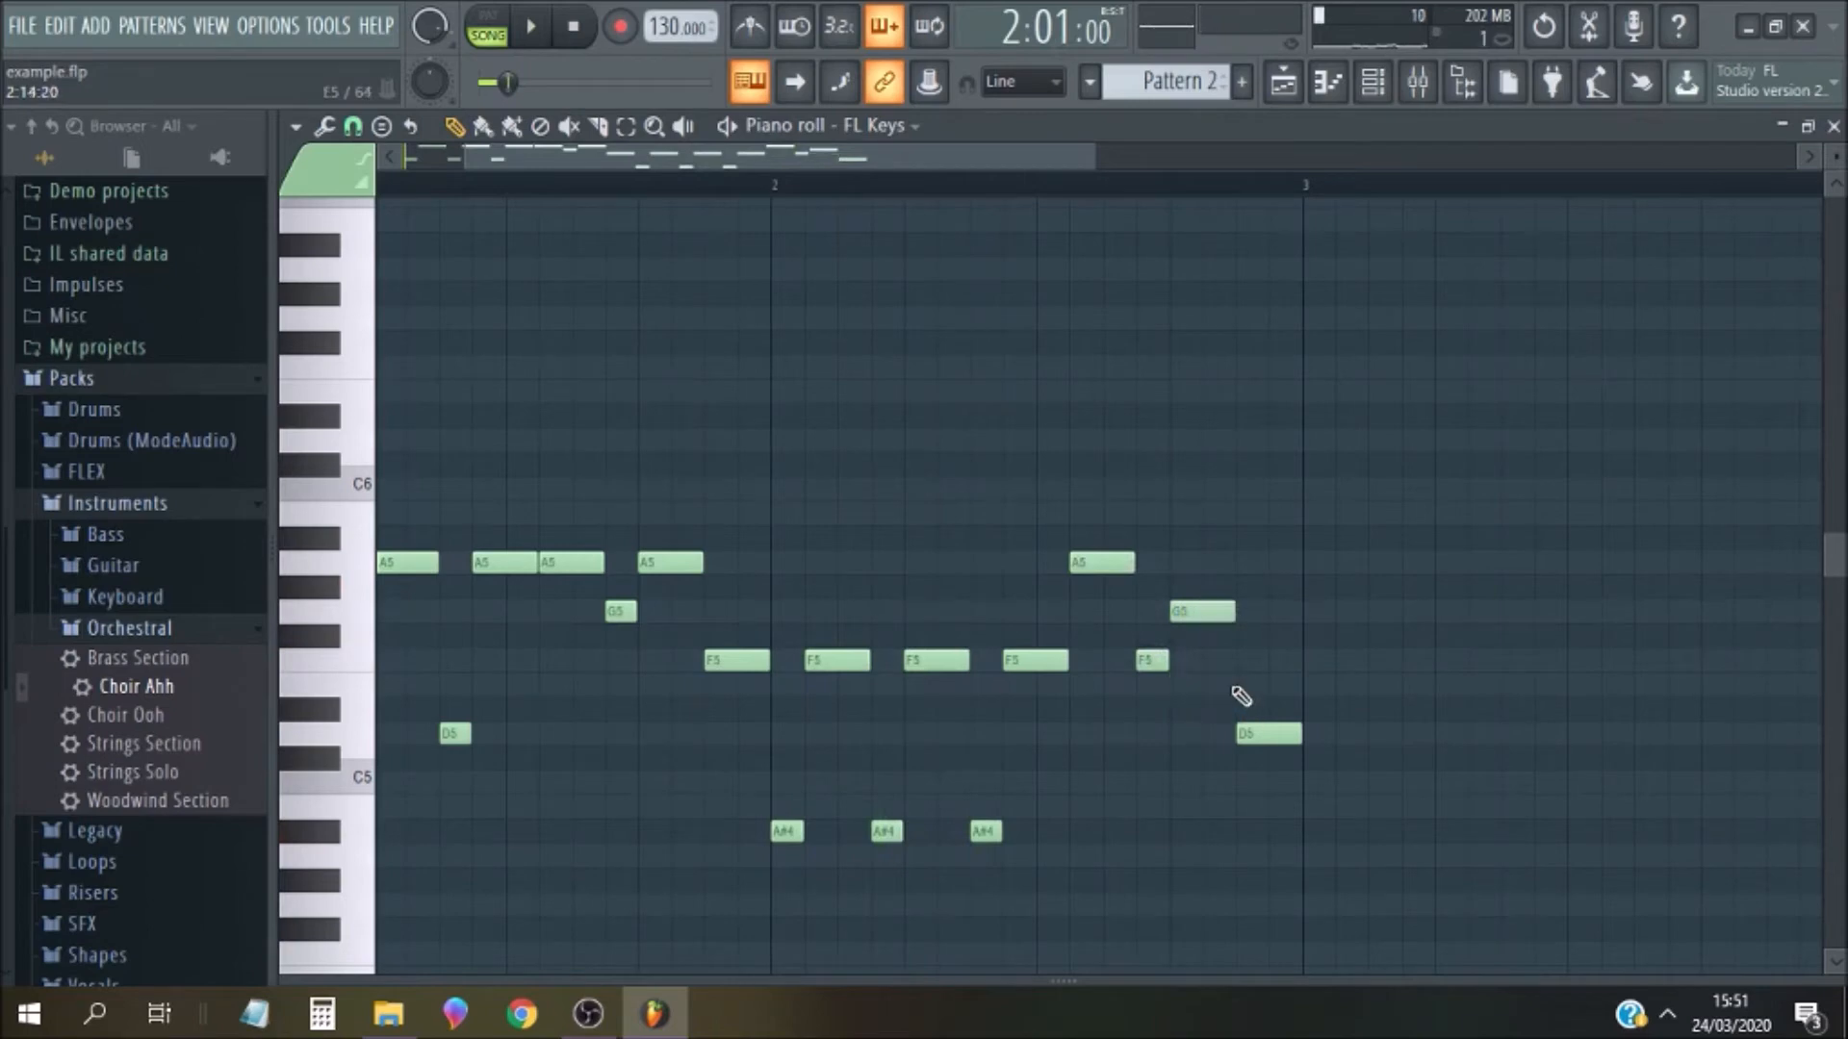
key(space)
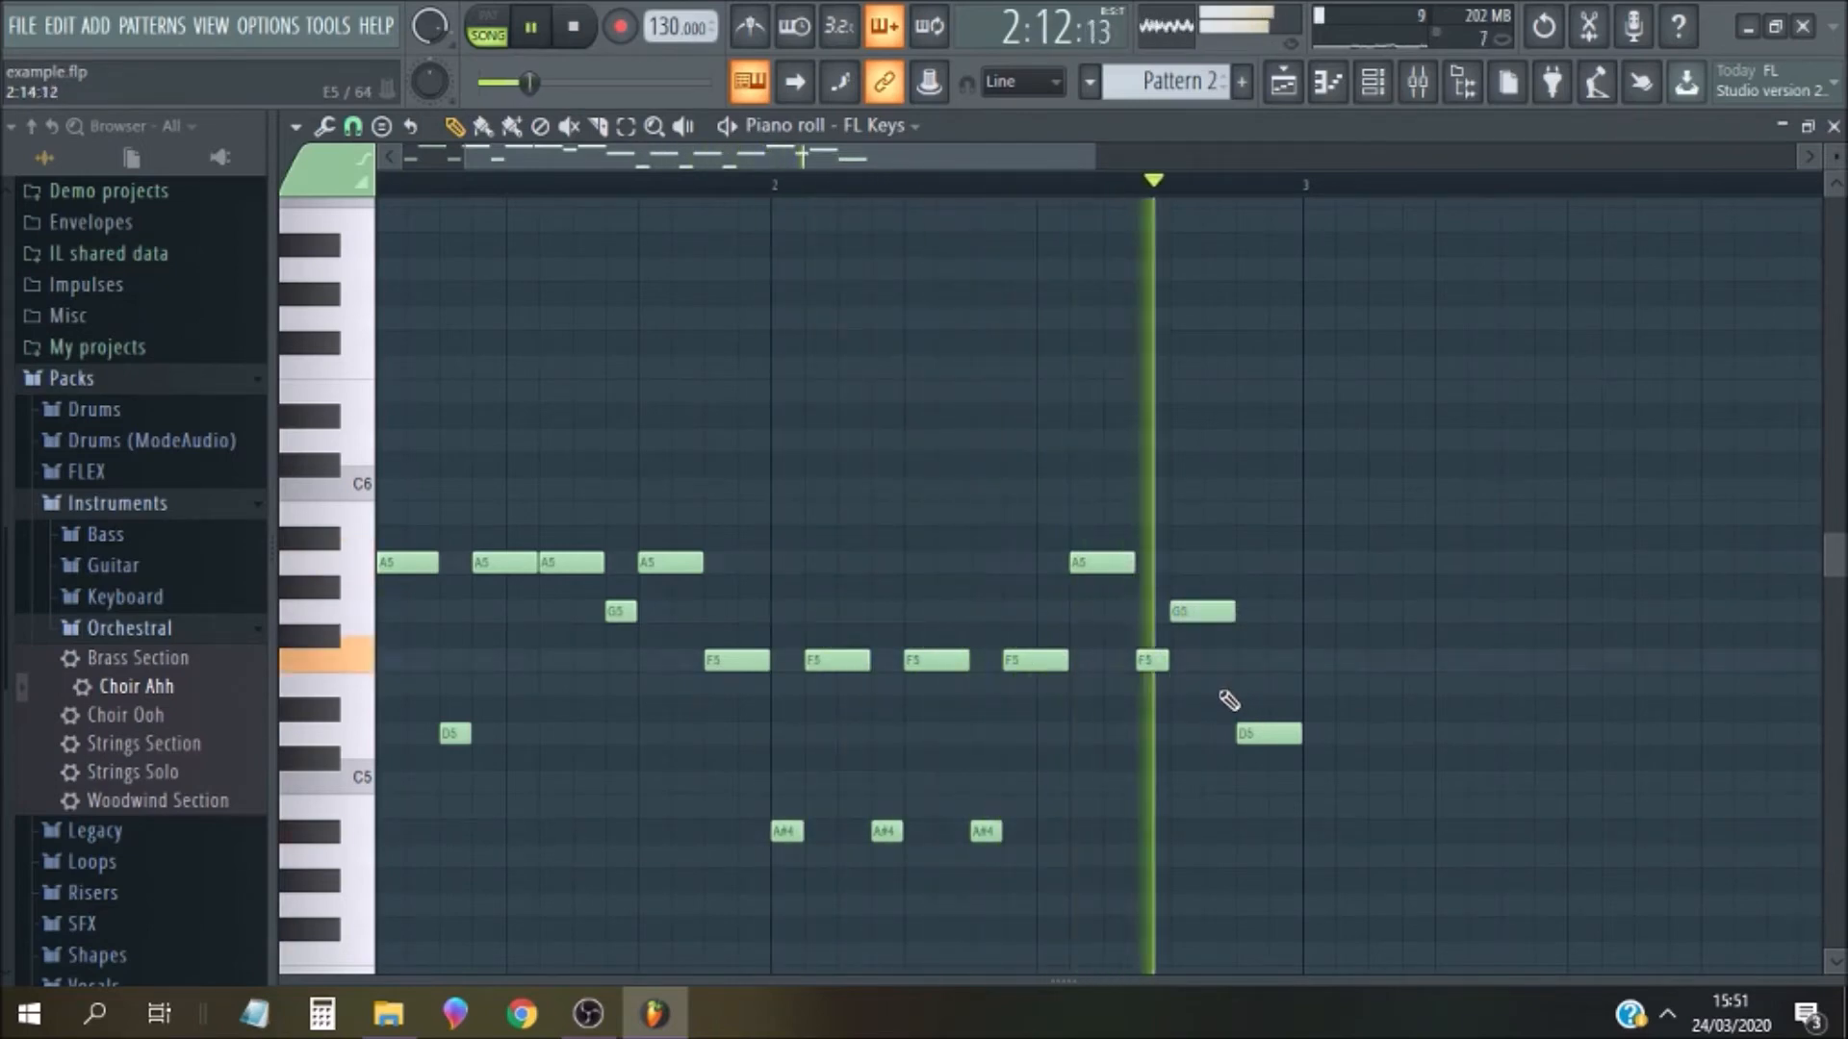
key(space)
Replace the final D5 of bar 2 with a two-step E5 and play bar 2 back
right_click(1264, 737)
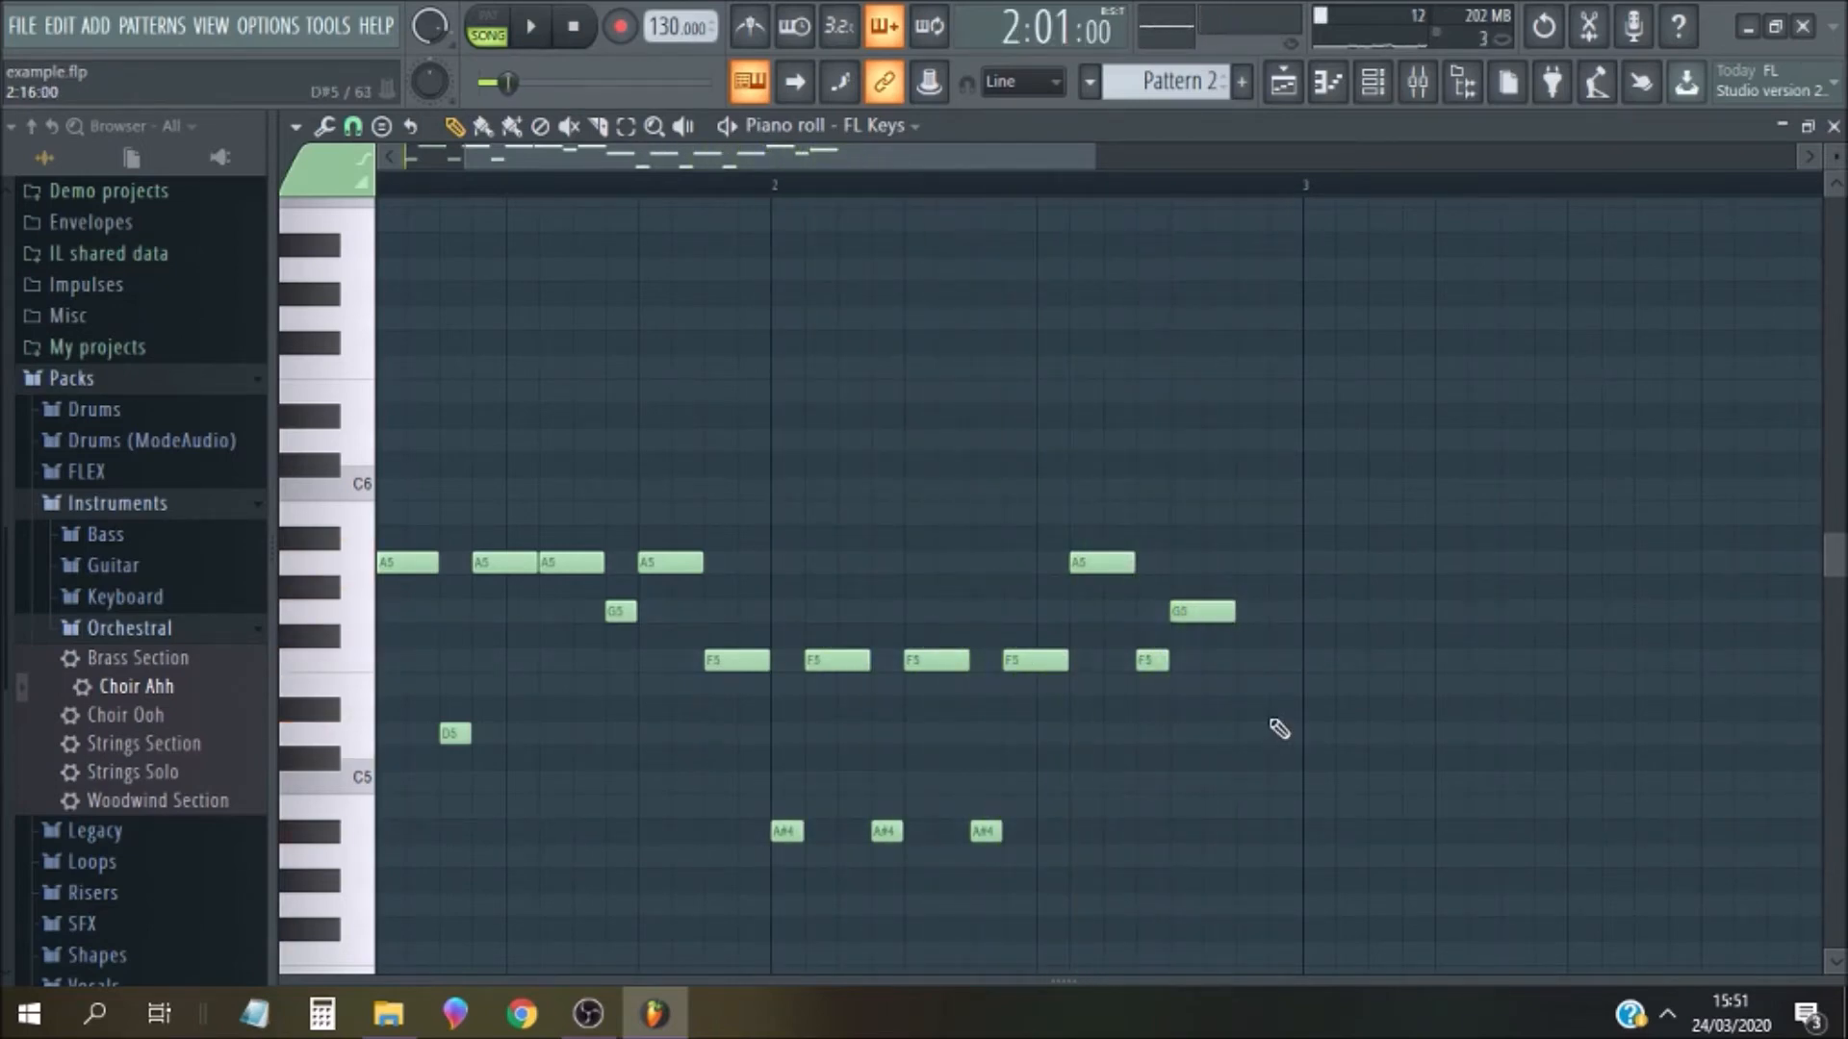
click(1268, 685)
key(space)
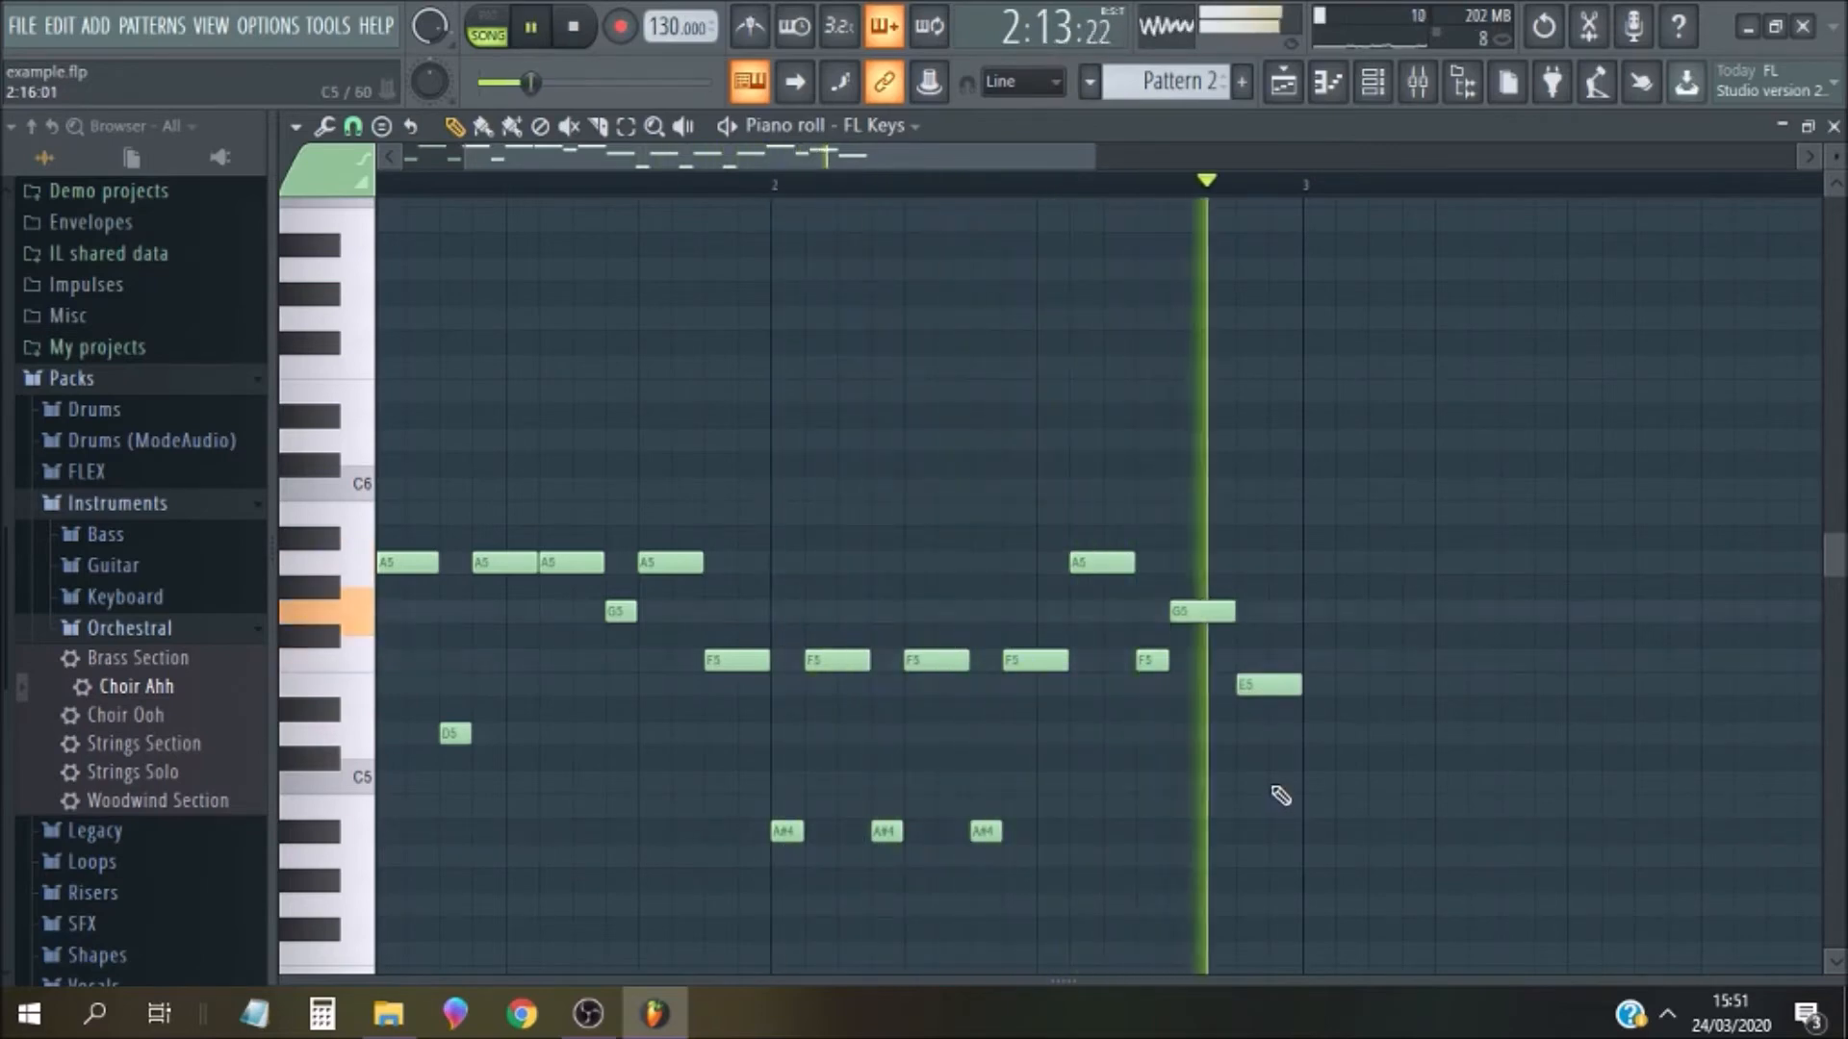
Replace the final E5 of bar 2 with a two-step F5, and play back bar 2 and the whole melody
right_click(1267, 685)
click(1246, 660)
key(space)
key(space)
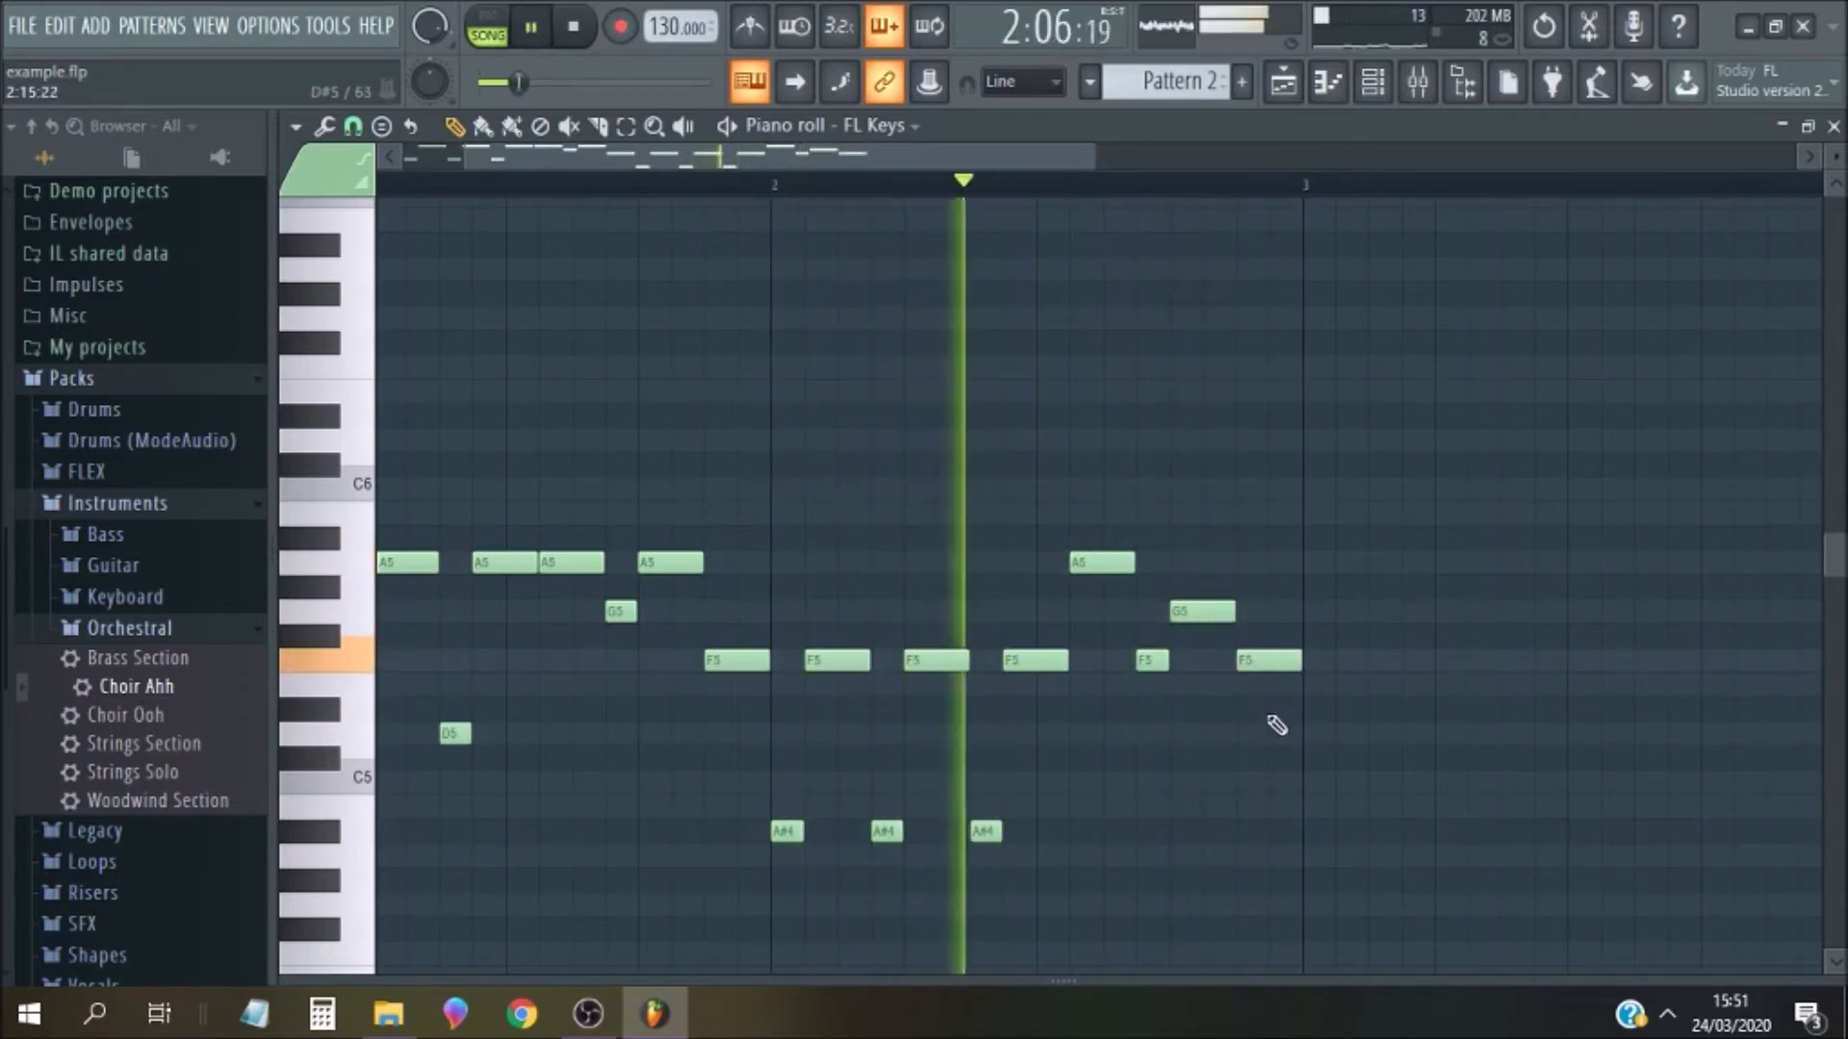
key(space)
key(space)
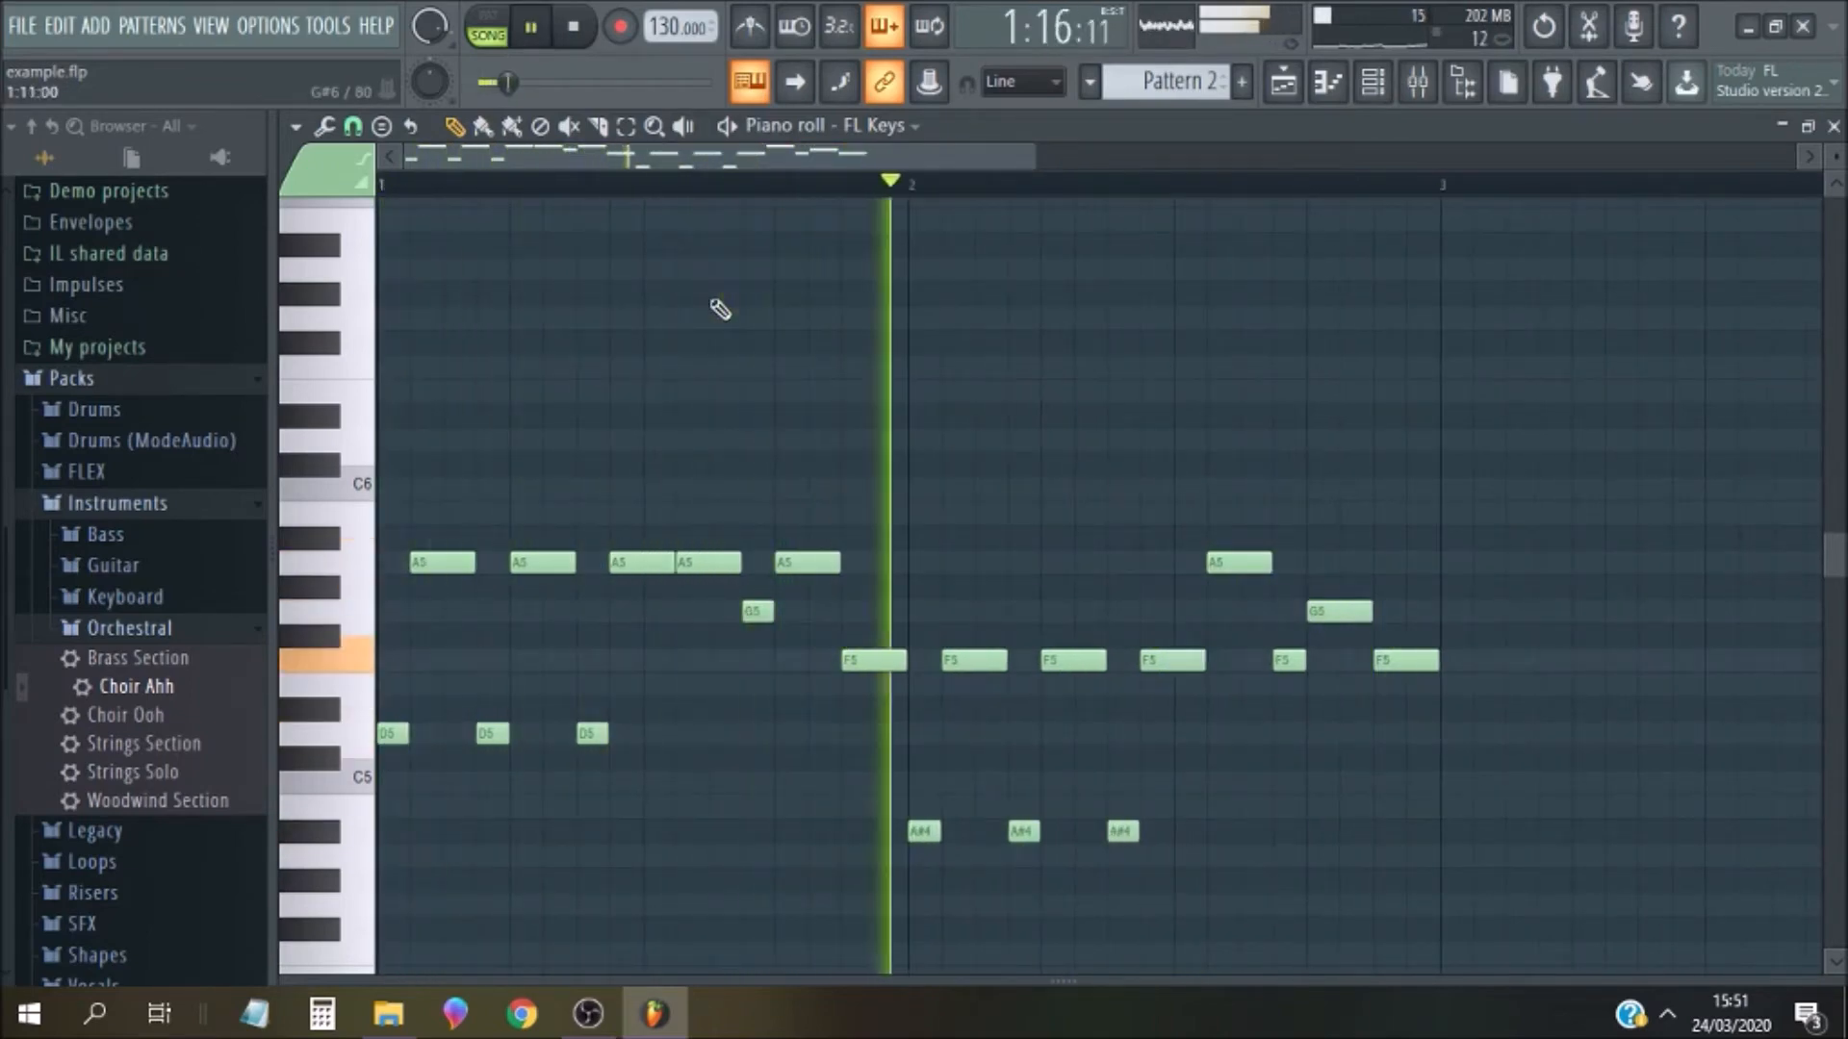
key(space)
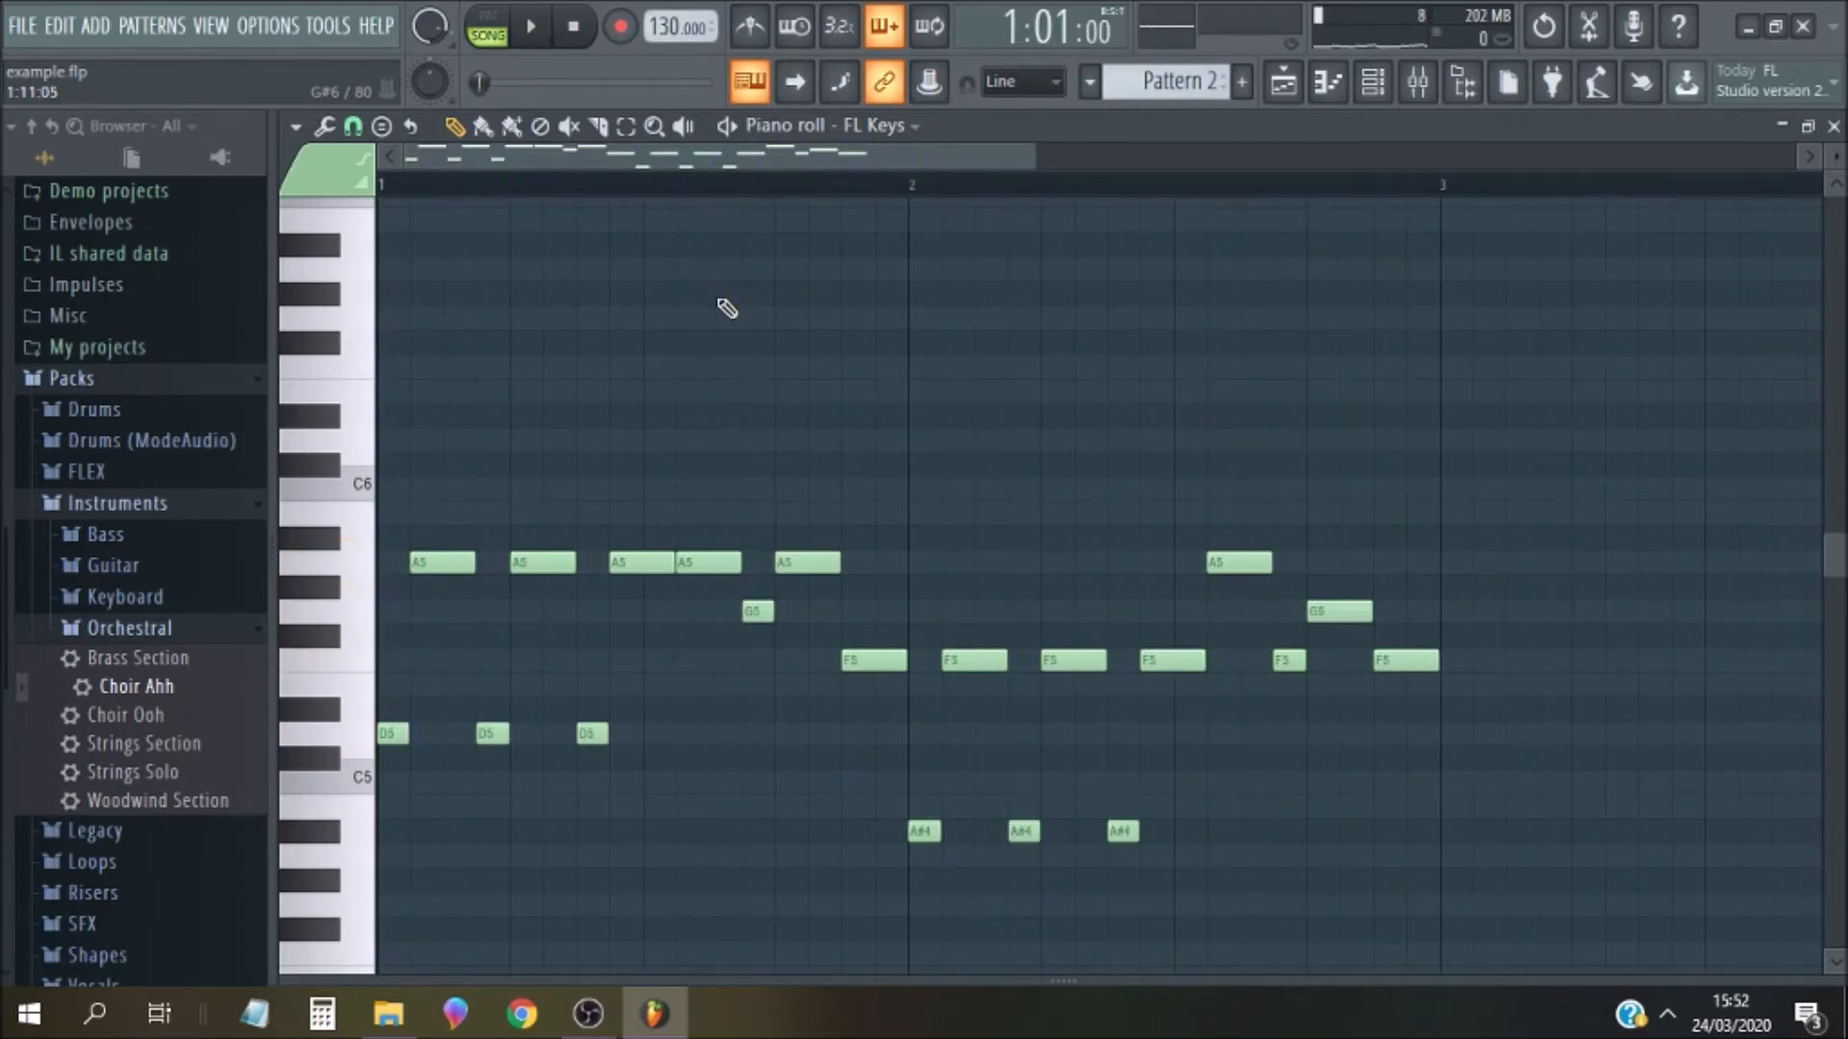
Play back the end of the melody from the tenth step of bar 2
drag(772, 153, 792, 148)
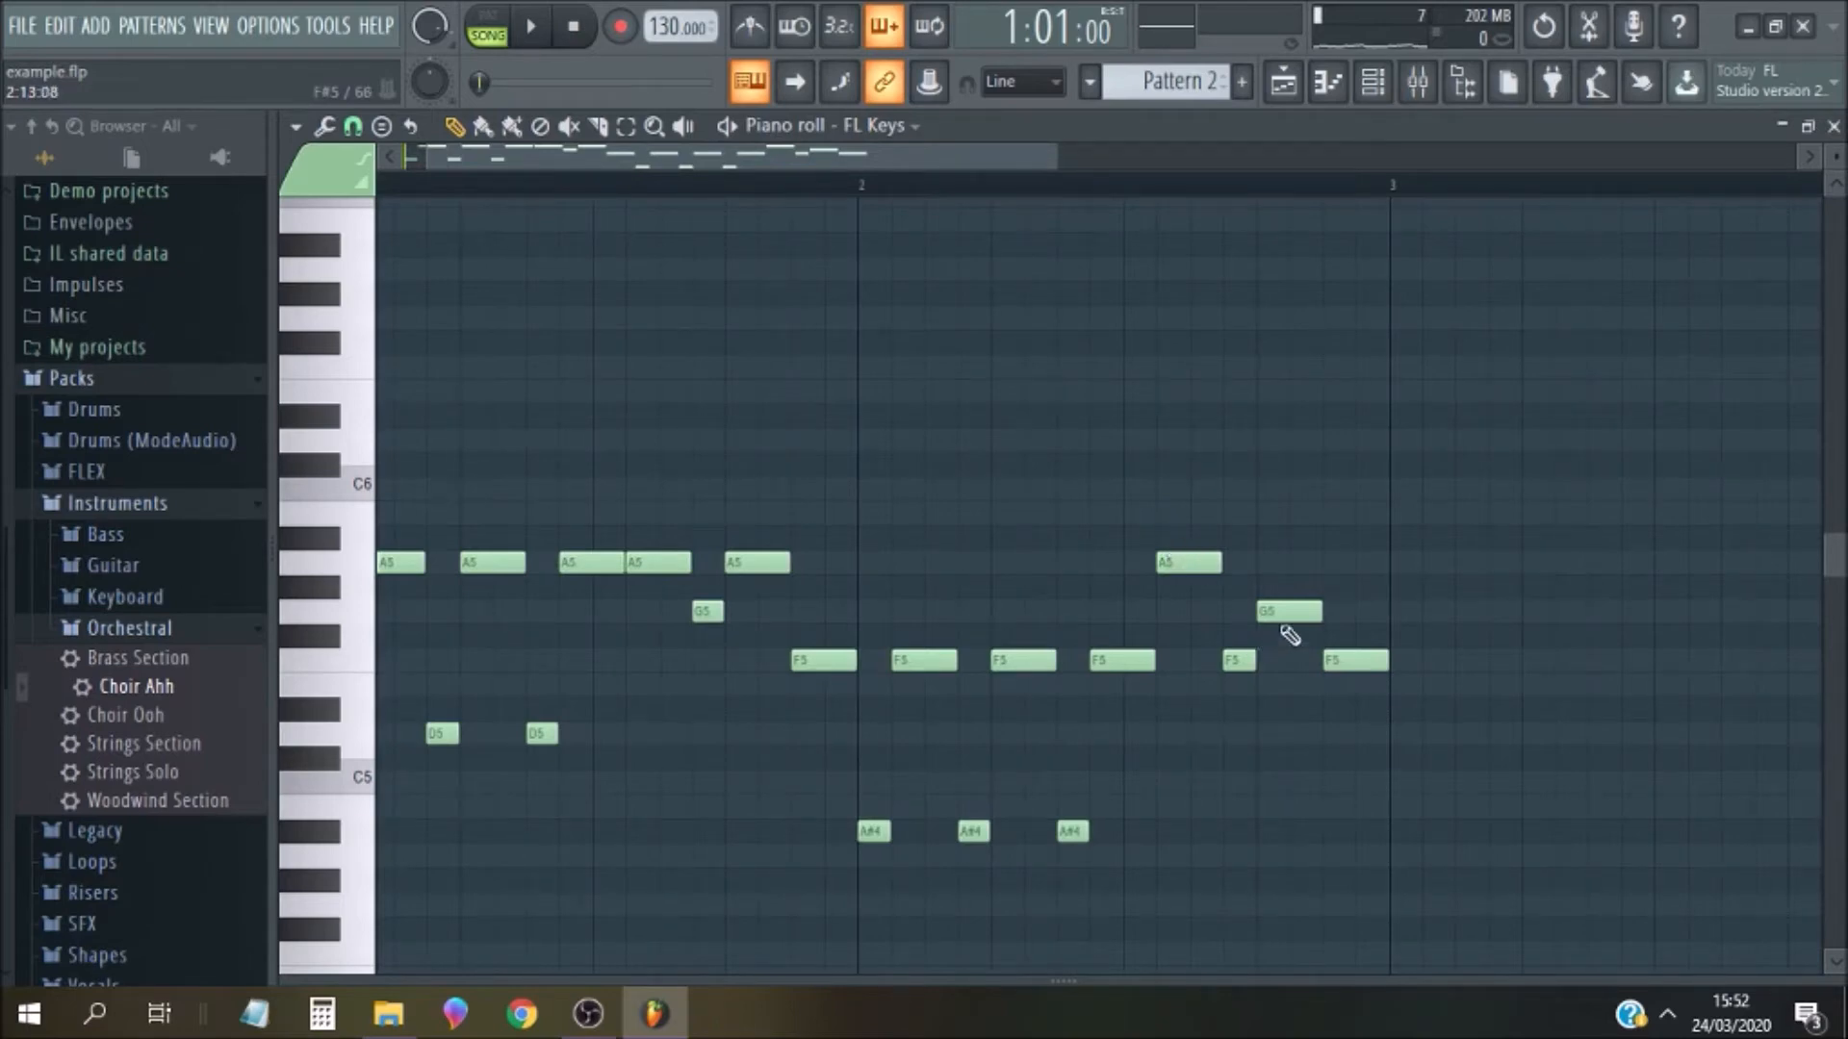
click(1178, 188)
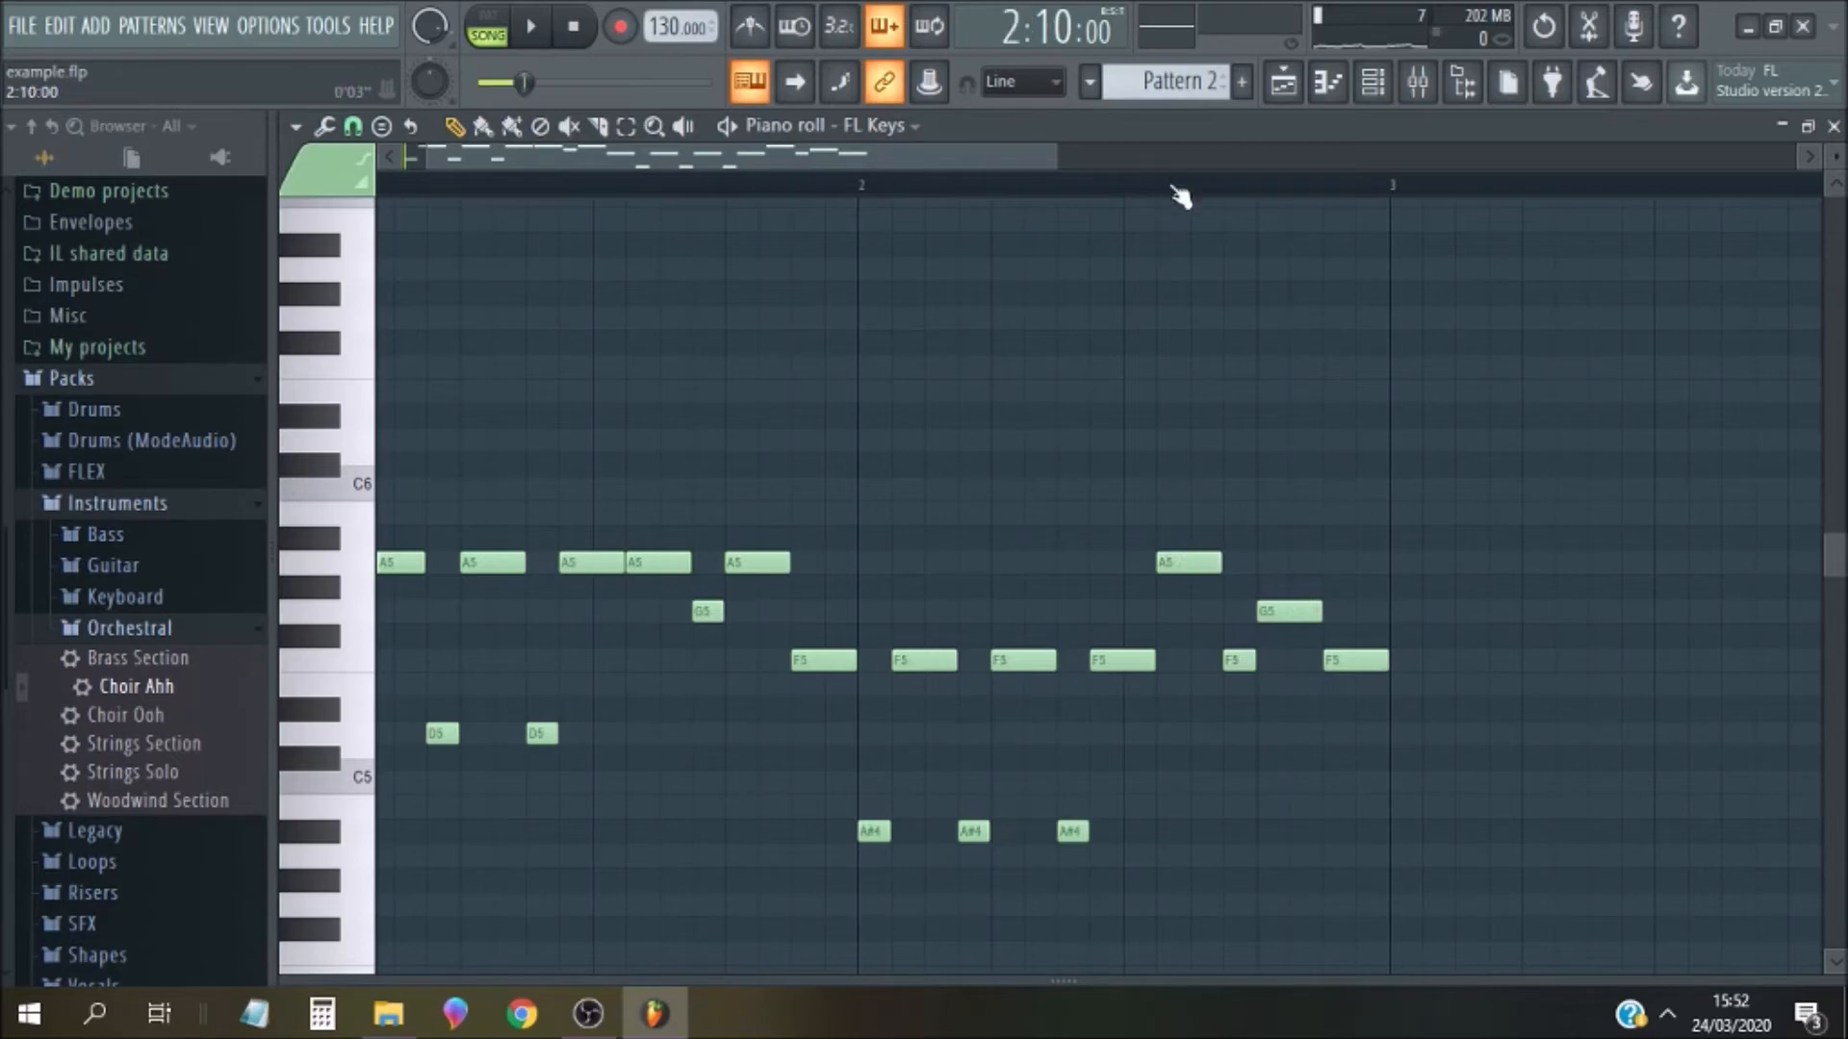
key(space)
key(space)
key(space)
key(space)
drag(826, 158, 783, 157)
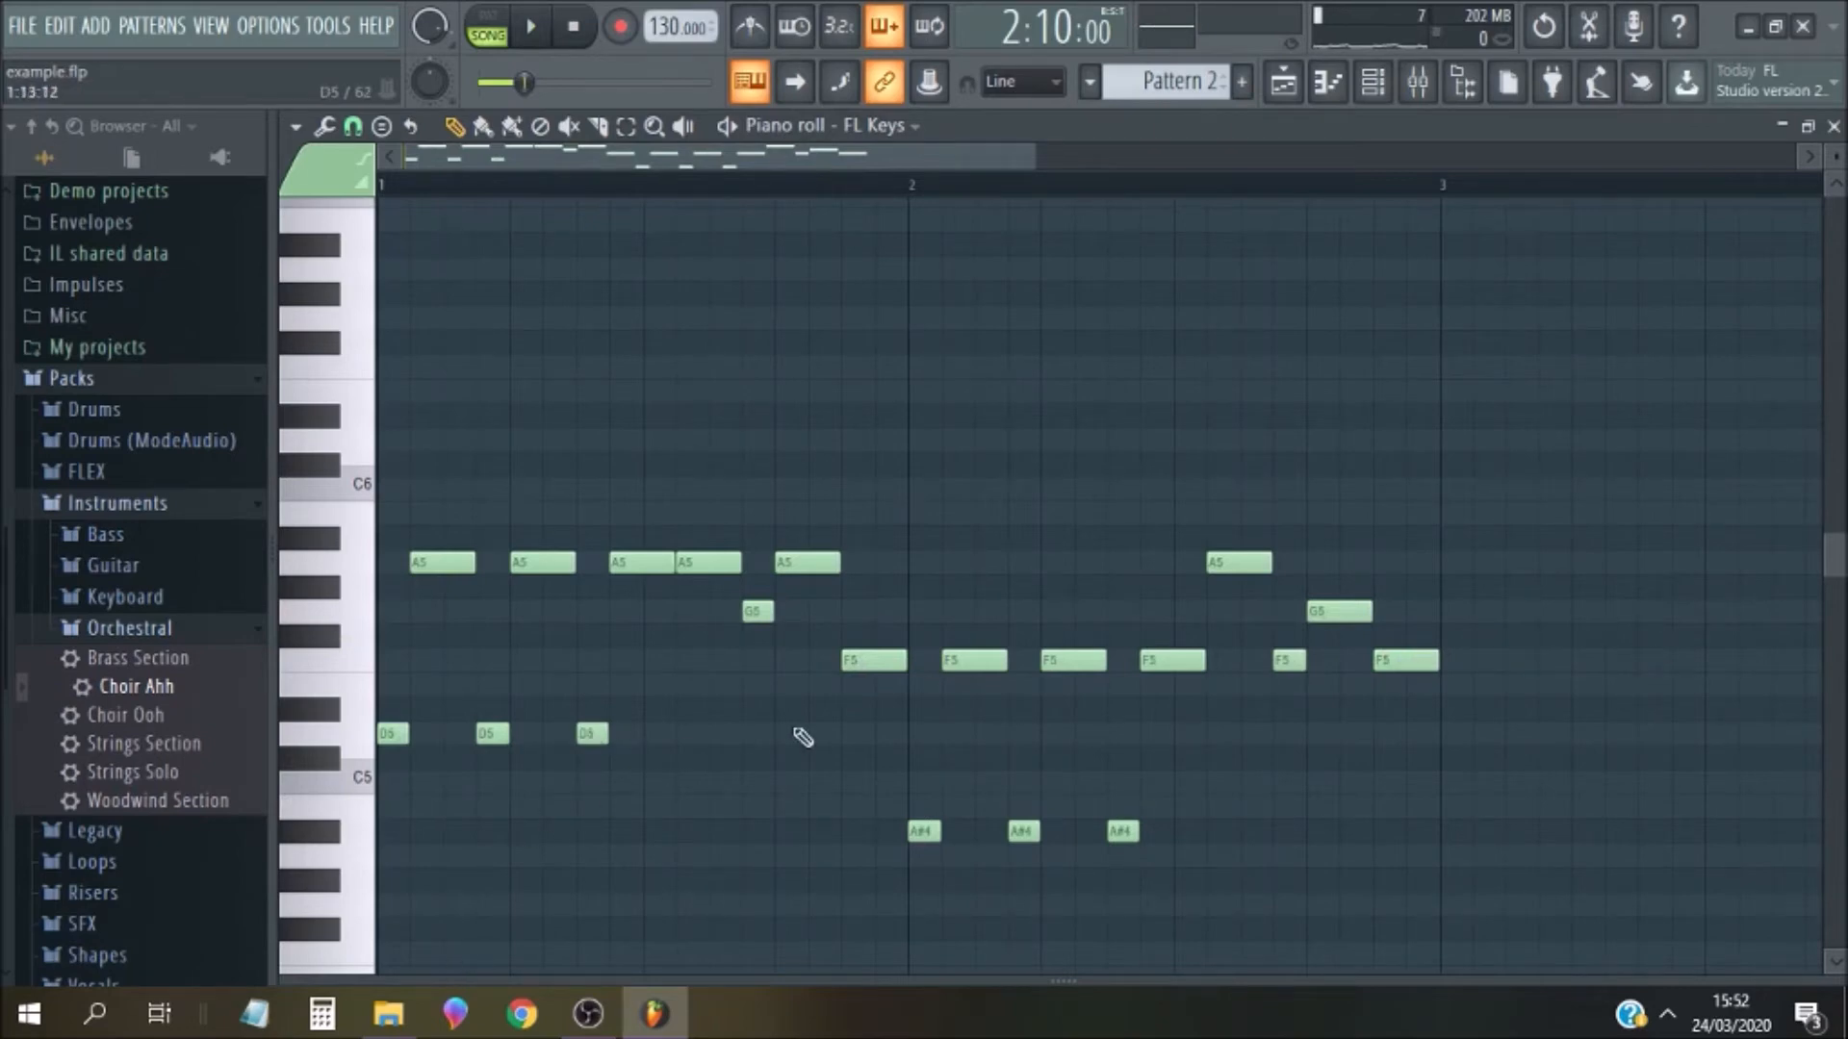
Raise the last two notes of bar 2 to A5 and G5, and play back from the start of bar 2
drag(1397, 660, 1386, 623)
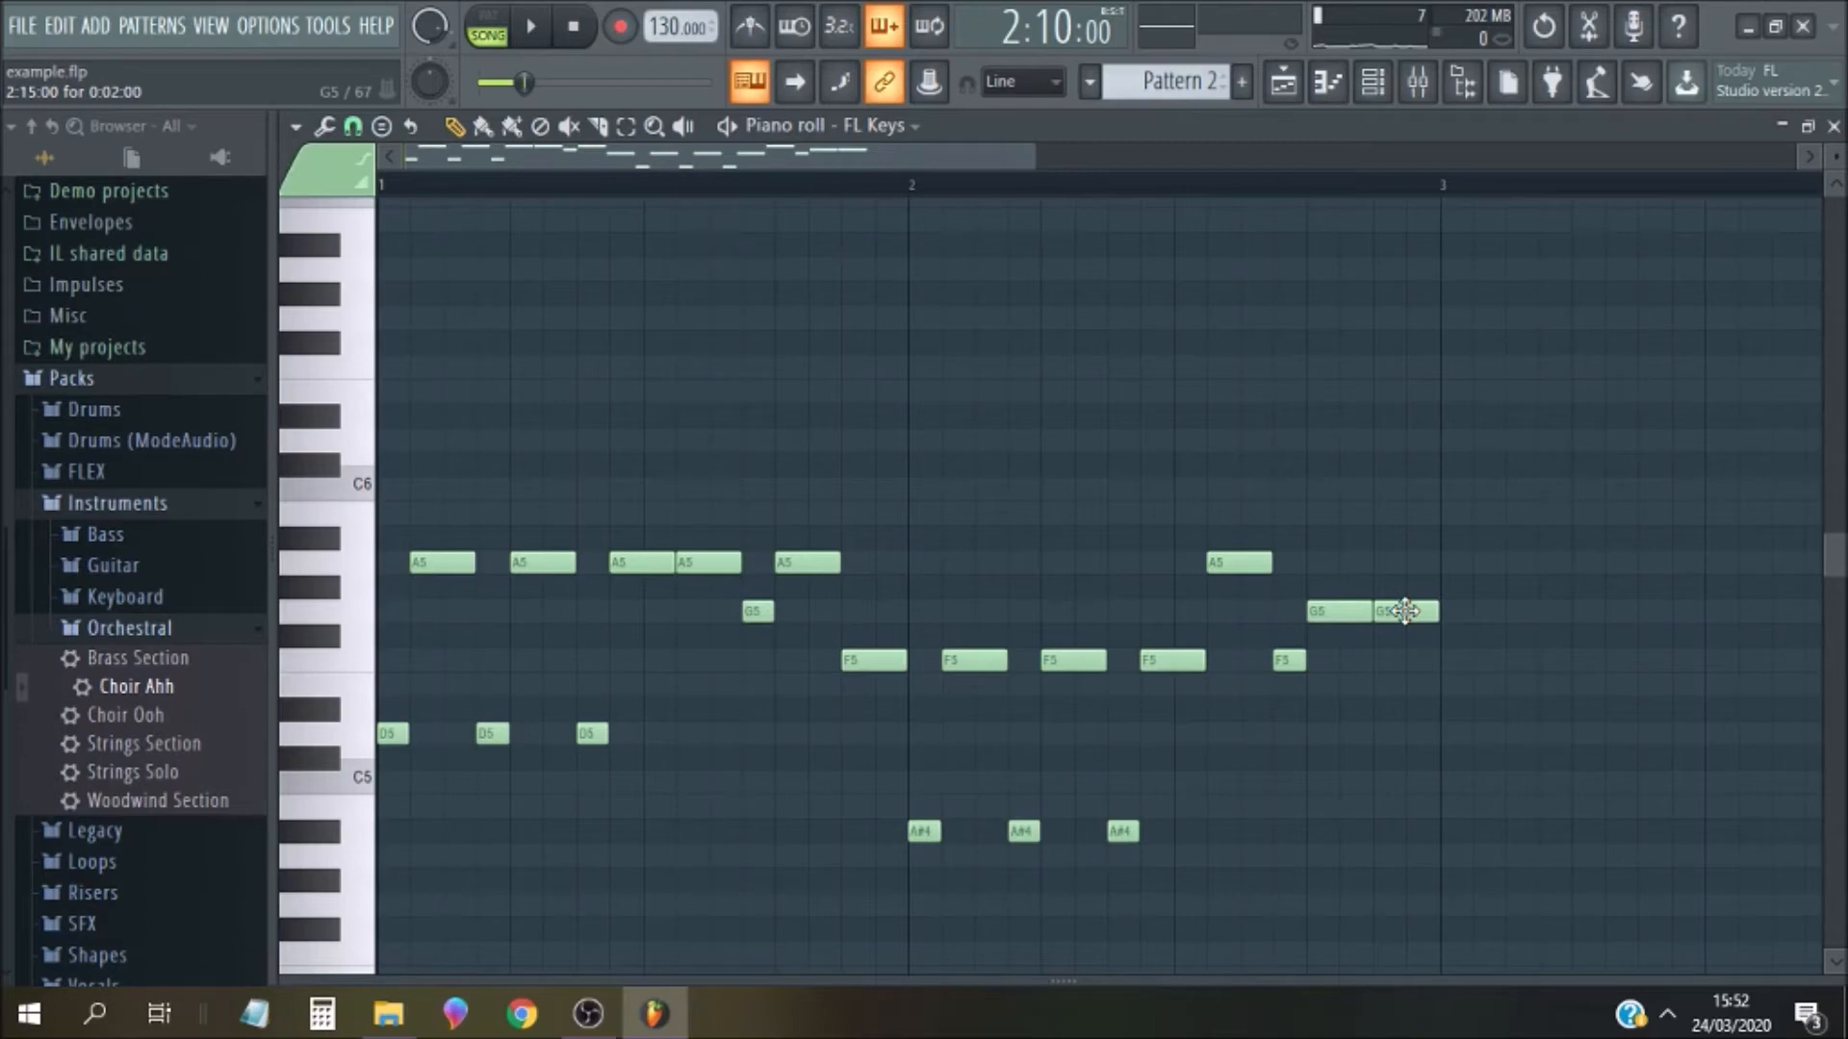
drag(1345, 612, 1345, 563)
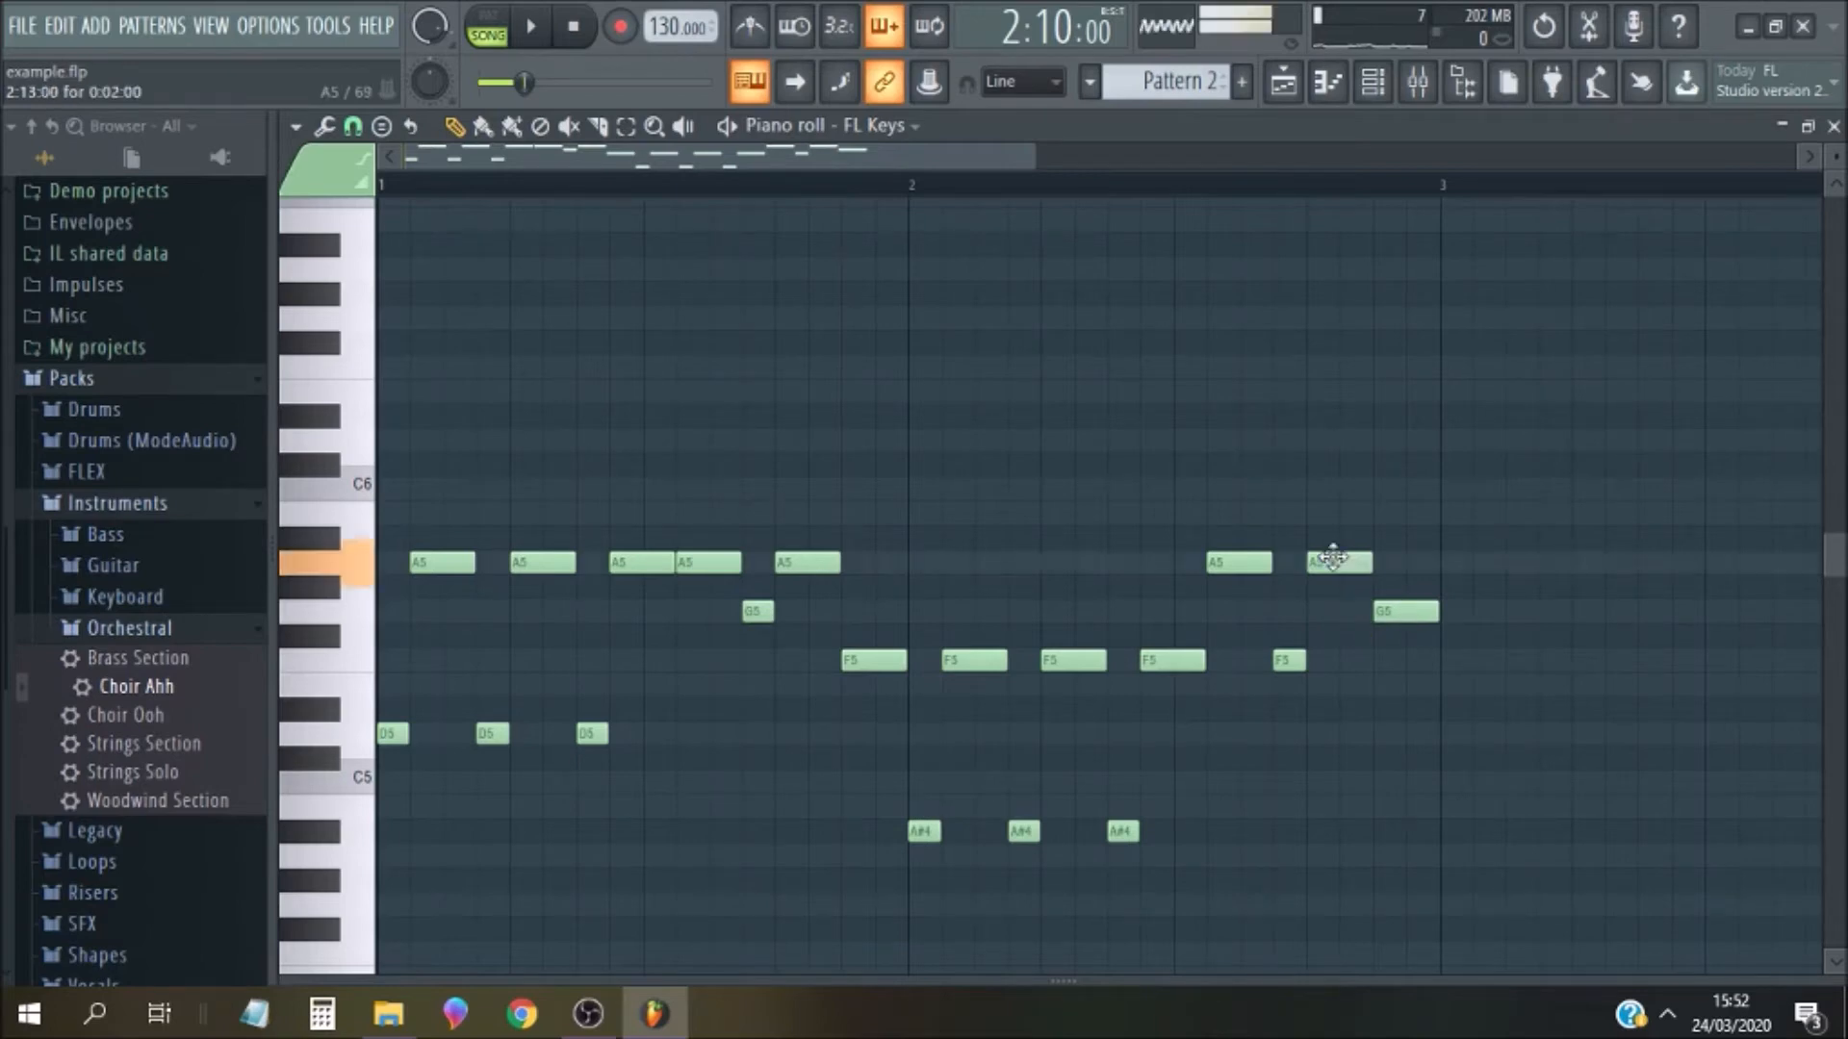
click(927, 186)
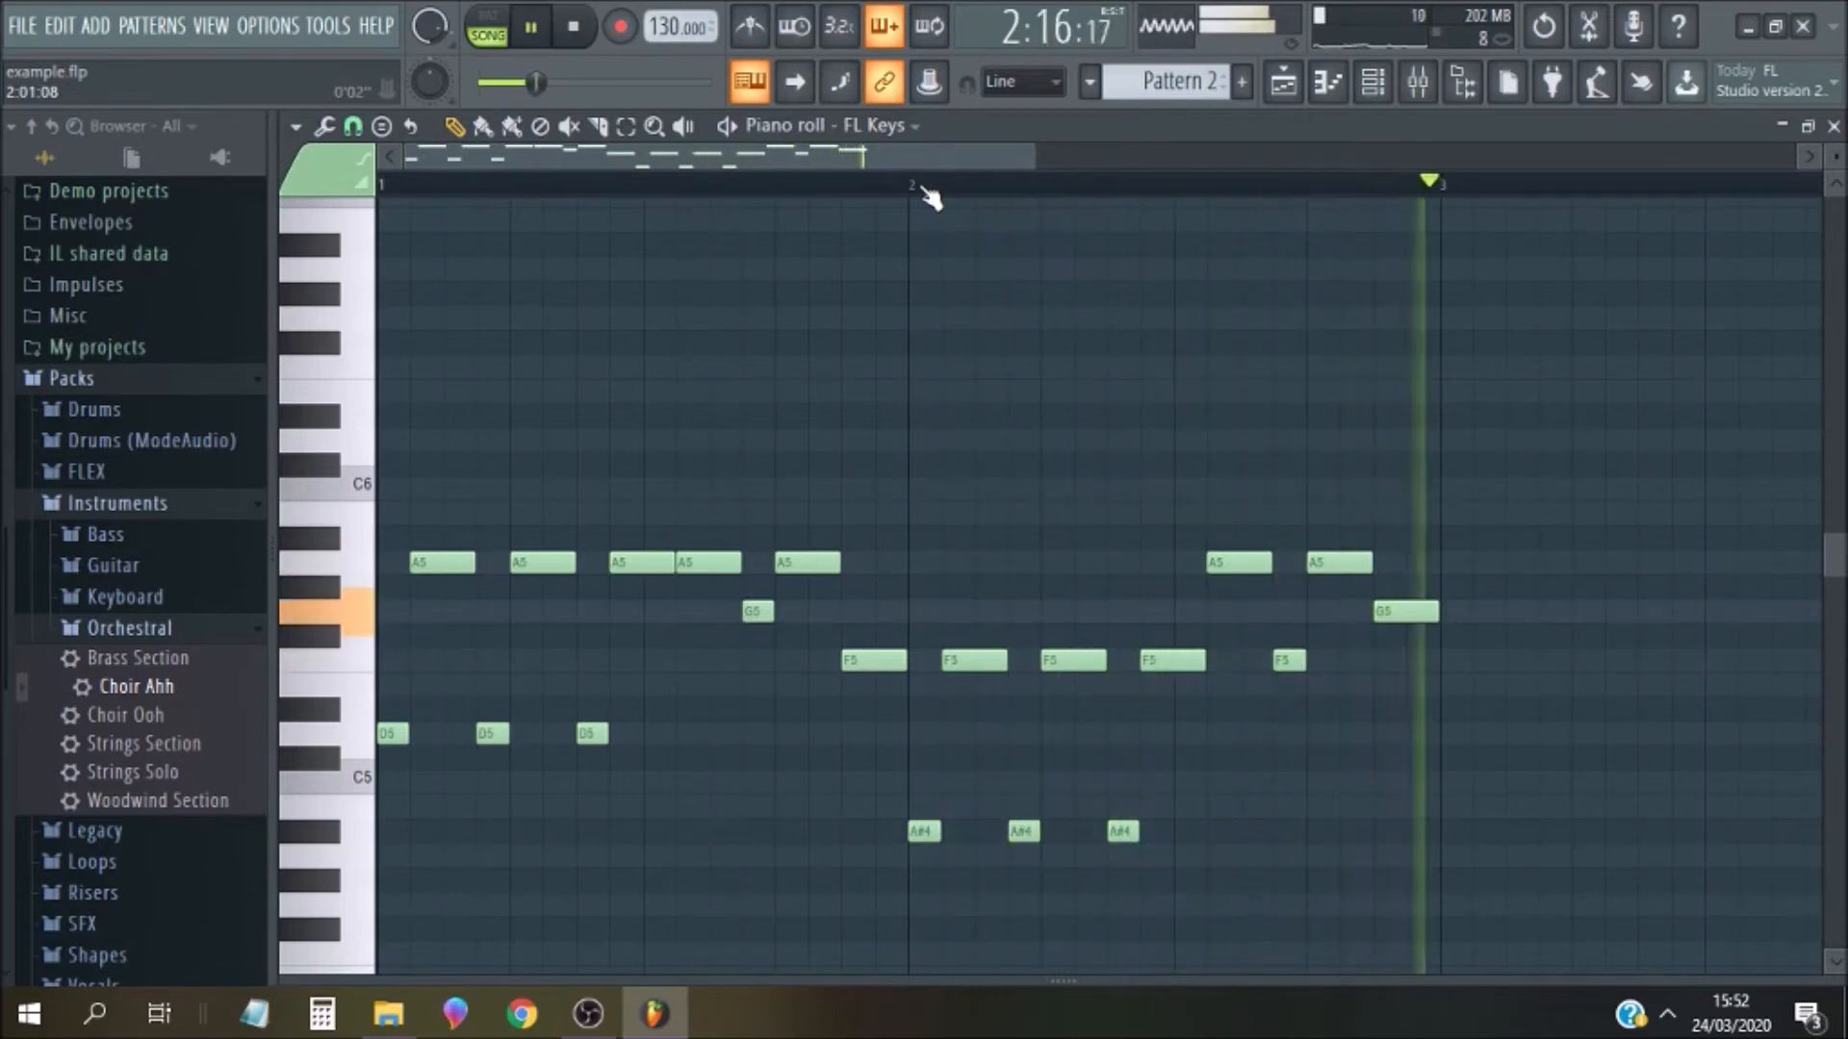
Lower the second-to-last note of bar 2 to E5, and play bar 2 back
key(space)
drag(1338, 563, 1330, 688)
key(space)
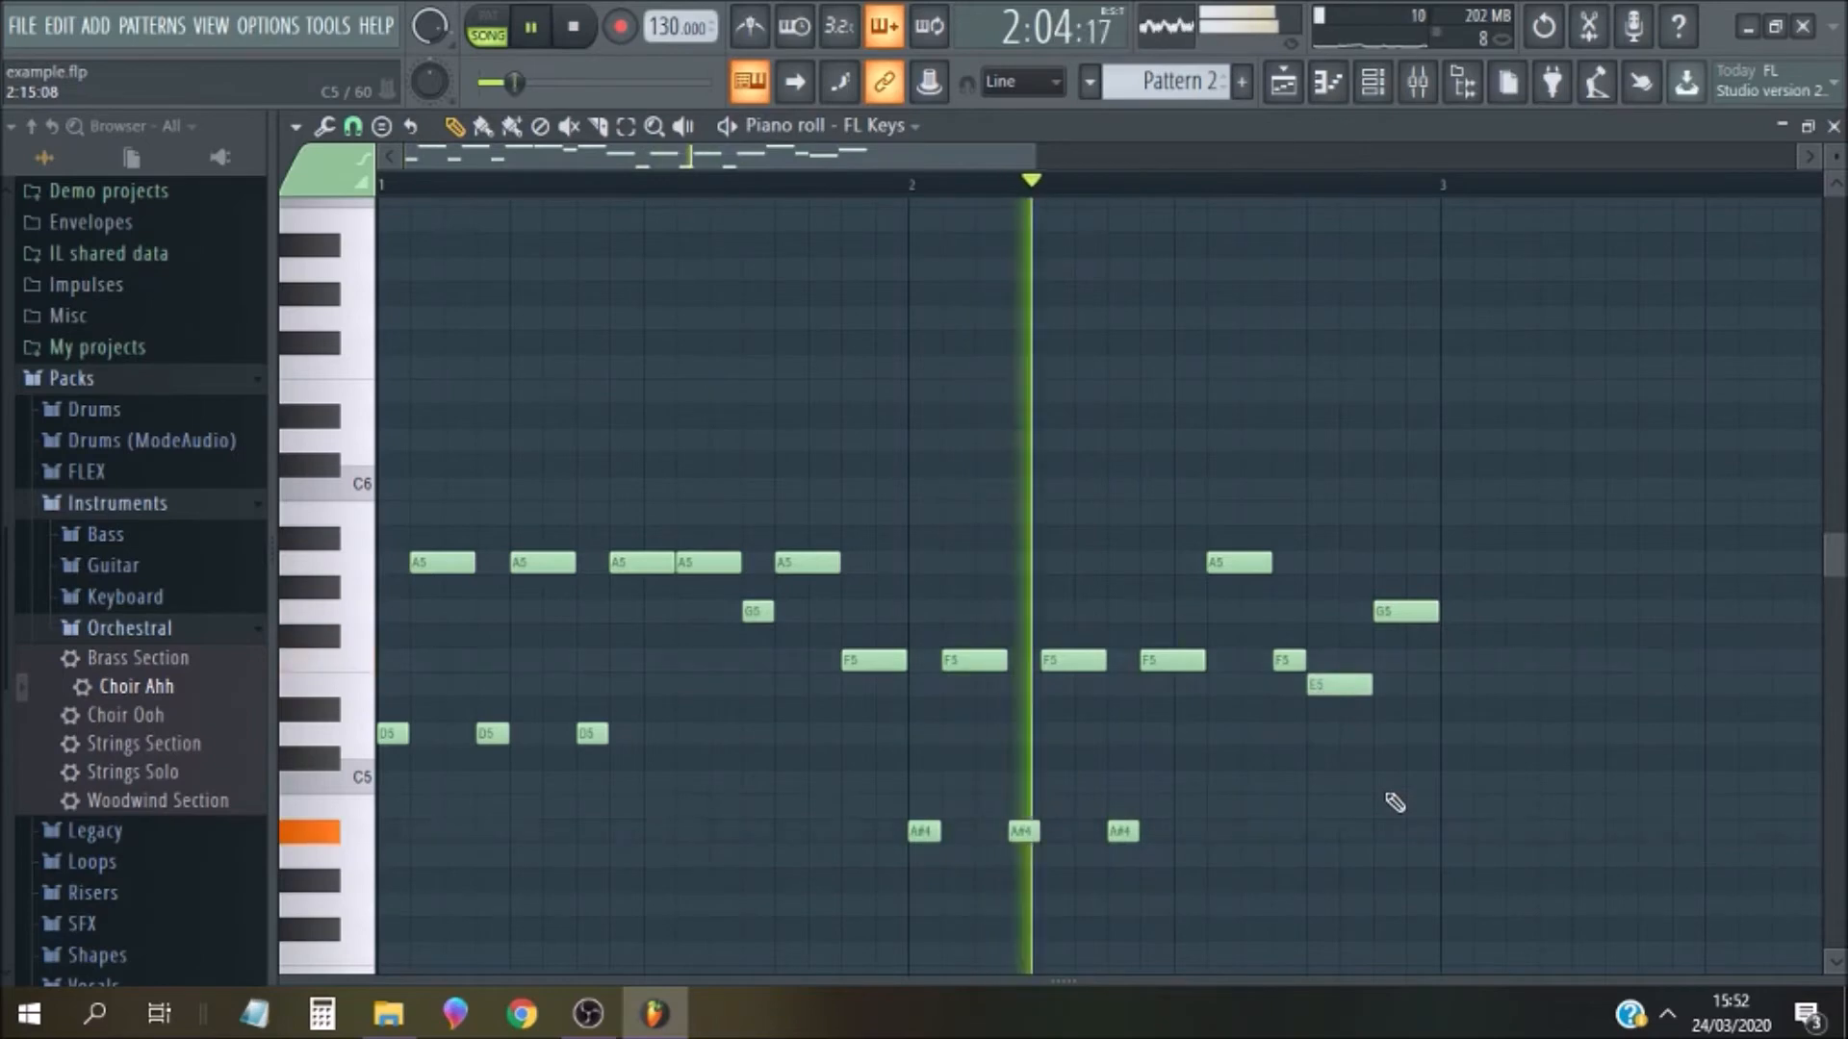
key(space)
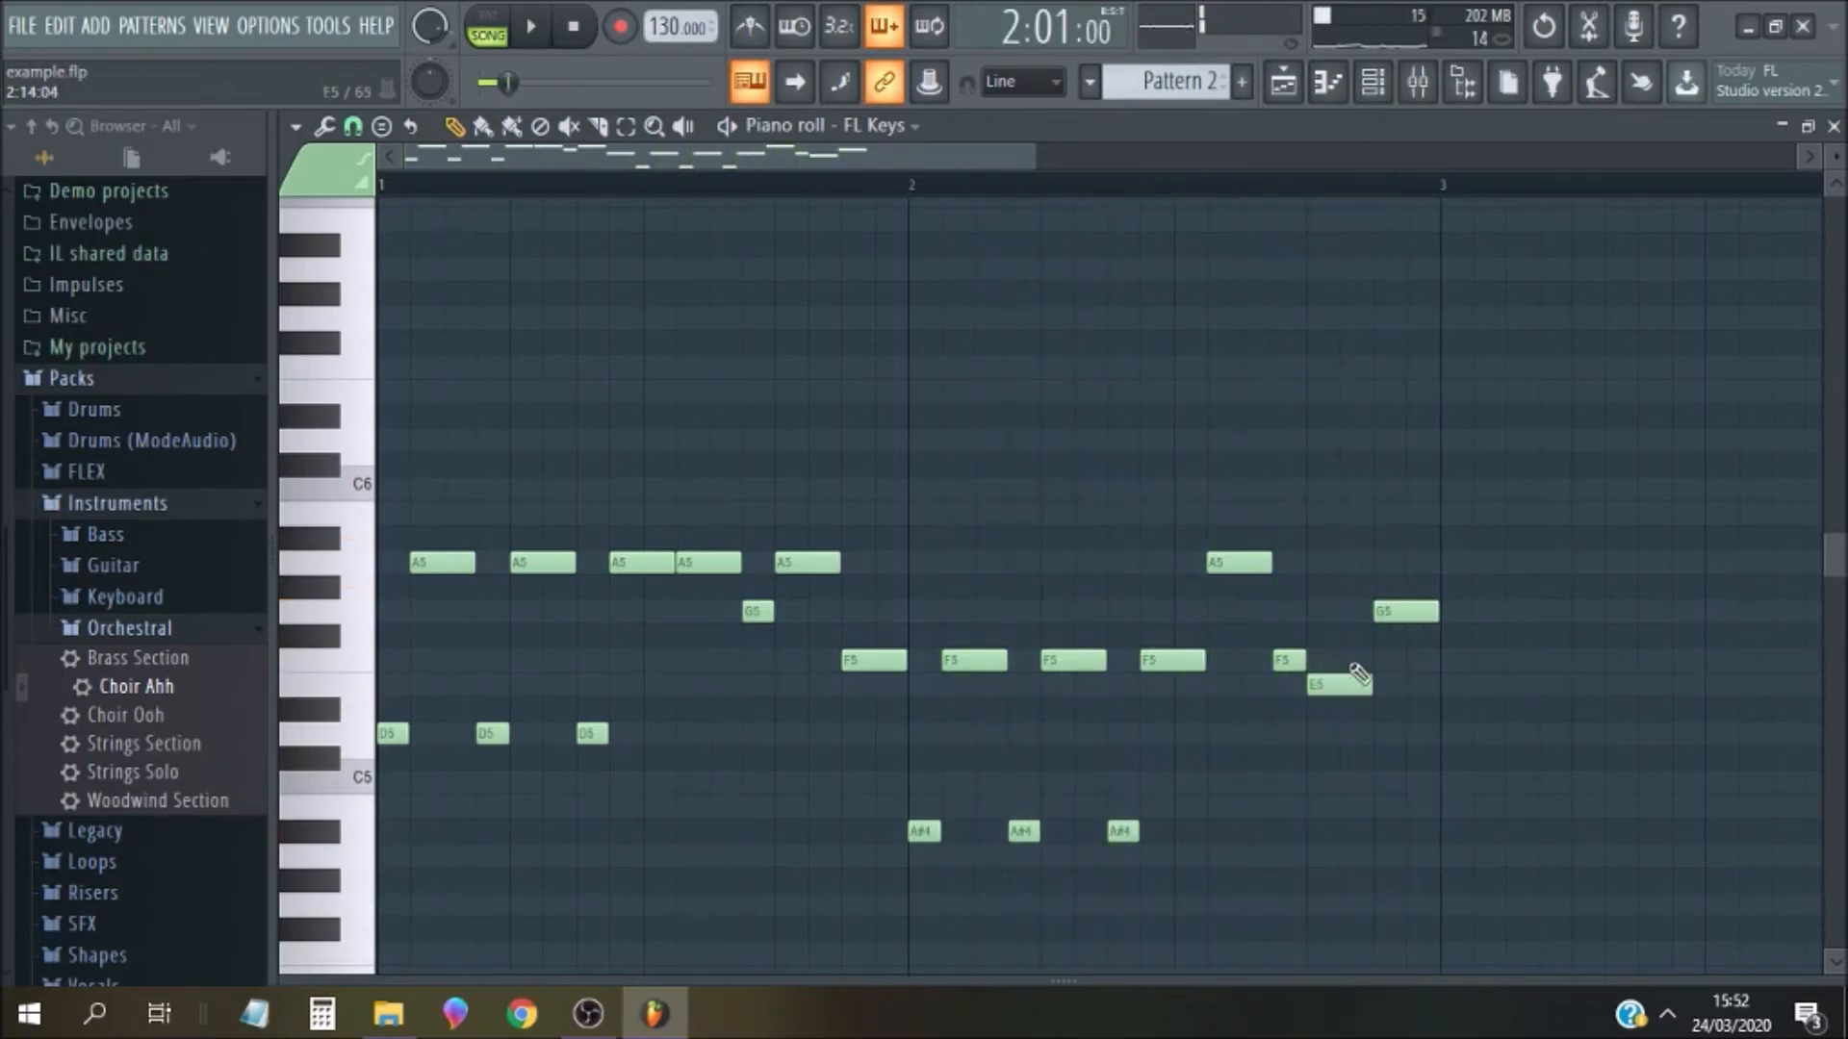
Replace the second-to-last note of bar 2 by moving the final G5 two steps earlier, end with a two-step F5, and play back
right_click(1343, 685)
drag(1391, 612, 1323, 612)
click(1396, 660)
key(space)
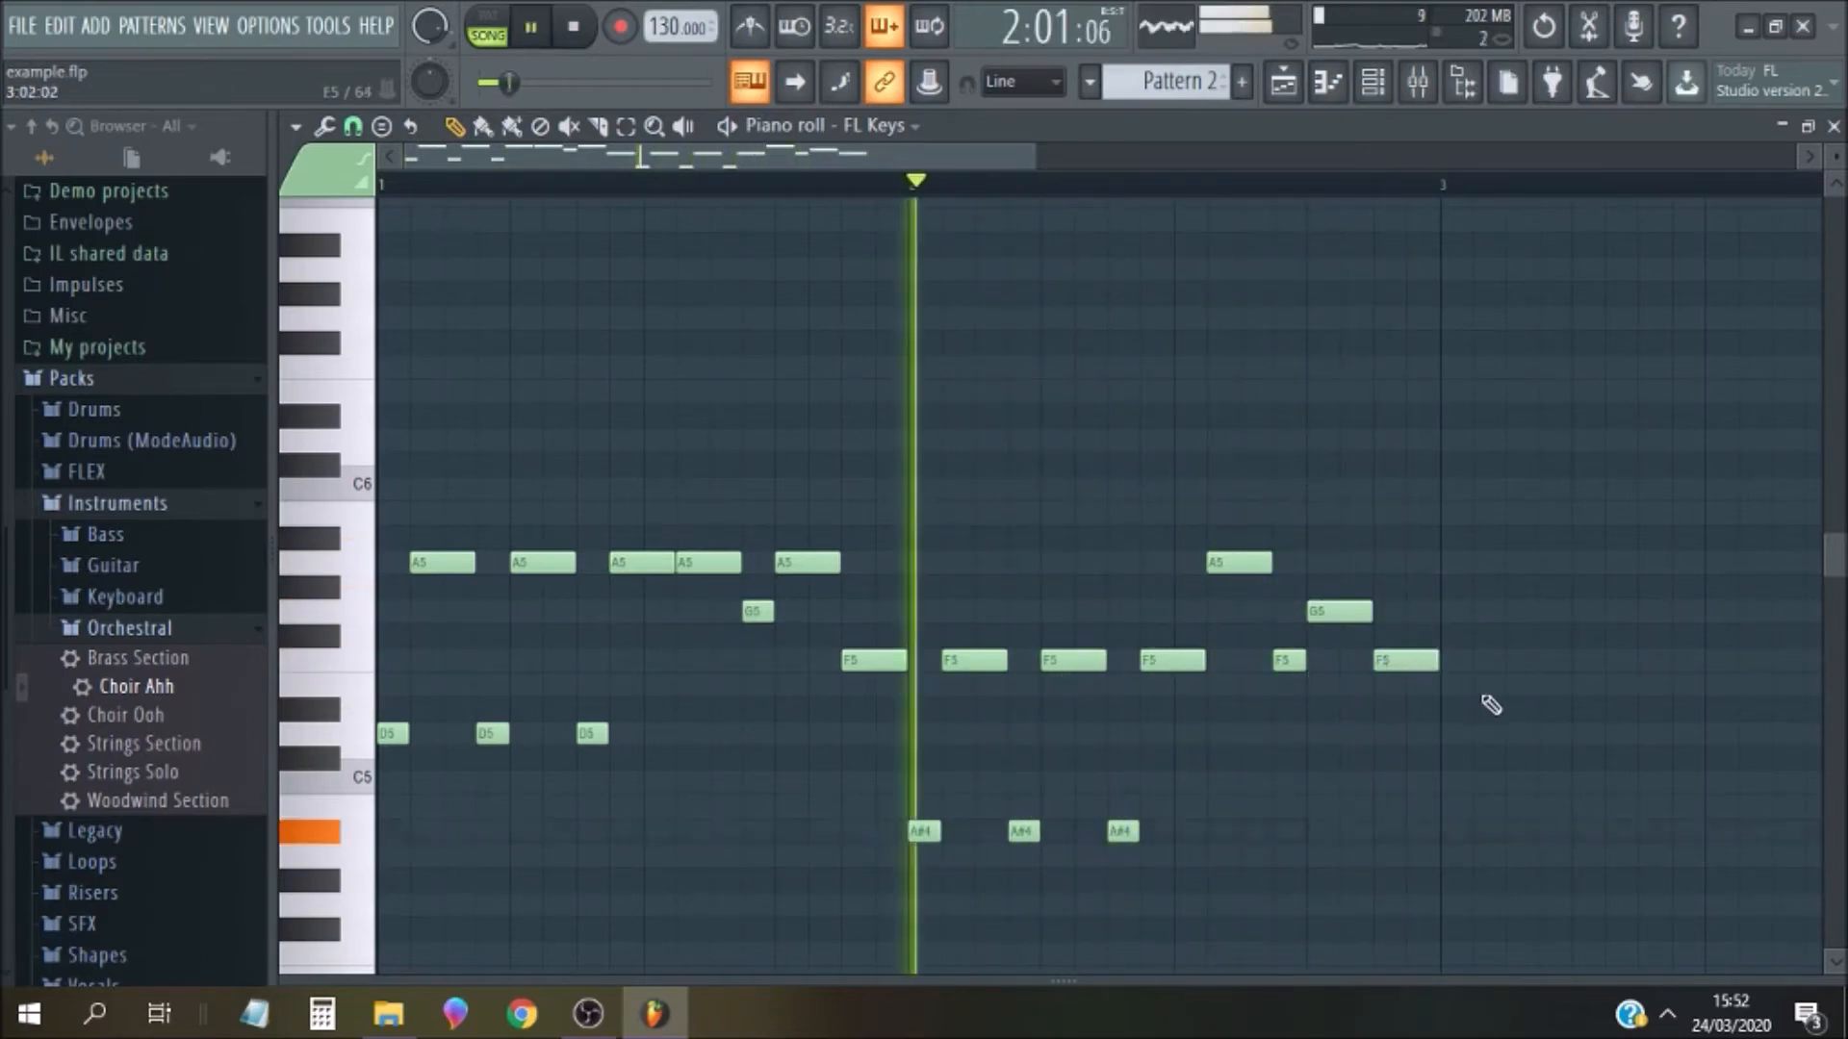
key(space)
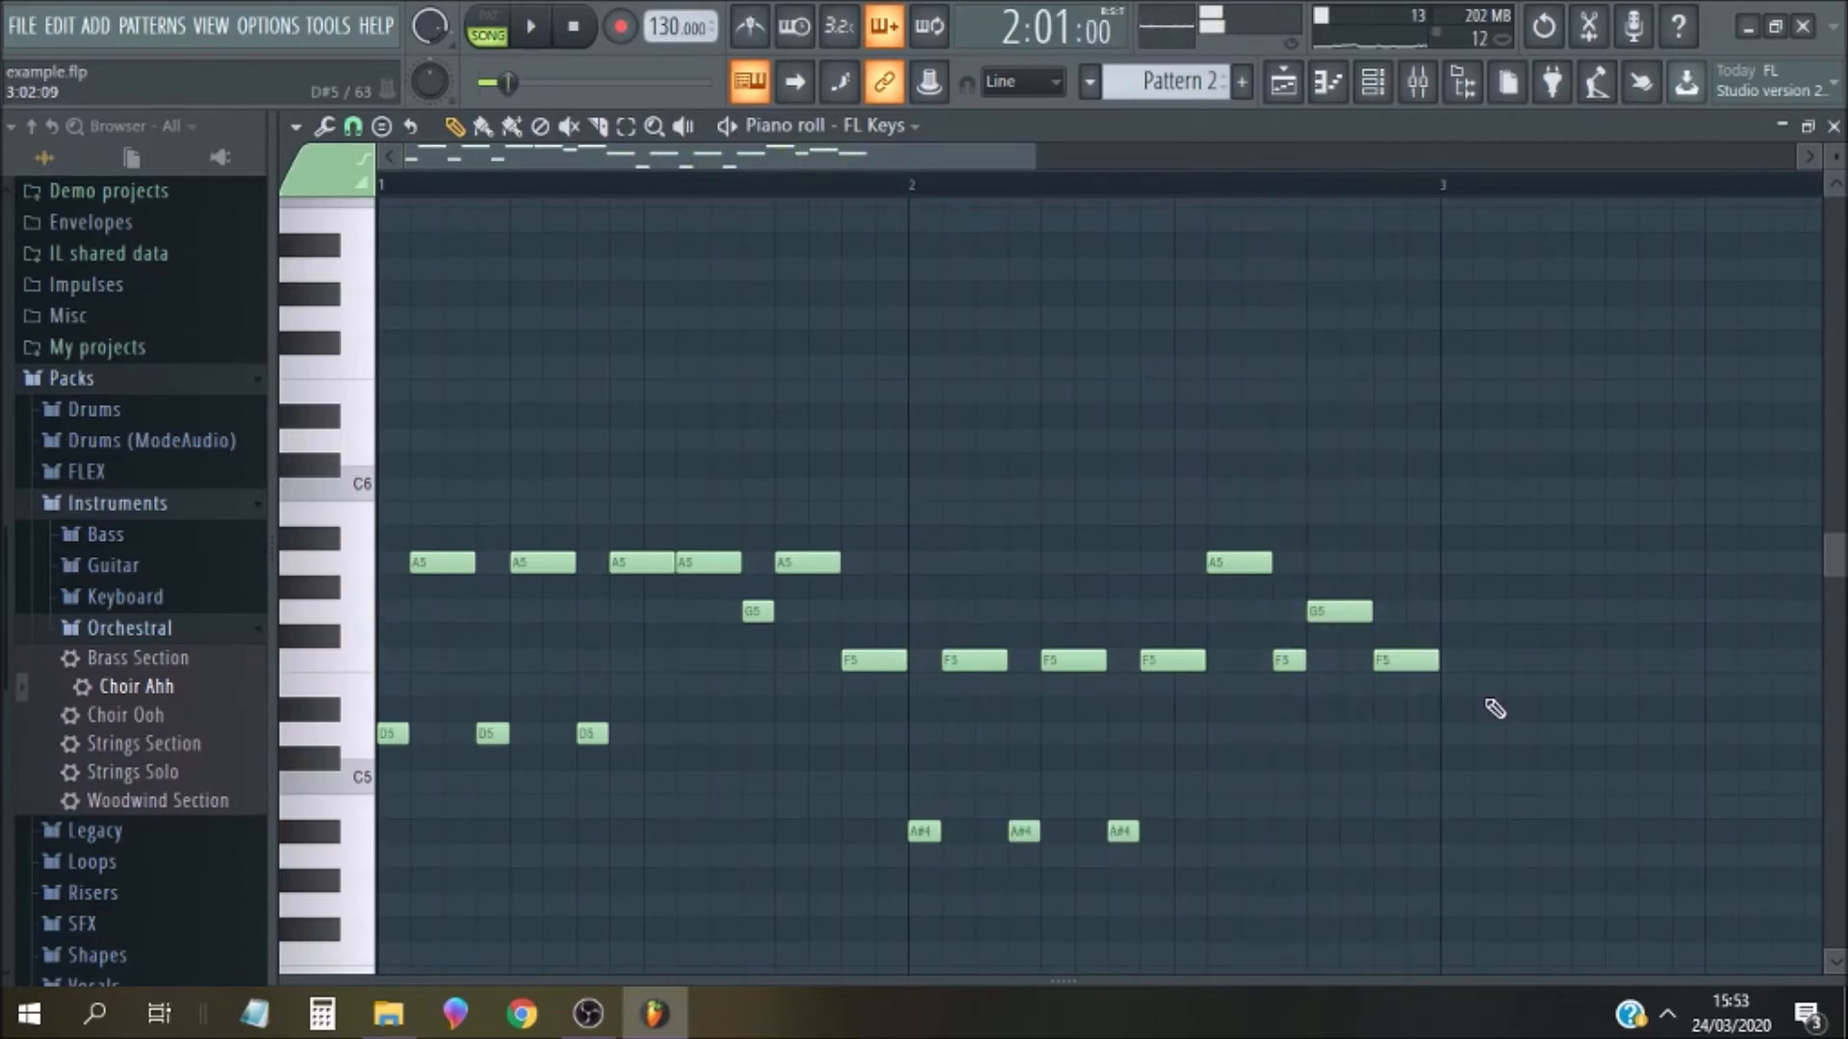
Start bar 3 with a one-step A4, a two-step E5 and another one-step A4
drag(593, 164, 943, 259)
click(743, 857)
drag(782, 855, 747, 858)
click(770, 684)
drag(785, 684, 818, 684)
click(861, 857)
drag(883, 858, 852, 857)
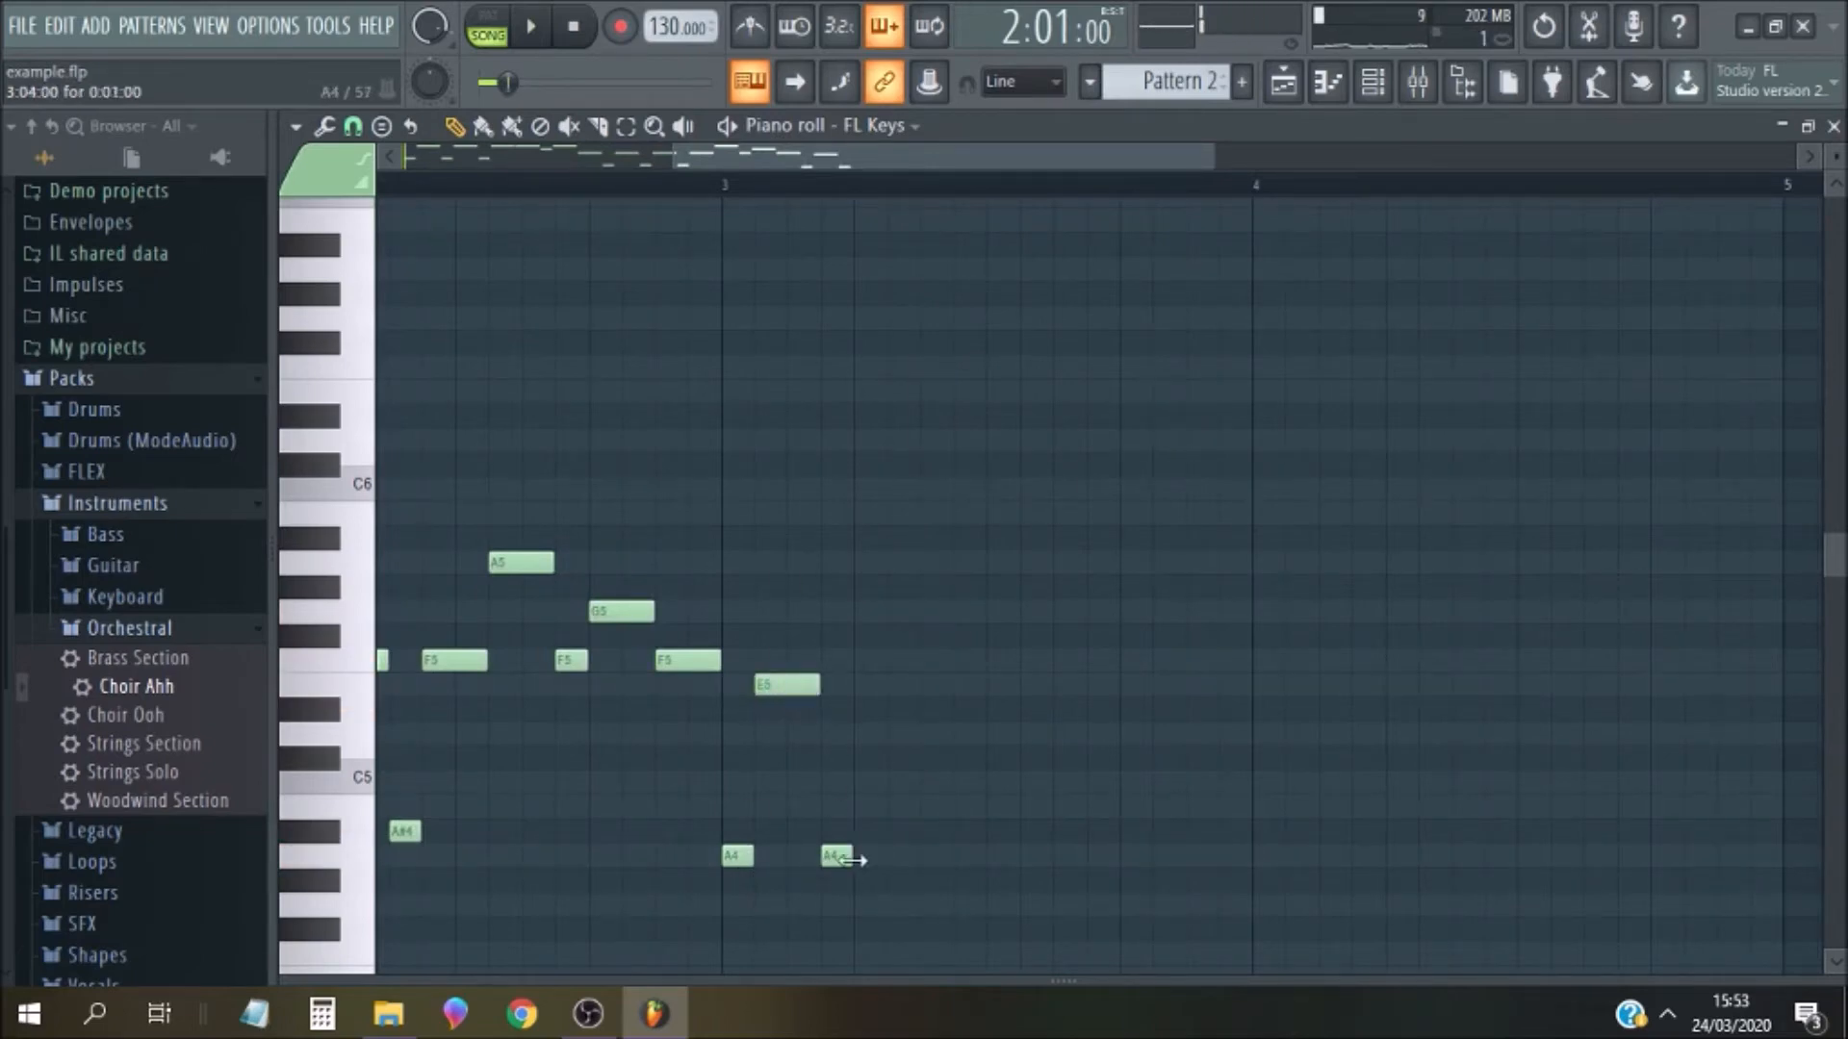
Continue bar 3 with a two-step E5, a one-step A4 and another two-step E5
click(867, 684)
drag(900, 690, 919, 686)
click(932, 857)
drag(984, 856, 952, 857)
click(967, 684)
drag(986, 685, 1019, 685)
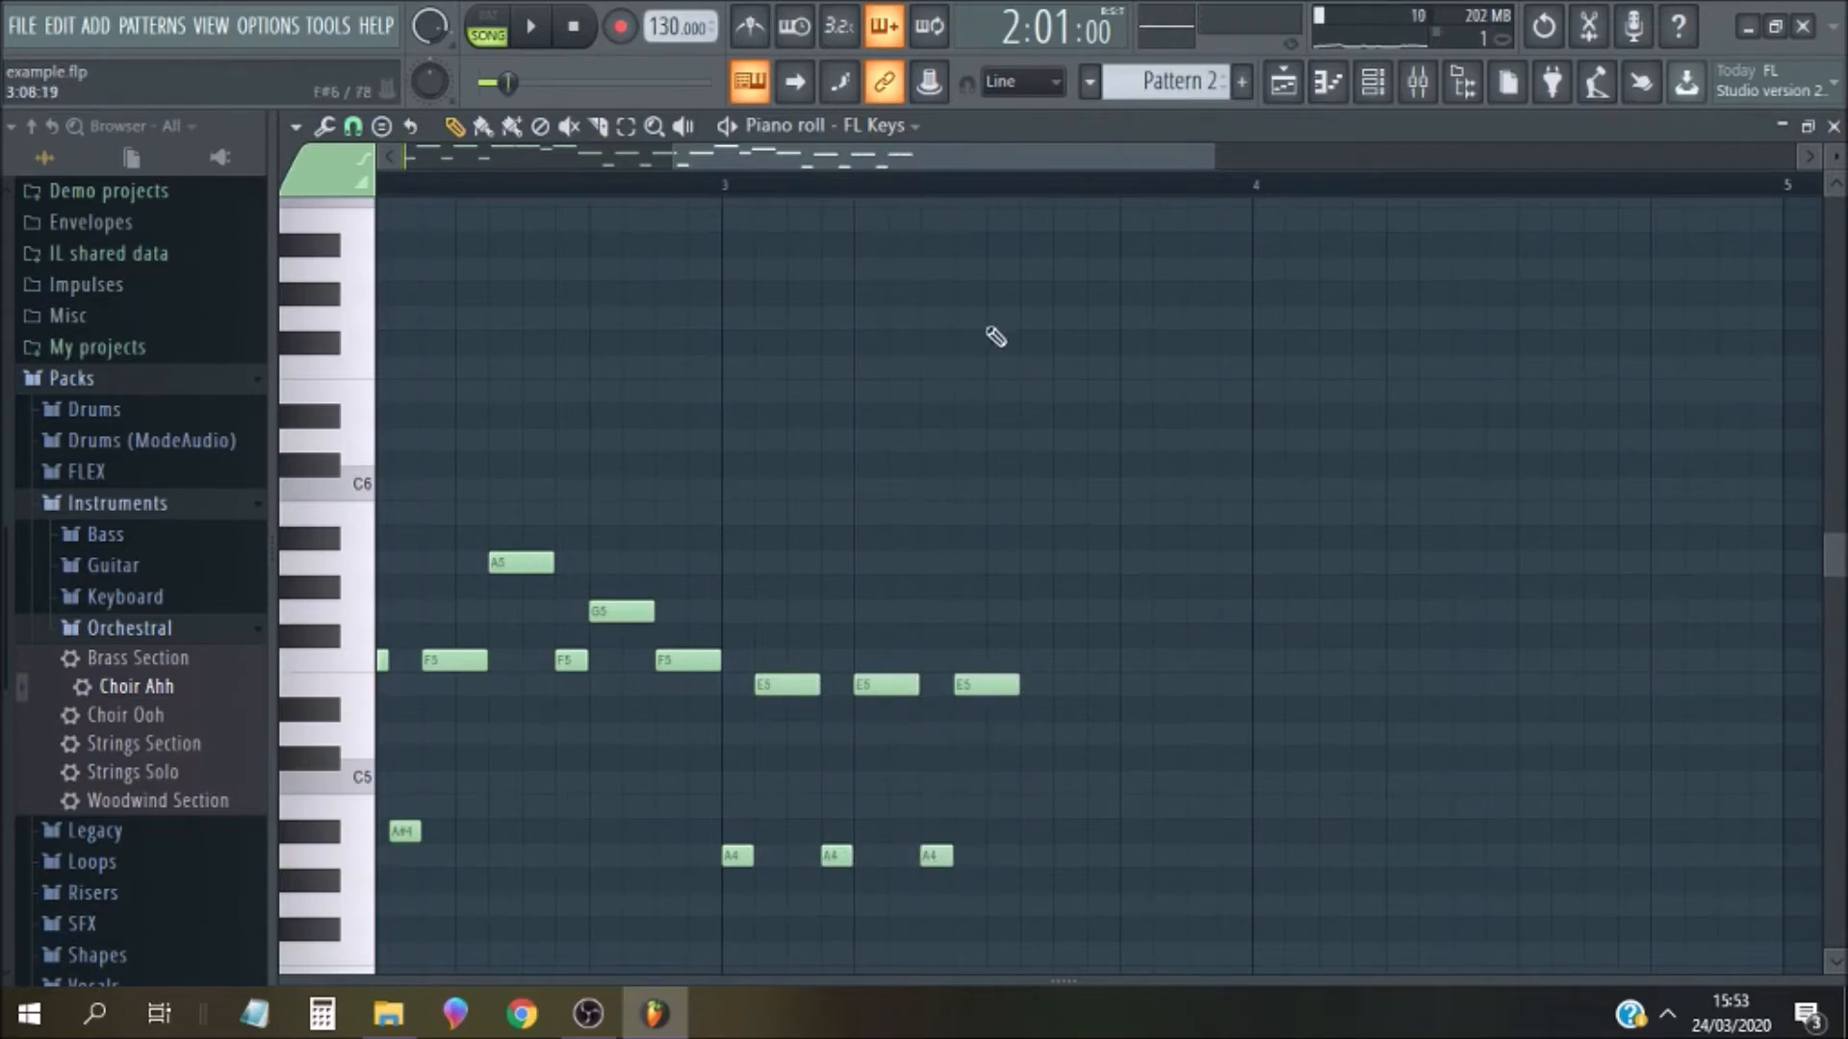
Try a scale stamp among the melody notes as a reference, delete it, and review bars 1 to 3
drag(947, 152, 822, 145)
click(381, 126)
click(487, 684)
mouse_move(808, 818)
mouse_down()
mouse_move(760, 830)
mouse_move(791, 849)
mouse_up()
key(Delete)
drag(889, 165, 734, 199)
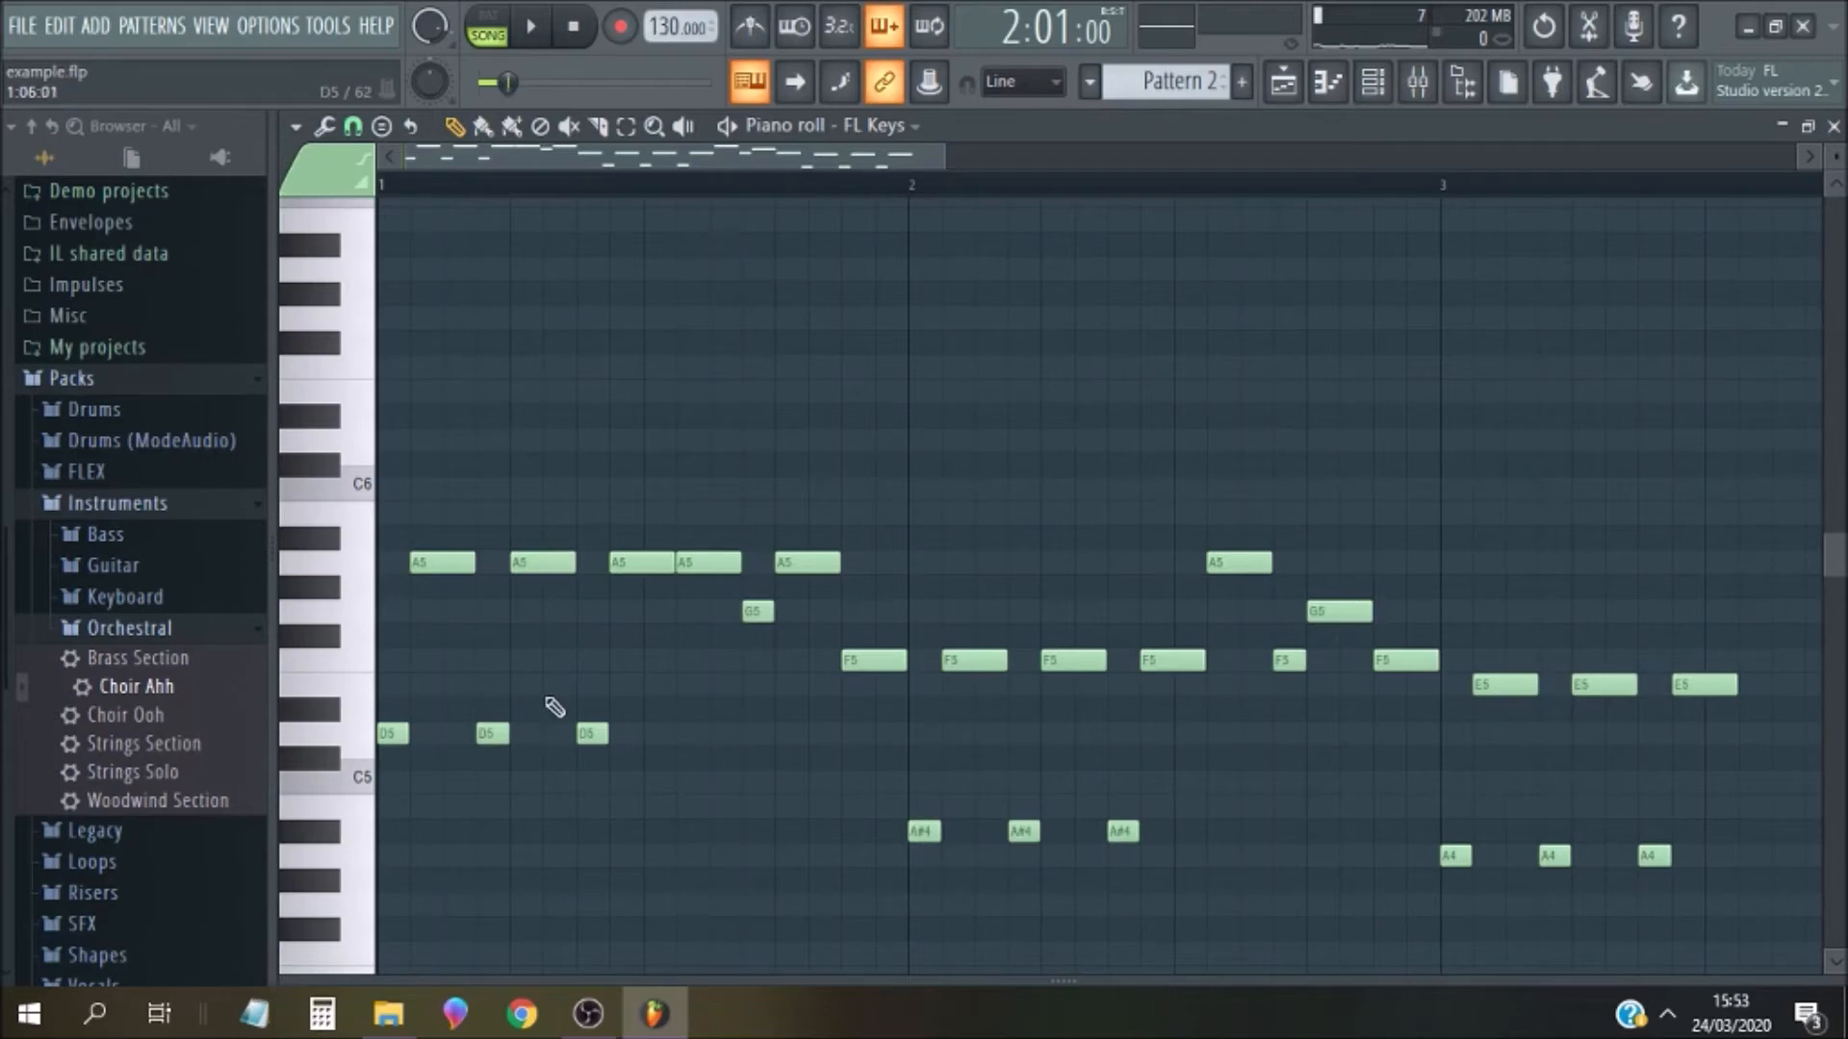
drag(647, 156, 729, 146)
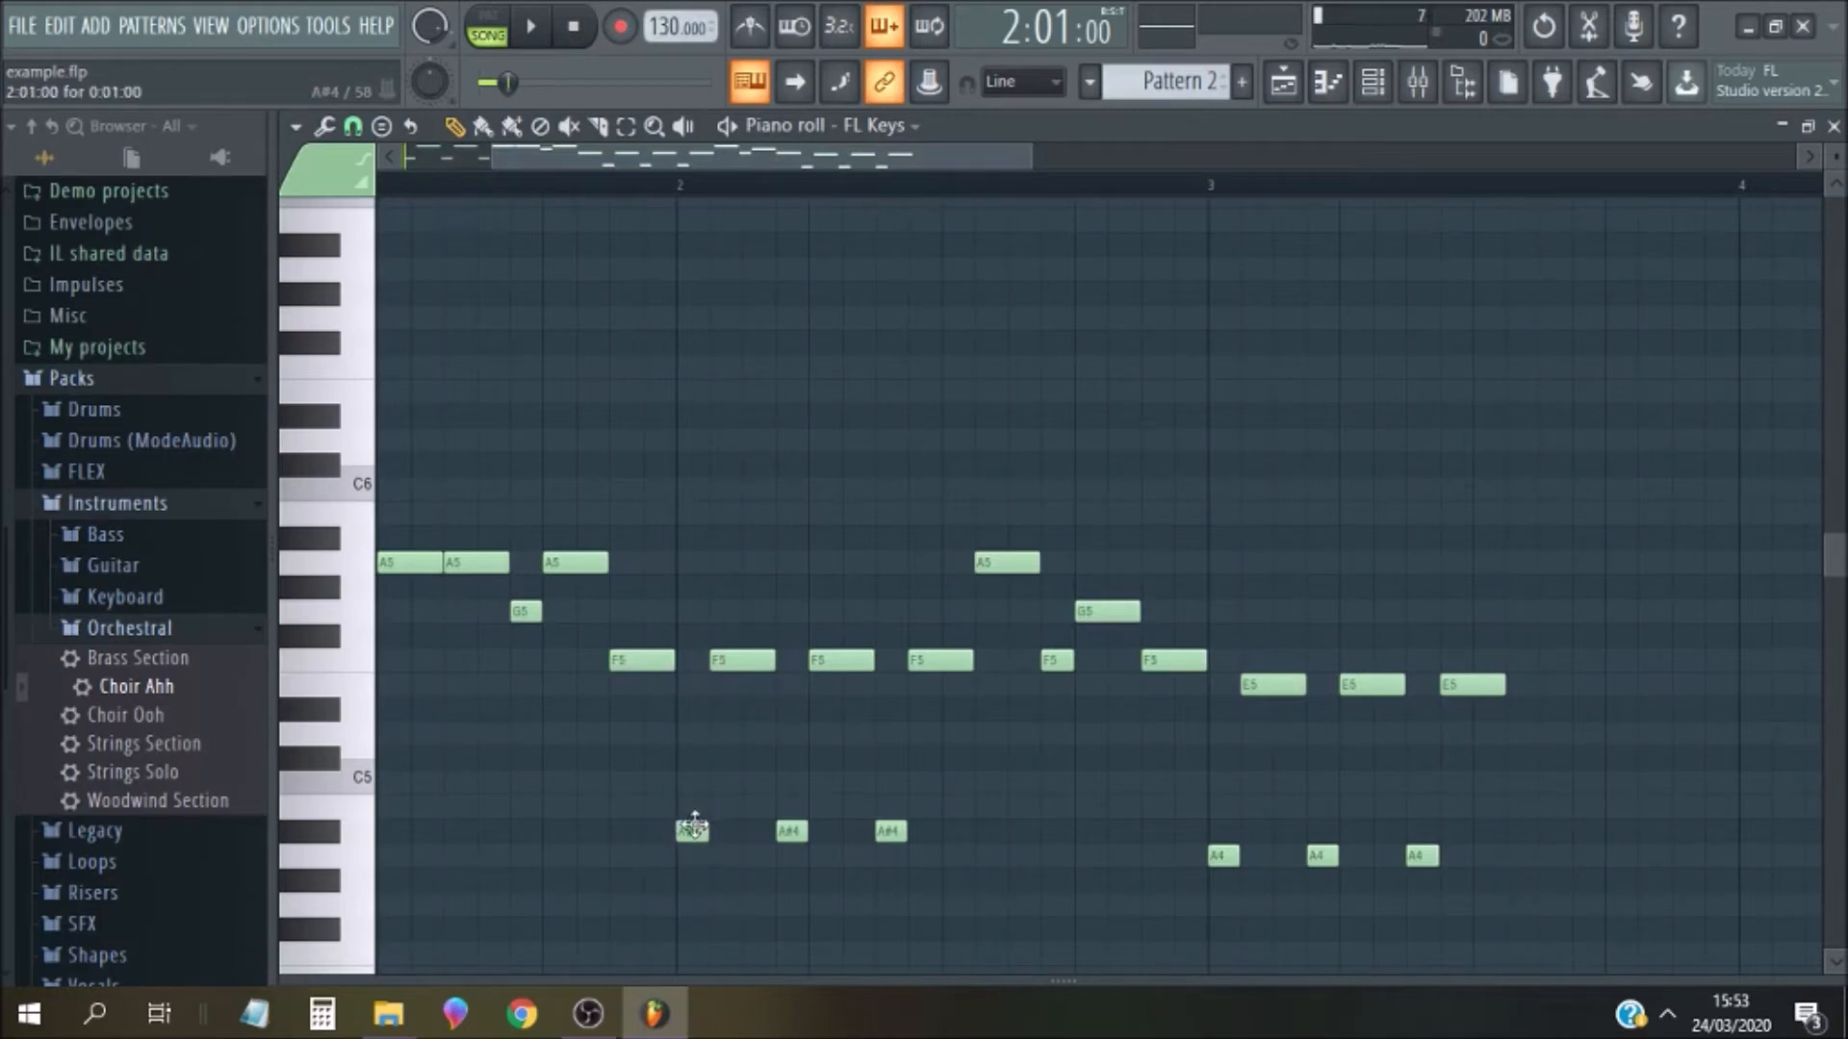
drag(764, 152, 673, 154)
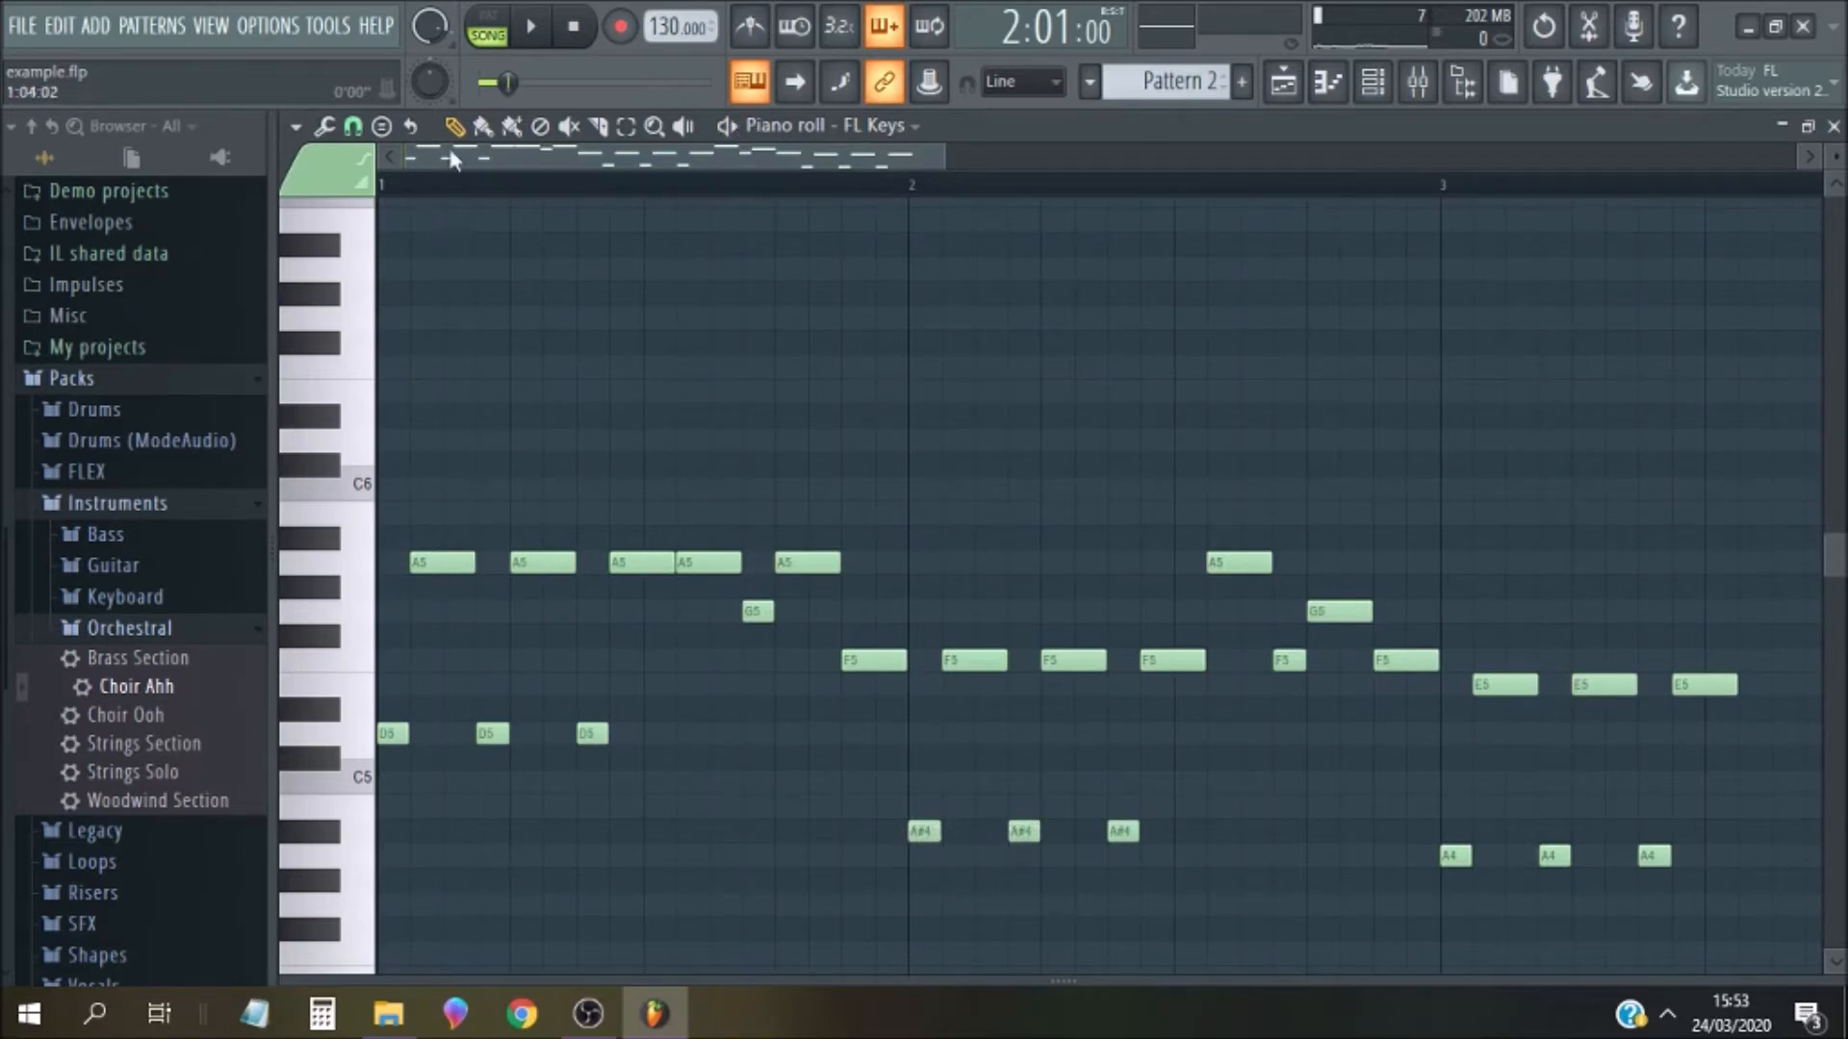
Try the Minor Harmonic scale stamp from A#4 in bar 2 and from A4 in bar 3, and remove it
click(365, 149)
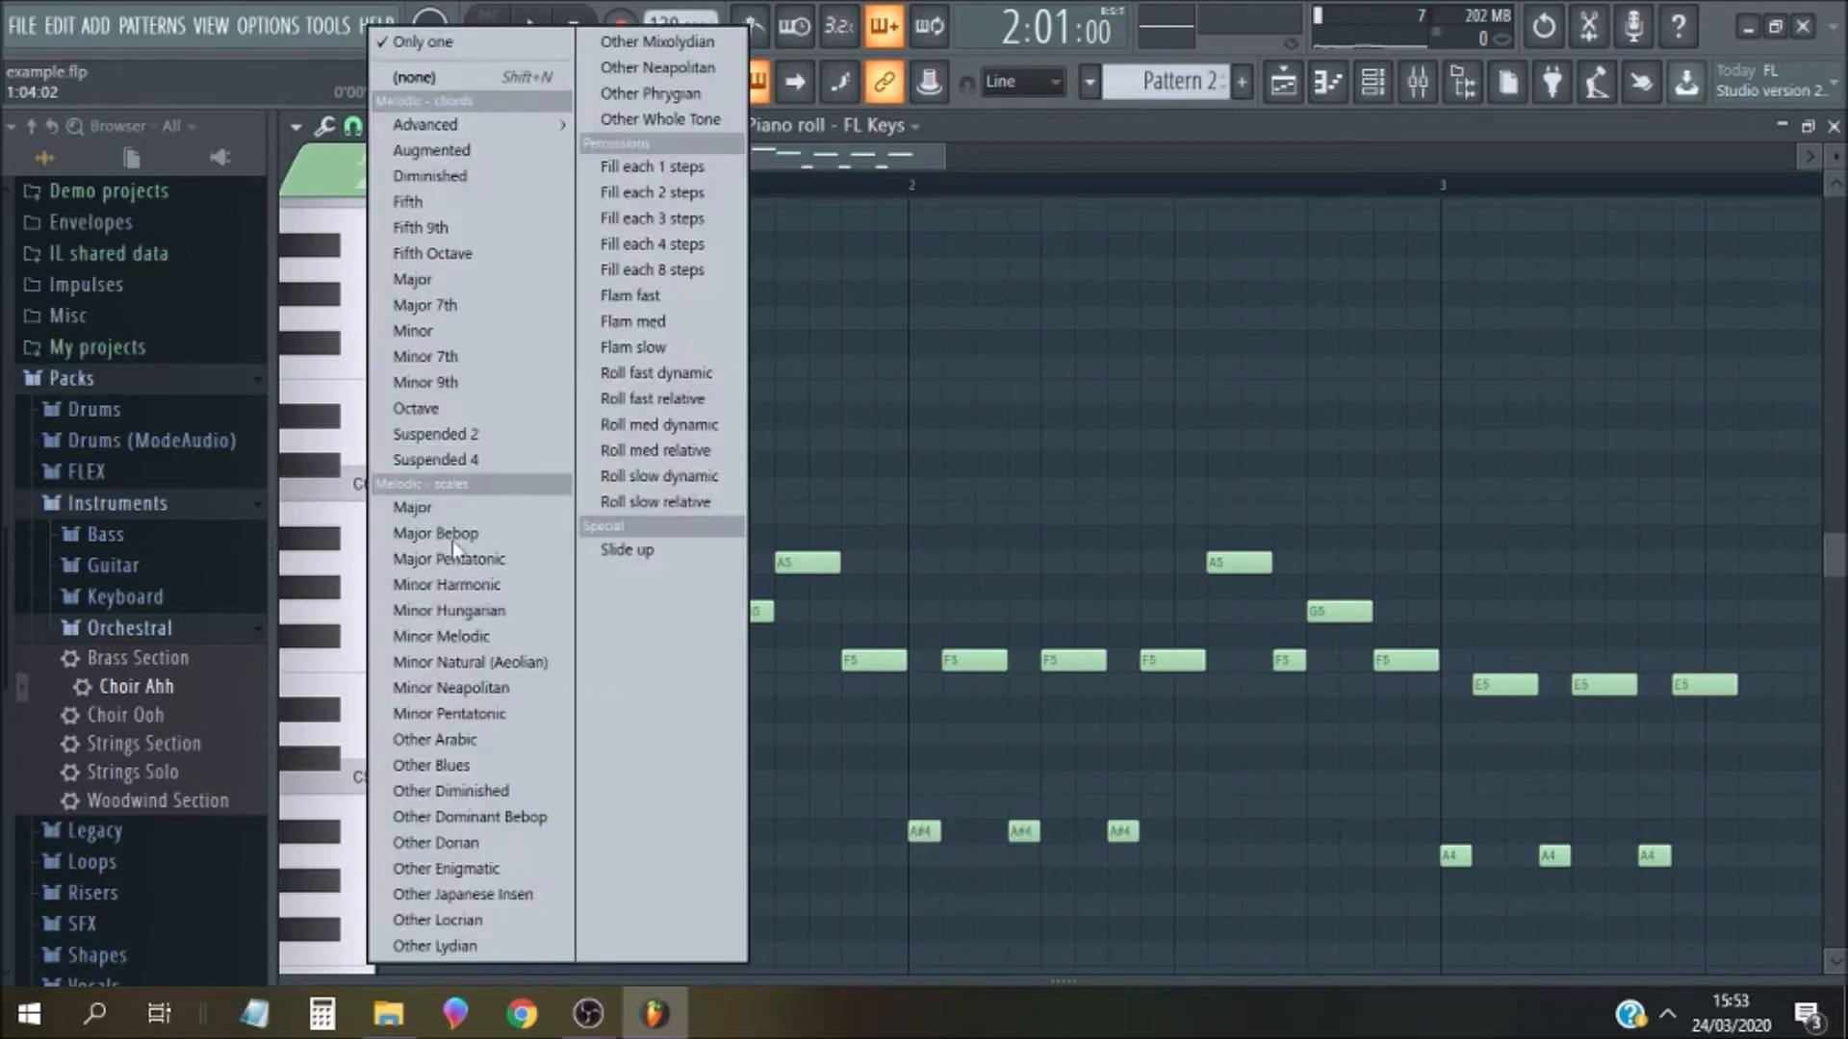
click(478, 586)
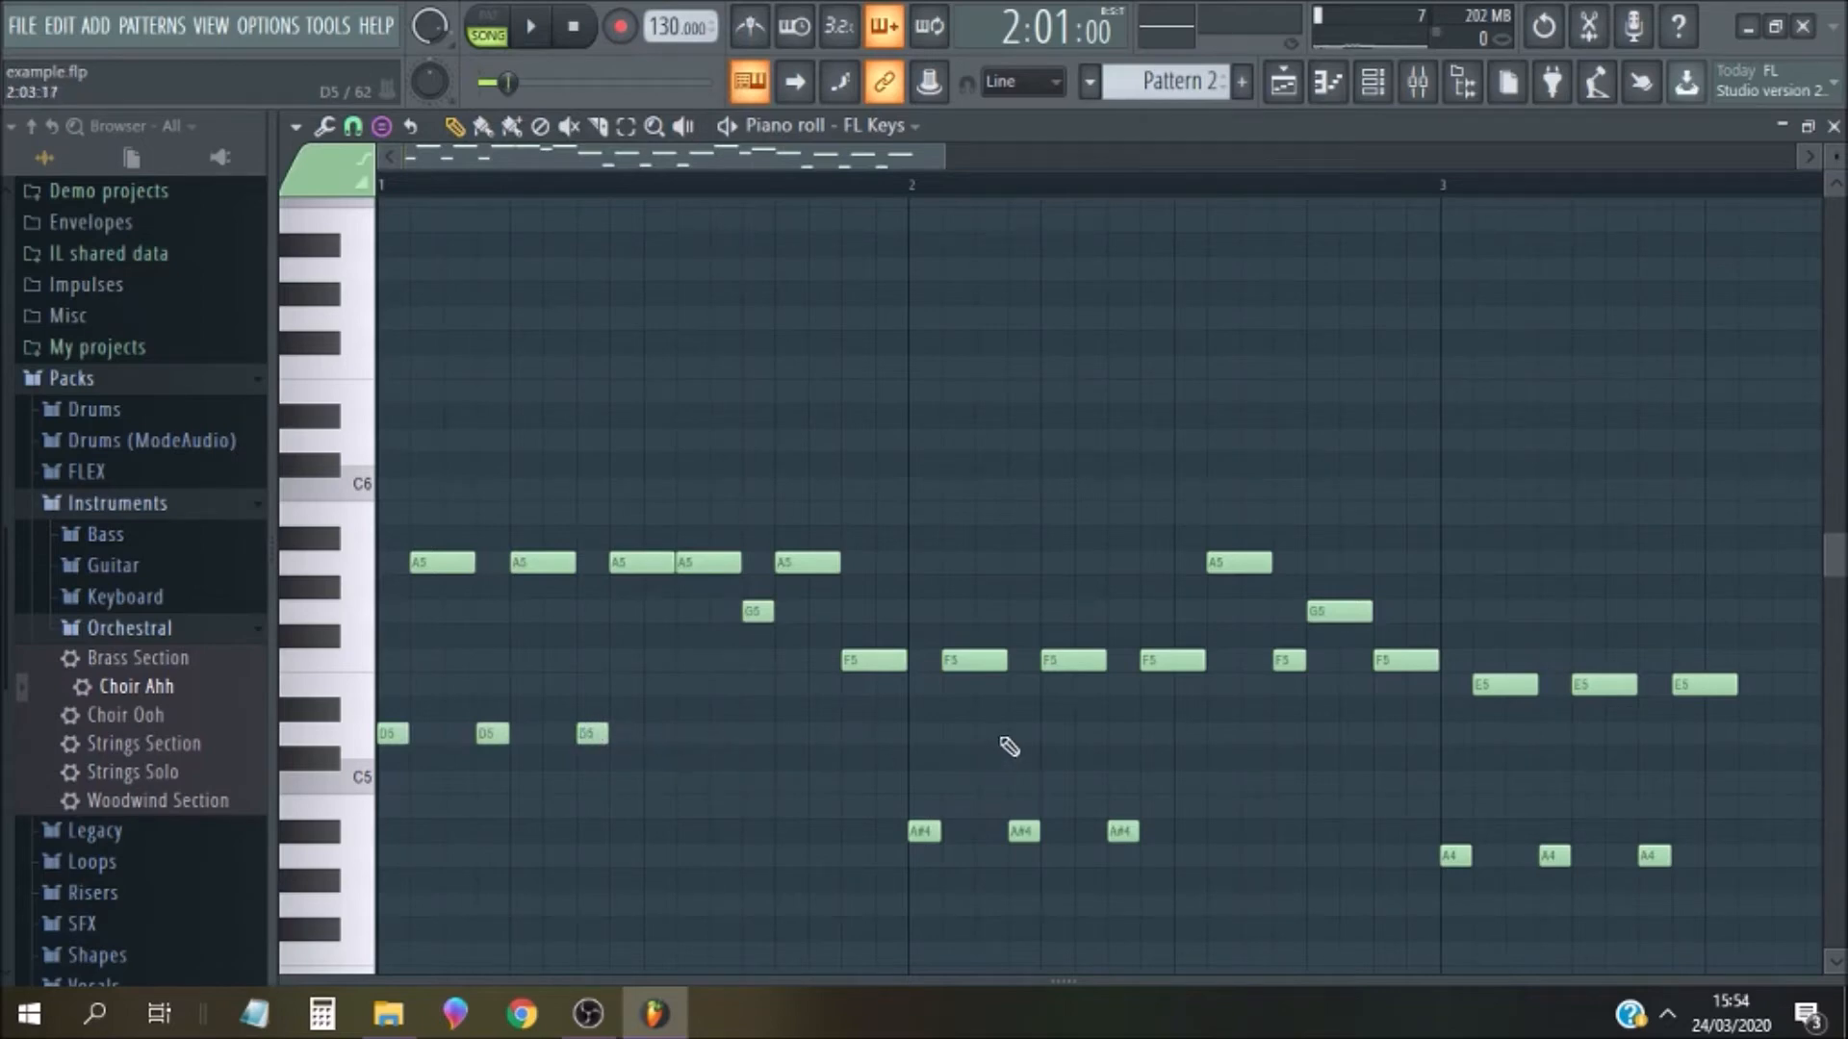
drag(1008, 745, 1019, 828)
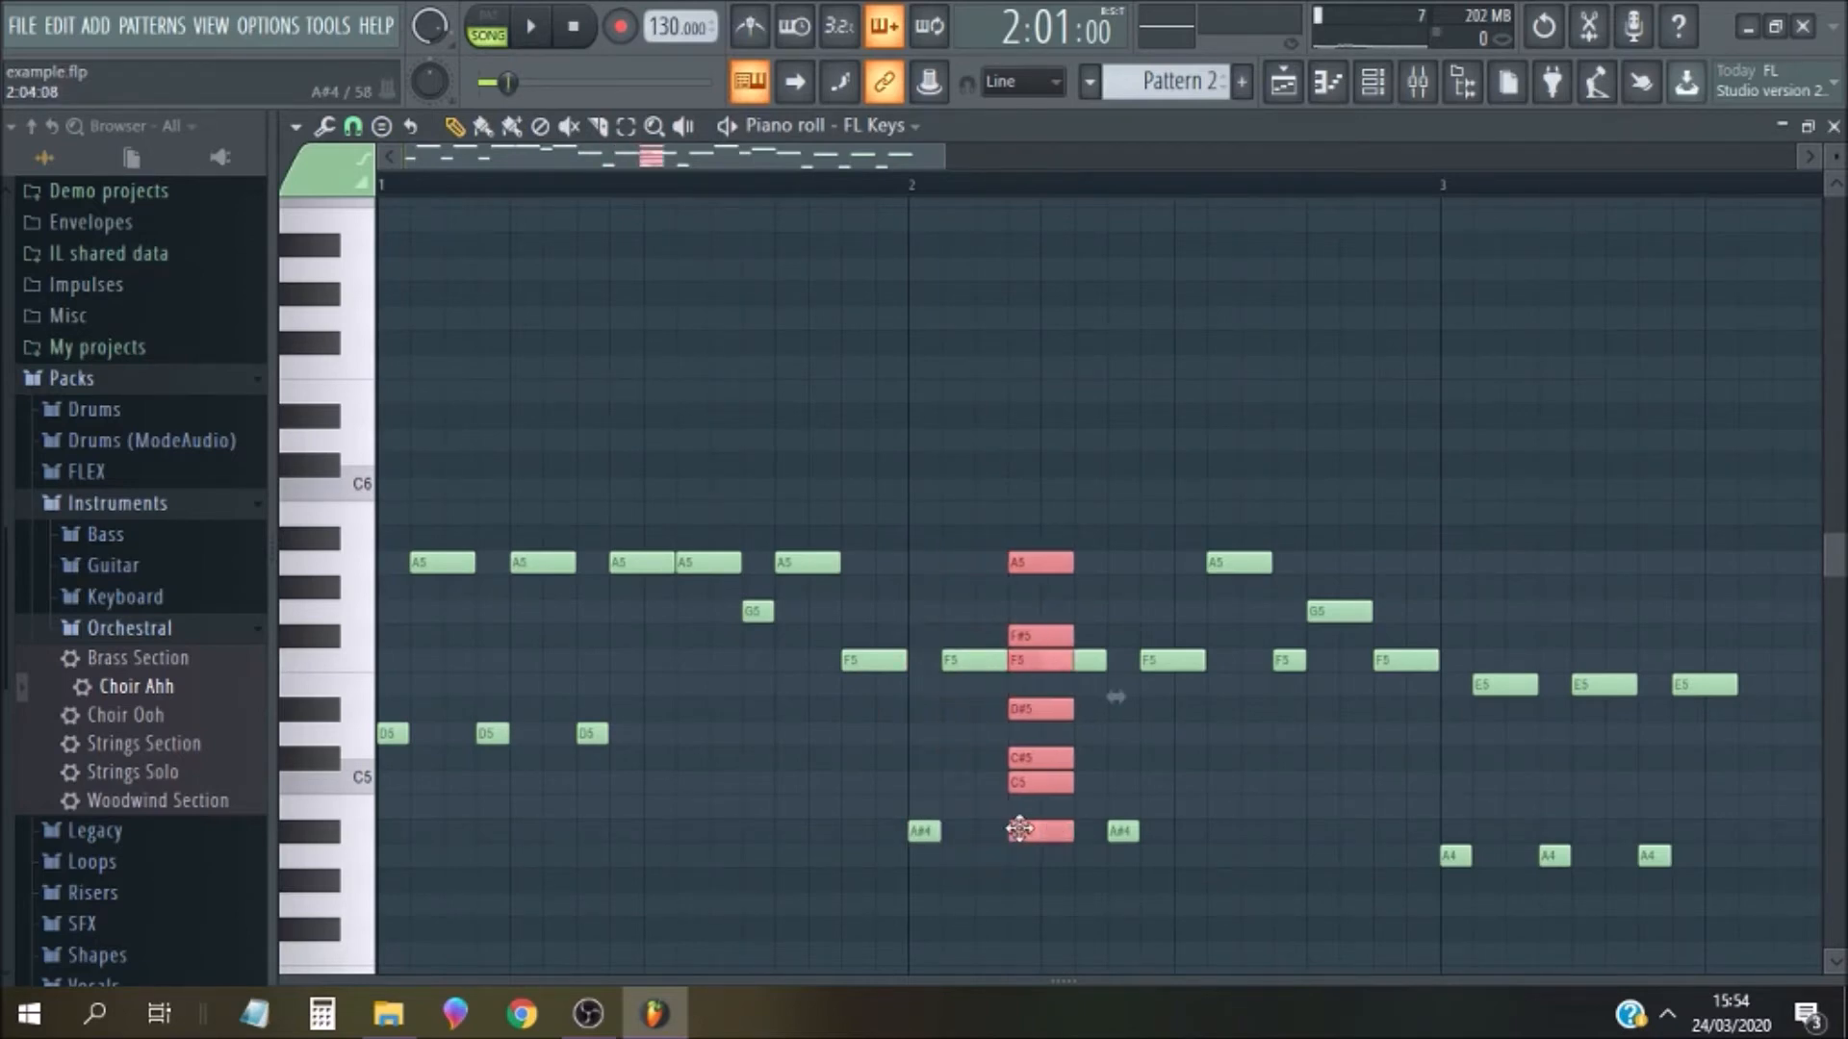
drag(1020, 828, 1469, 869)
right_click(1470, 785)
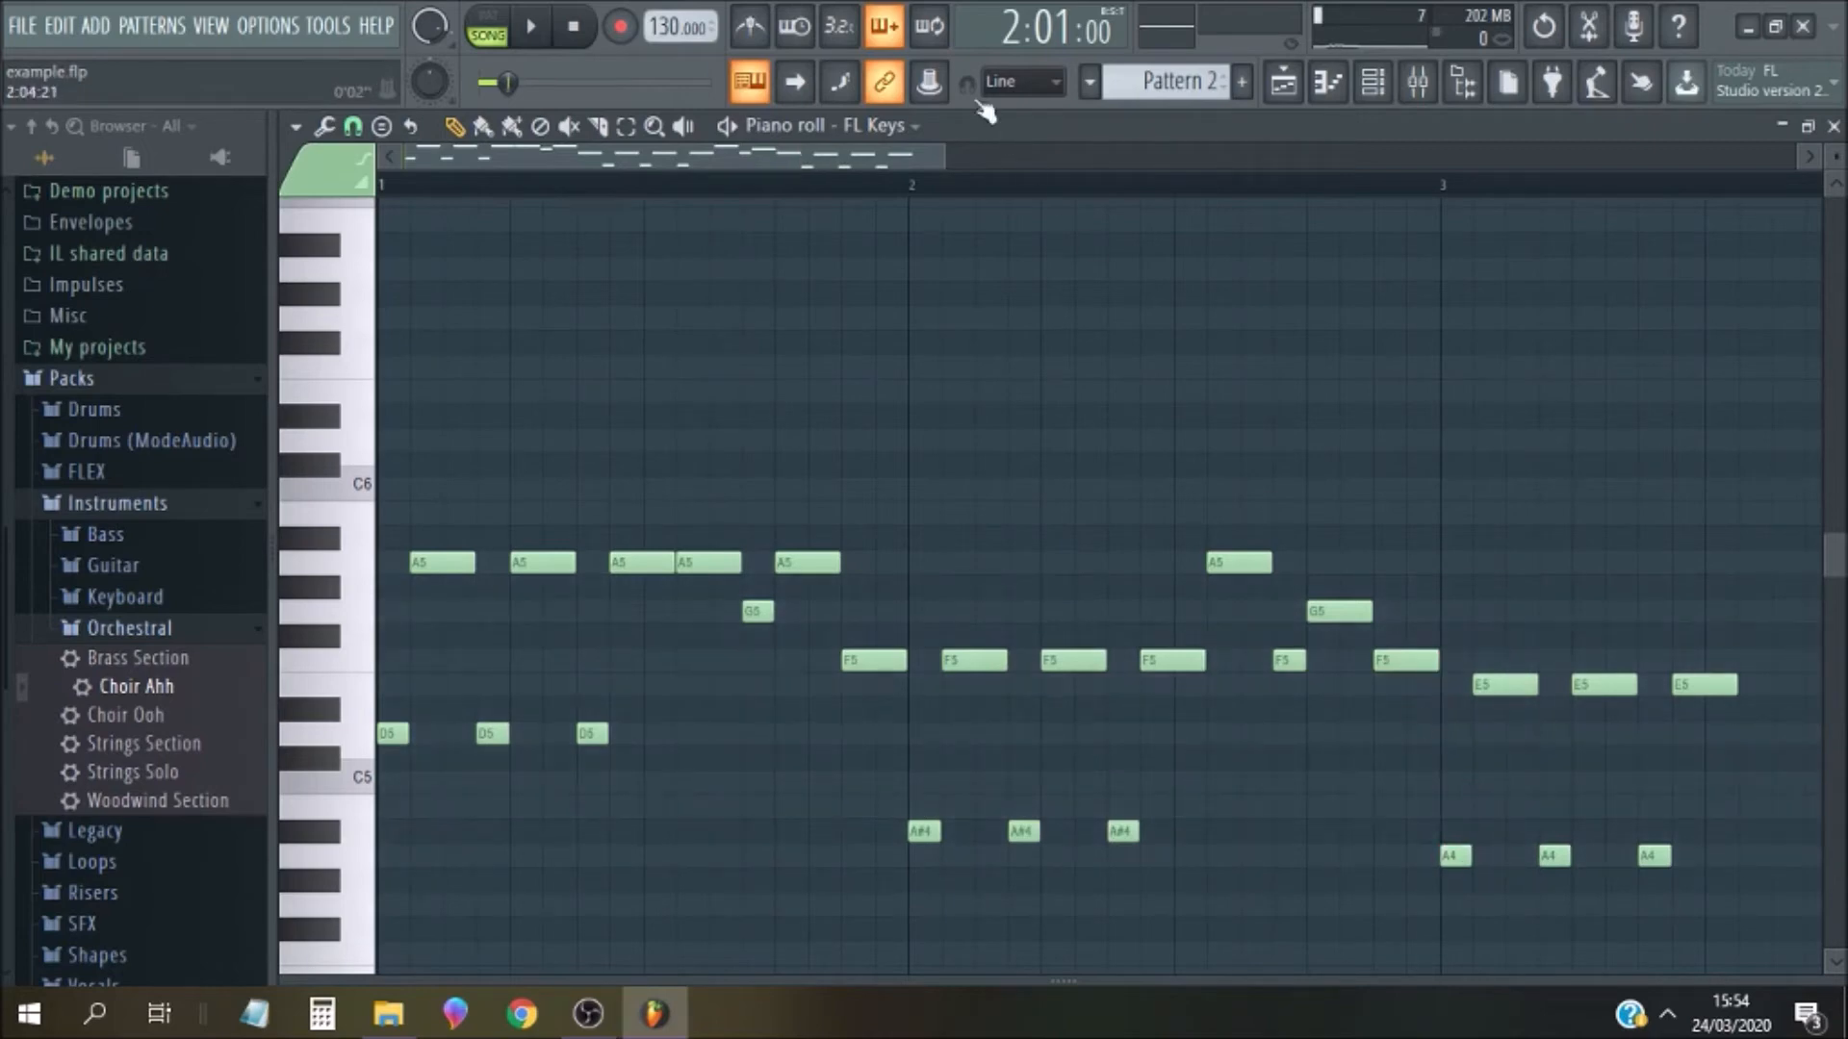
Extend bar 3 with a two-step F5 and a one-step E5, and play back from the start of bar 3
drag(784, 156, 862, 154)
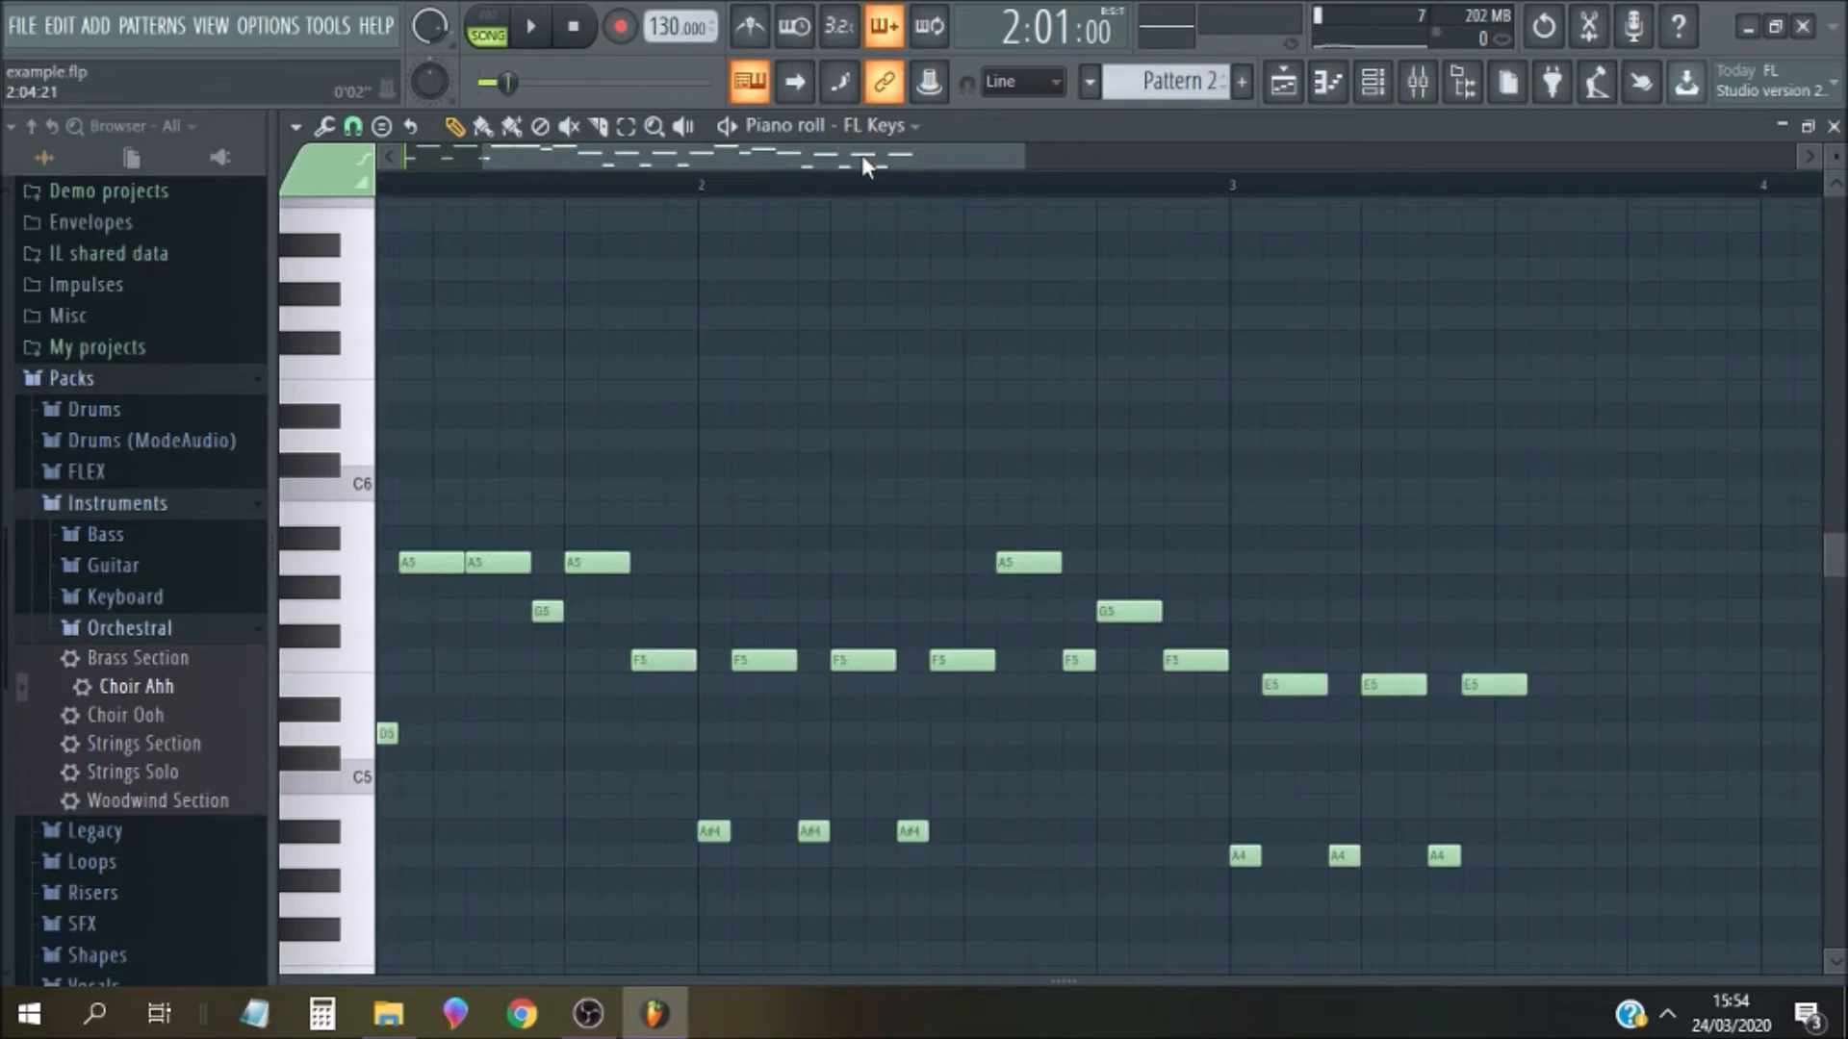
key(space)
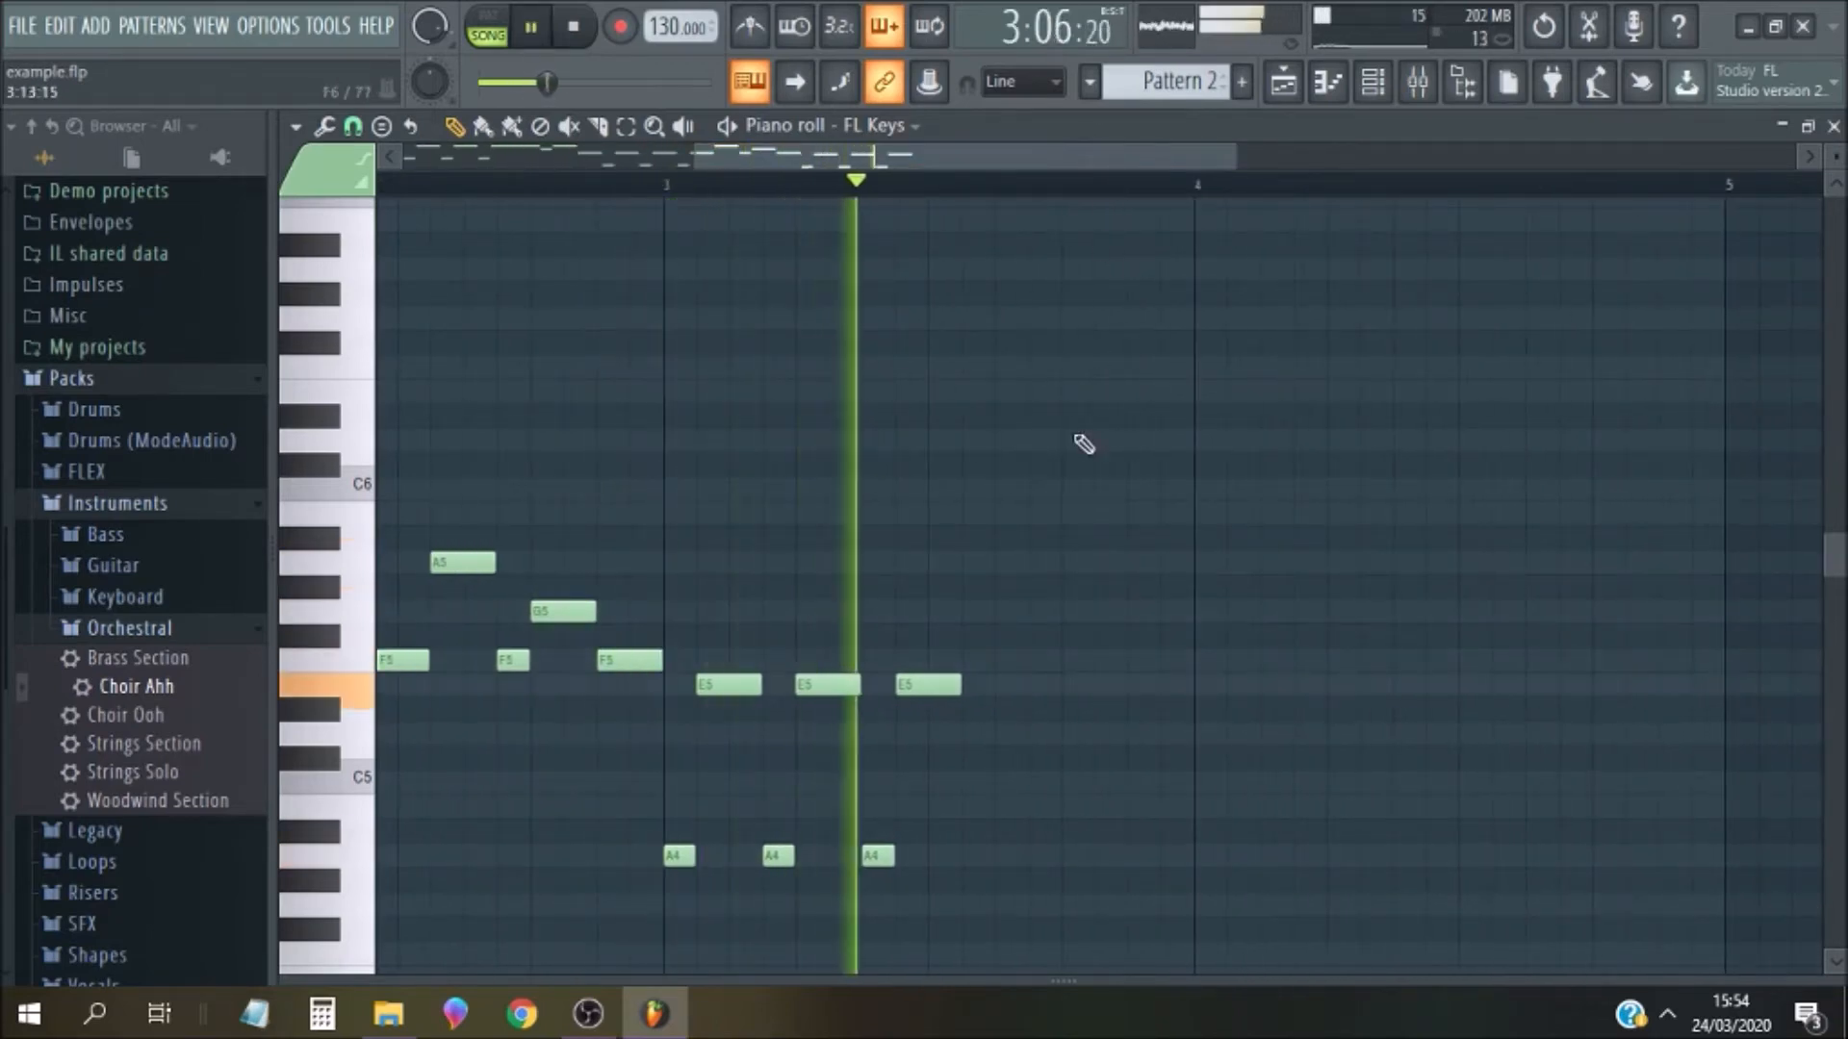
key(space)
click(997, 662)
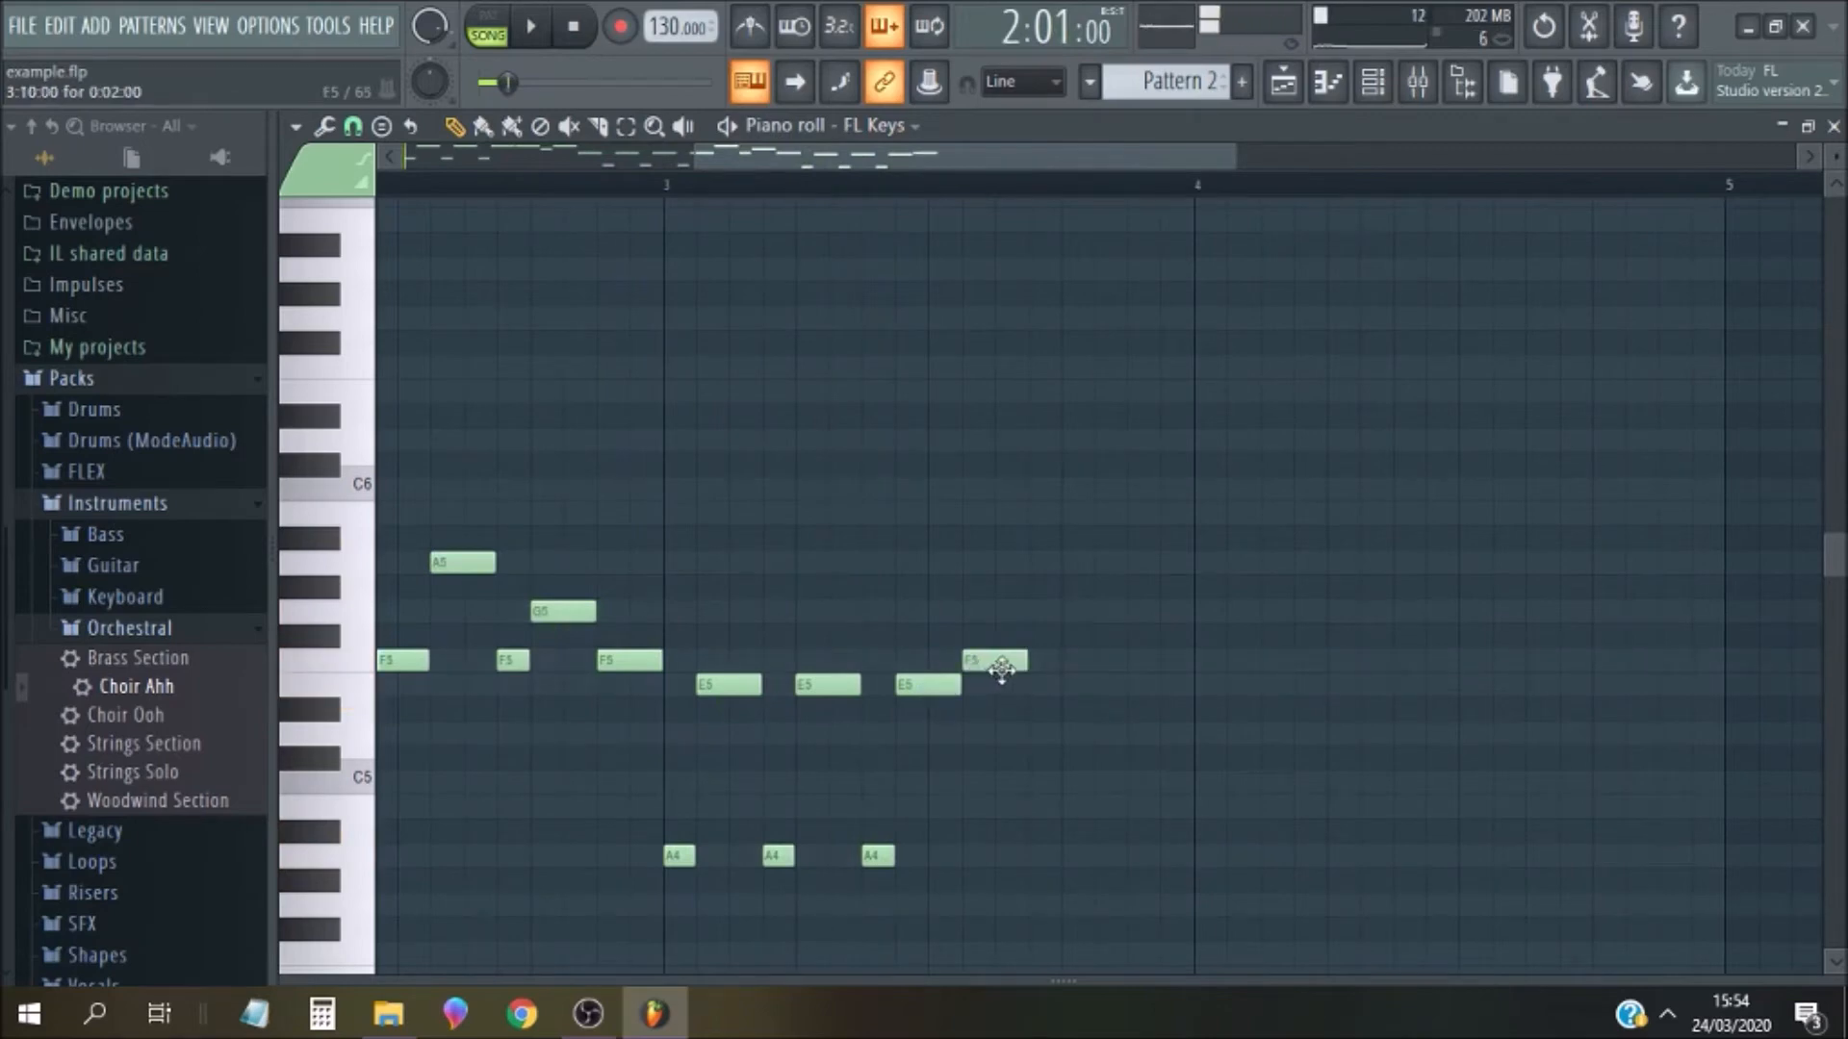
click(1049, 686)
drag(1083, 692, 1049, 692)
click(680, 190)
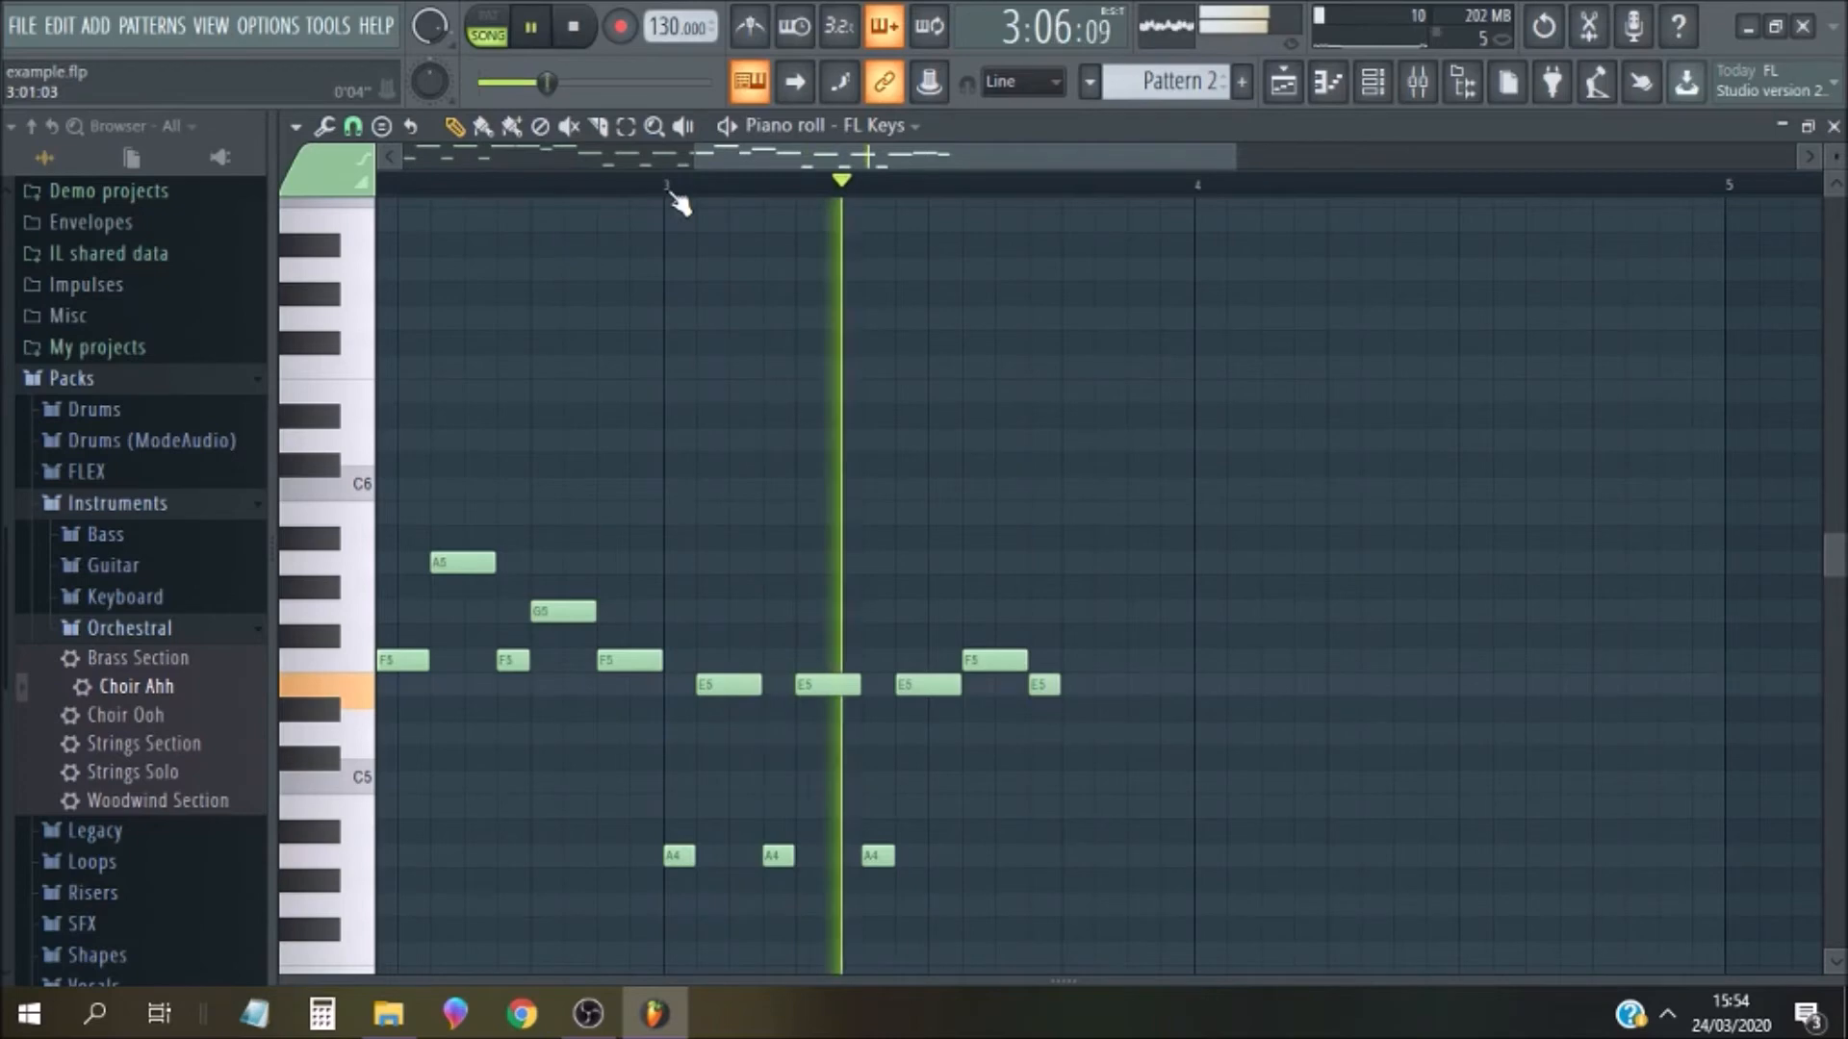
key(space)
Add a two-step D5 after the last E5 of bar 3, and play bar 3 back
click(1076, 734)
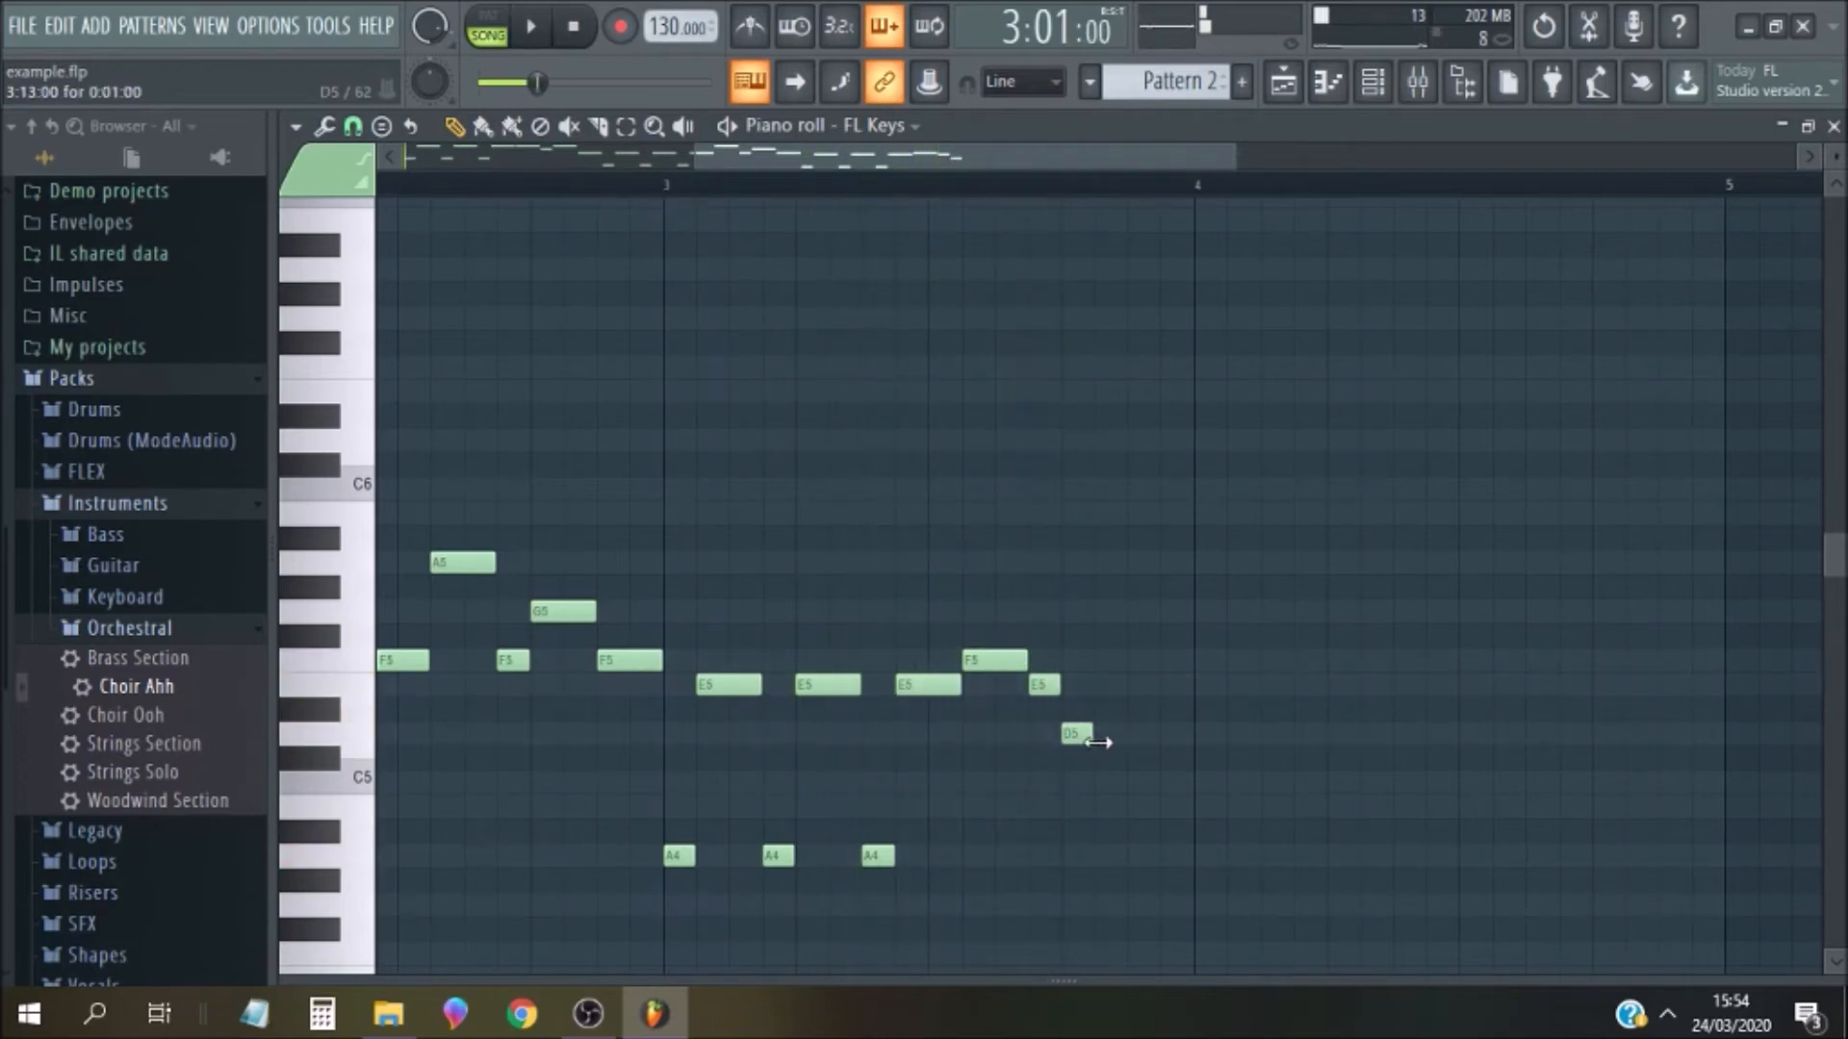
drag(1098, 743, 1126, 742)
key(space)
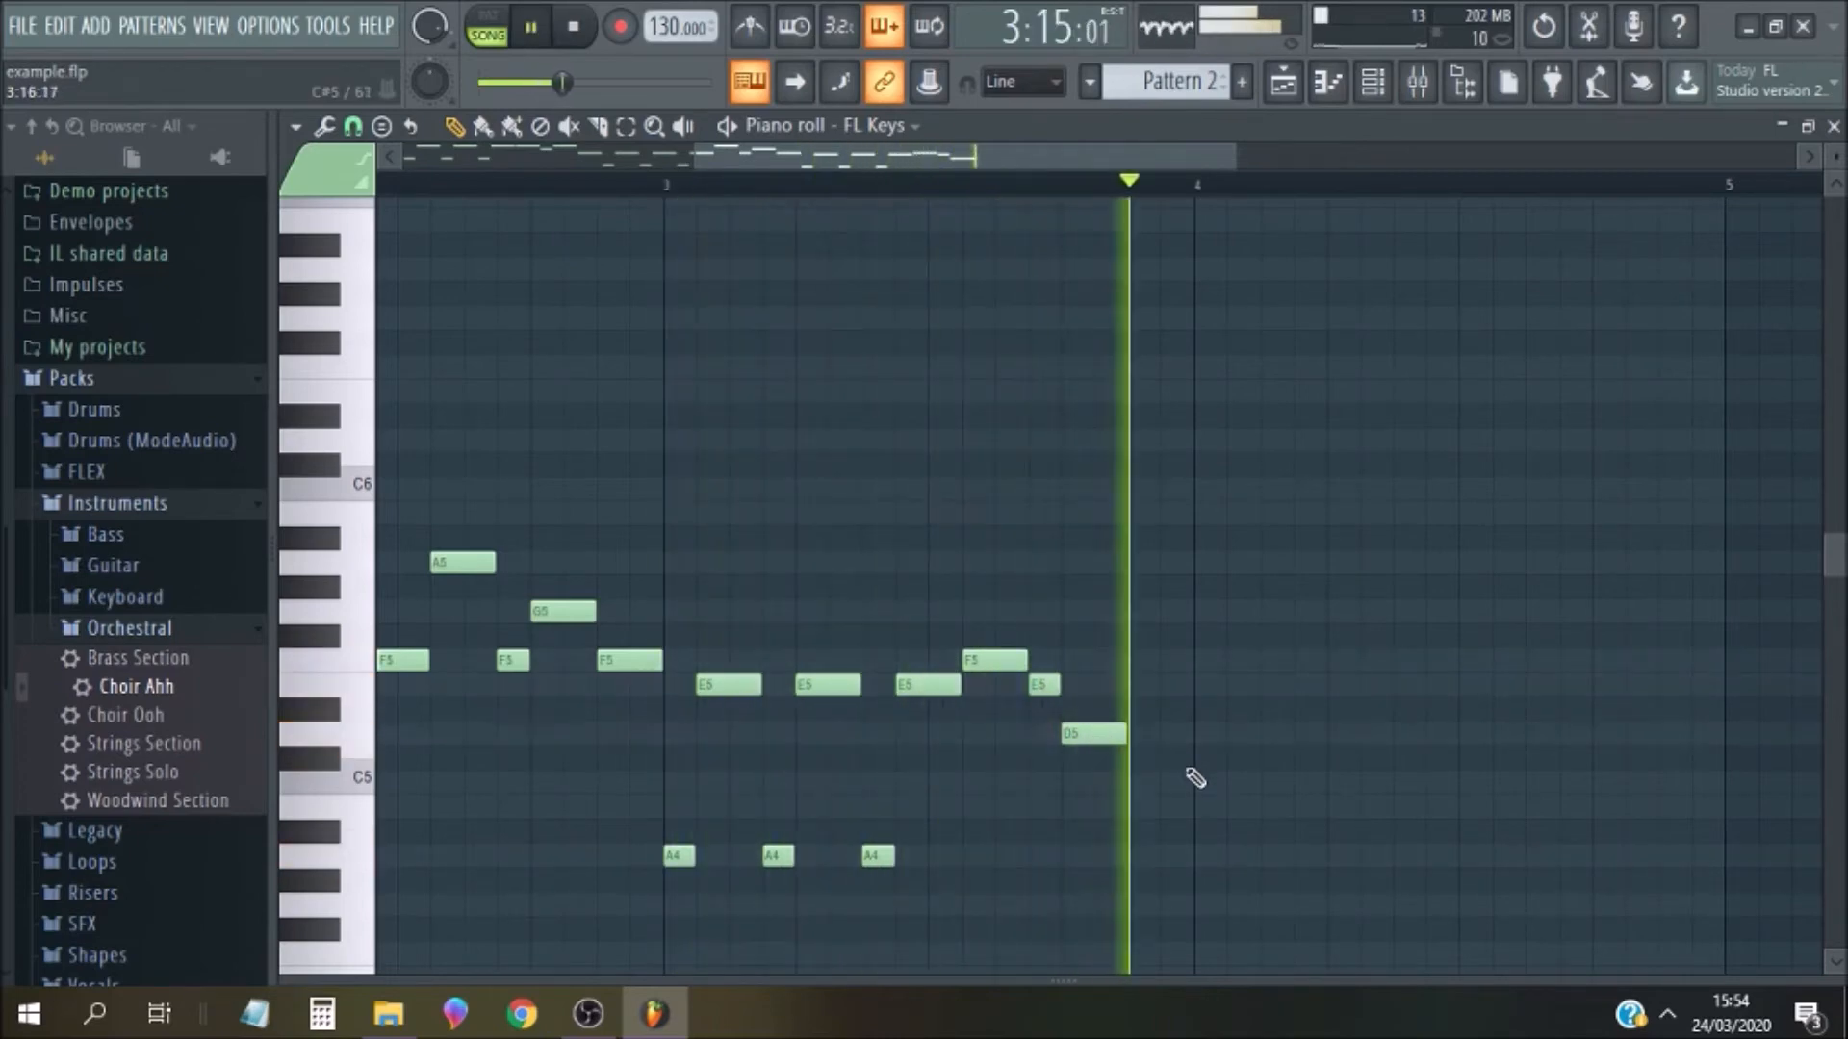
key(space)
Try a two-step E5 and an A#4 as the last note of bar 3, play each back, and remove the note
click(1149, 689)
right_click(1175, 692)
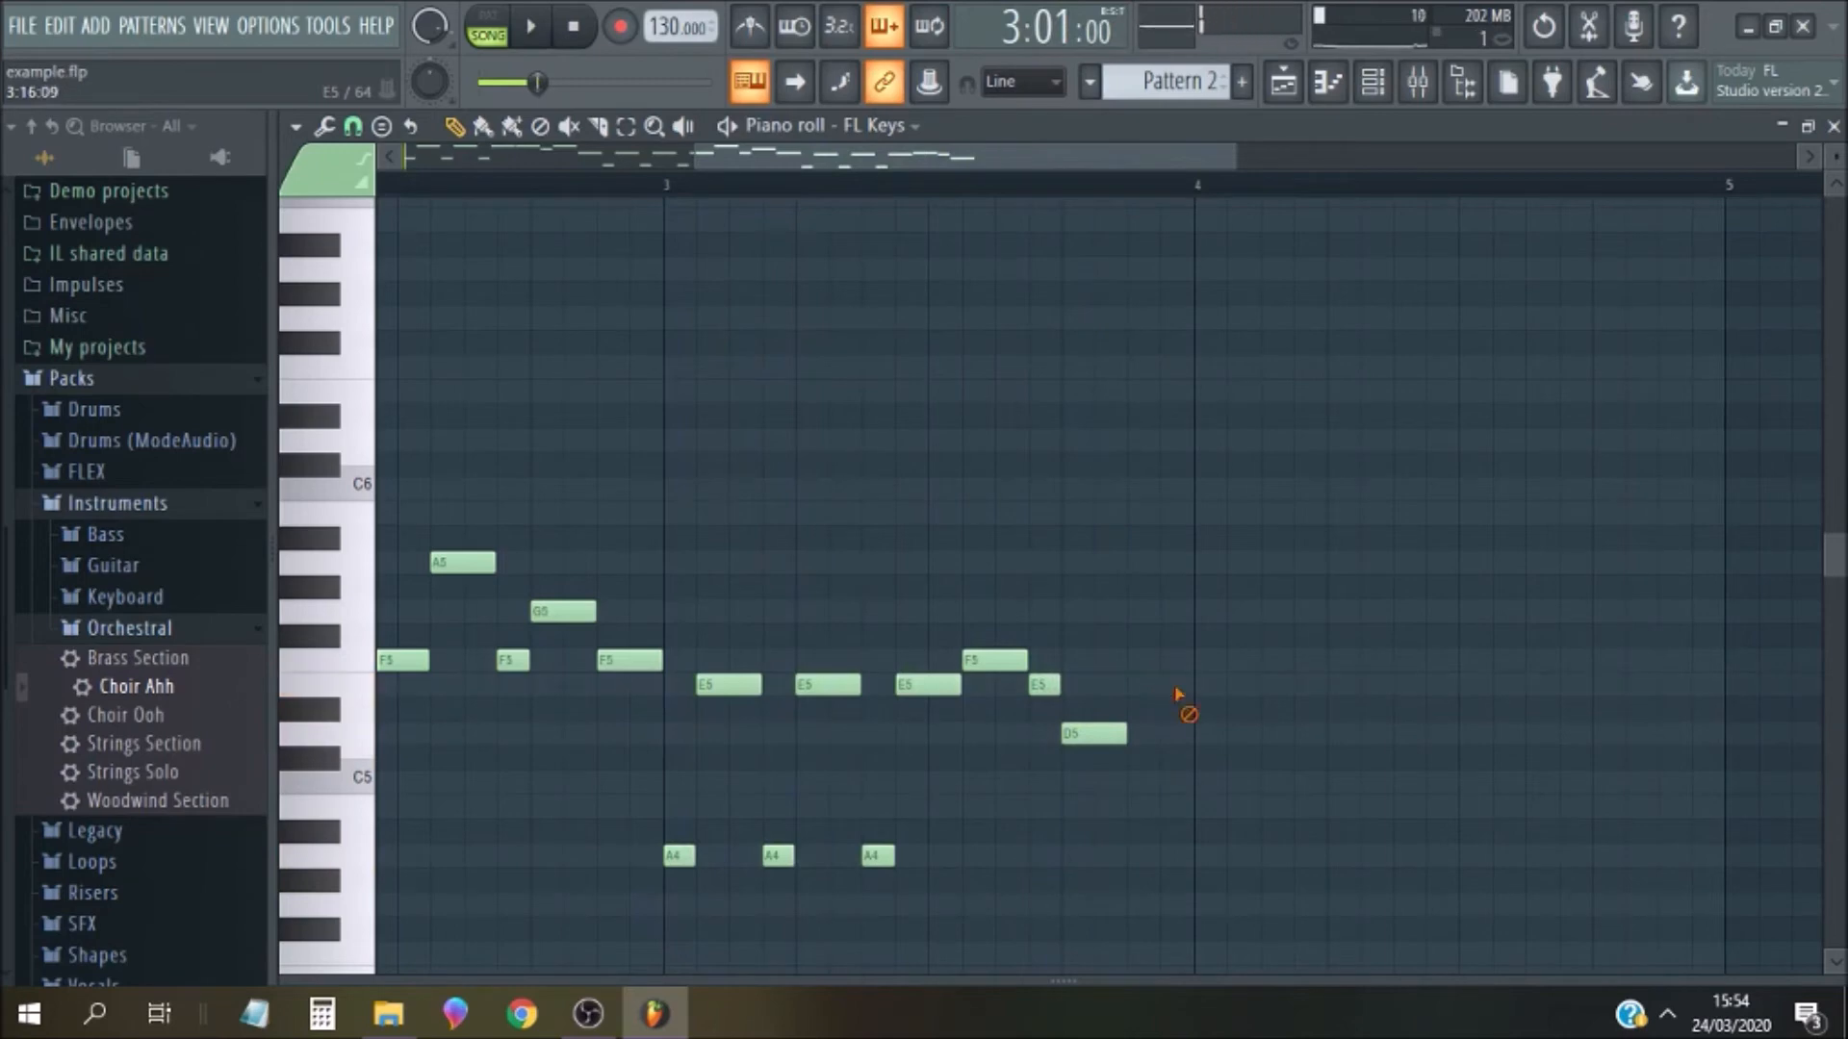
click(1153, 685)
key(space)
key(space)
drag(1155, 686, 1184, 857)
key(space)
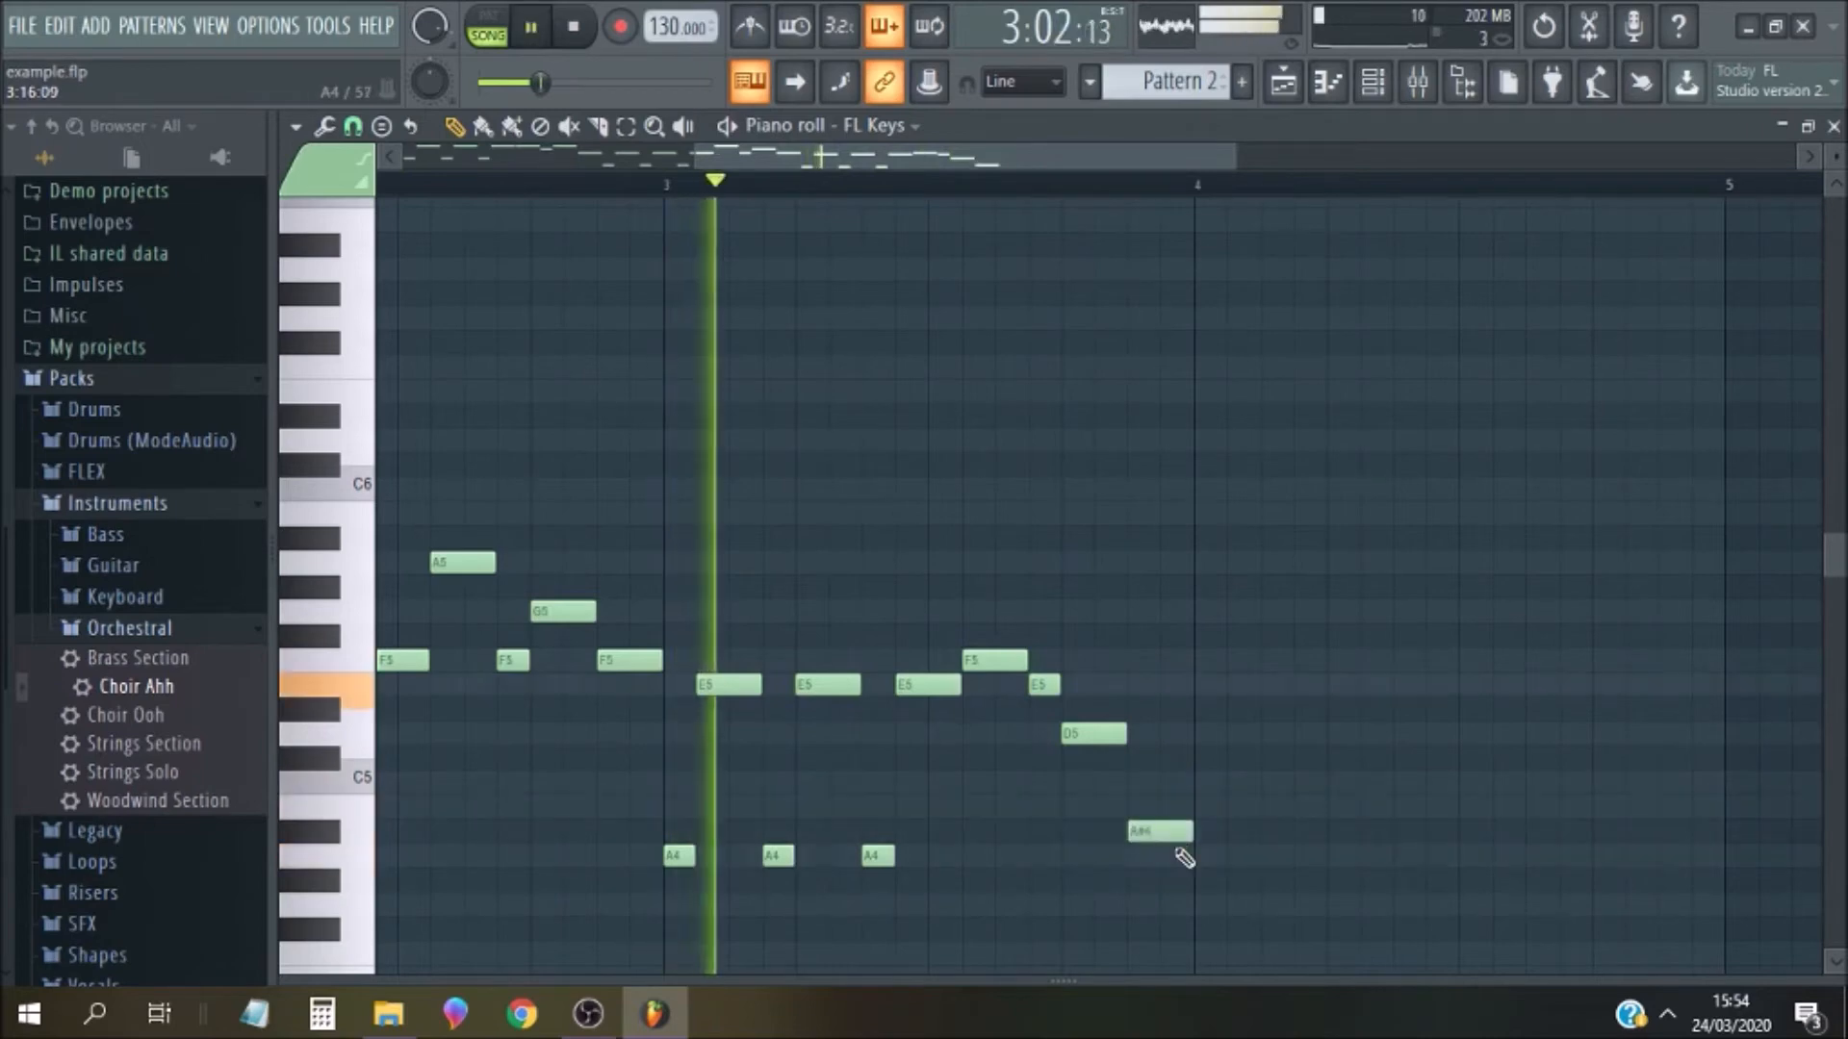
key(space)
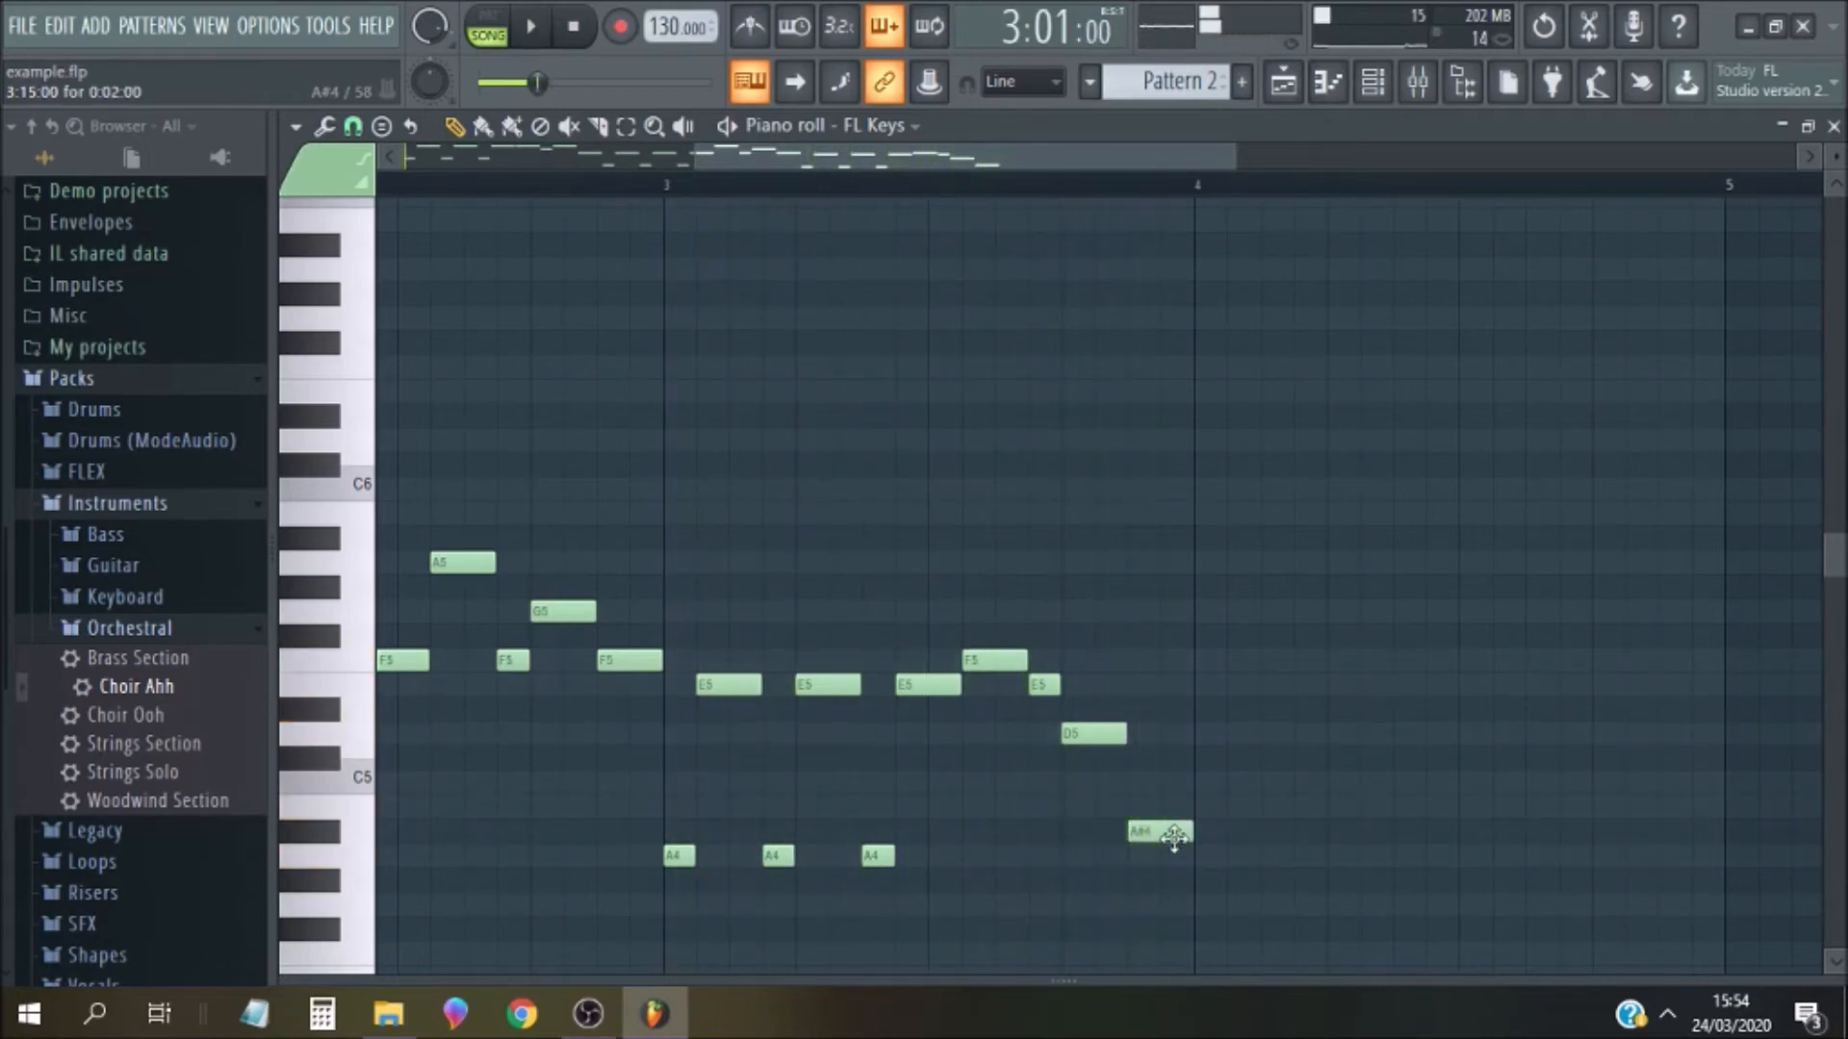
right_click(1174, 838)
End bar 3 with a two-step C5, and play bar 3 back
drag(1160, 850, 1160, 784)
key(space)
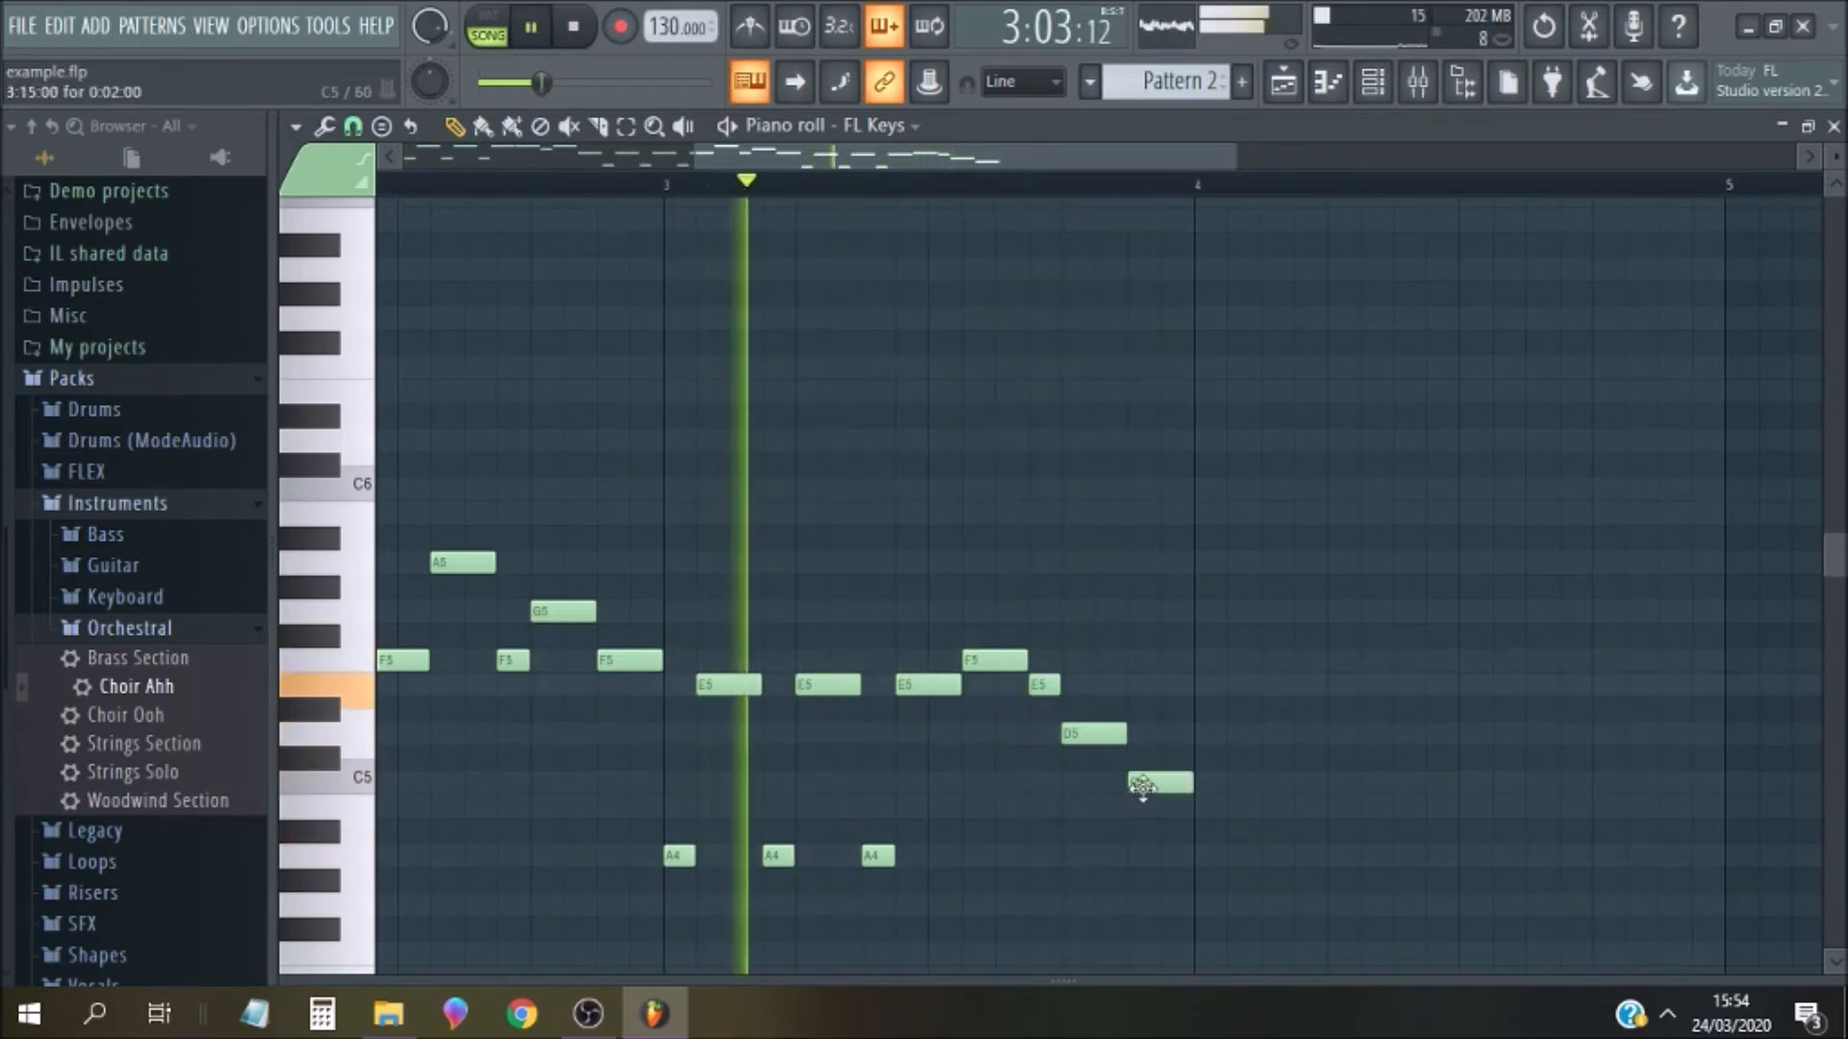
key(space)
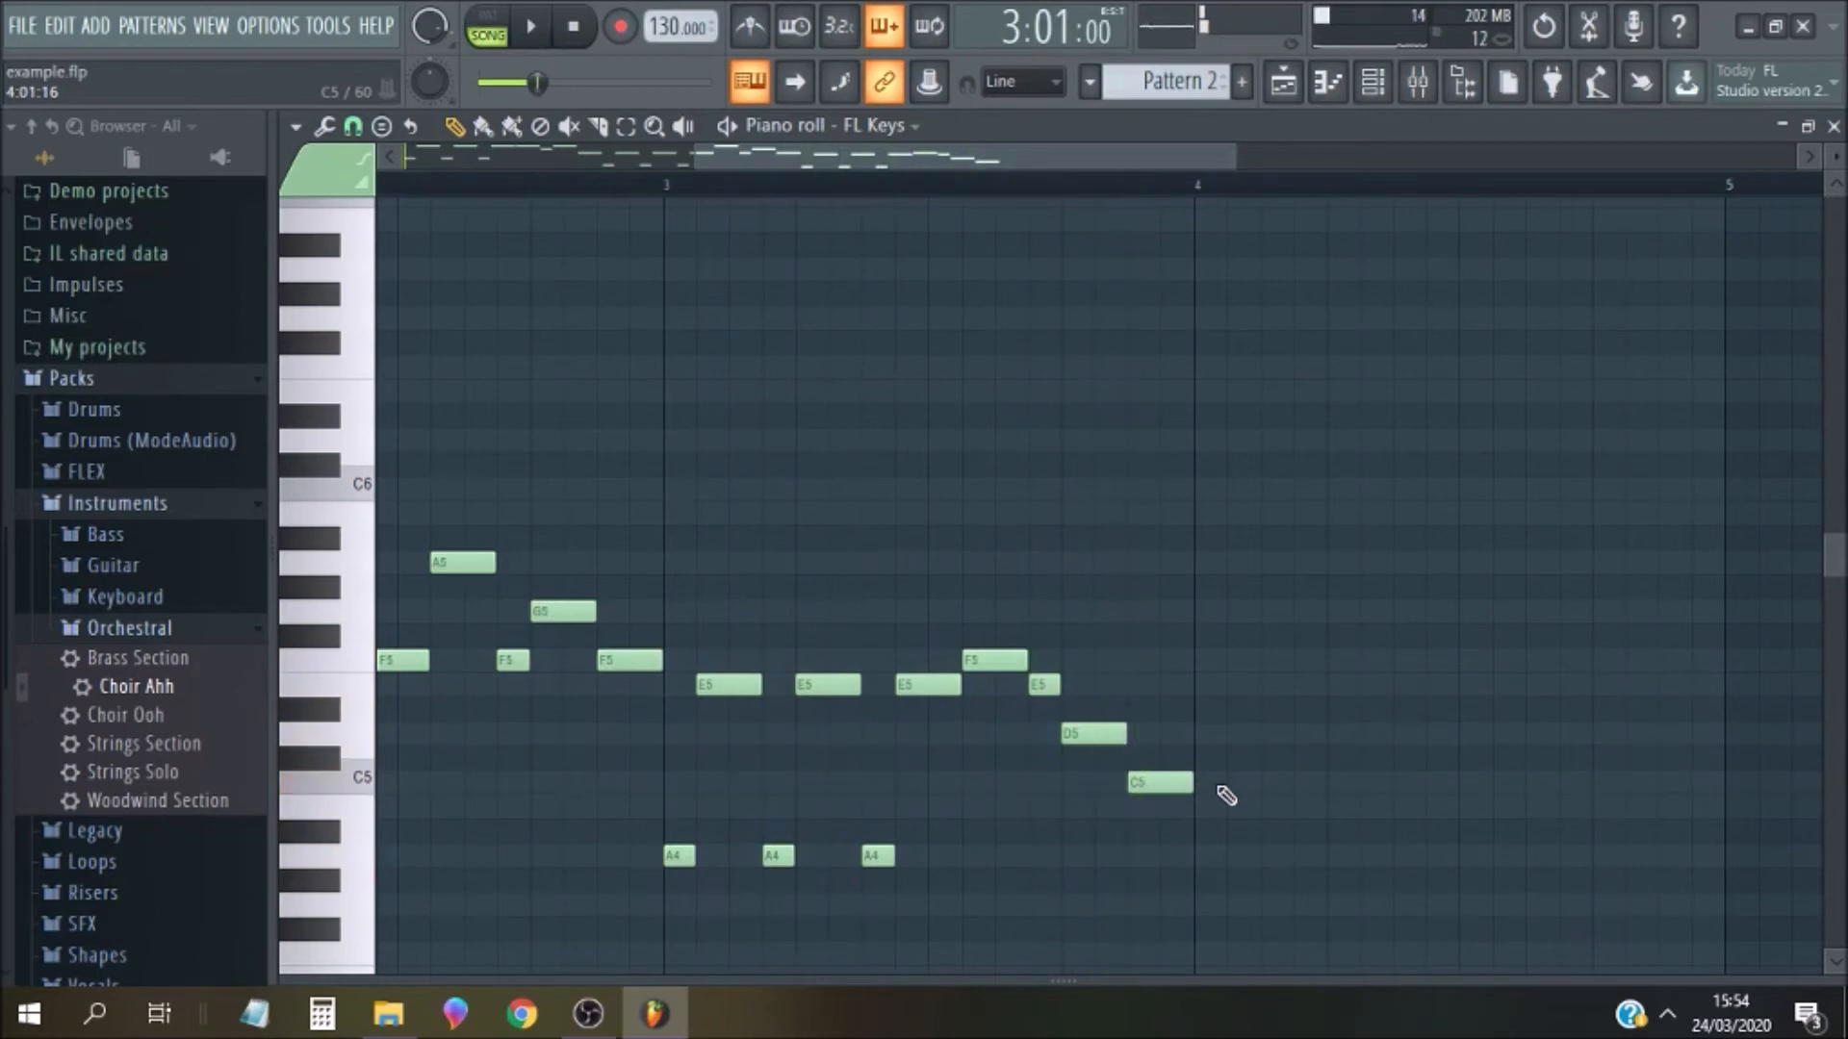
Start bar 4 with alternating one-step C5 and two-step G5 notes, two of each
click(1224, 787)
drag(1253, 787, 1227, 788)
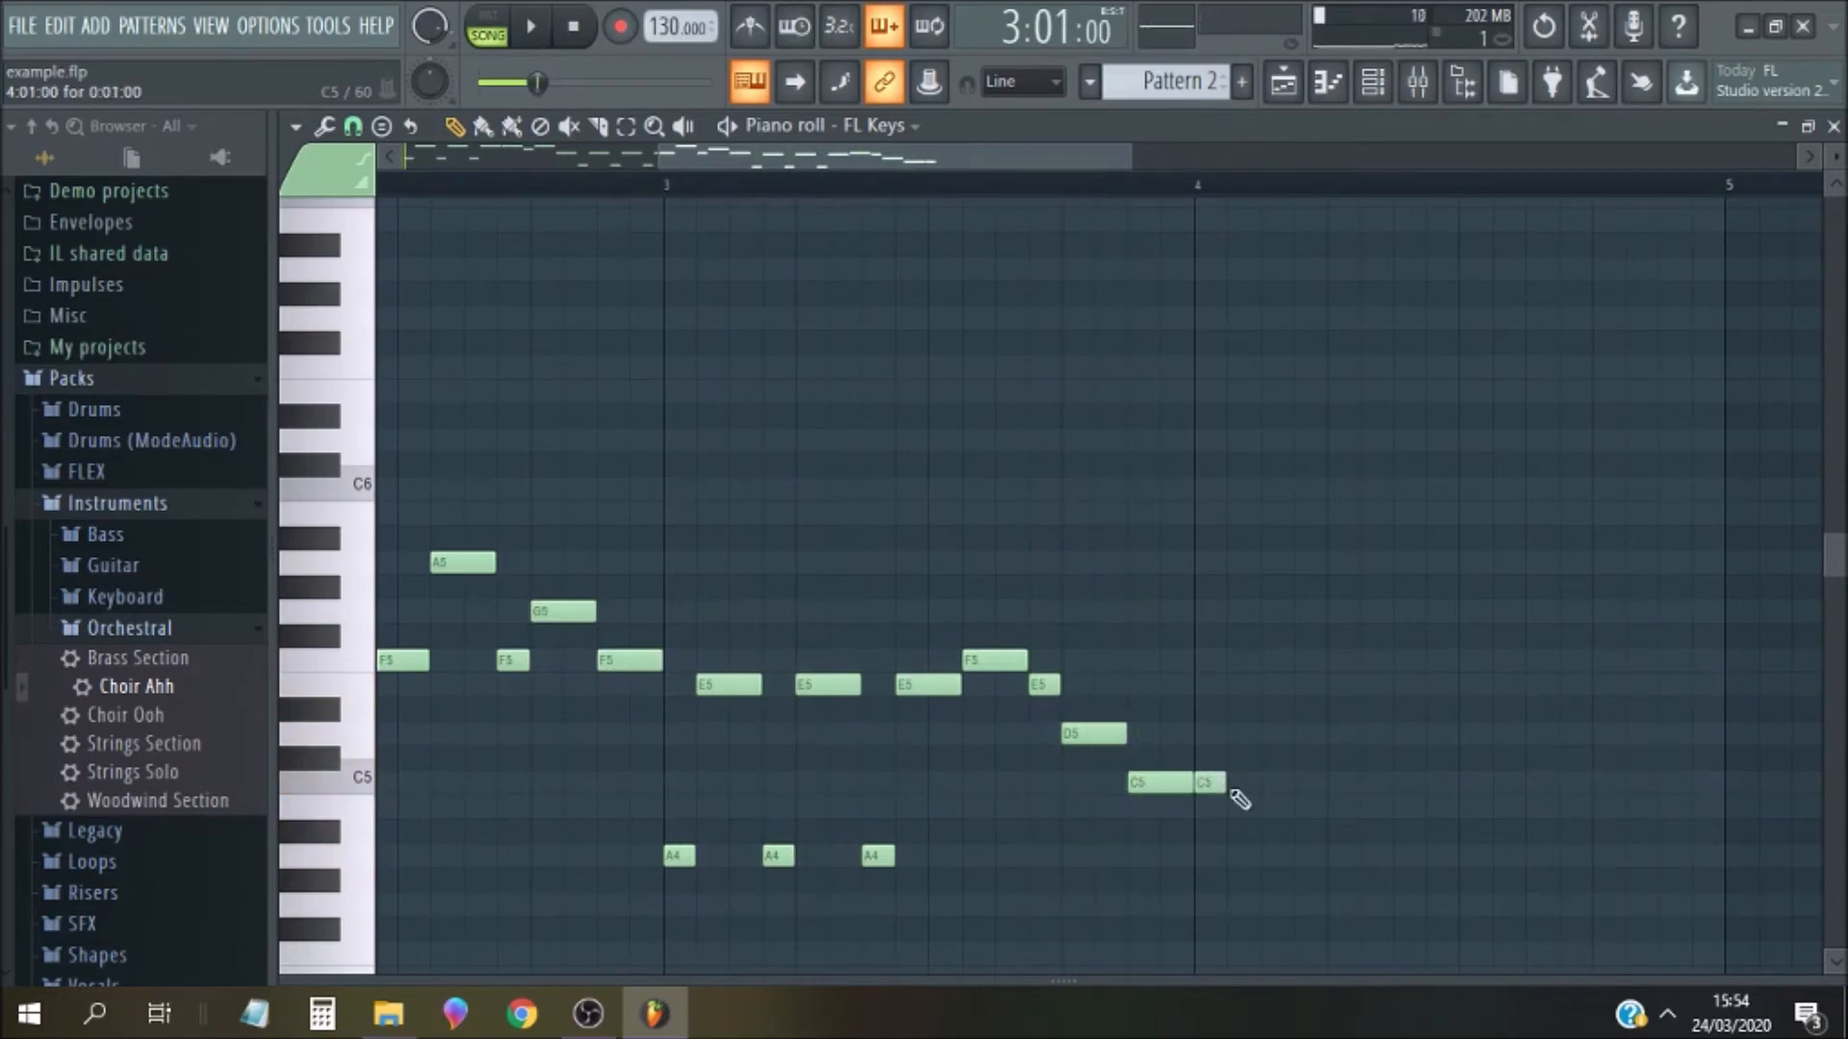
click(1237, 613)
drag(1259, 612, 1291, 612)
click(1303, 785)
drag(1354, 781, 1325, 782)
click(1337, 612)
drag(1358, 612, 1392, 612)
Continue bar 4 with a one-step C5 and a two-step A5, and play back from bar 3
click(1407, 783)
drag(1455, 783, 1425, 783)
click(1440, 564)
drag(1457, 566, 1492, 566)
key(space)
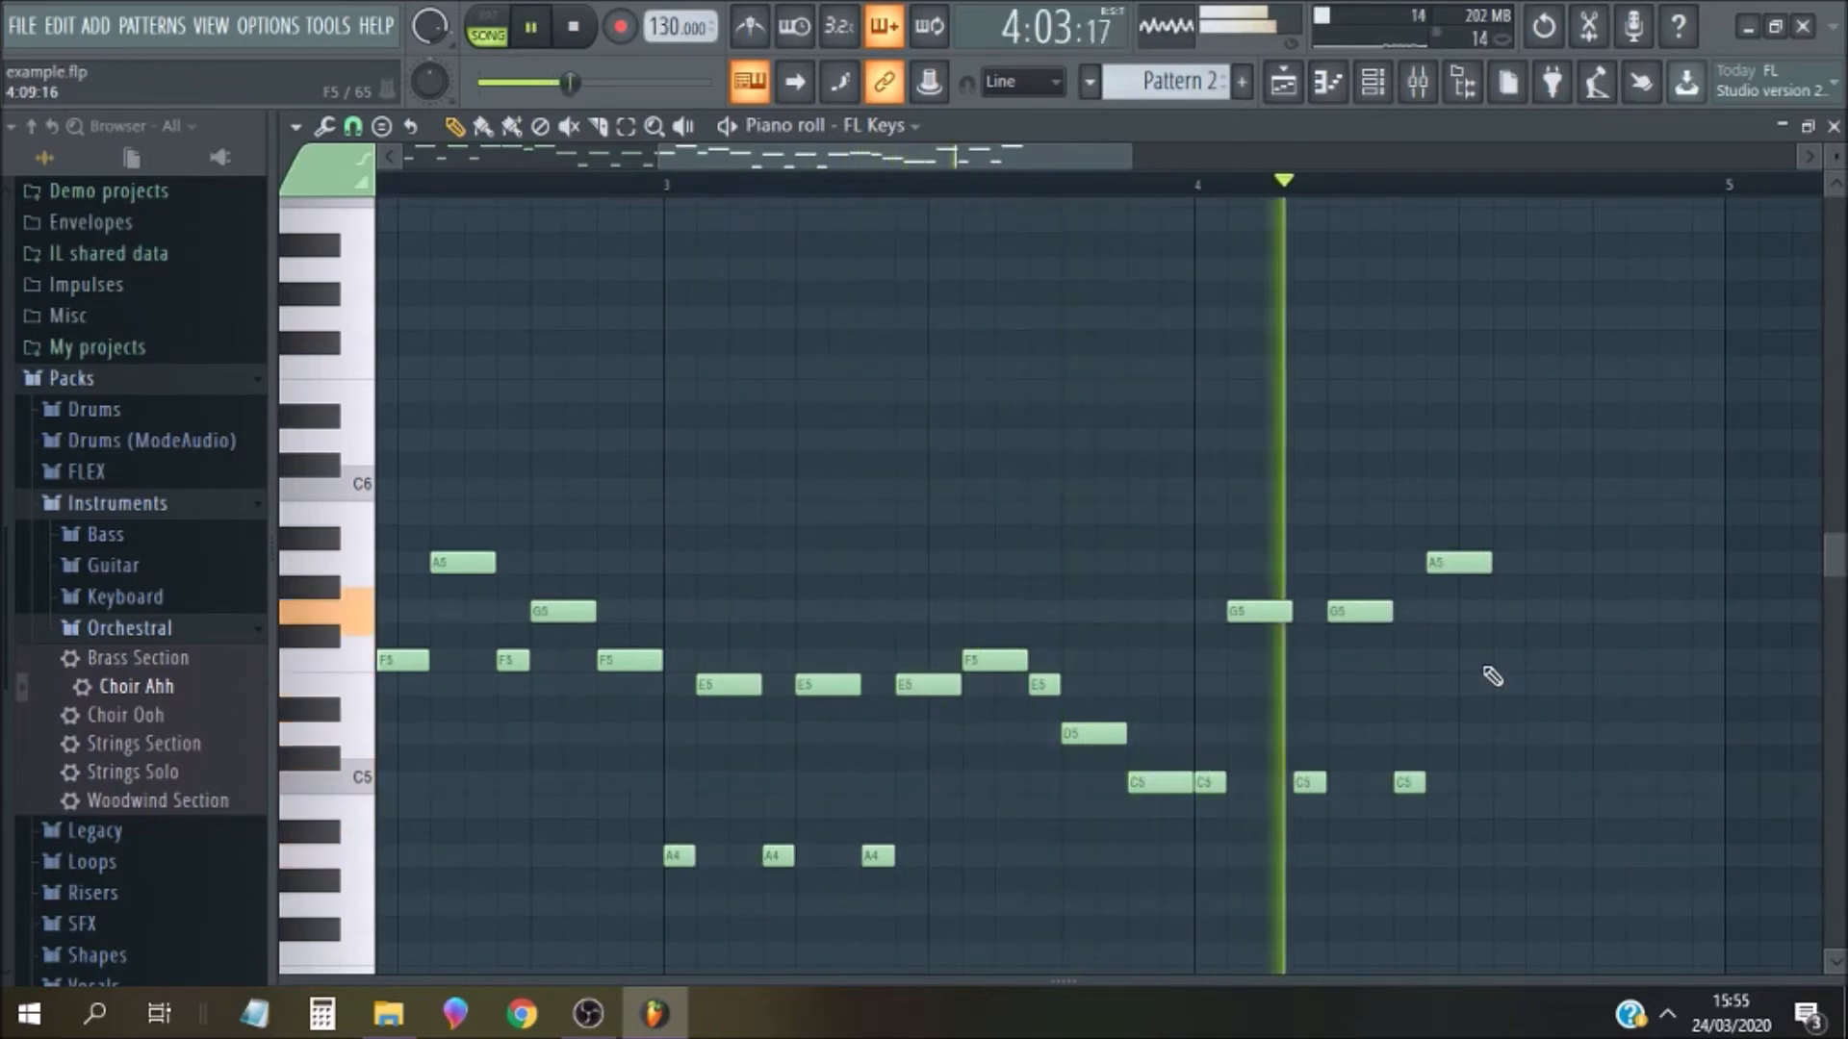
key(space)
Review the earlier bars of the melody, and play back from the start of bar 4
drag(901, 154, 968, 313)
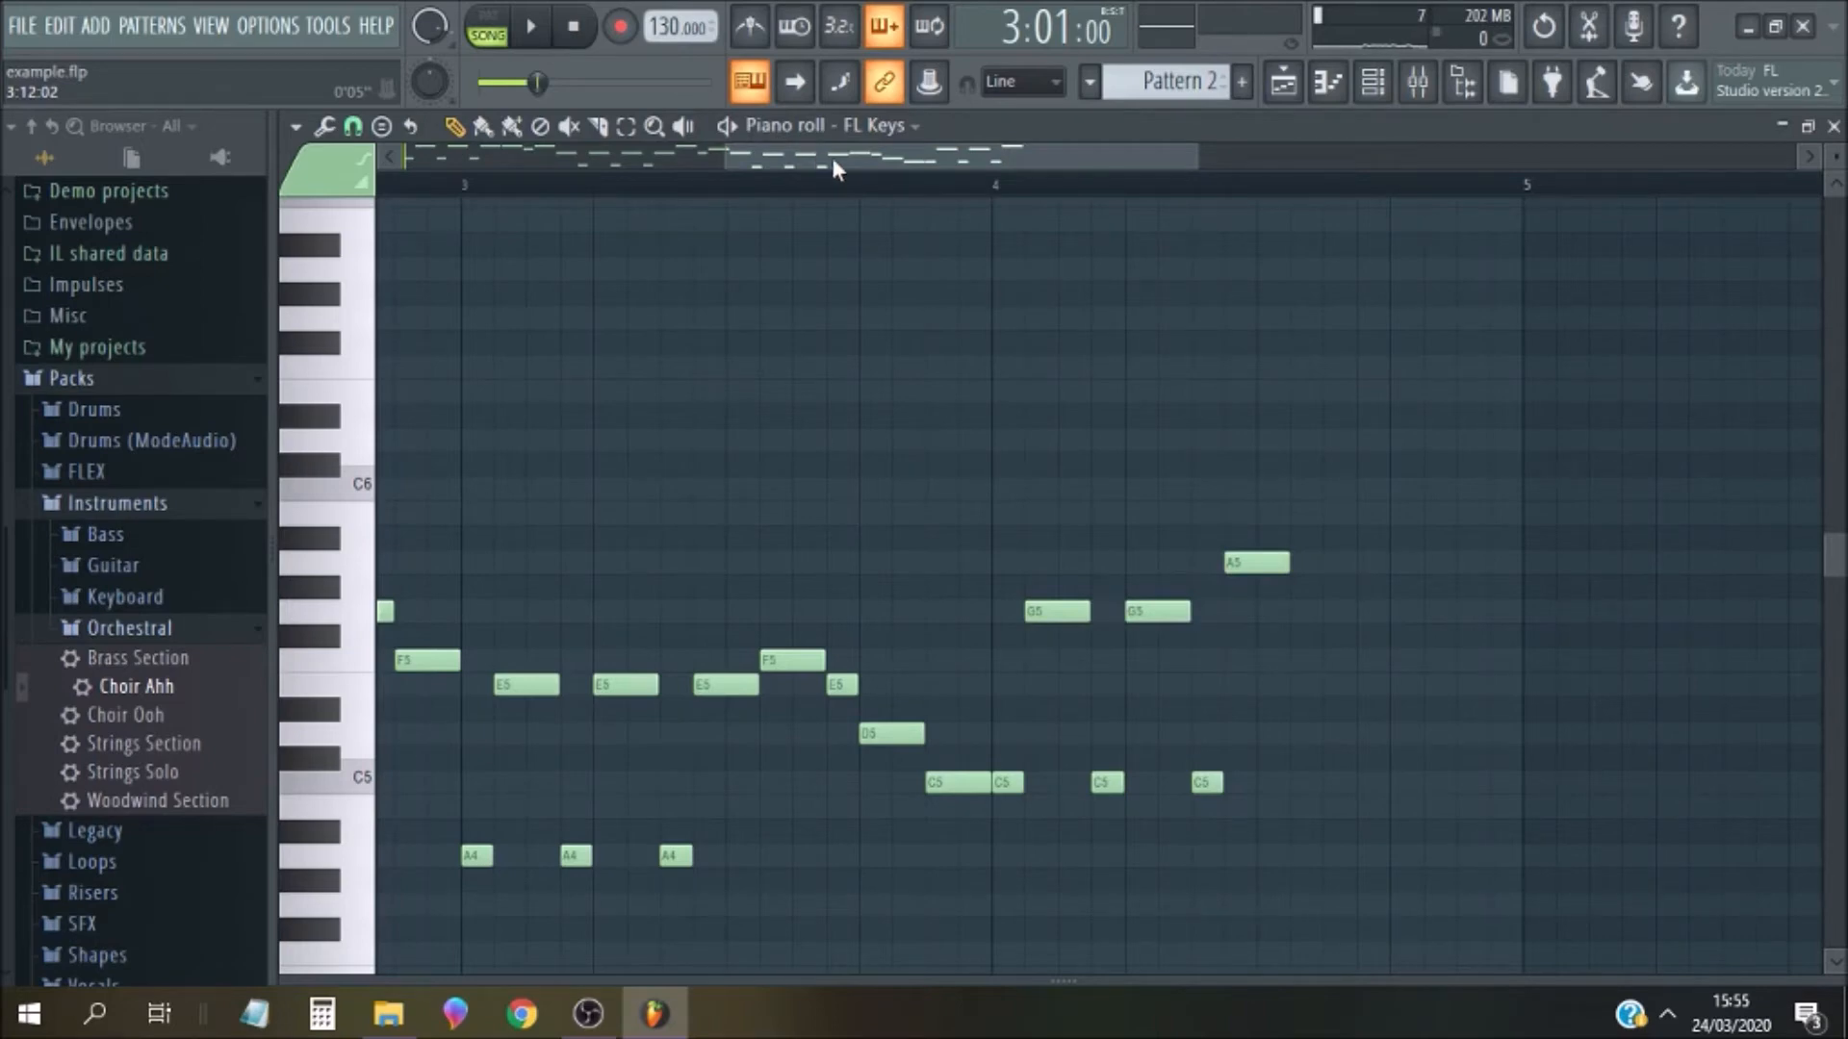
drag(832, 166, 510, 159)
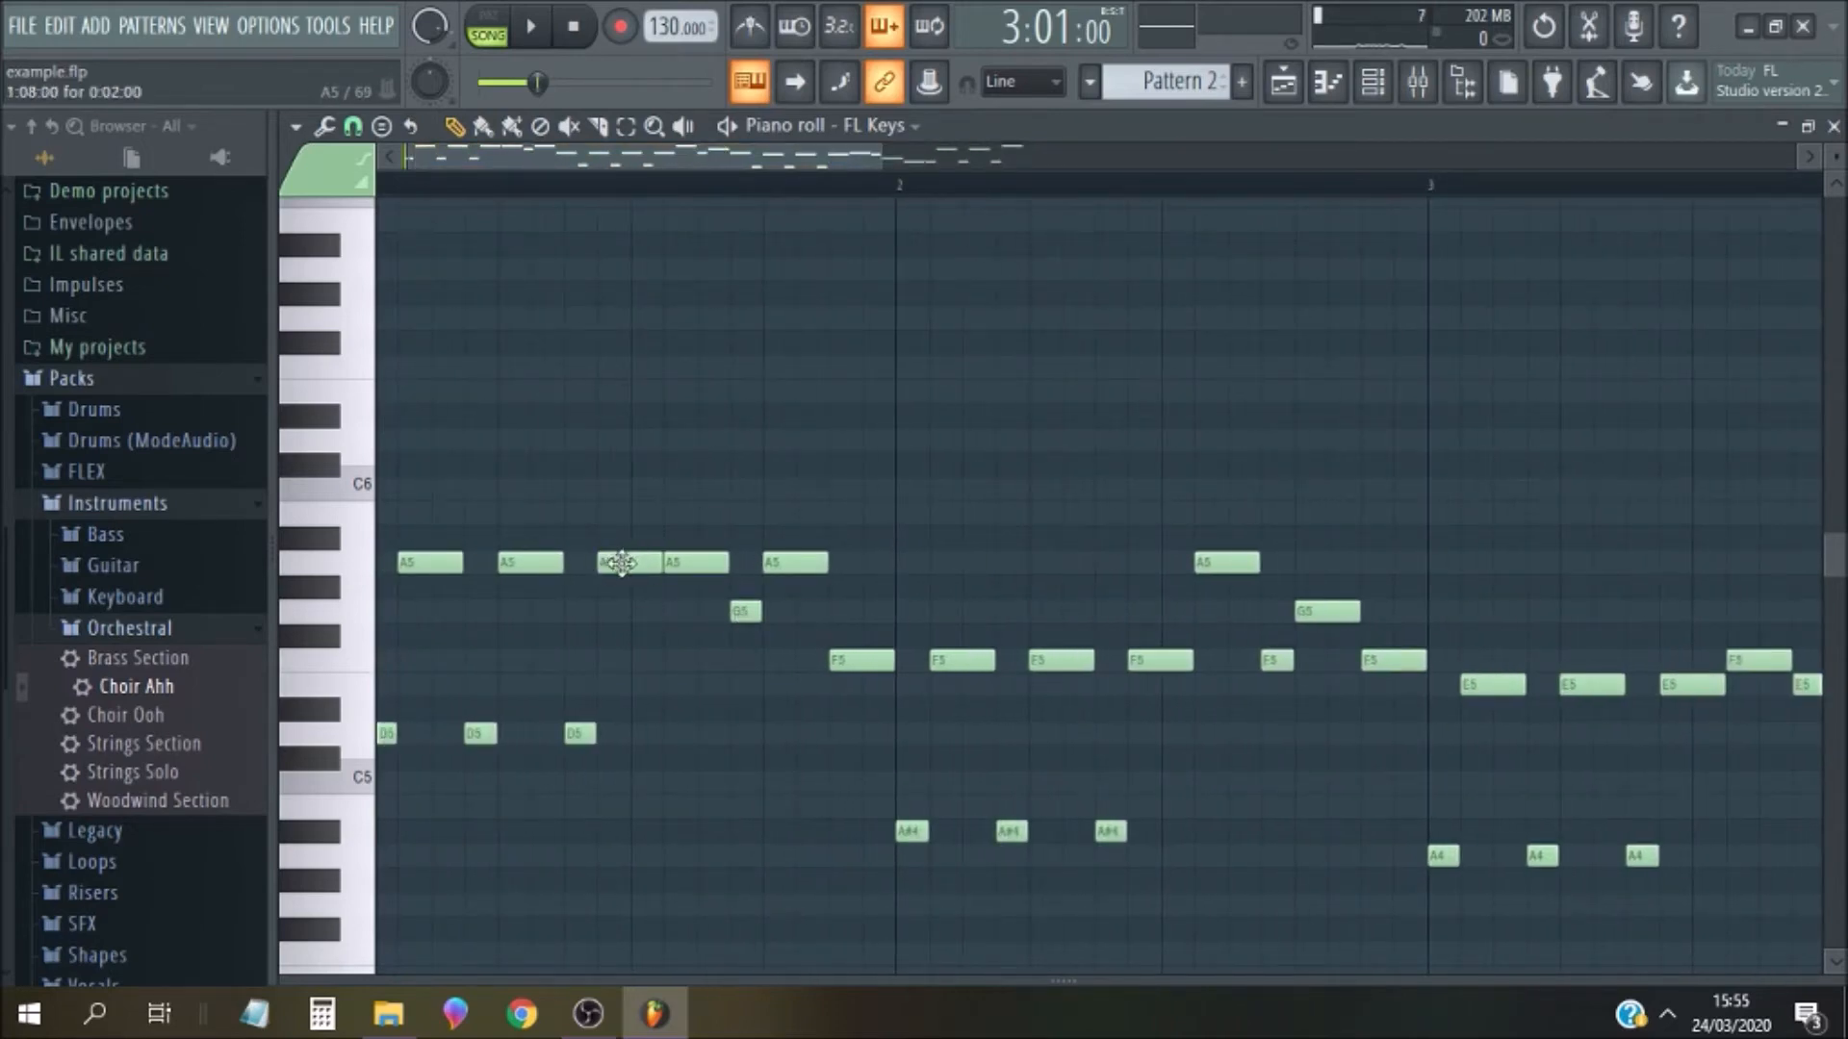
drag(534, 154, 953, 163)
click(814, 187)
key(space)
key(space)
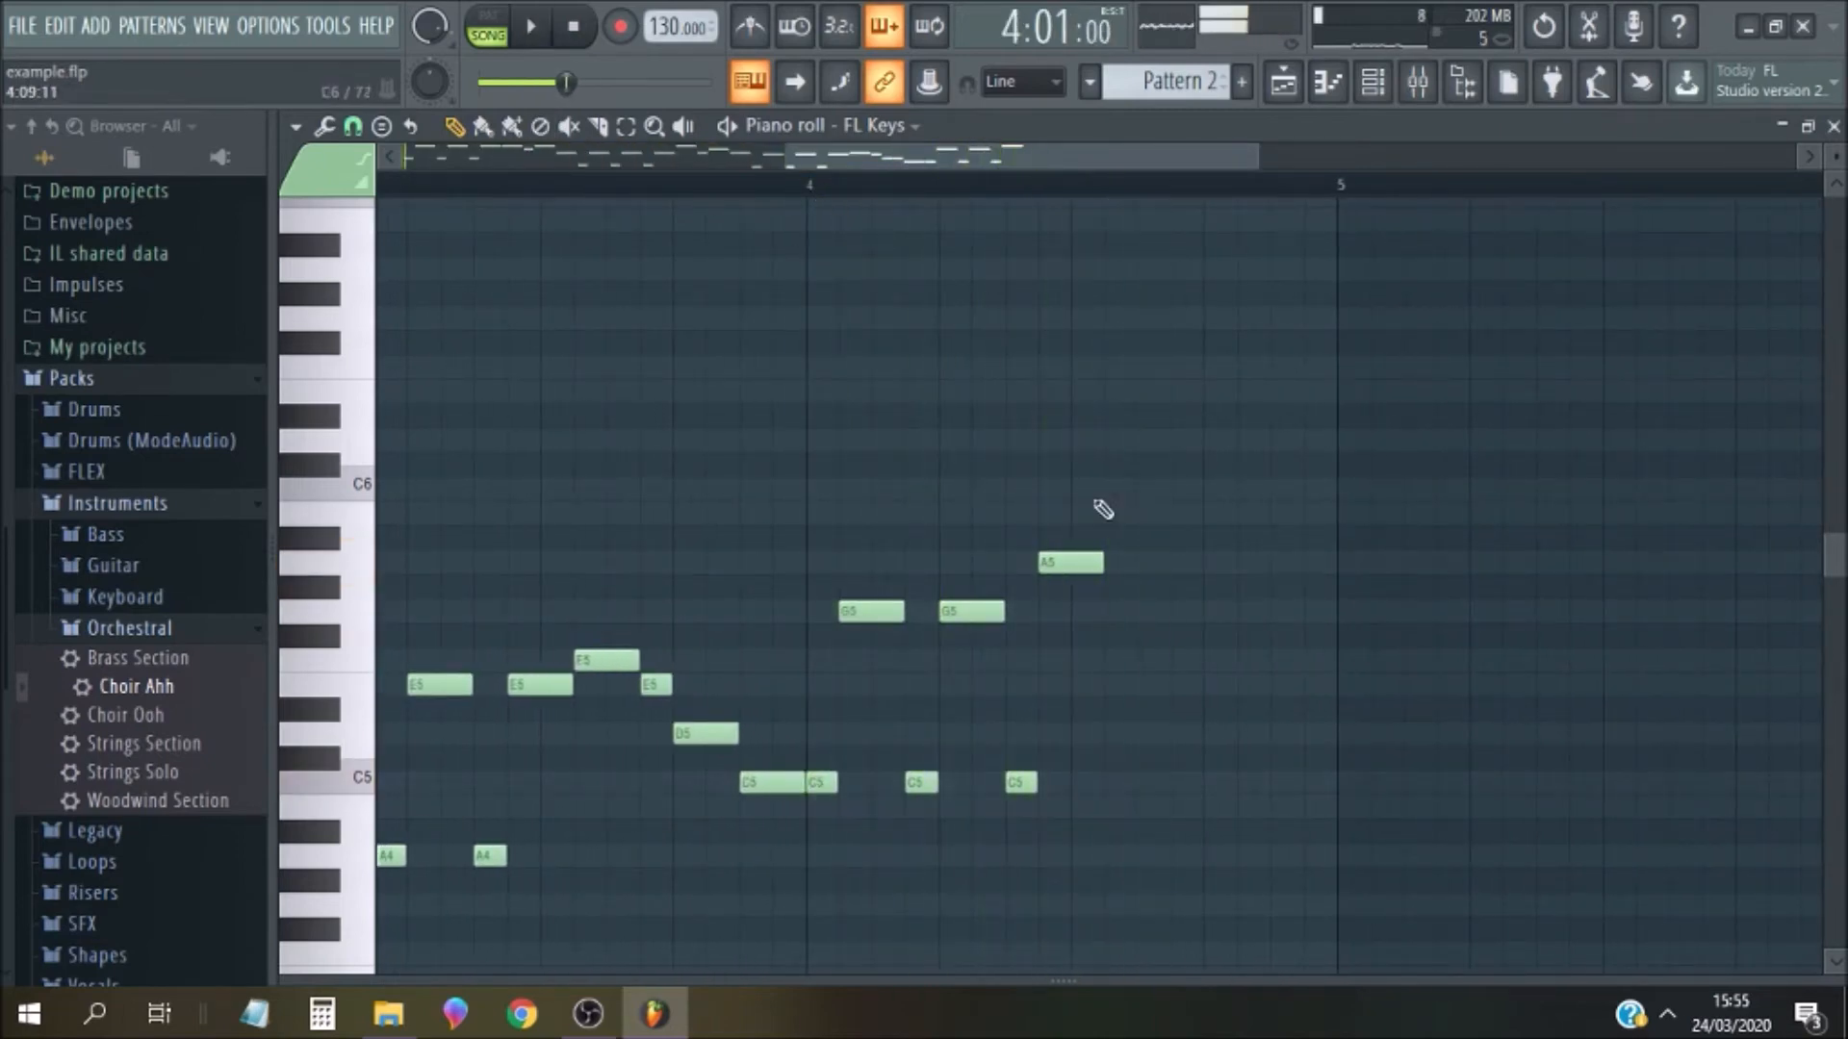
Add a two-step C6 directly after the A5 in bar 4, and play bar 4 back
click(1124, 491)
right_click(1126, 493)
click(1126, 493)
key(space)
key(space)
Finish bar 4 with a one-step A5, a two-step G5 and a two-step F5, and play bar 4 back
click(1201, 563)
drag(1221, 591, 1255, 614)
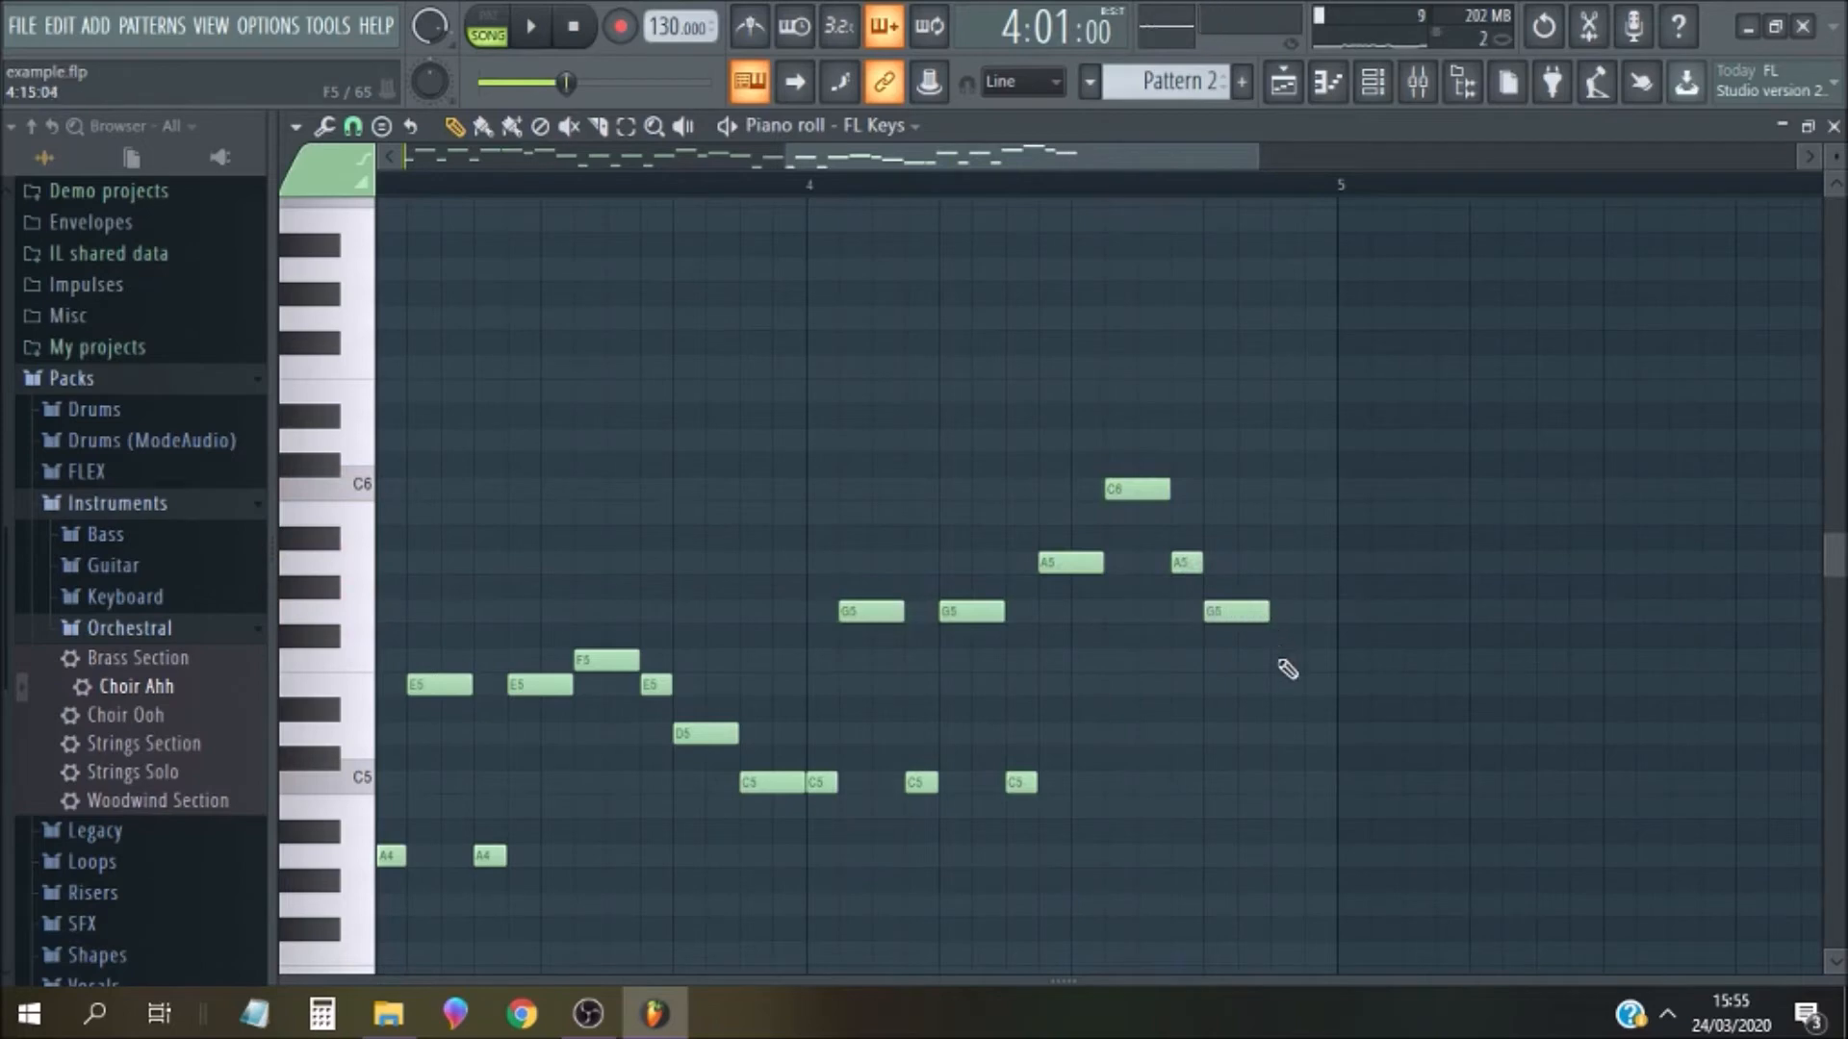
click(1288, 660)
key(space)
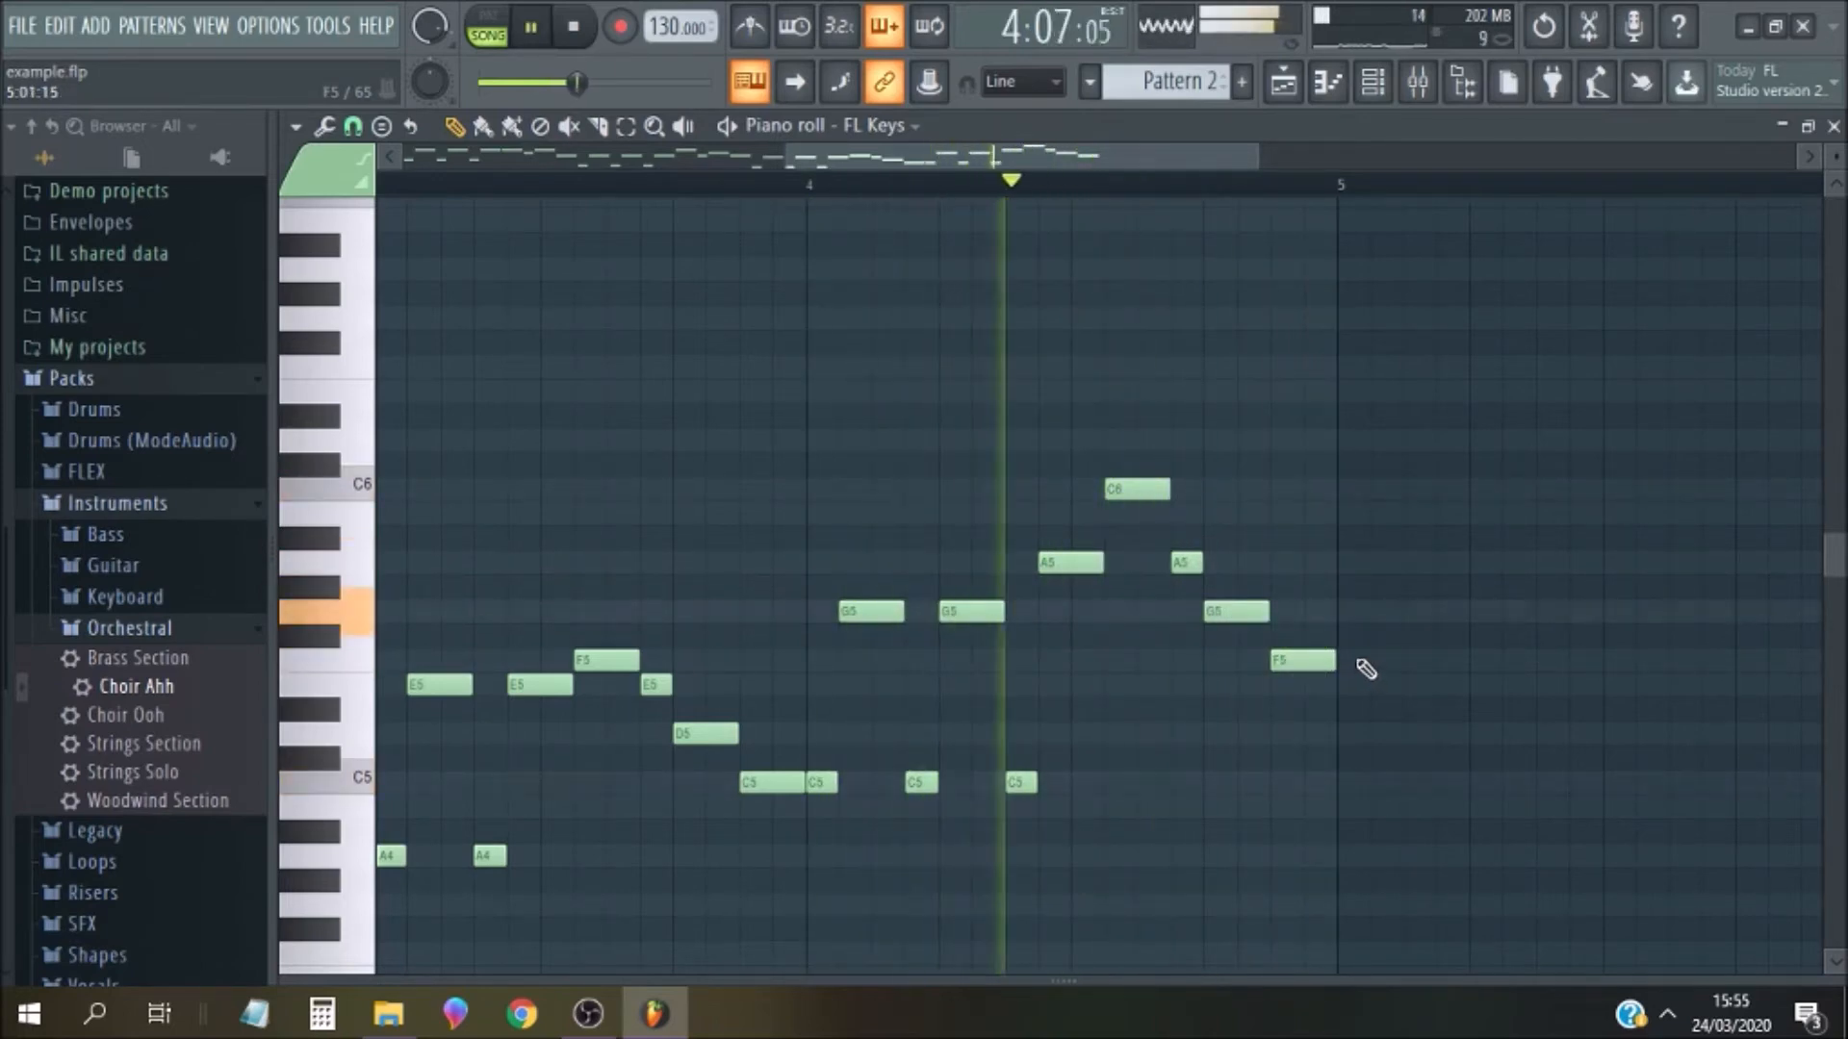
key(space)
Select all notes of bar 1 and duplicate them into bar 5
drag(897, 163, 582, 161)
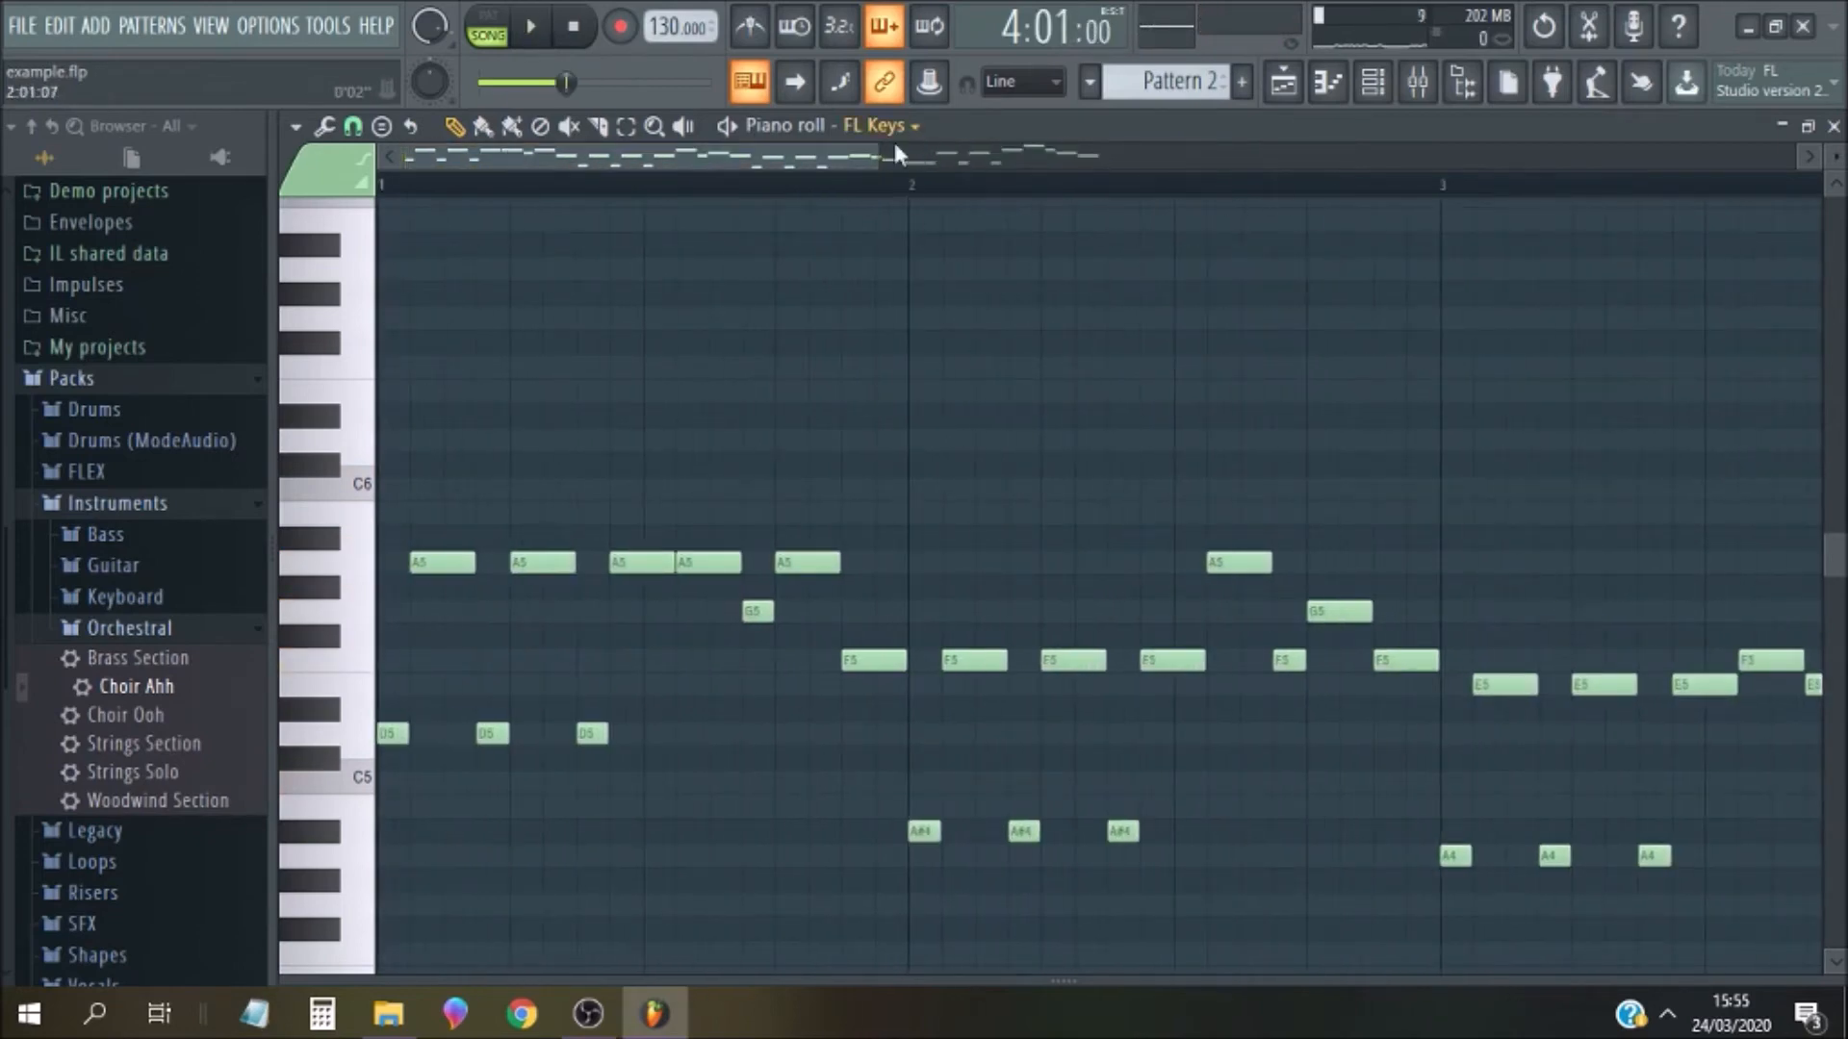
drag(878, 160, 1207, 159)
click(626, 125)
drag(685, 569, 356, 842)
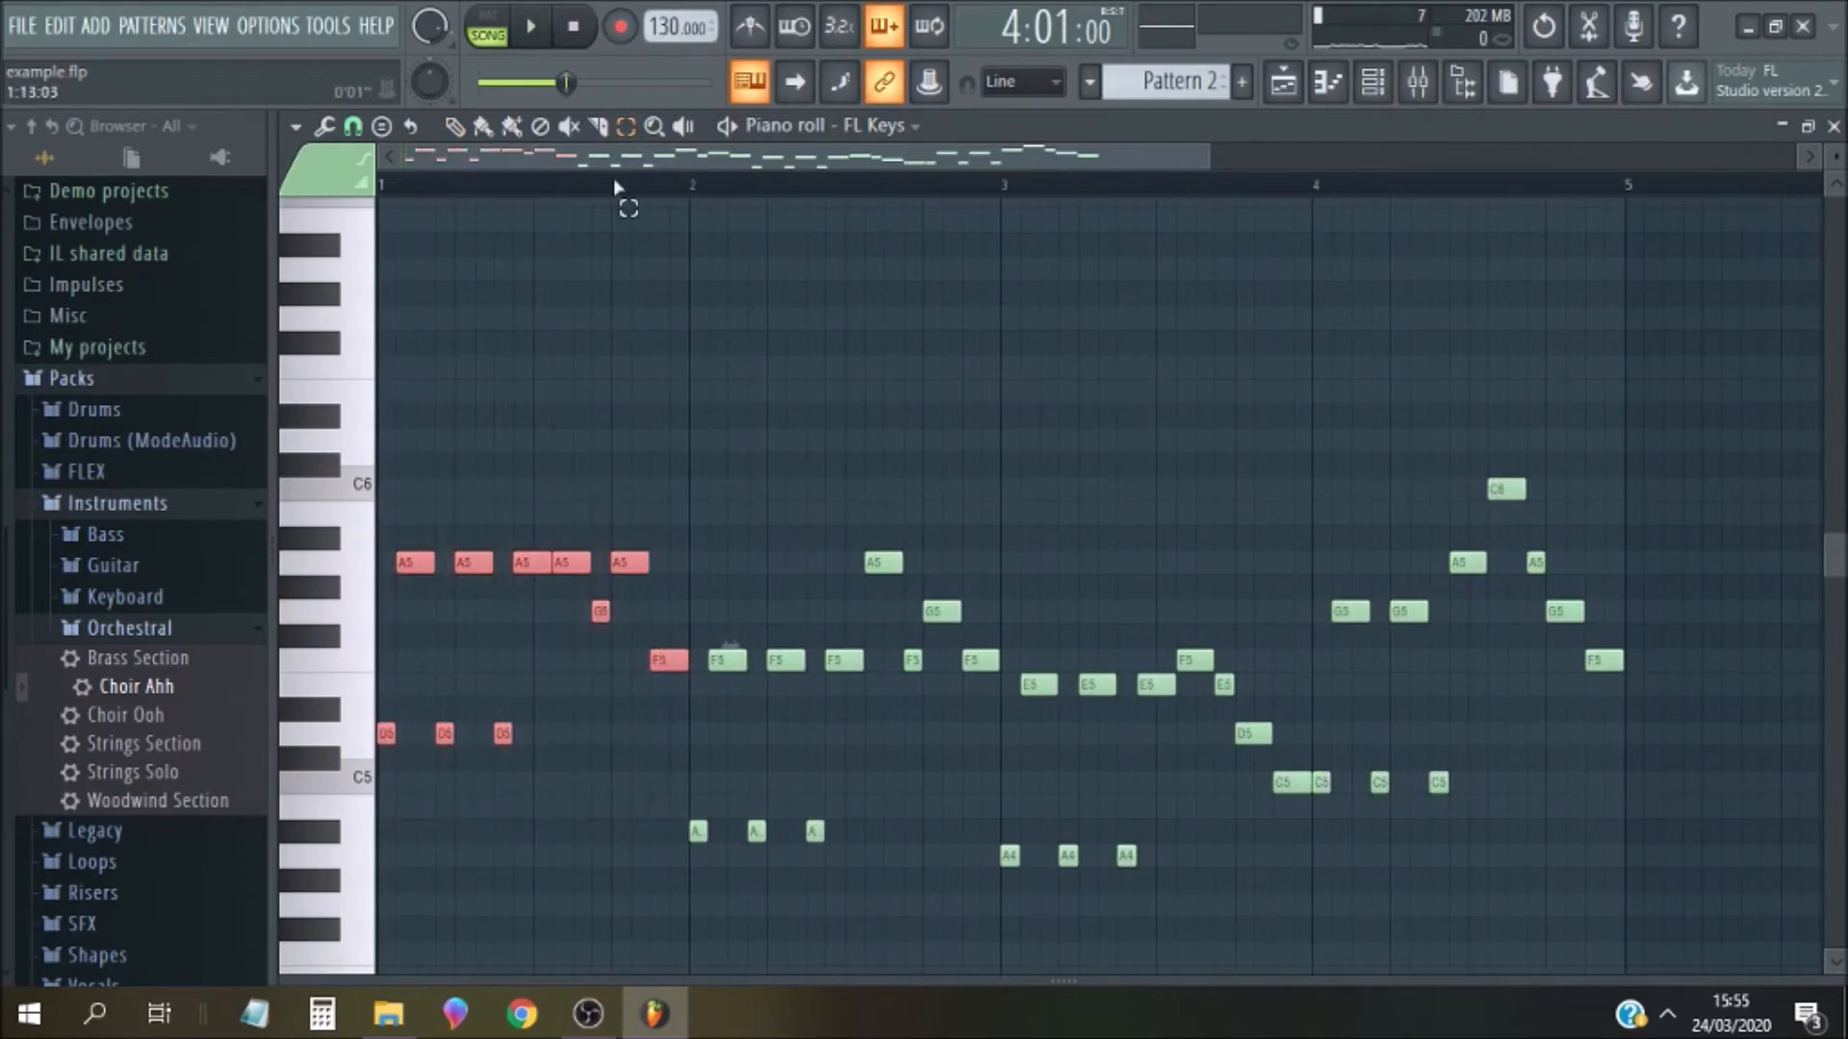
scroll(1321, 227, right, 5)
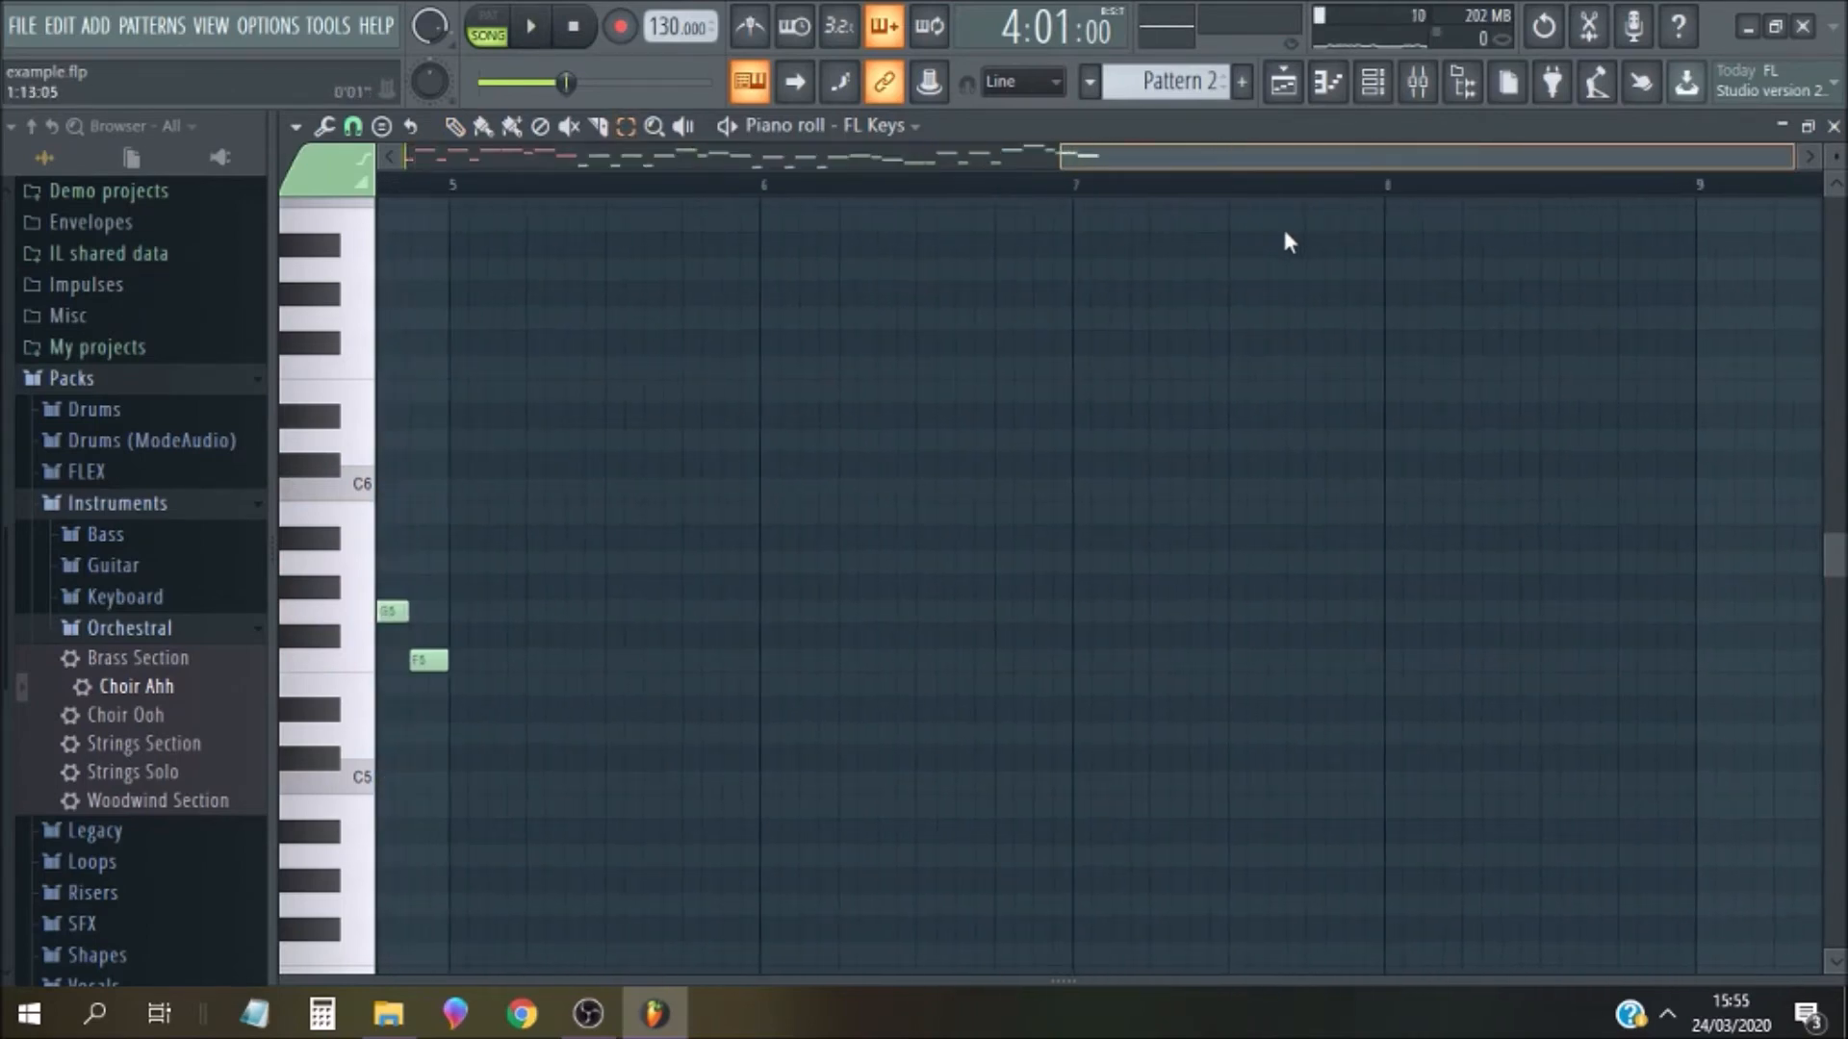
key(ctrl+b)
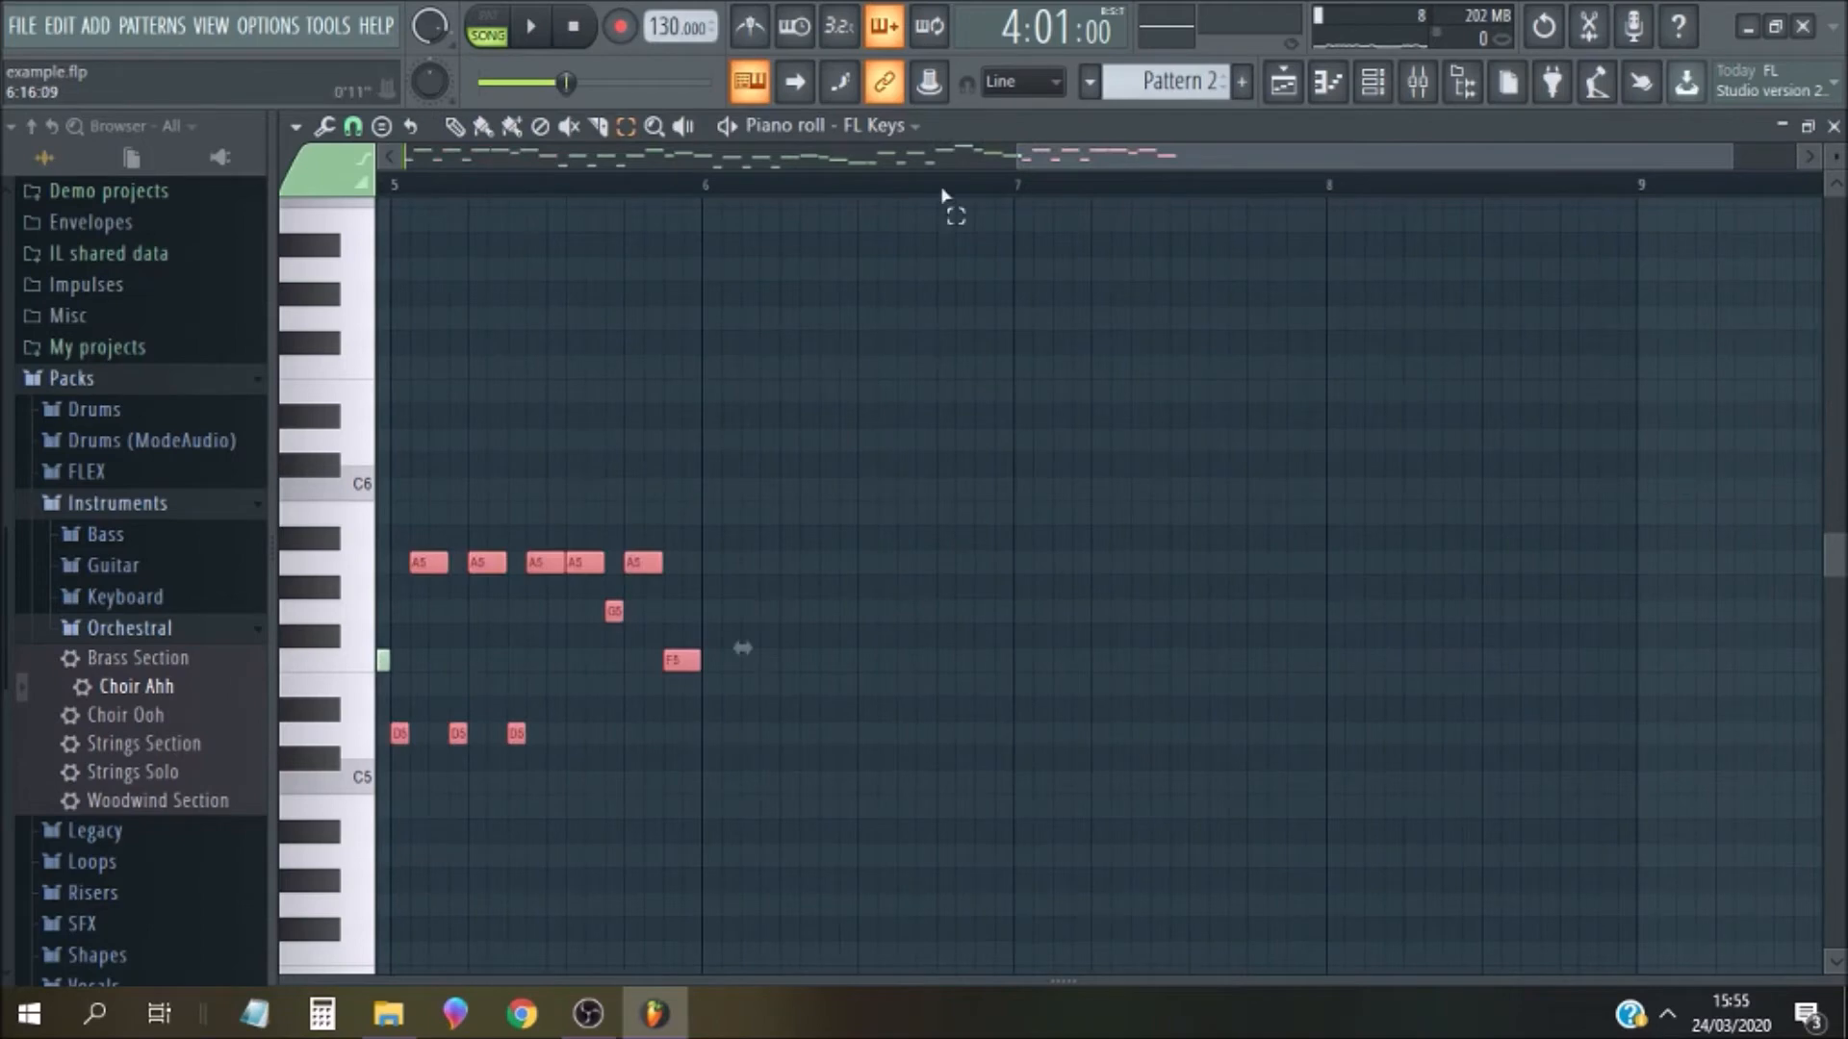
Play back the melody from bar 5, and play it again from the start of bar 1
click(519, 35)
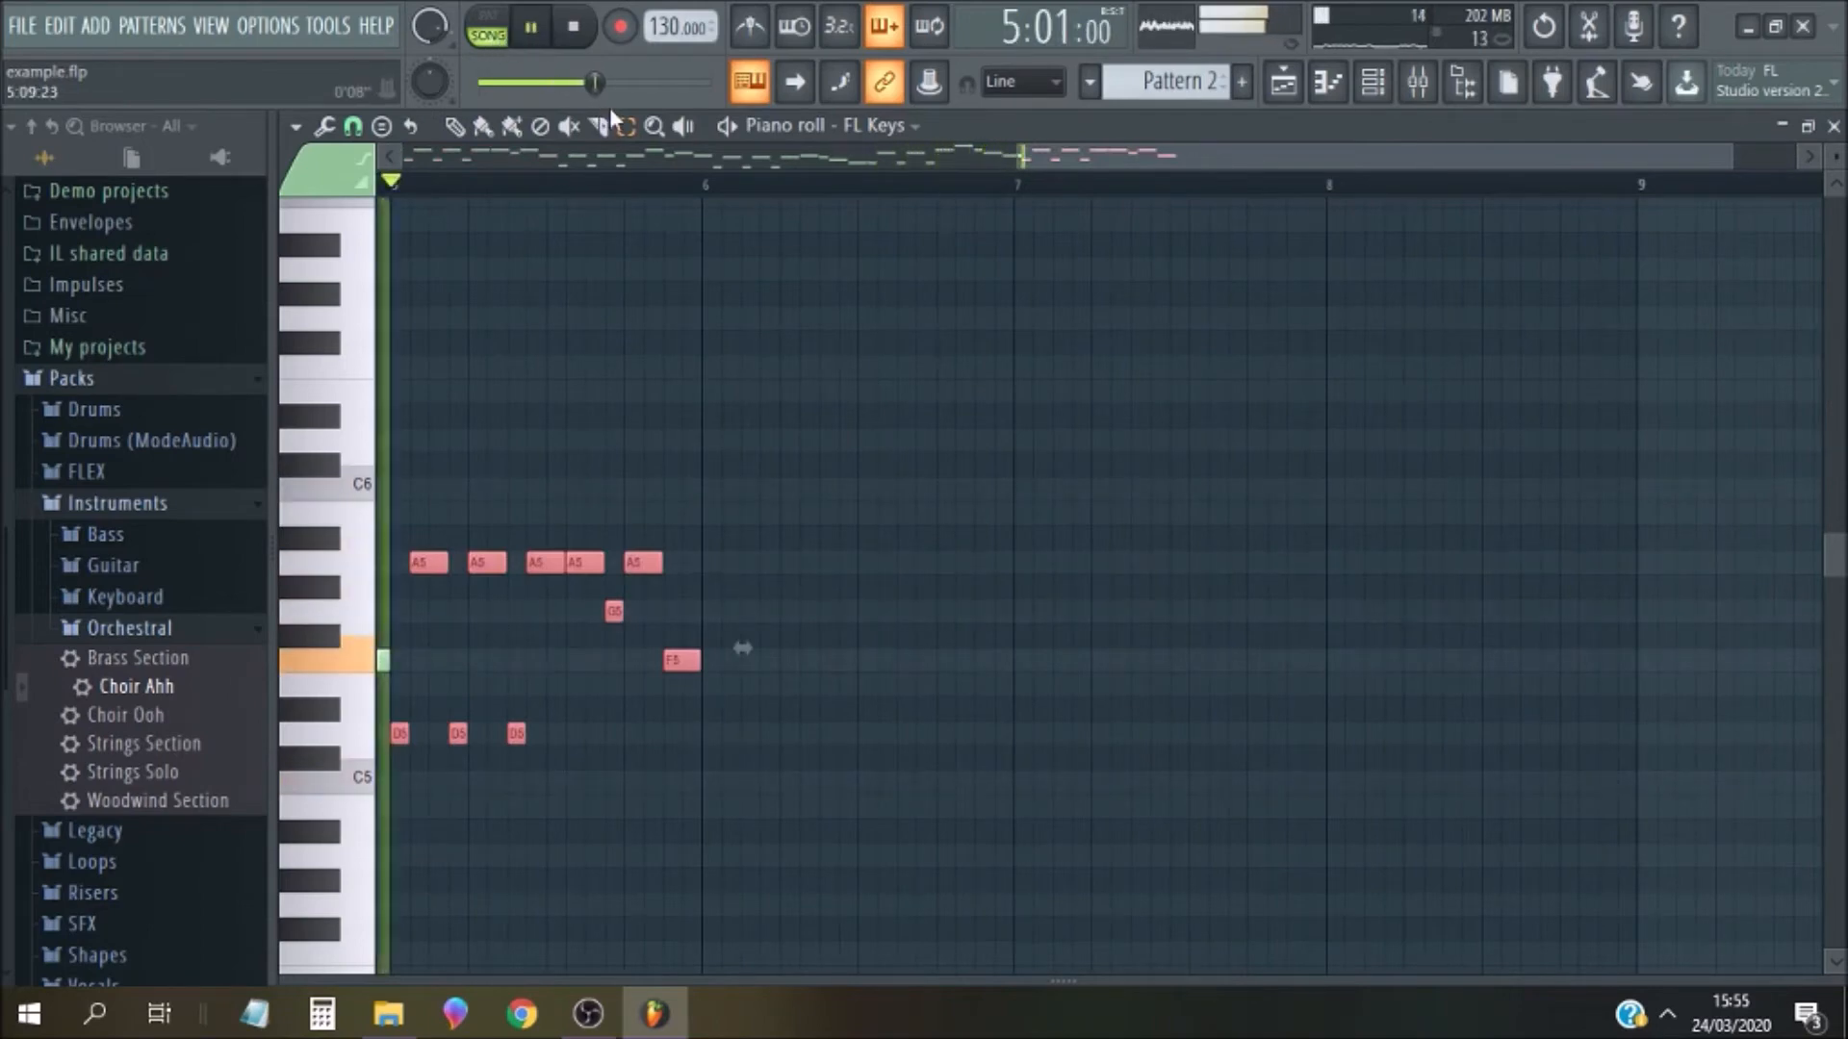
click(575, 29)
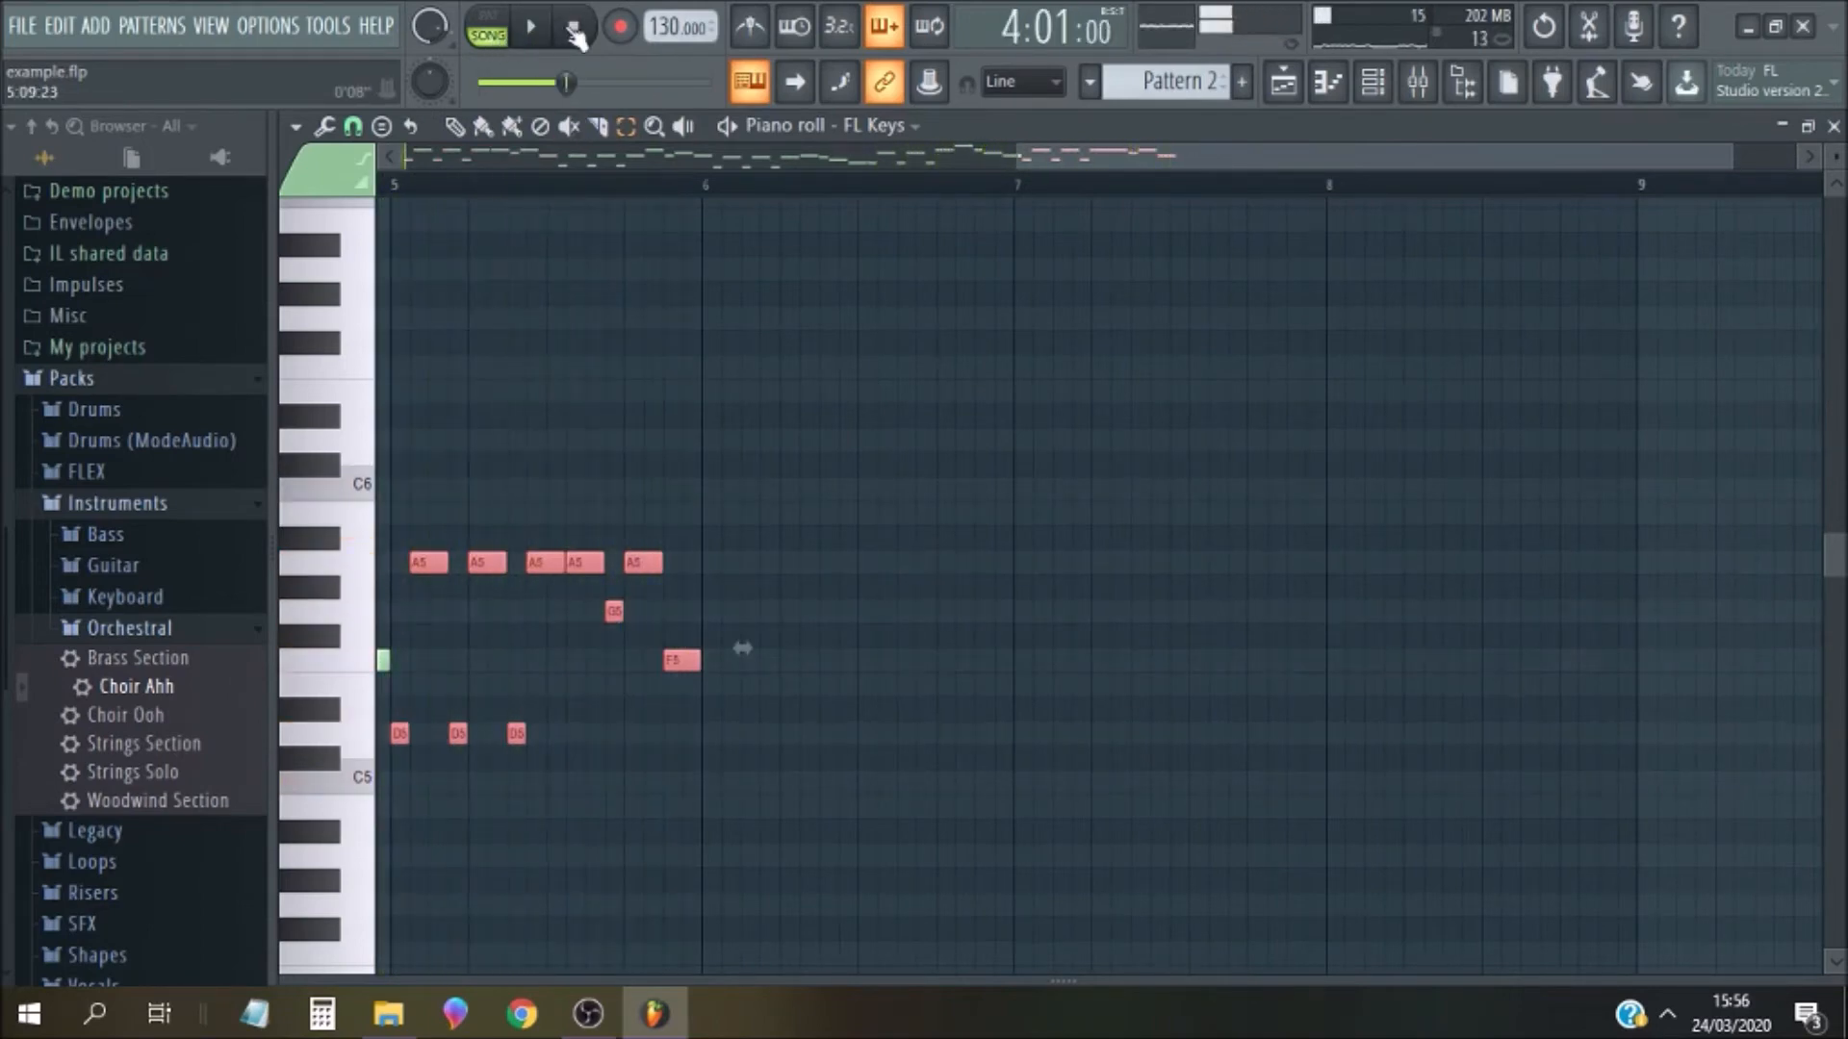
drag(1107, 165, 459, 228)
double_click(386, 183)
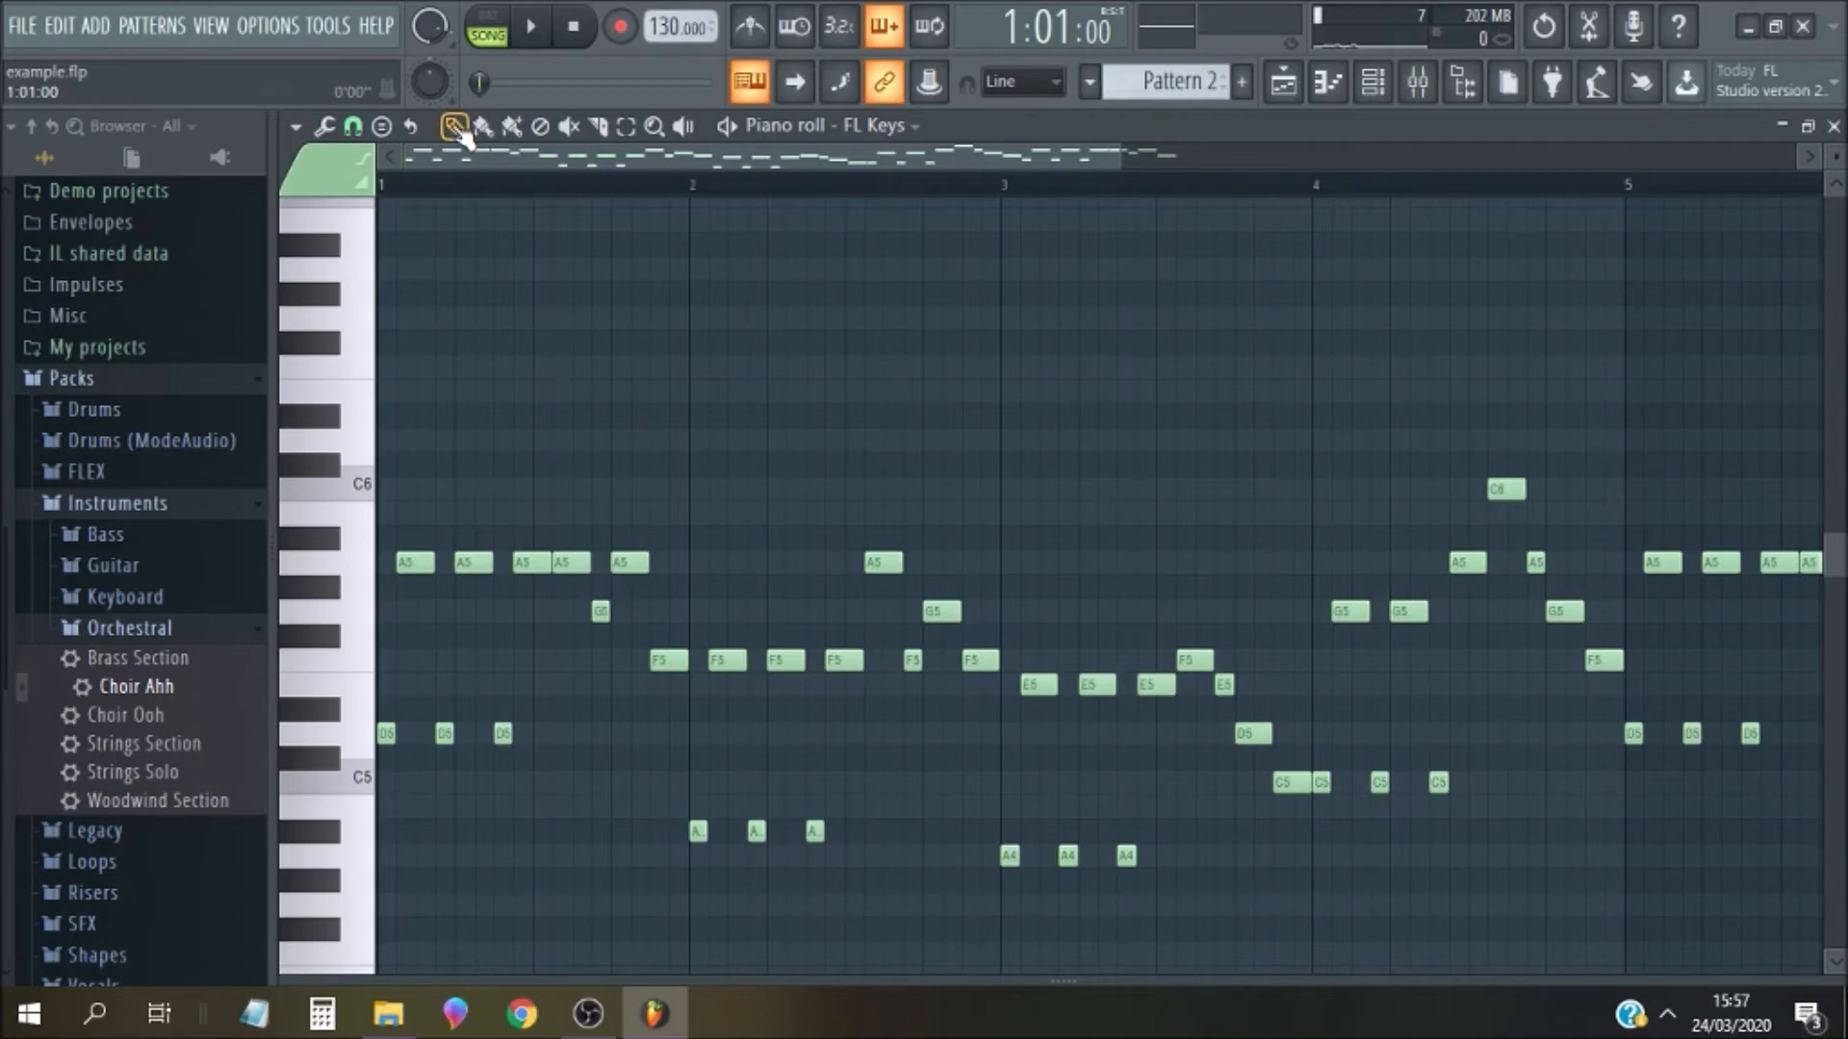
key(space)
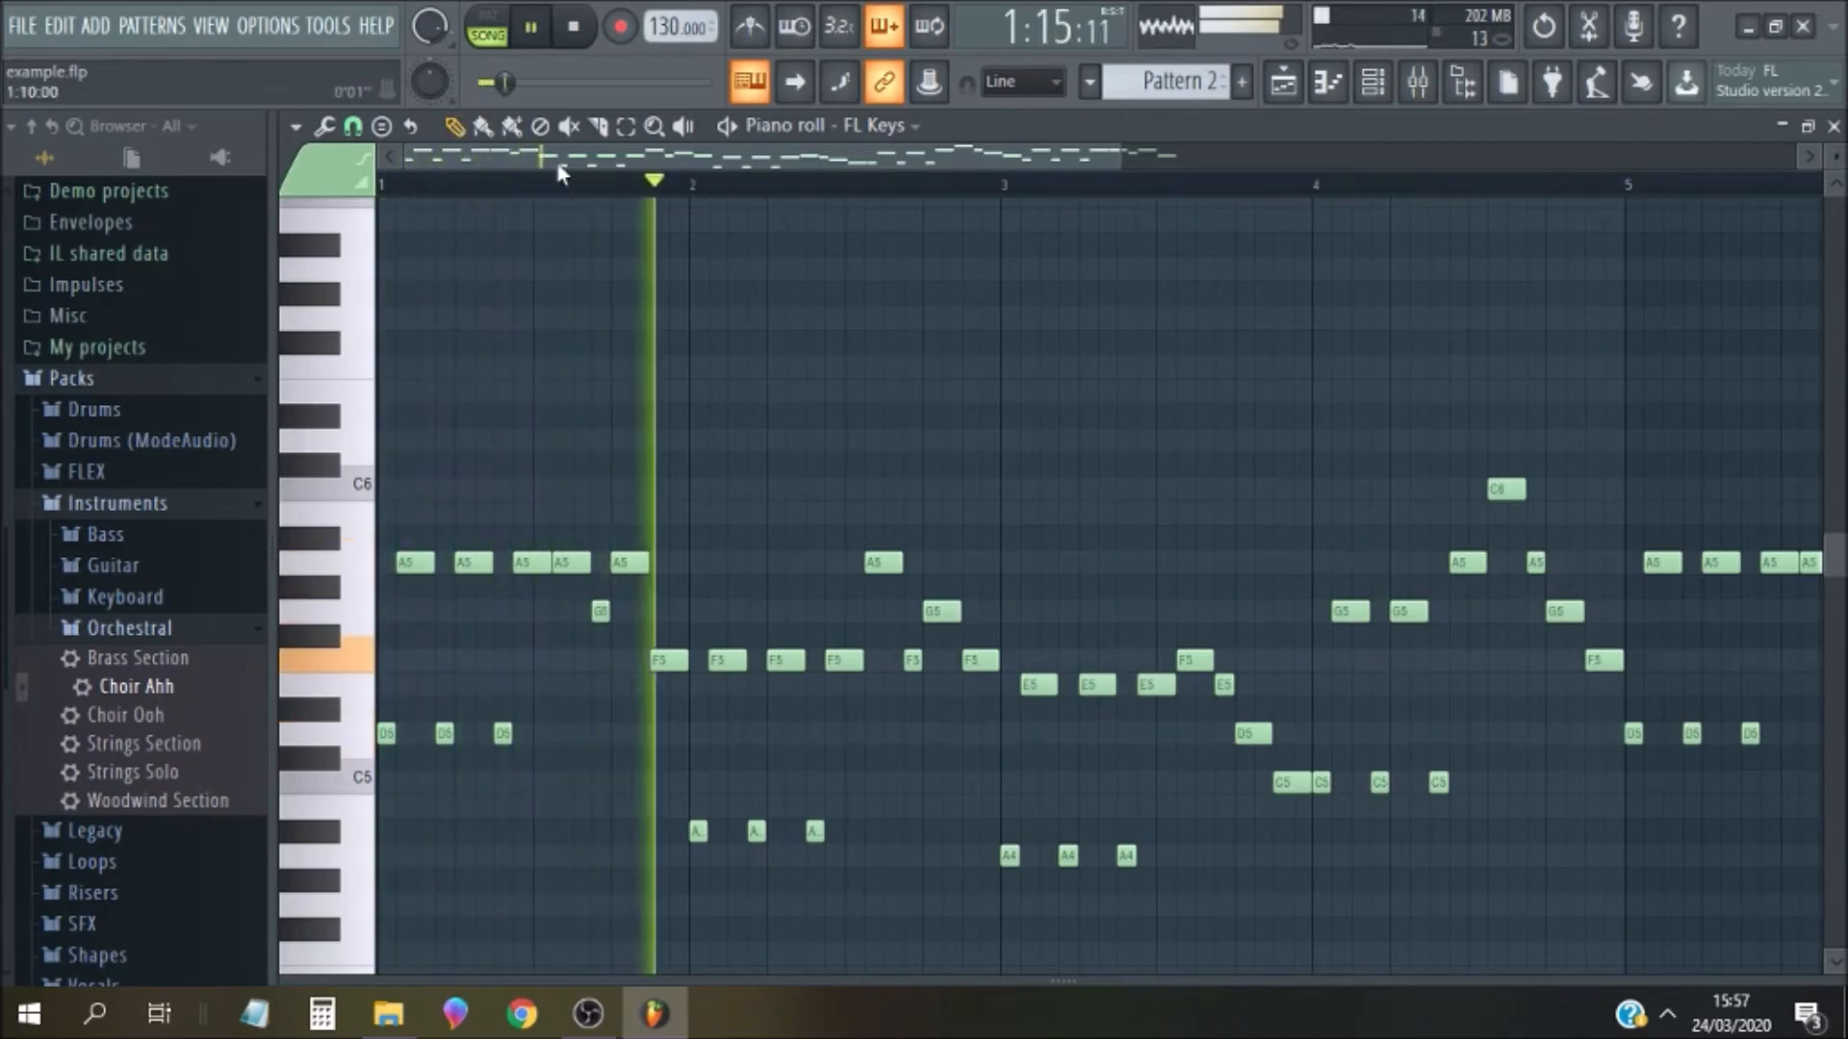
drag(560, 158, 1140, 154)
key(space)
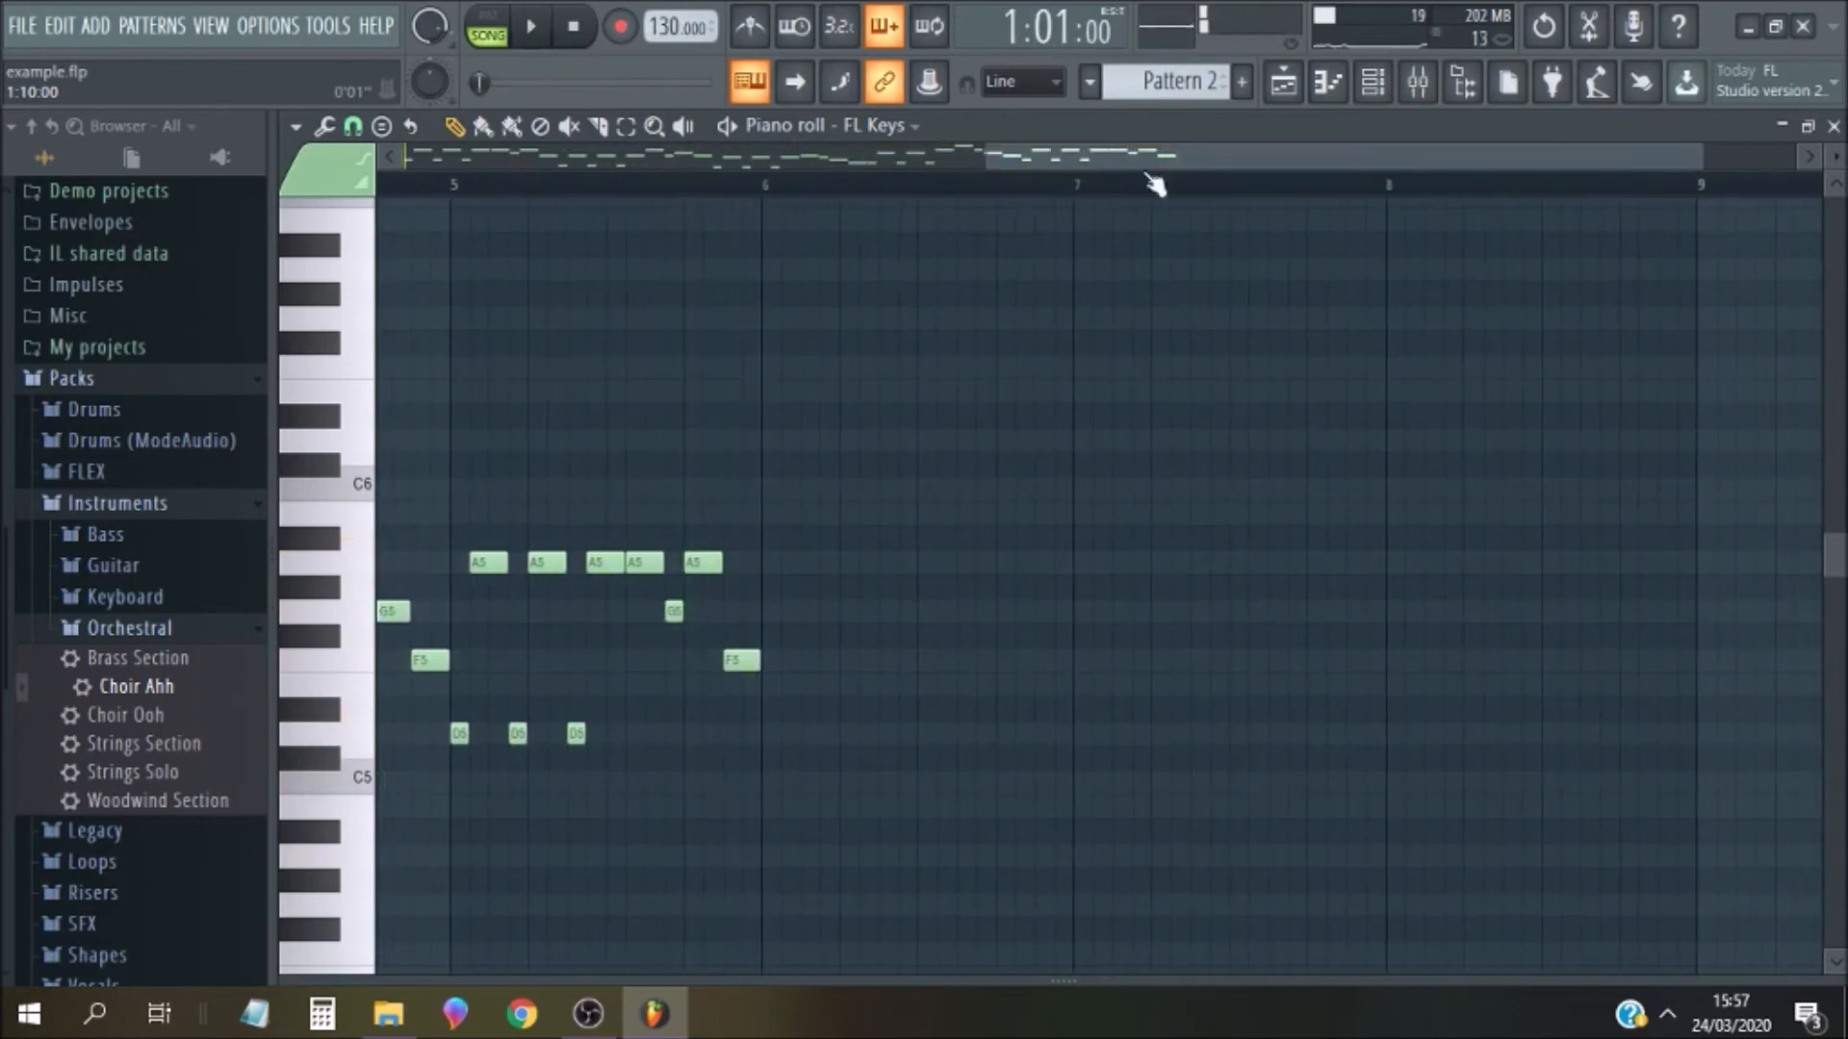
Examine the Choir Ahh chords of bars 5 to 8 in Pattern 1, and reopen the FL Keys melody of Pattern 2
click(1834, 126)
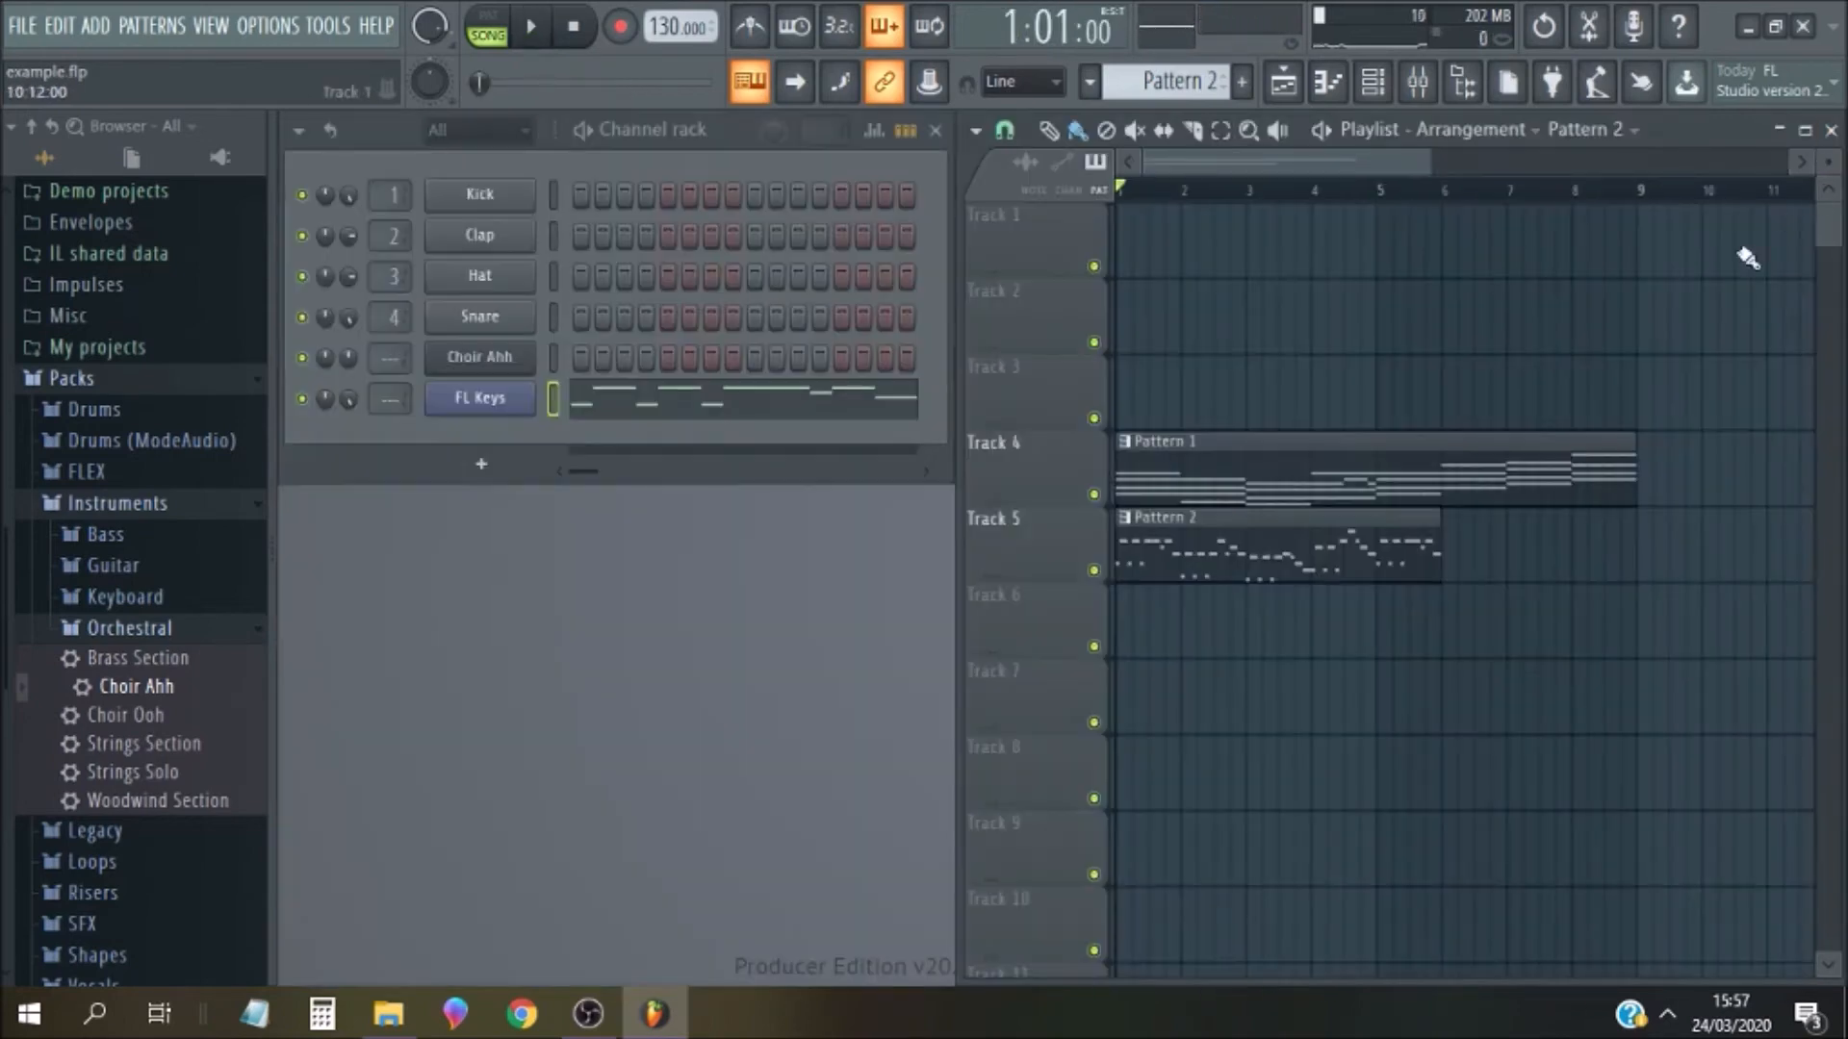
click(885, 360)
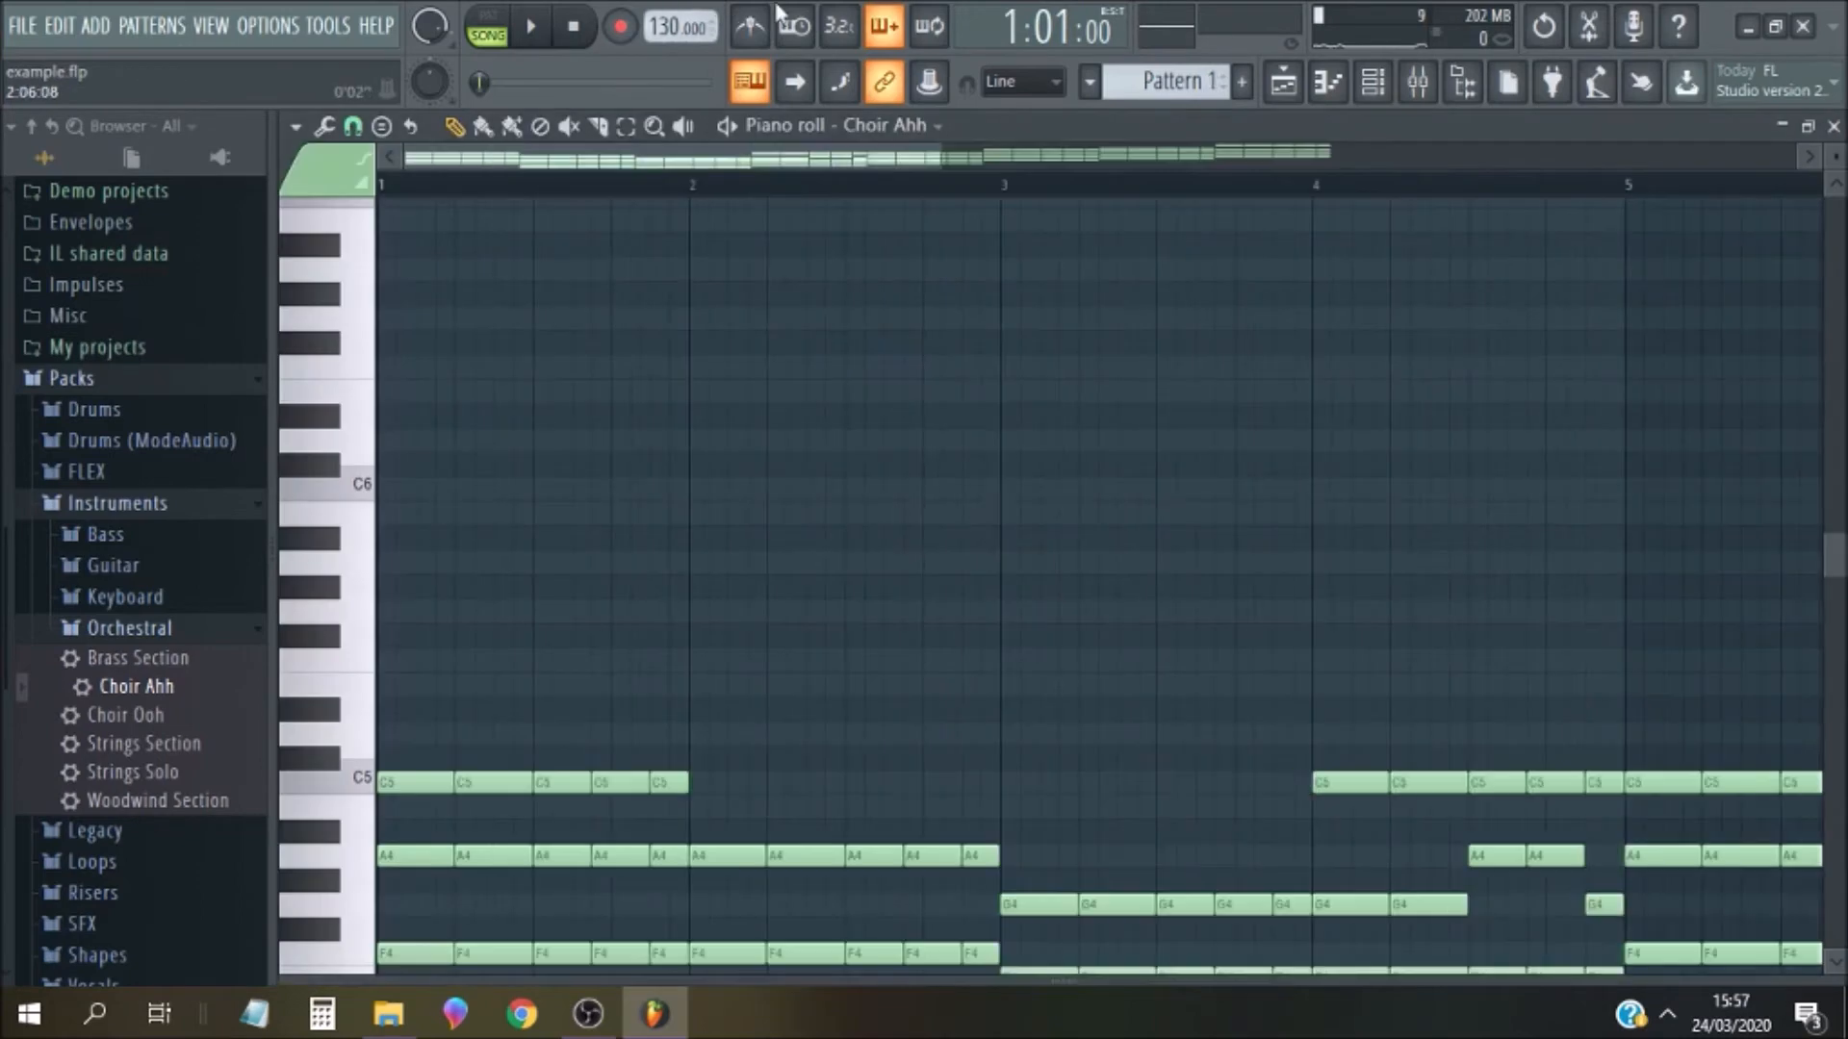
drag(788, 160, 1213, 161)
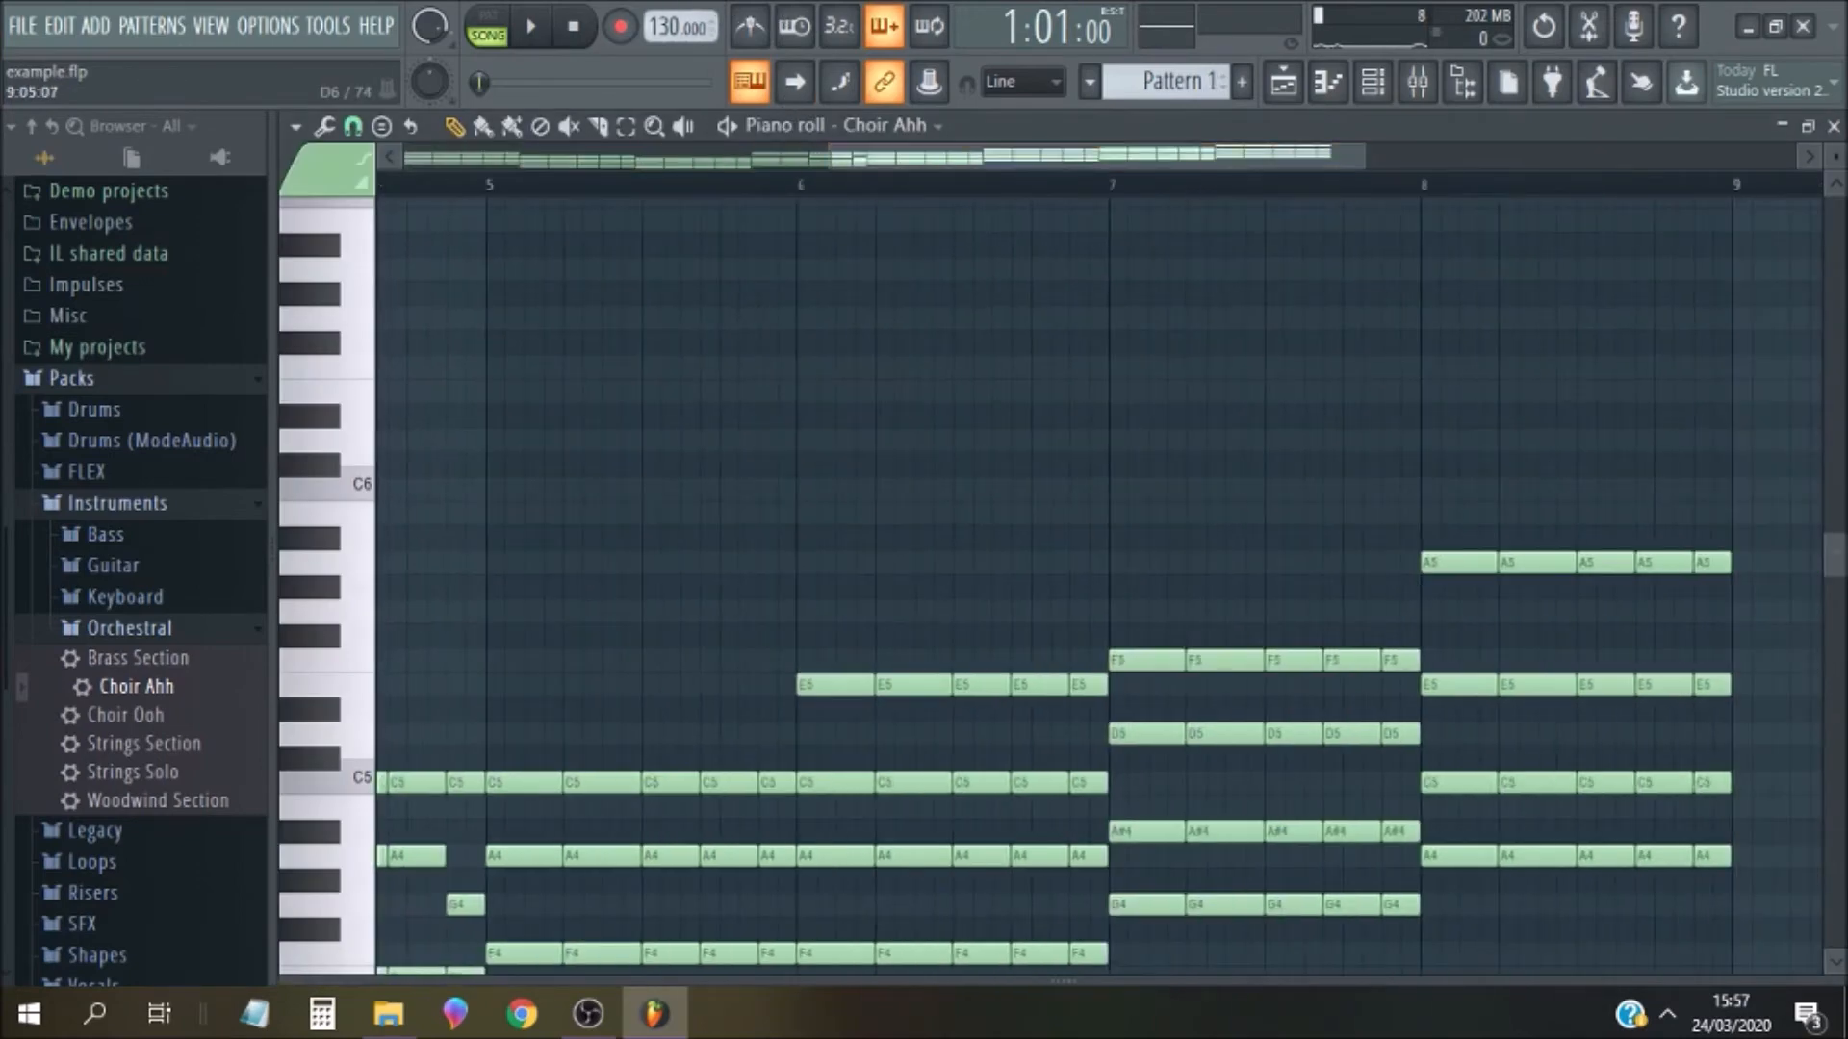
scroll(907, 867, down, 1)
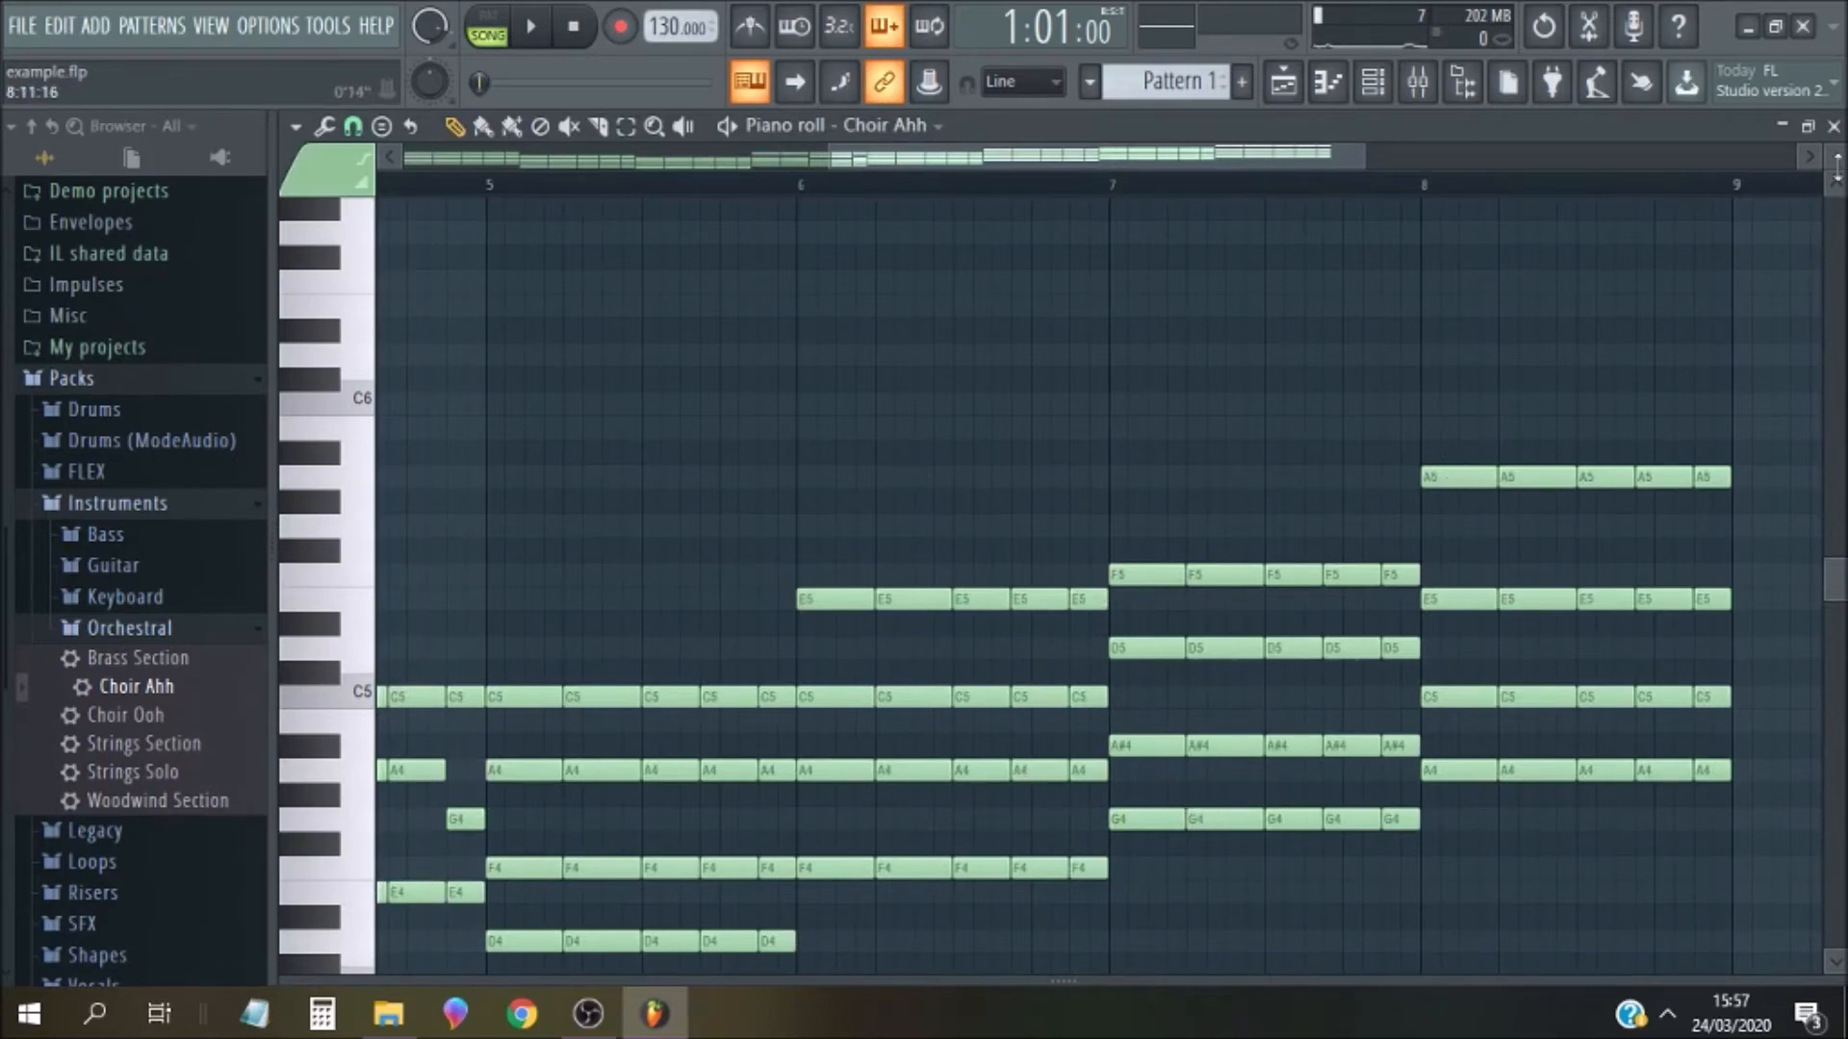
click(1833, 126)
click(1376, 559)
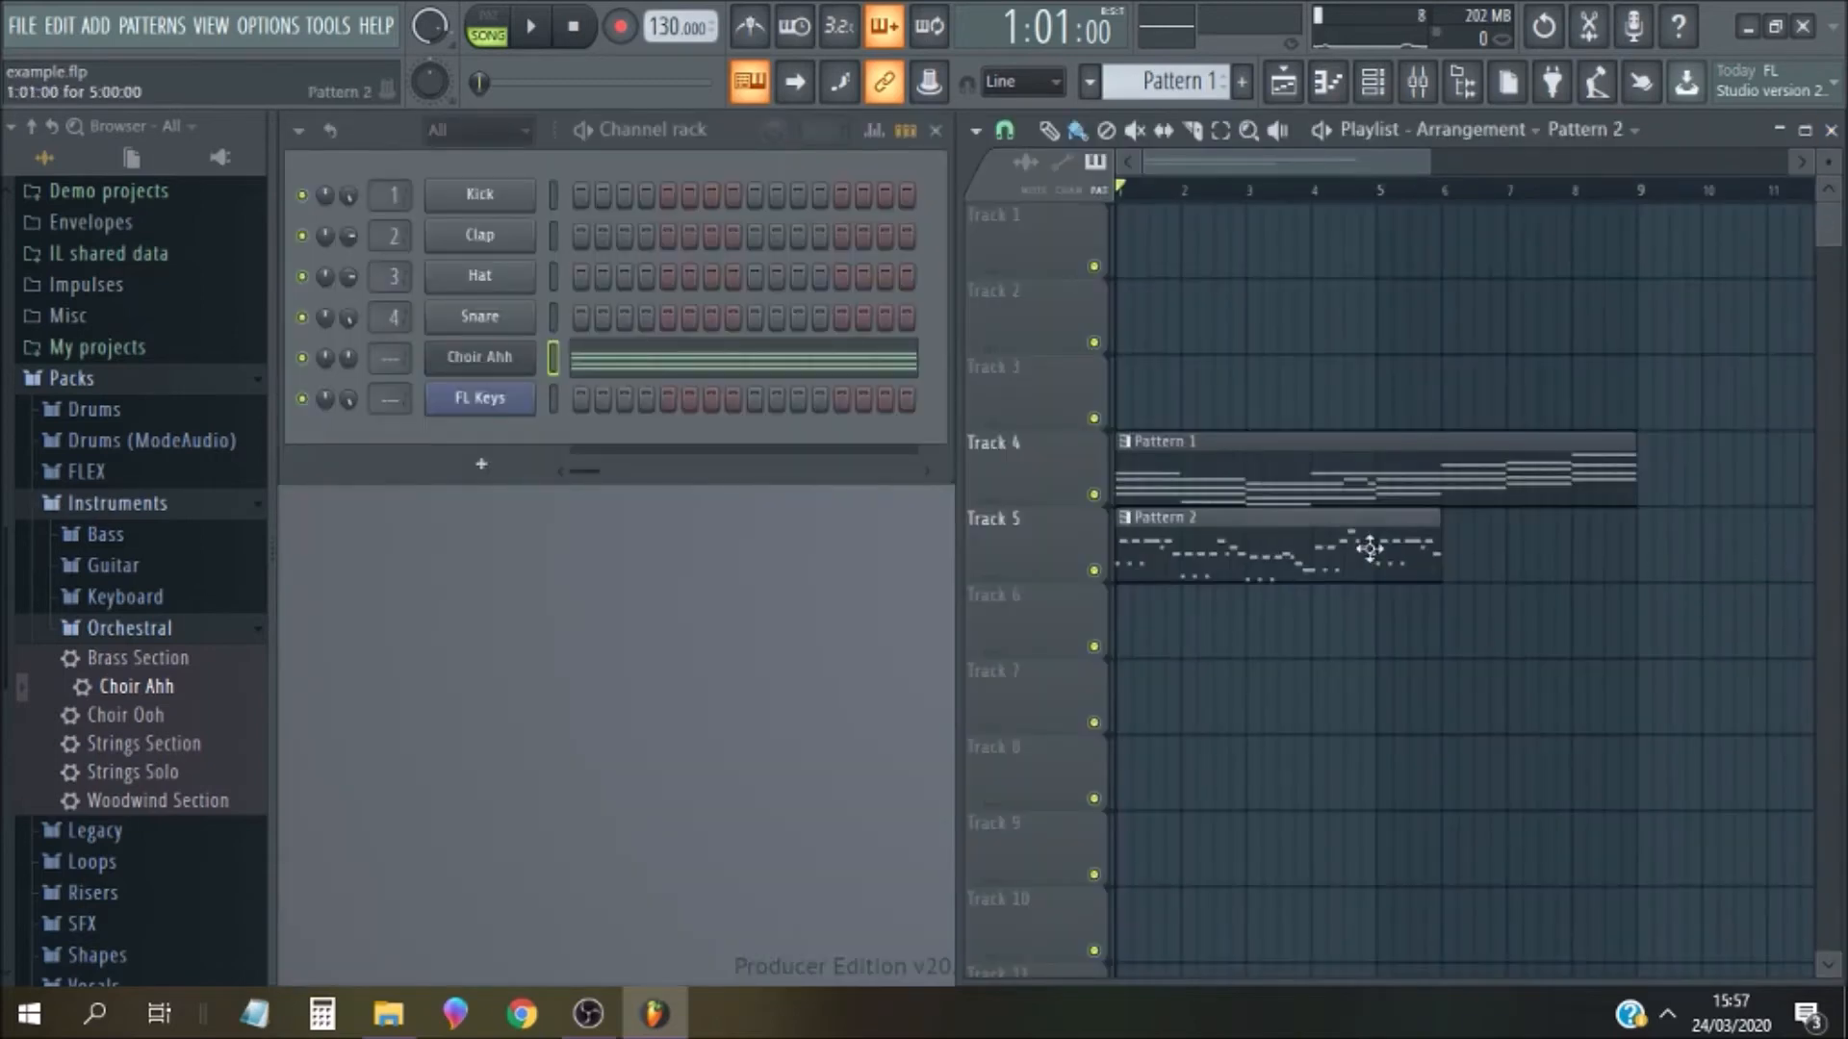
click(599, 416)
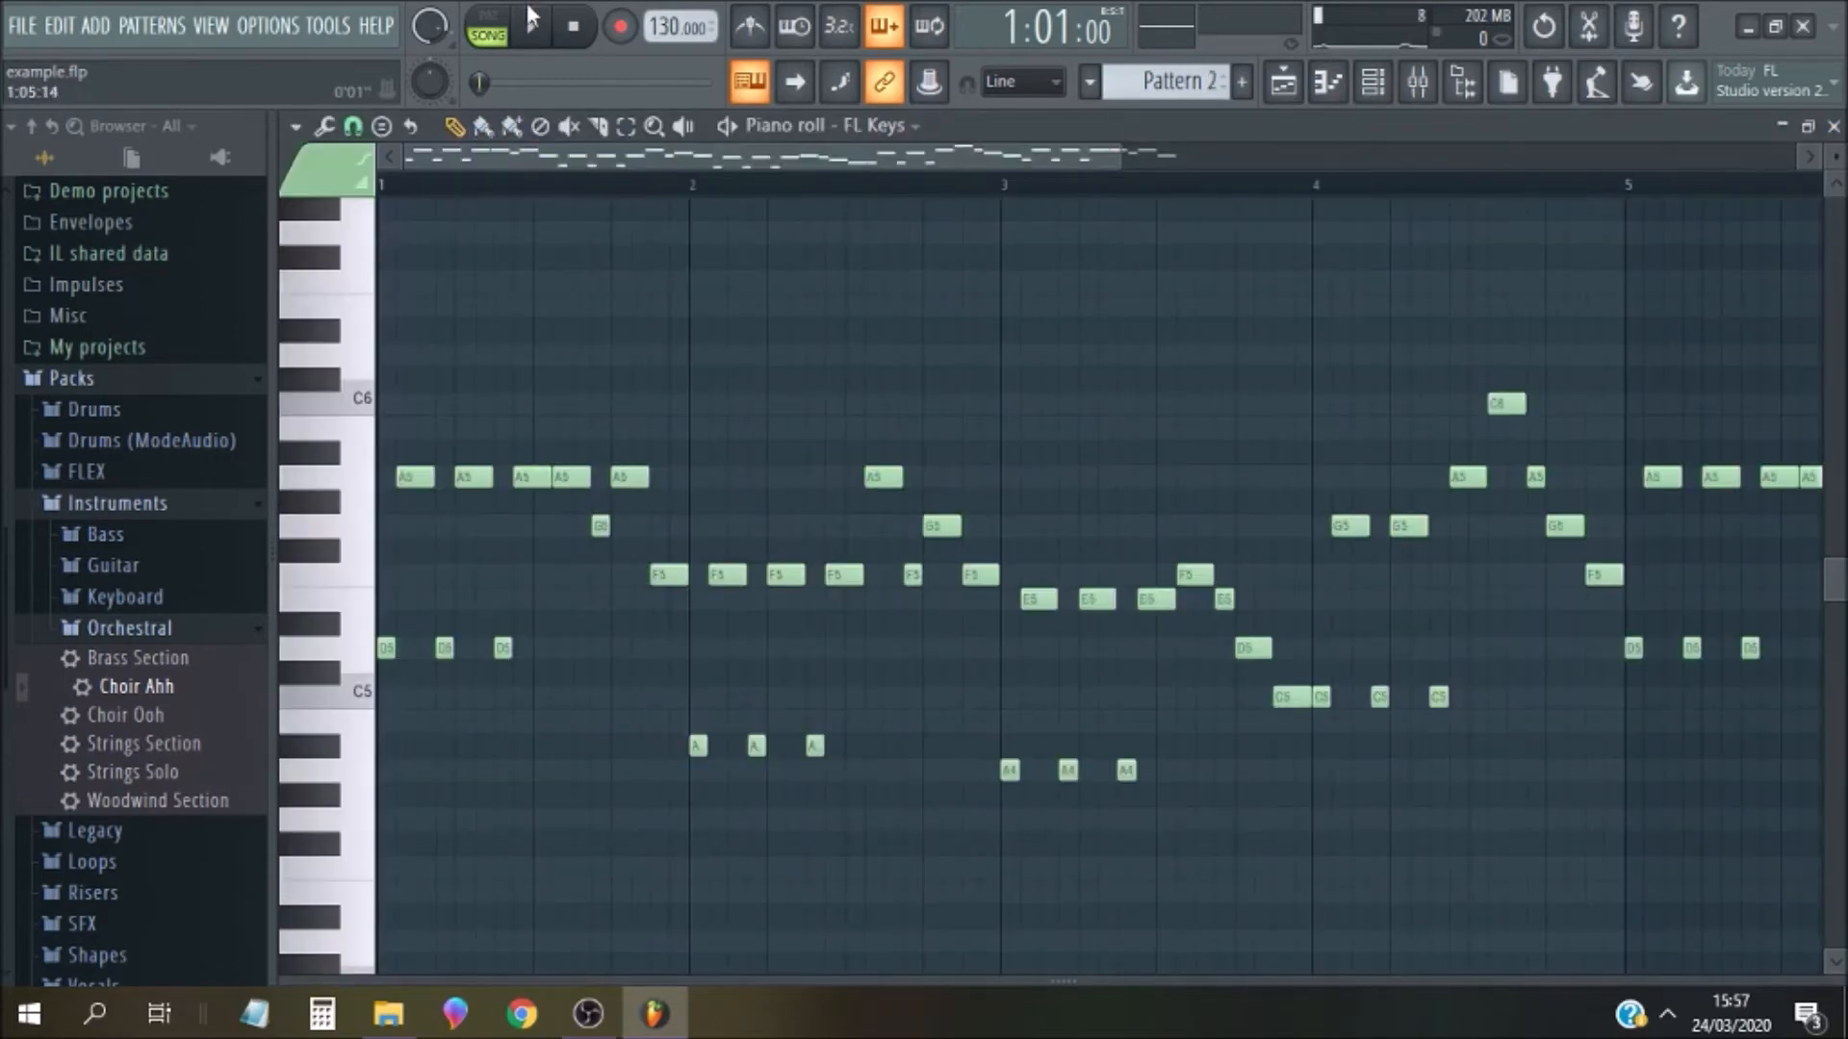
Start bar 6 with a one-step F5 followed directly by a two-step C6 while the song plays
click(530, 23)
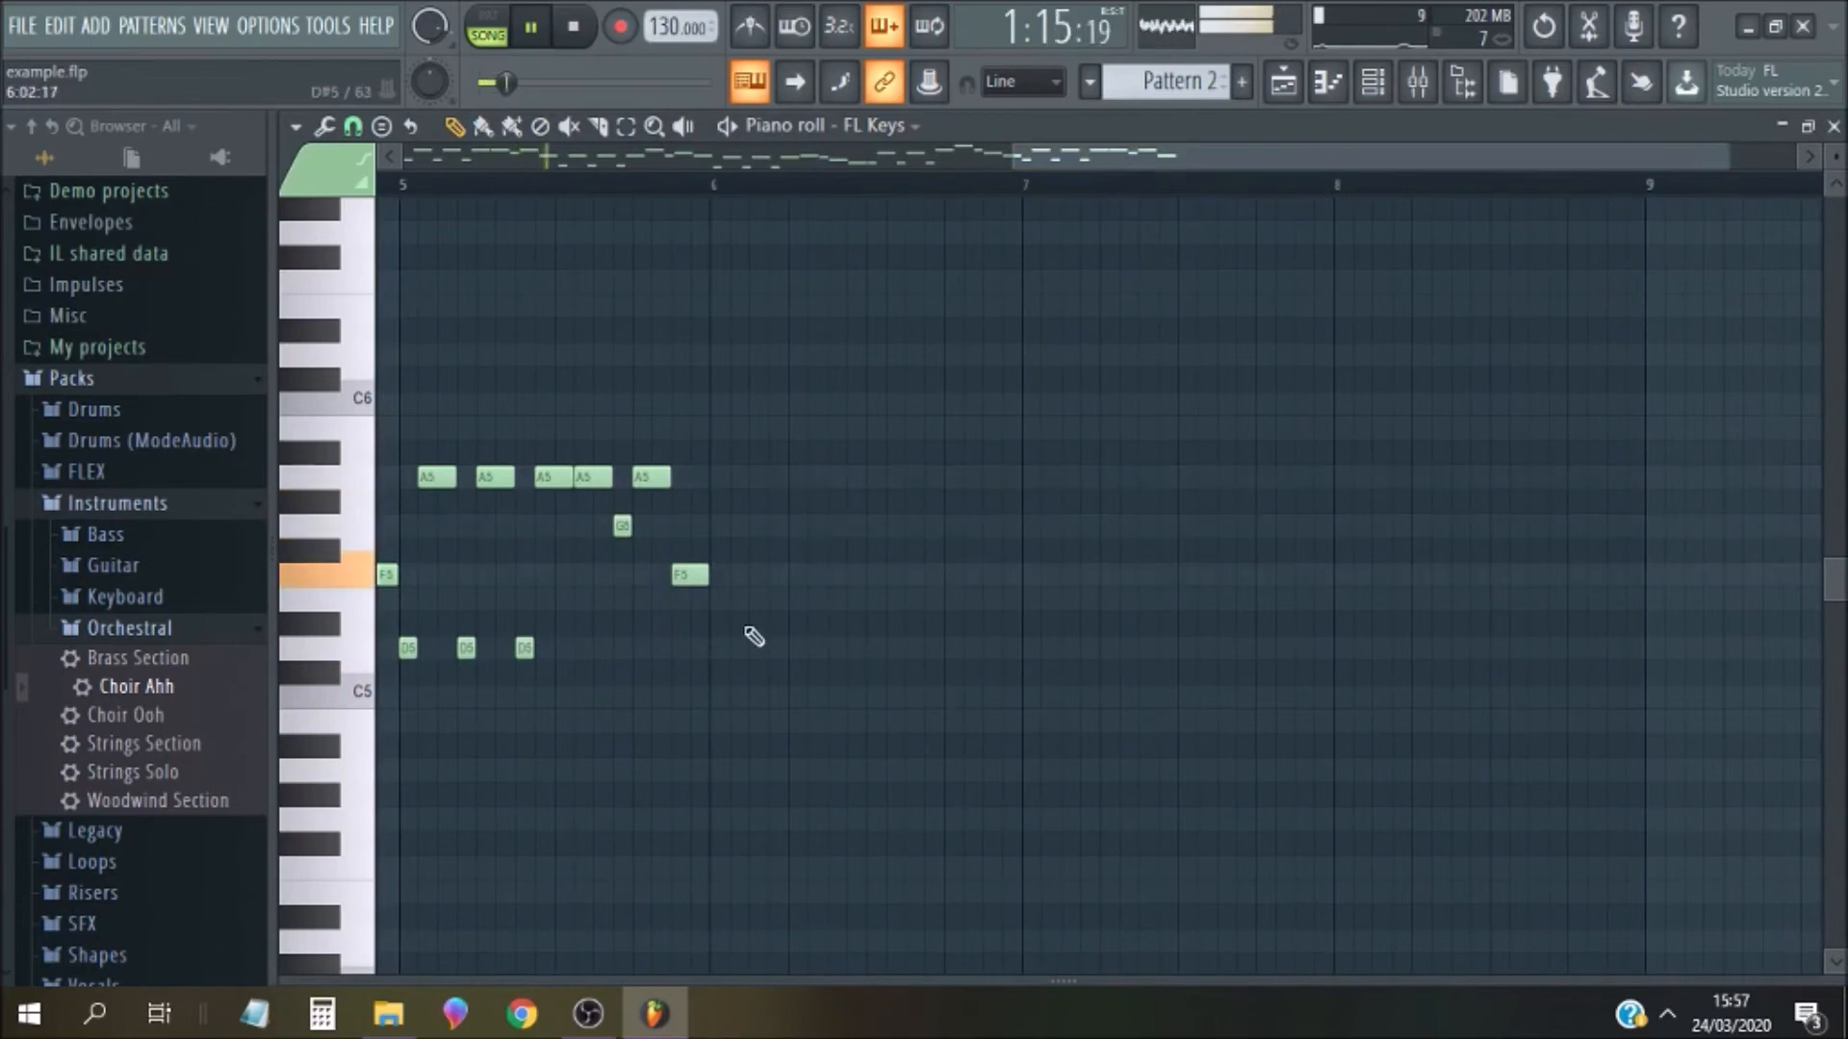
click(734, 574)
right_click(731, 574)
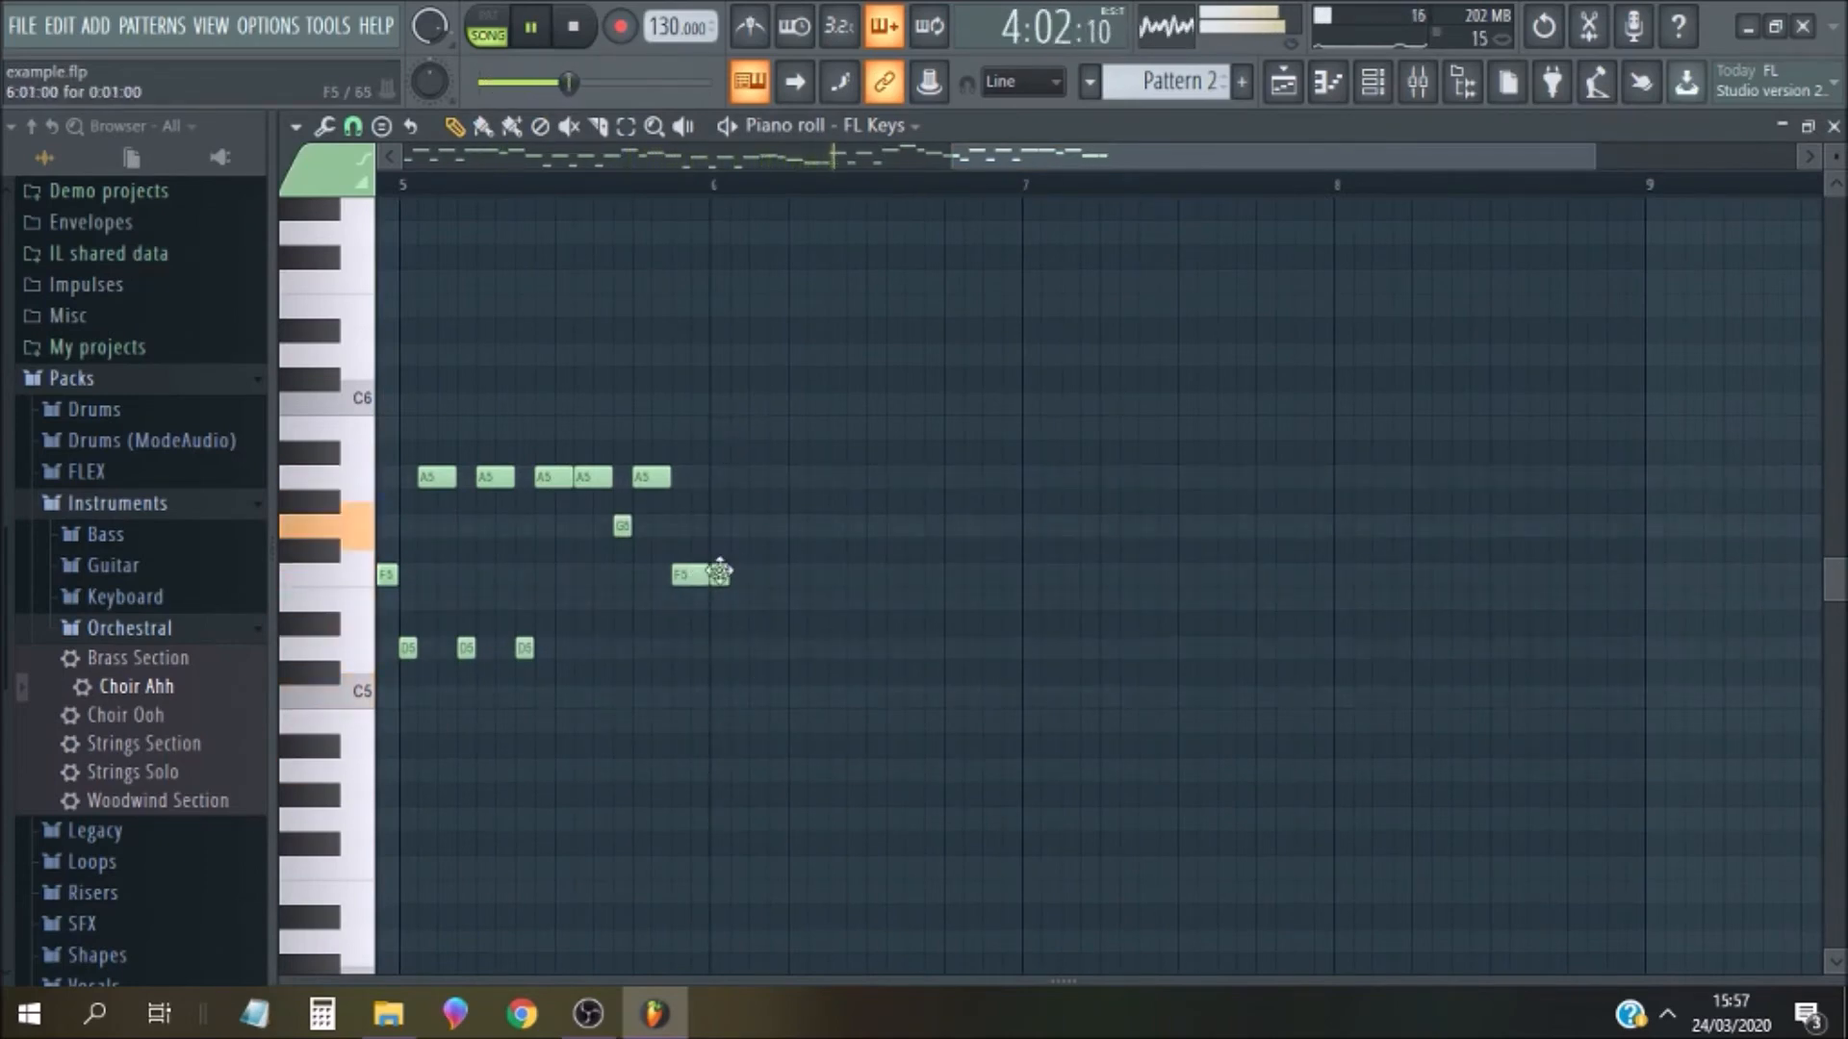
click(720, 575)
click(741, 403)
drag(751, 403, 767, 404)
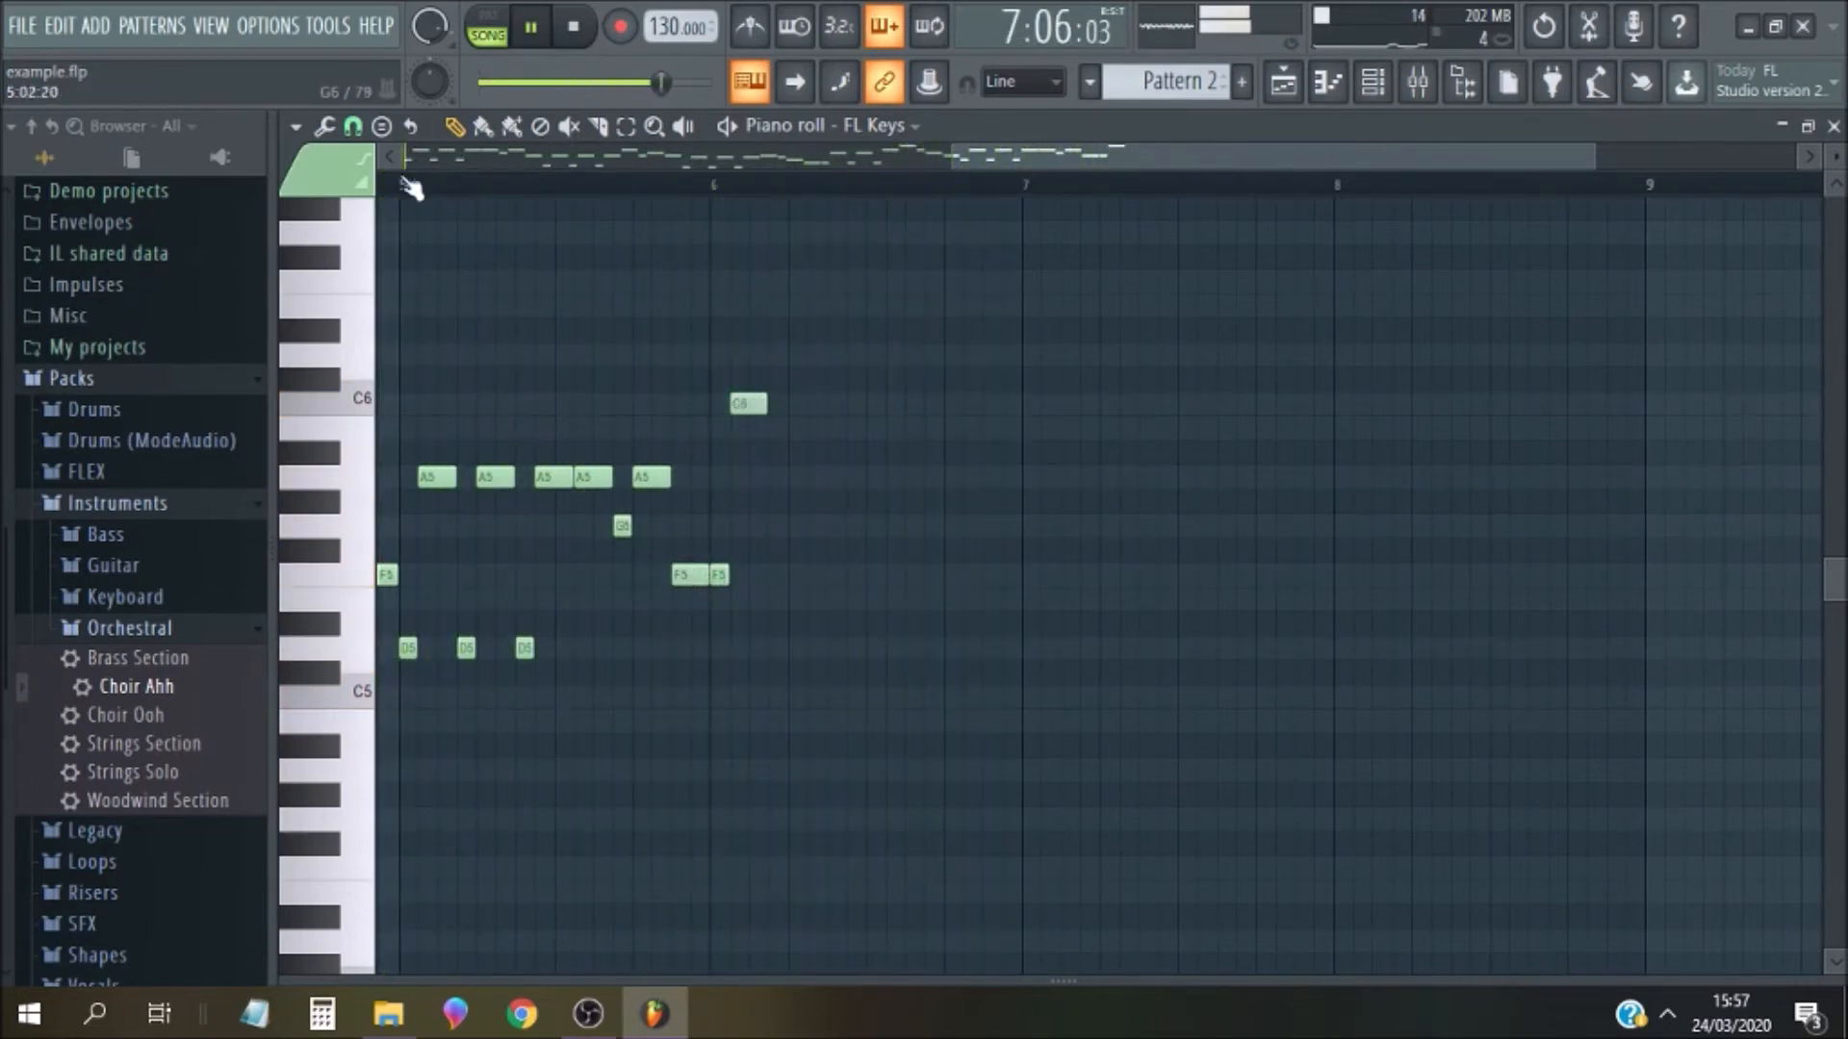
Try the last note of bar 5 at G5, and play bar 5 back
key(space)
click(682, 576)
drag(682, 576, 684, 527)
key(space)
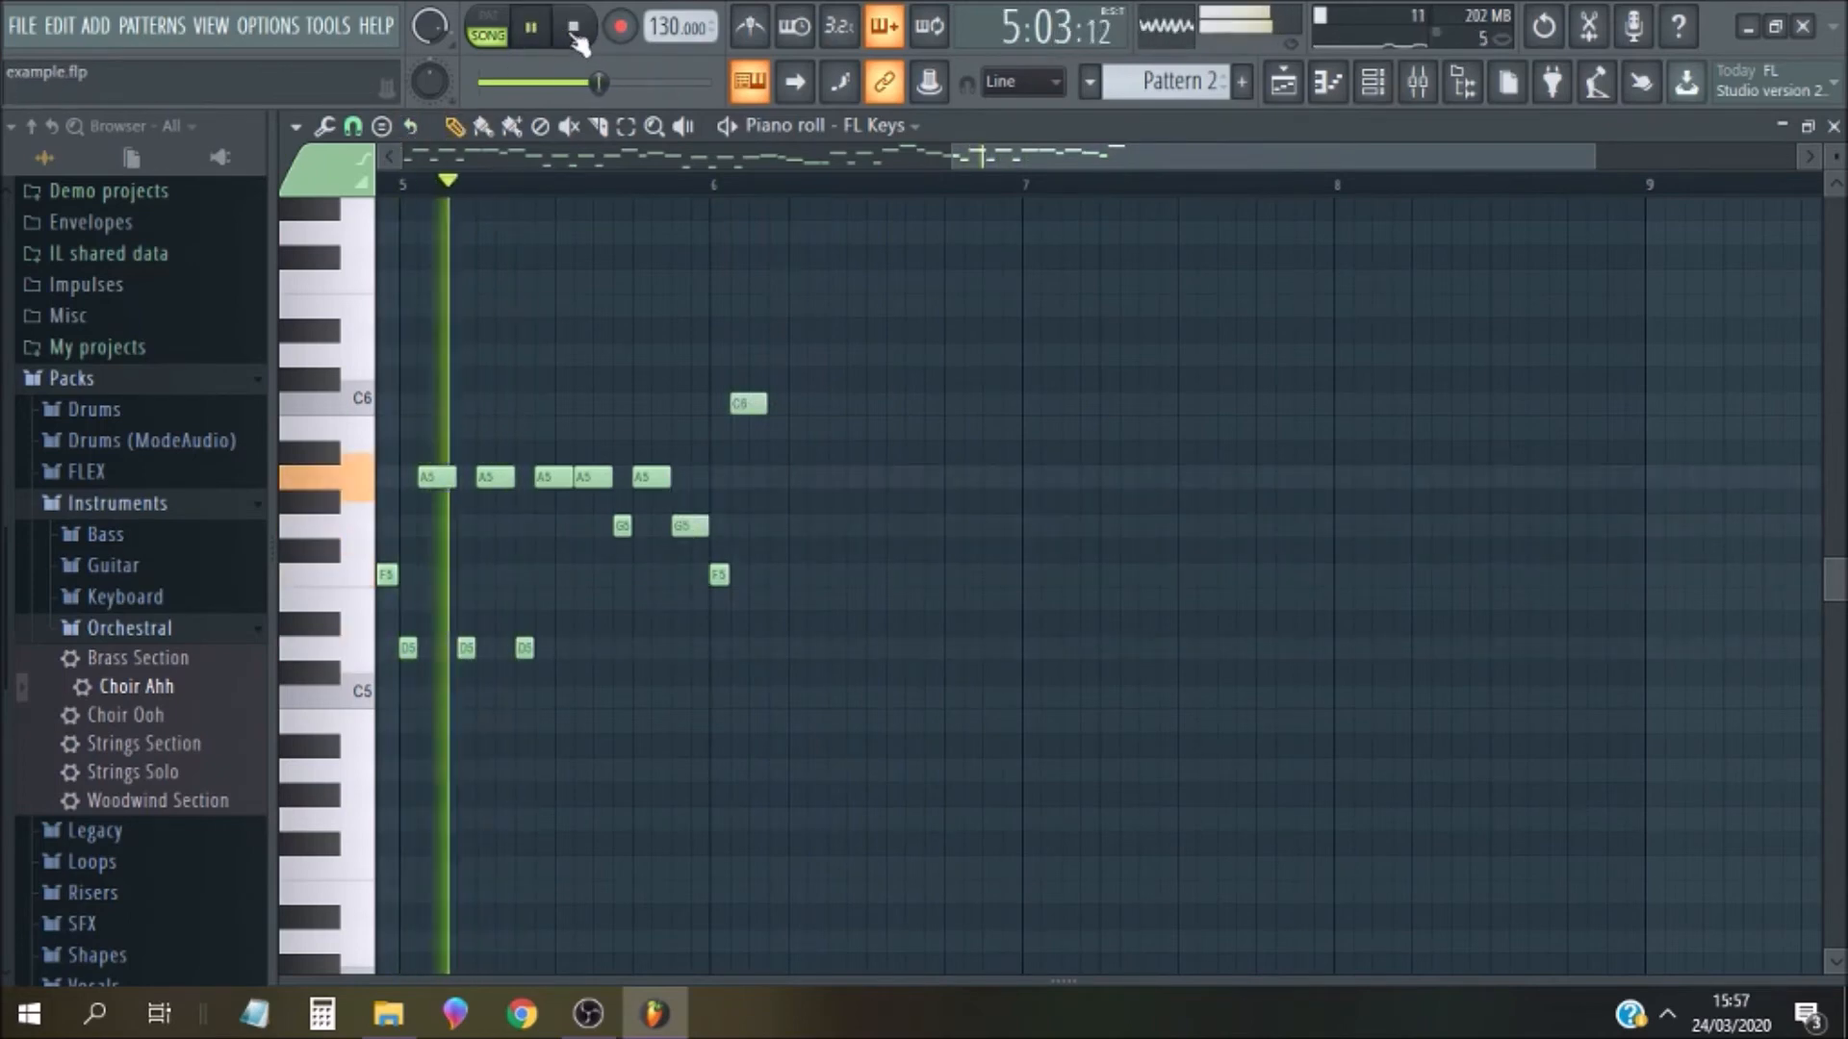
click(574, 29)
Move the last note of bar 5 to E5, and play back from the start of bar 5
key(space)
drag(684, 524, 692, 626)
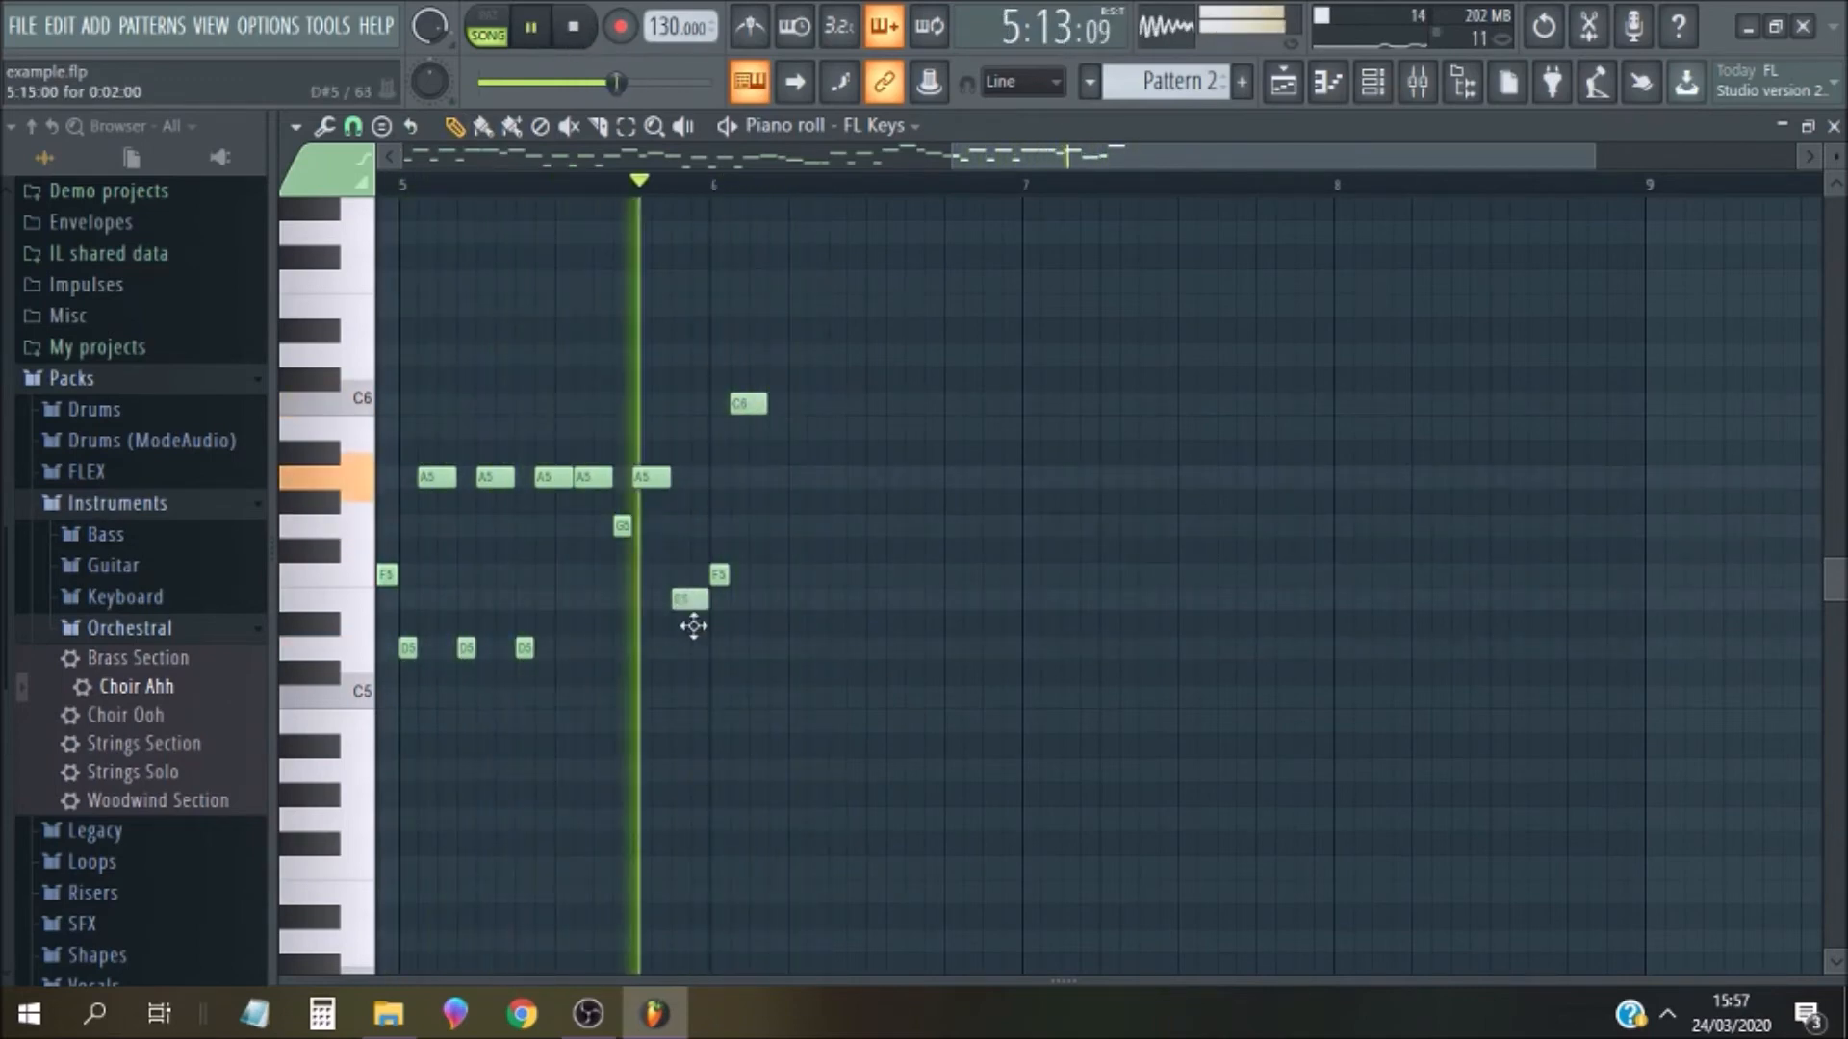
click(403, 183)
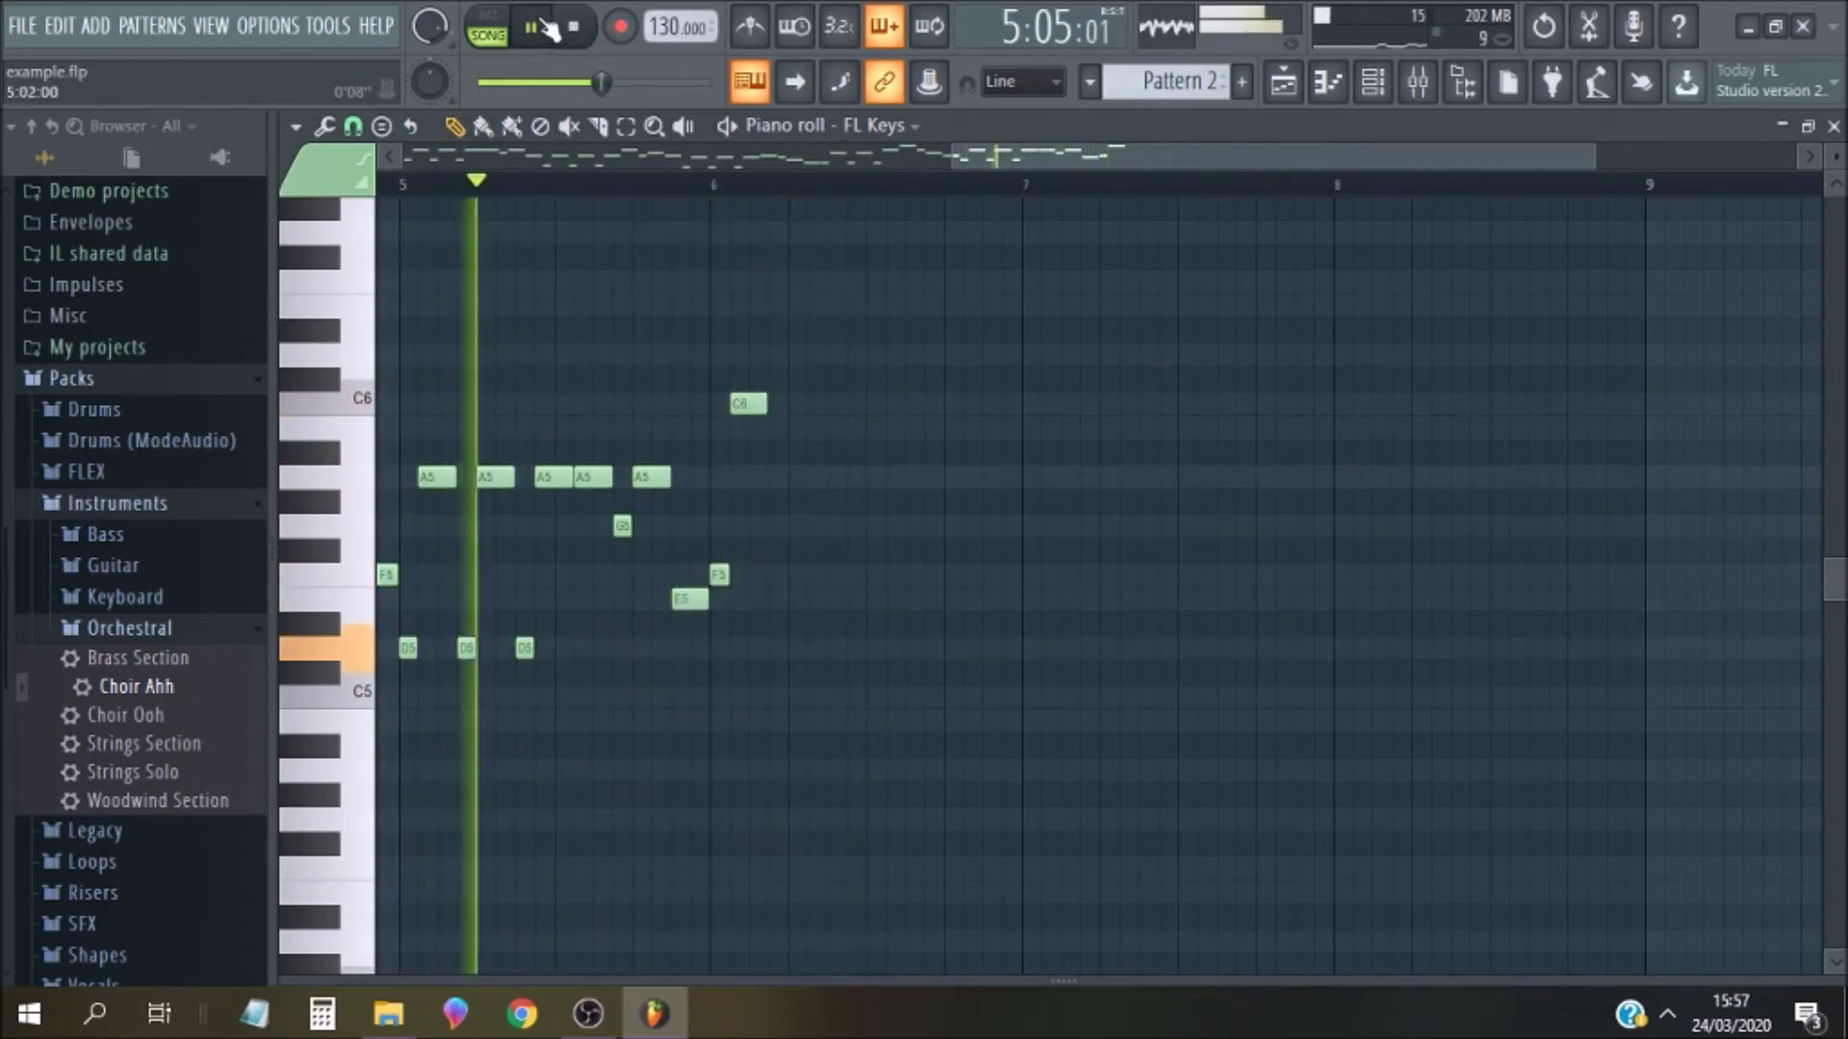
click(574, 29)
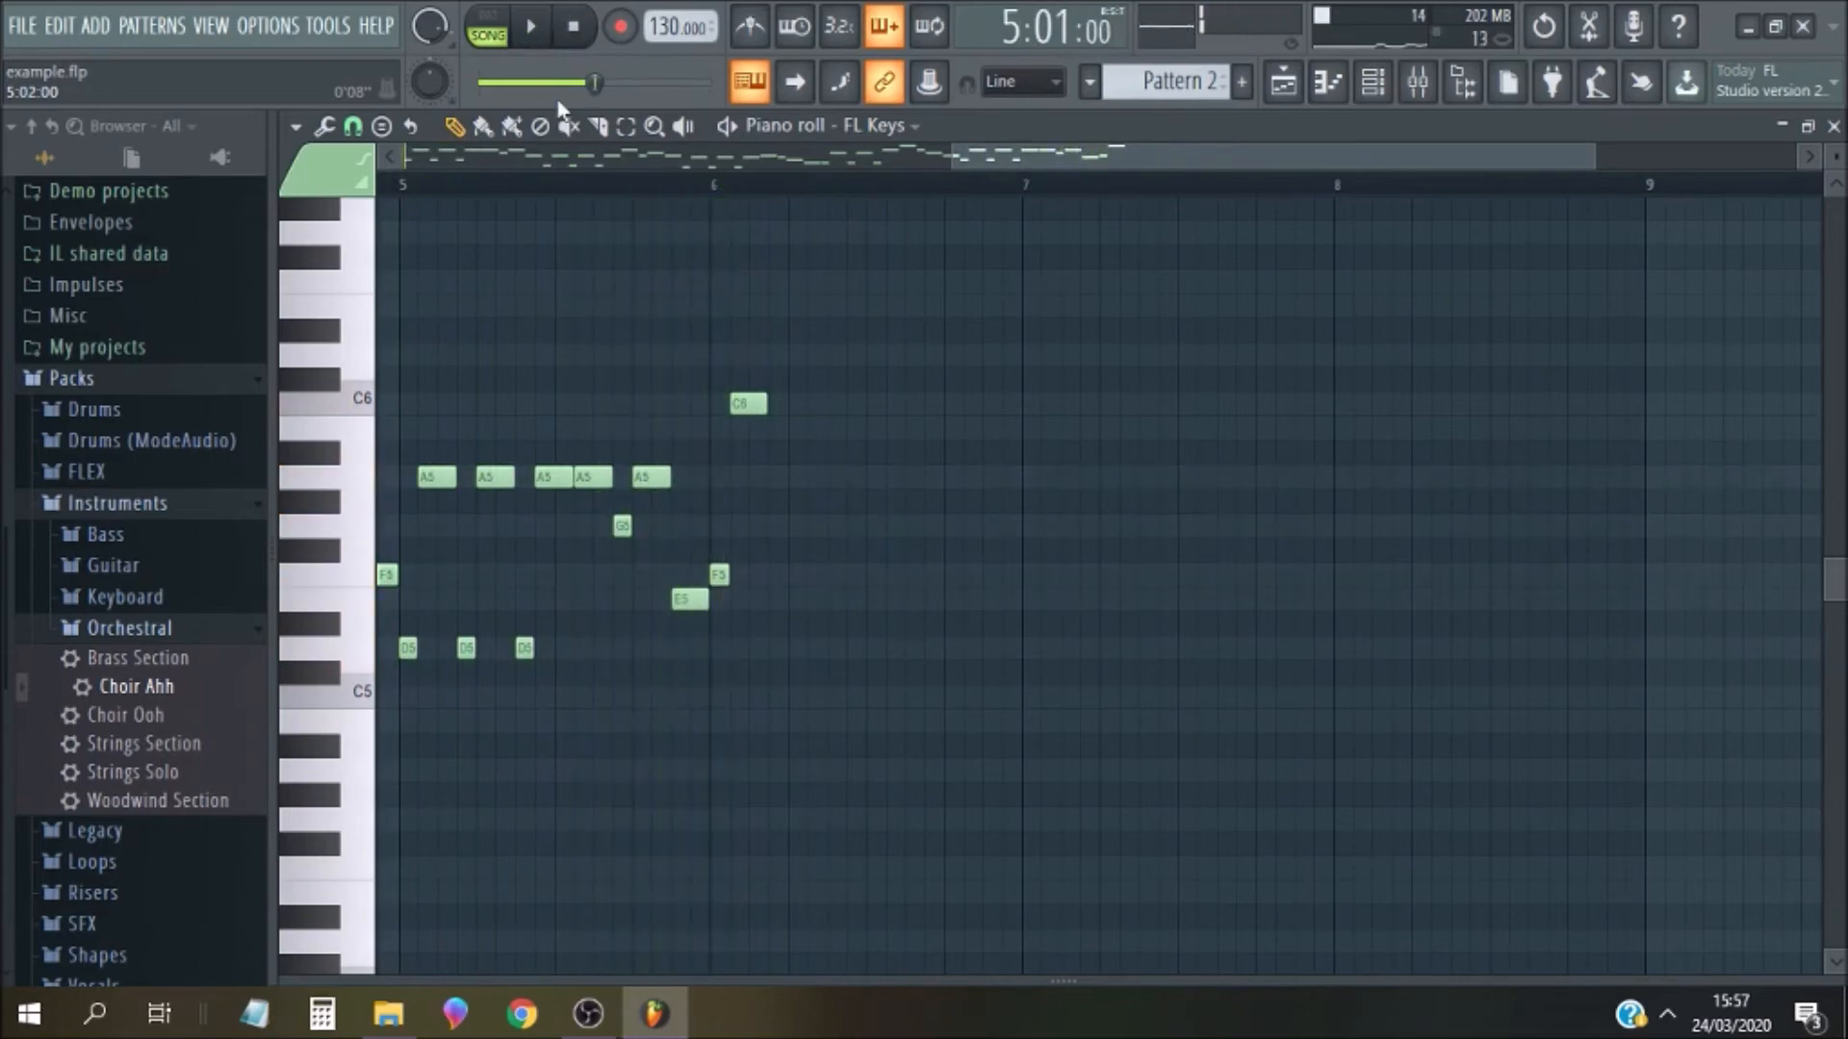
Continue bar 6 with two more pairs of a one-step F5 and a two-step C6, and play back from bar 5
click(789, 575)
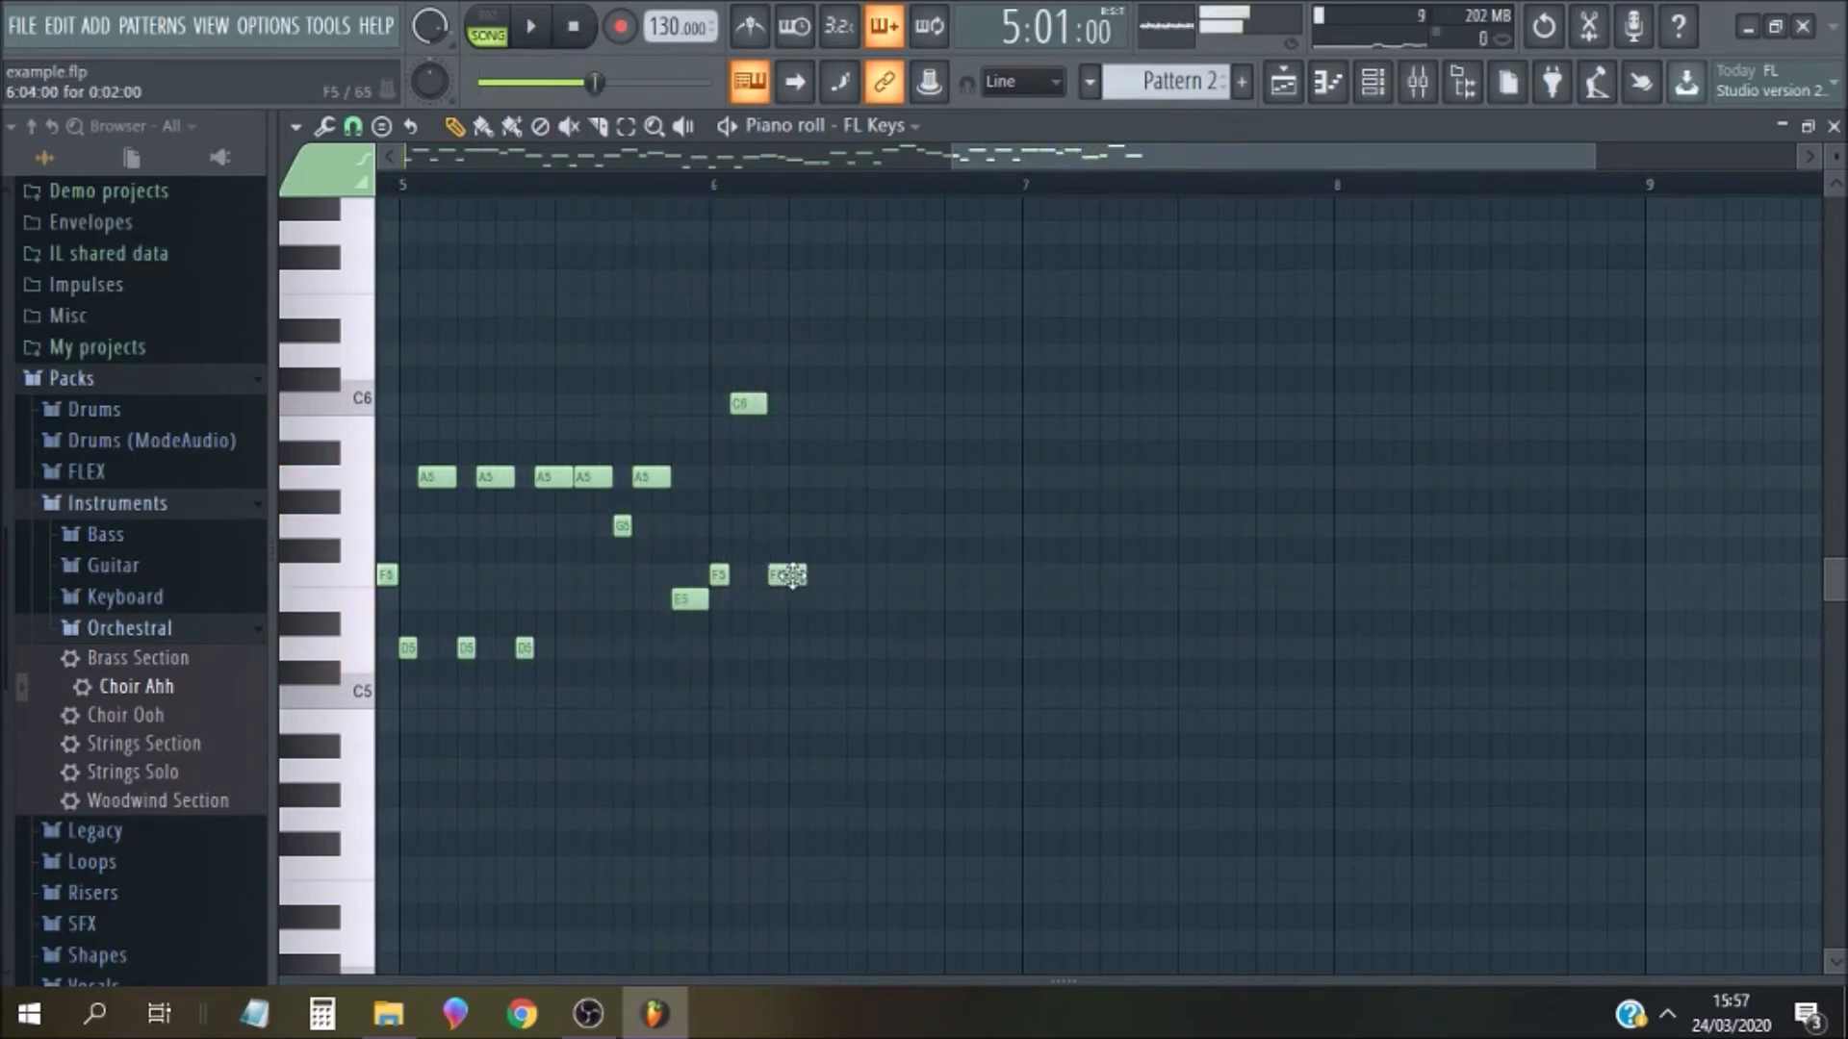
click(799, 406)
drag(804, 407, 826, 406)
click(833, 575)
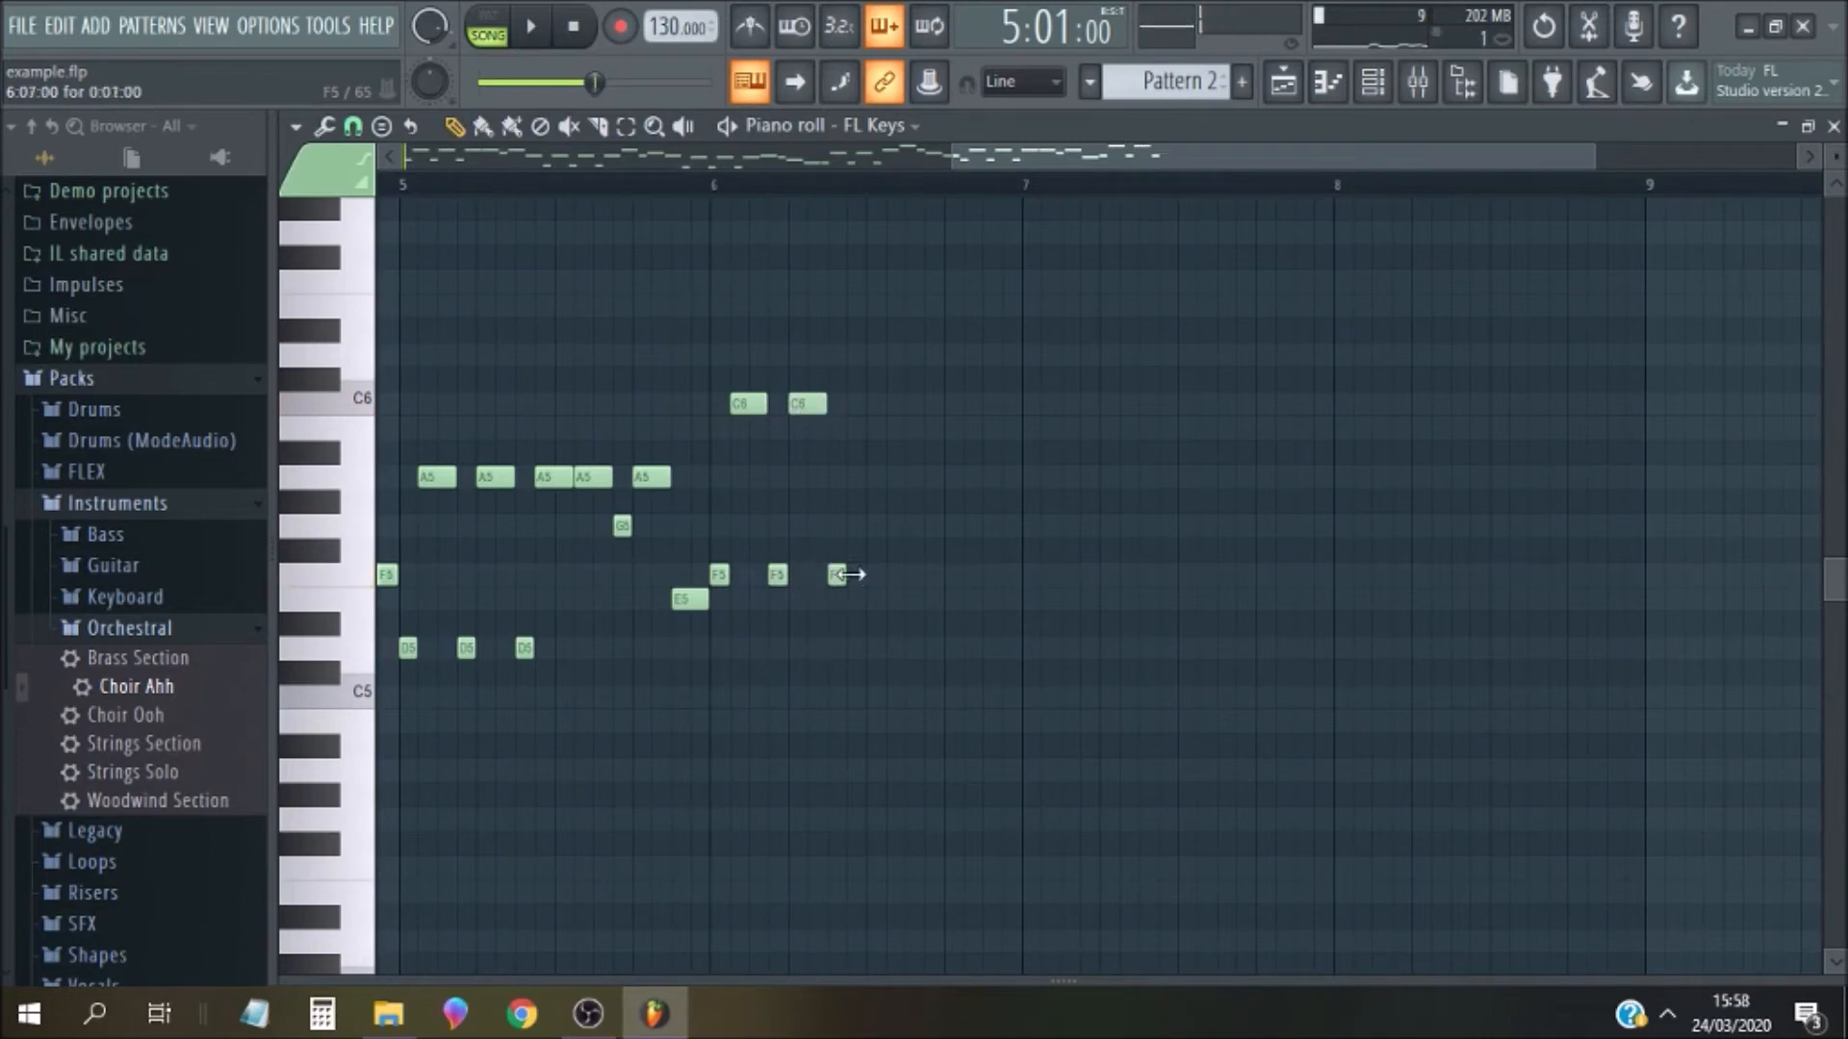
click(856, 404)
drag(864, 404, 883, 405)
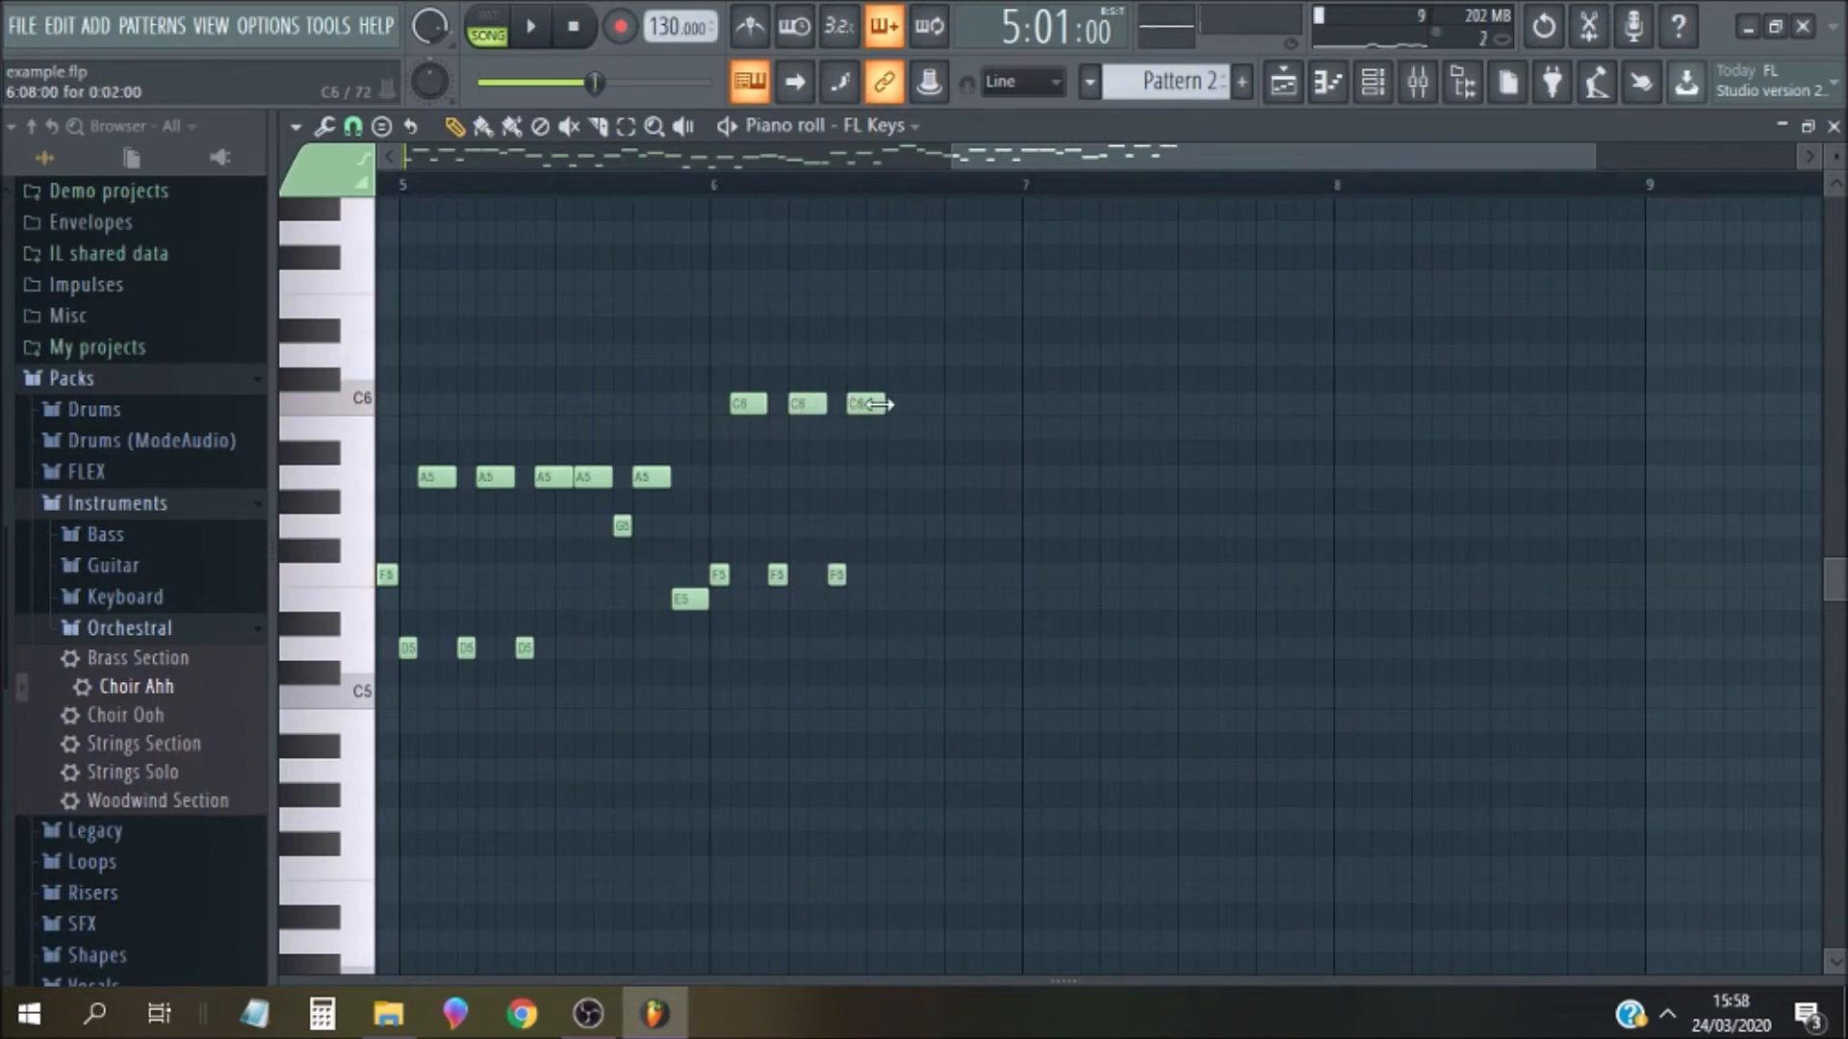
click(534, 28)
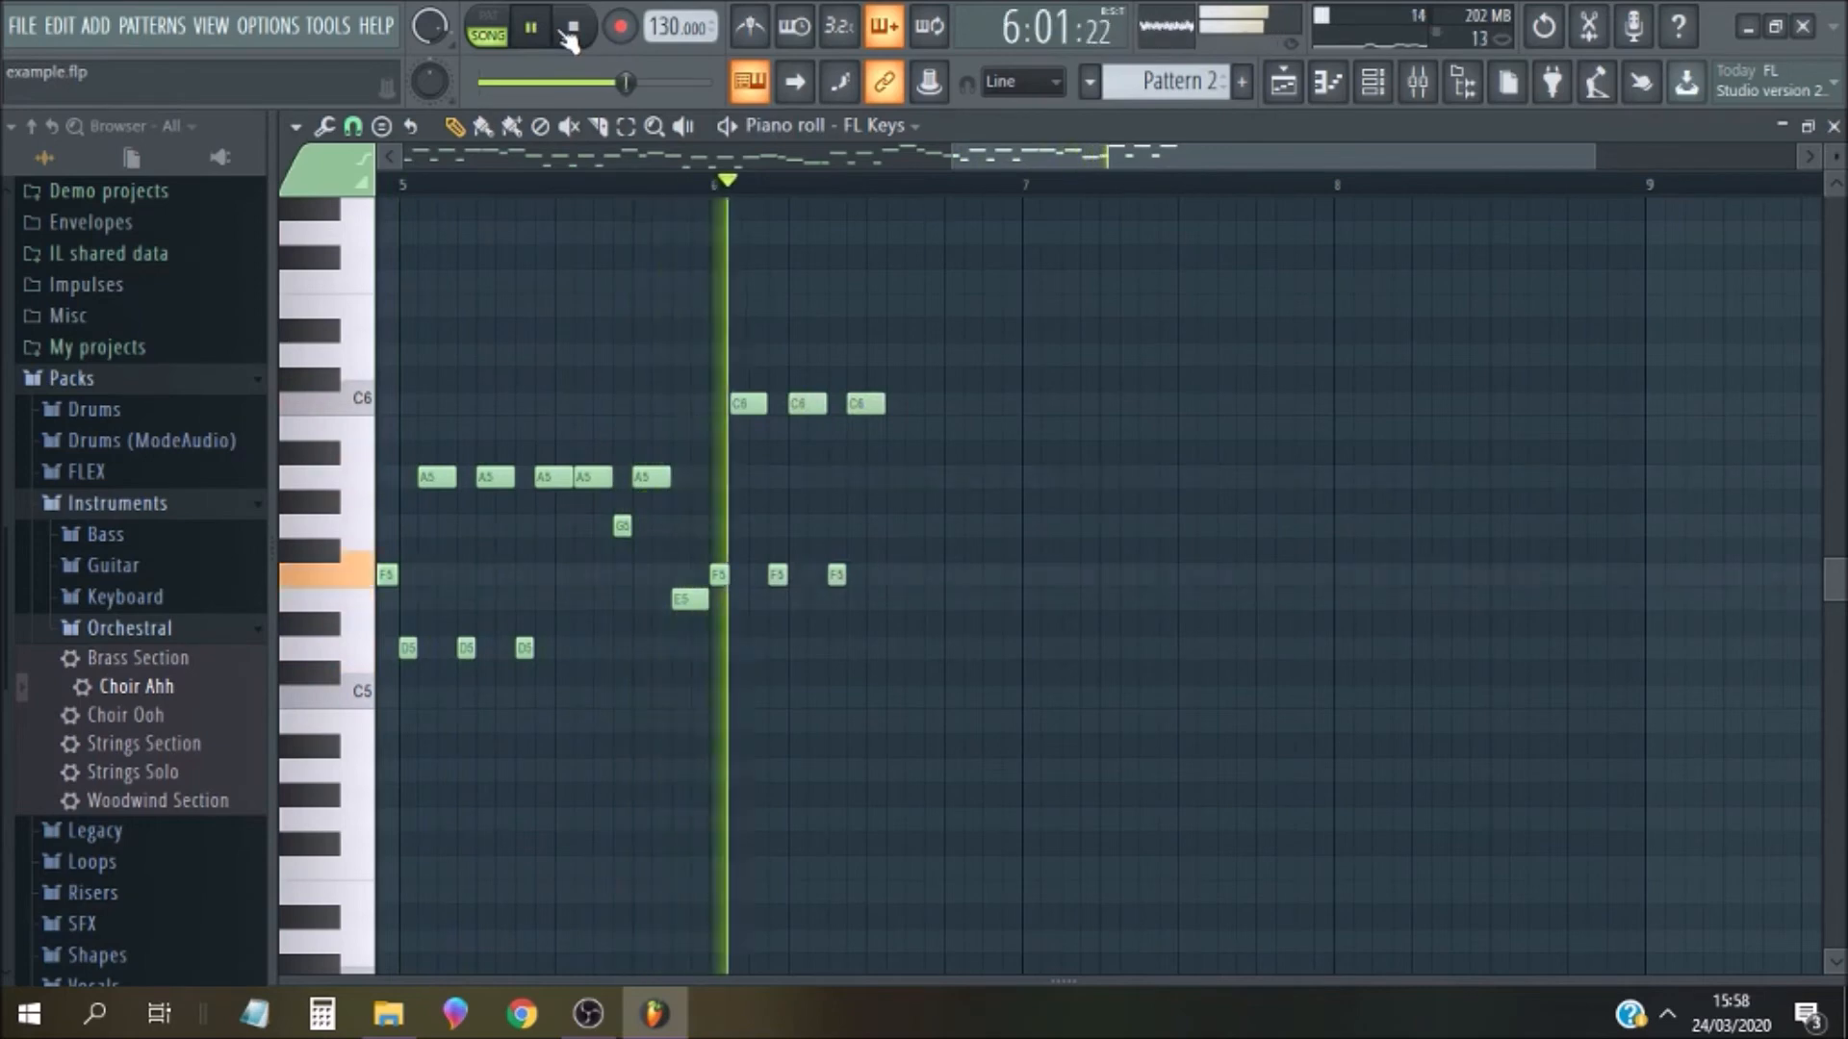
click(572, 29)
Finish bar 6 with a two-step C6, a one-step A#5, a two-step D6 and a two-step A#5, and play it back
click(898, 404)
click(932, 430)
drag(964, 433, 941, 433)
right_click(942, 433)
click(943, 453)
drag(961, 454, 943, 453)
click(956, 353)
click(993, 477)
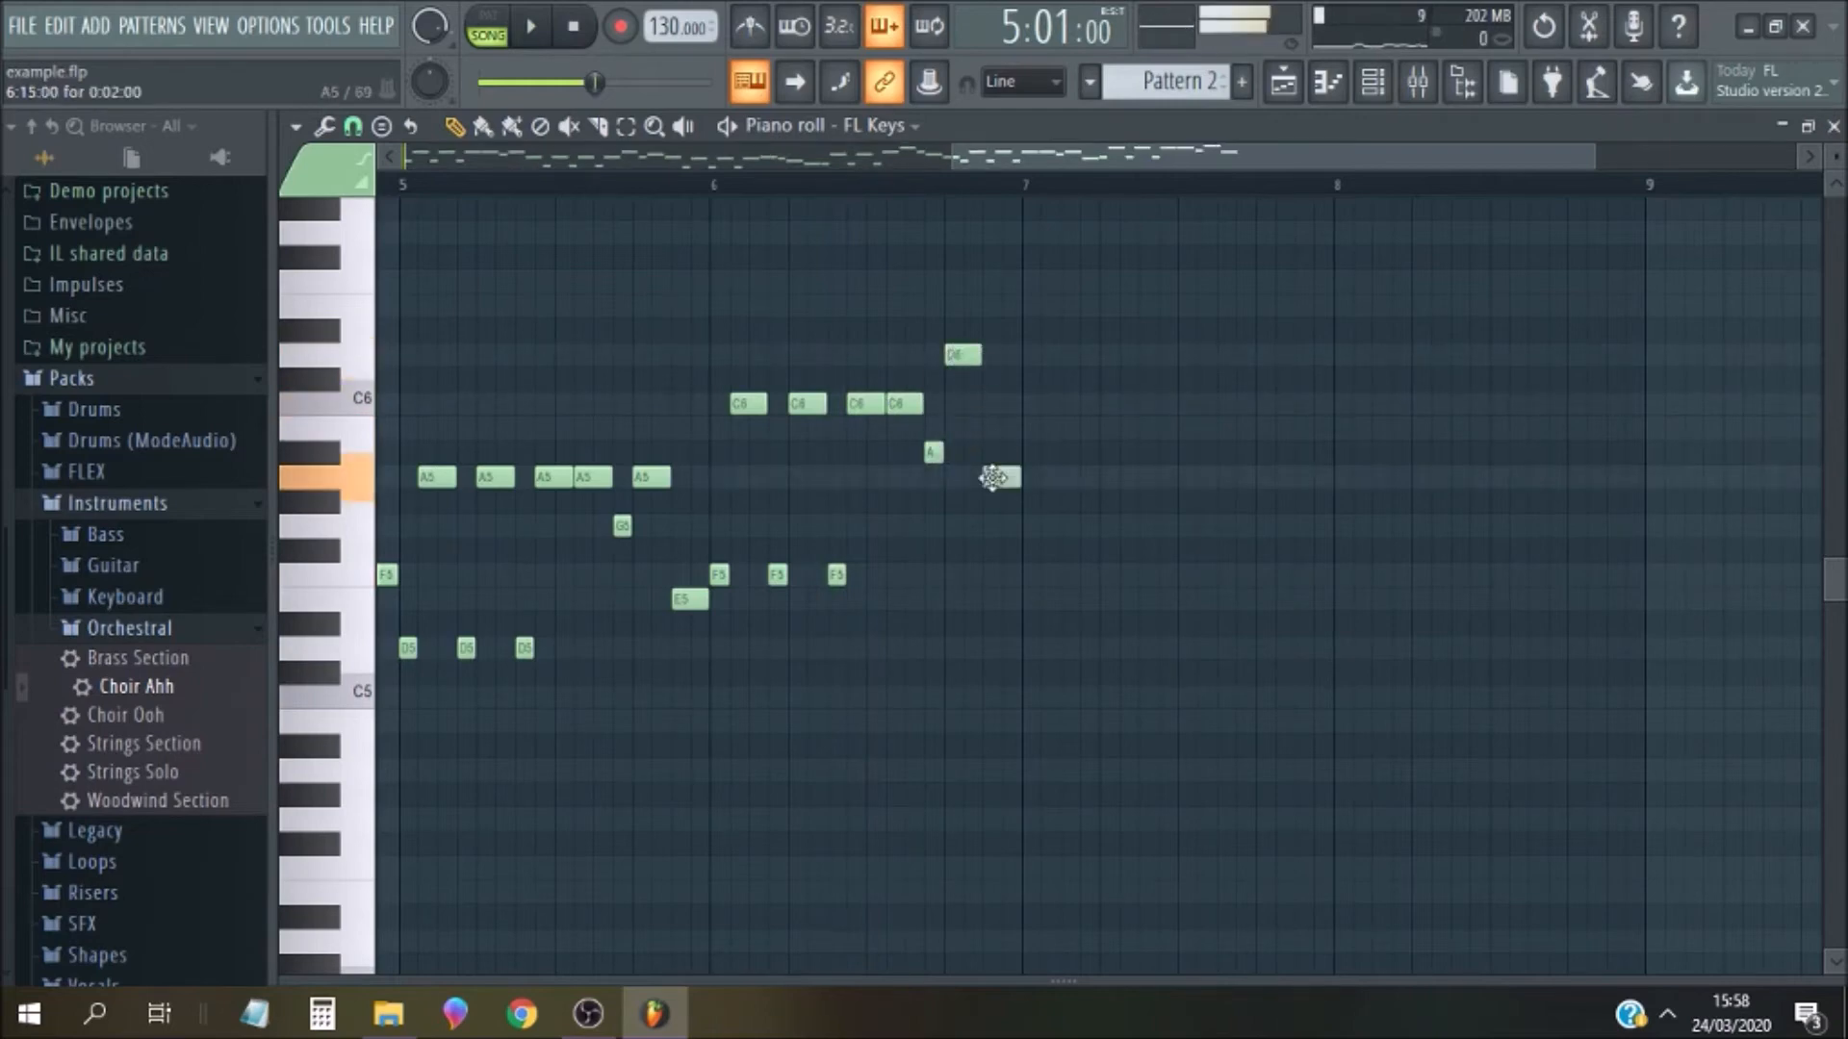
drag(993, 477, 994, 452)
key(space)
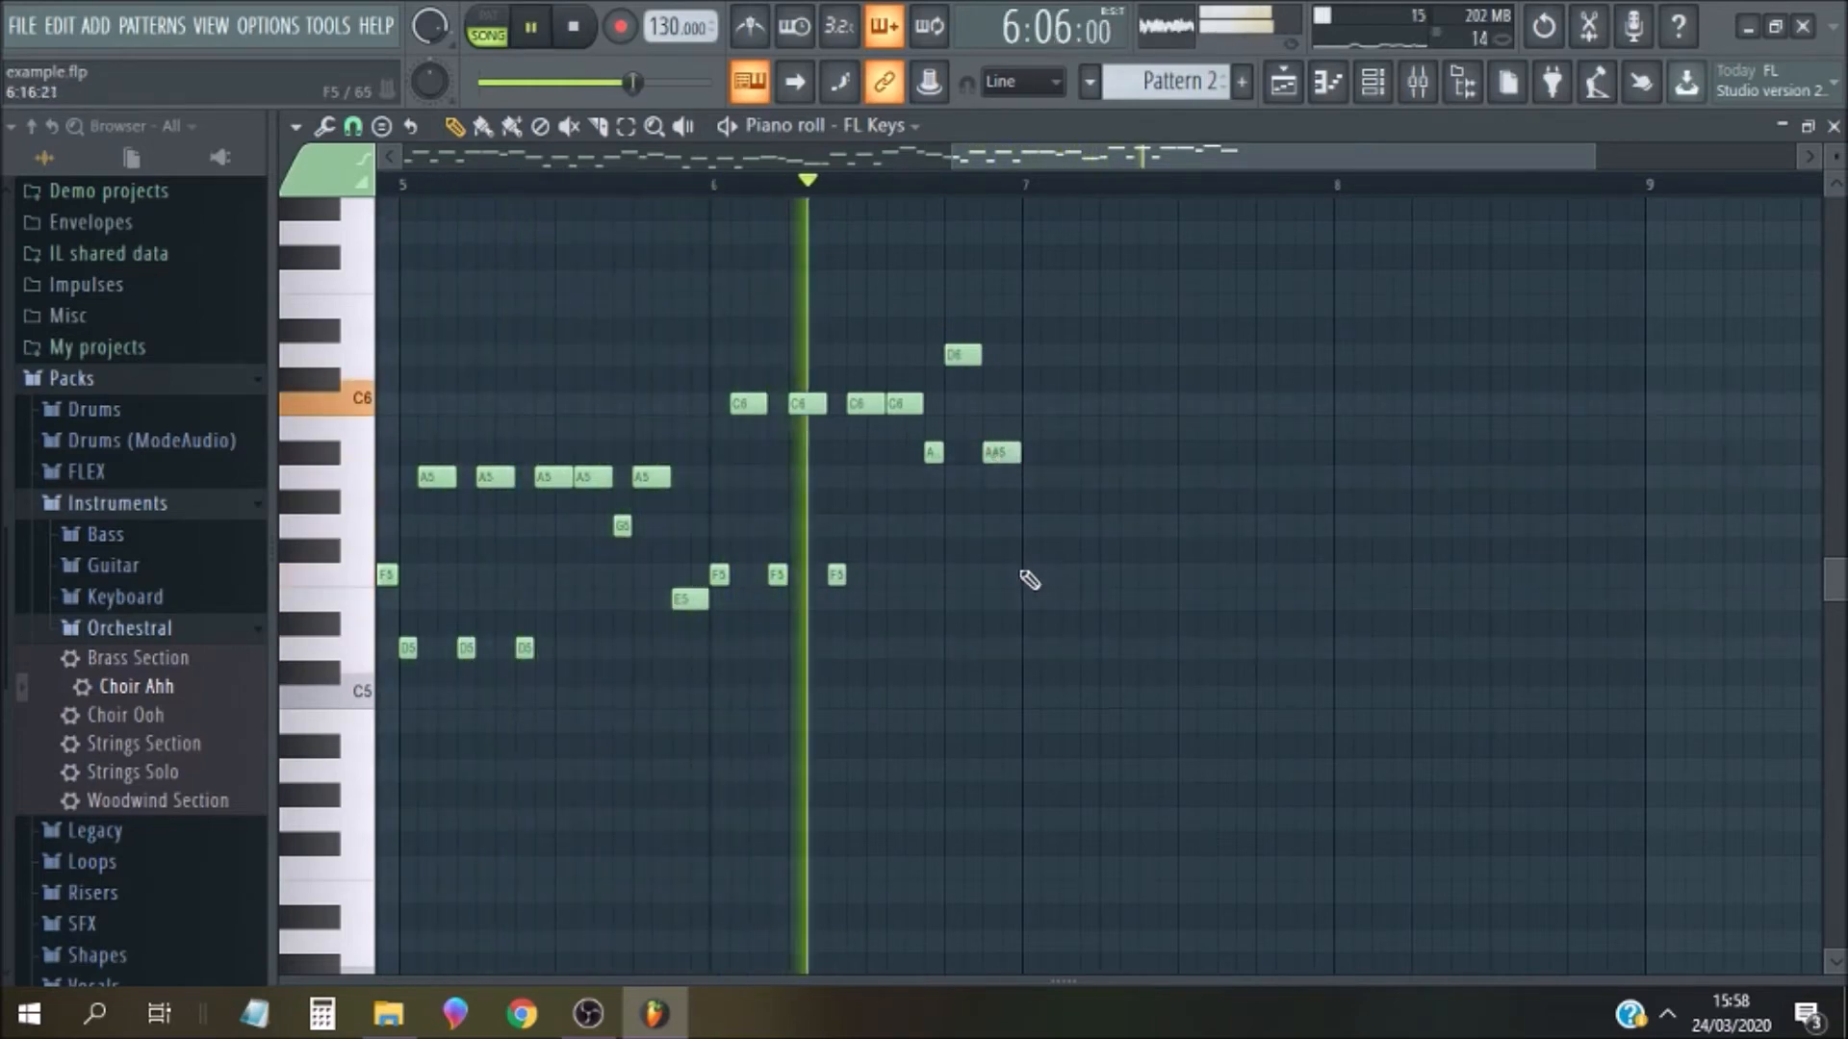
key(space)
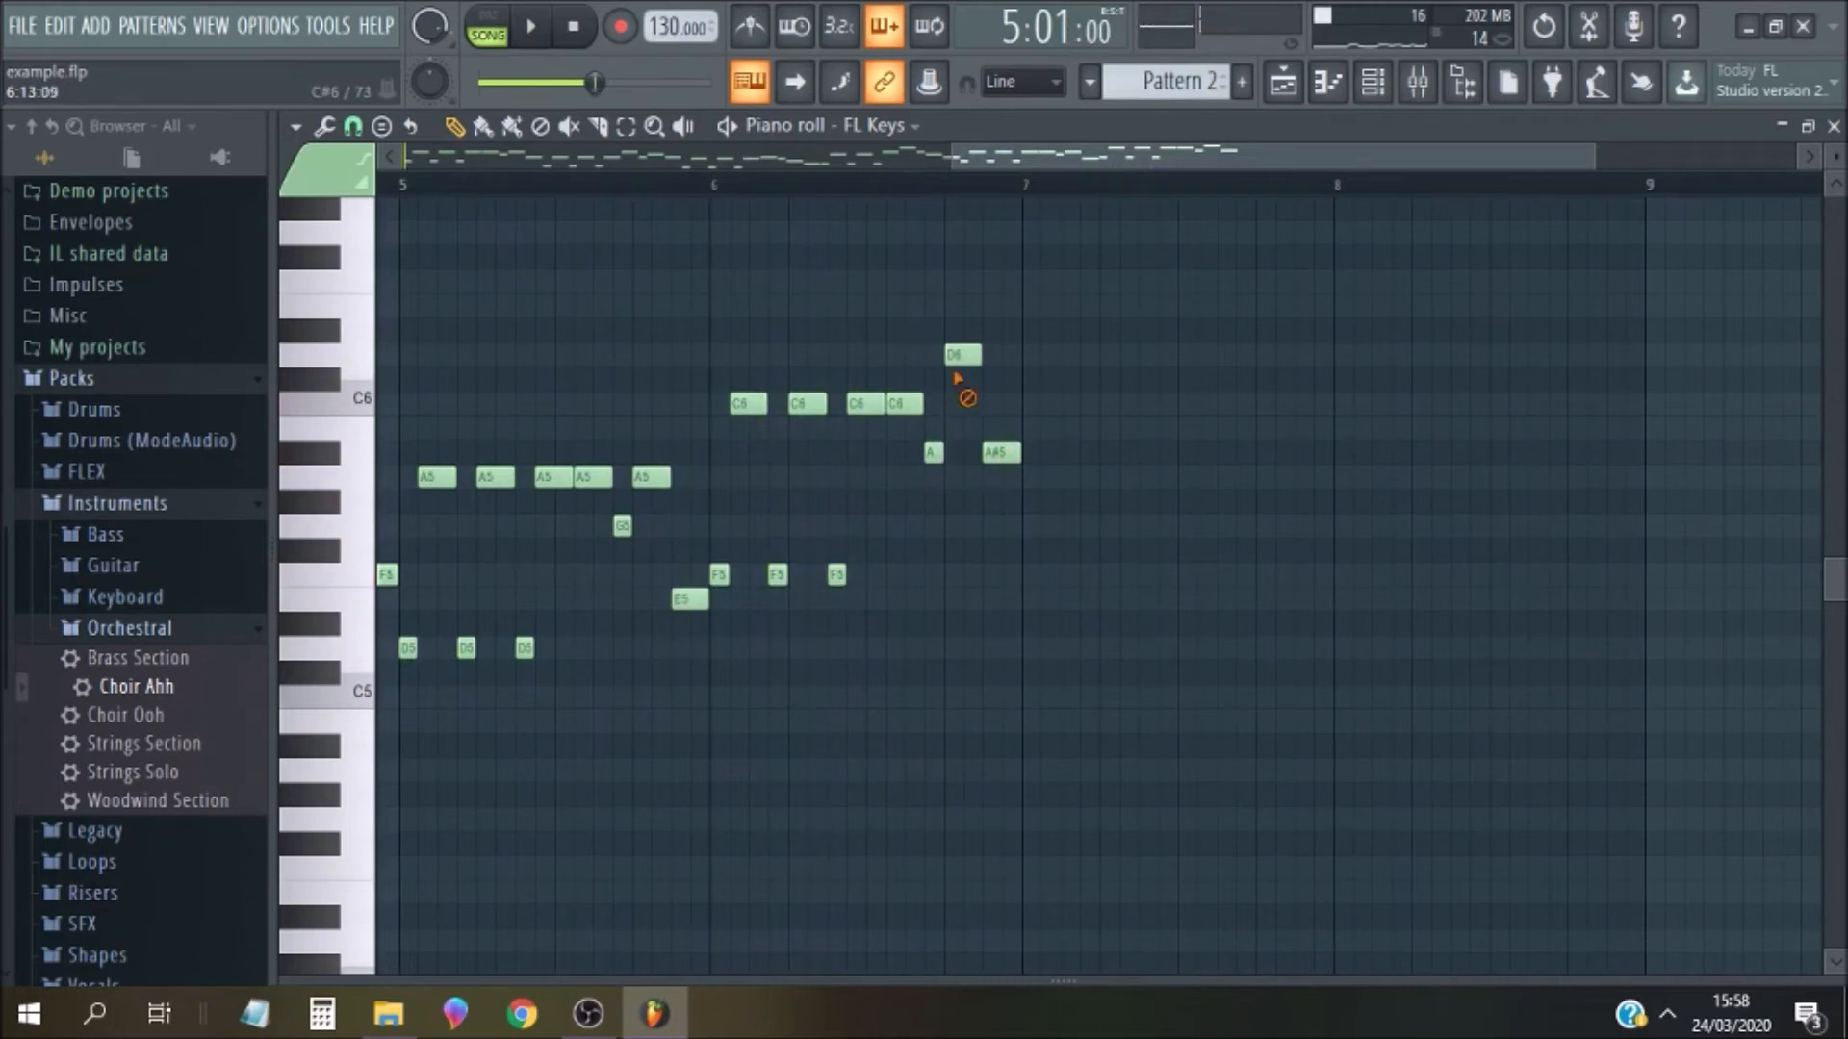
Try the D6 near the end of bar 6 at E6, play it back, and return it to D6
drag(963, 356, 963, 308)
click(871, 185)
key(space)
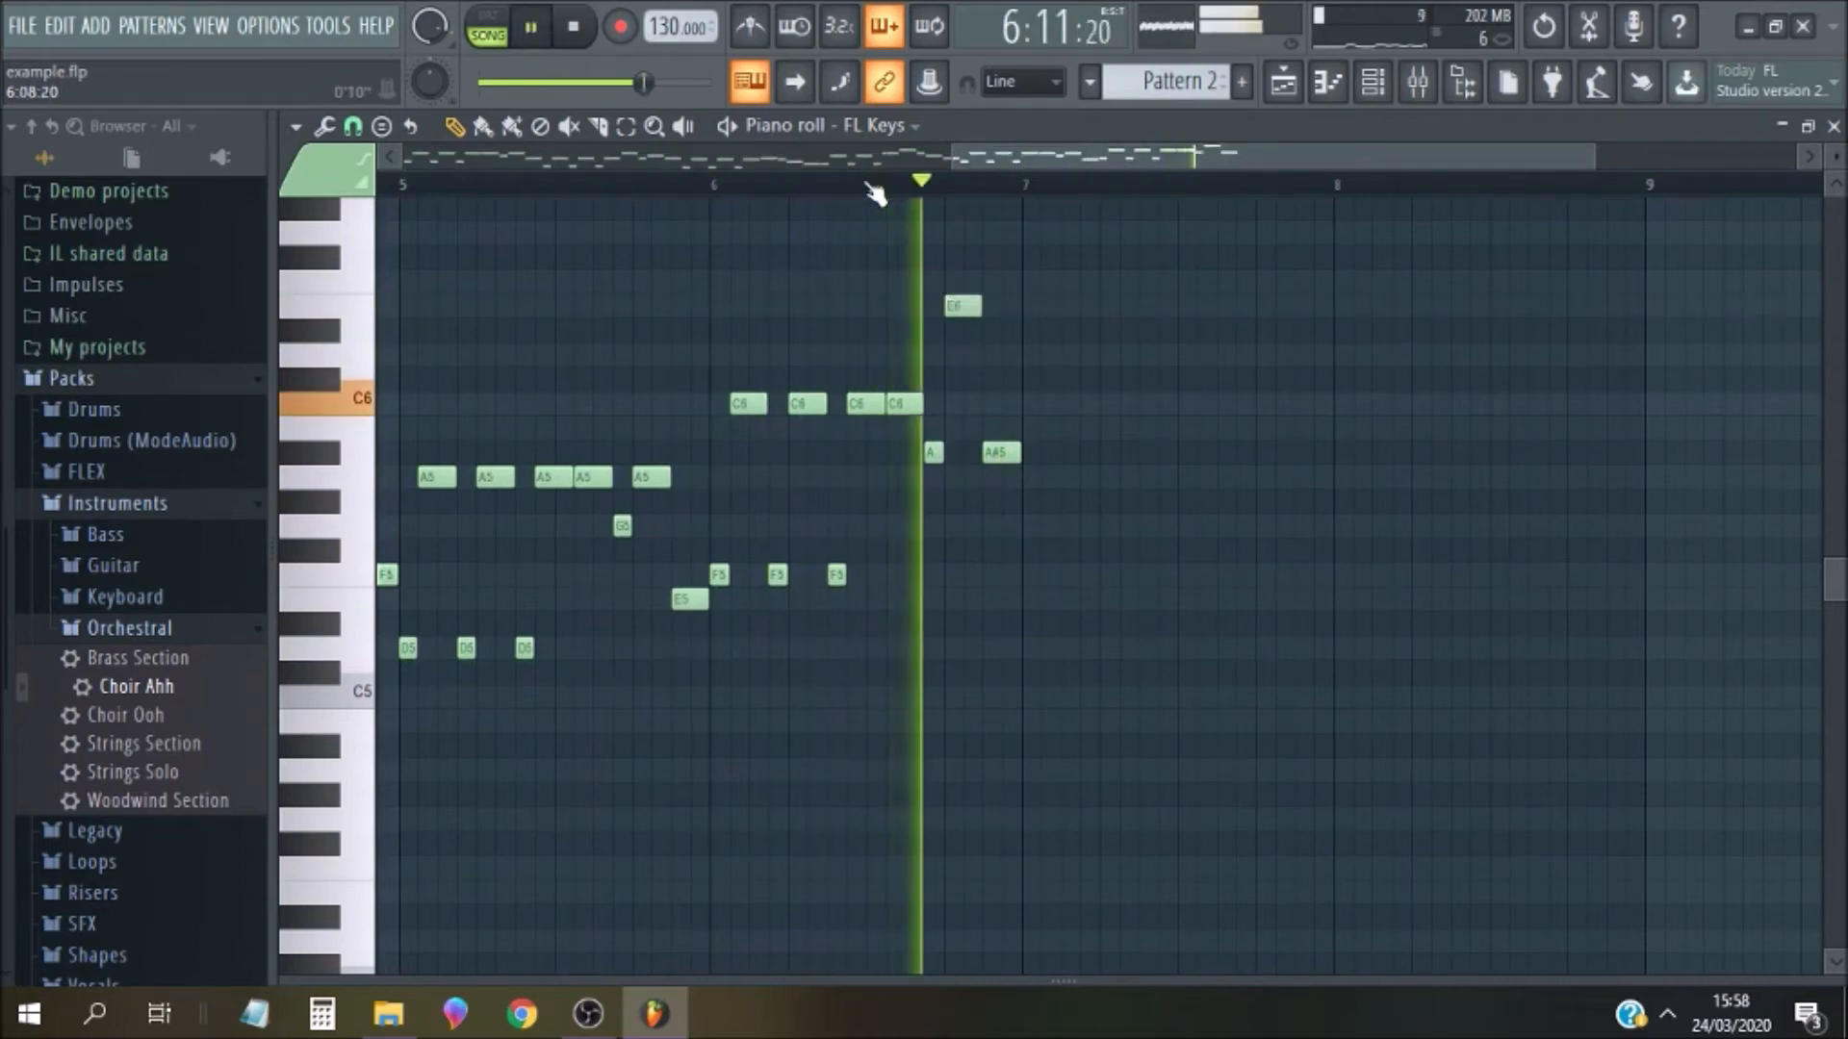
drag(963, 289, 967, 356)
key(space)
key(space)
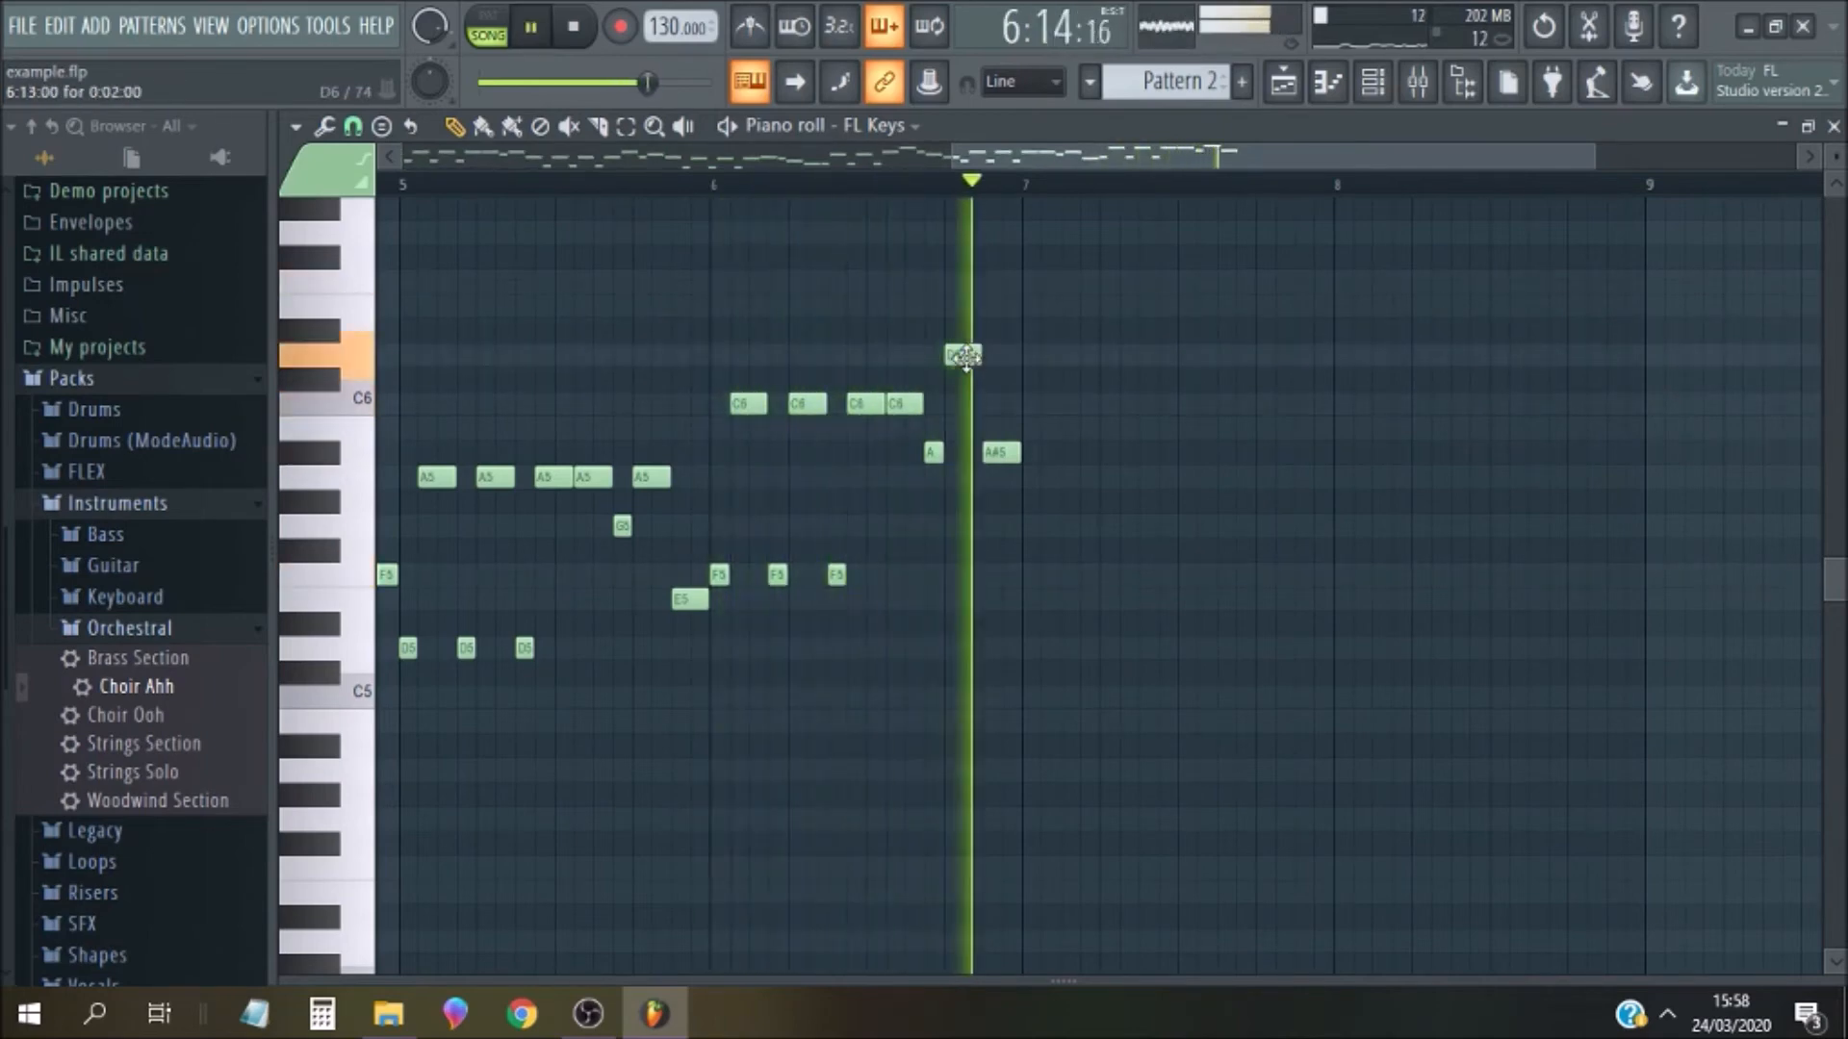
key(space)
Lower the D6 in bar 6 to C6 and the bar's last note to A5, and play back from bar 5
drag(966, 356, 968, 404)
key(space)
drag(994, 451, 994, 478)
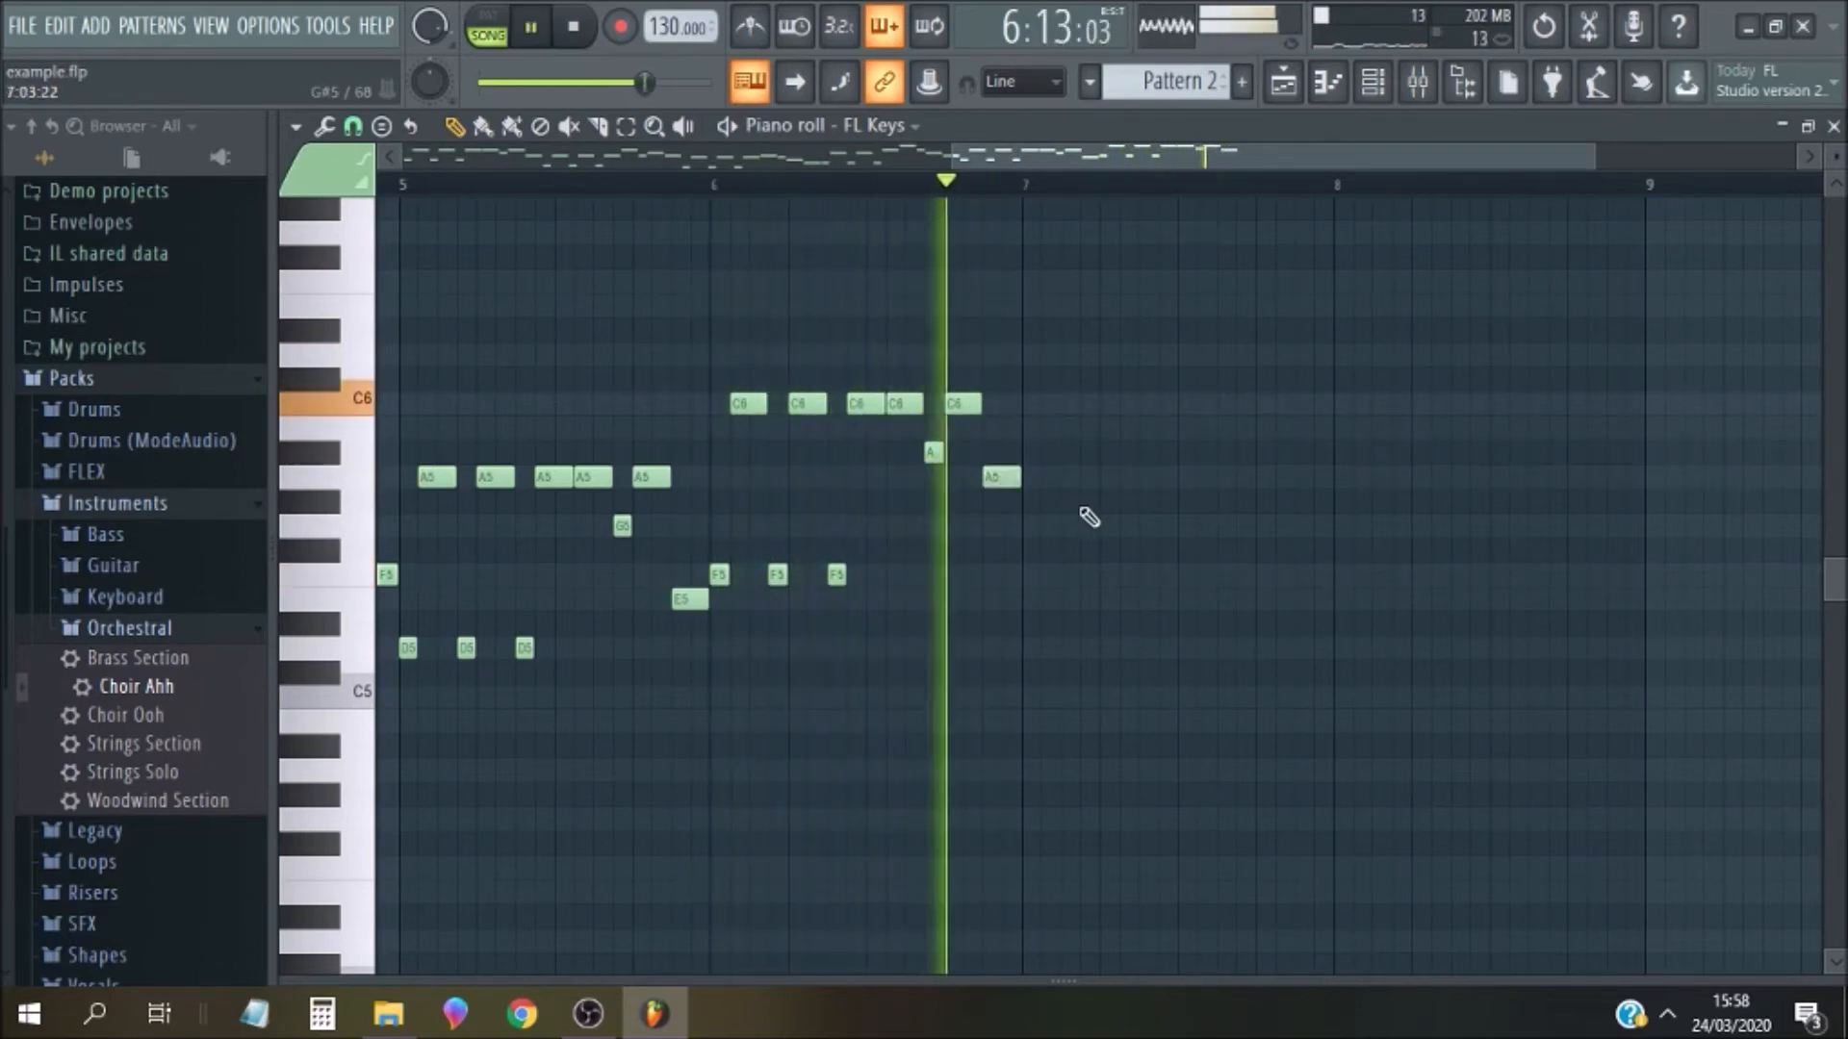
click(417, 188)
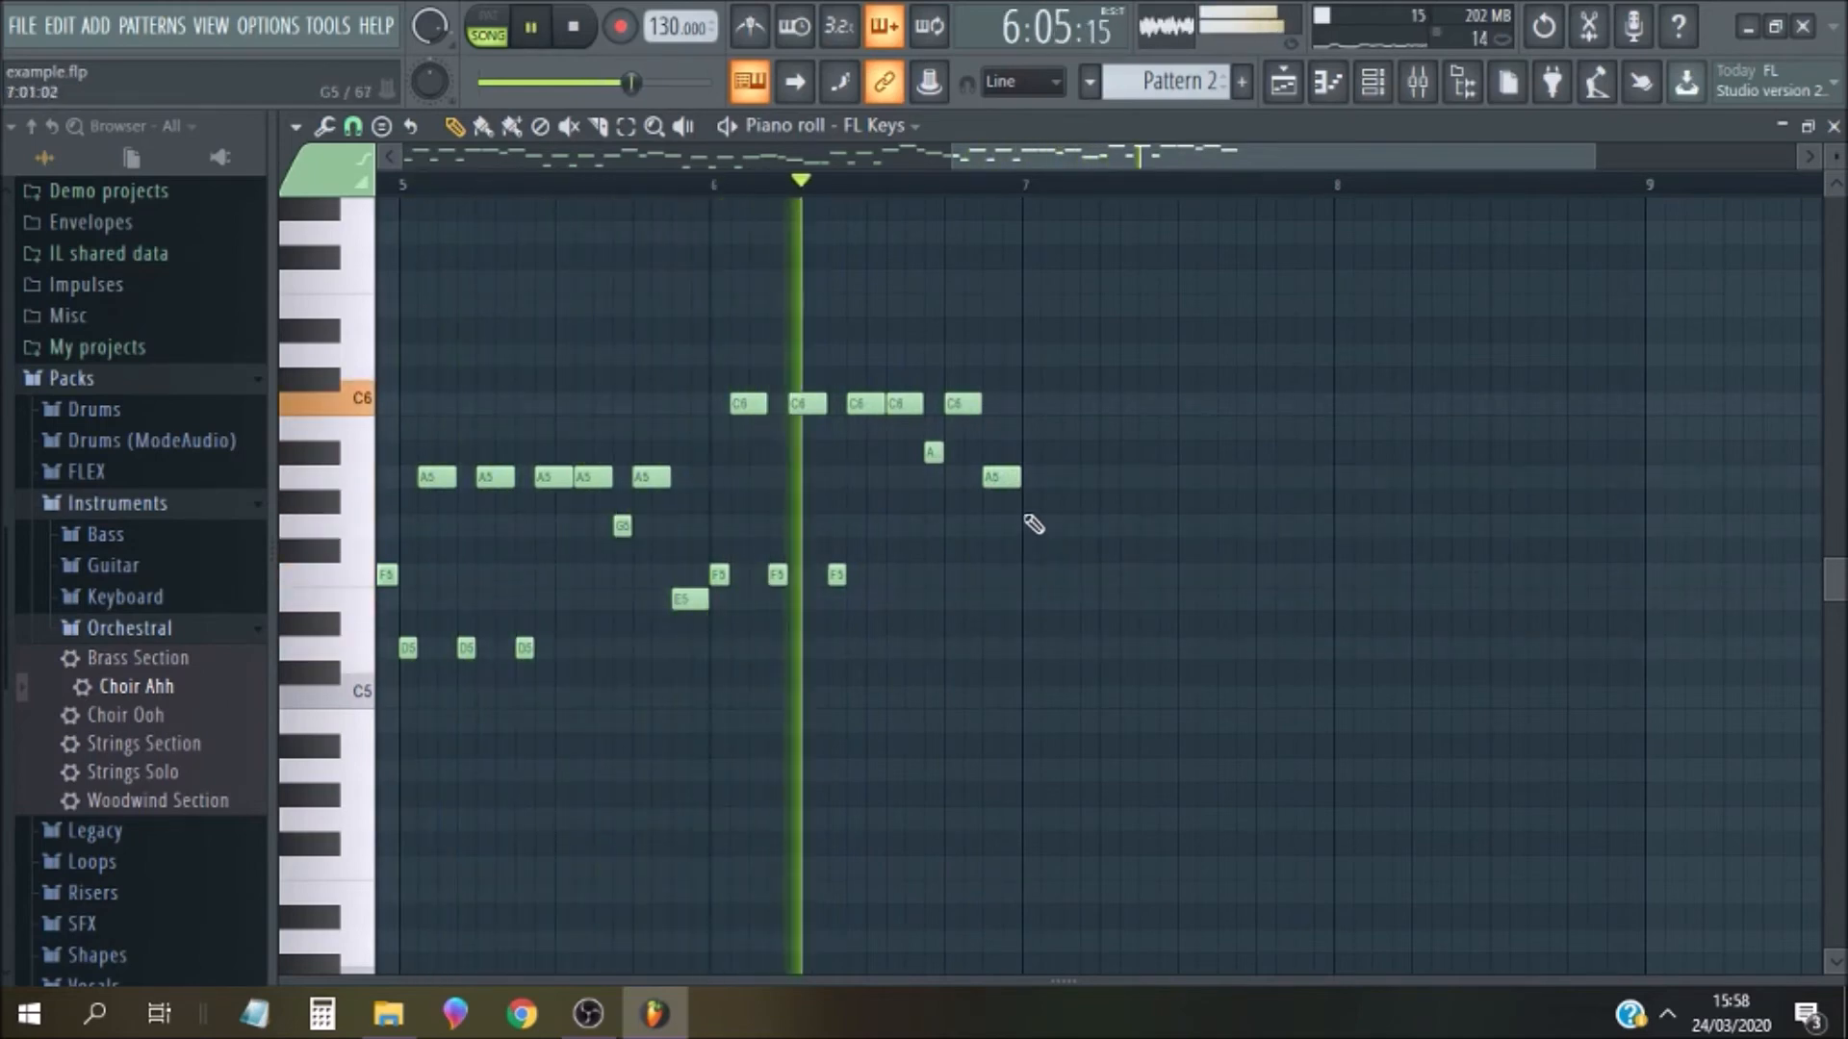
Try the last note of bar 6 at G5, play it back, and return the note to A5
drag(994, 477, 995, 528)
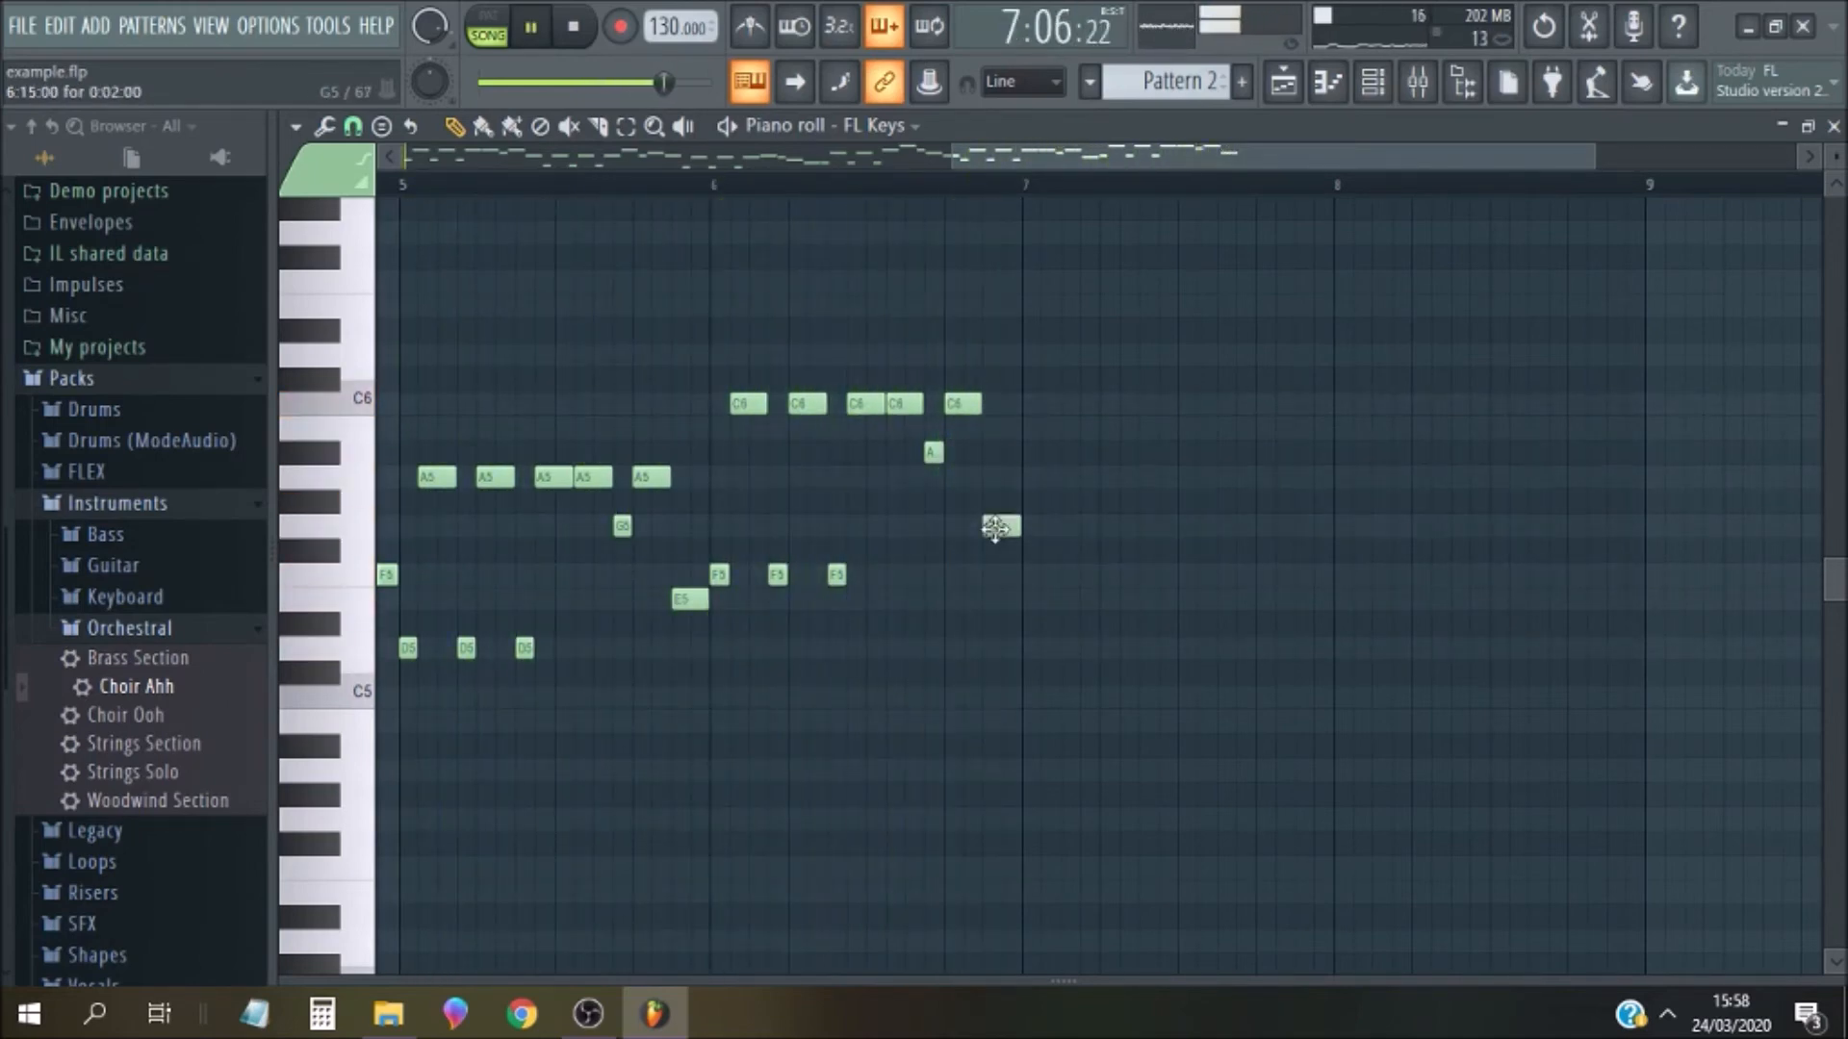
key(space)
key(space)
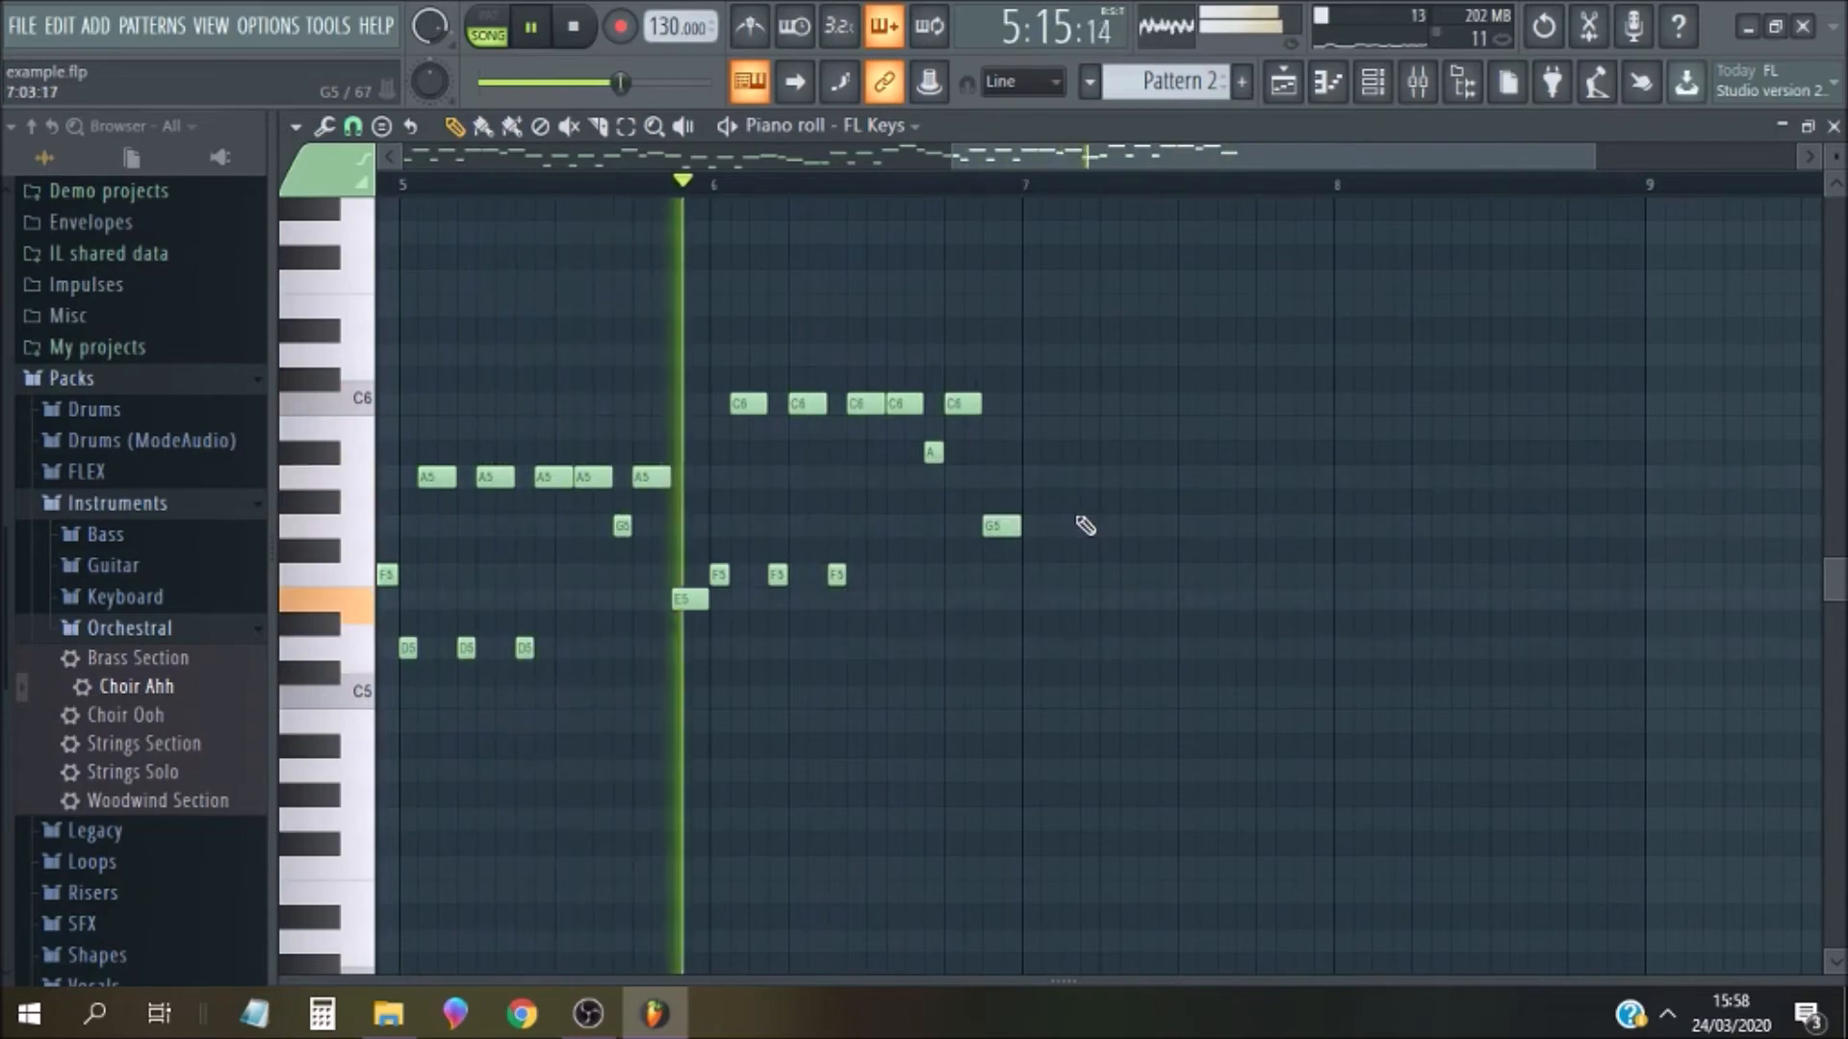
key(space)
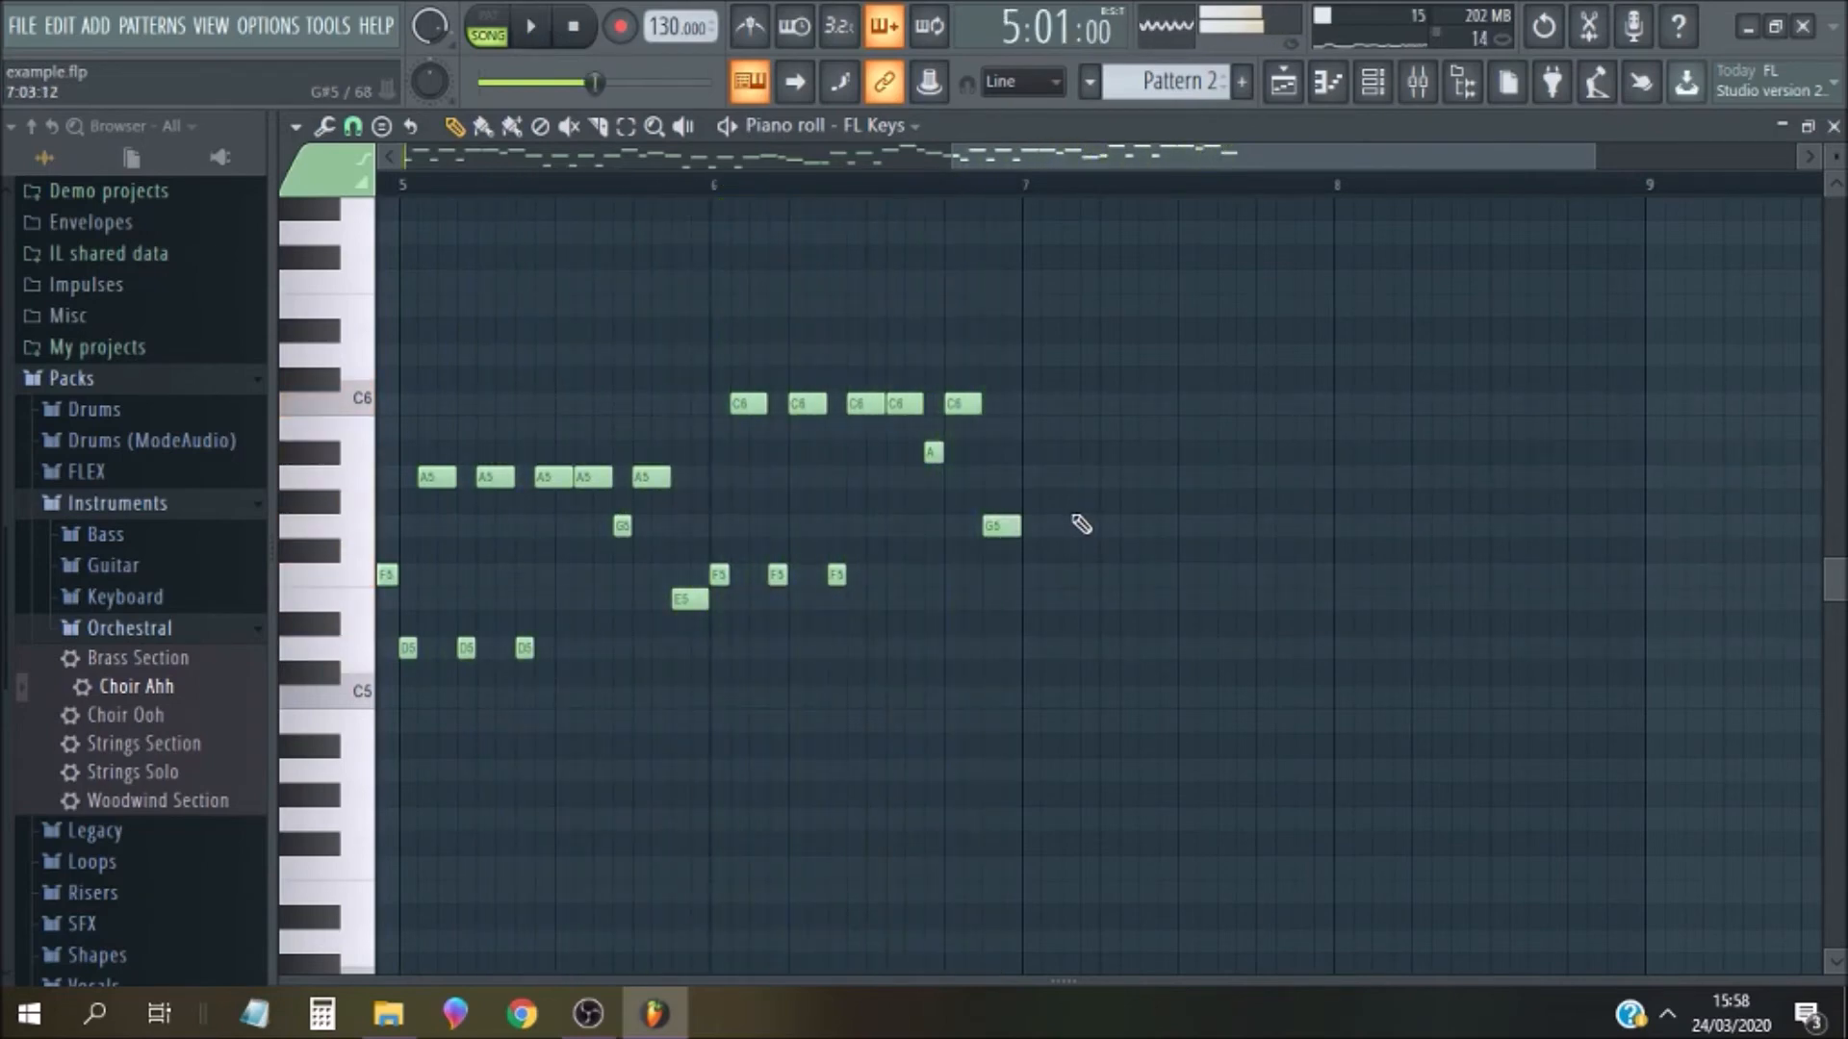
drag(1006, 525, 990, 477)
Start bar 7 with three repetitions of a one-step G5 followed by a two-step D6
click(1032, 575)
drag(1051, 552, 1038, 526)
right_click(1053, 576)
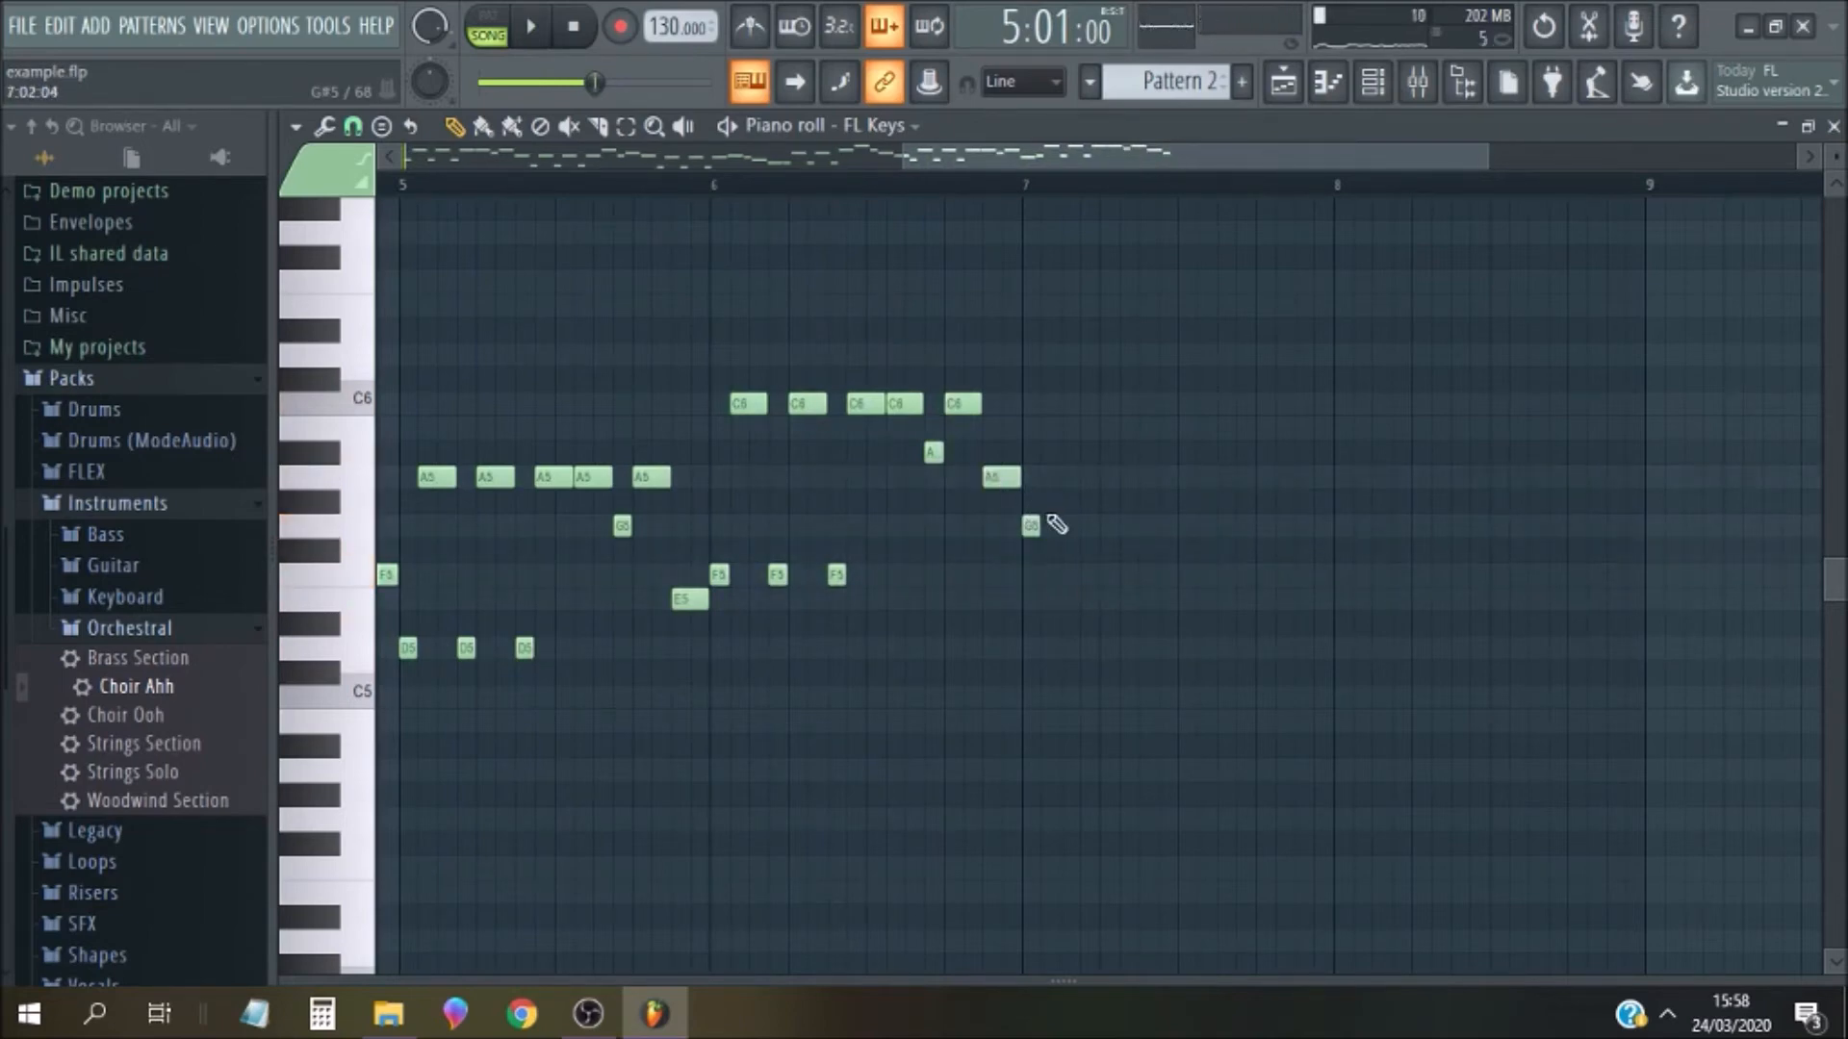
click(1051, 355)
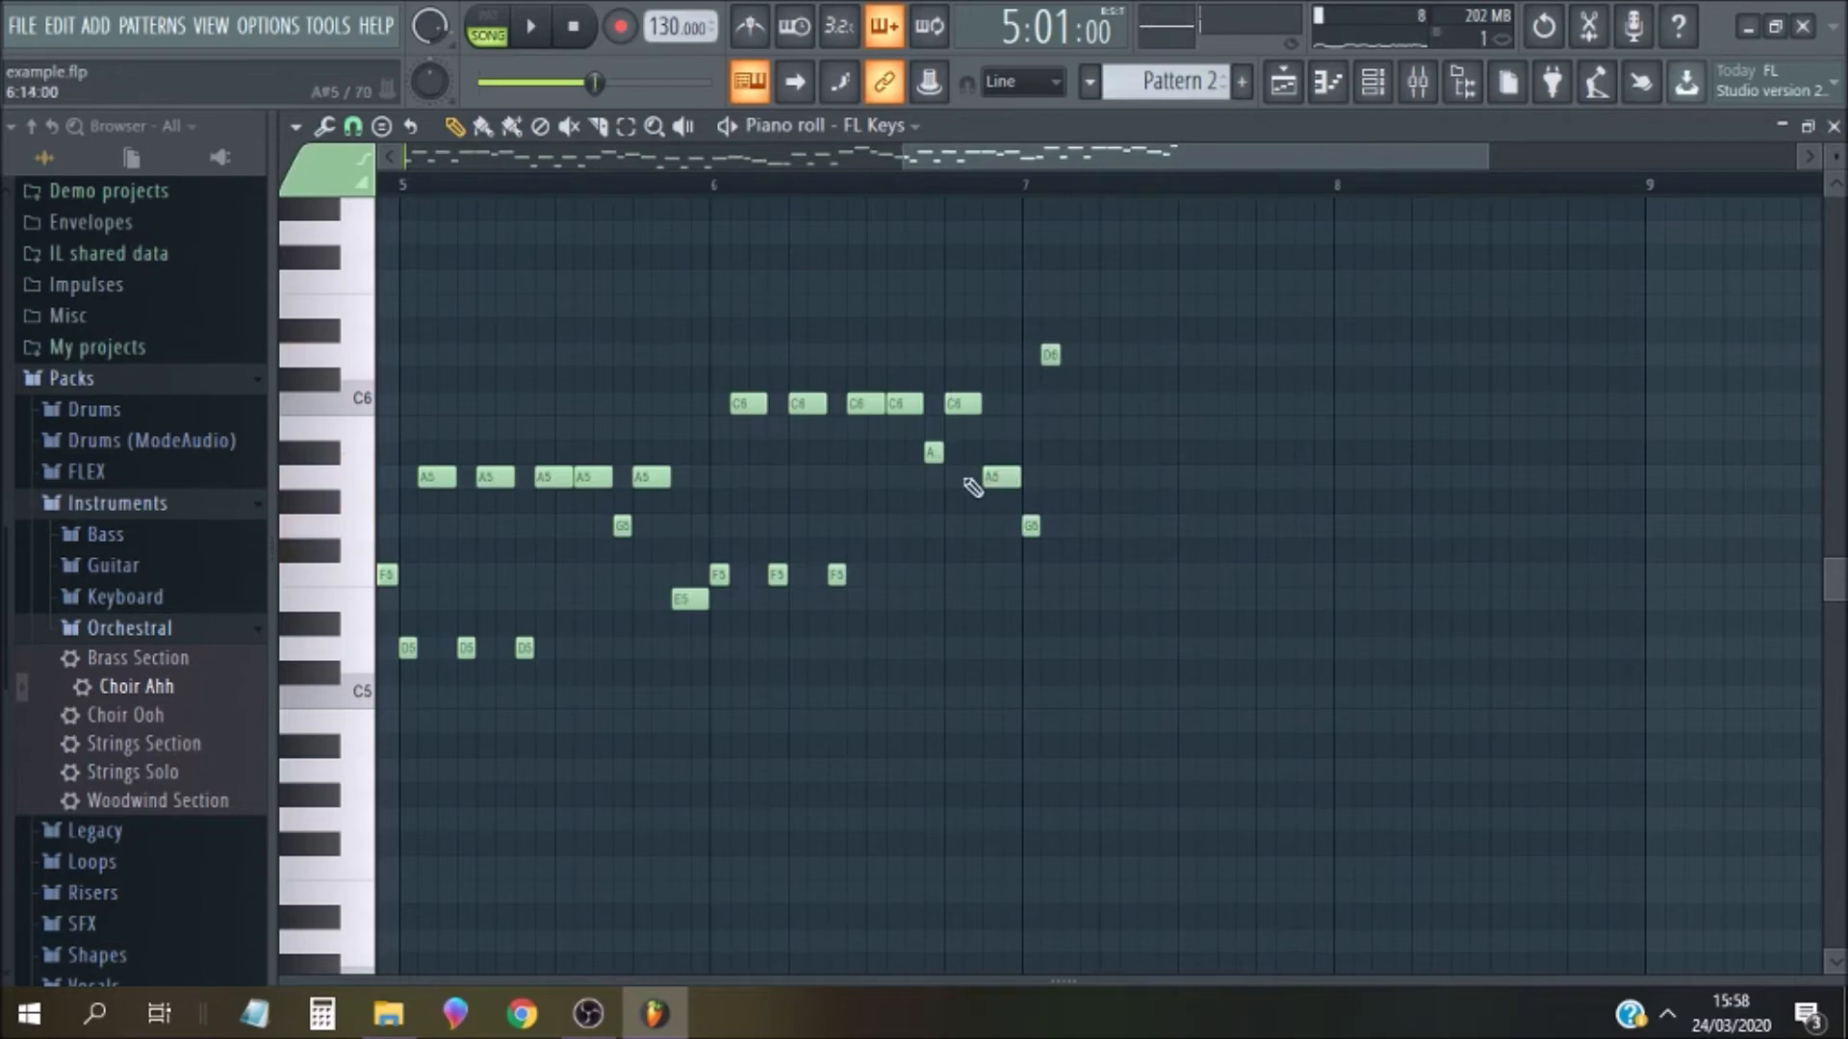
click(1093, 526)
click(1115, 357)
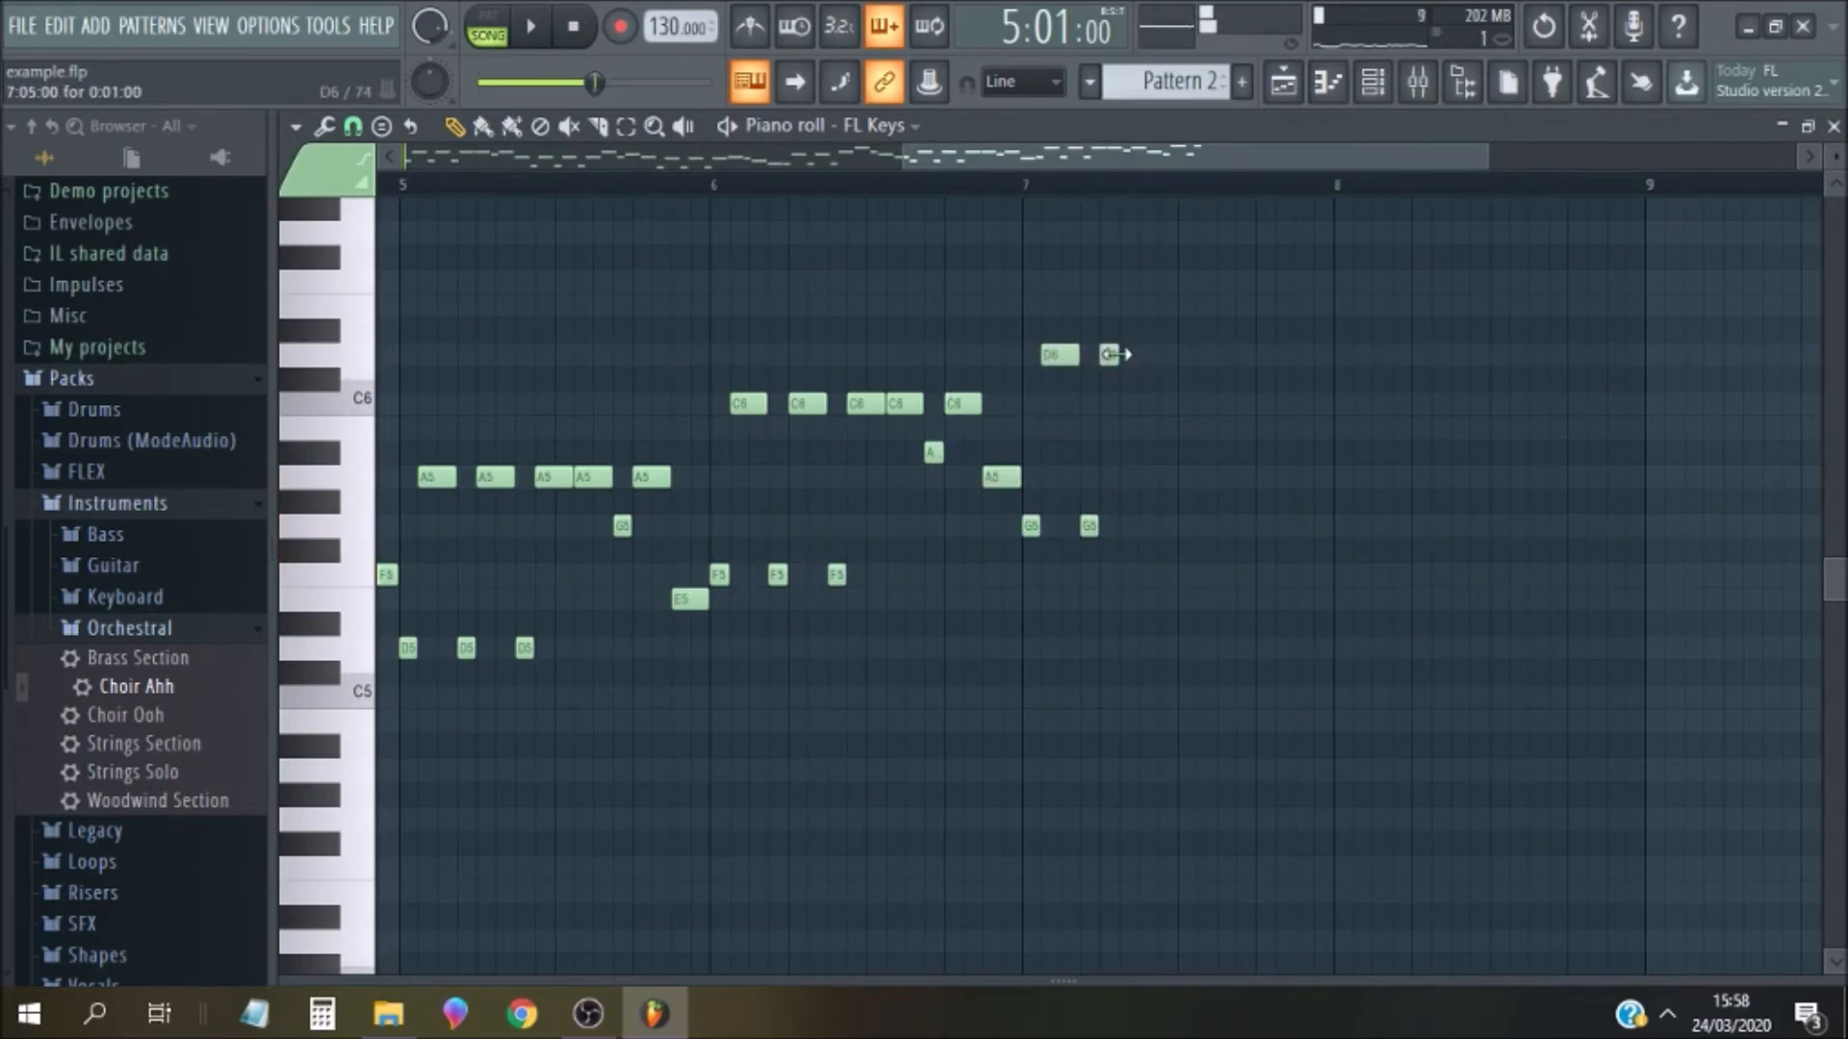
click(1153, 550)
drag(1169, 549, 1166, 524)
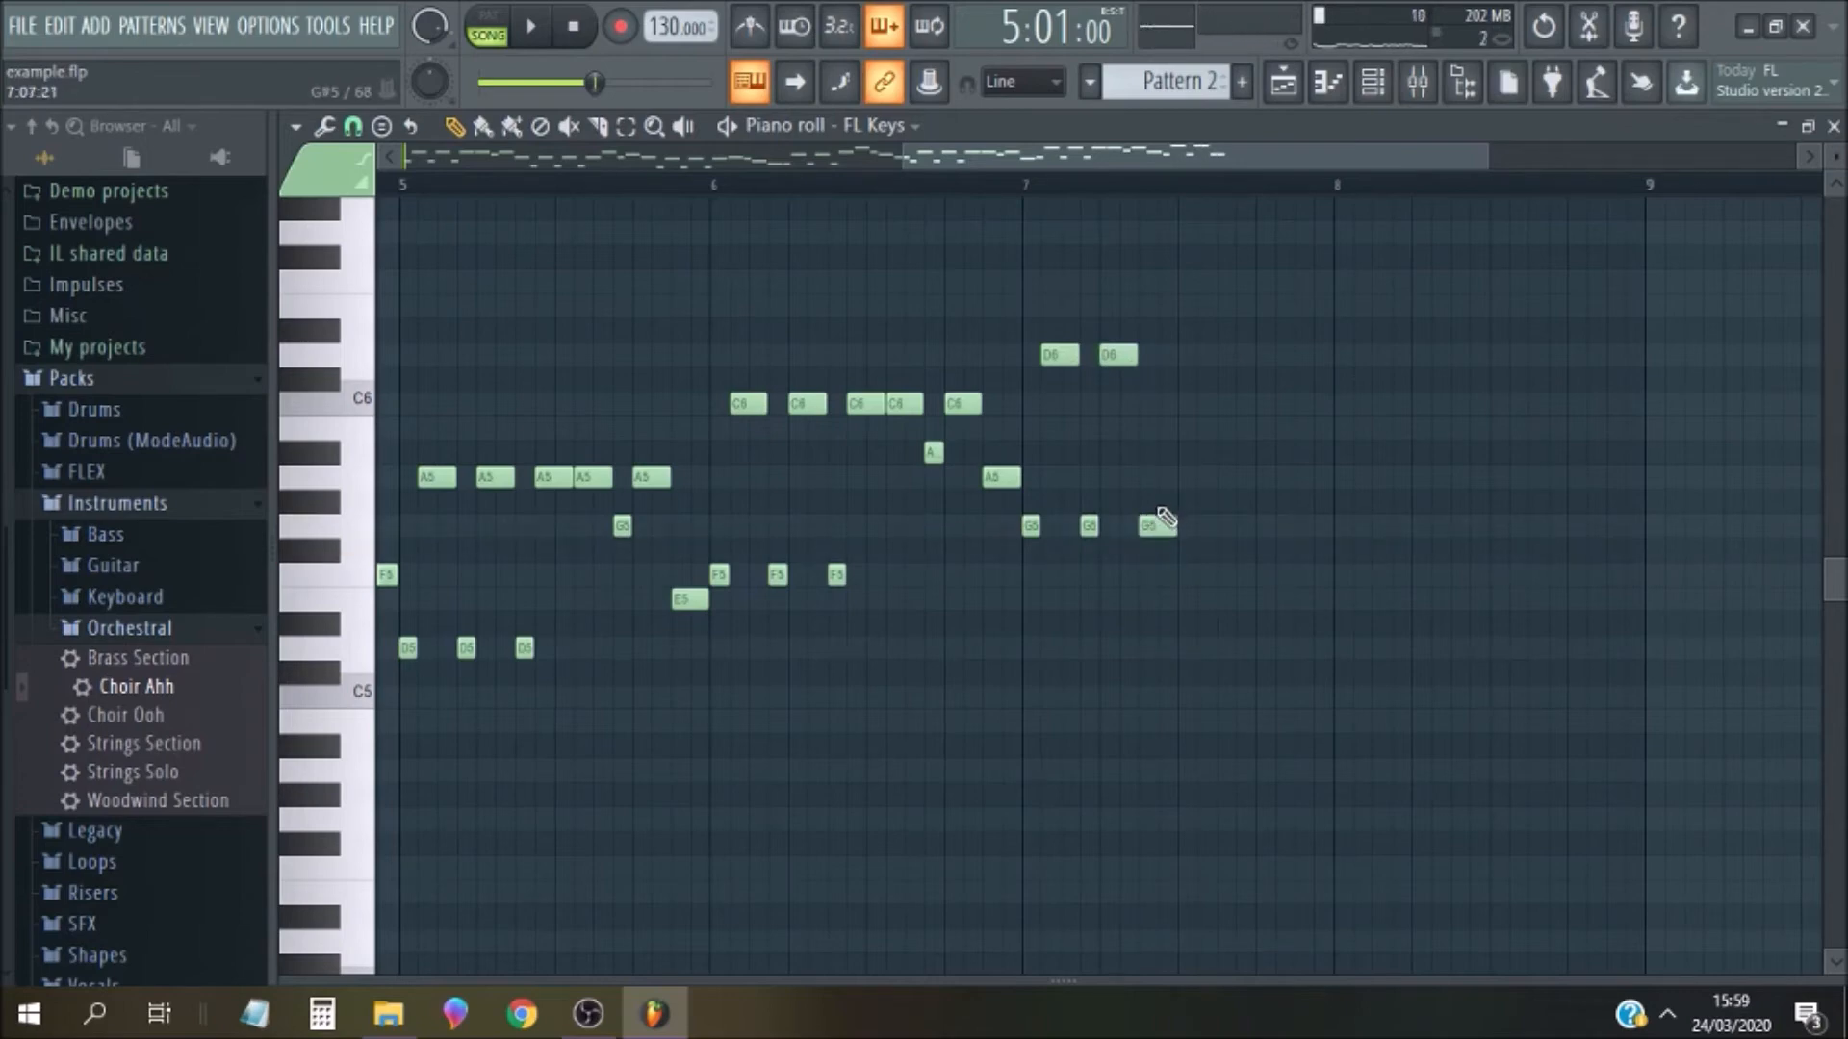
drag(1159, 524, 1142, 524)
click(1172, 355)
drag(1174, 355, 1196, 355)
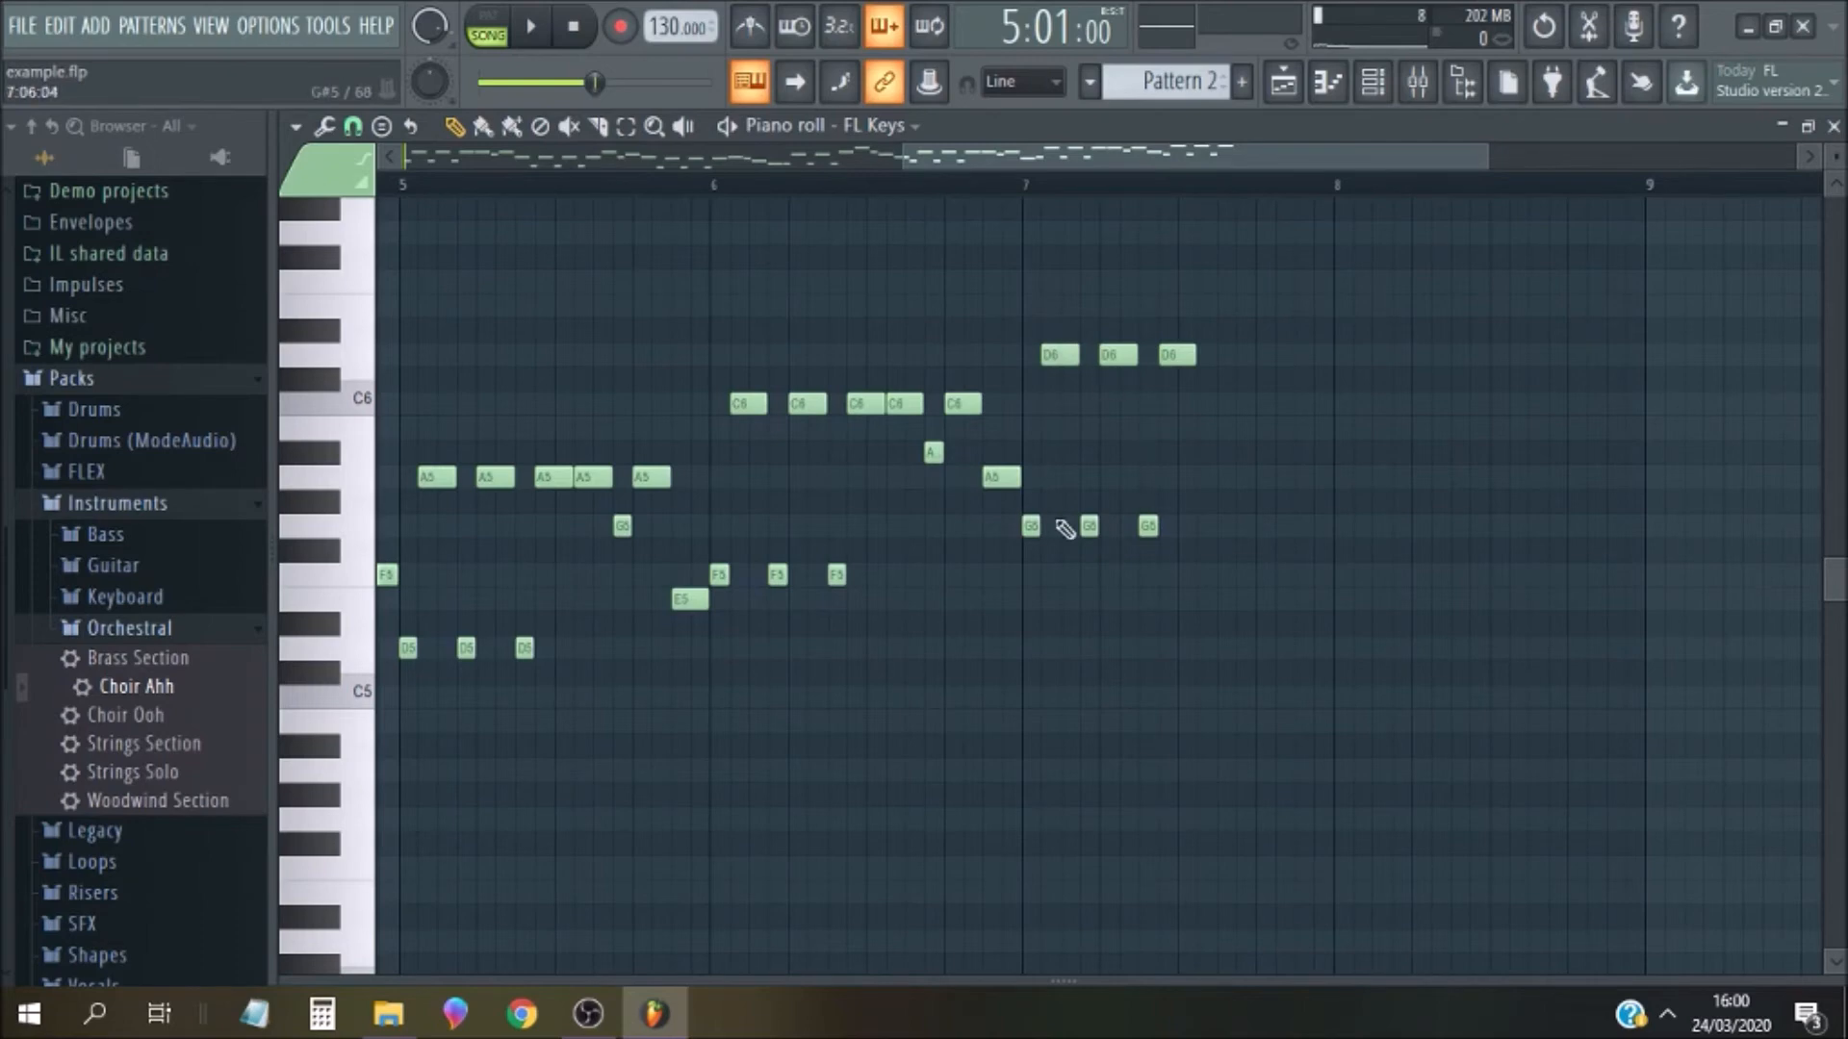
Play back from bar 6, then try the fourth C6 of the bar at D6 and listen to it
click(732, 192)
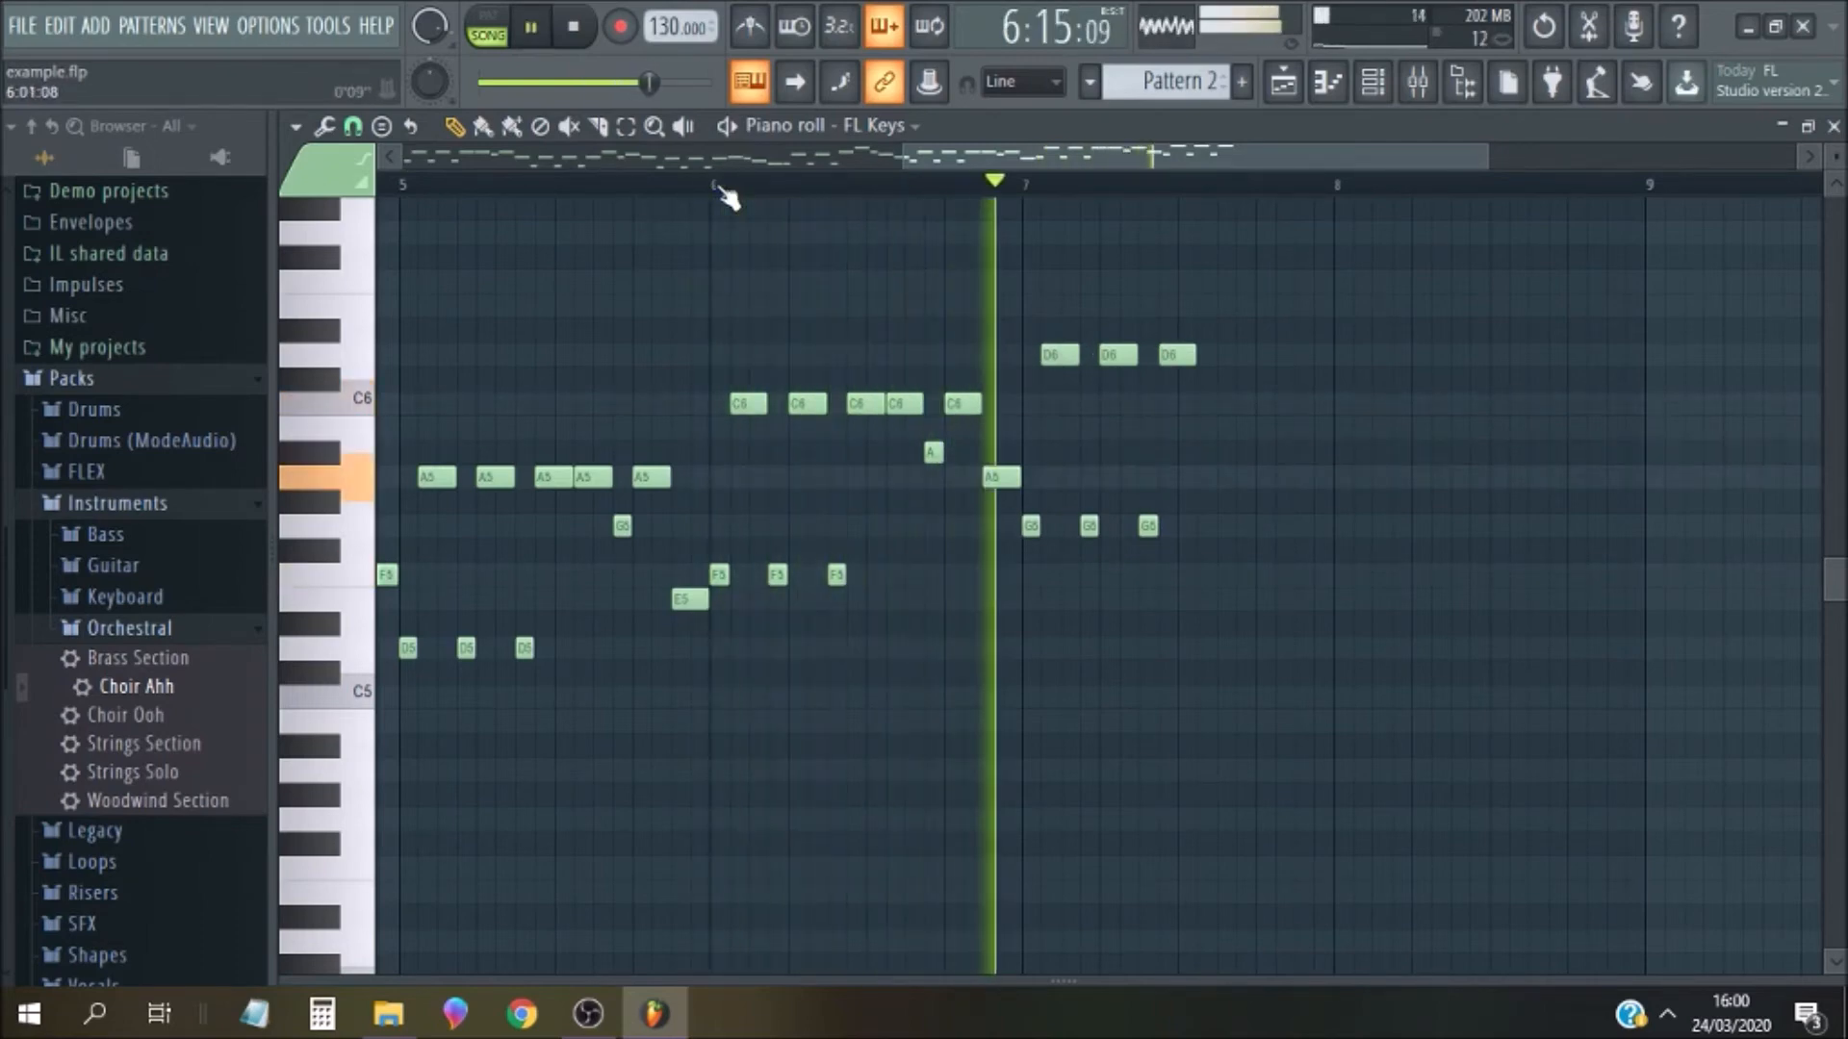
key(space)
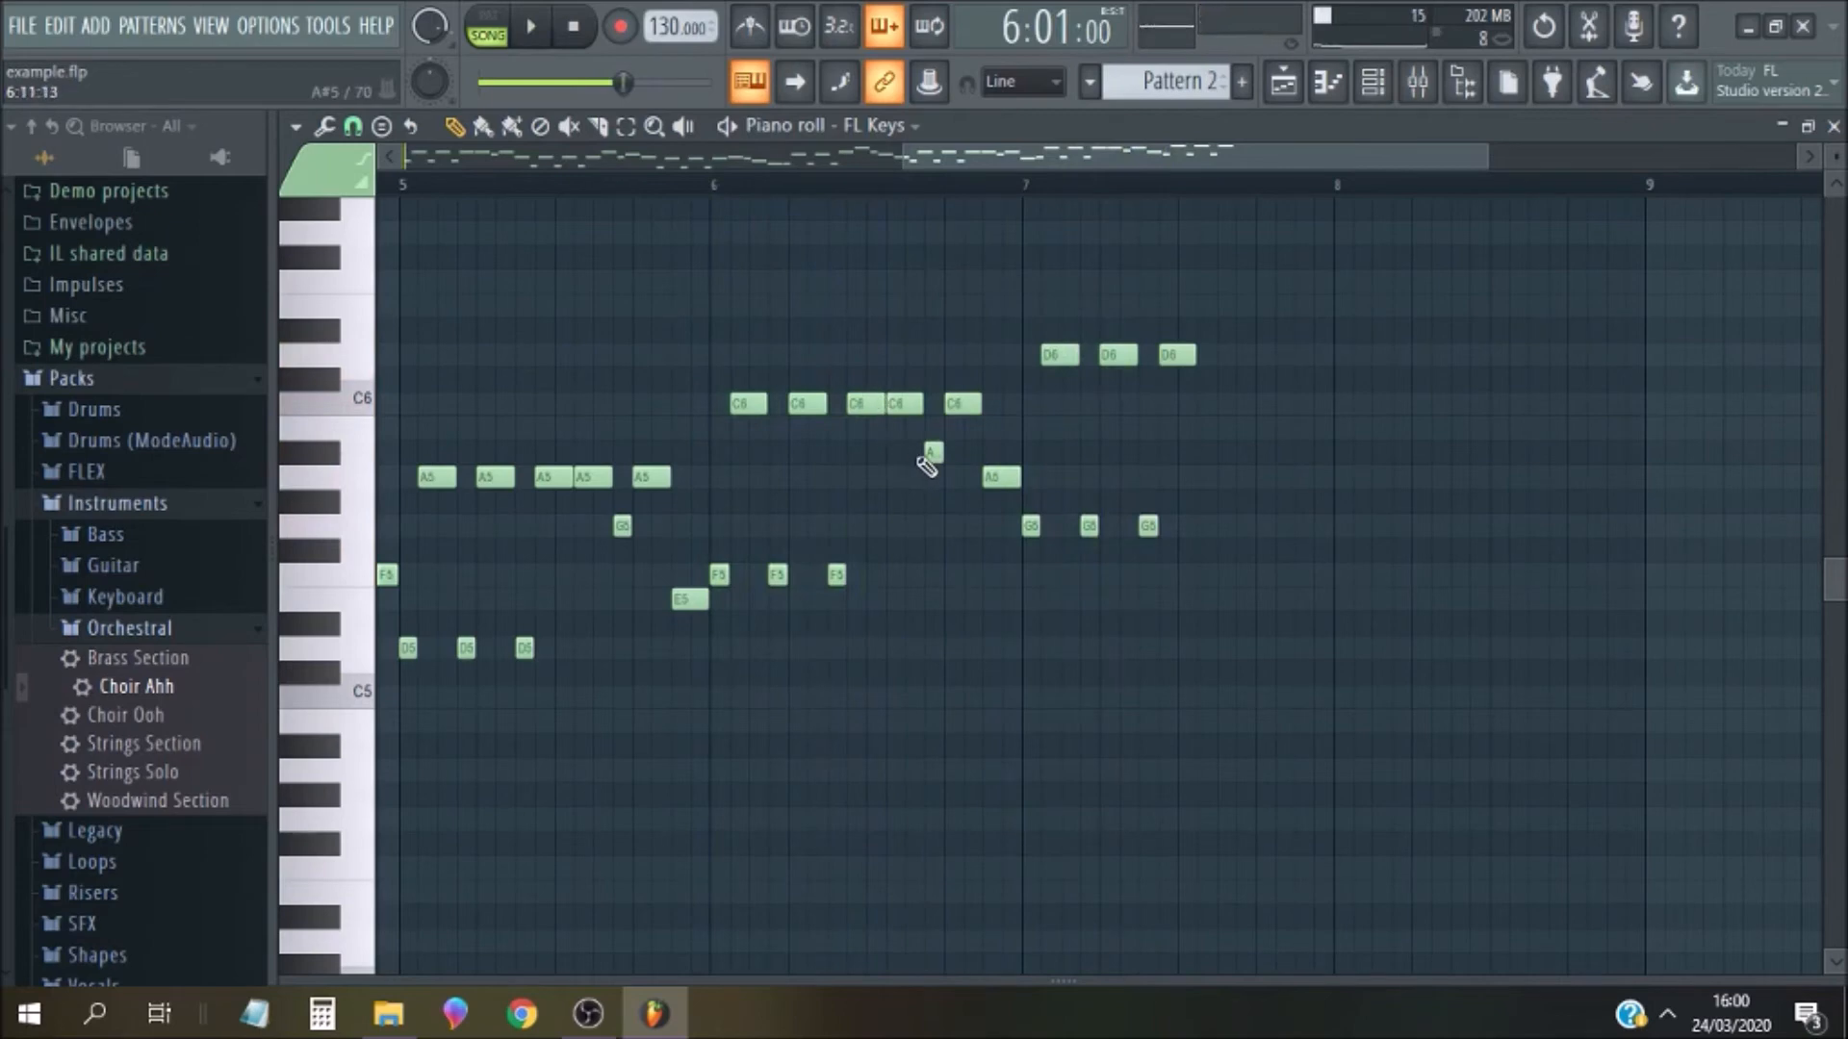
key(space)
key(space)
click(905, 394)
drag(905, 394, 905, 346)
key(space)
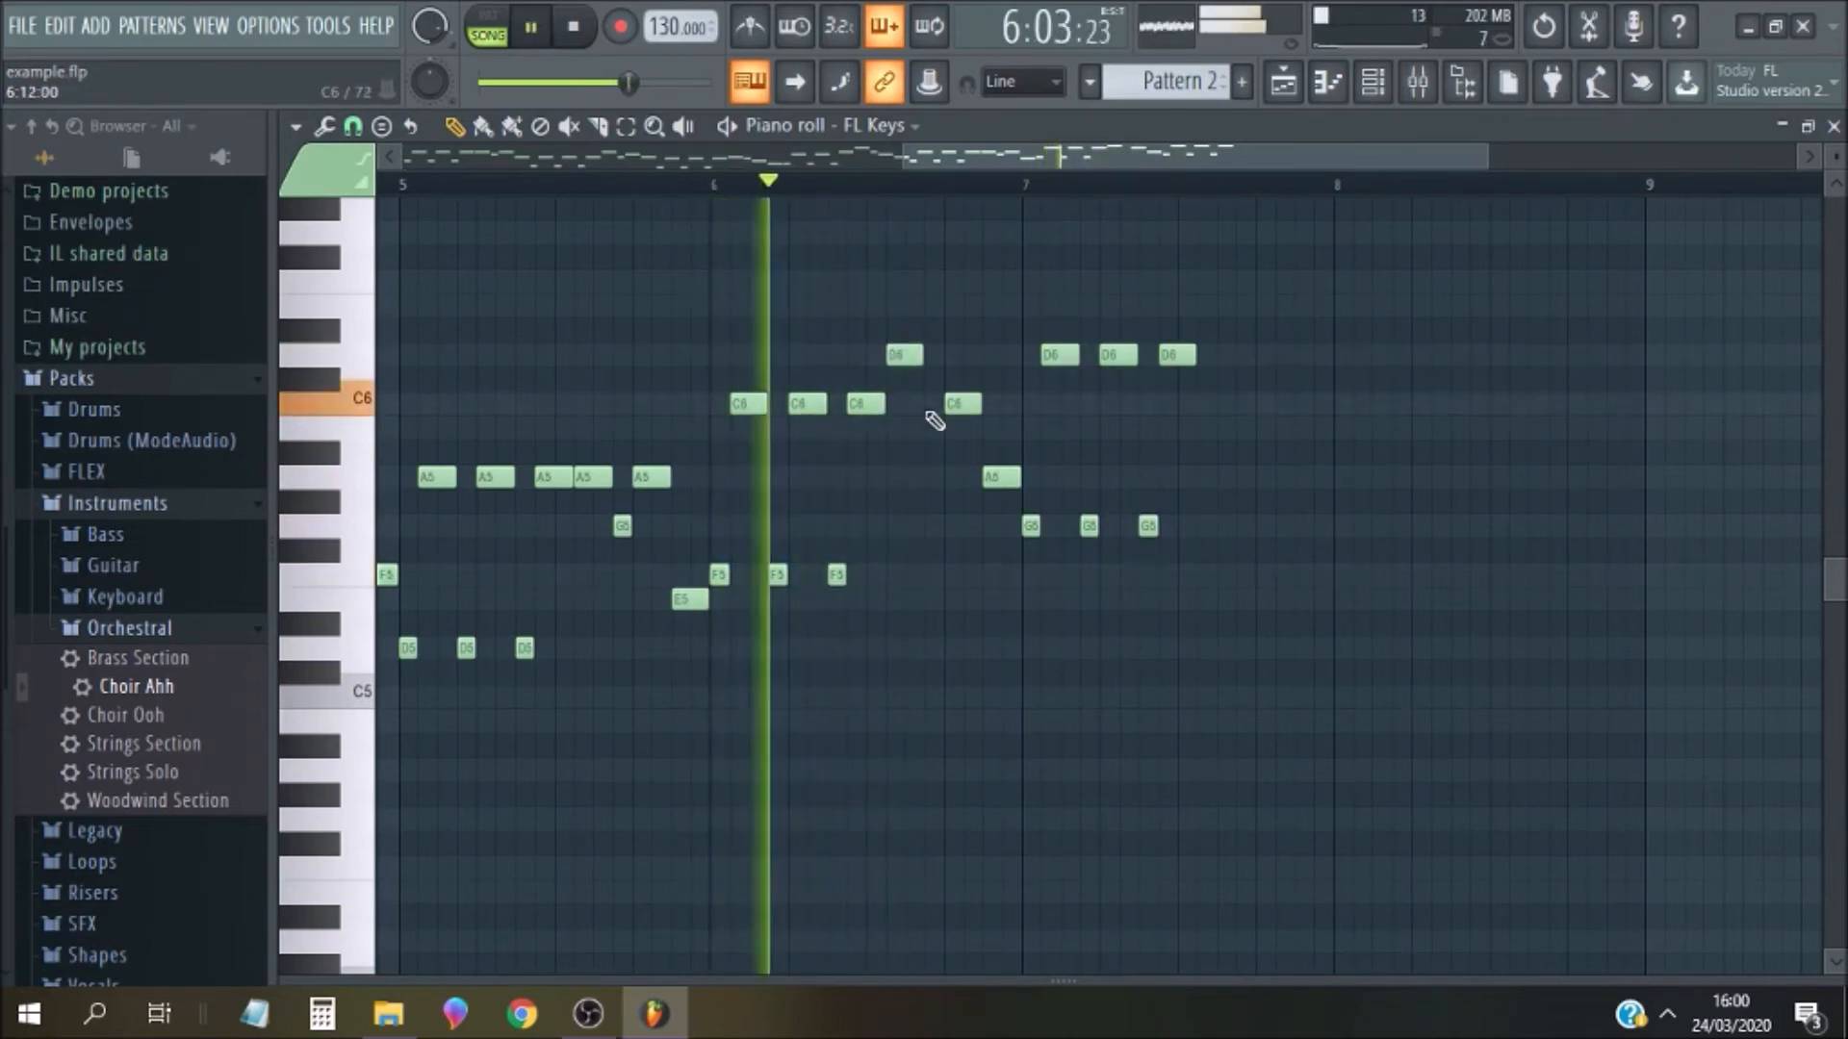
key(space)
Try the raised bar 6 note at D#6, return it to D6, redraw the one-step A#5 and two-step C6 following it, and play back
click(905, 354)
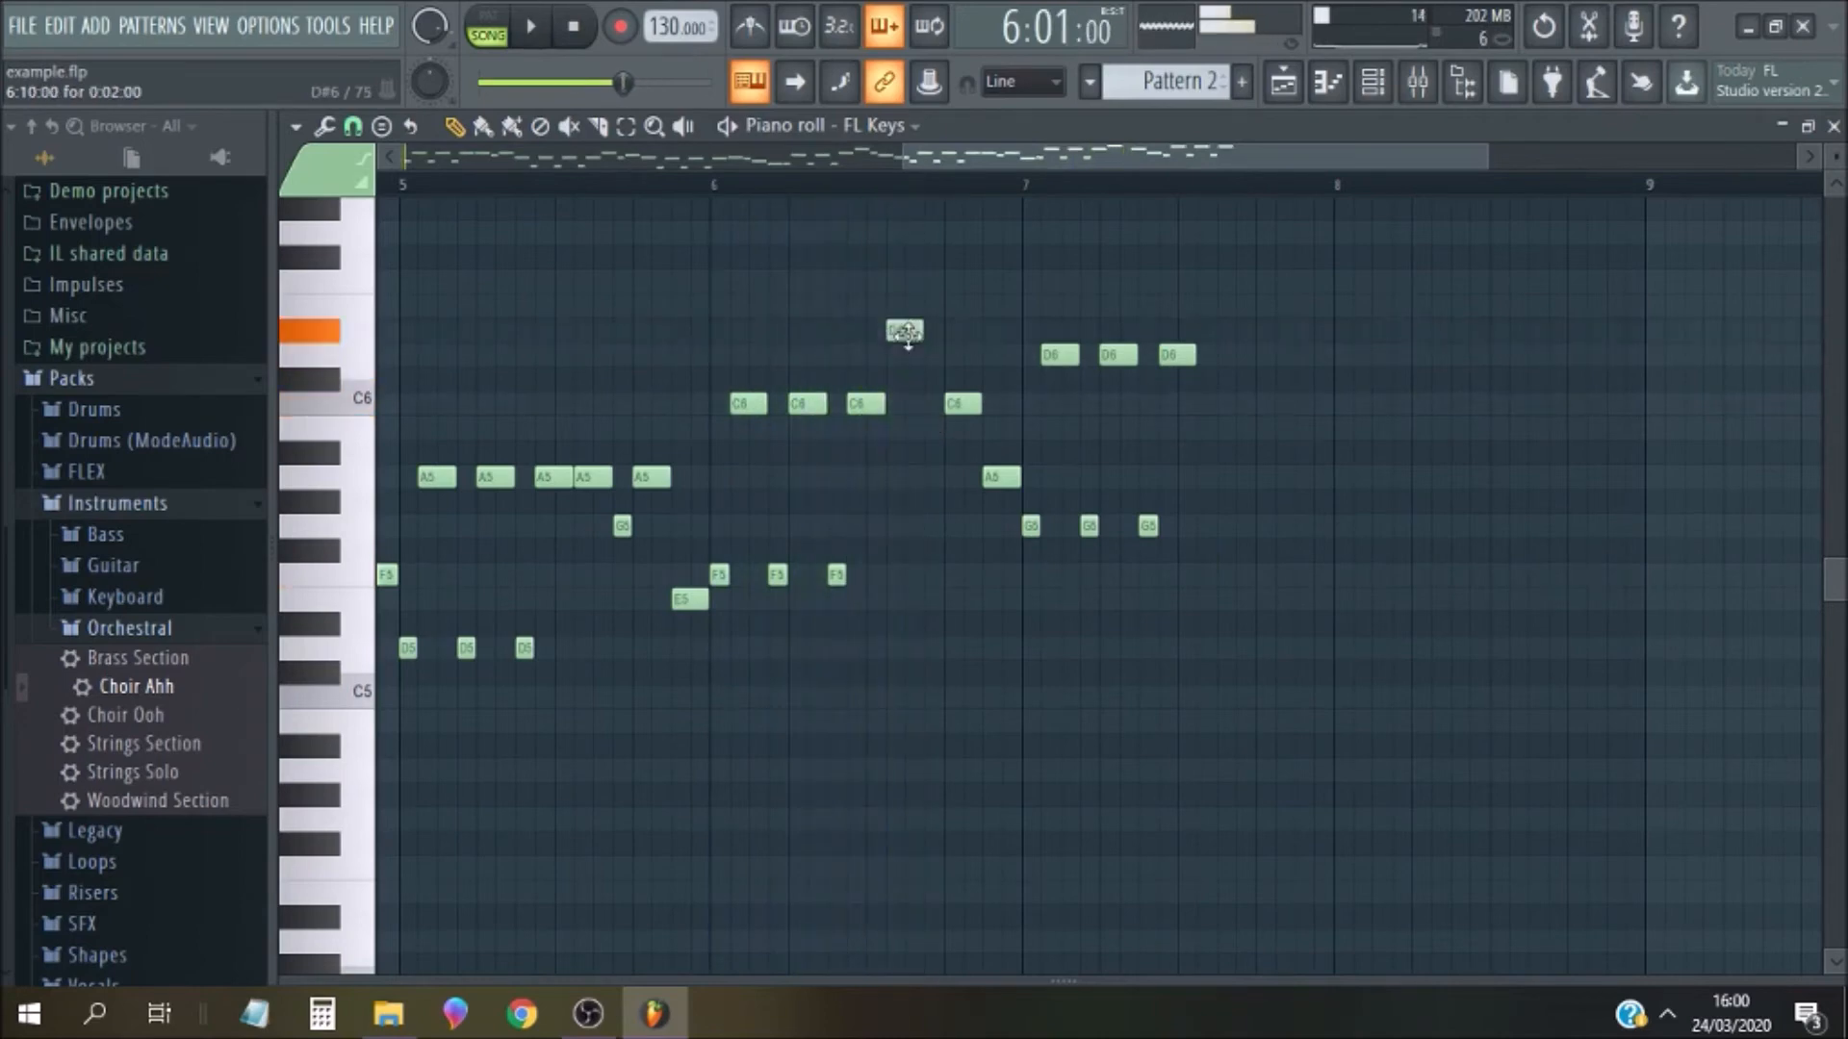
click(941, 400)
drag(941, 401, 937, 406)
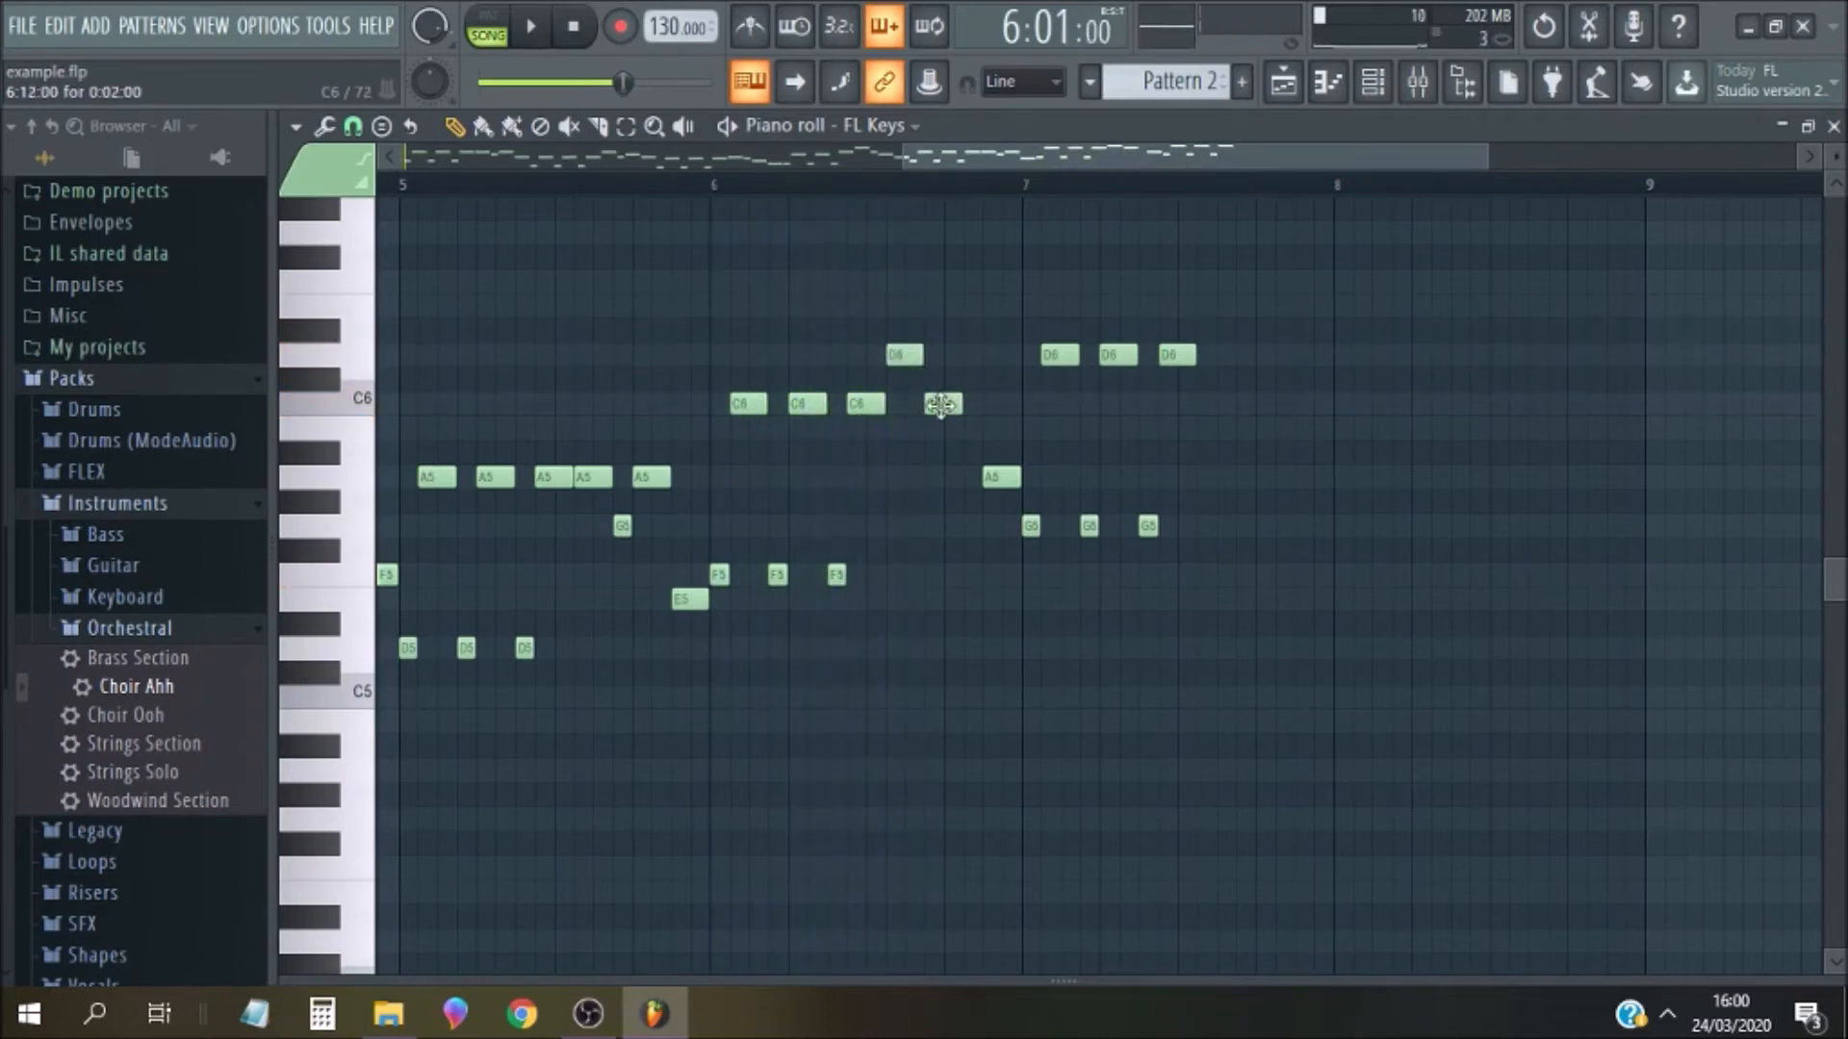
click(933, 452)
key(space)
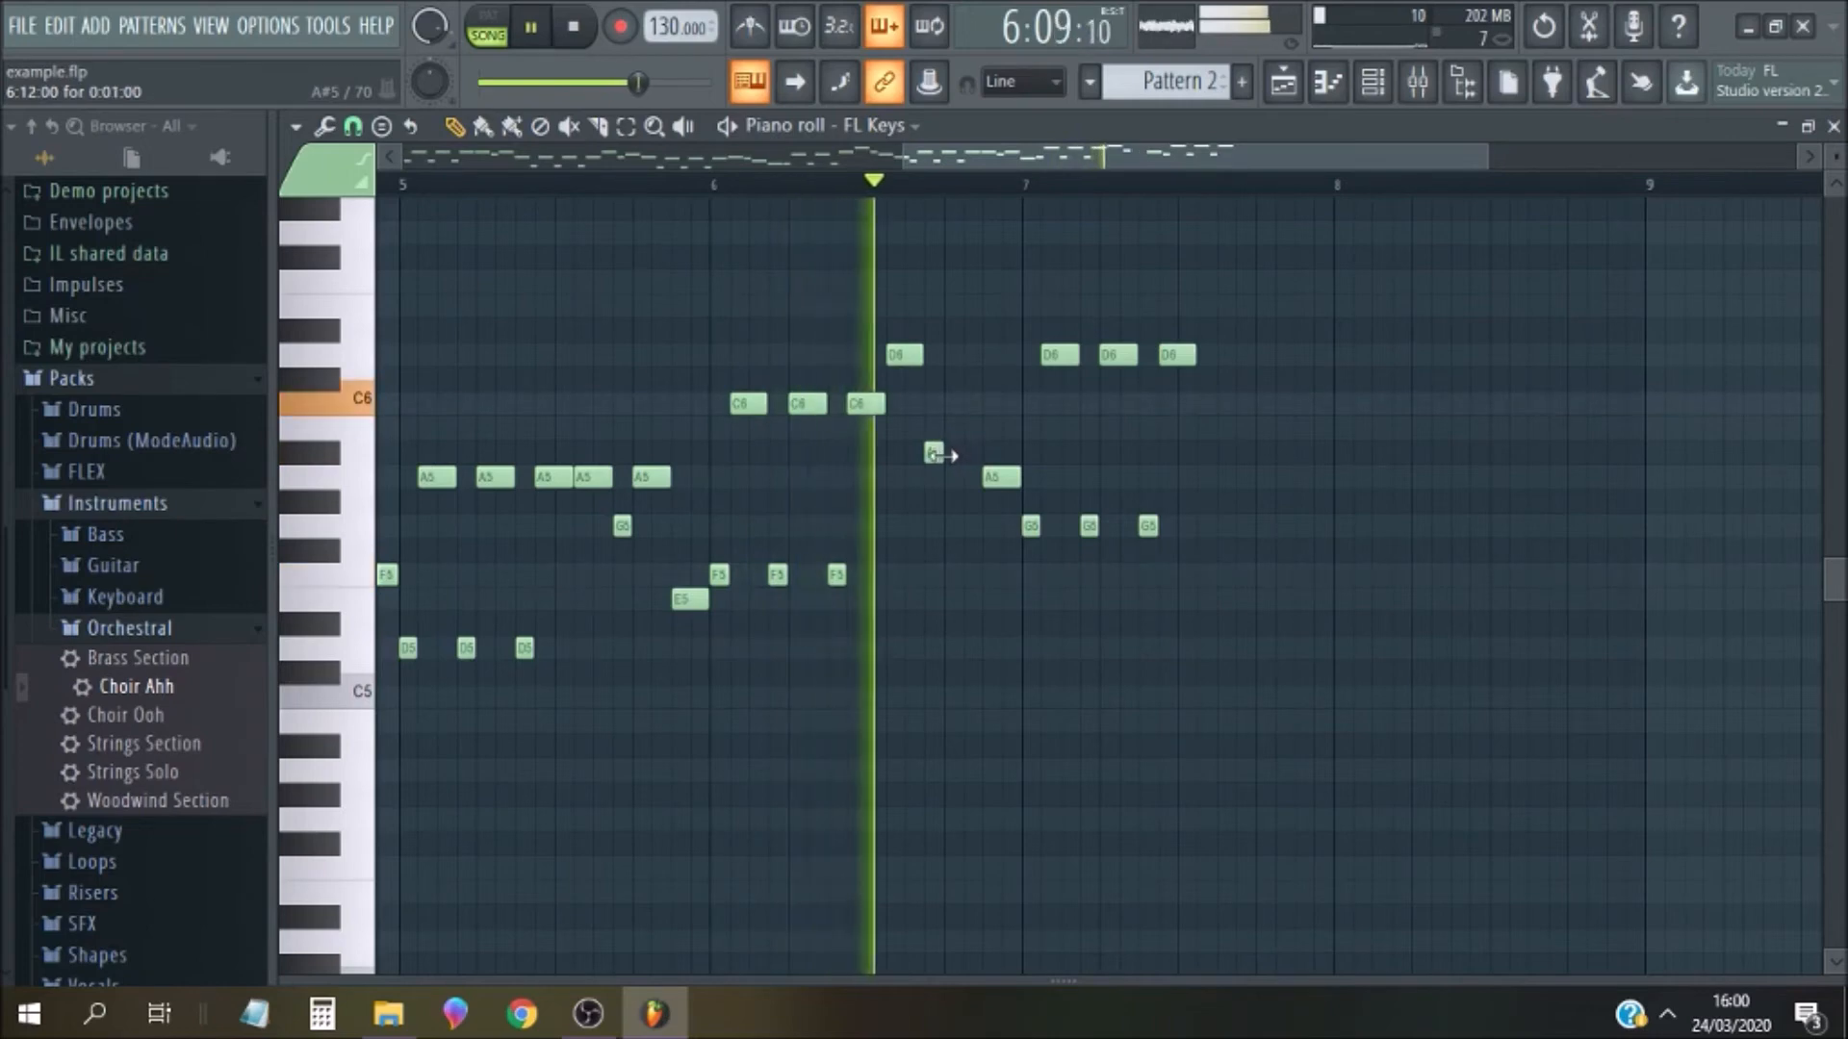
key(space)
click(952, 404)
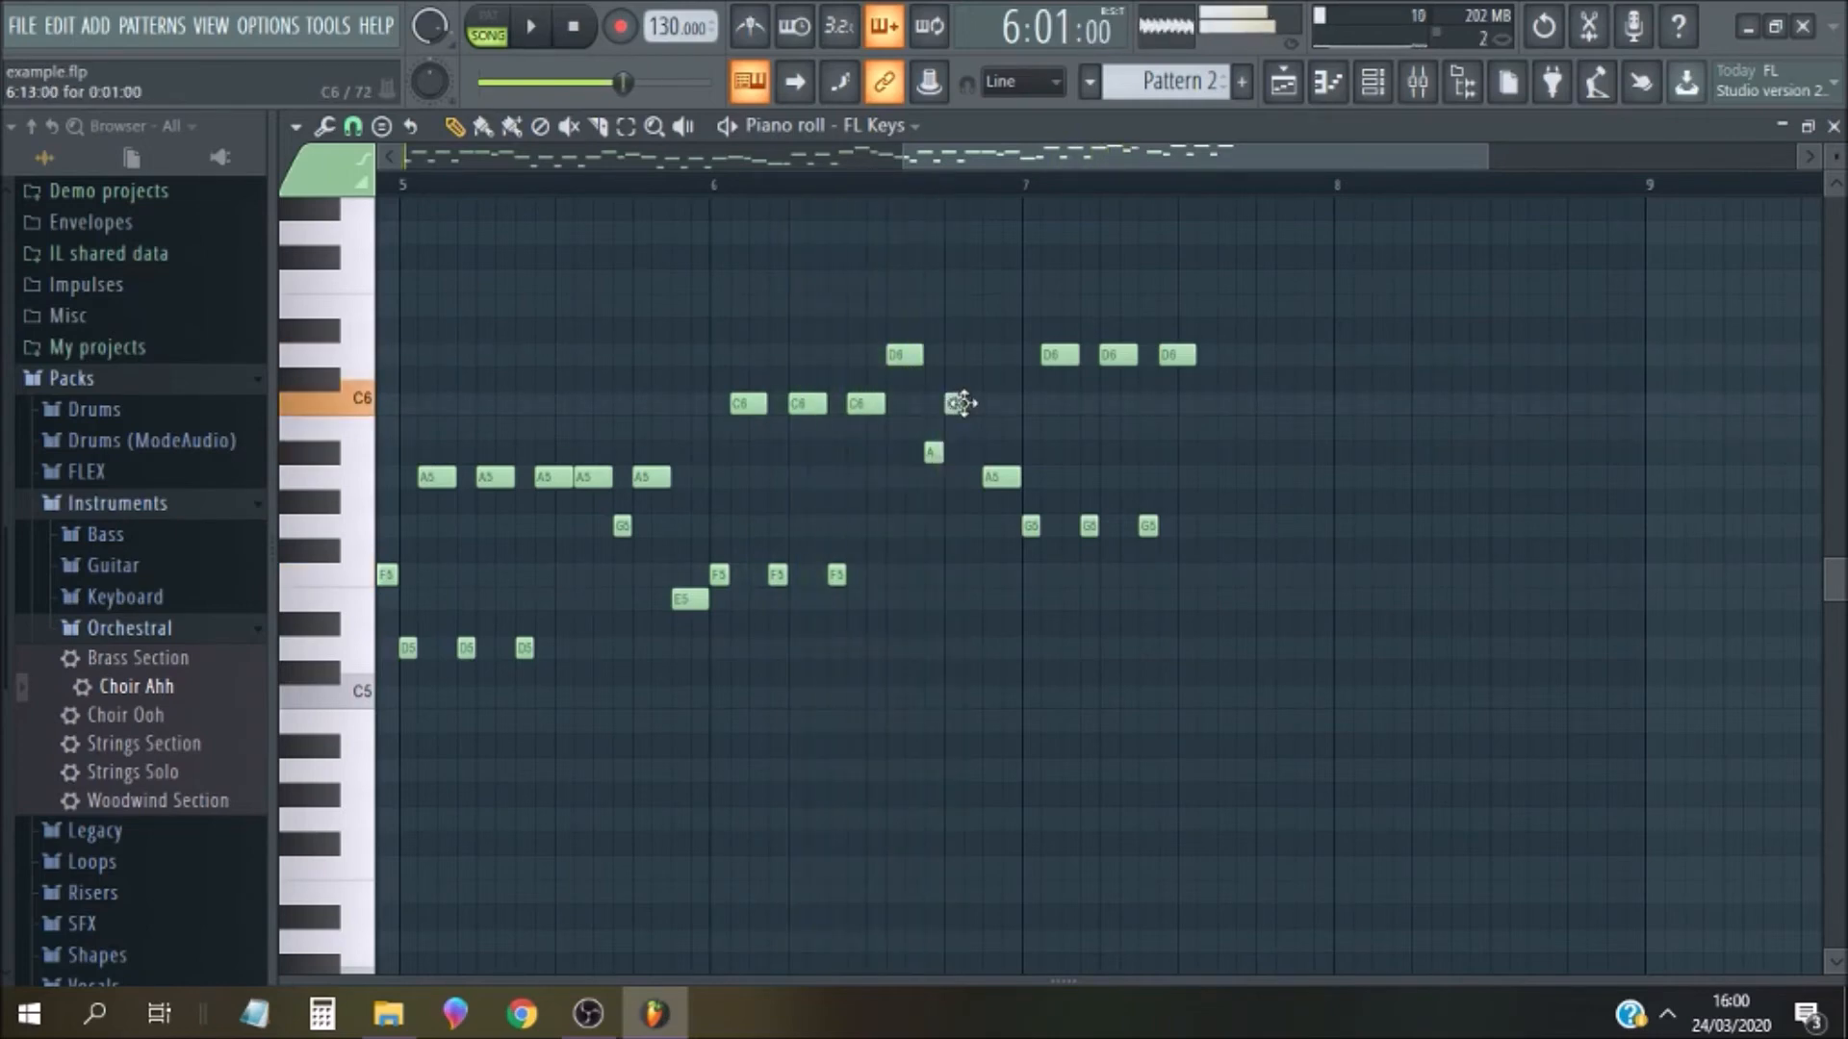
key(space)
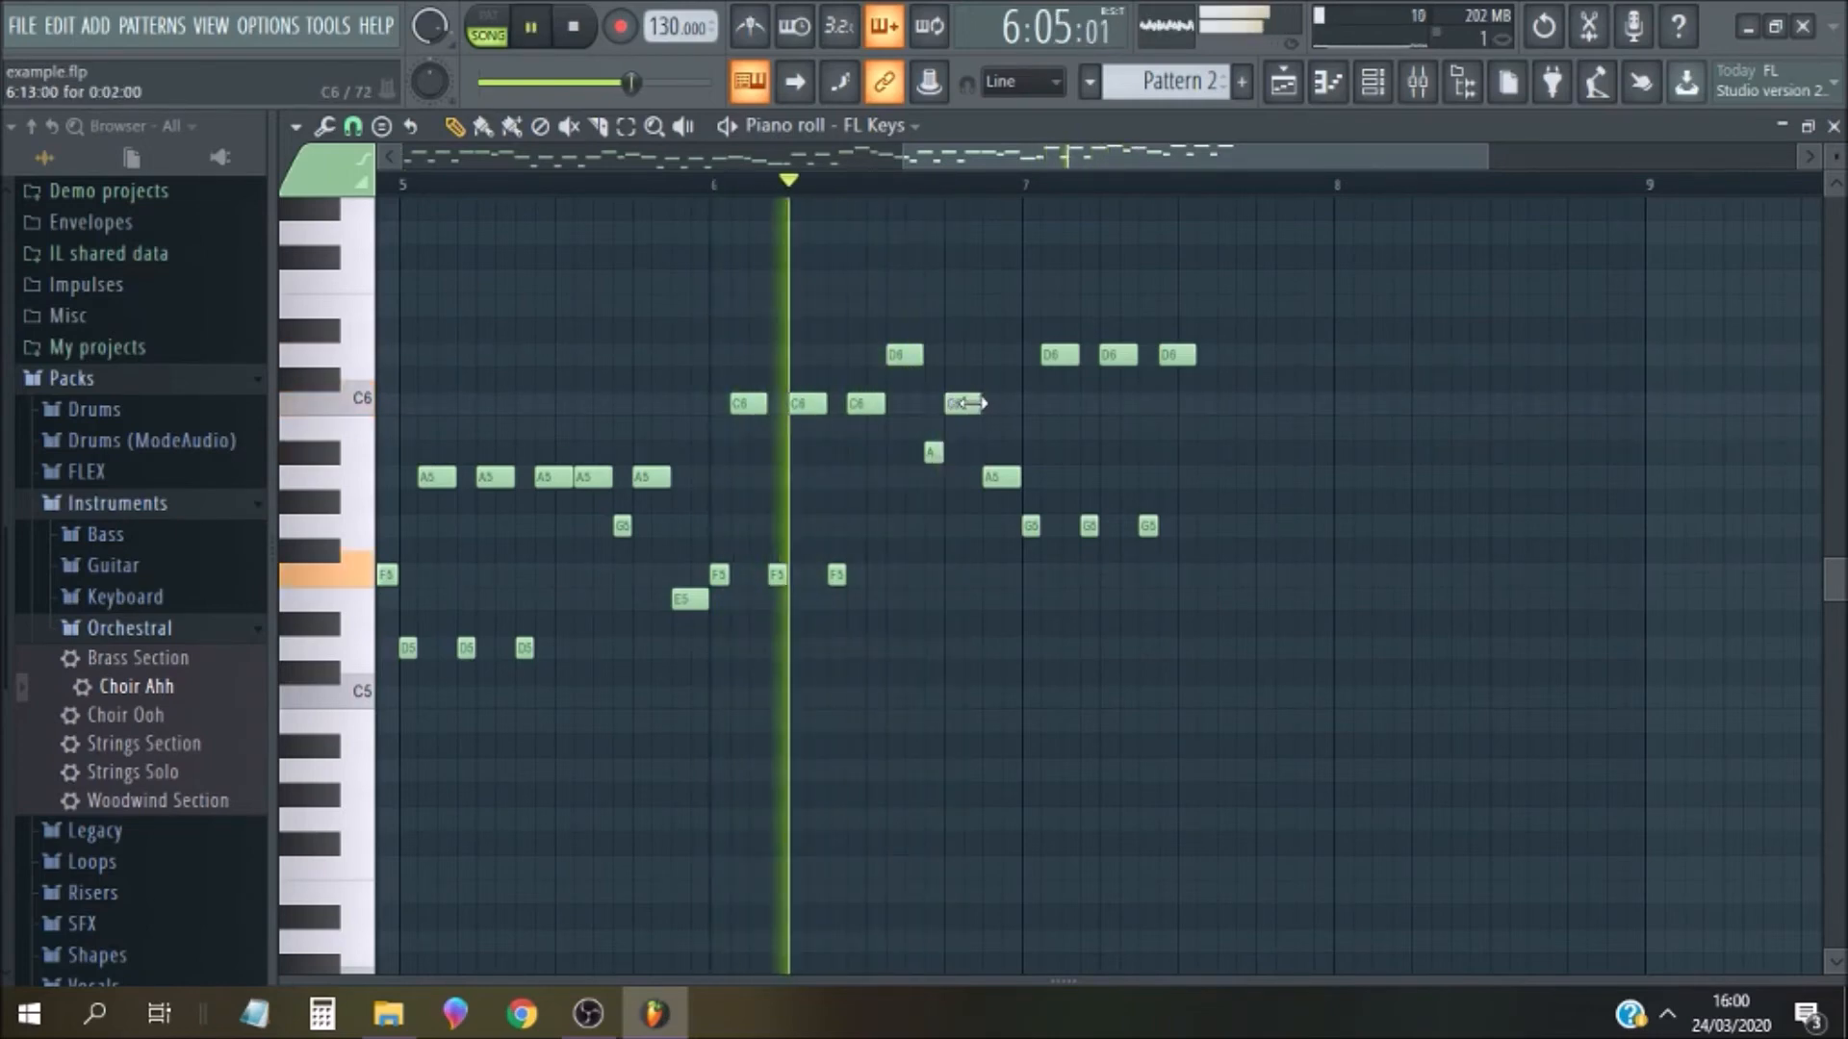
key(space)
key(space)
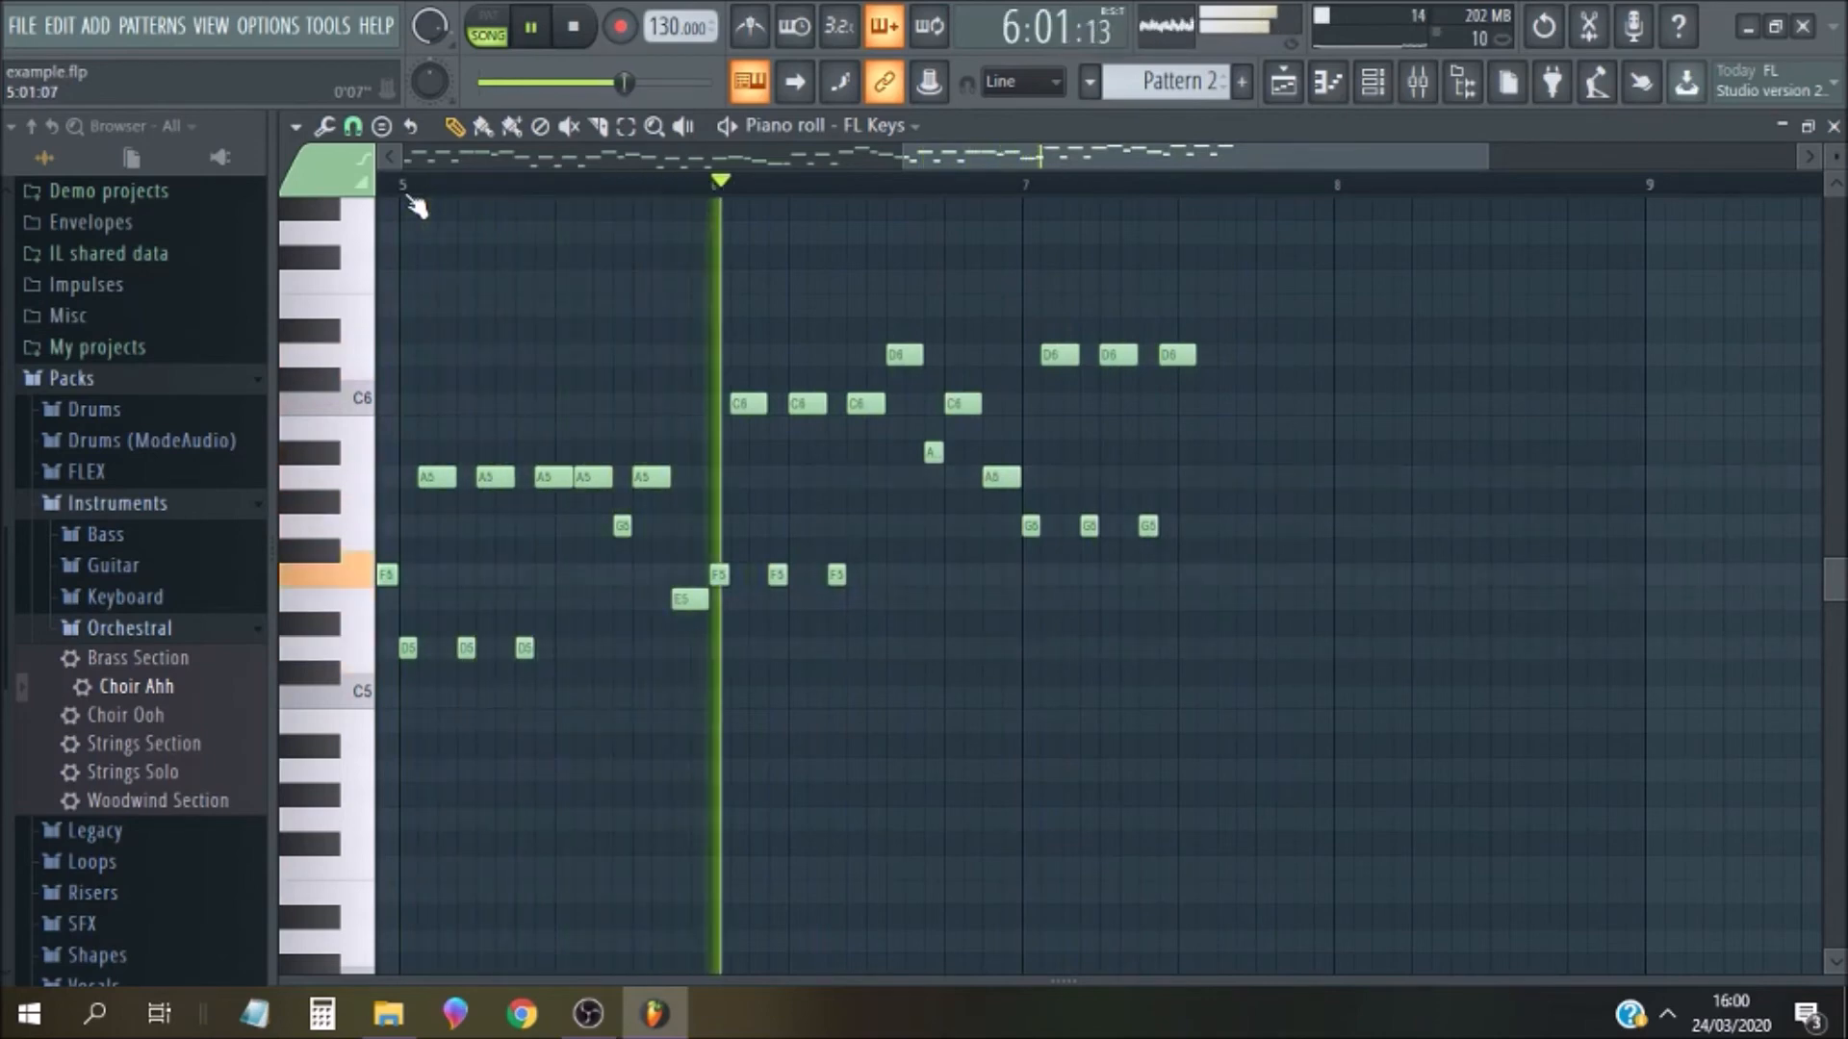
Lower the D6 in bar 6 back to C6 and play back from the start of bar 6
key(space)
drag(897, 356, 886, 414)
click(728, 186)
key(space)
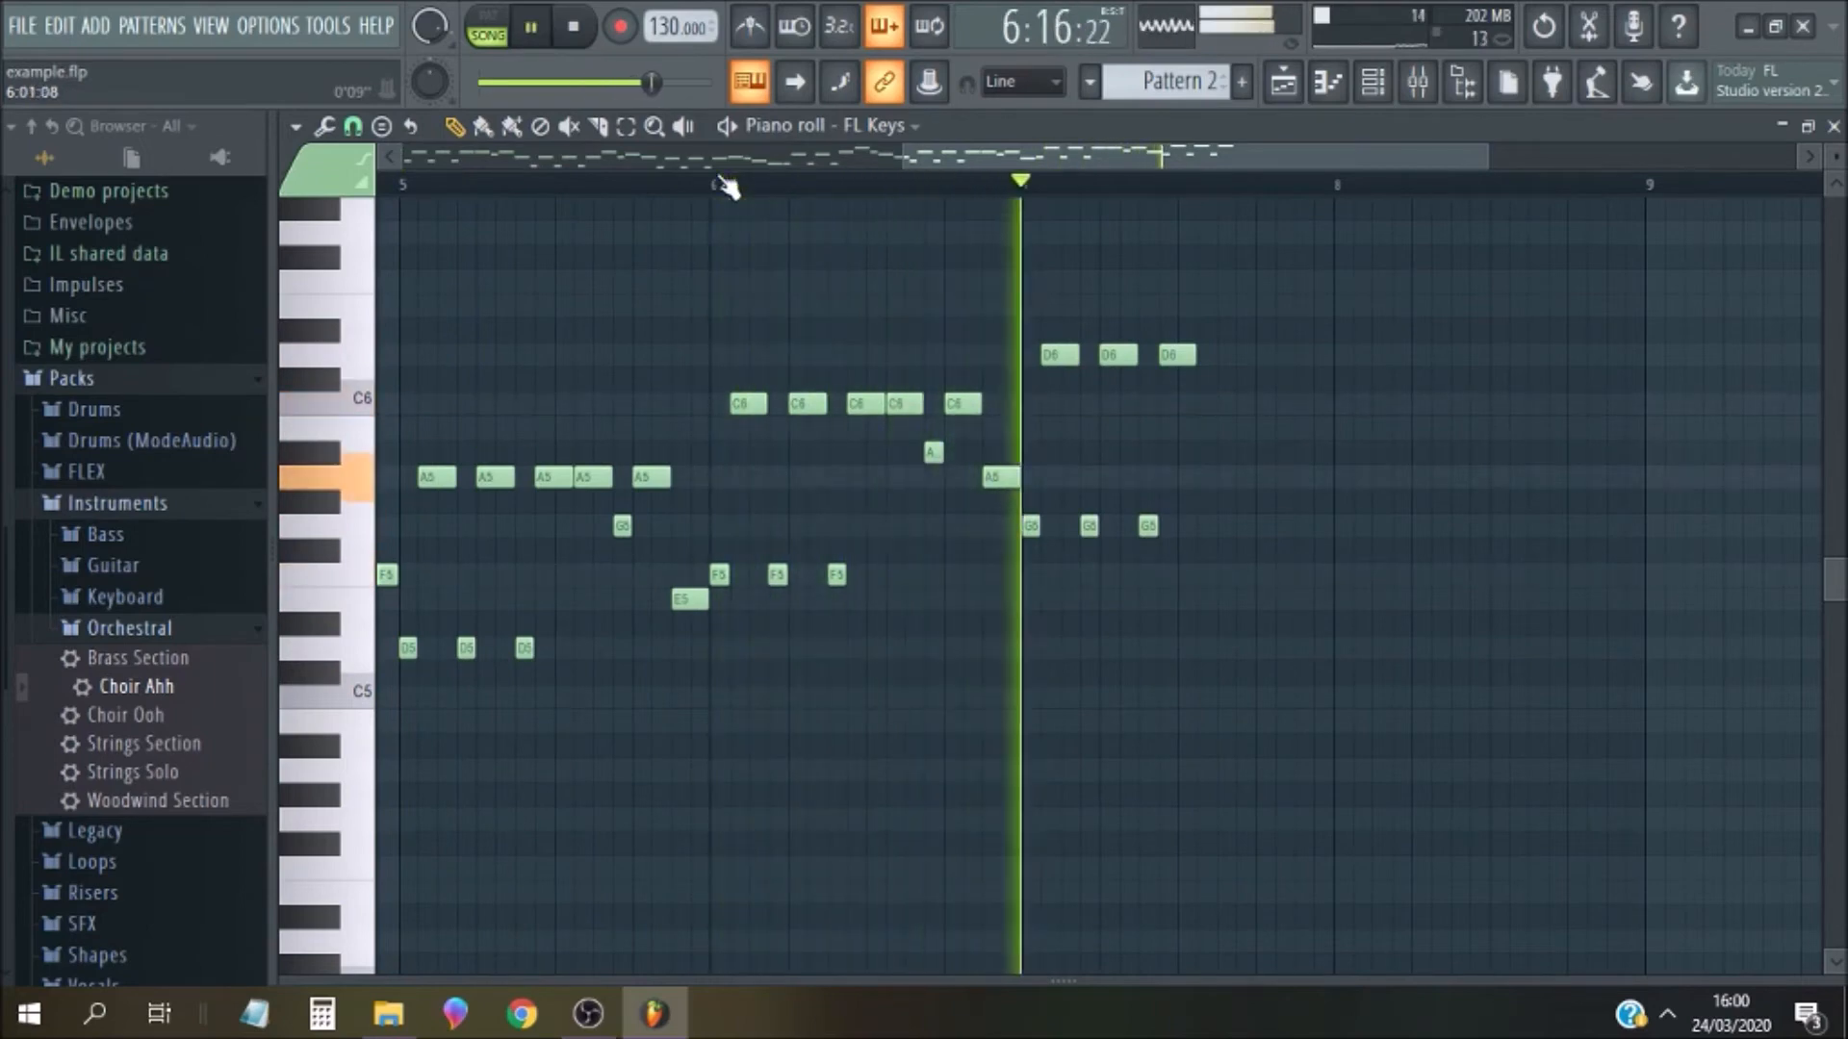
Lower the one-step A#5 in bar 6 to A5, raise the bar's last note to A#5, and play from bar 6
click(725, 183)
drag(932, 452, 1002, 453)
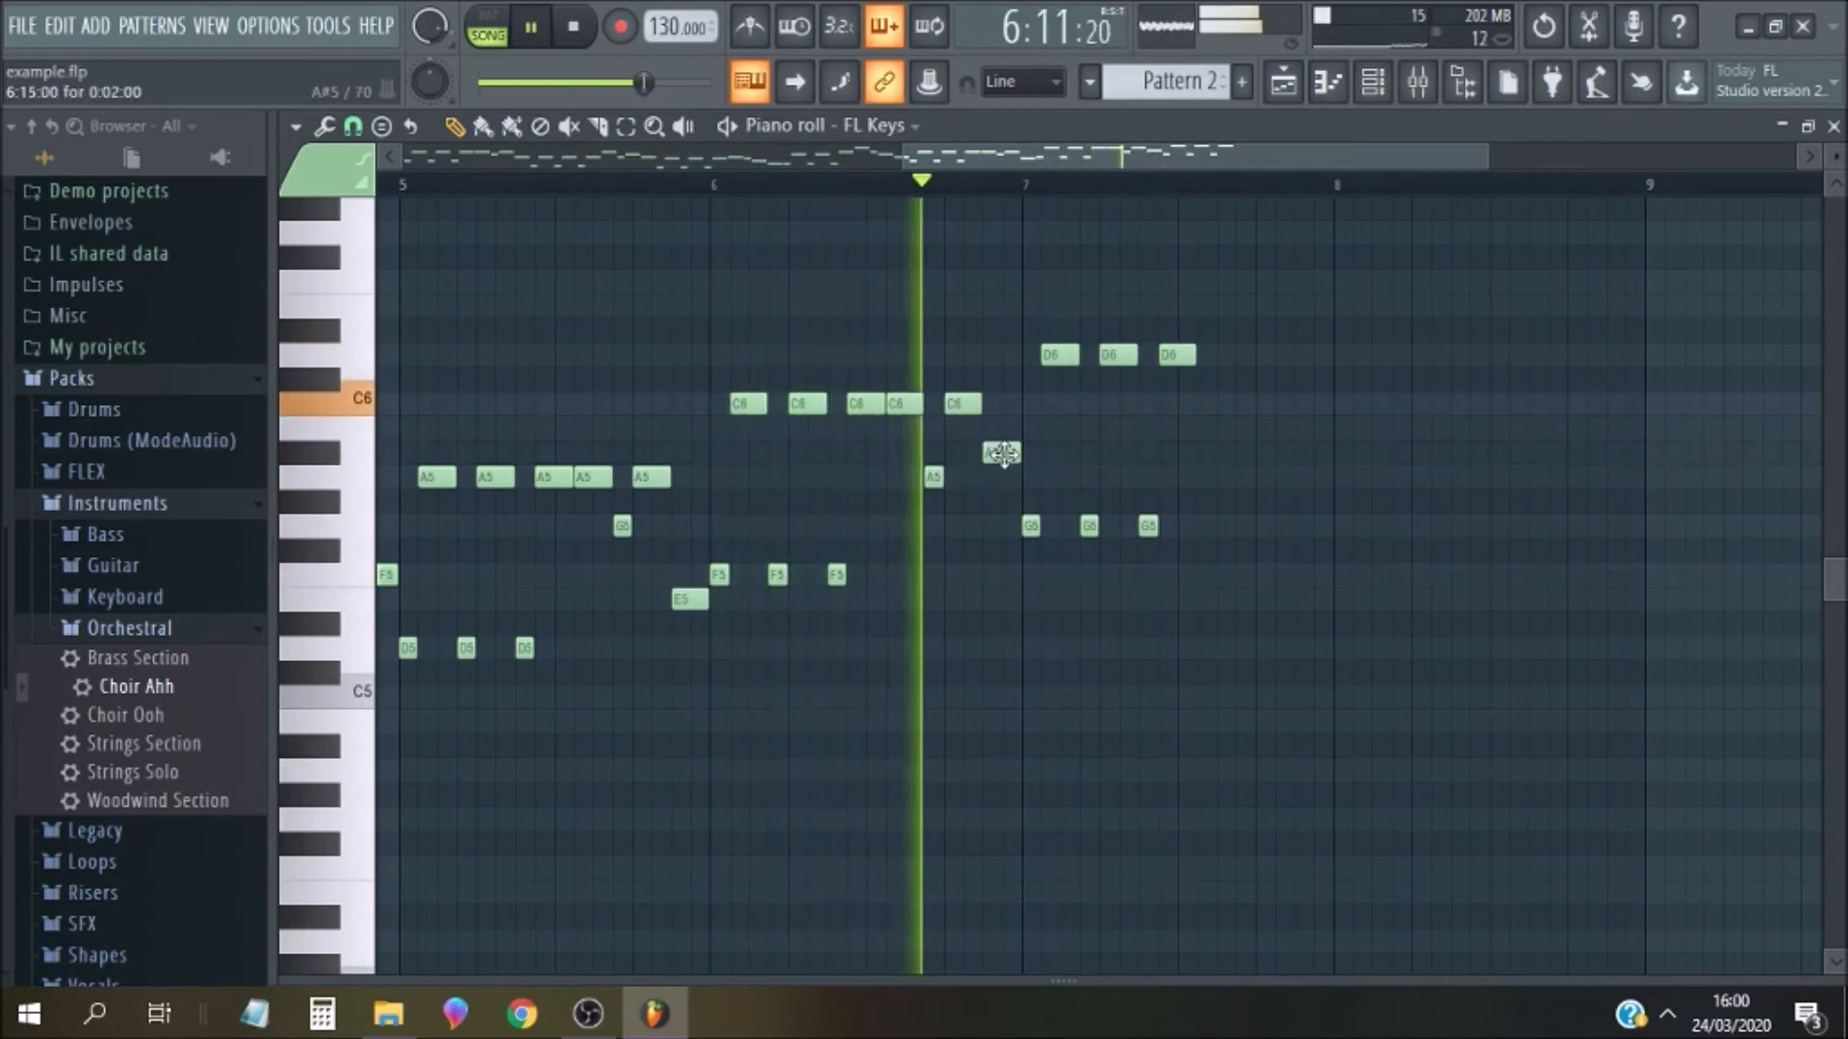
key(space)
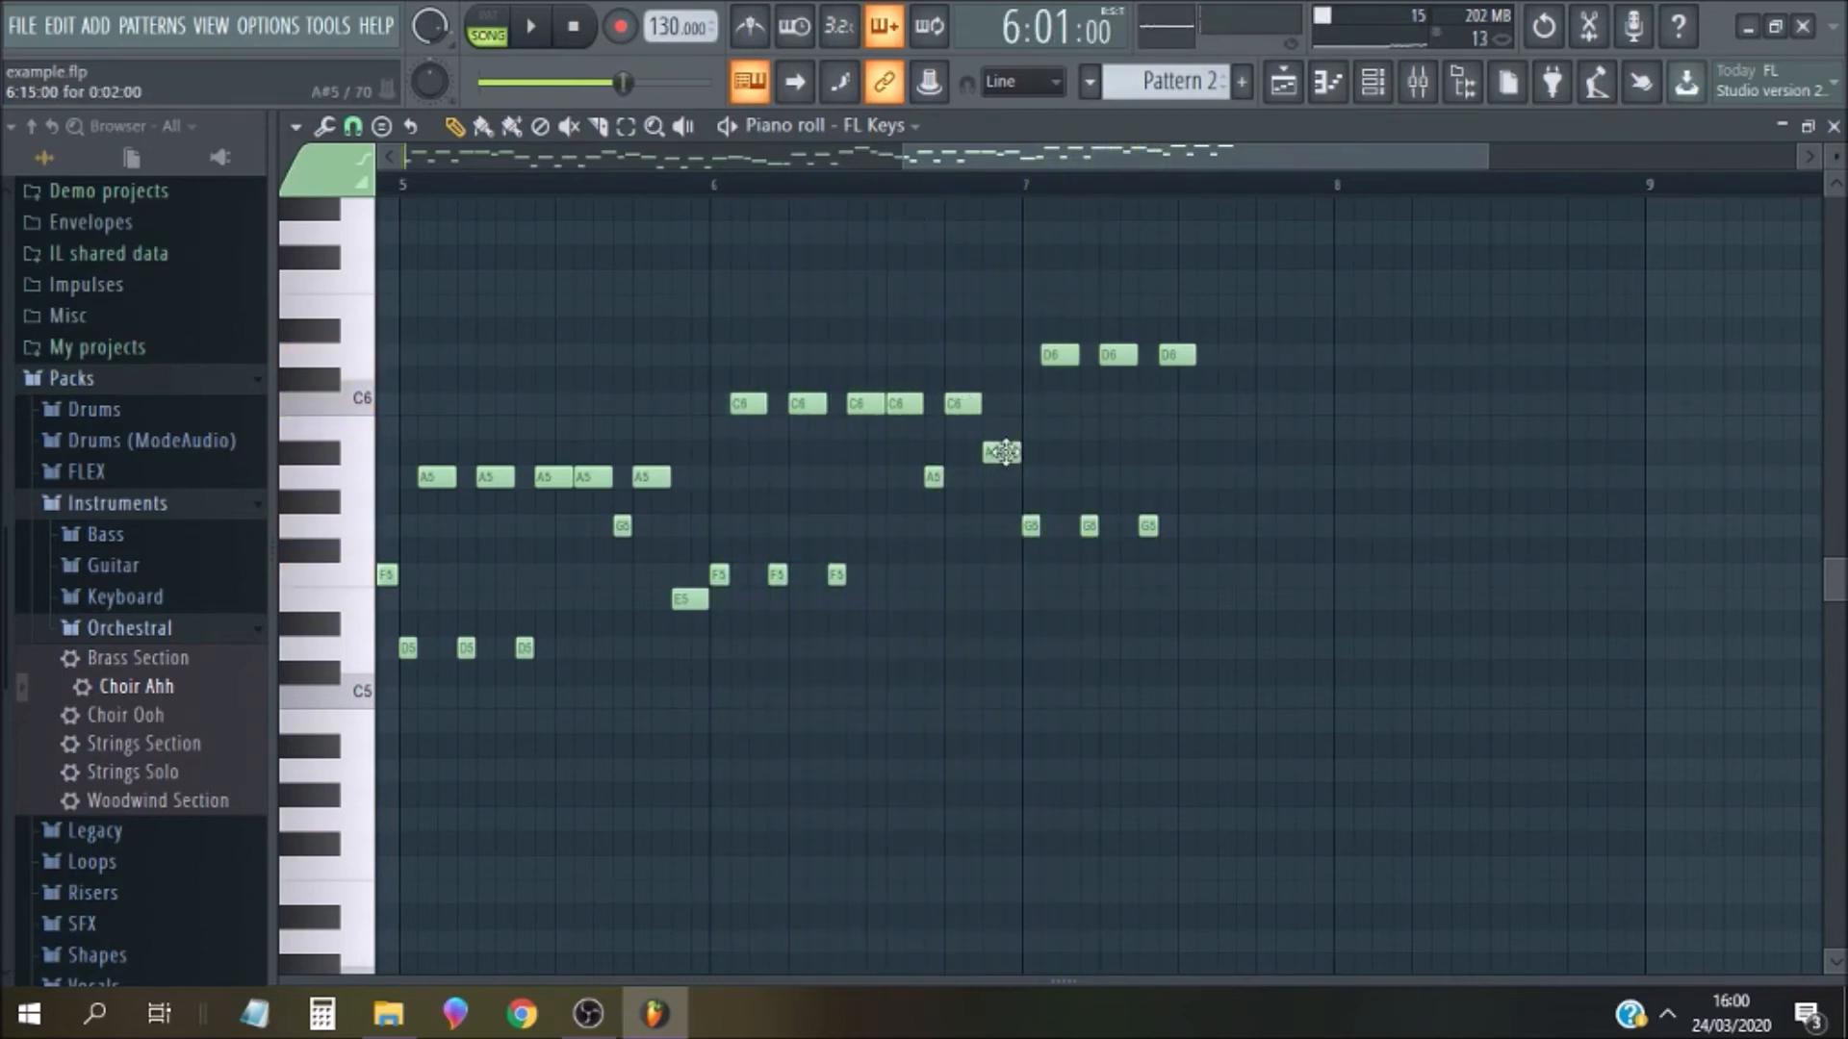
Try the last note of bar 6 at D6, G5 and F5 with playback, and return it to A5
drag(1002, 452, 1001, 358)
key(space)
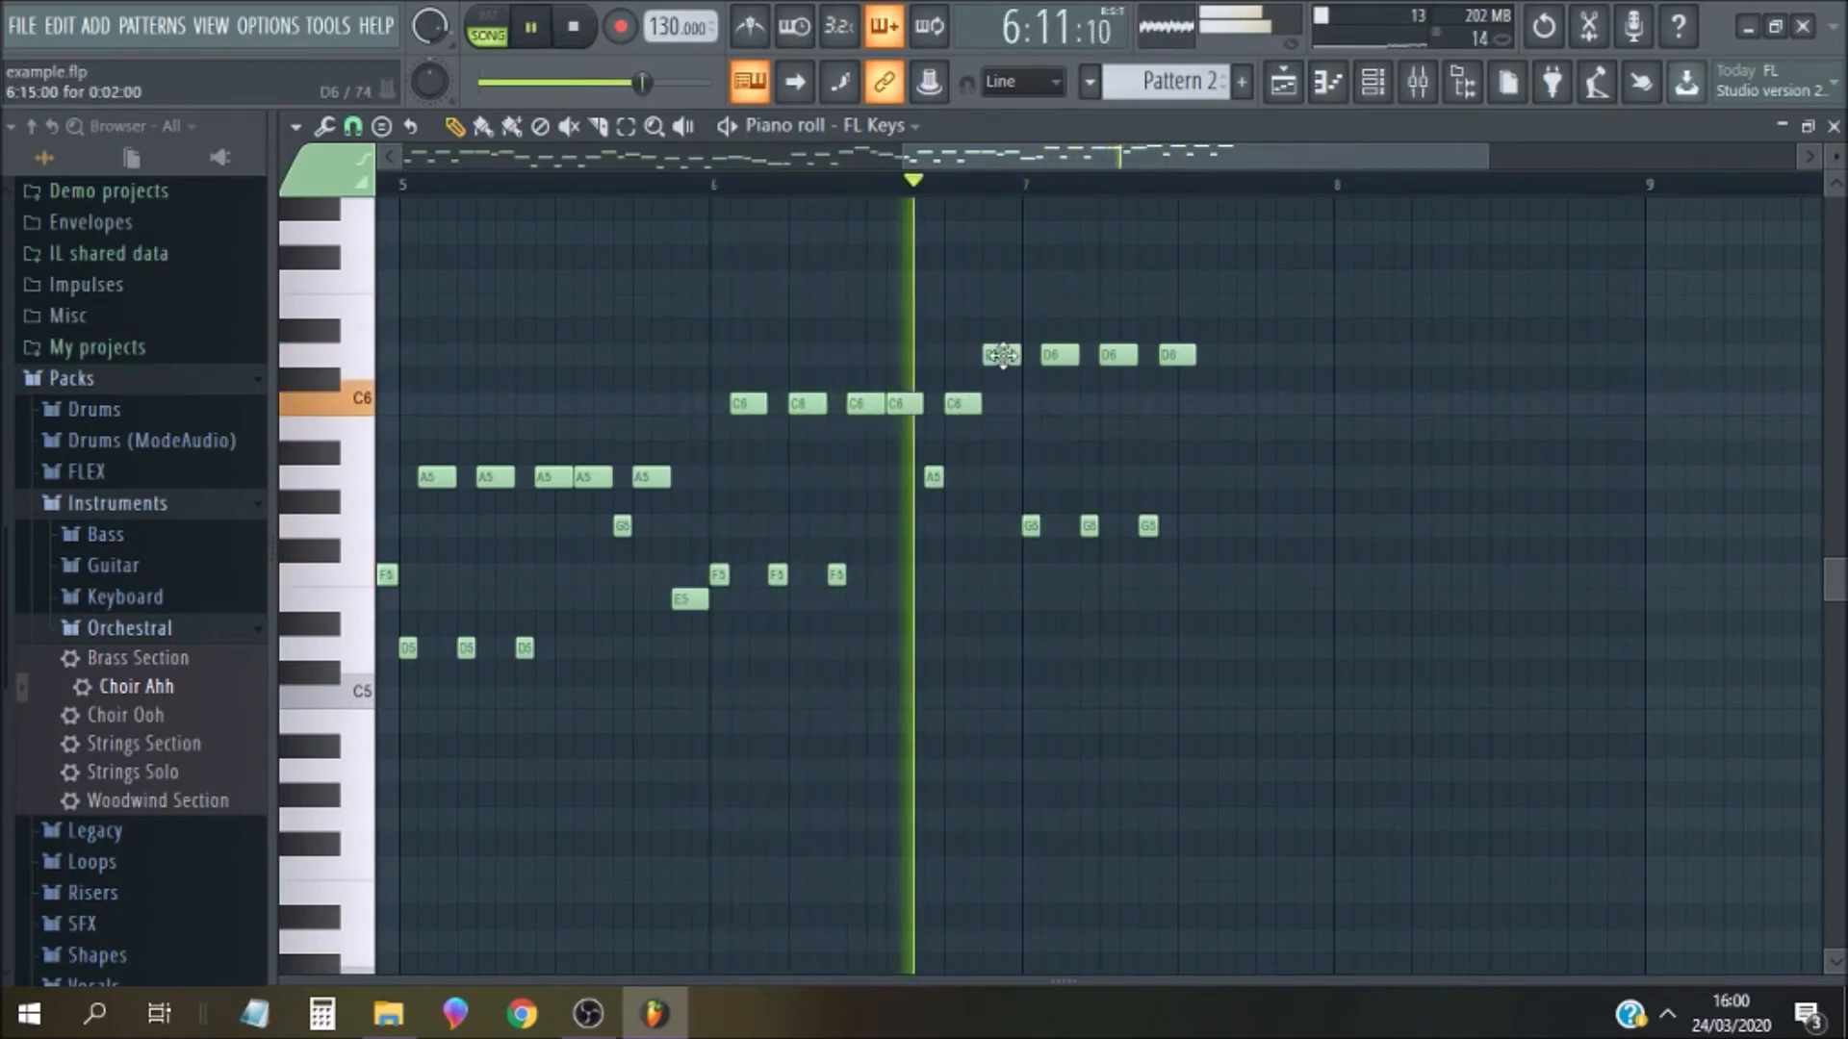
drag(1002, 355, 998, 519)
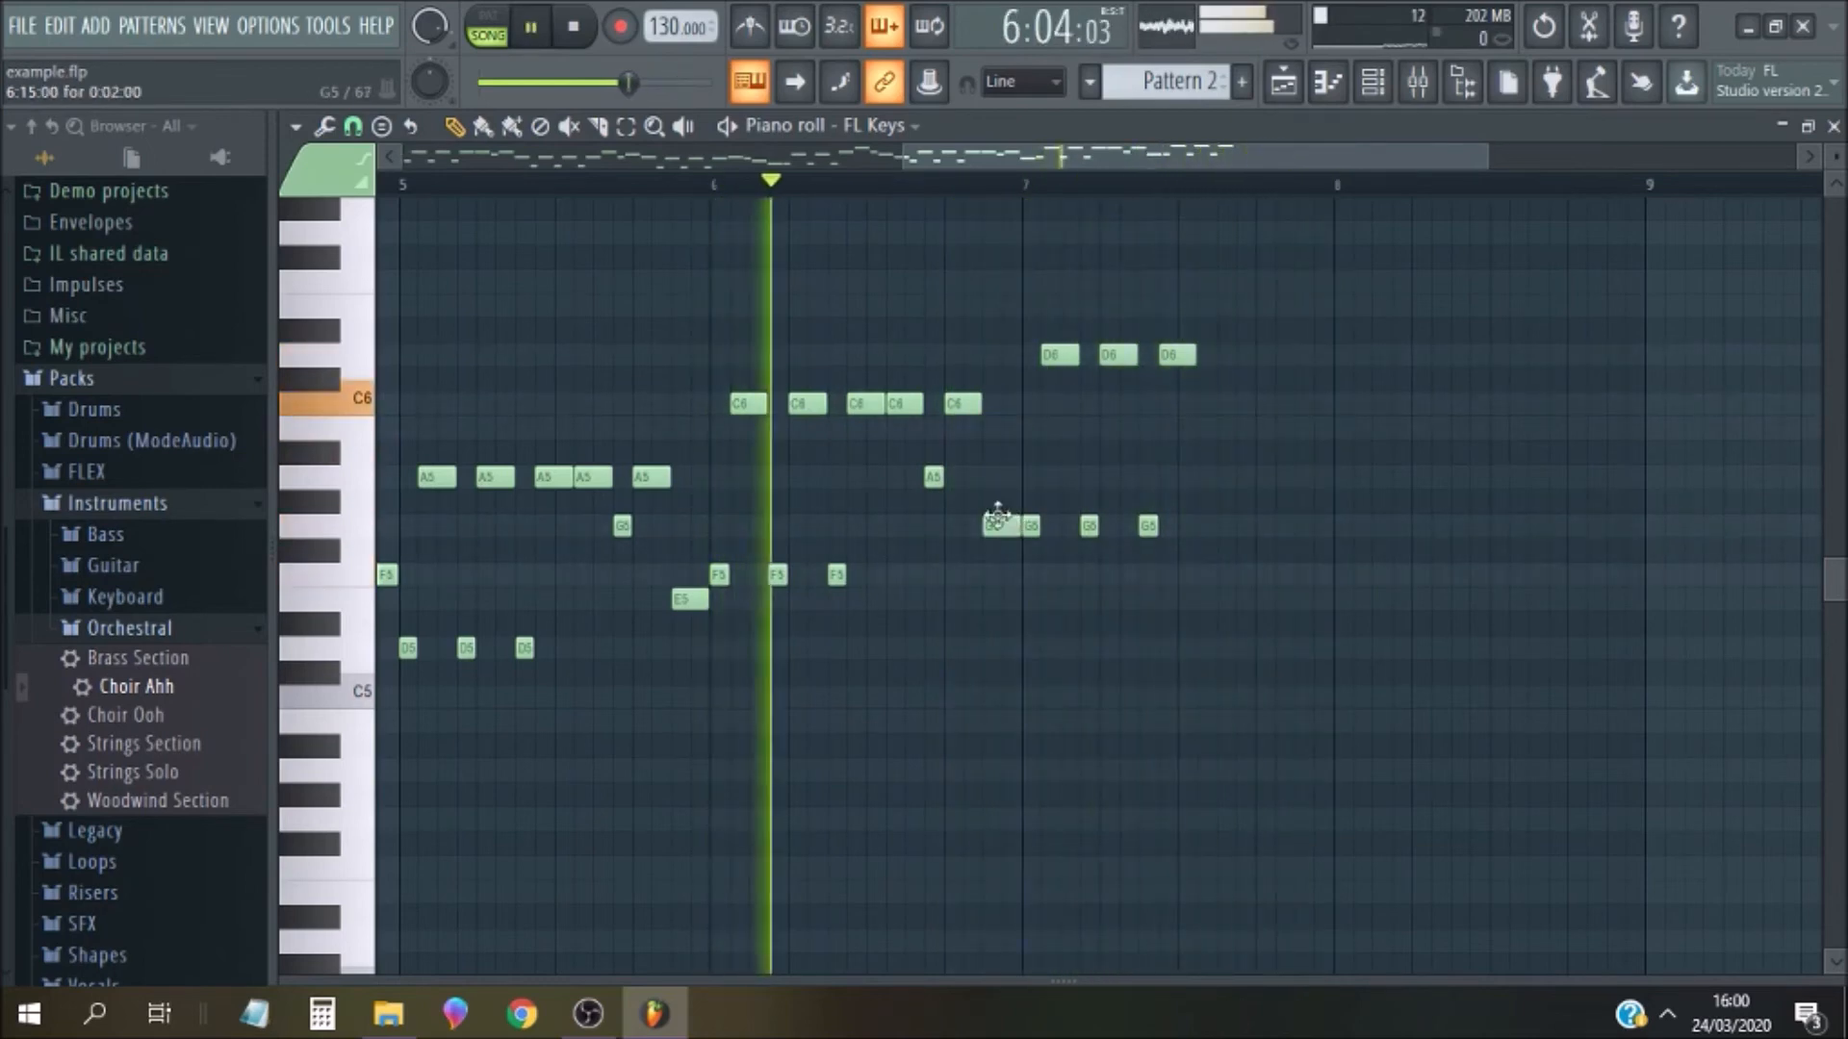
key(space)
drag(998, 525, 997, 576)
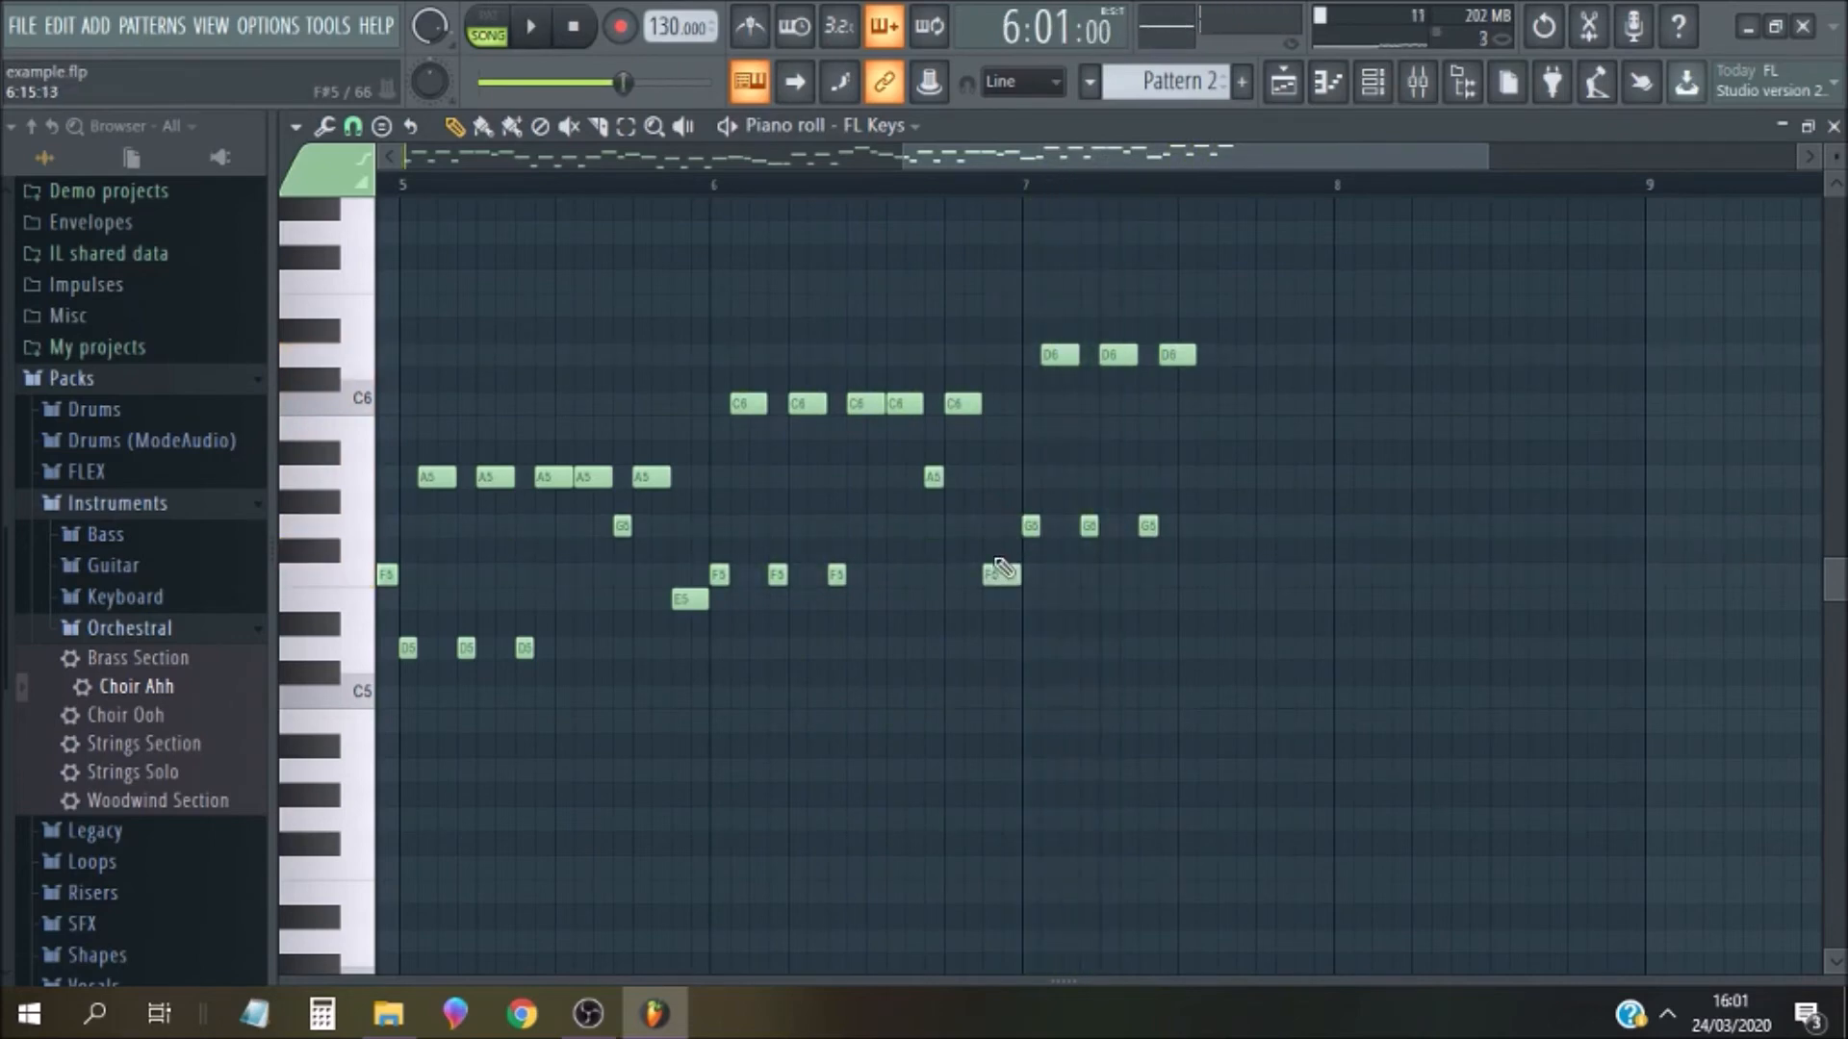
key(space)
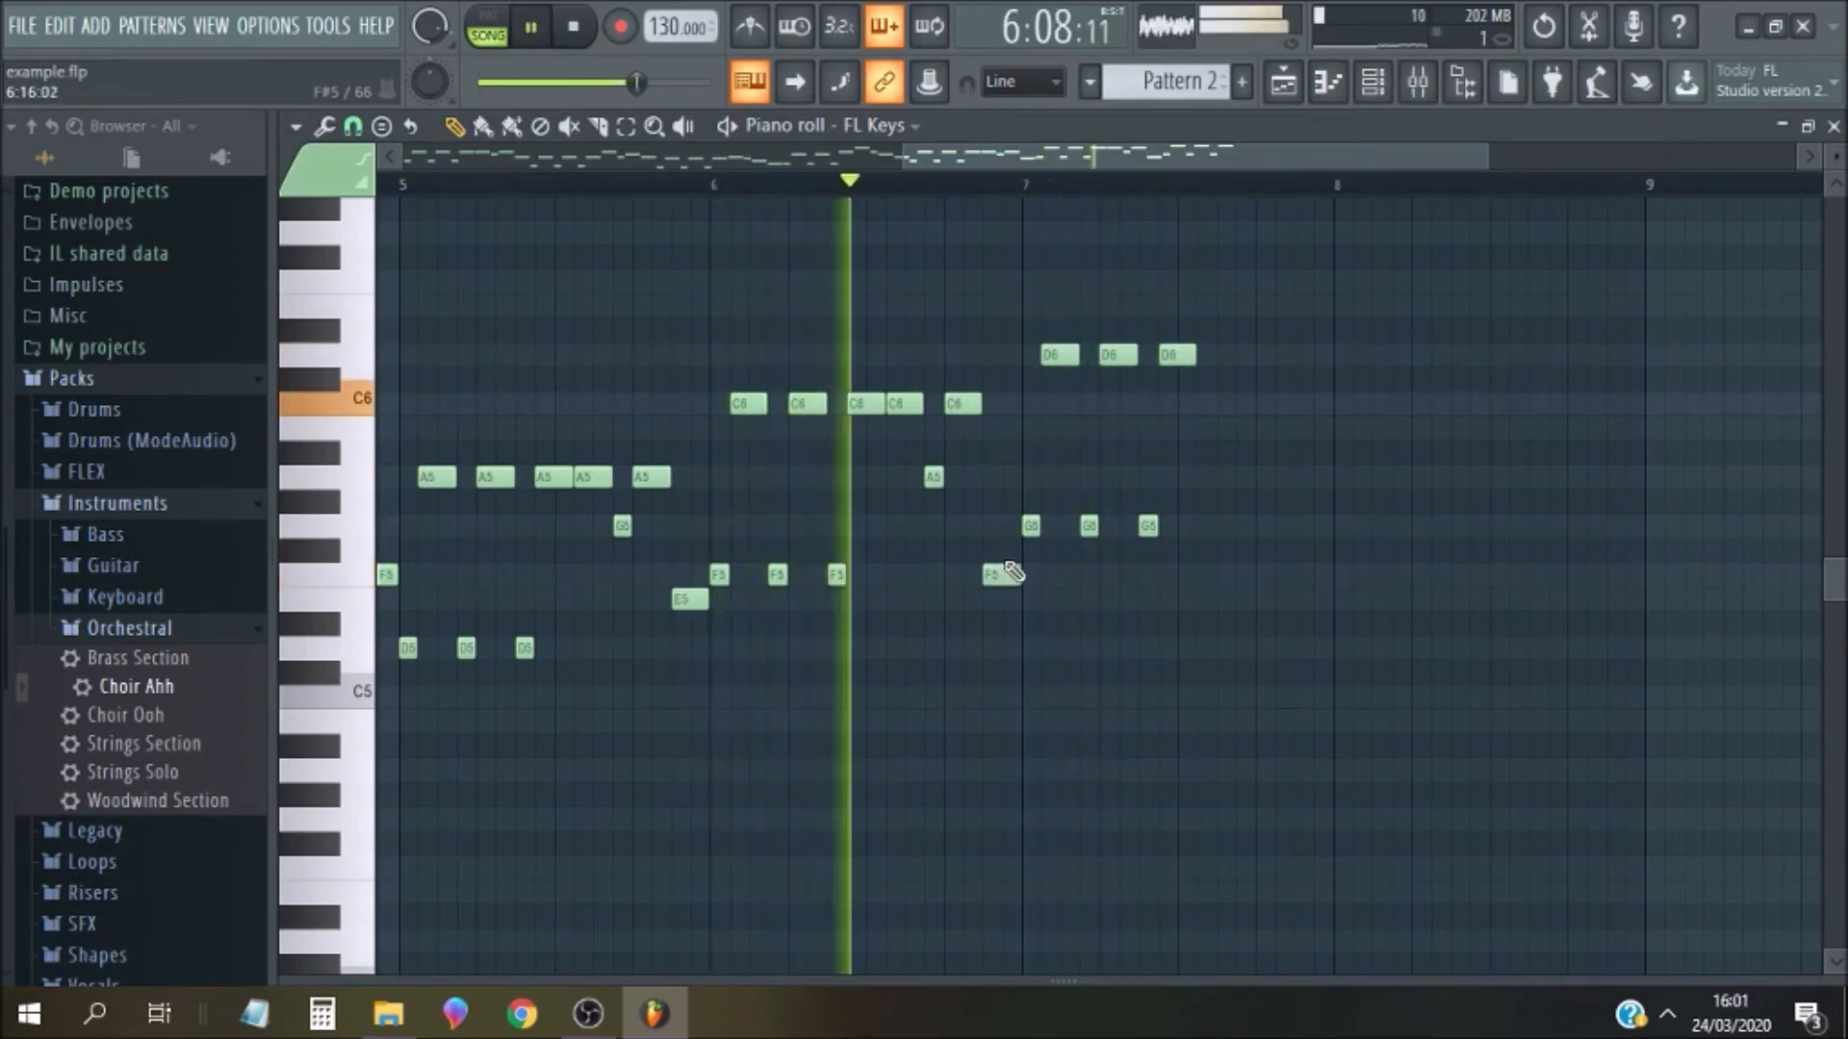
key(space)
drag(1001, 574, 999, 483)
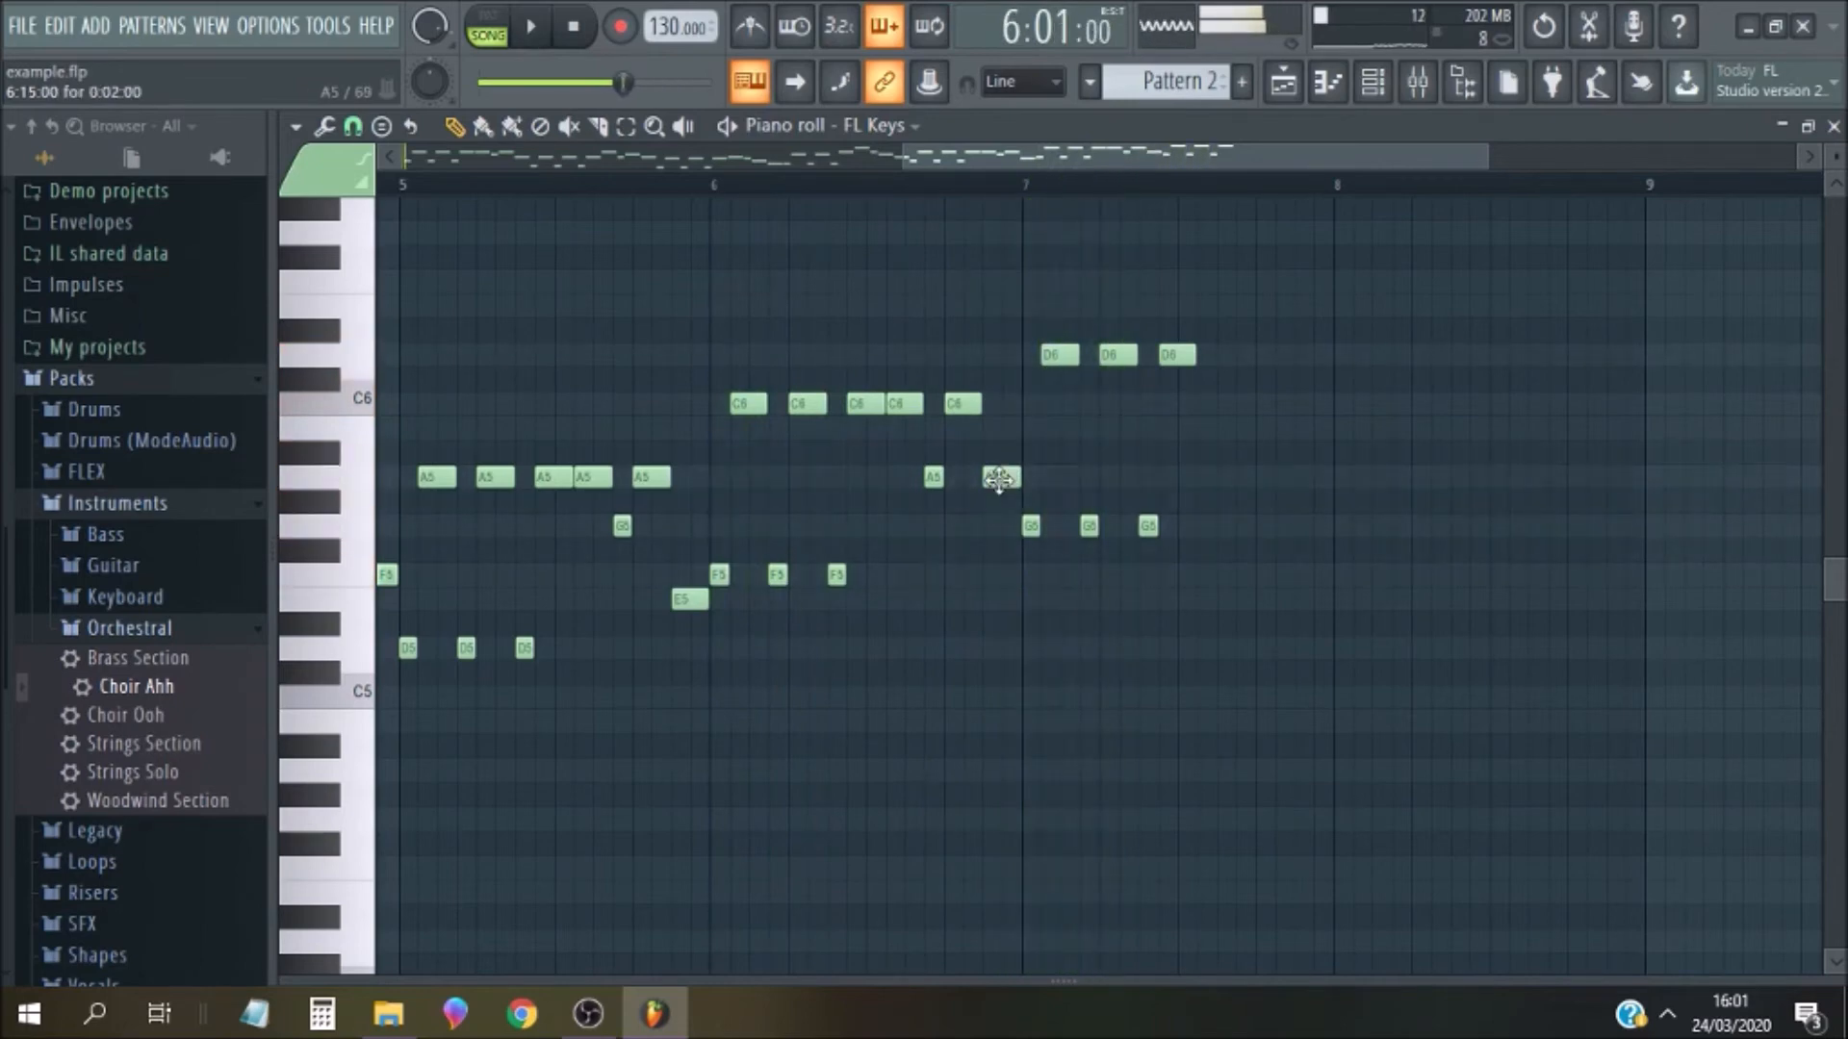
Delete the last note of bar 6, redraw the one-step A5 and two-step C6 before it, and play back from bar 6
right_click(1000, 483)
click(942, 479)
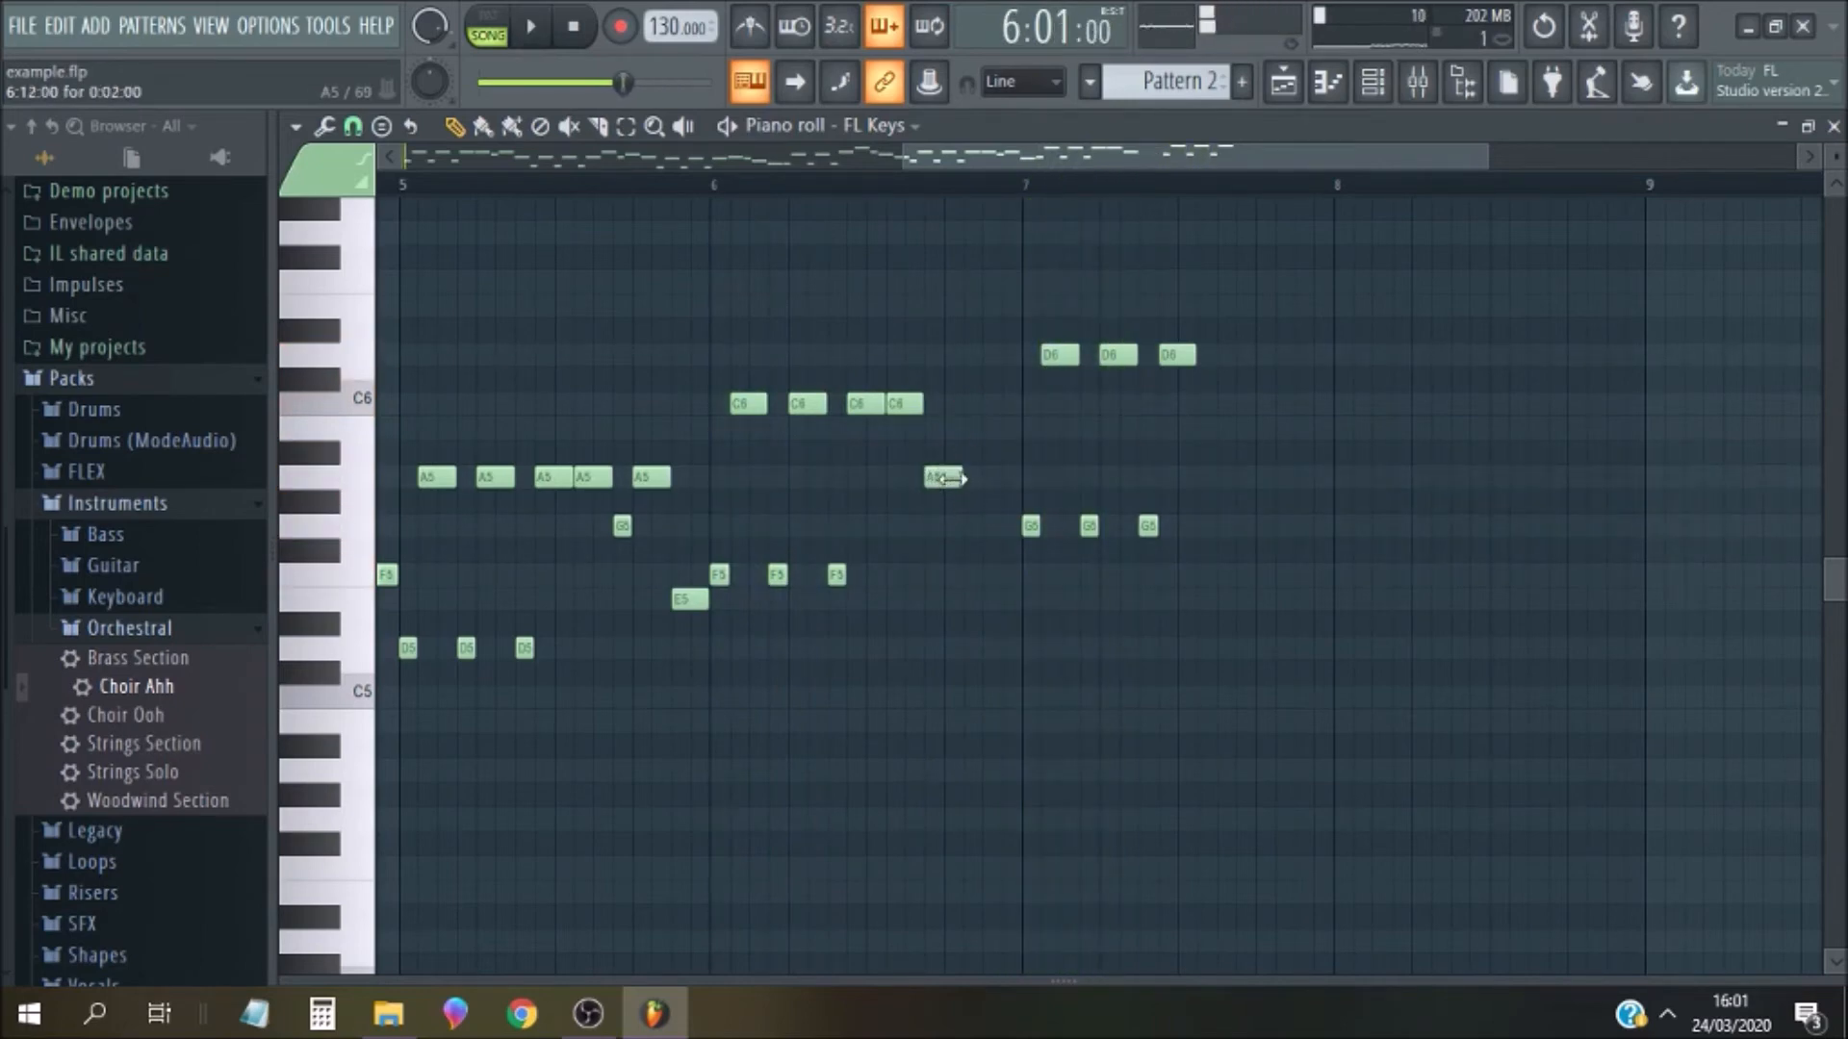
key(space)
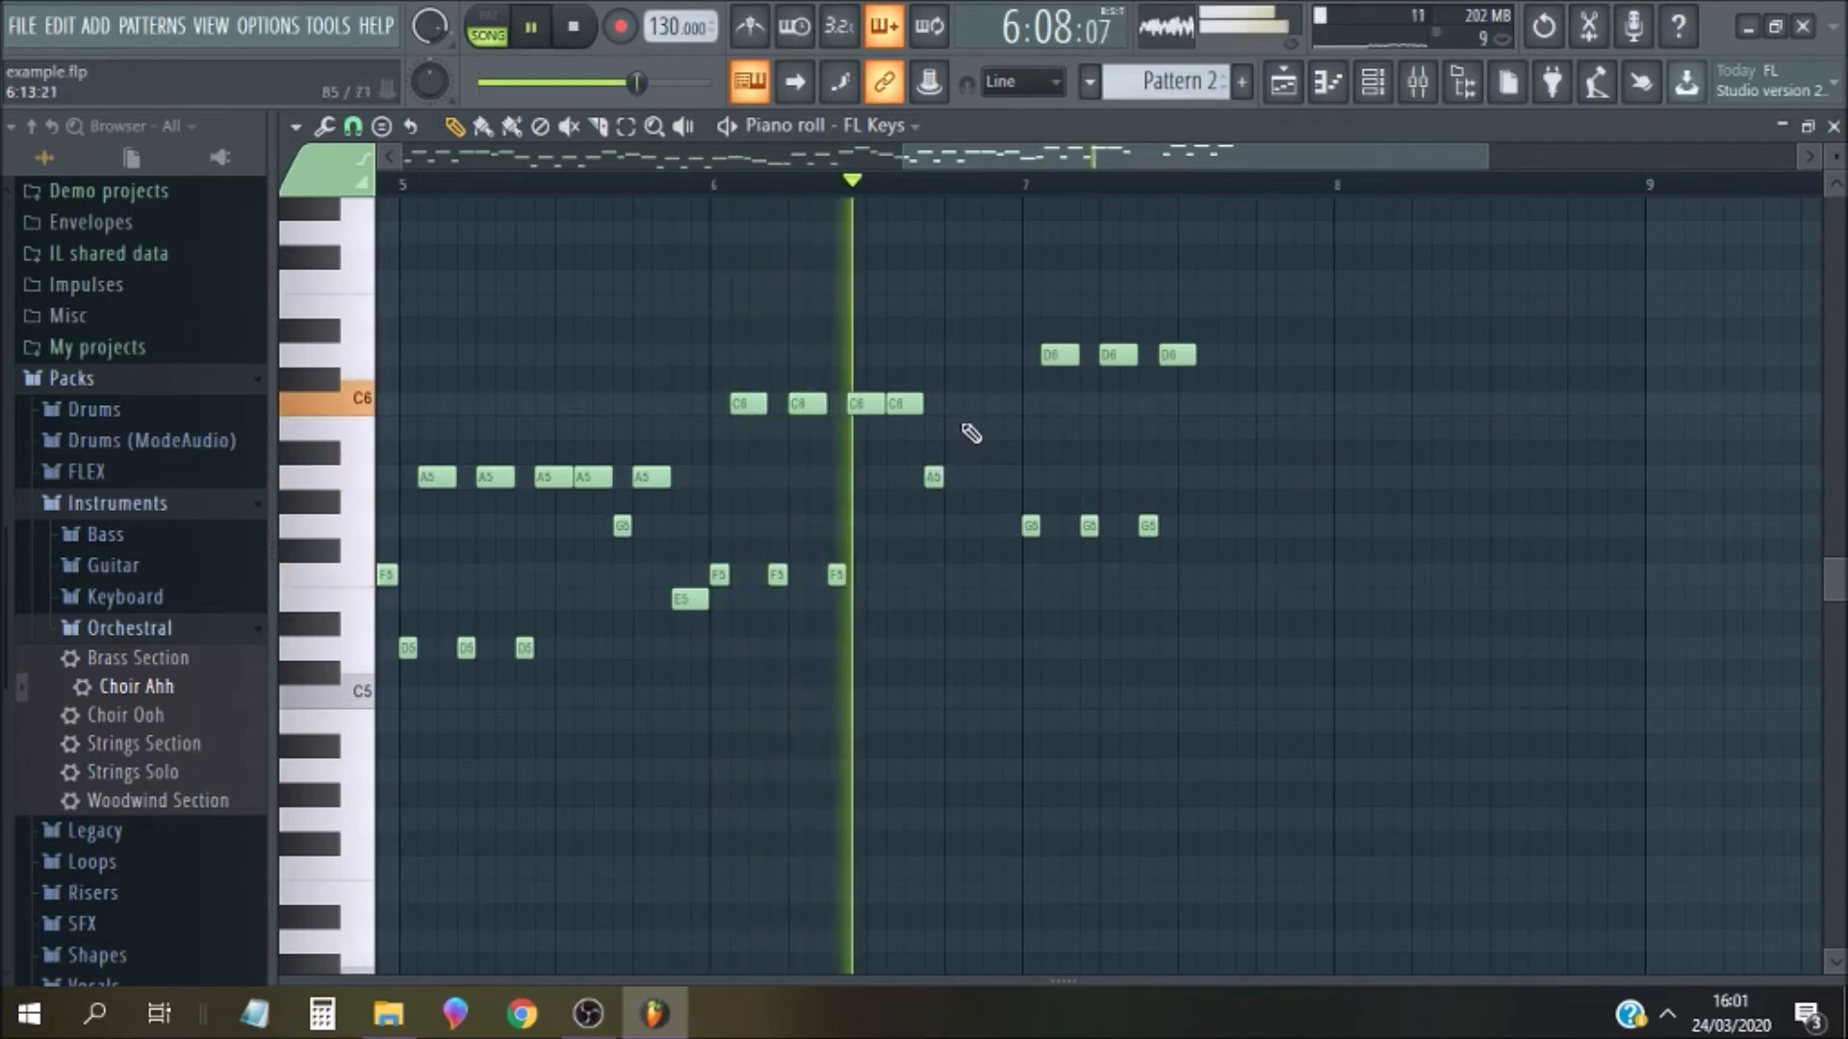
key(space)
click(954, 454)
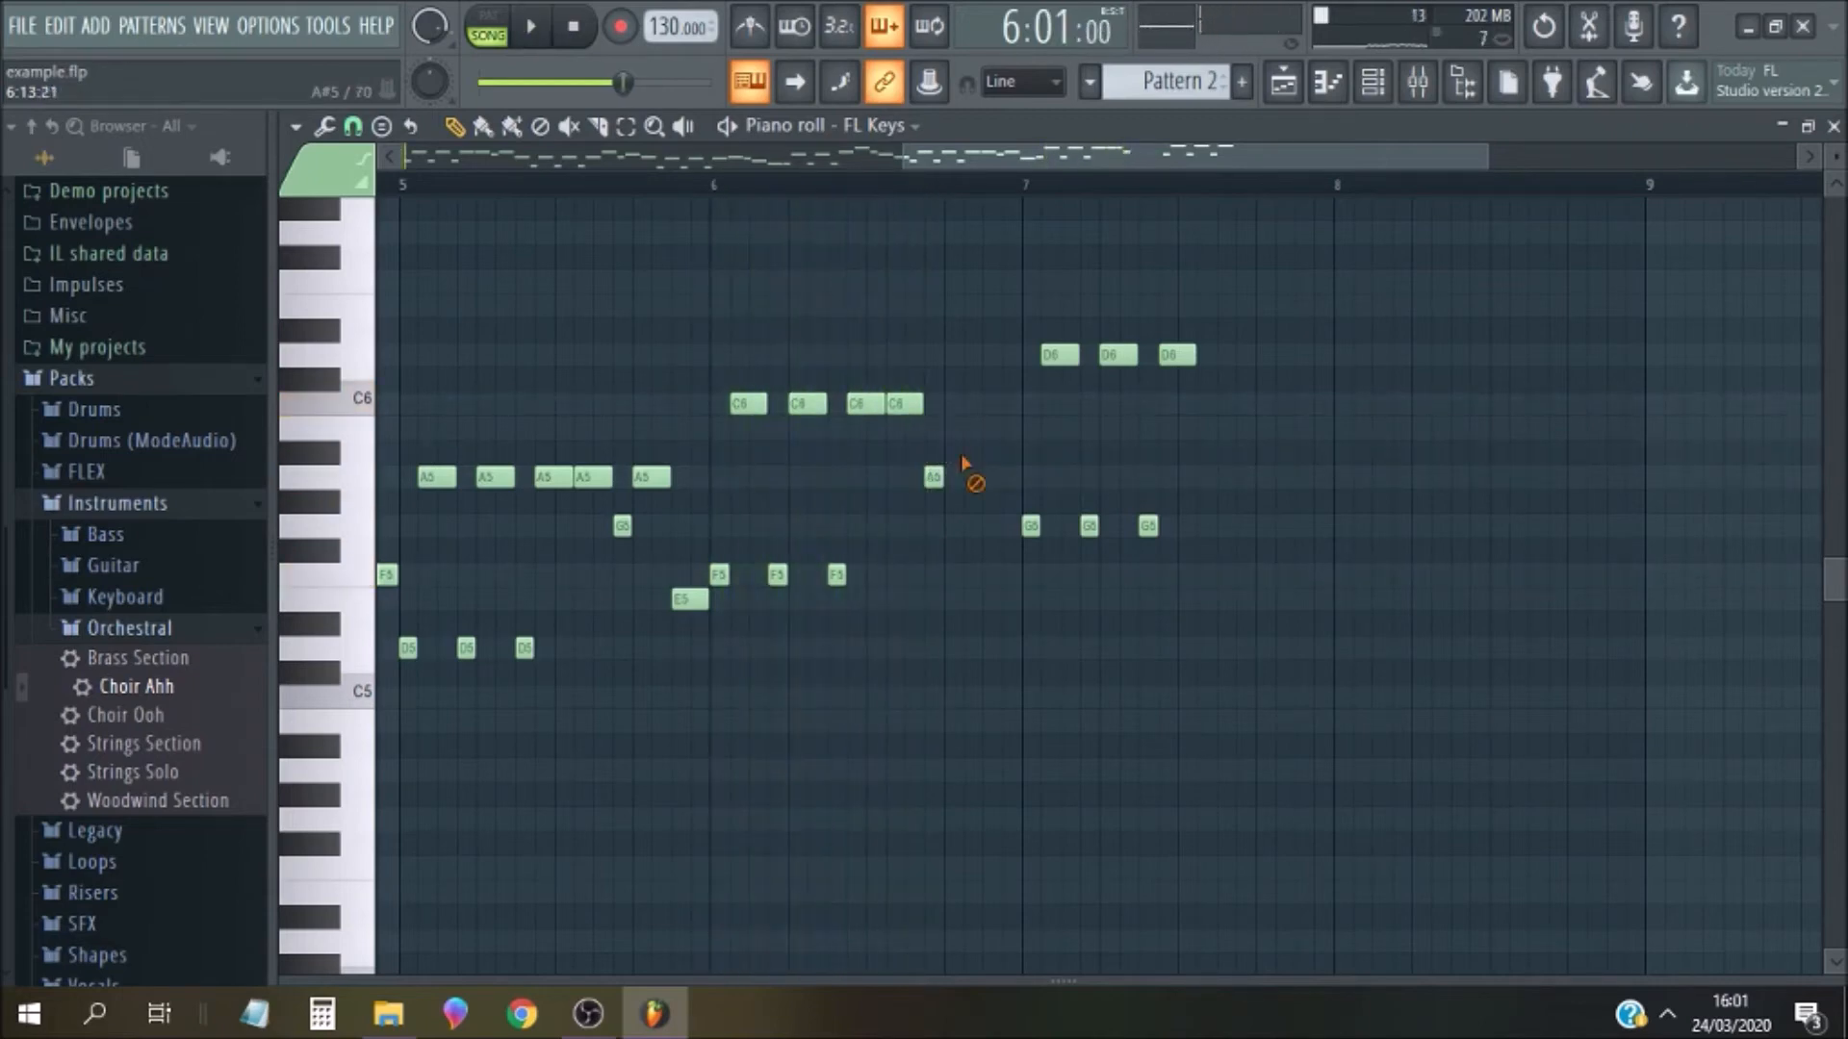
click(954, 406)
key(space)
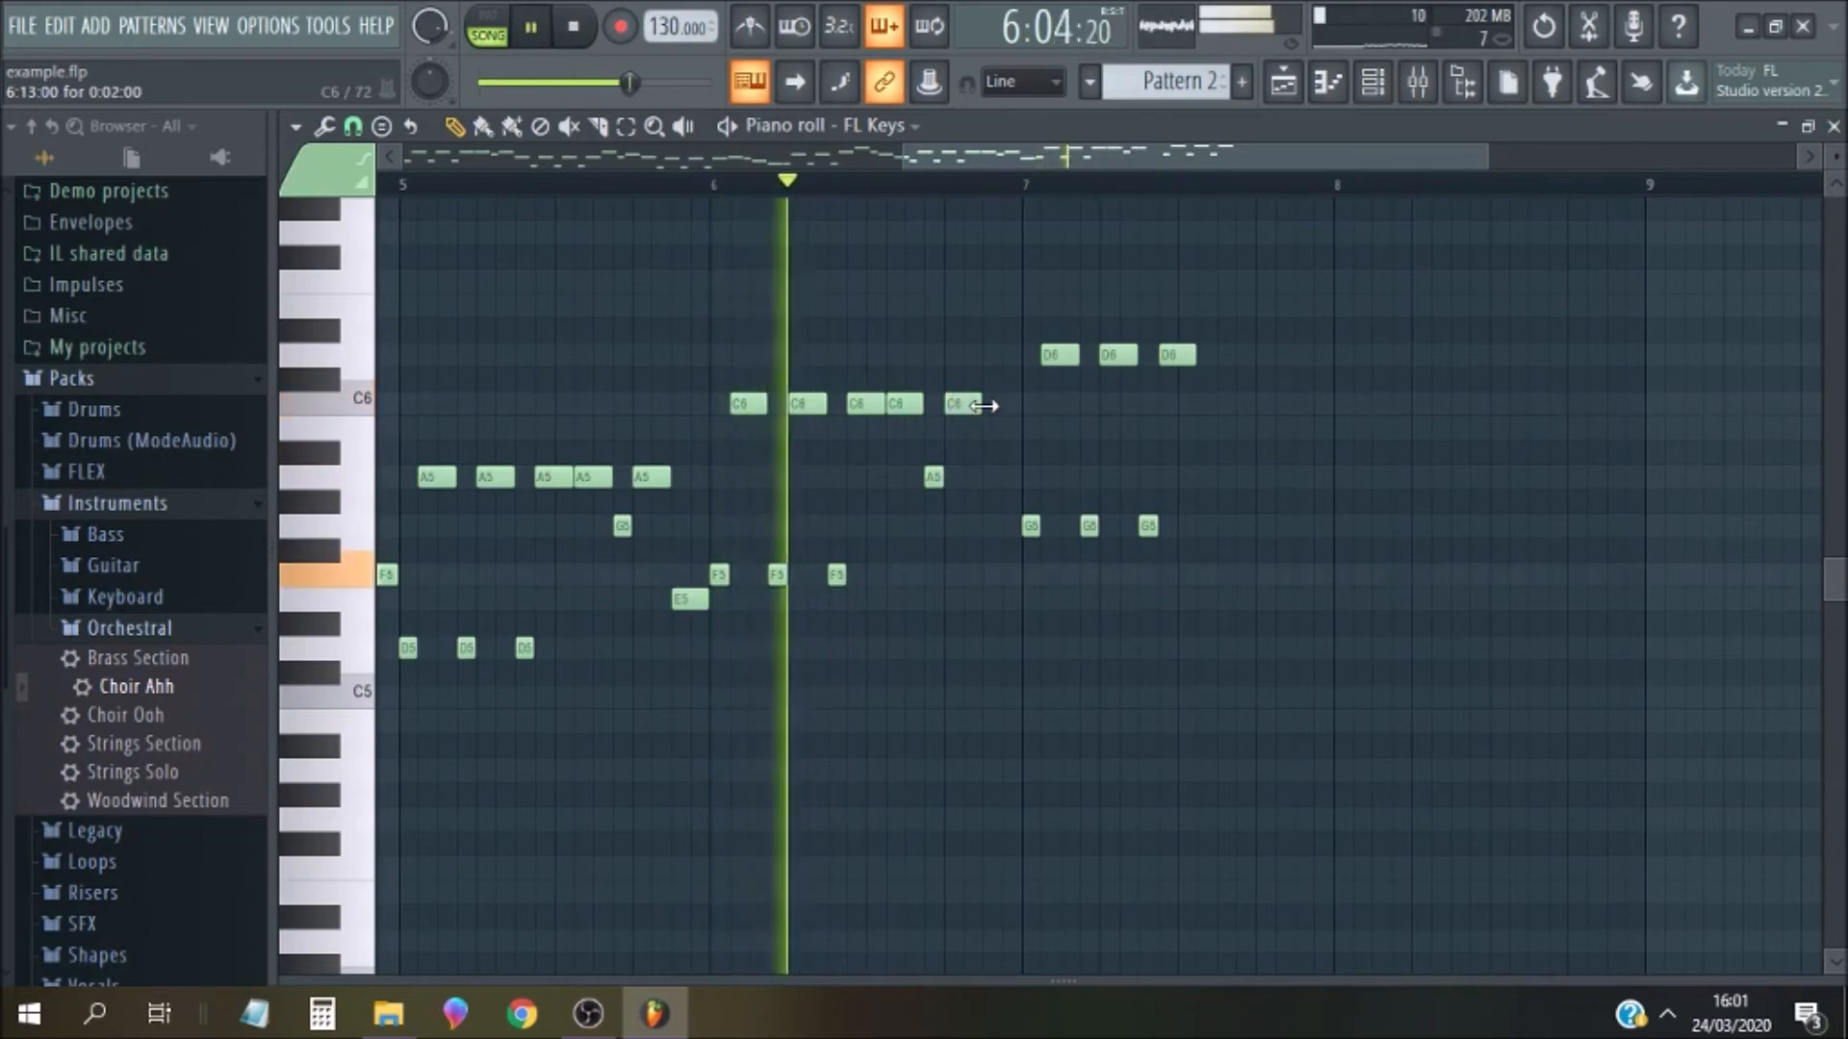
key(space)
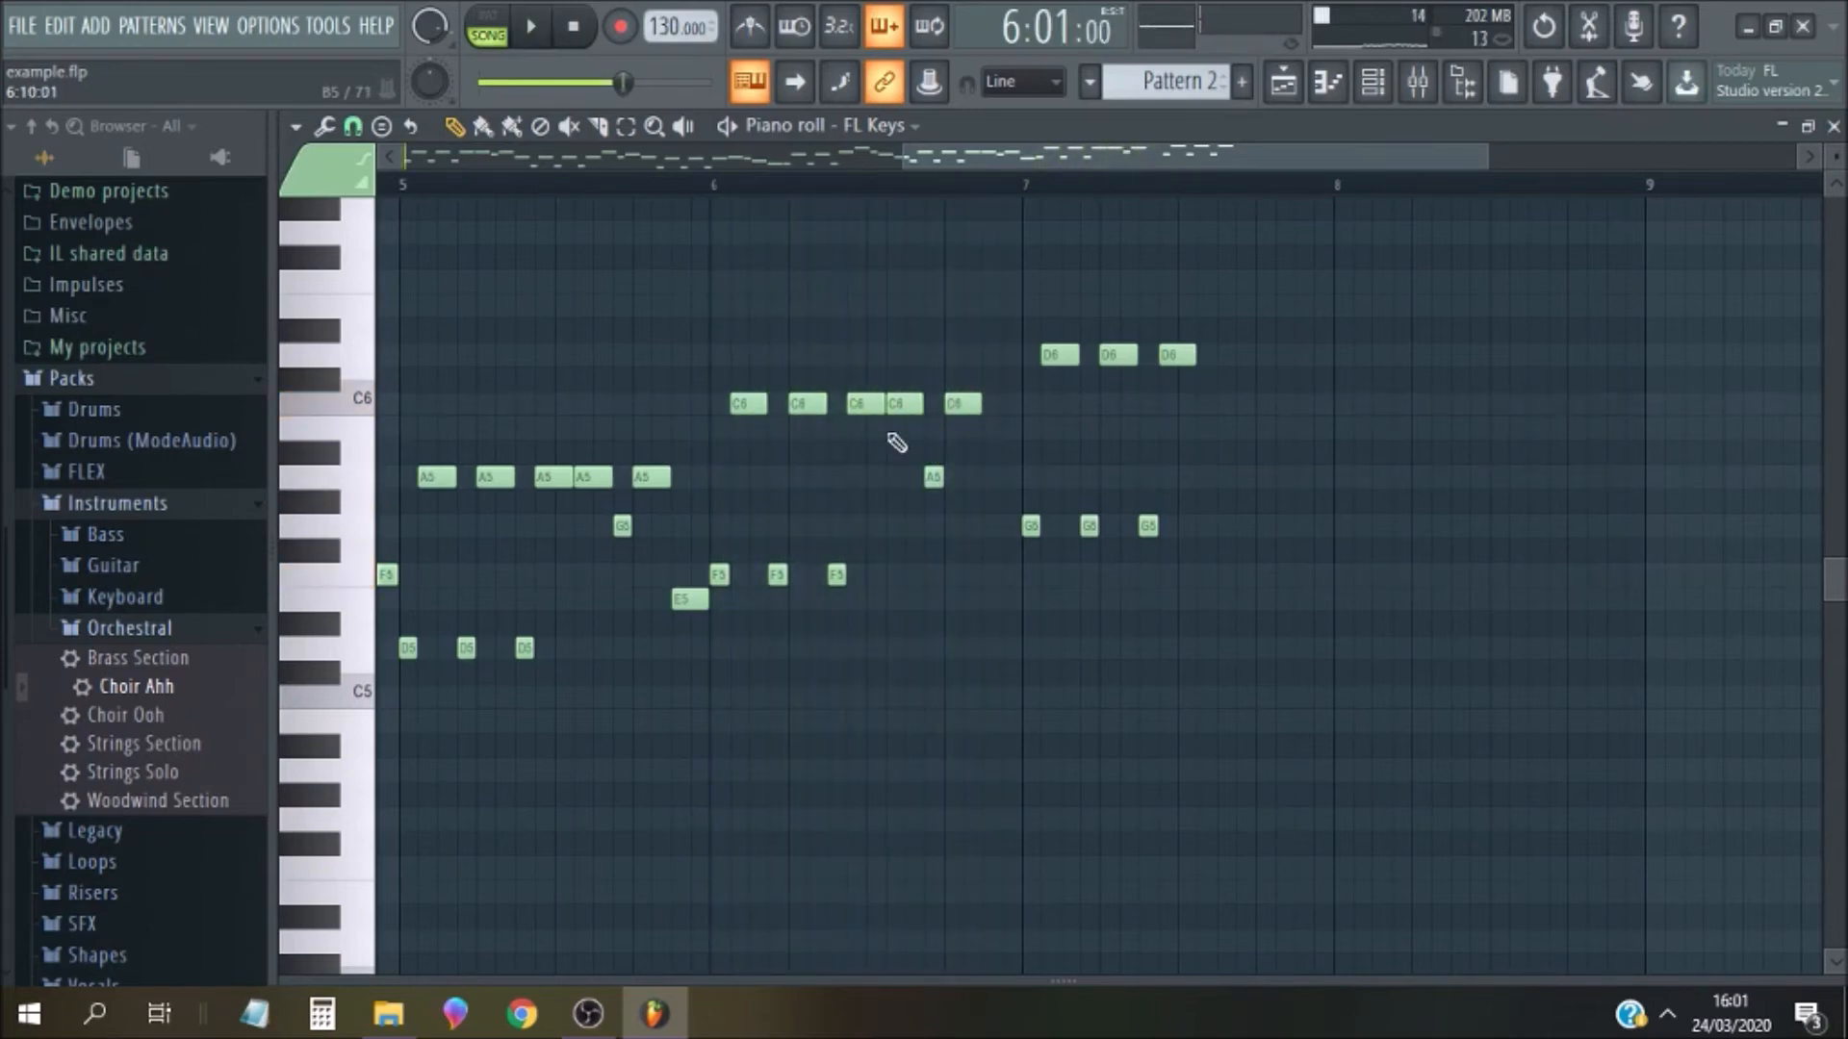
Try a two-step D6 as the last note of bar 6, play it back, and delete it
key(space)
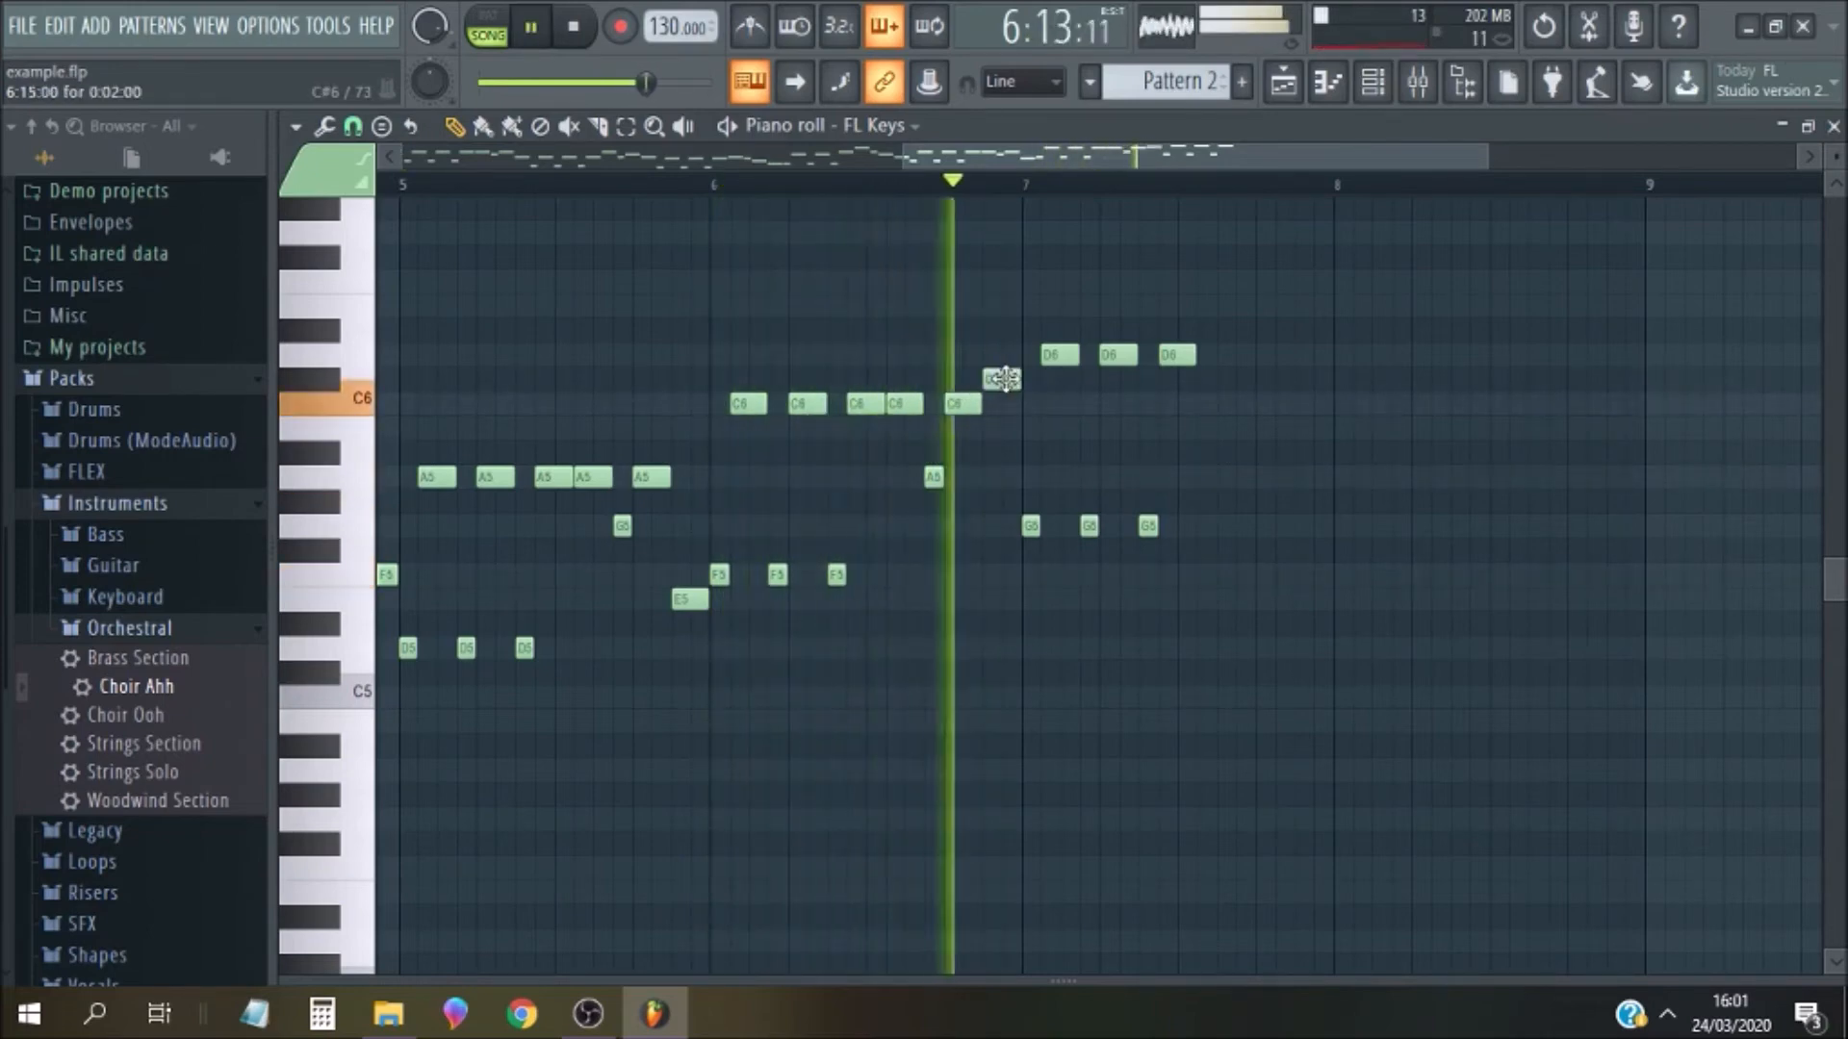
click(989, 352)
key(space)
key(space)
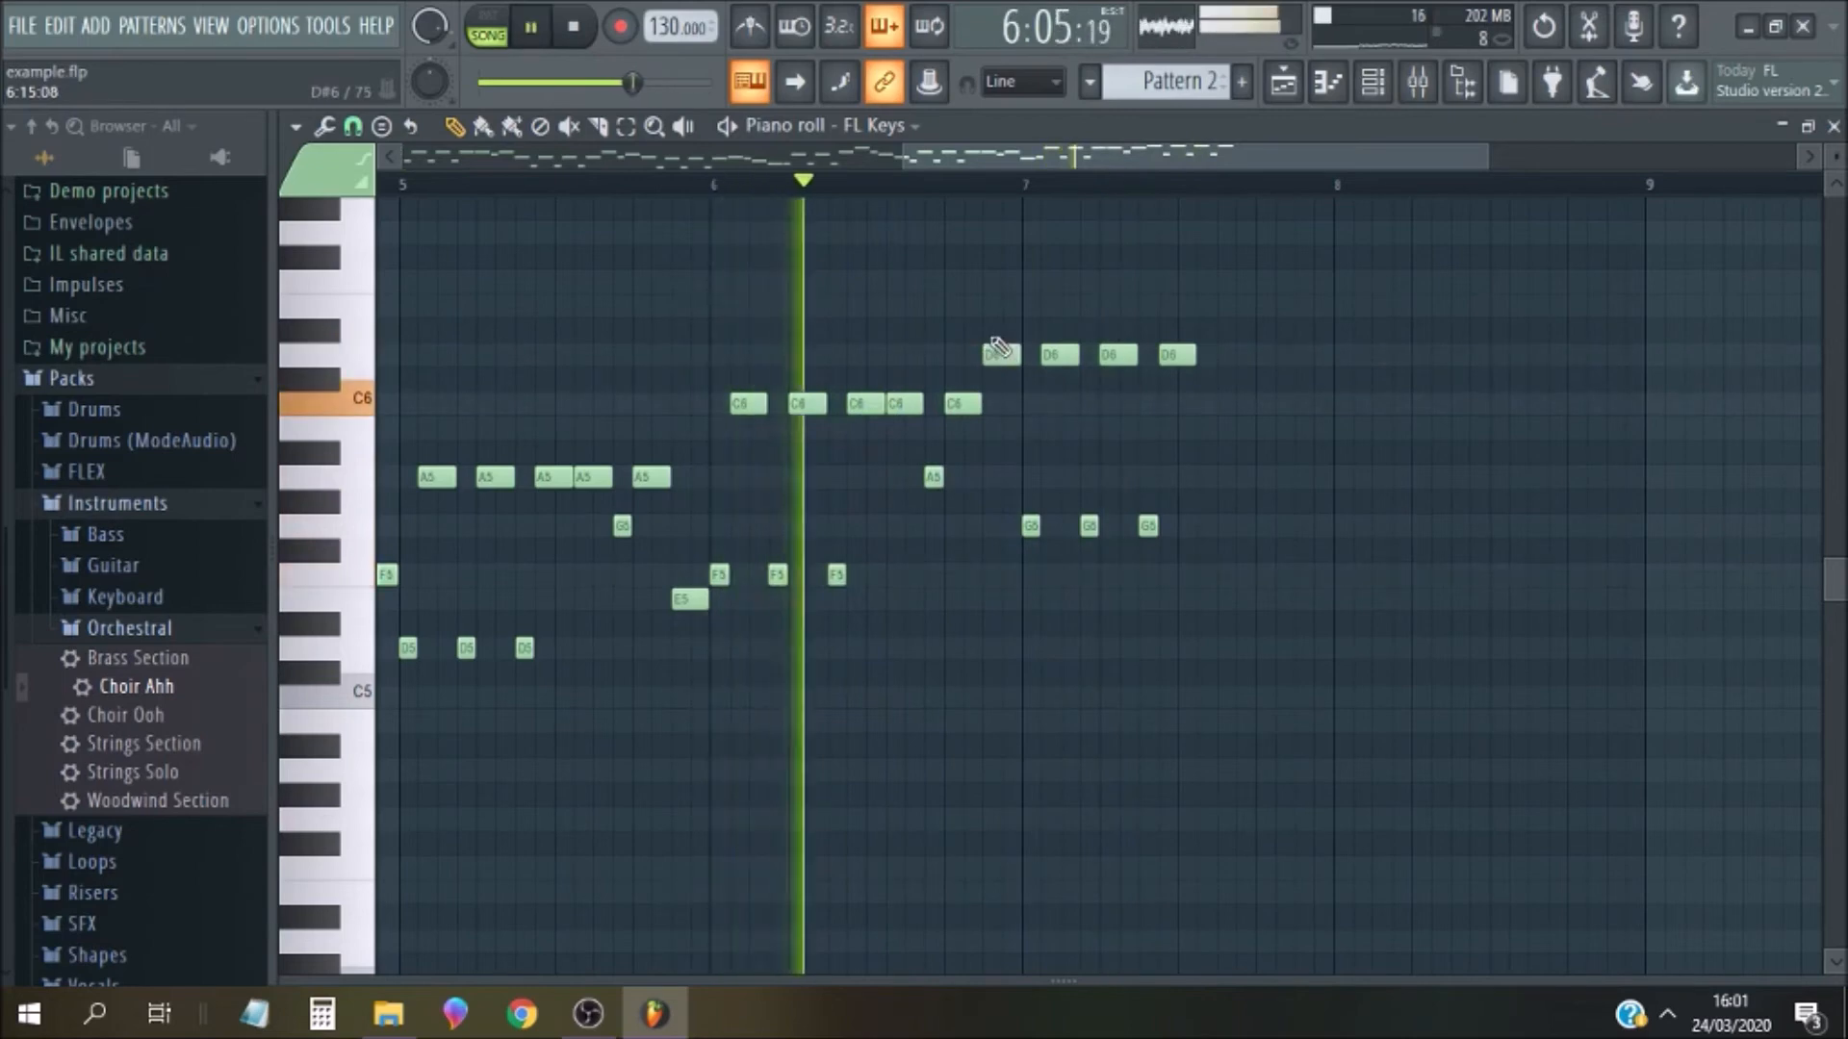
right_click(997, 353)
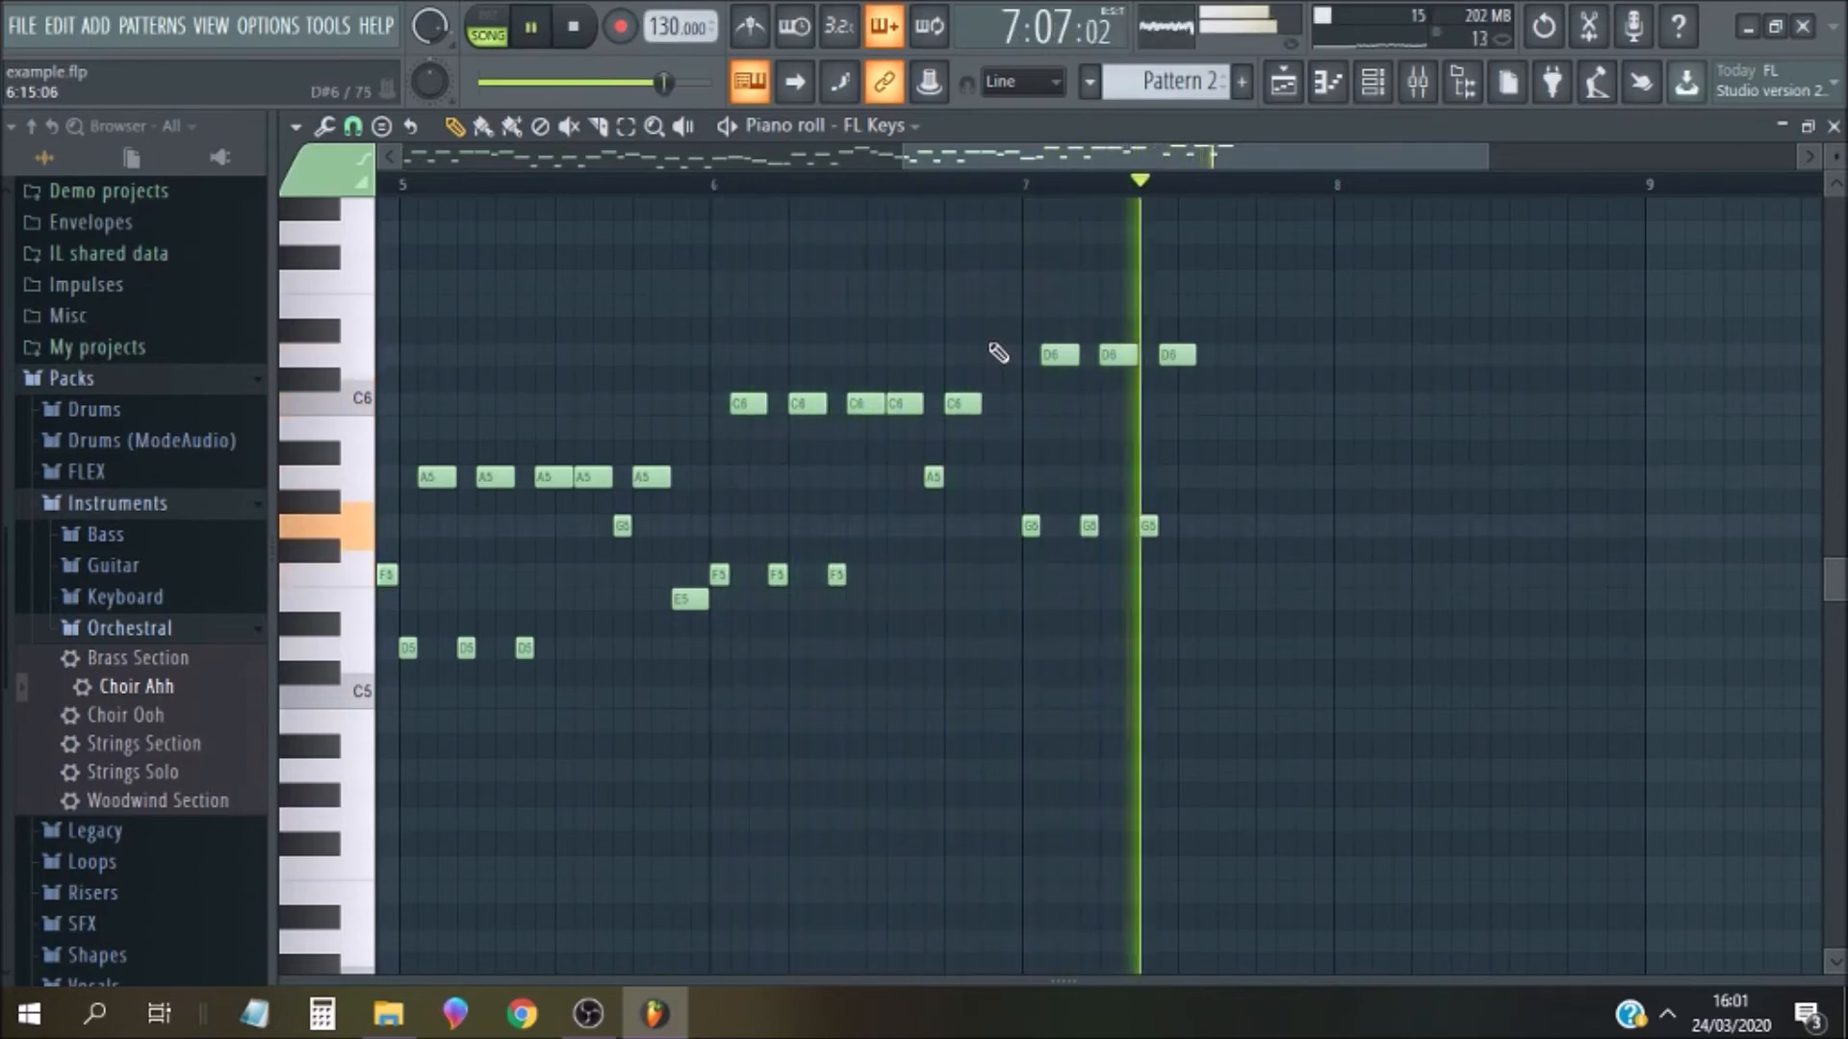
key(space)
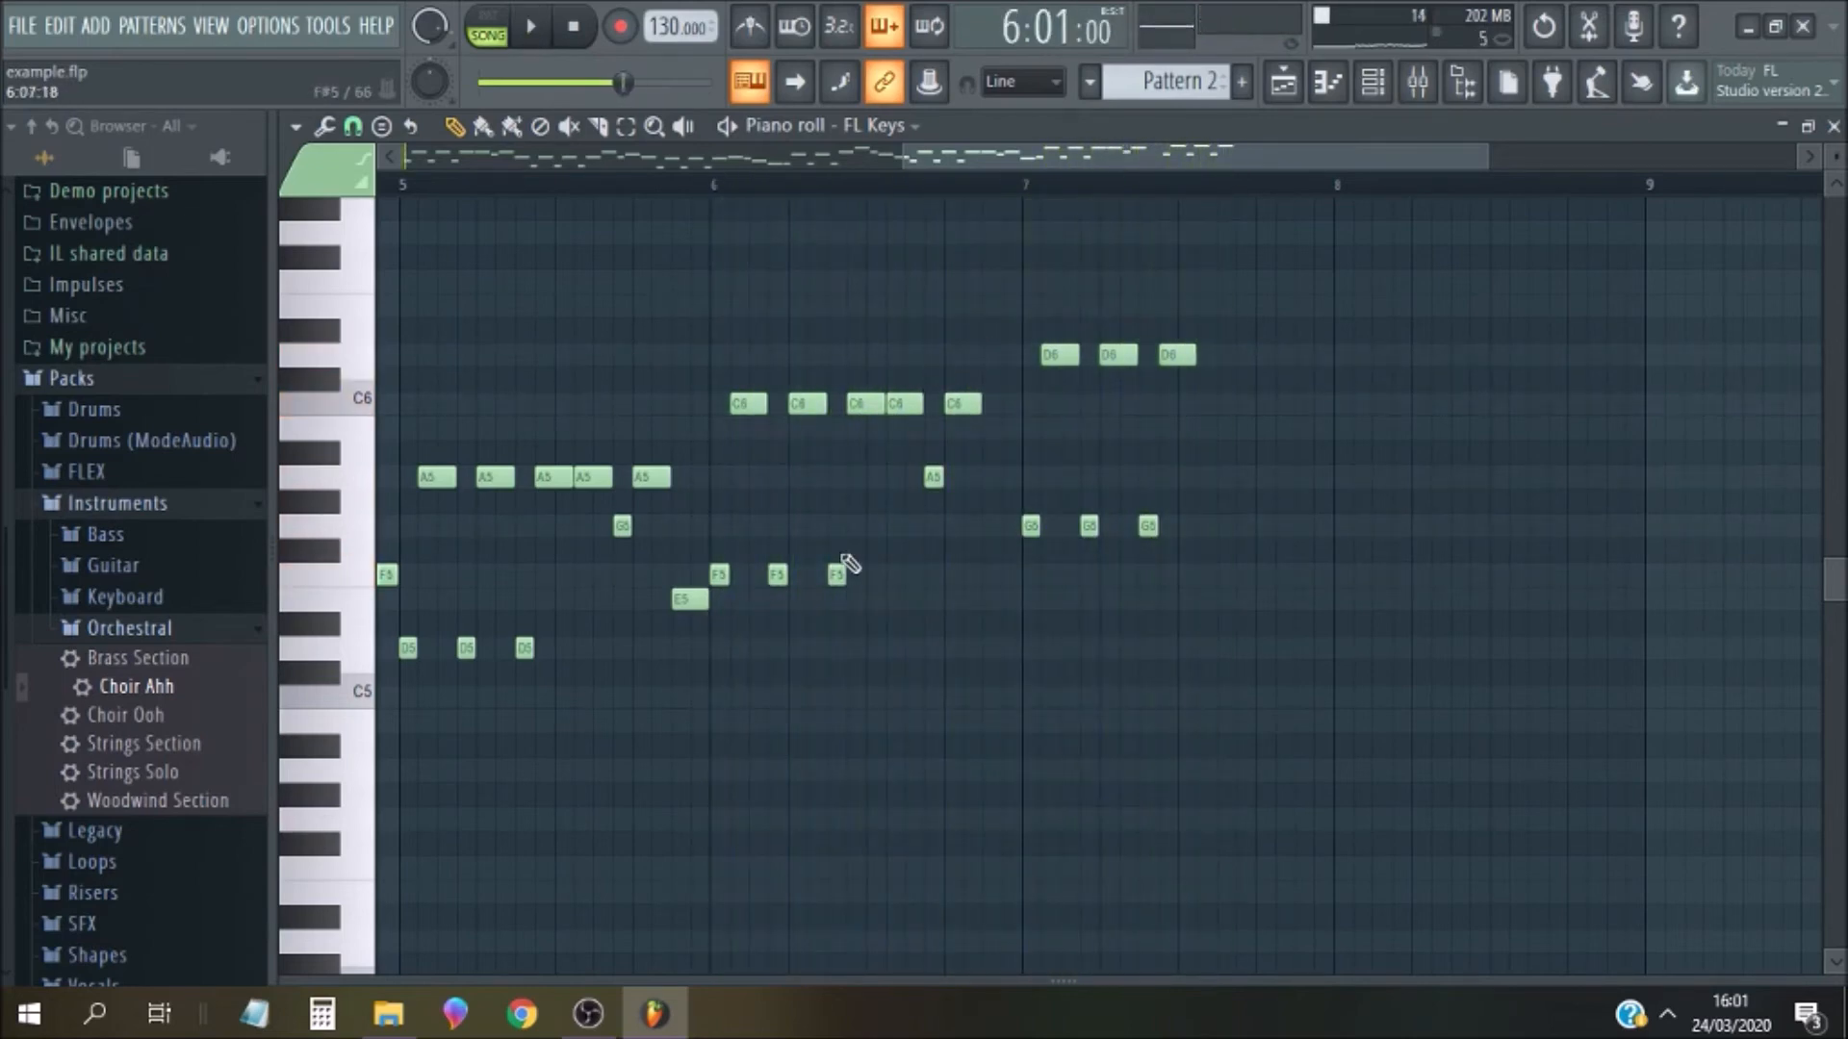
End bar 6 with a two-step E6, play it back, lower it to E5, and play from bar 6 again
click(991, 307)
key(space)
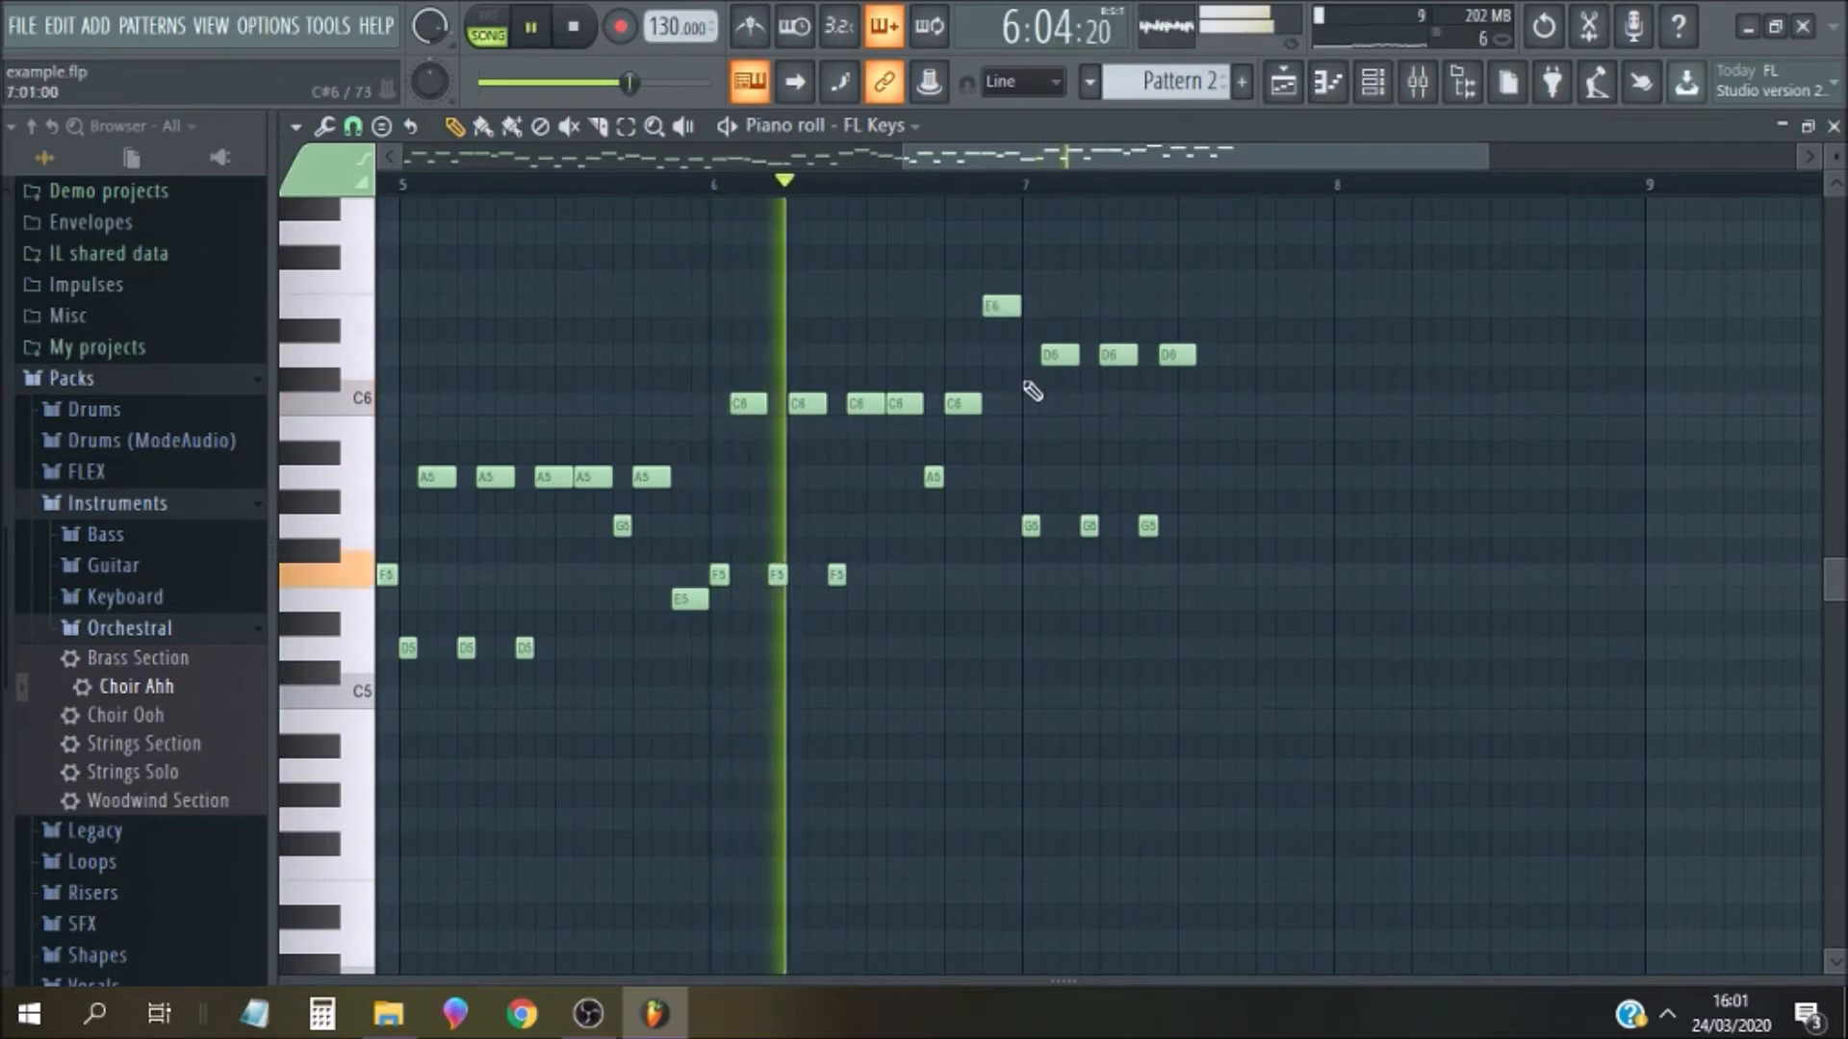
key(space)
key(space)
drag(995, 308, 999, 608)
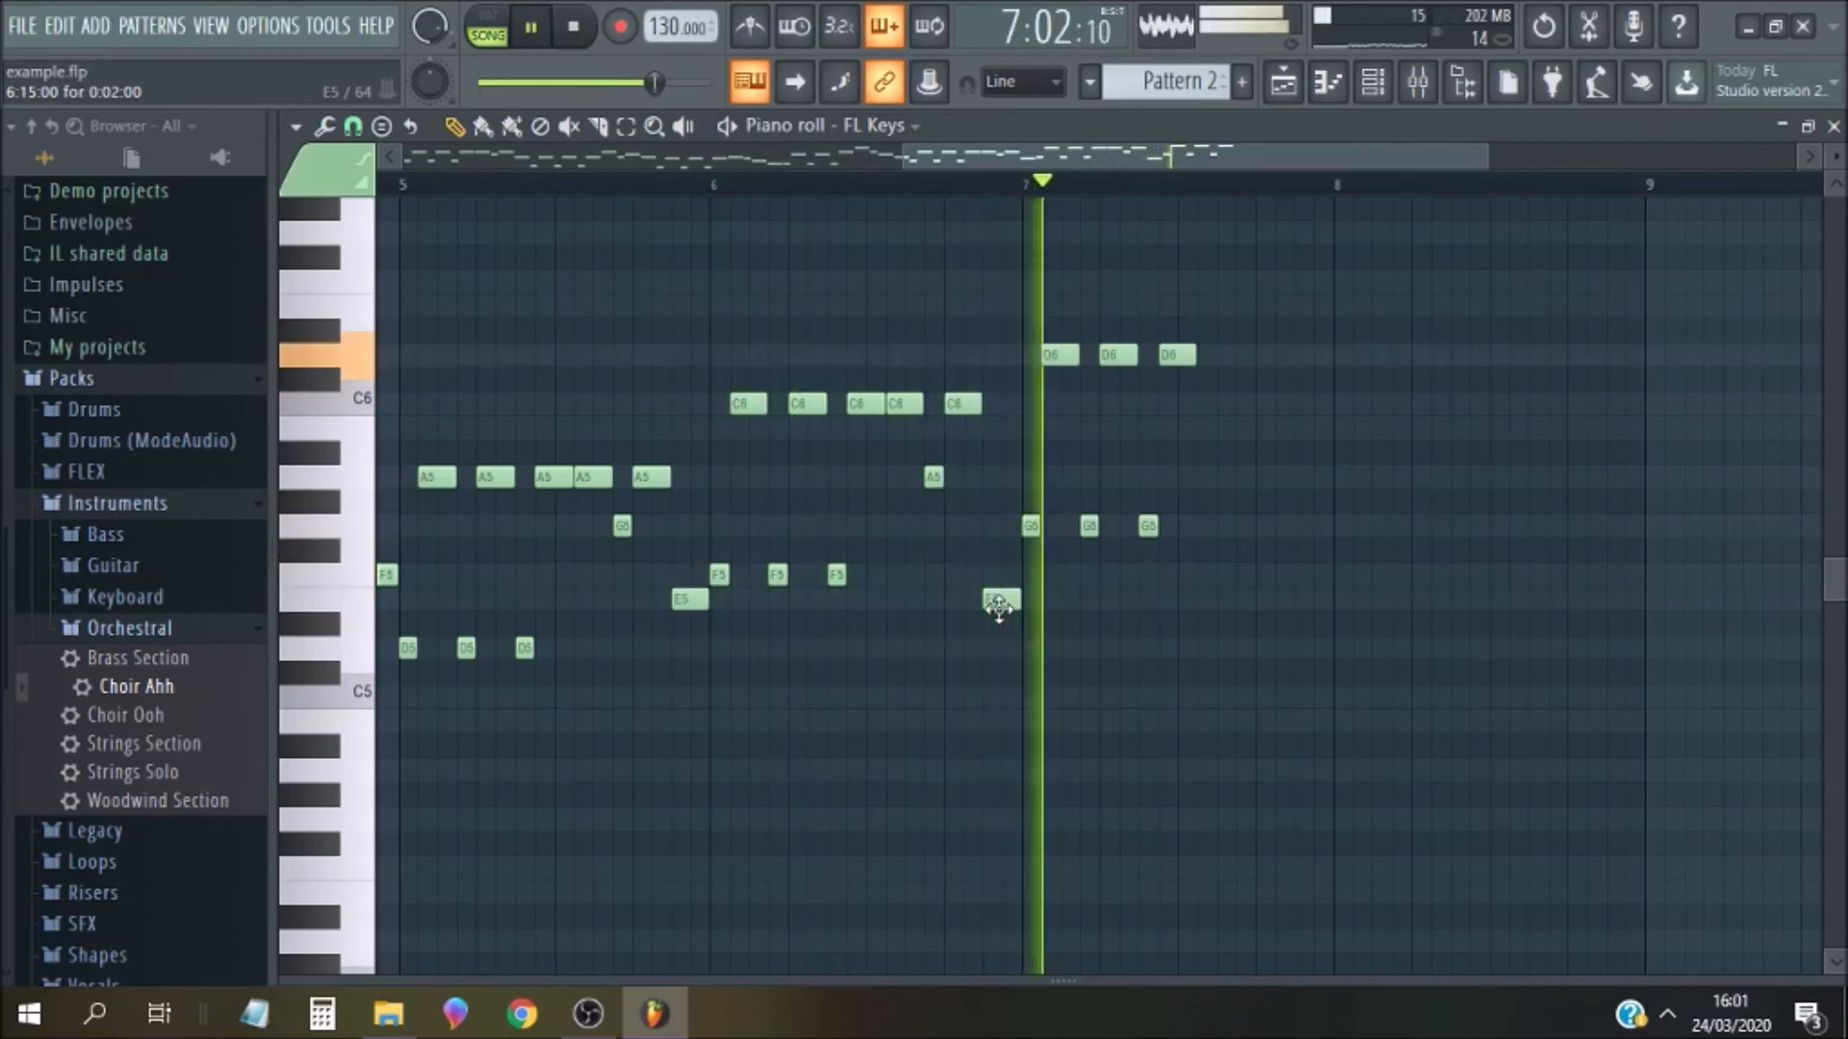
key(space)
key(space)
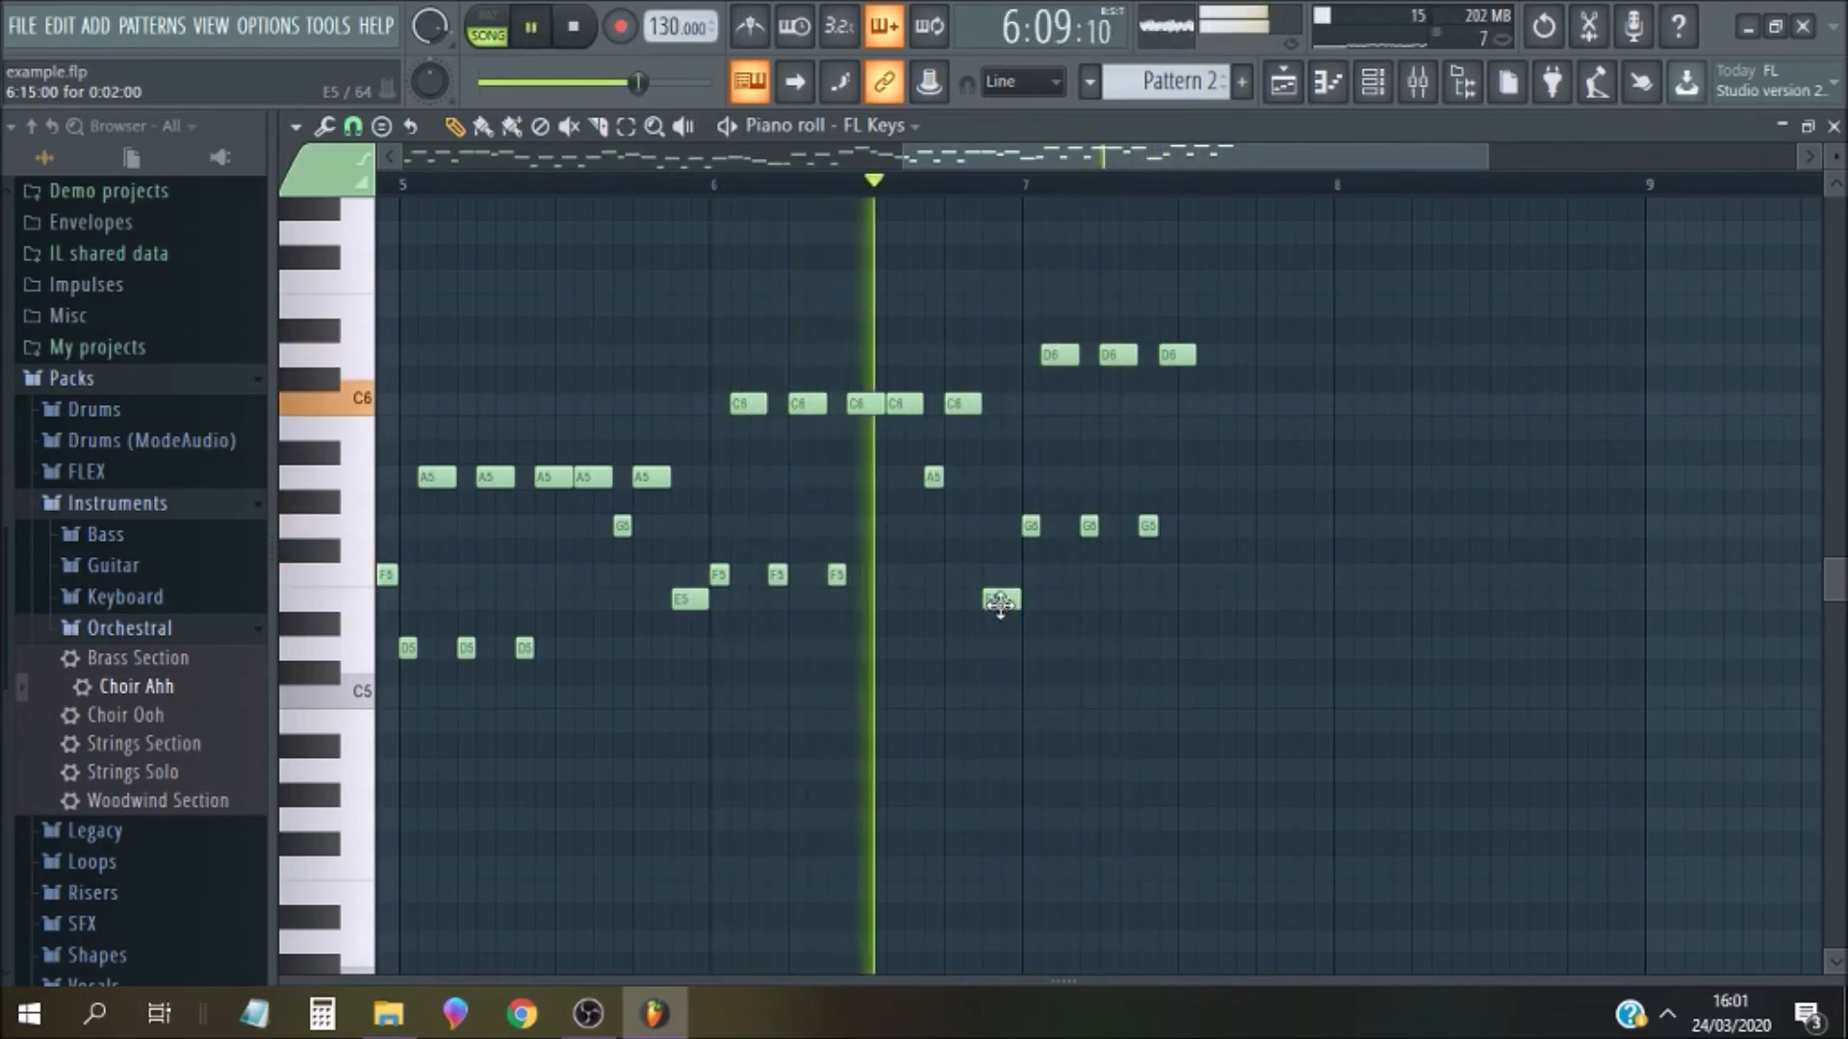
key(space)
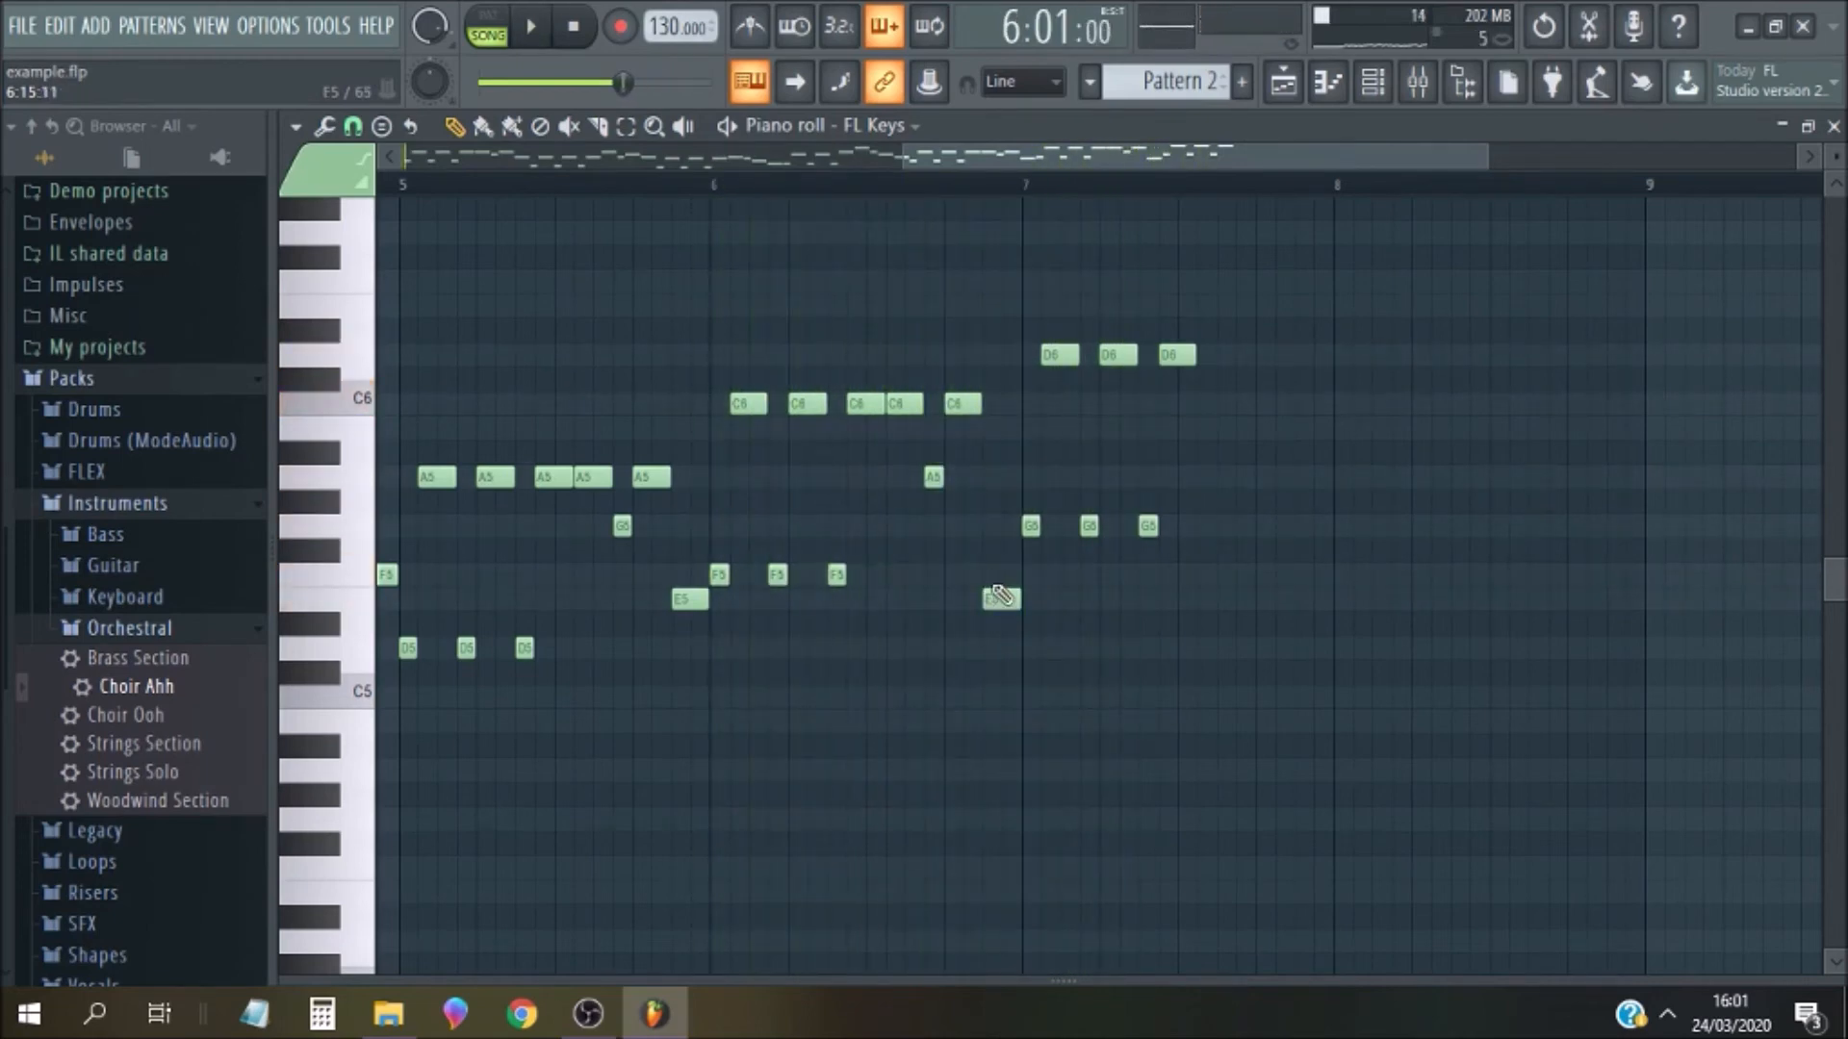
Raise the last note of bar 6 to A5 and play back from bar 6
drag(999, 597, 994, 478)
key(space)
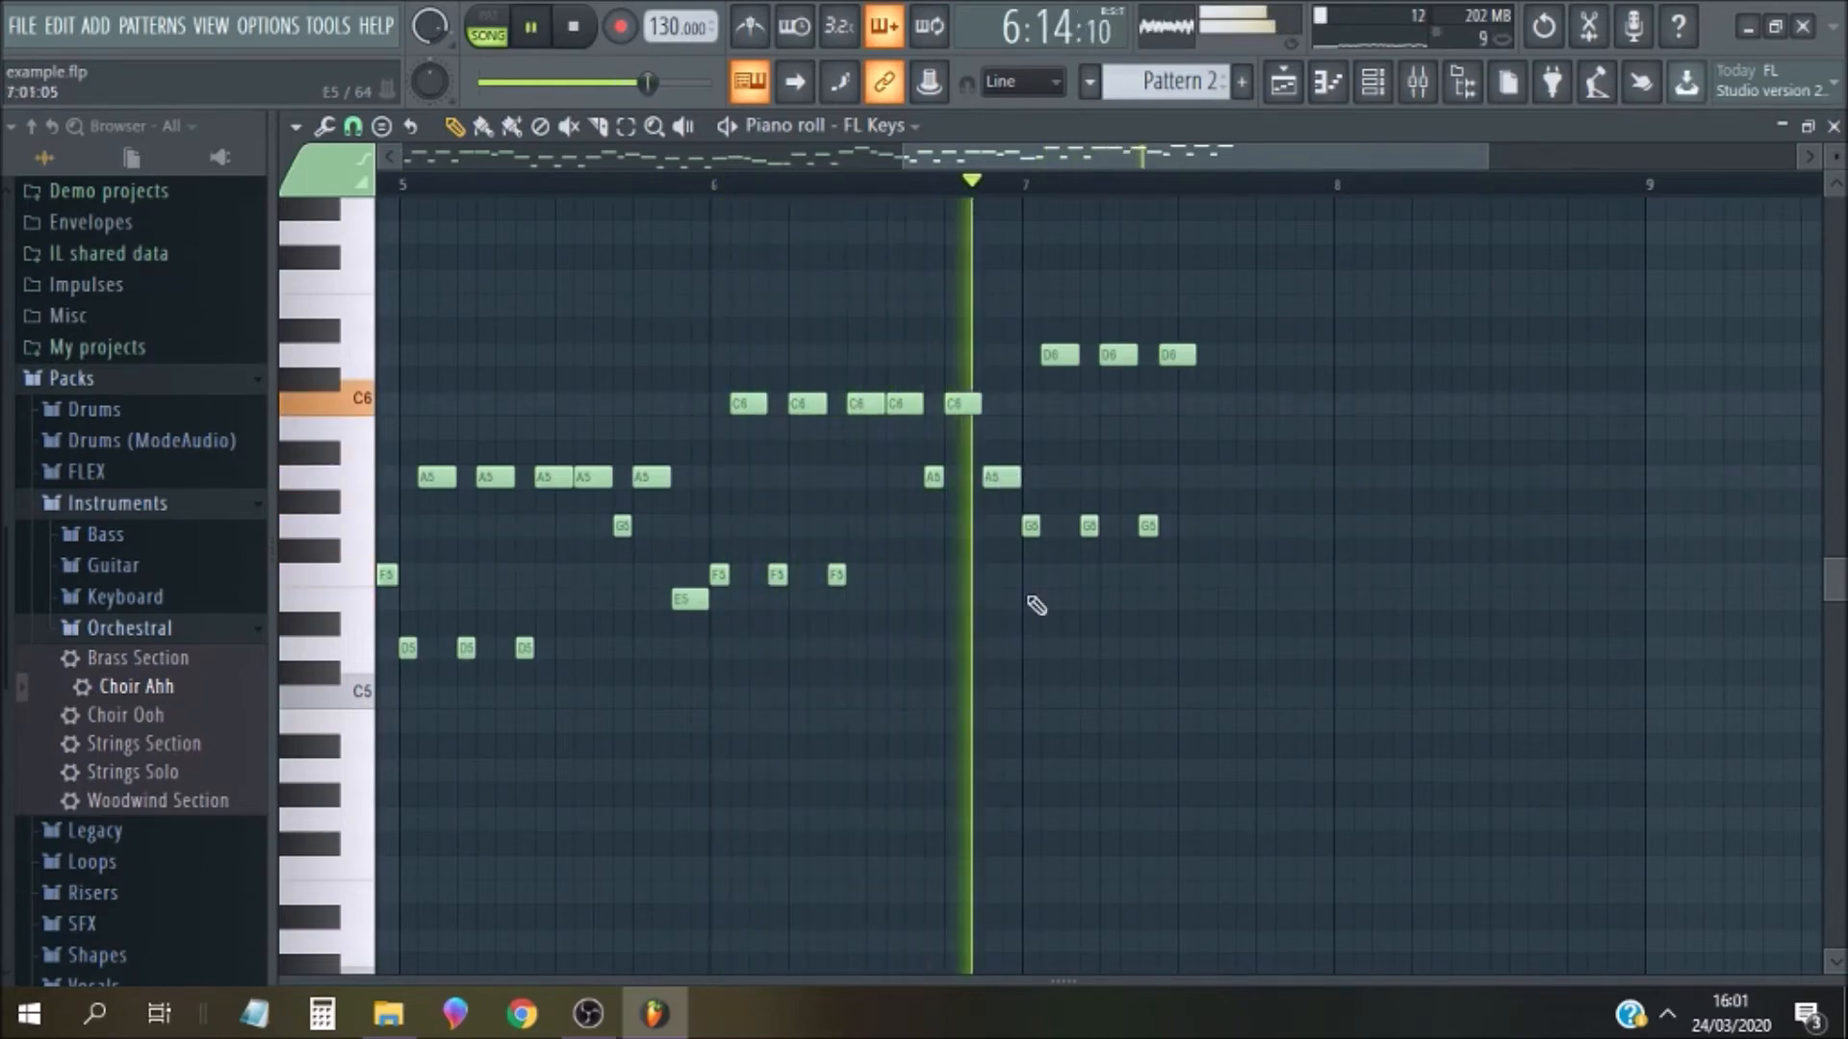
key(space)
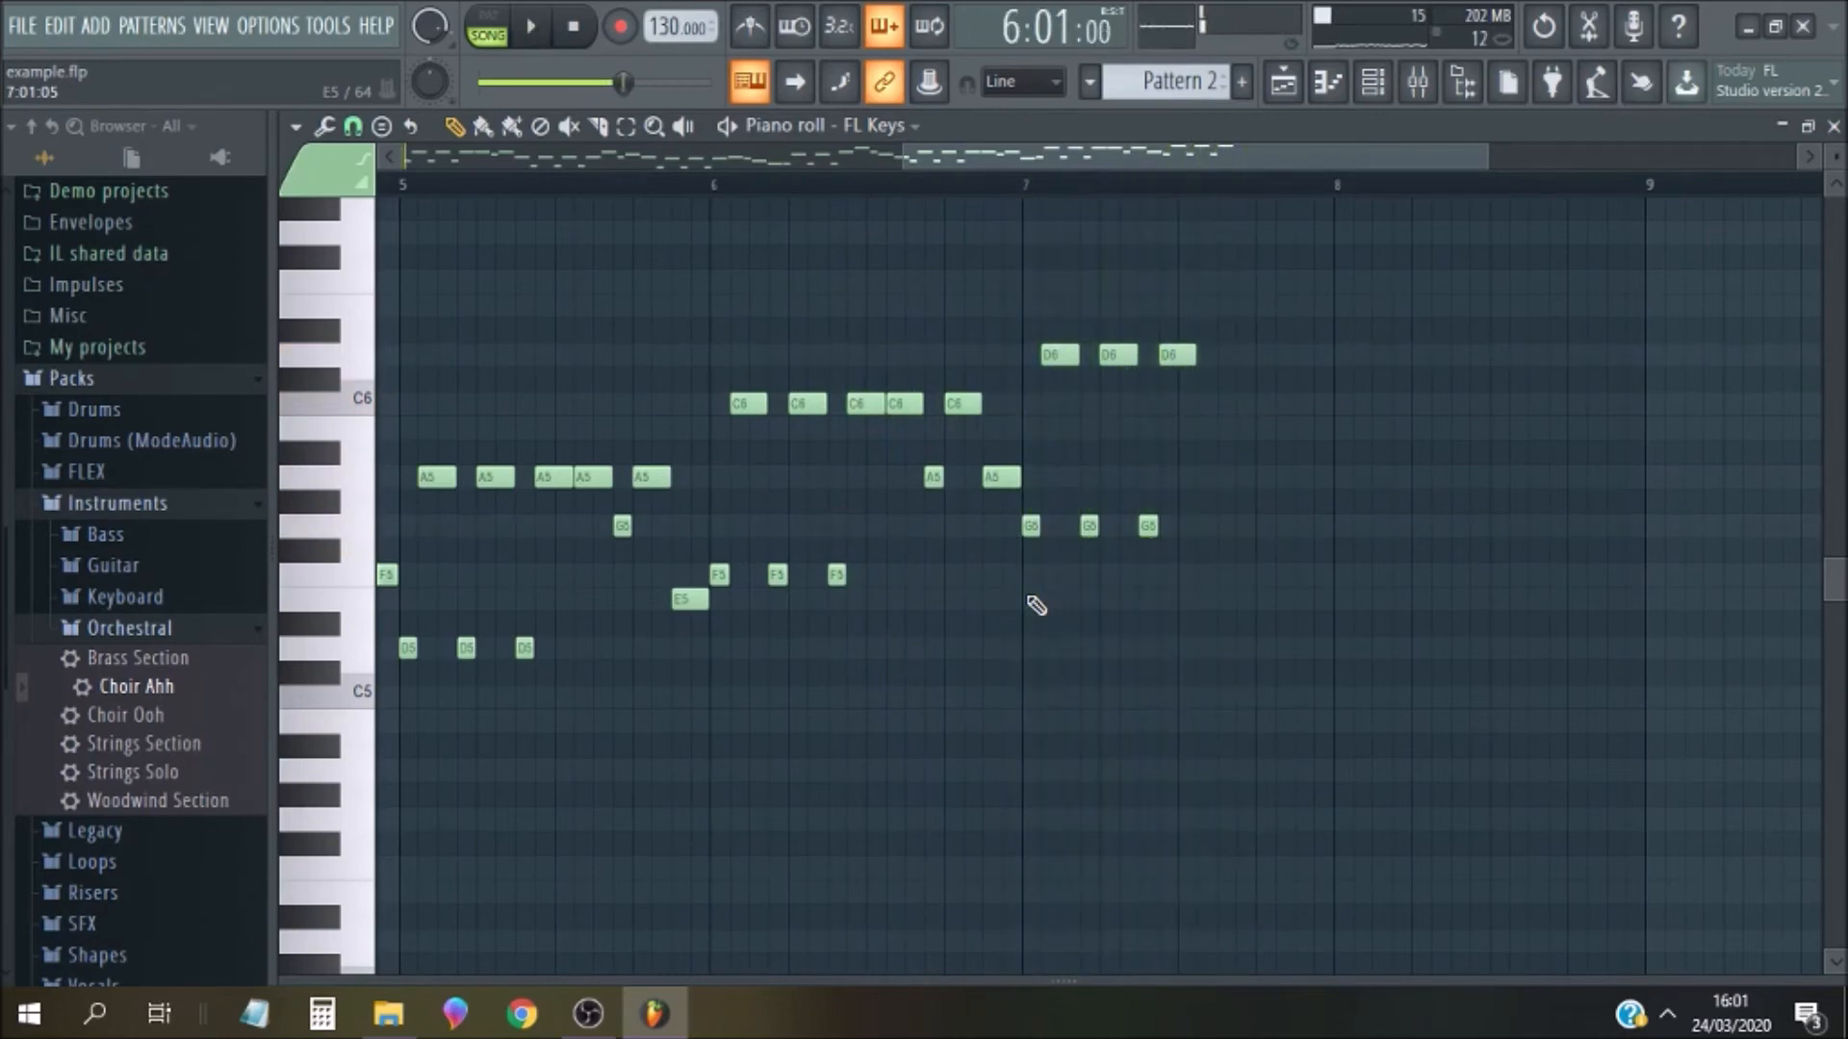
Try the one-step A5 in bar 6 at A#5 with playback, and return it to A5
drag(935, 475, 930, 448)
key(space)
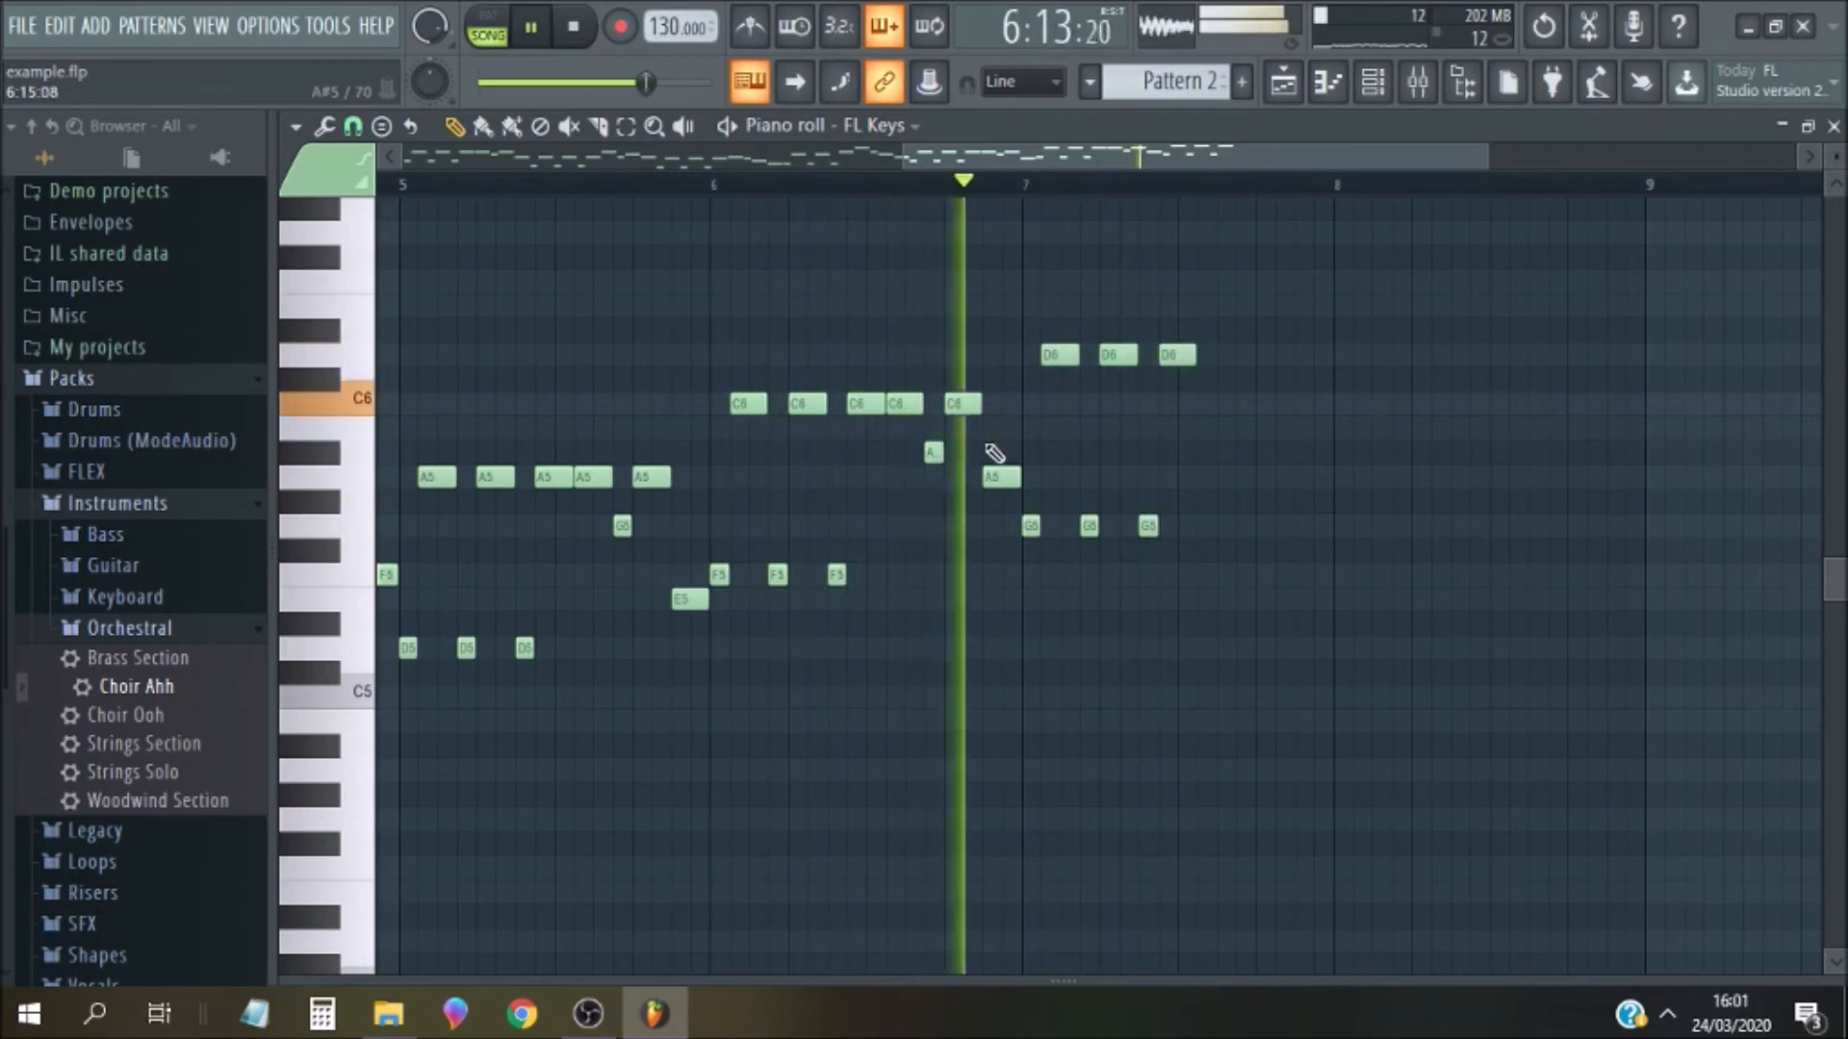
key(space)
key(space)
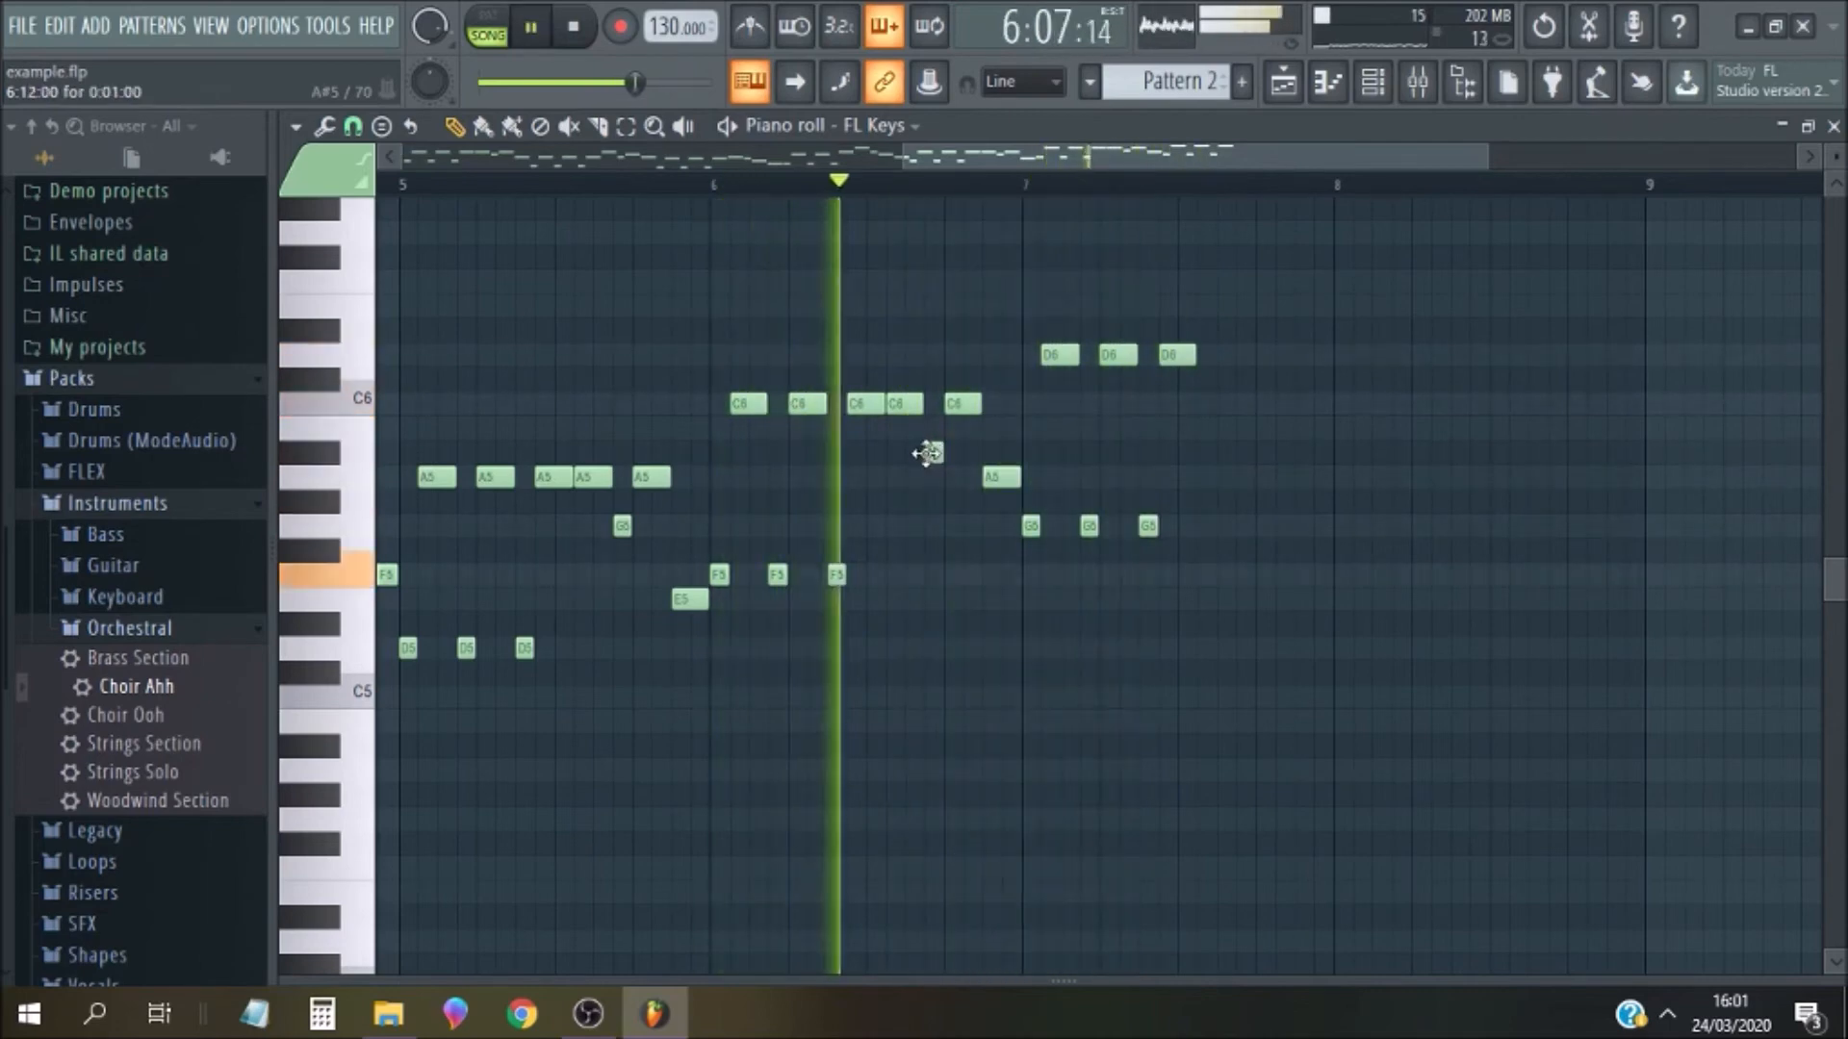
drag(930, 455, 932, 476)
key(space)
key(space)
Try the two-step last note of bar 6 at A#5 while playing back, and return it to A5
drag(990, 471, 994, 444)
click(894, 184)
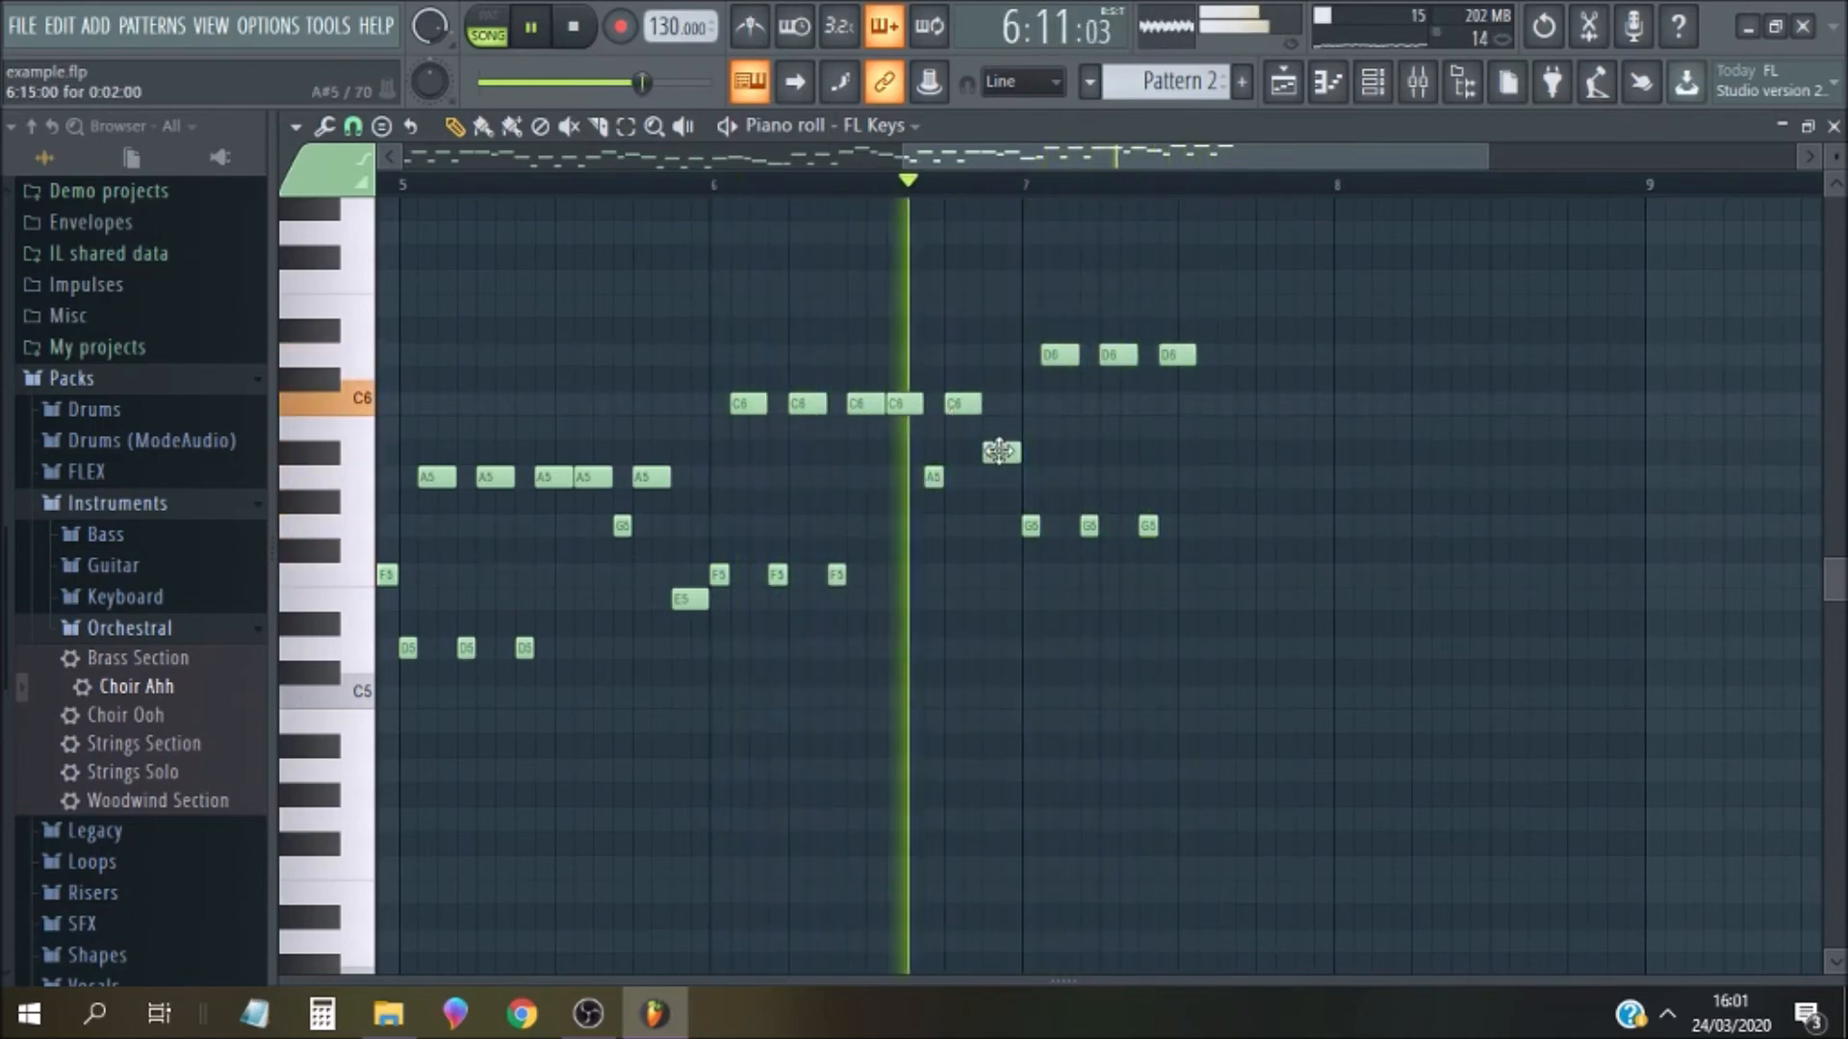
mouse_move(987, 443)
mouse_down()
mouse_move(991, 489)
mouse_move(998, 470)
mouse_up()
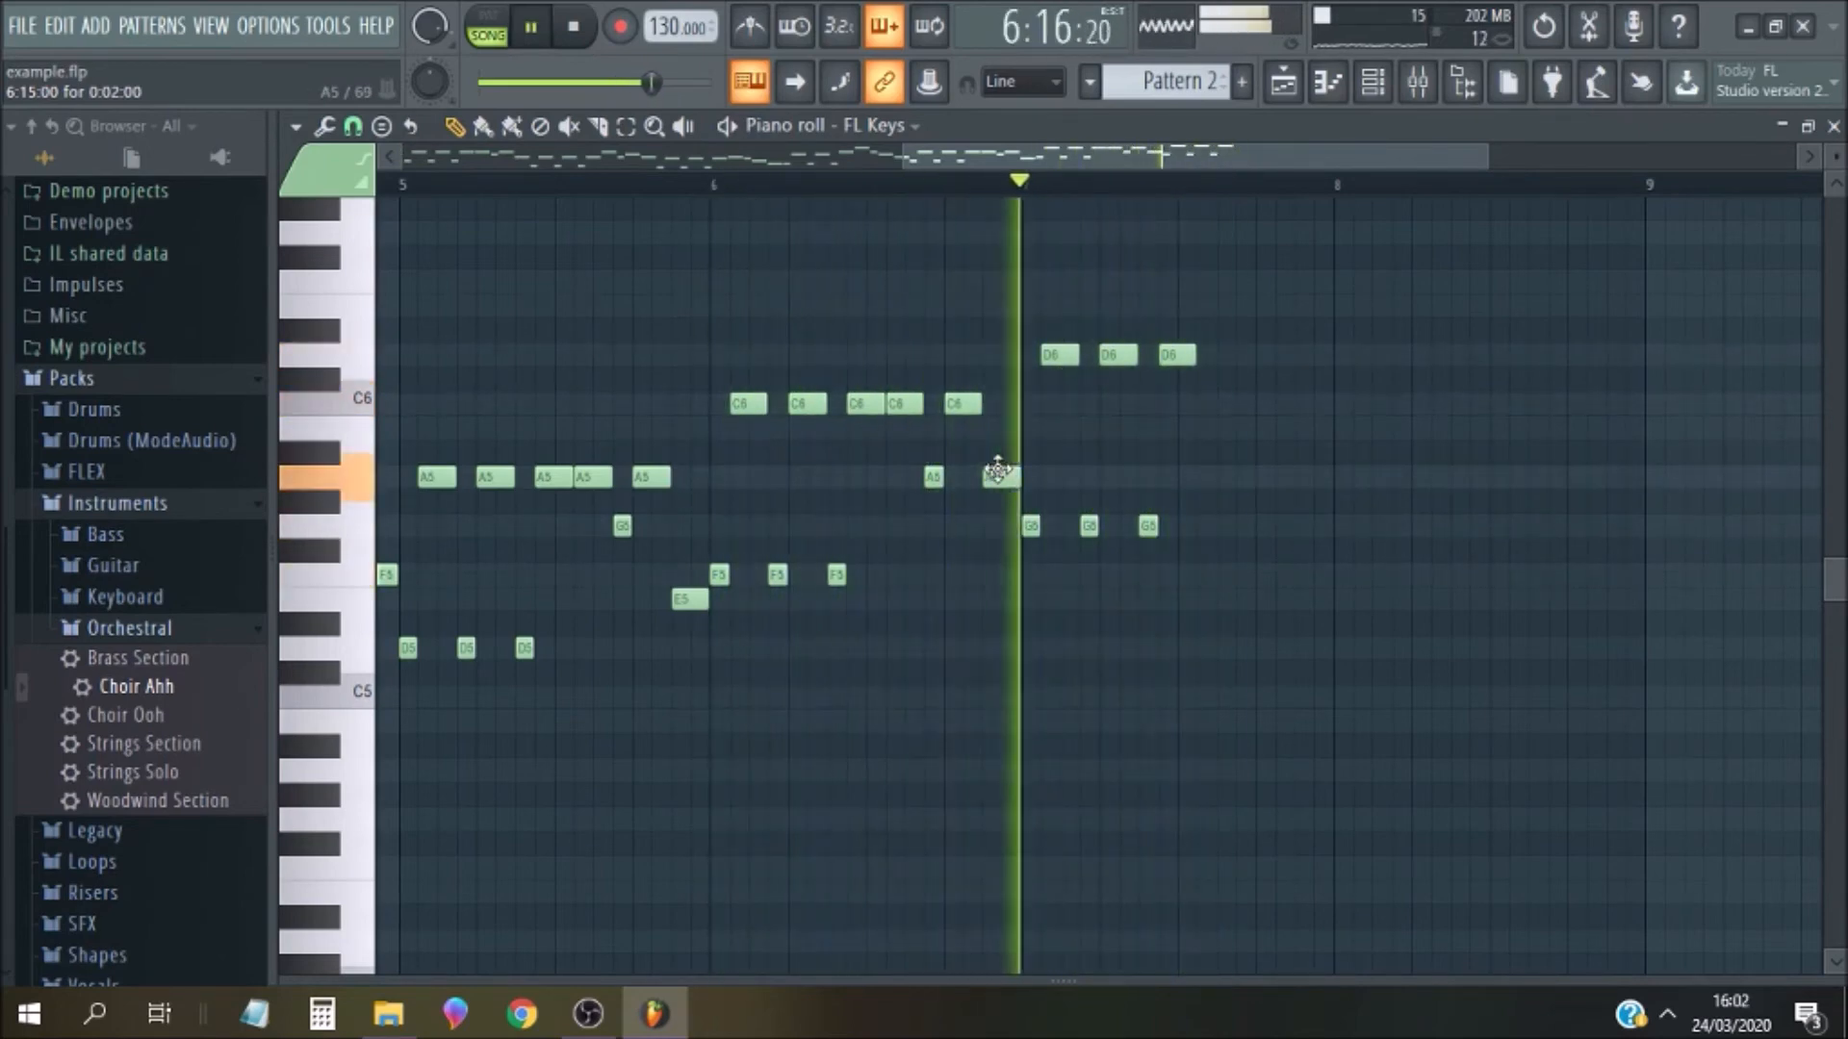
key(space)
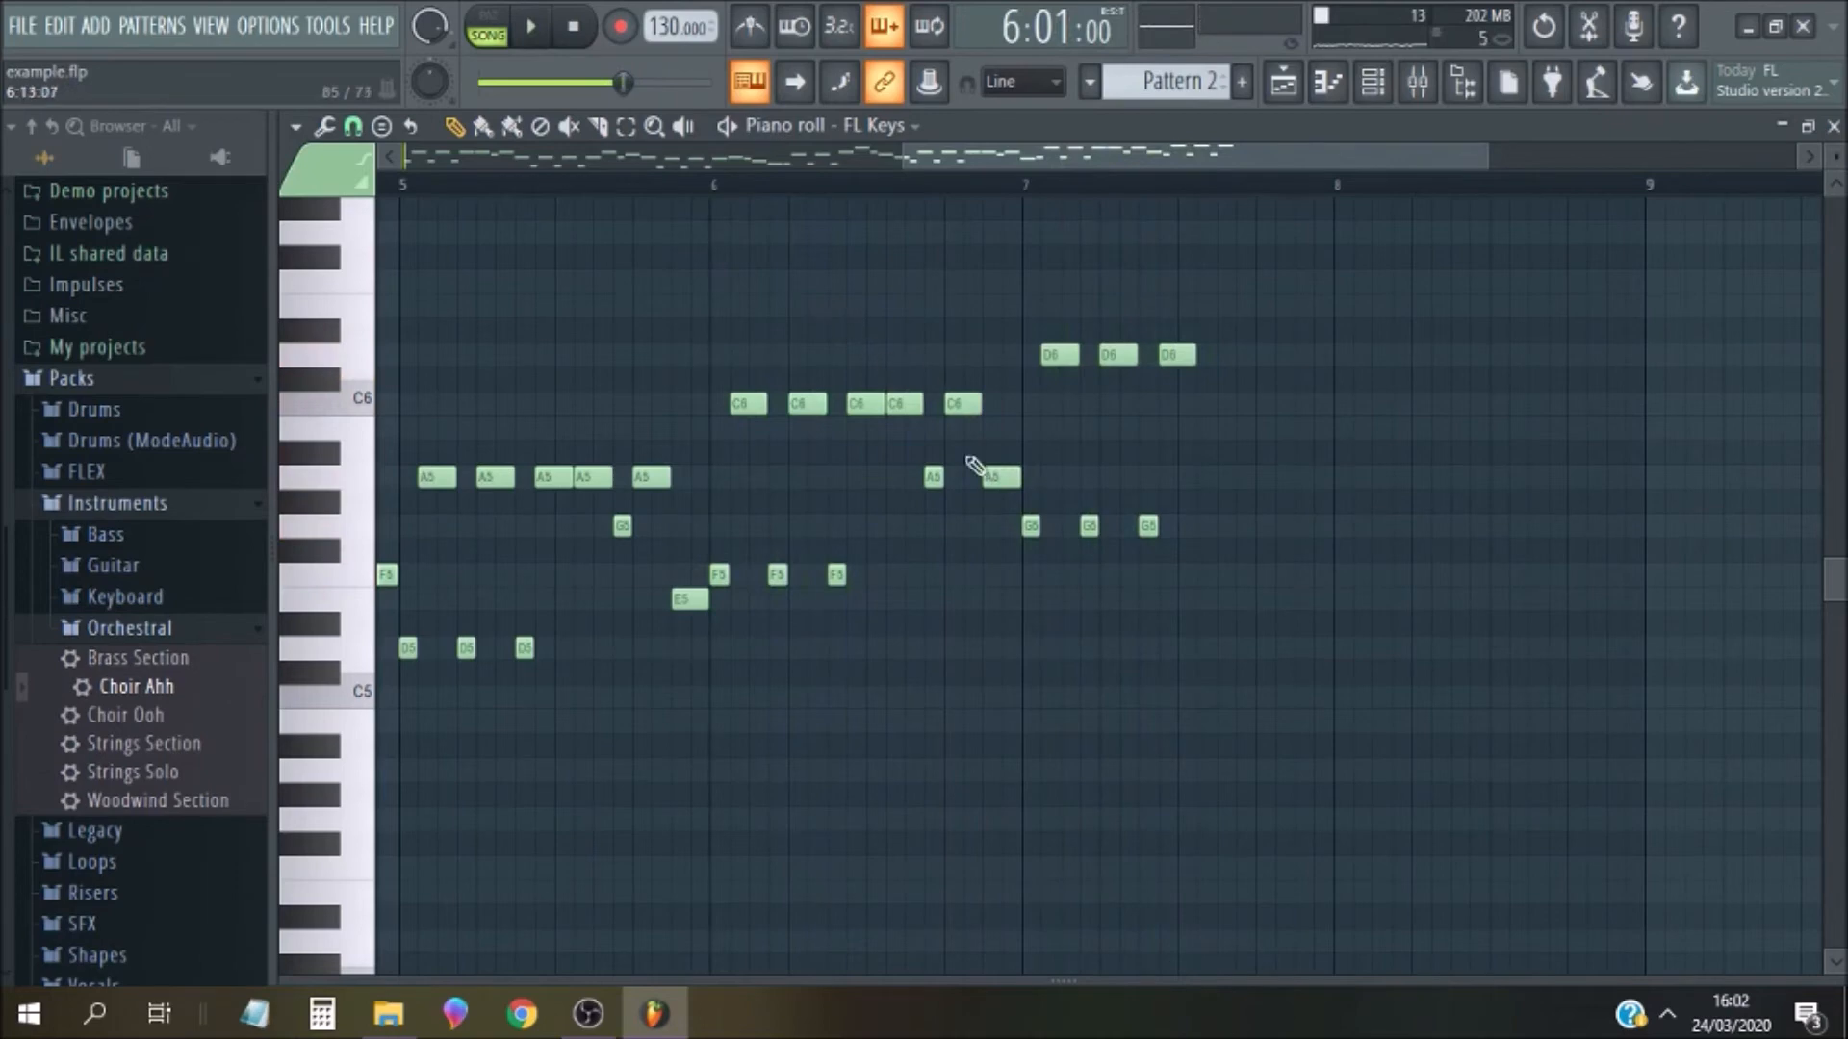
click(1668, 1015)
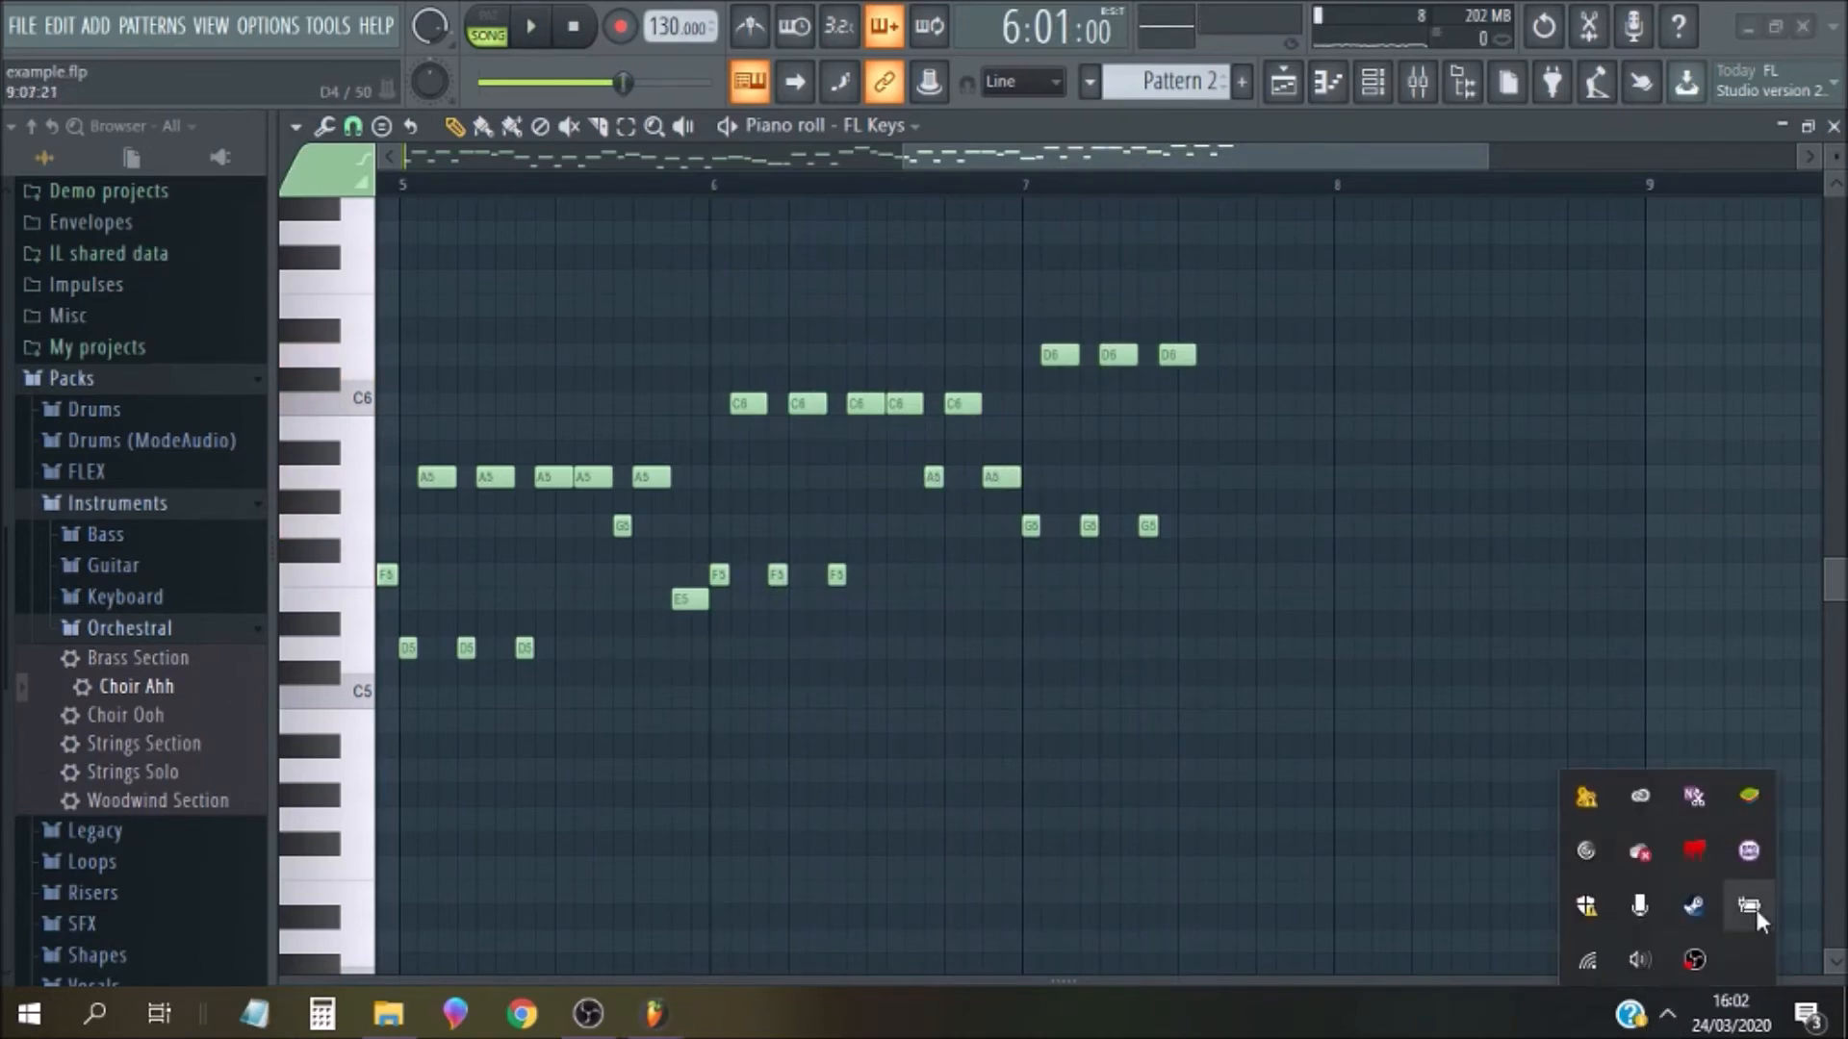
click(939, 657)
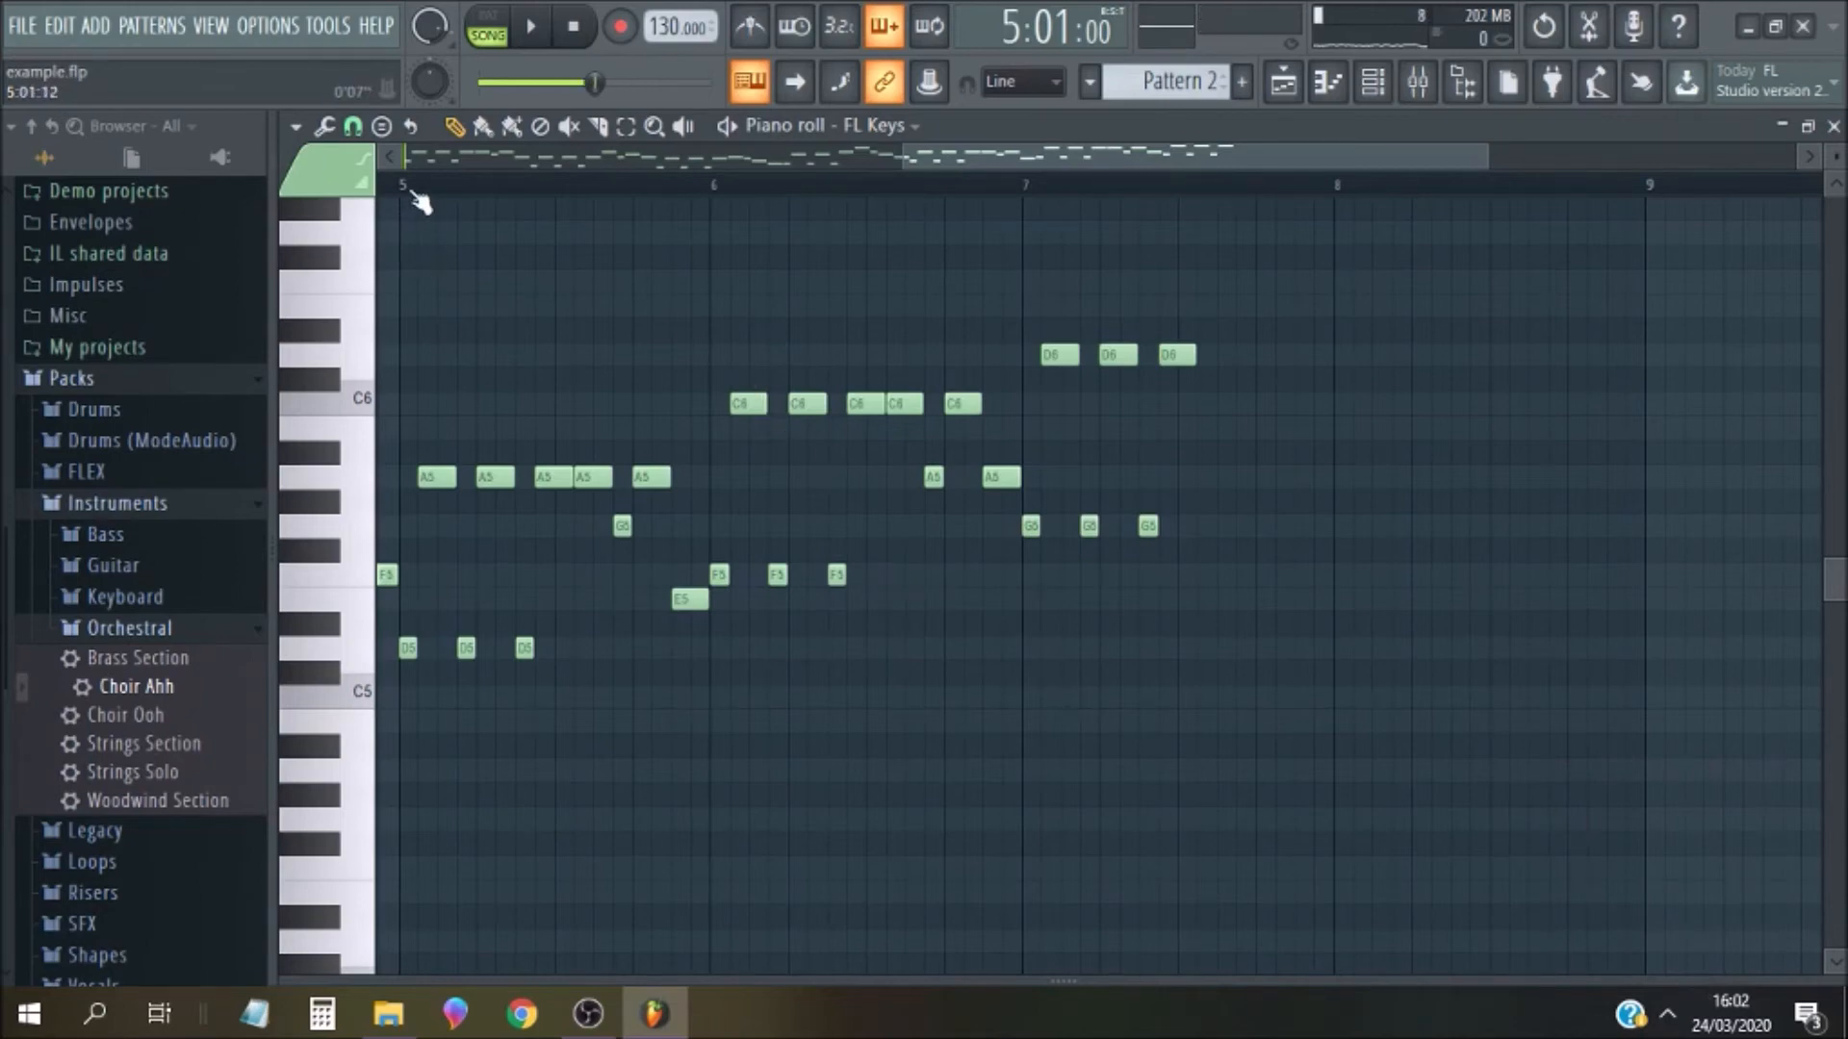
Play the melody back from bar 5 into bar 7
key(space)
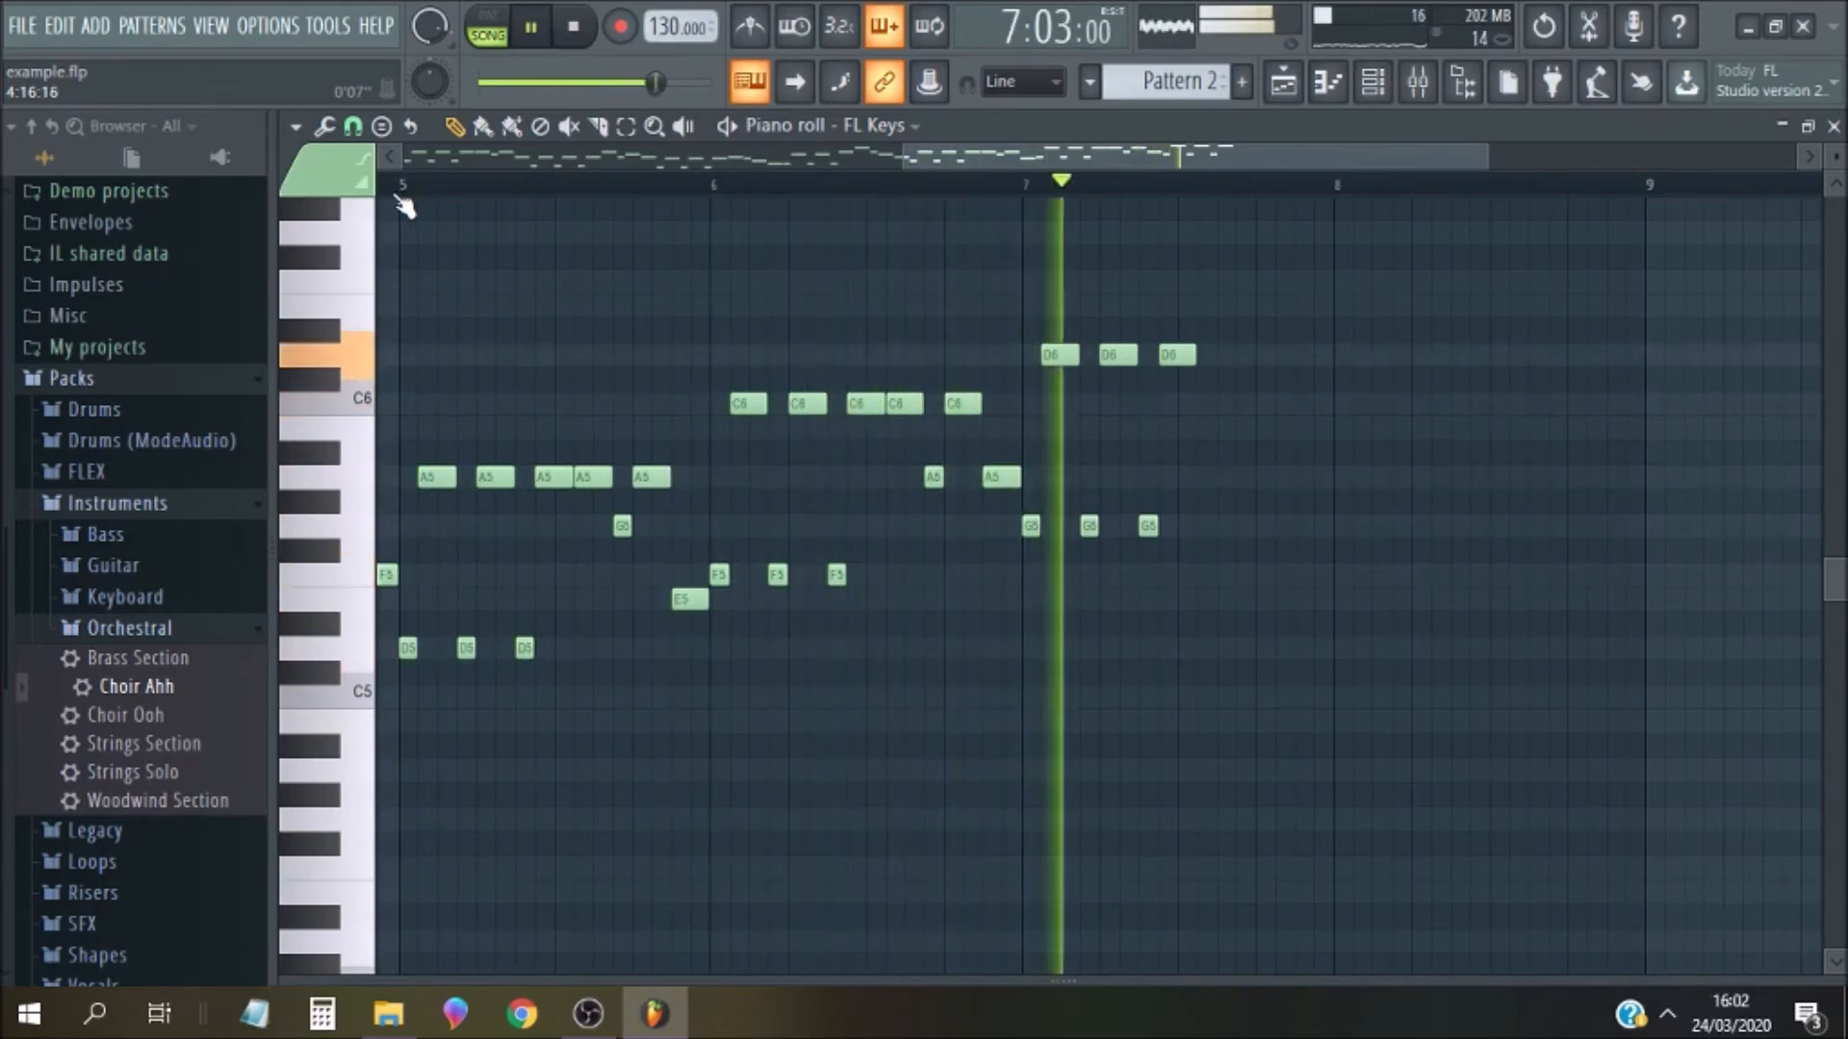
key(space)
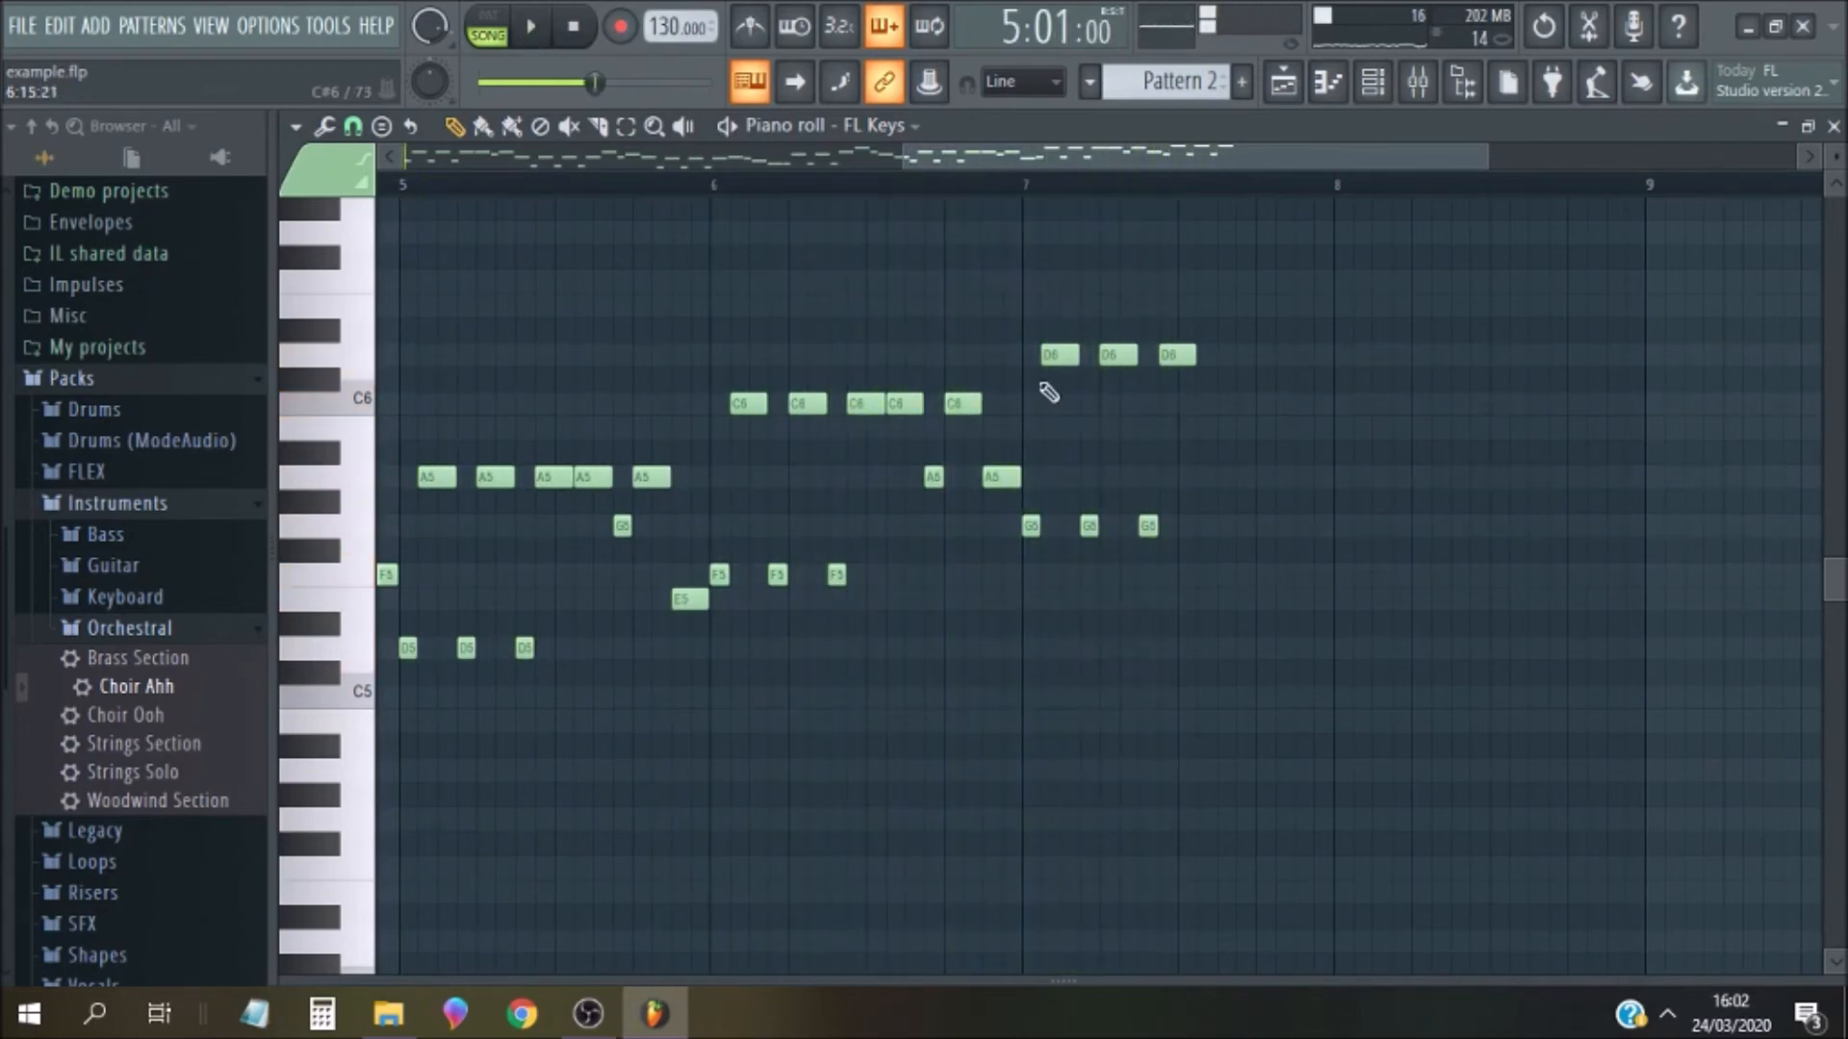
Complete bar 7 with a two-step D6, one-step C6, two-step D6 and two-step A#5, and play it back from bar 7
click(1207, 355)
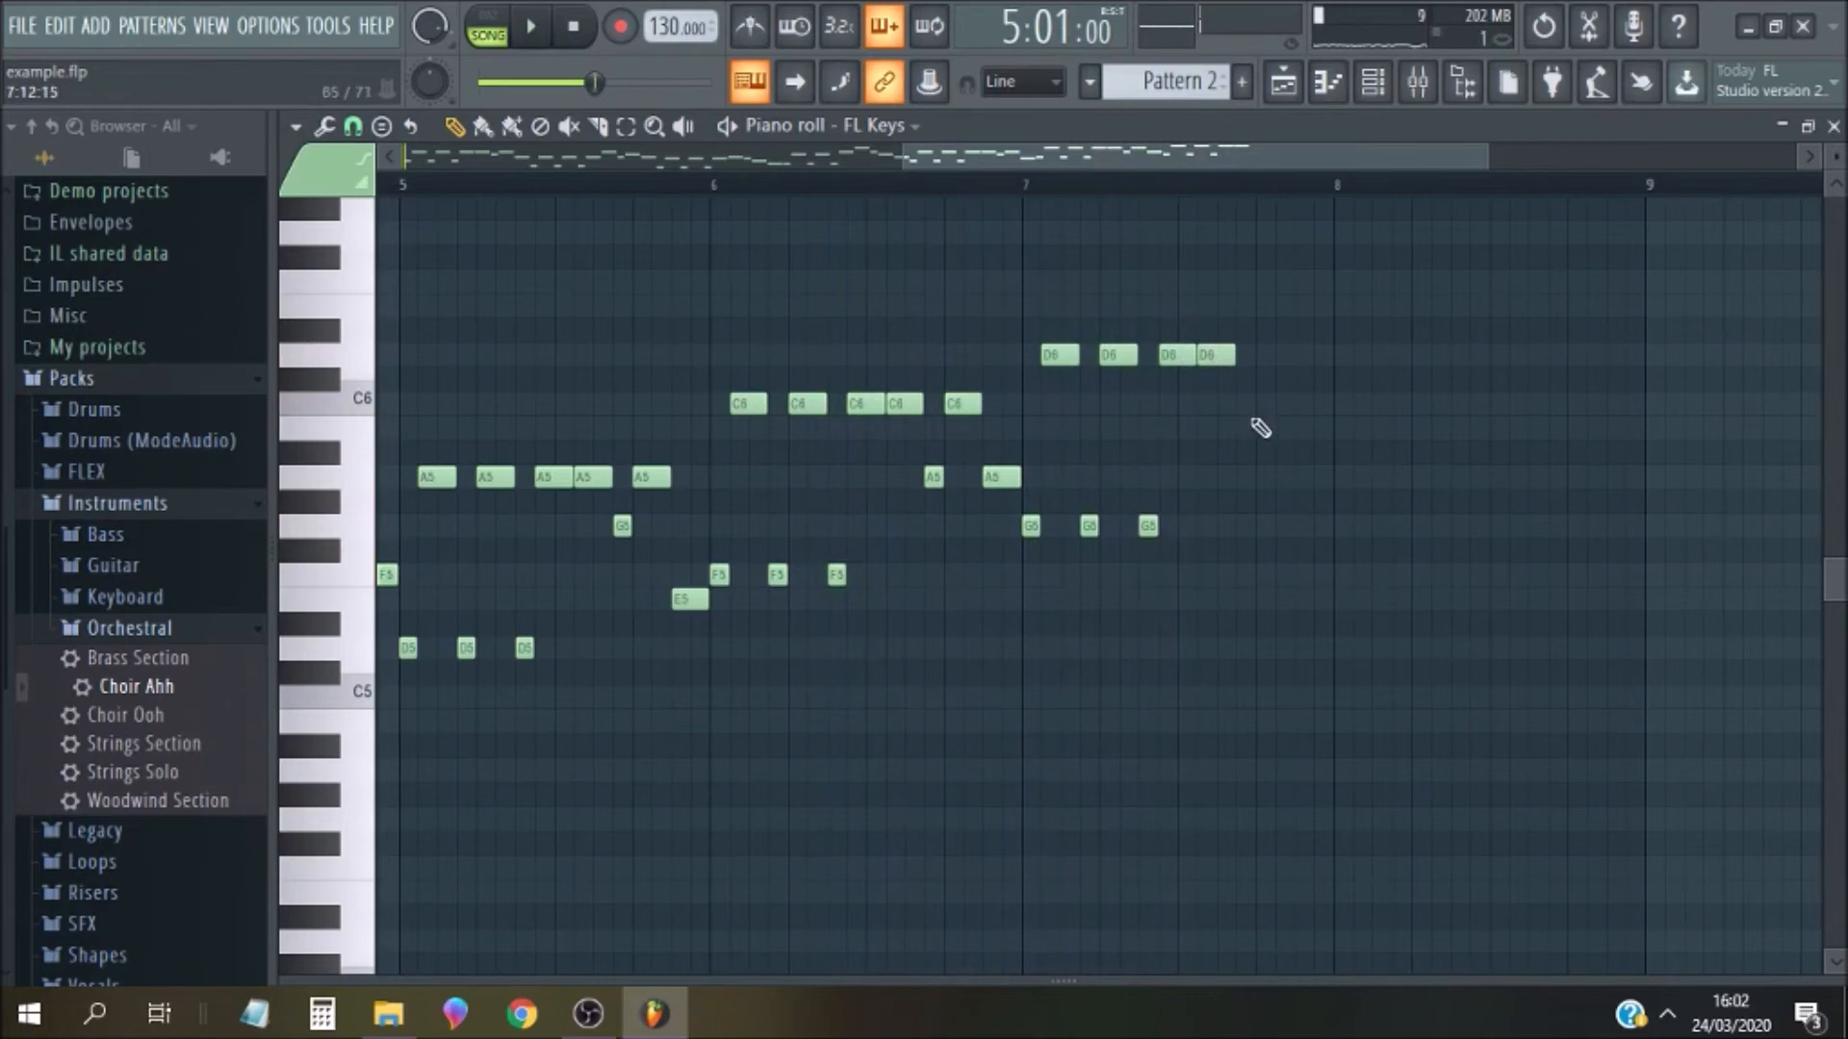
click(1249, 403)
click(1266, 354)
click(1305, 447)
click(1208, 190)
key(space)
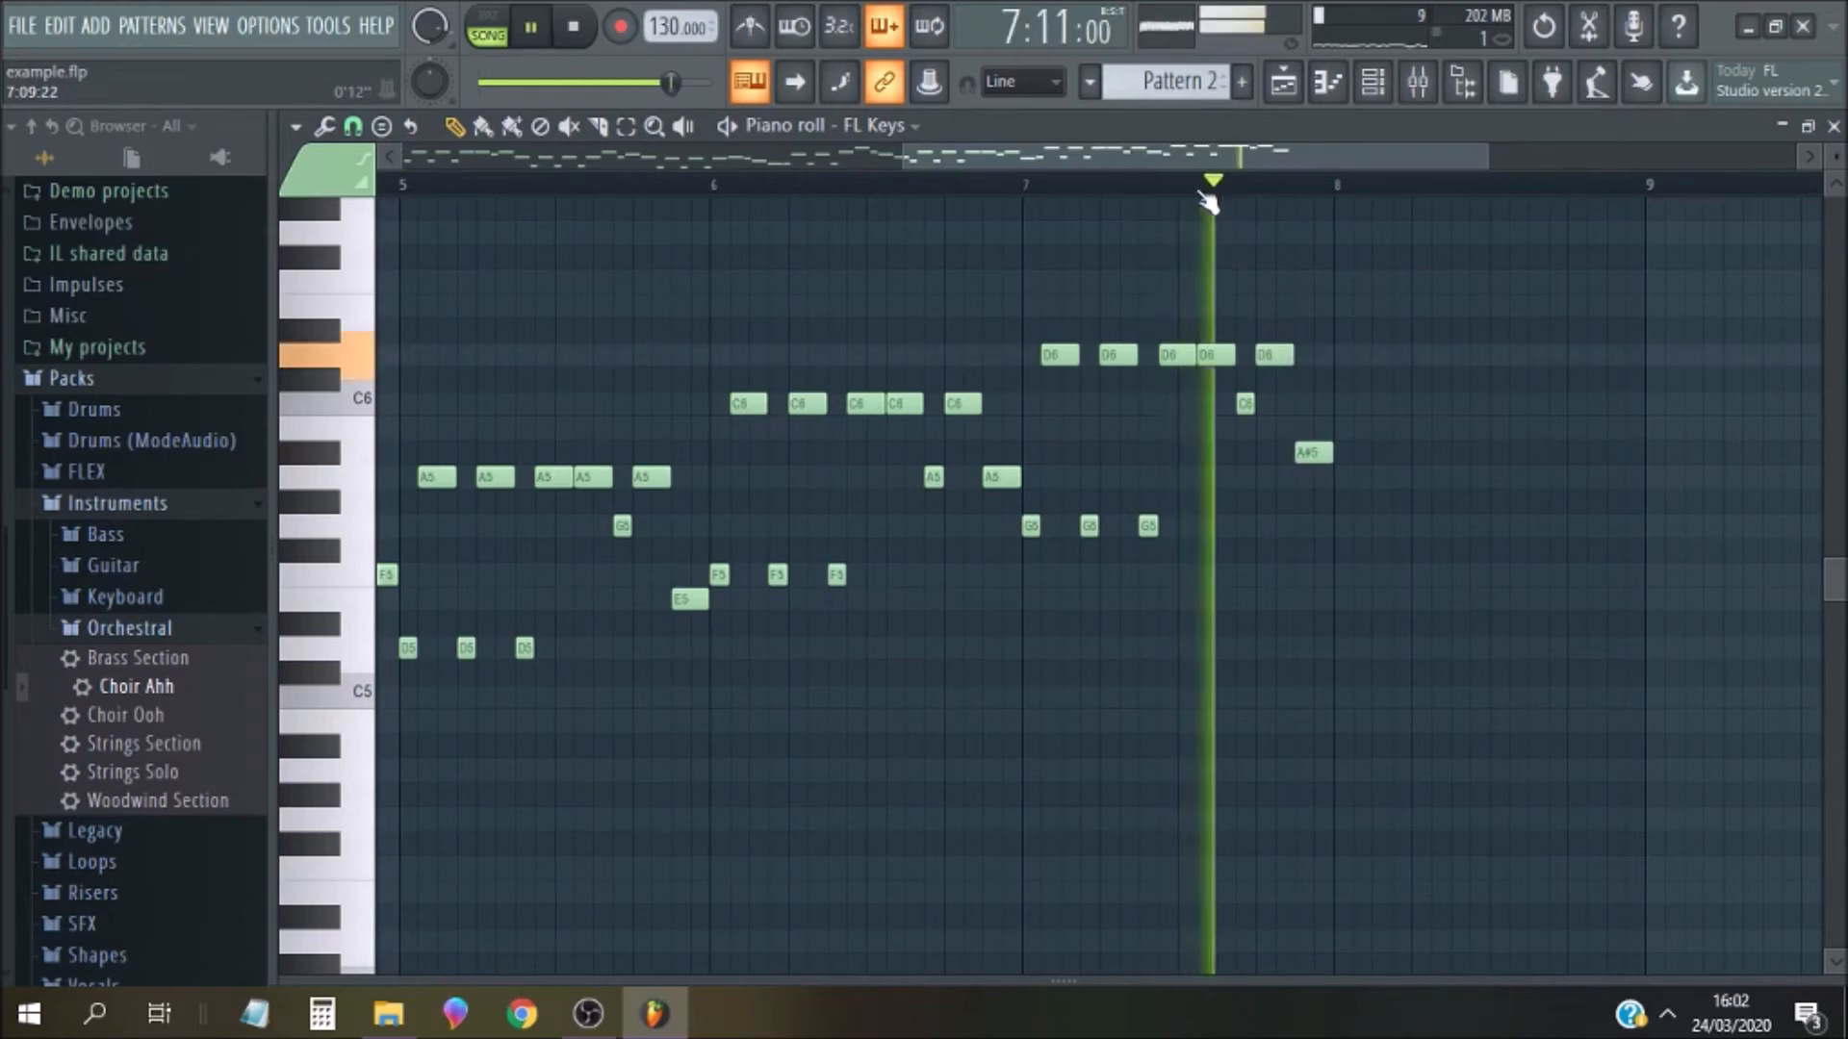
click(1049, 187)
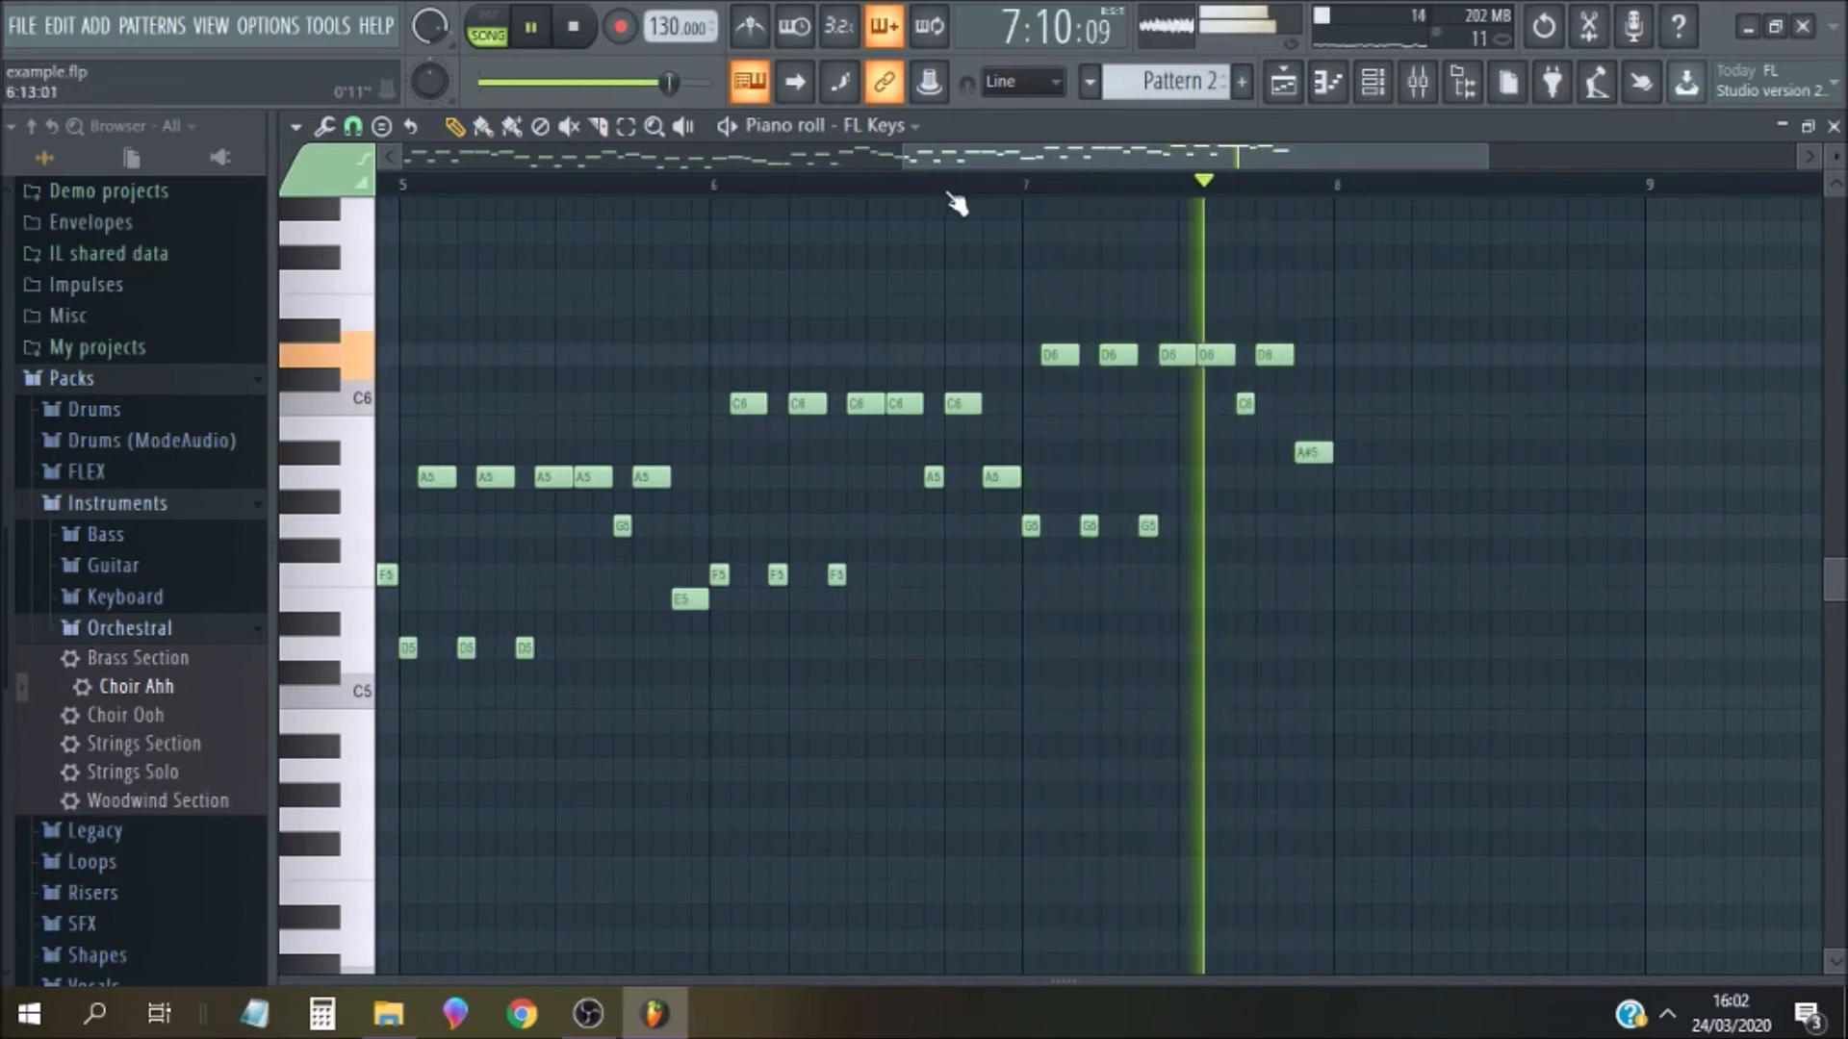
key(space)
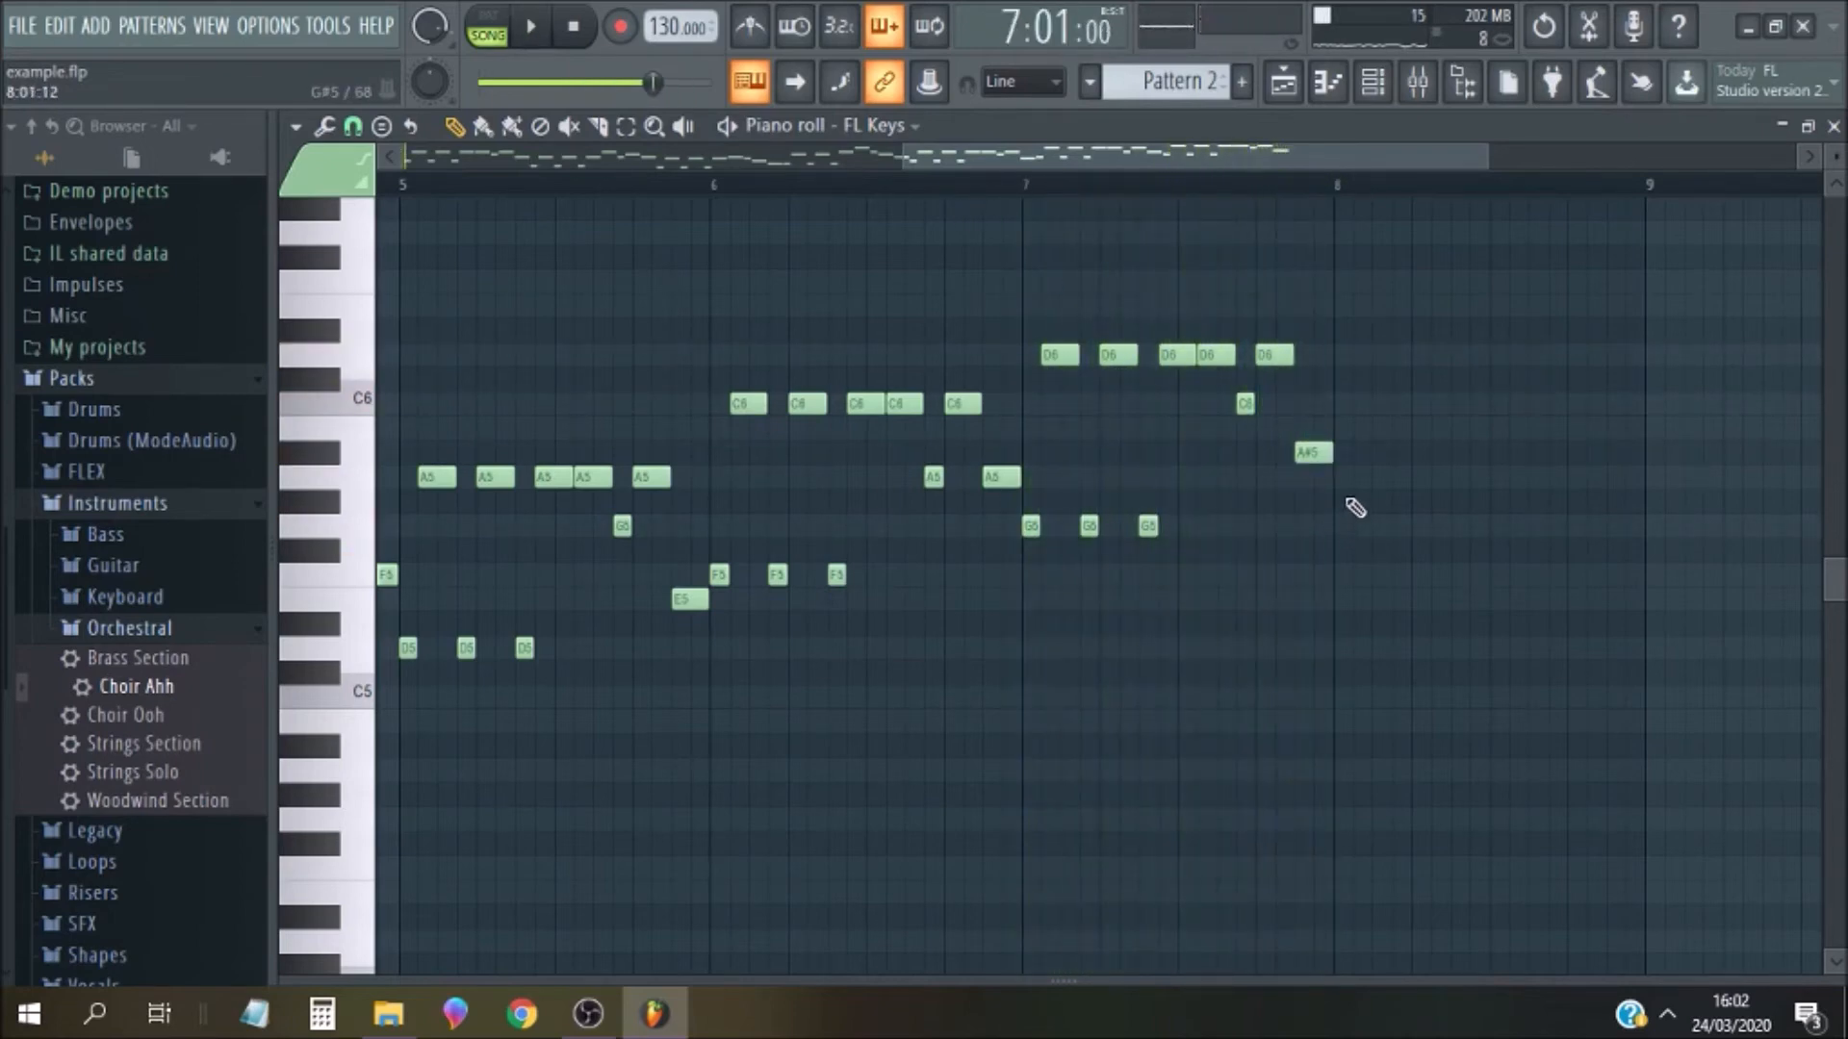
Start bar 8 with three alternating pairs of a one-step A5 and a two-step E6
click(1352, 476)
click(1356, 303)
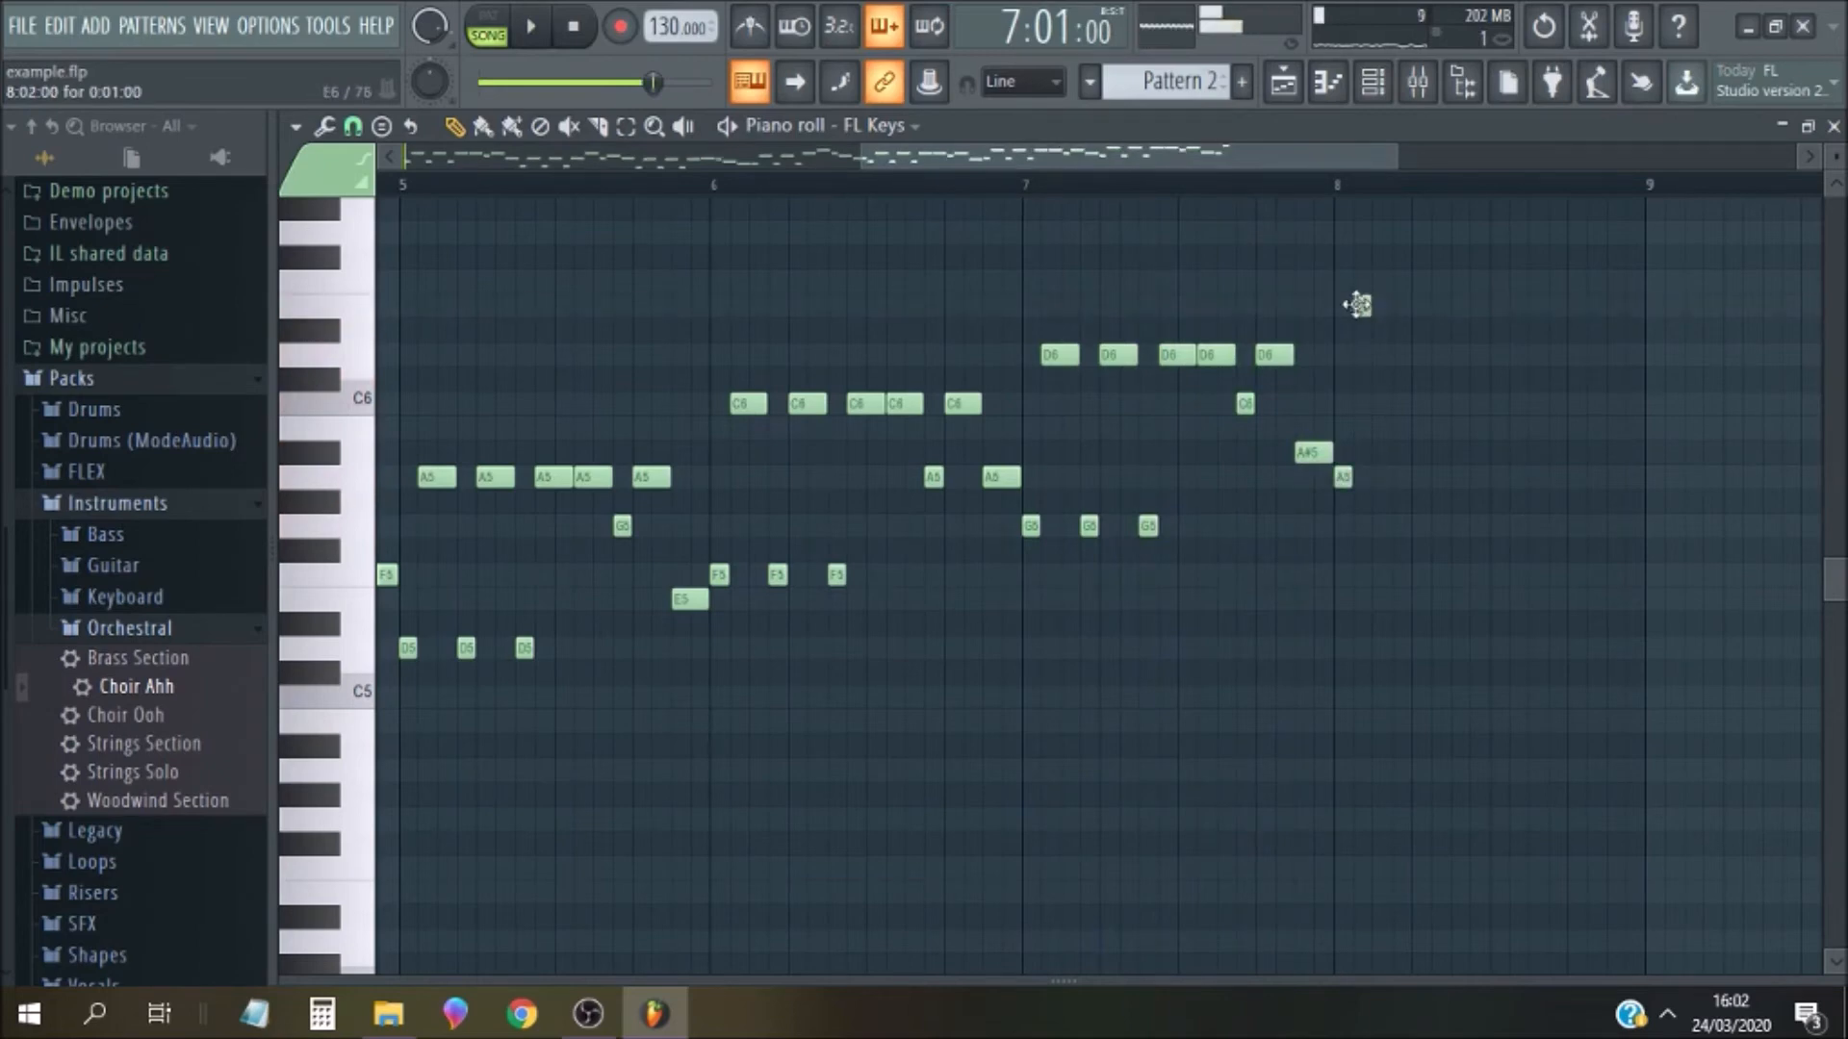
click(1411, 479)
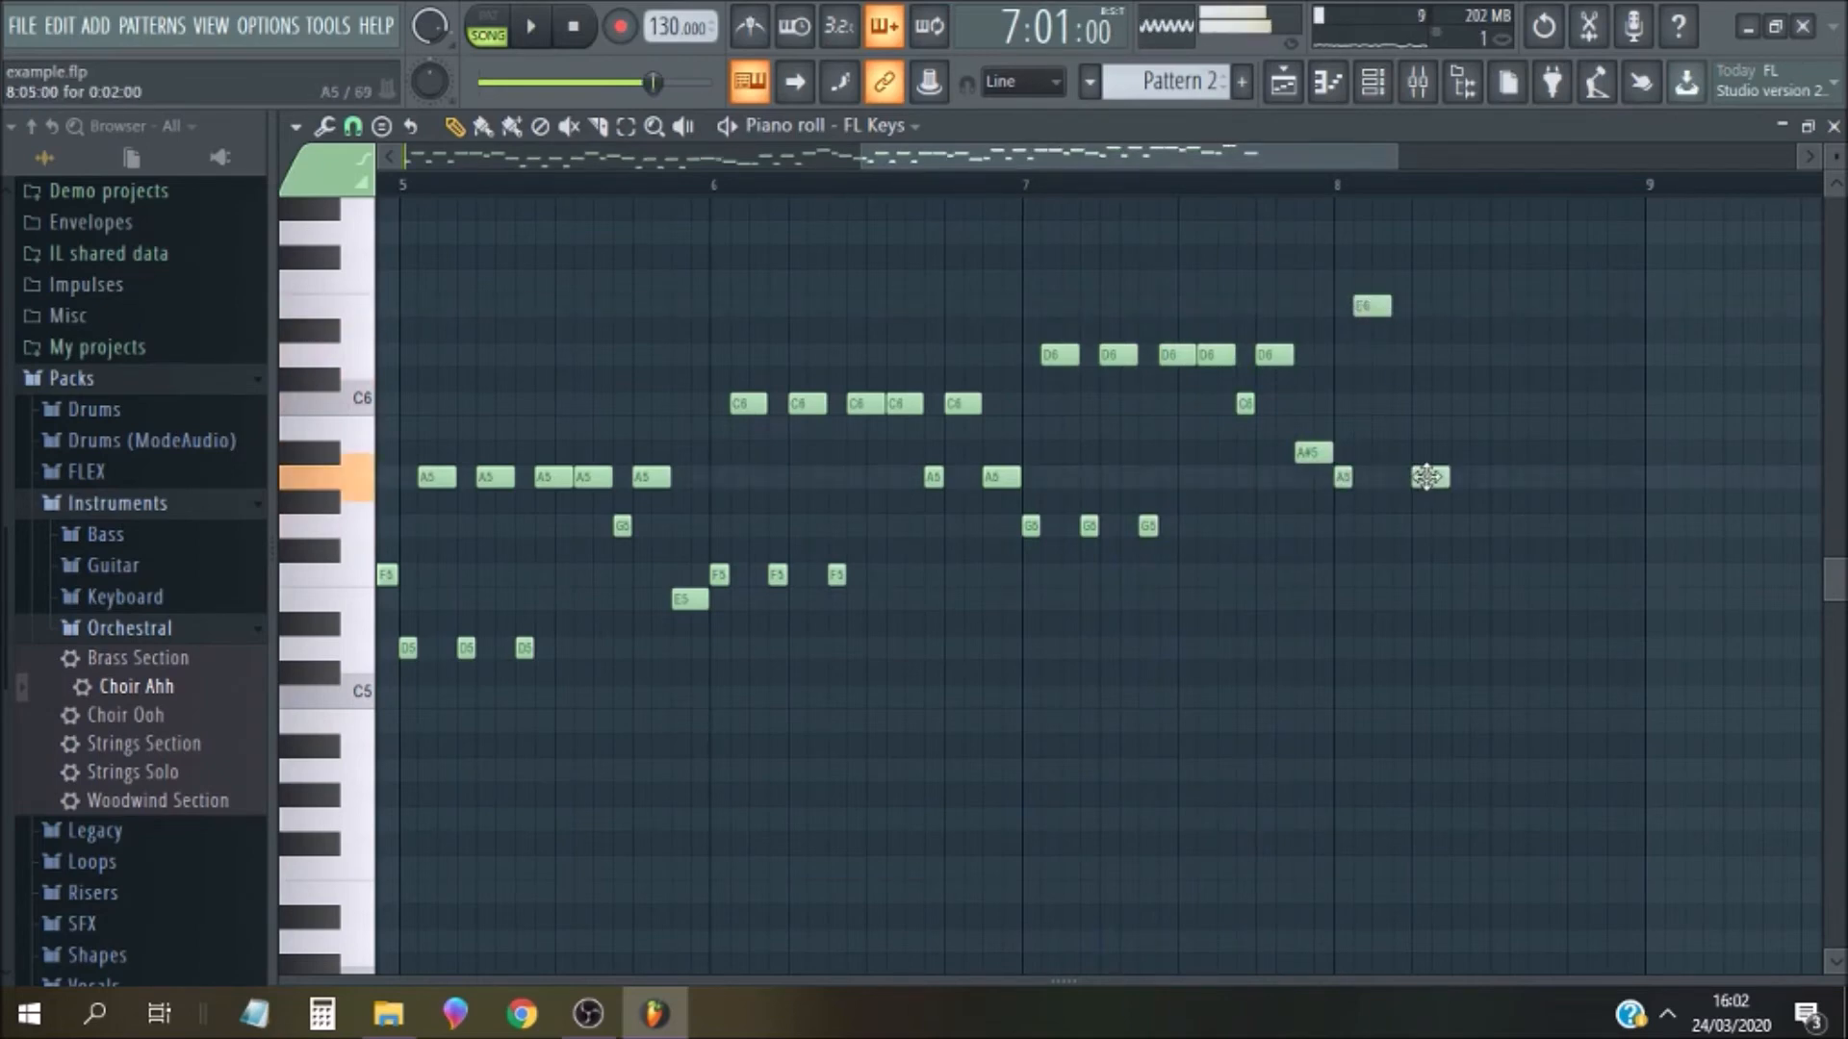
click(1418, 306)
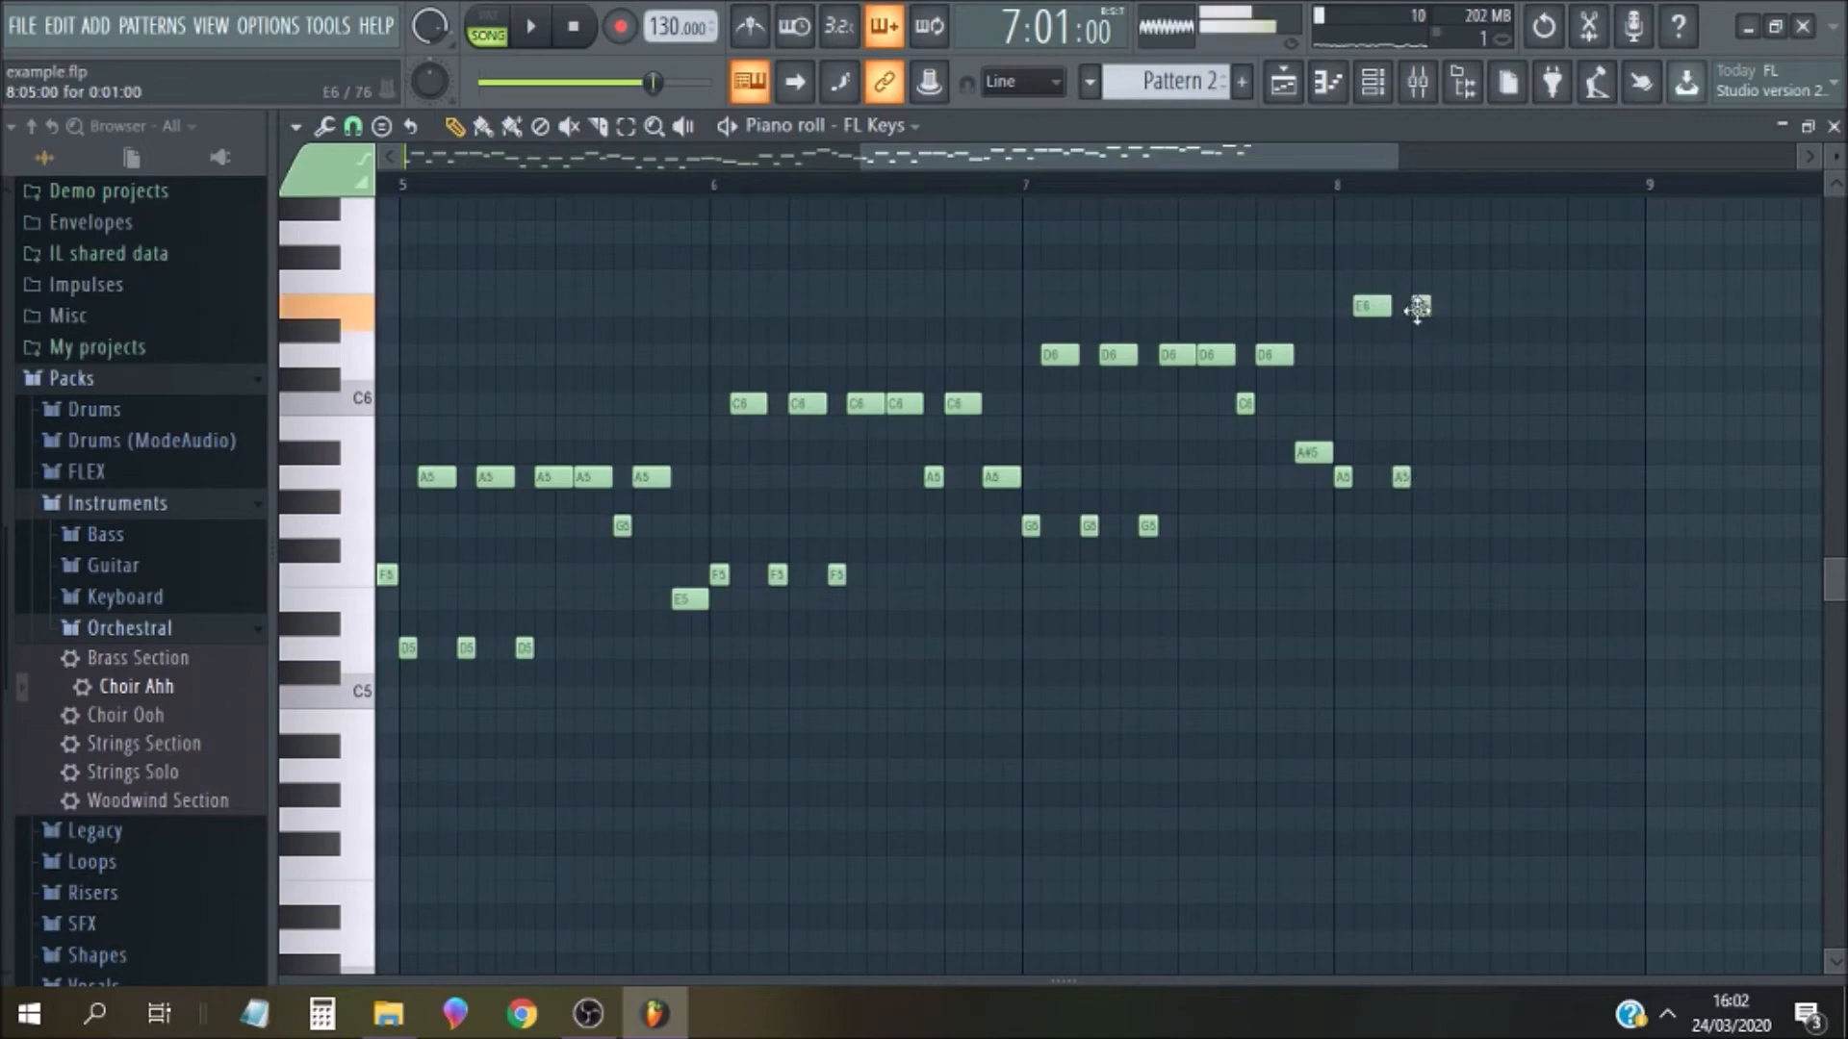
click(1458, 477)
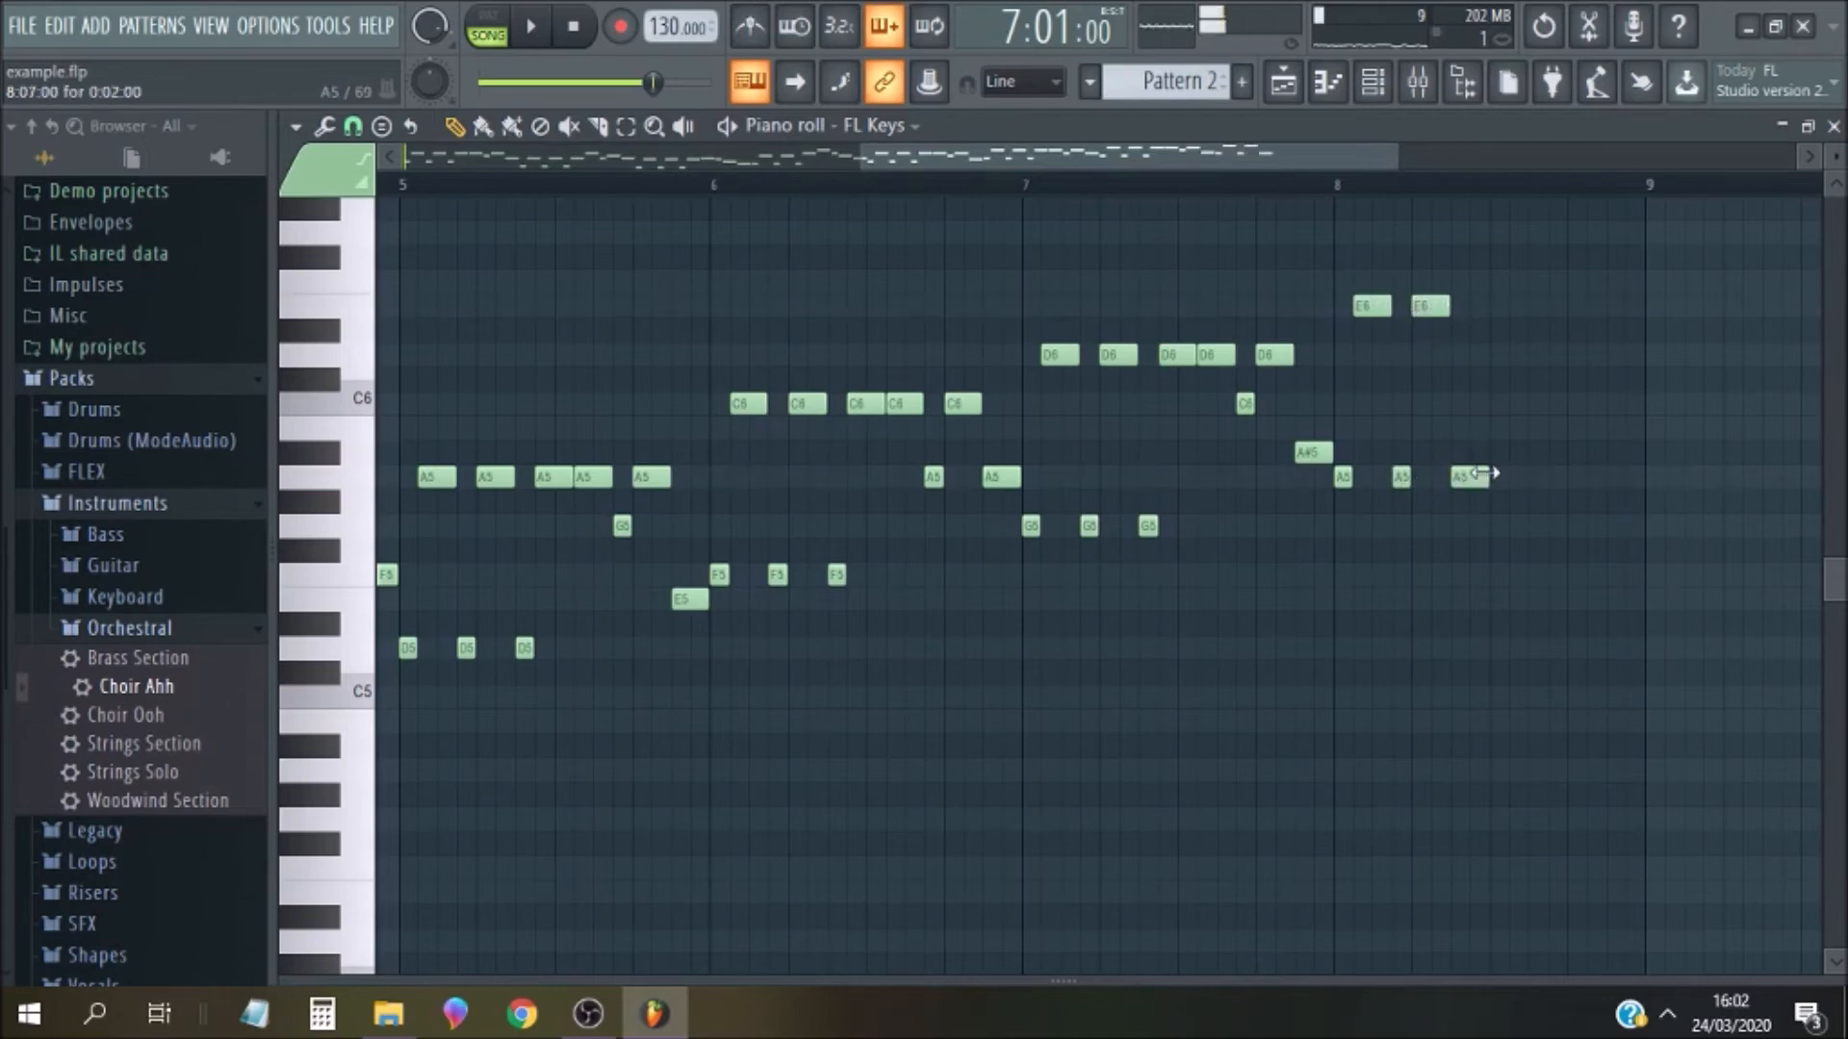
click(1480, 306)
End bar 8 with a two-step F6, a two-step E6 and a three-step A6
click(1530, 306)
click(1528, 282)
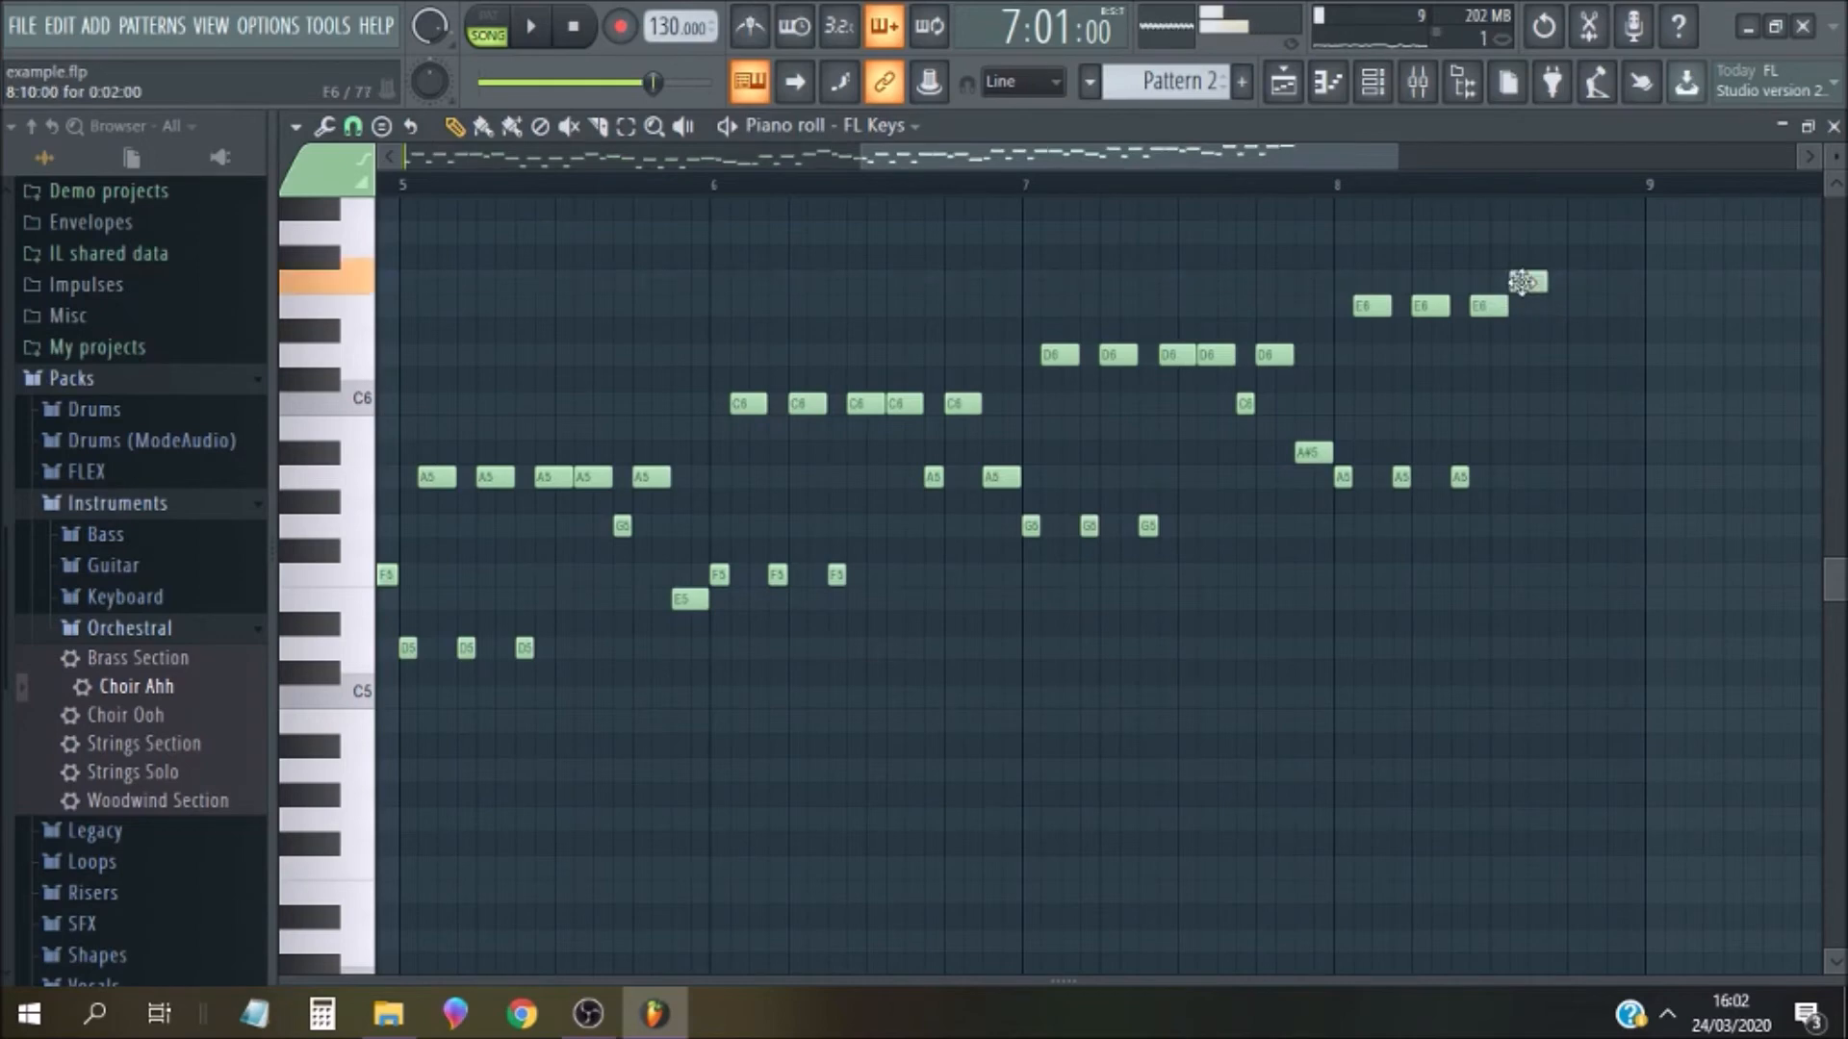
mouse_move(1595, 280)
mouse_down()
mouse_move(1602, 202)
mouse_move(1607, 248)
mouse_up()
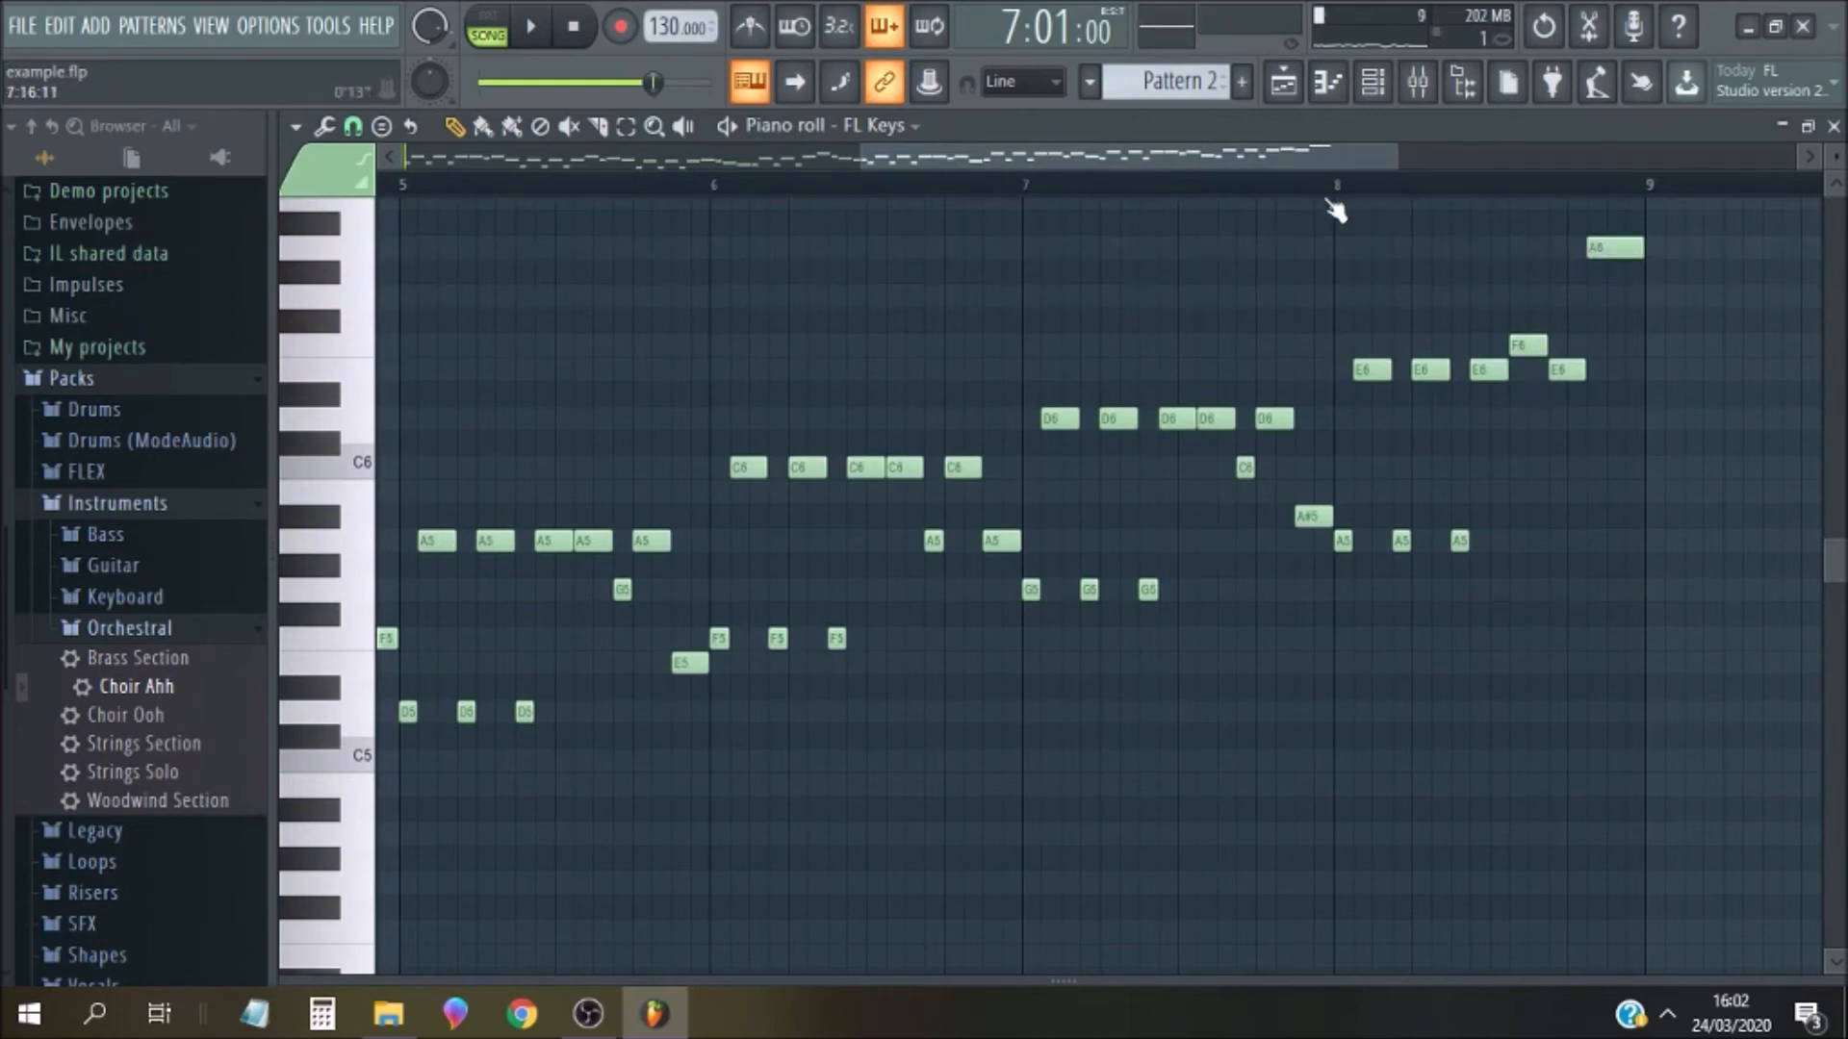
Play back bar 8, shorten its last E6 to one step, and lengthen the final A6 to four steps by starting it earlier
key(space)
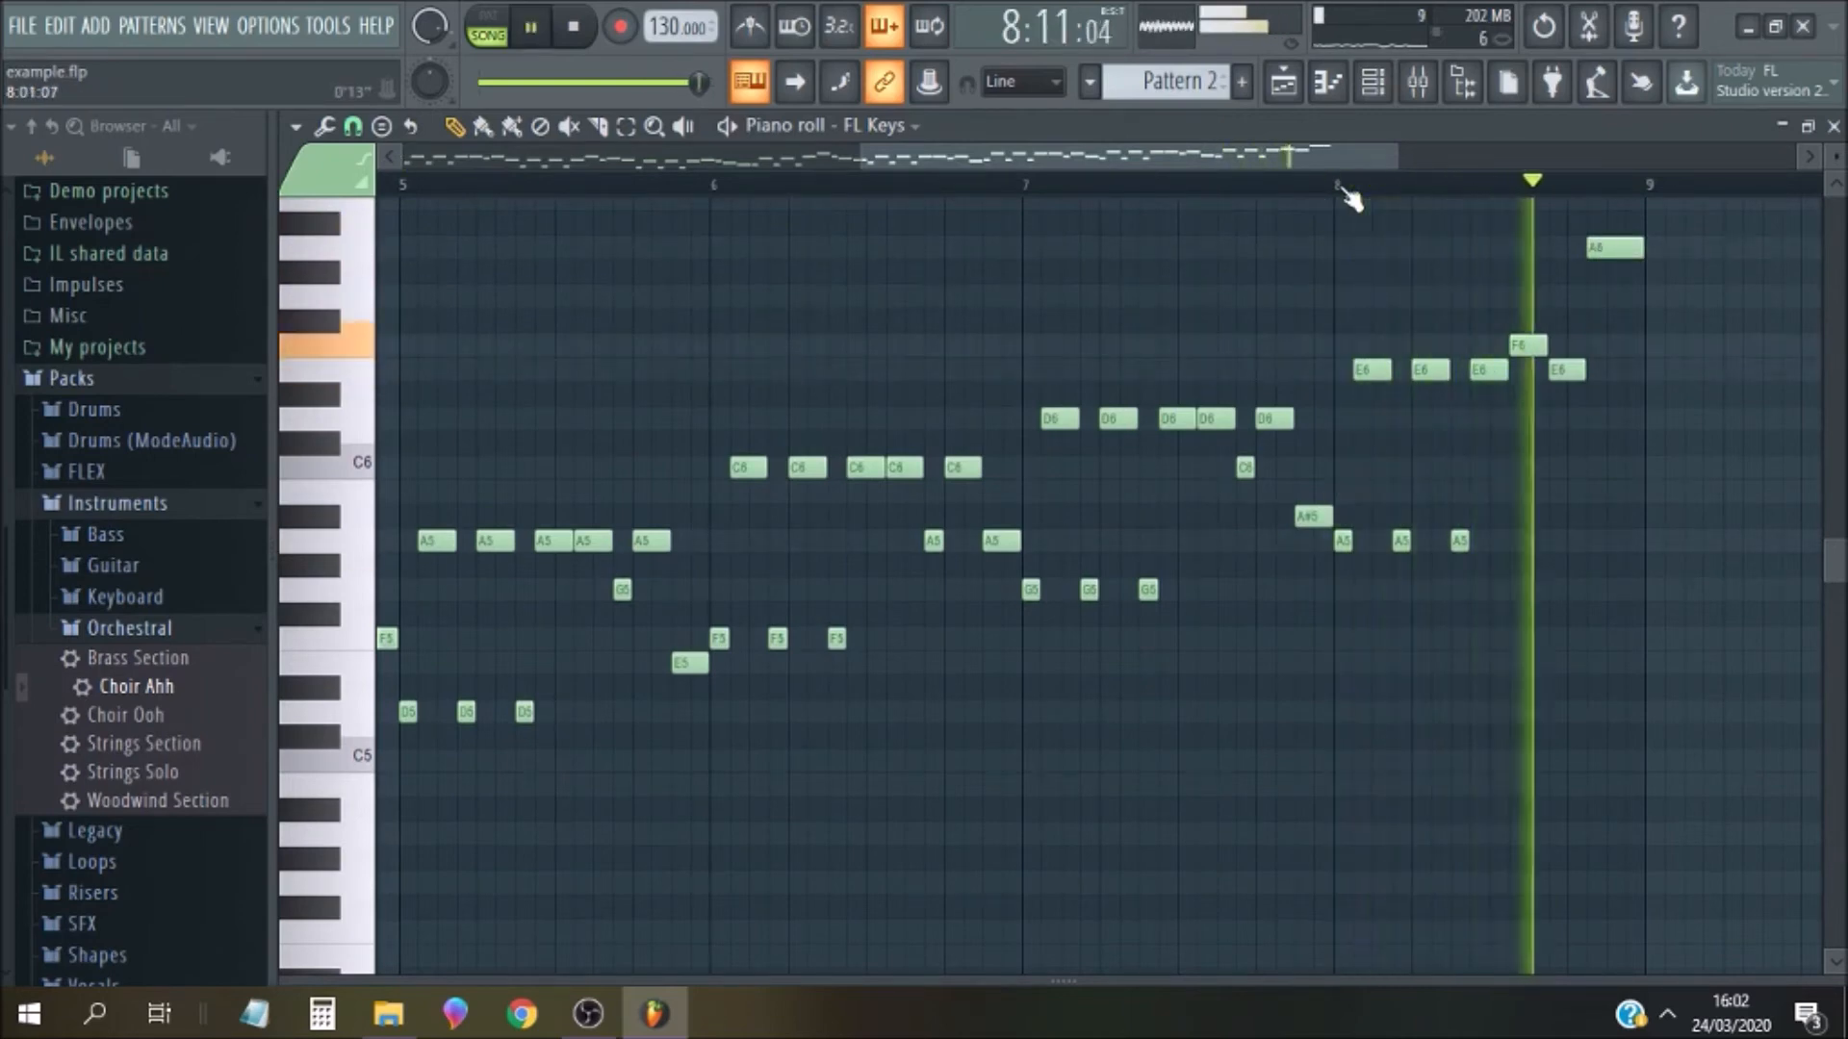
key(space)
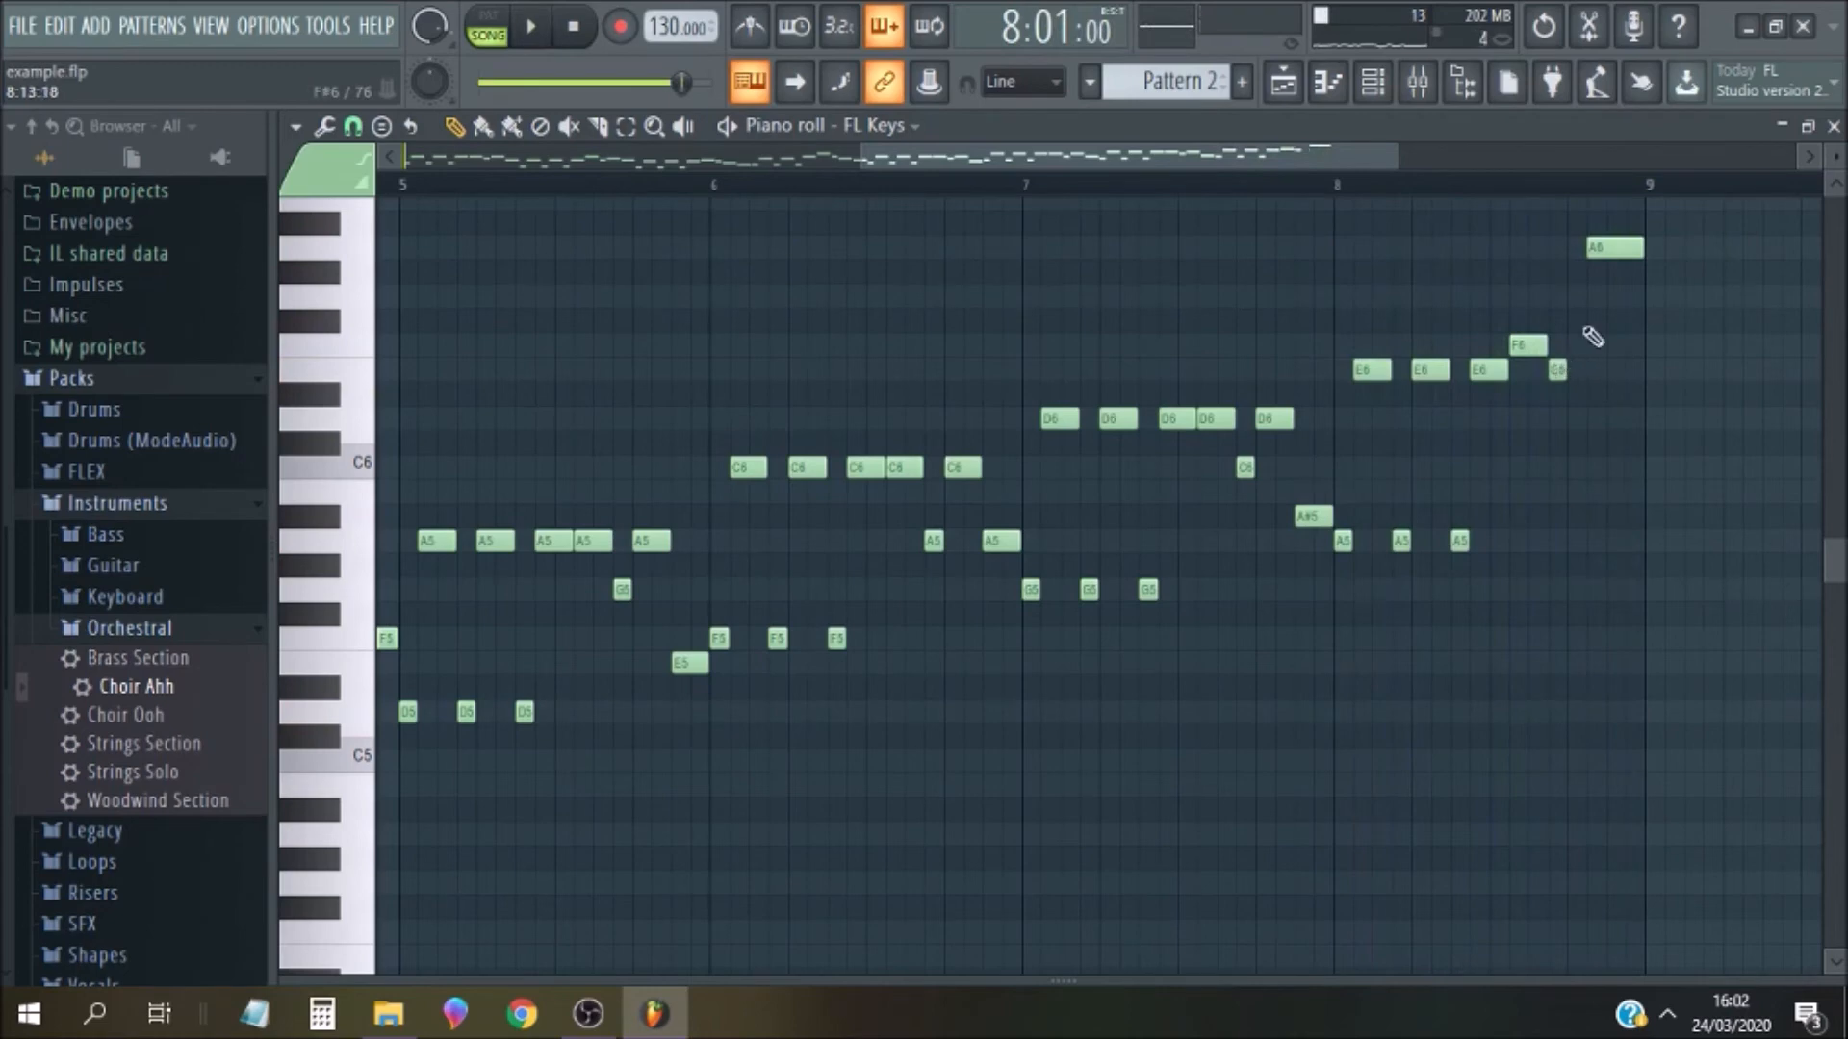
drag(1632, 247, 1614, 247)
key(space)
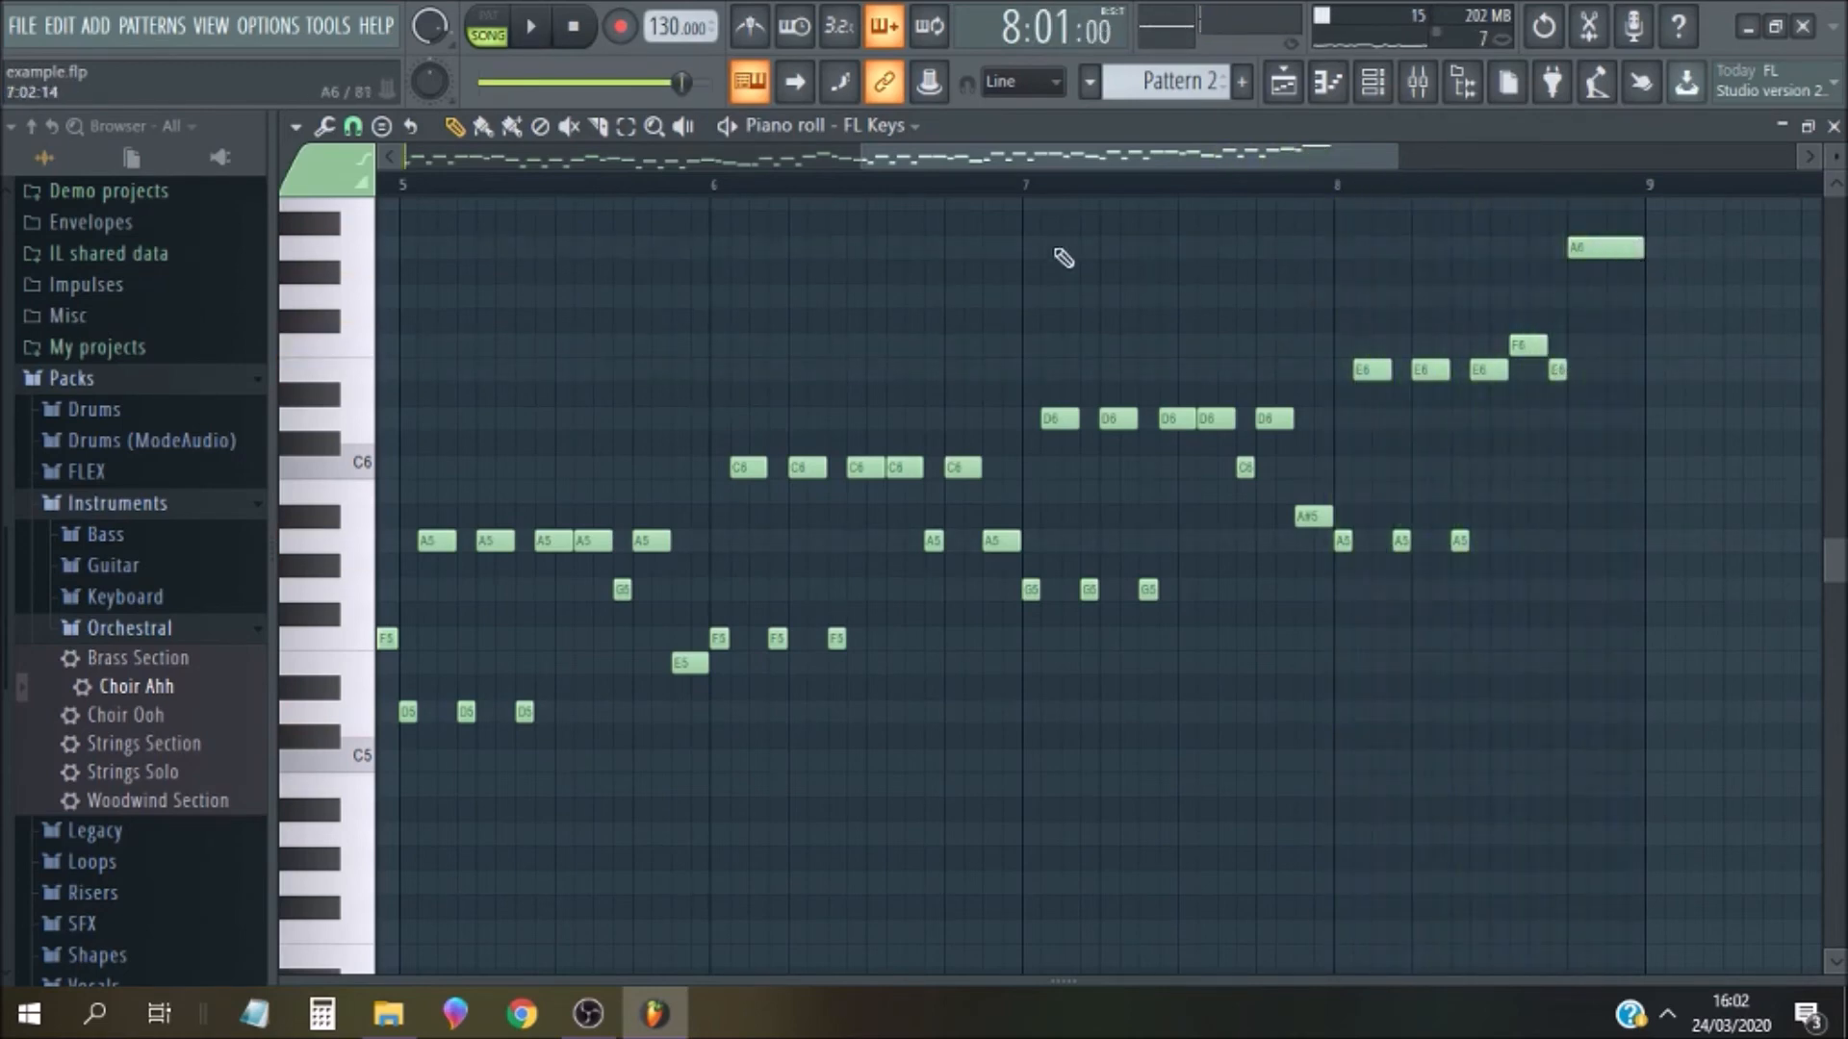
Play the complete eight-bar melody with the choir chords from bar 1, and stop playback at the end
drag(991, 160, 408, 189)
click(390, 192)
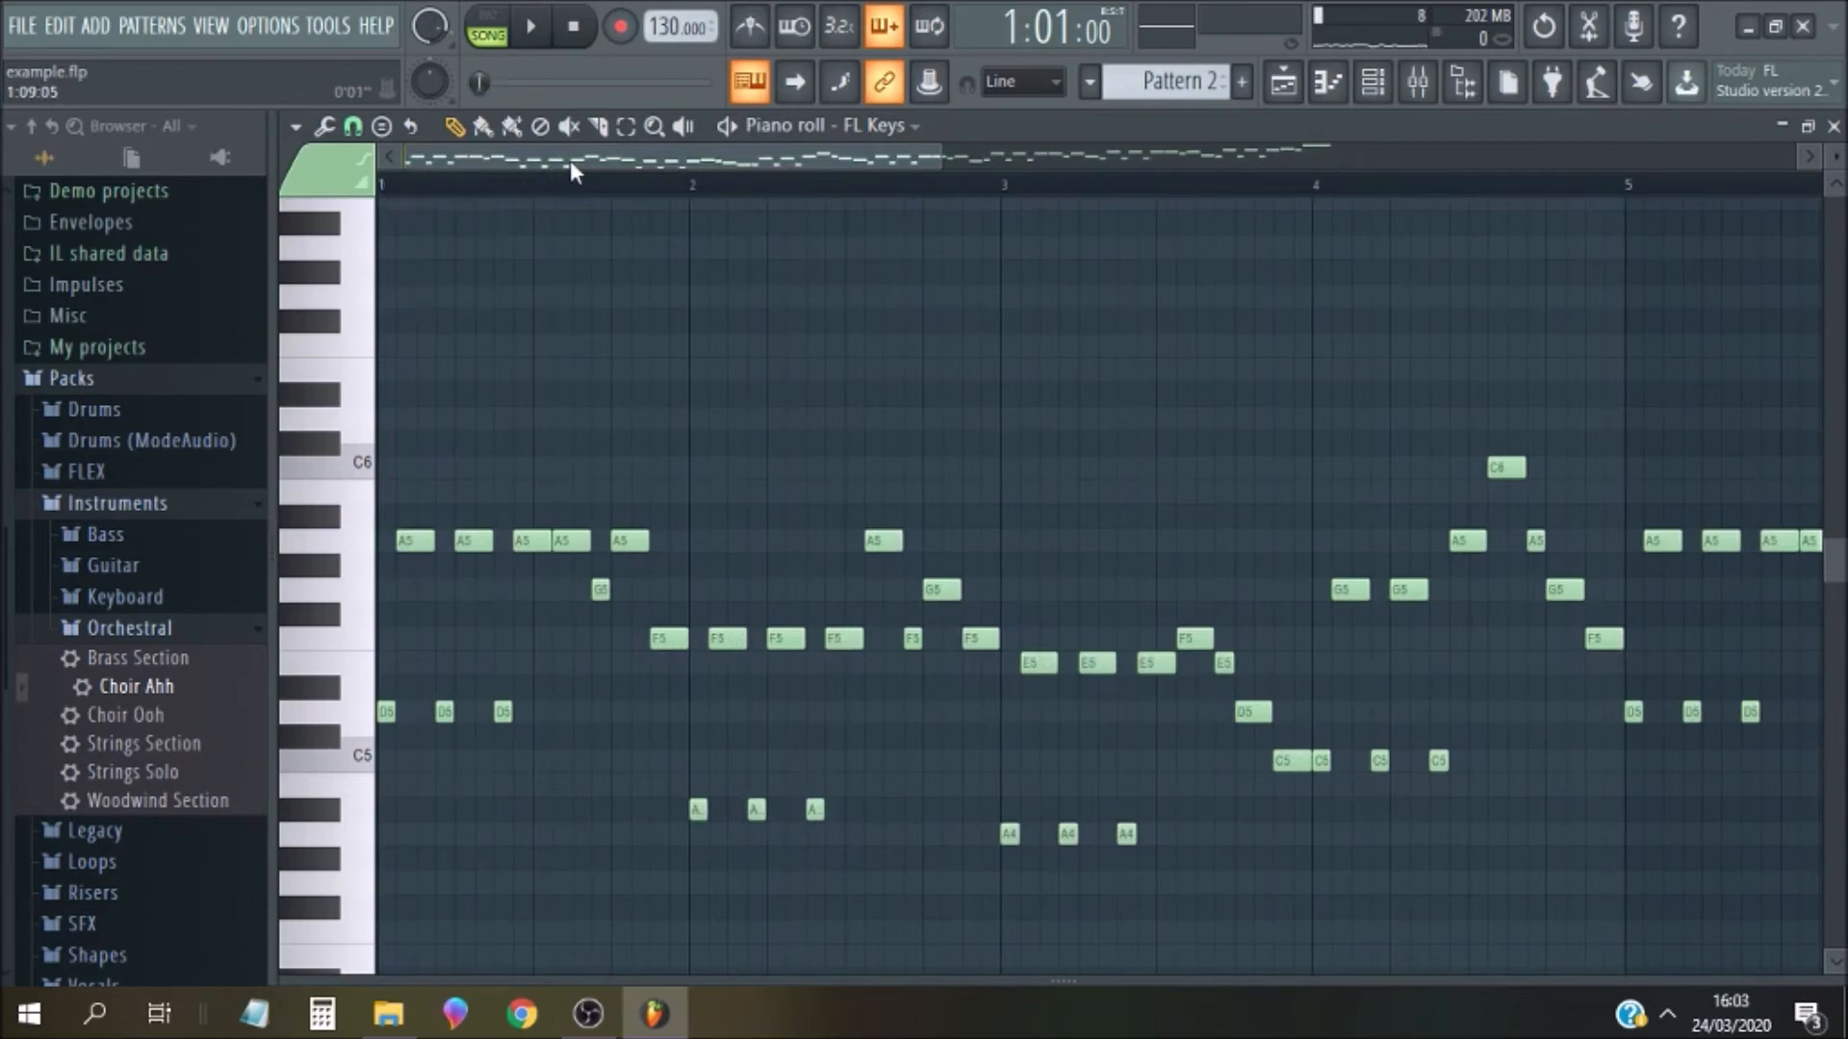
key(space)
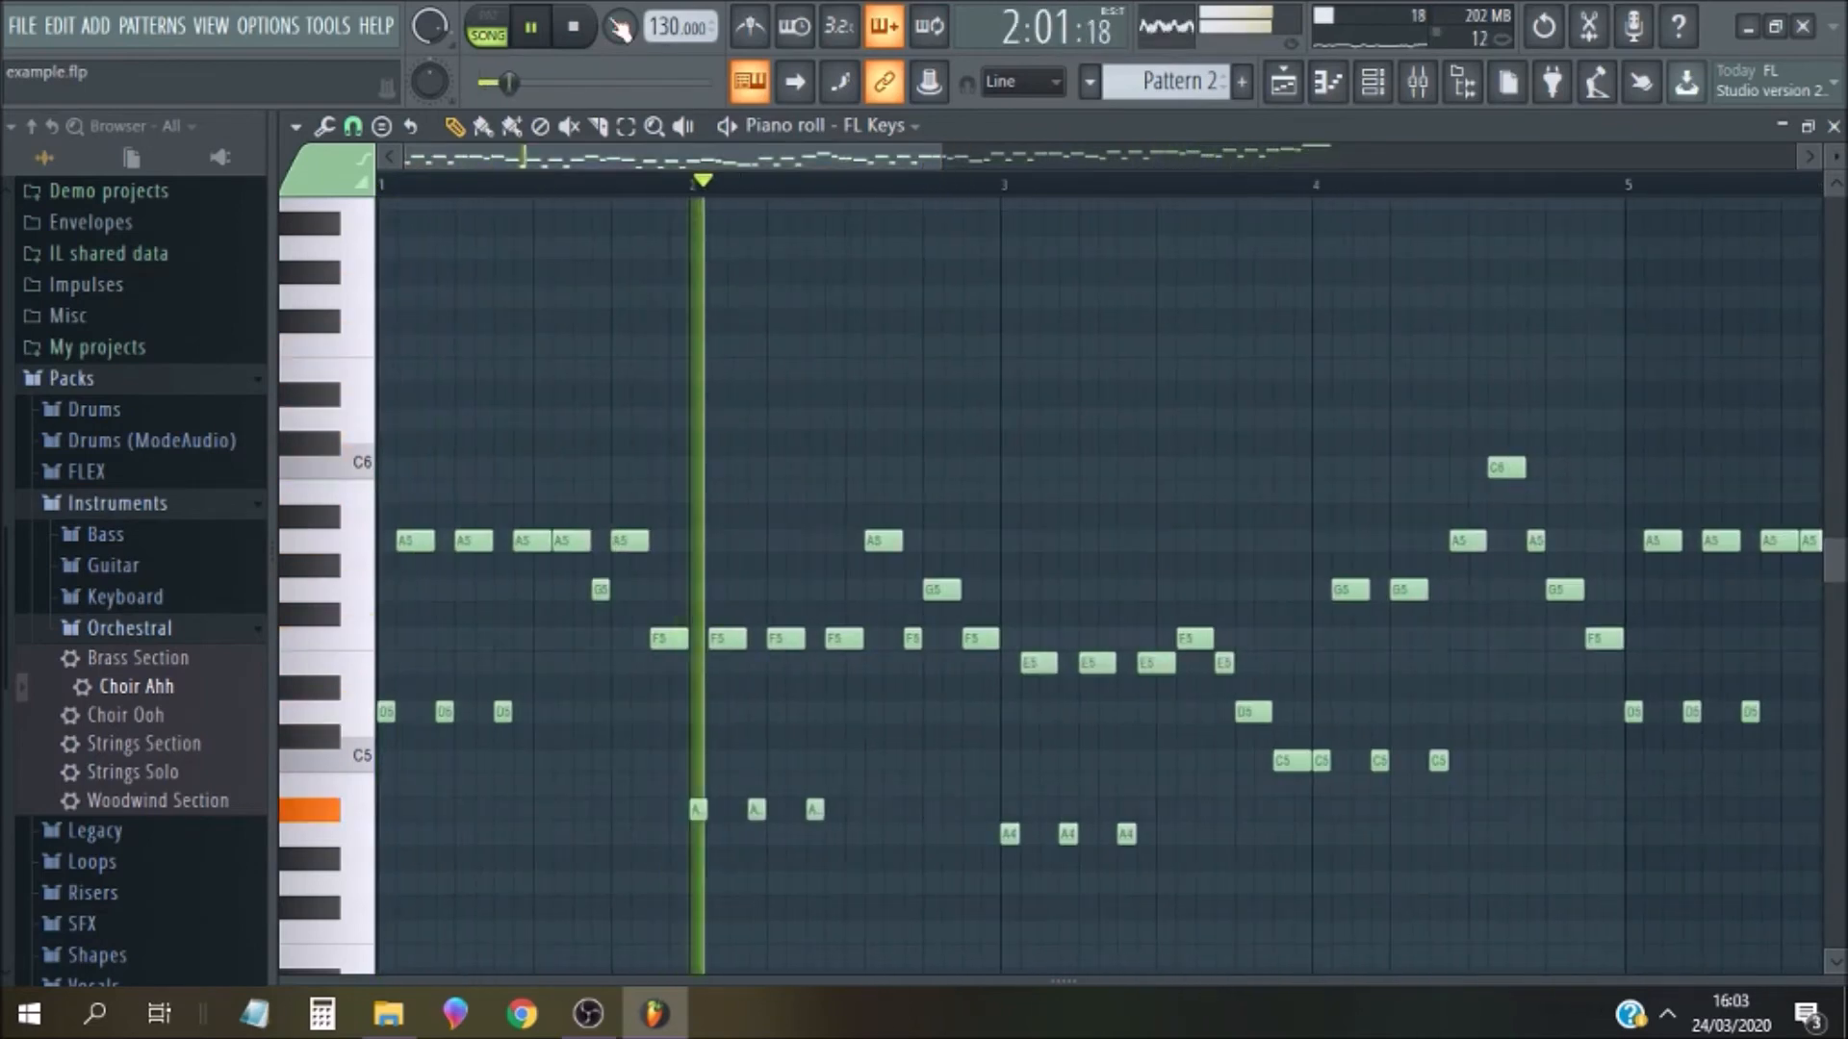
click(573, 35)
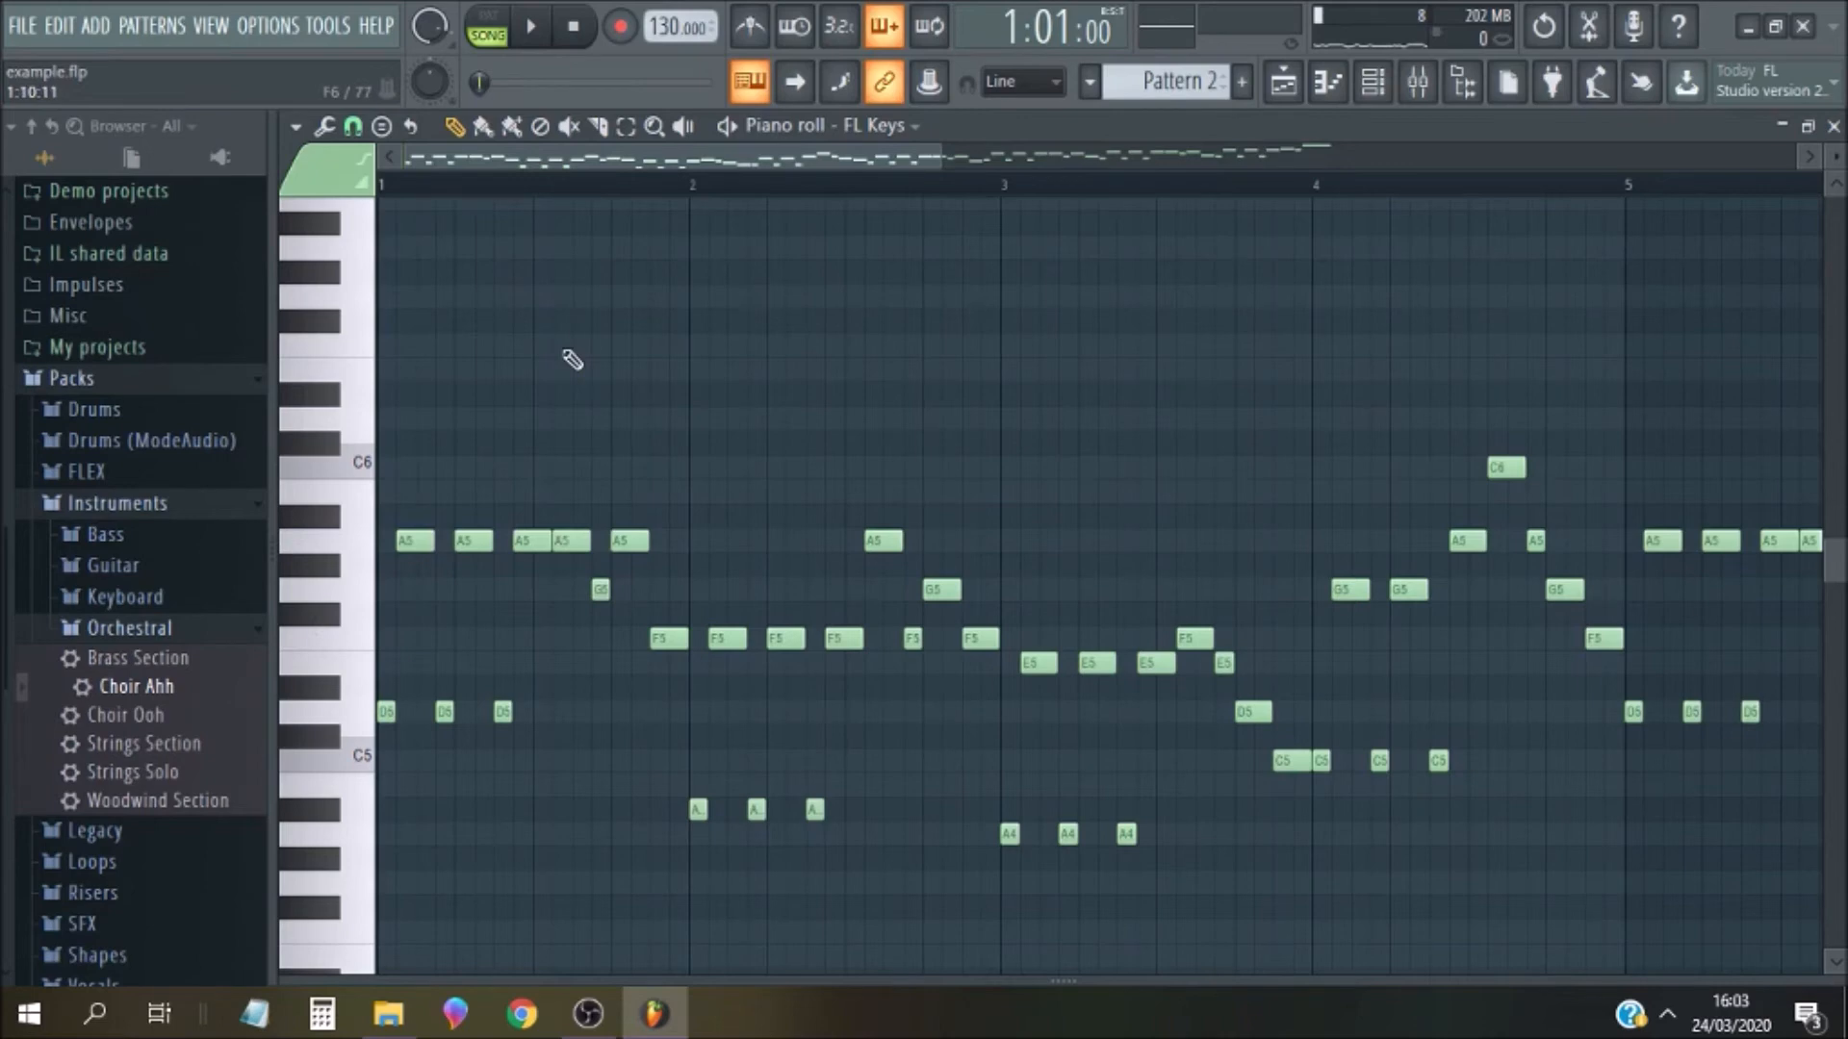
click(530, 29)
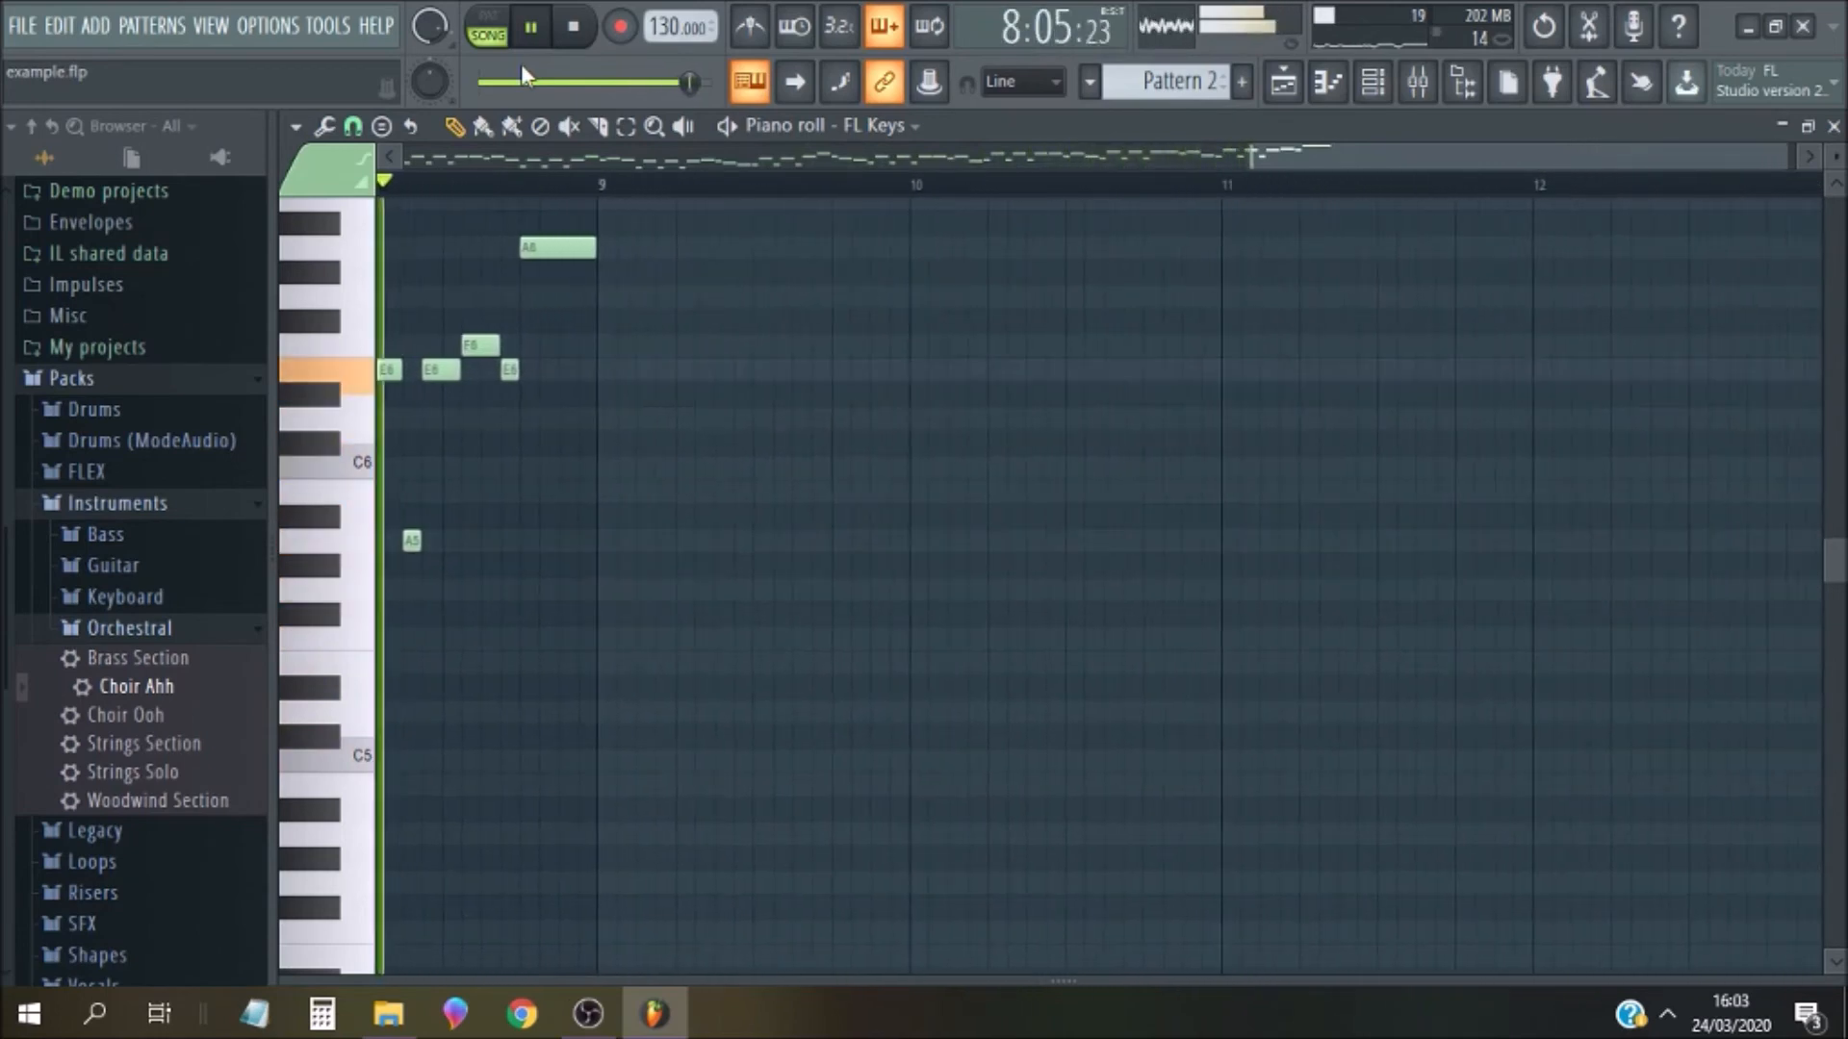
click(575, 26)
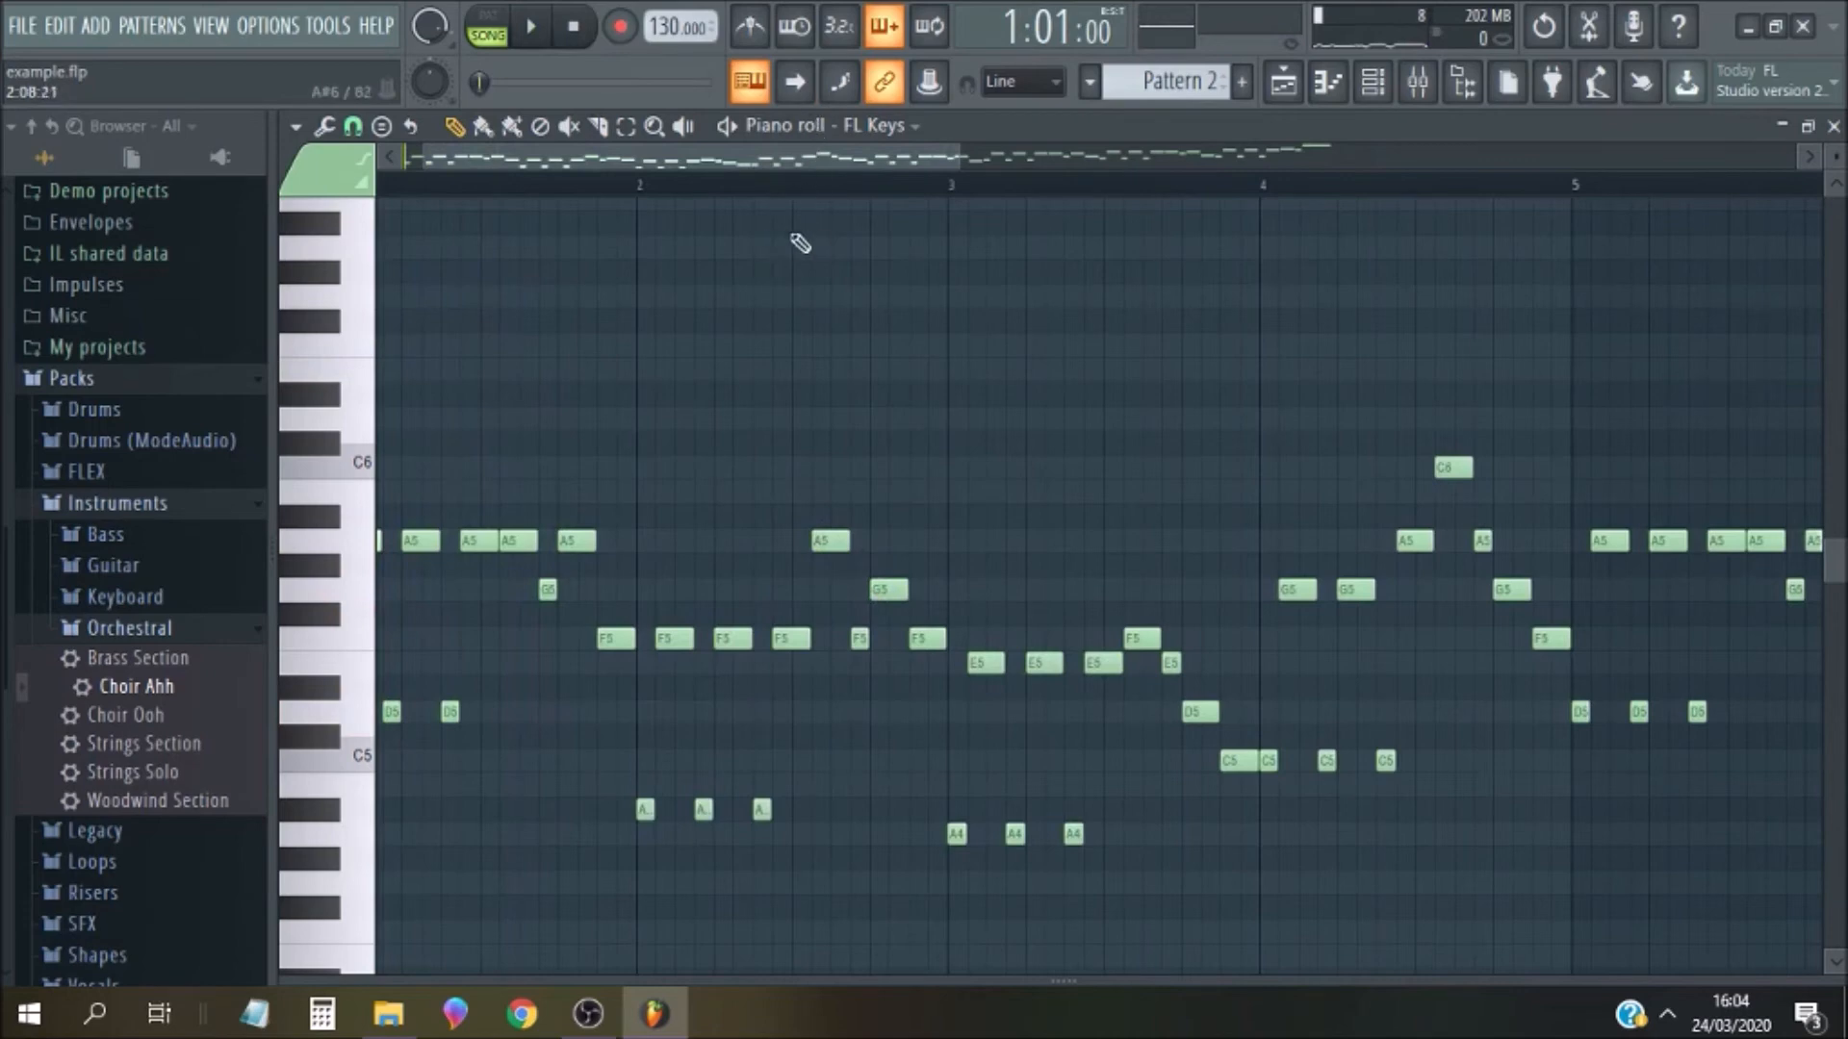
Close the FL Keys piano roll to return to the channel rack and playlist
drag(938, 158, 1164, 289)
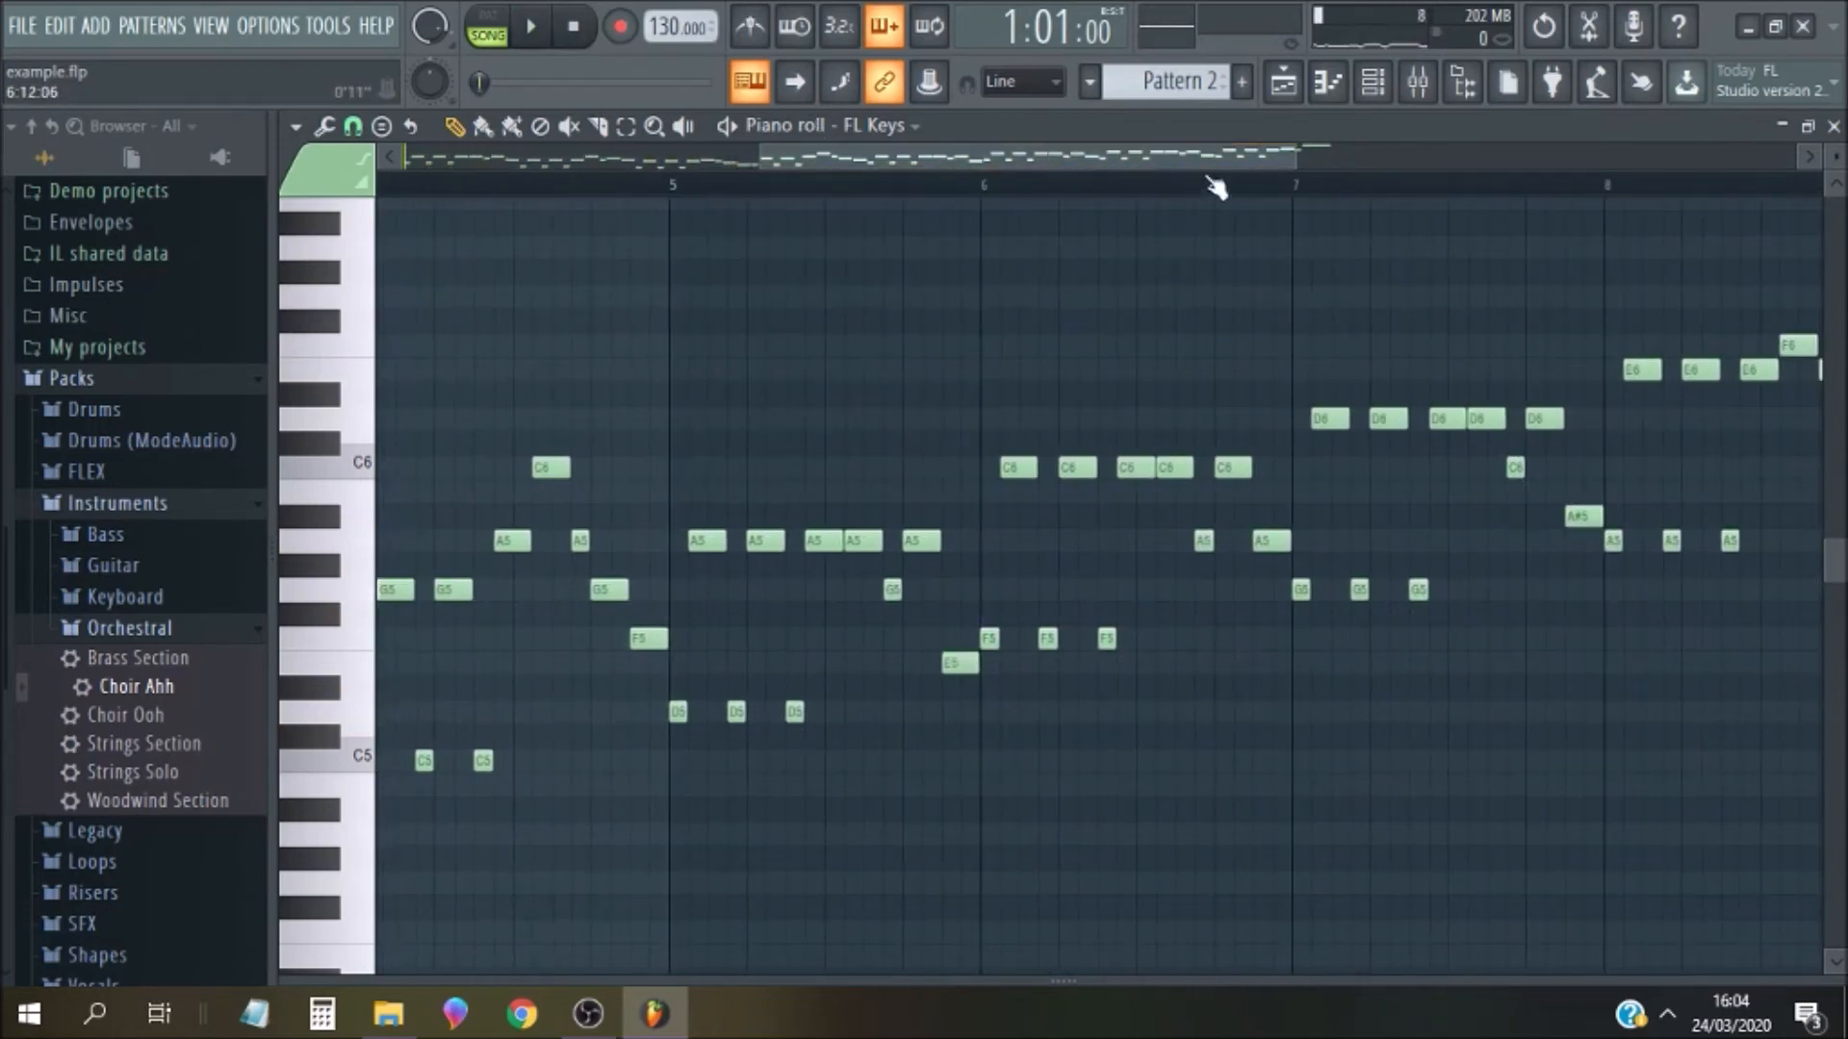
drag(1078, 159, 835, 154)
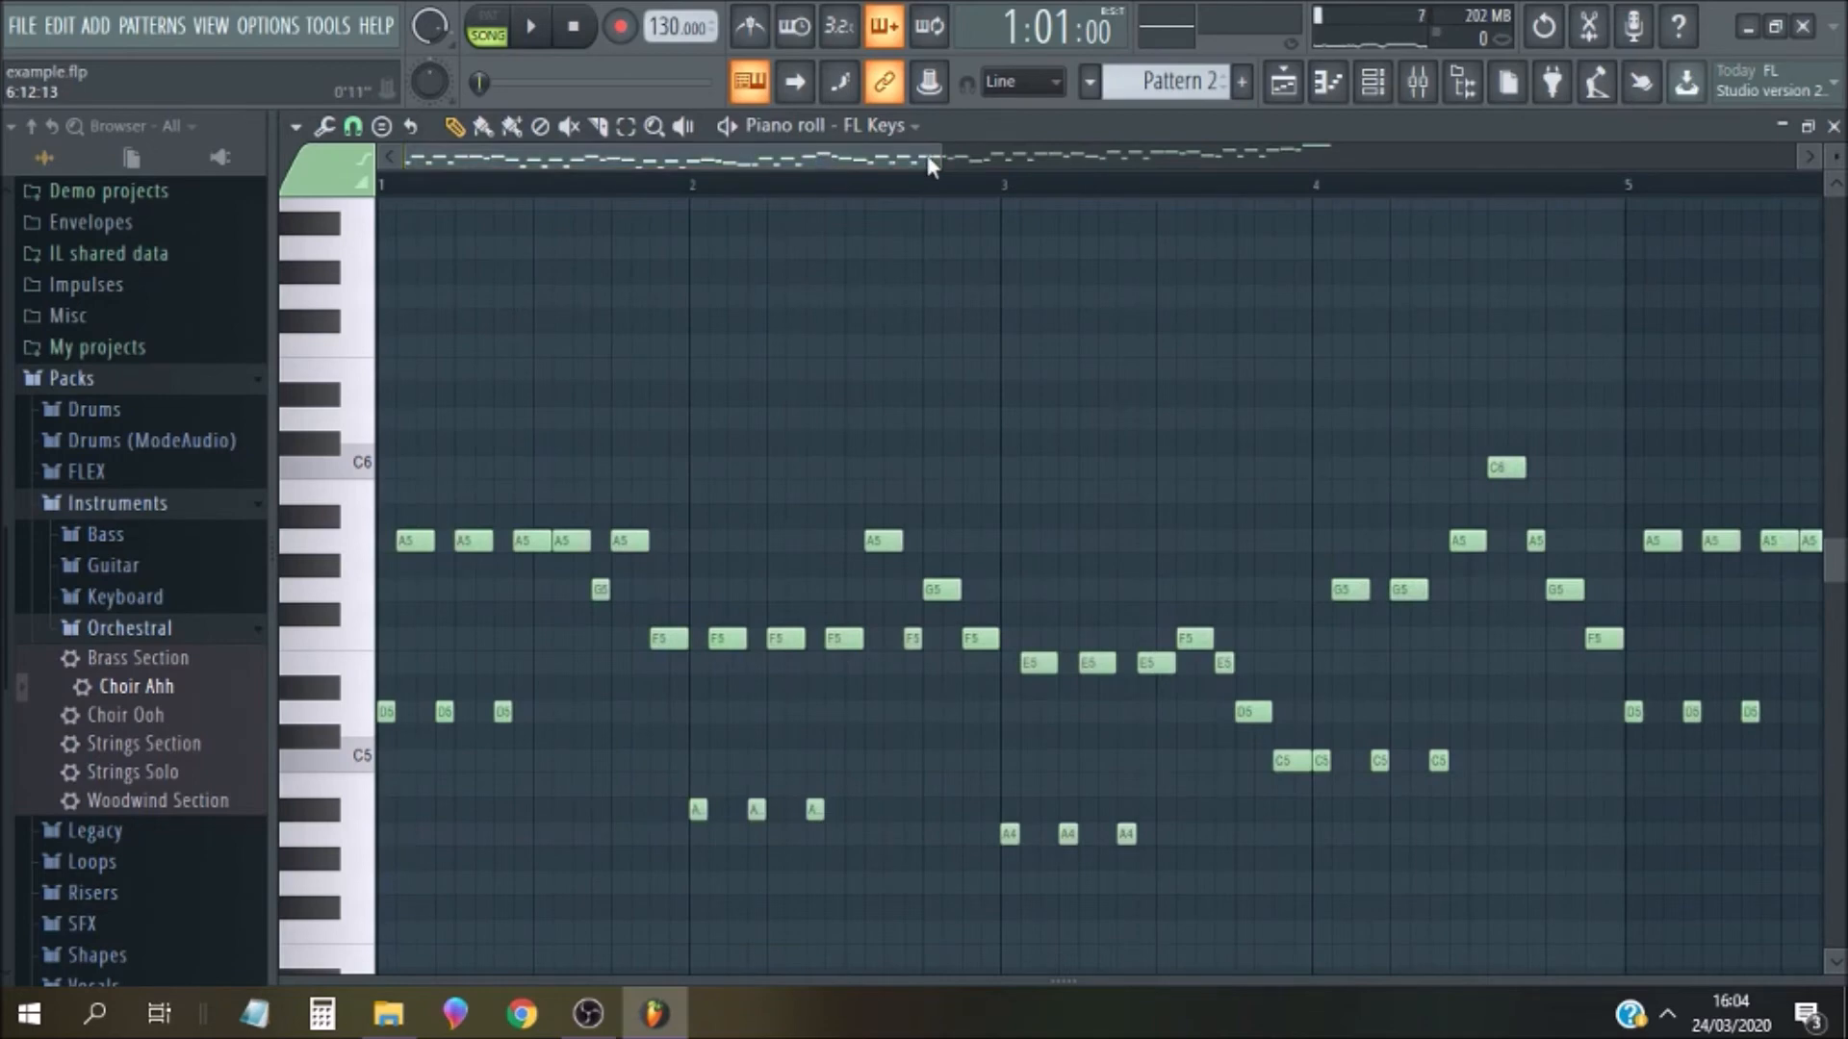
click(1833, 126)
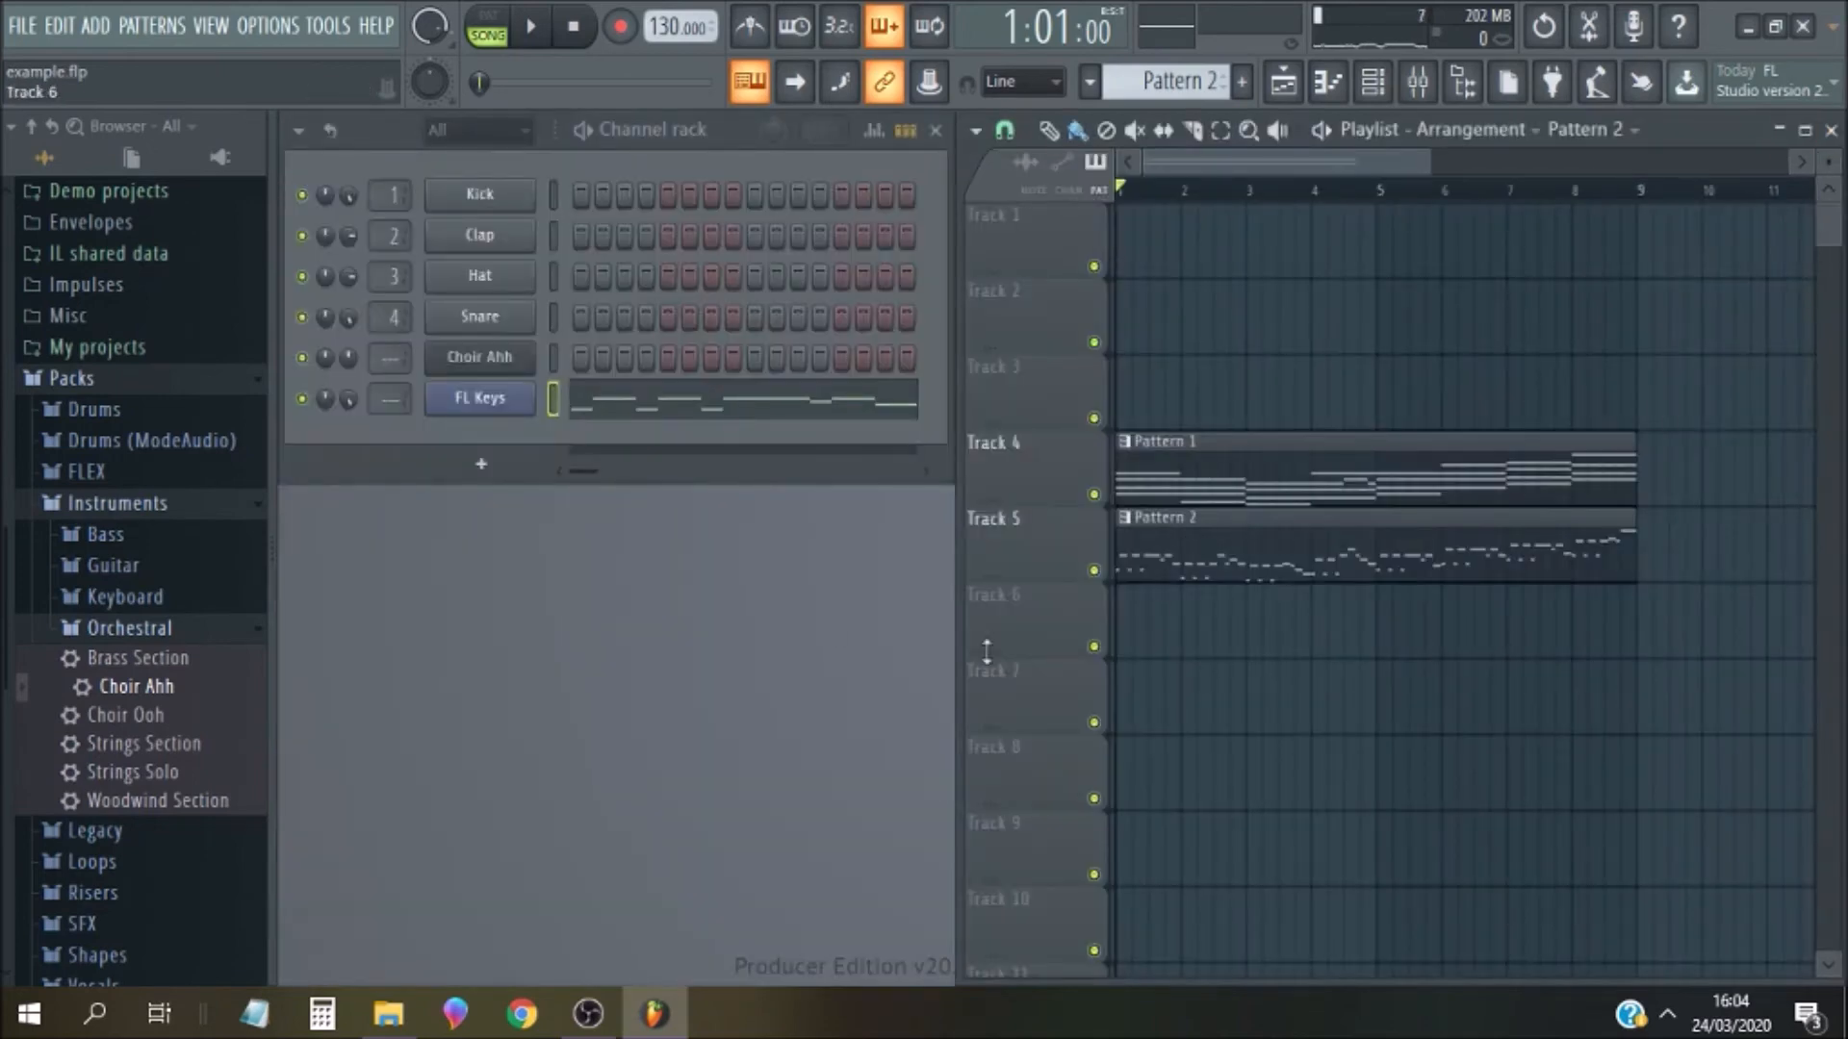
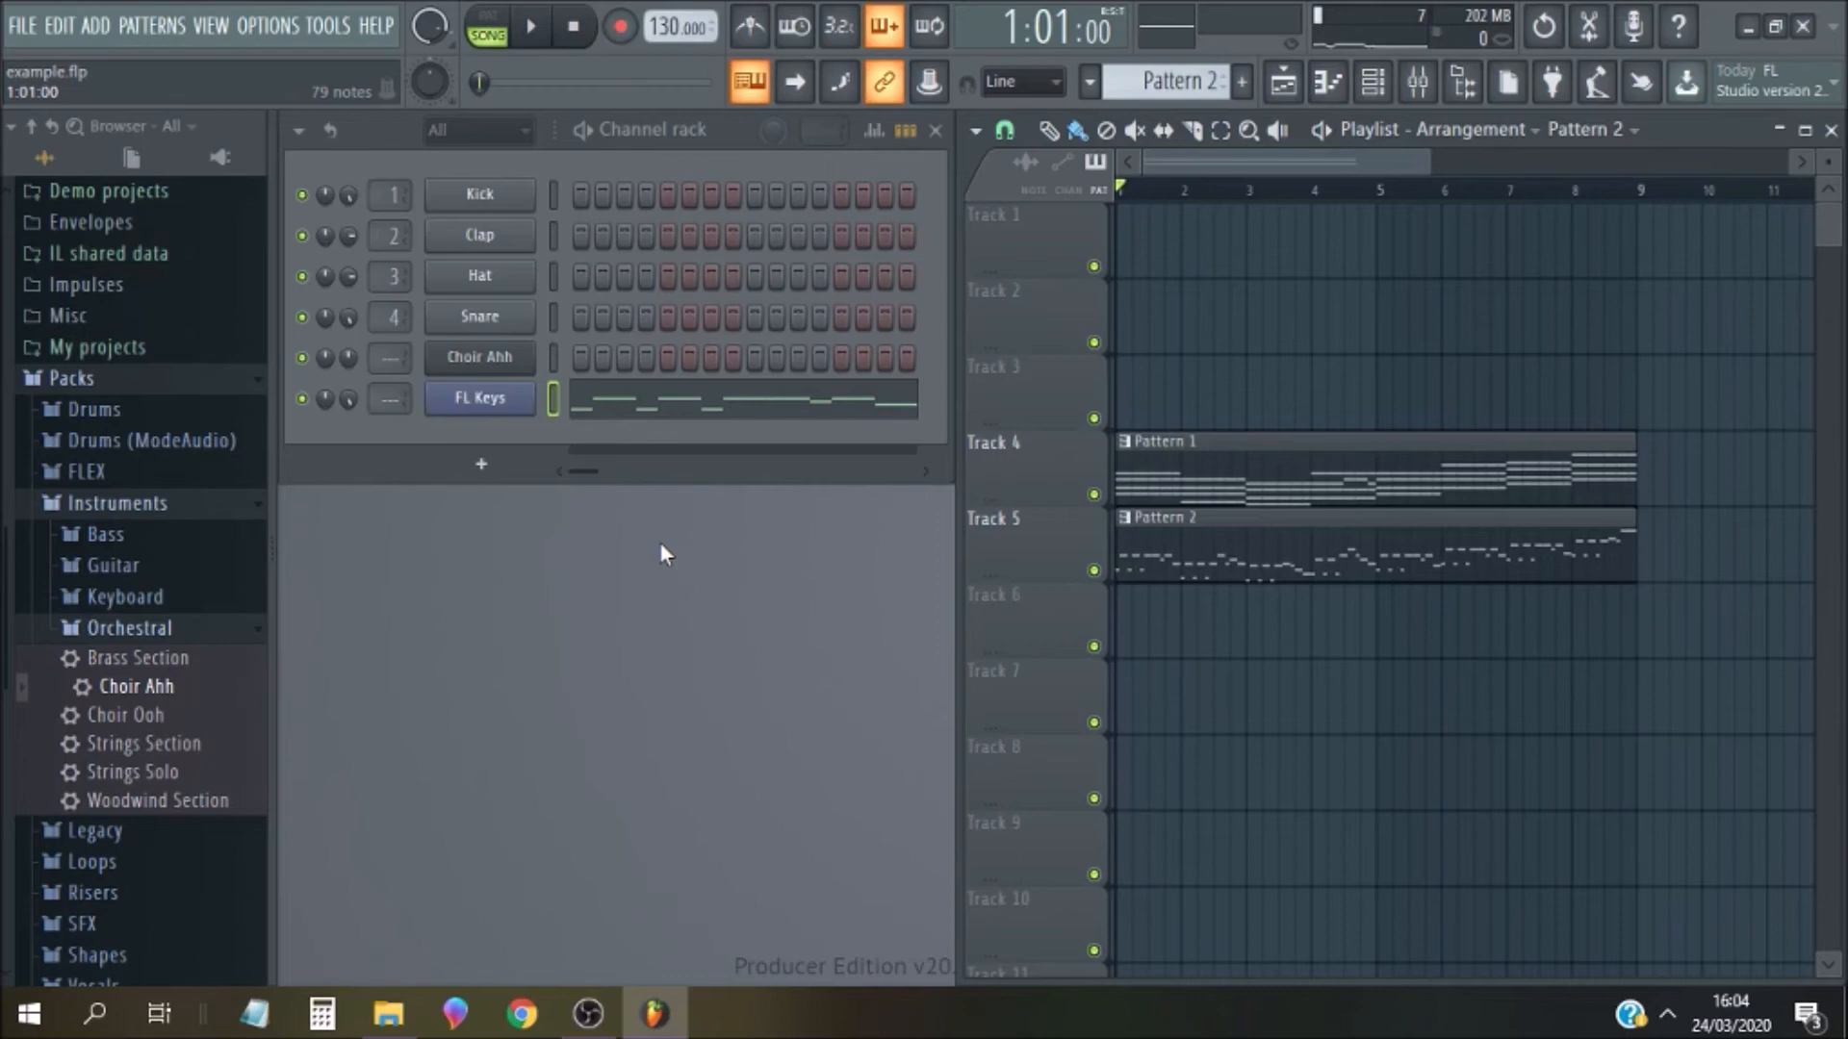
click(588, 1013)
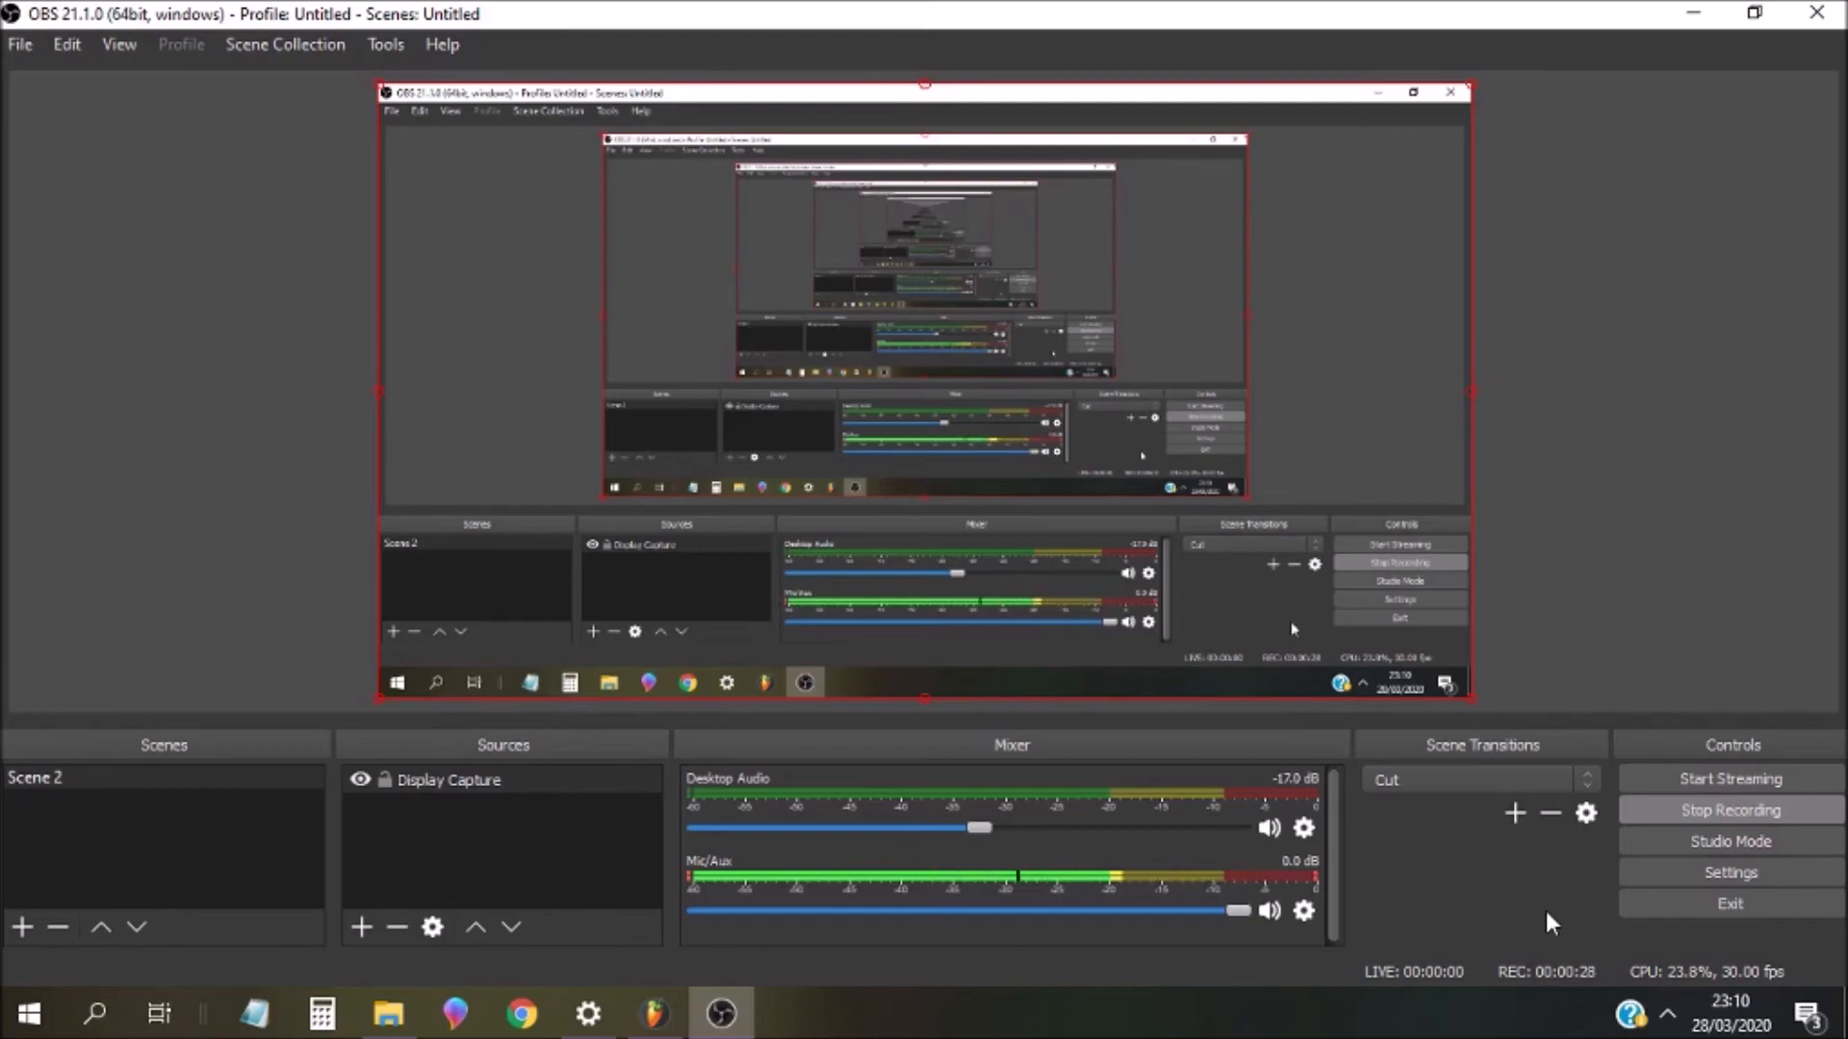
click(654, 1013)
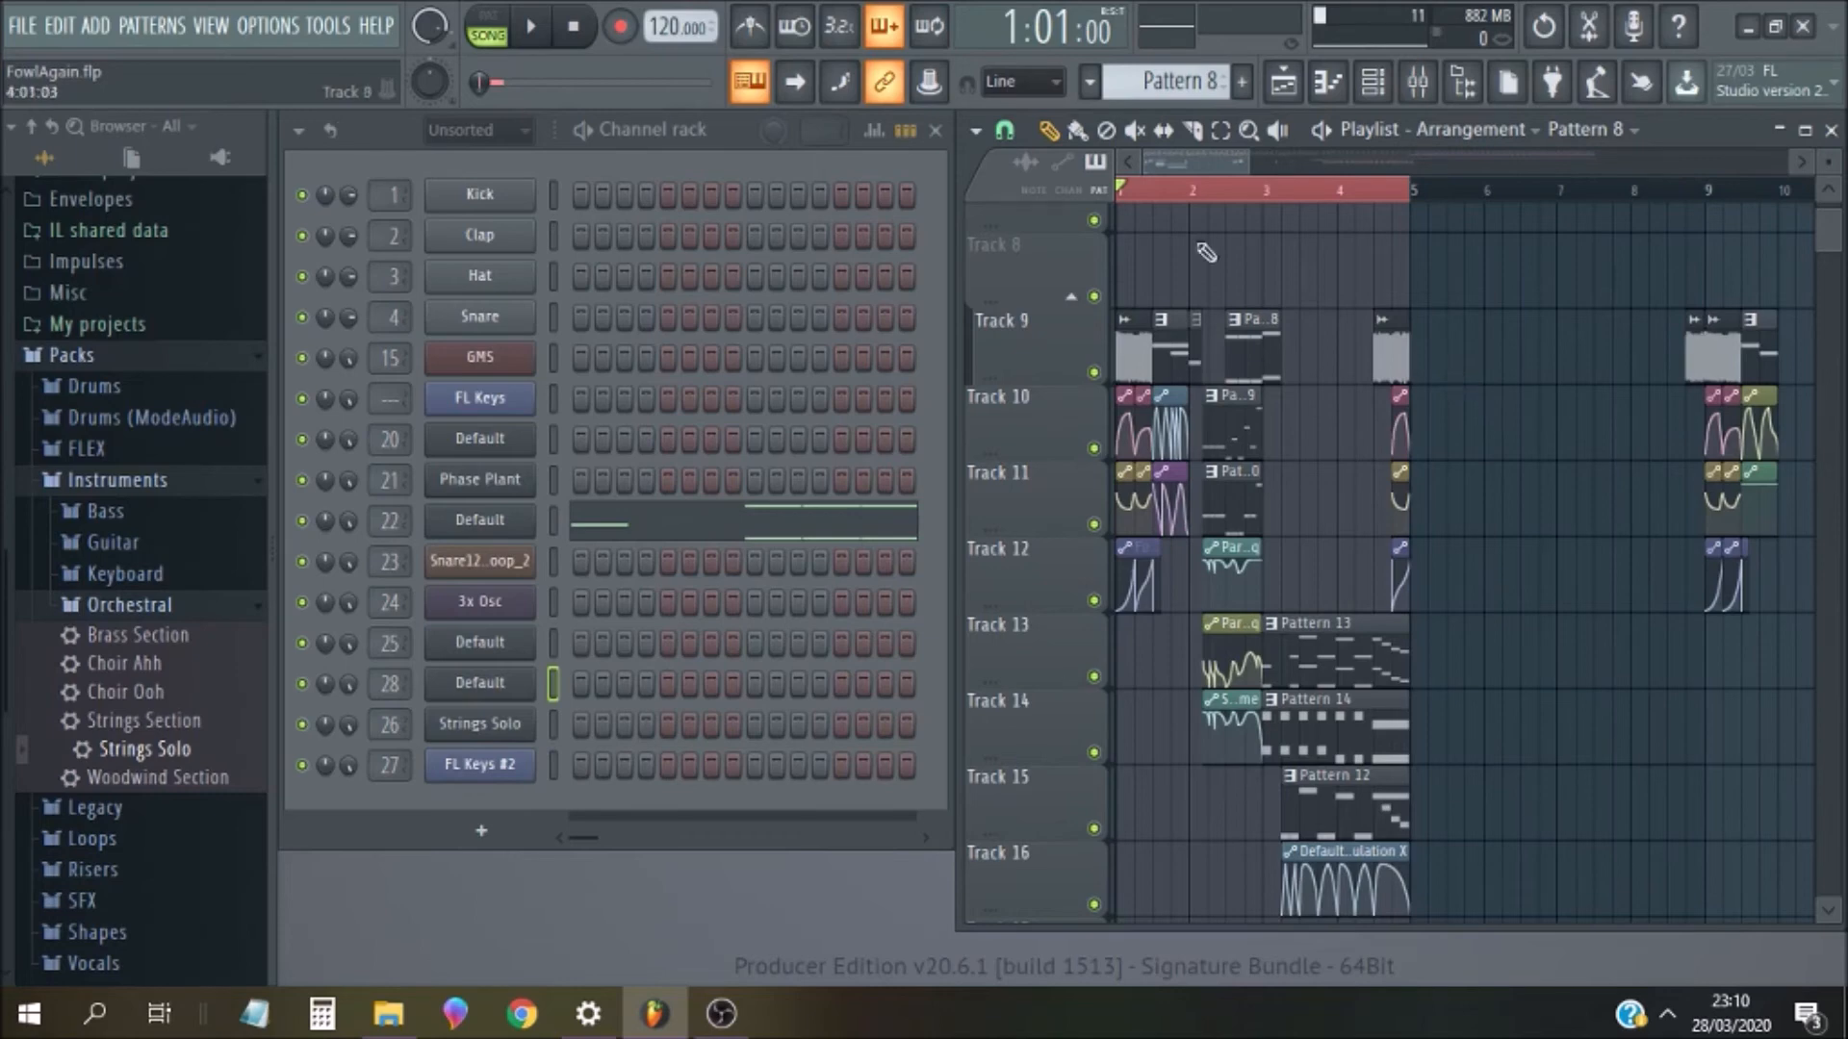
Play the full playlist arrangement from bar 1 and stop playback after bar 3 is reached
click(532, 35)
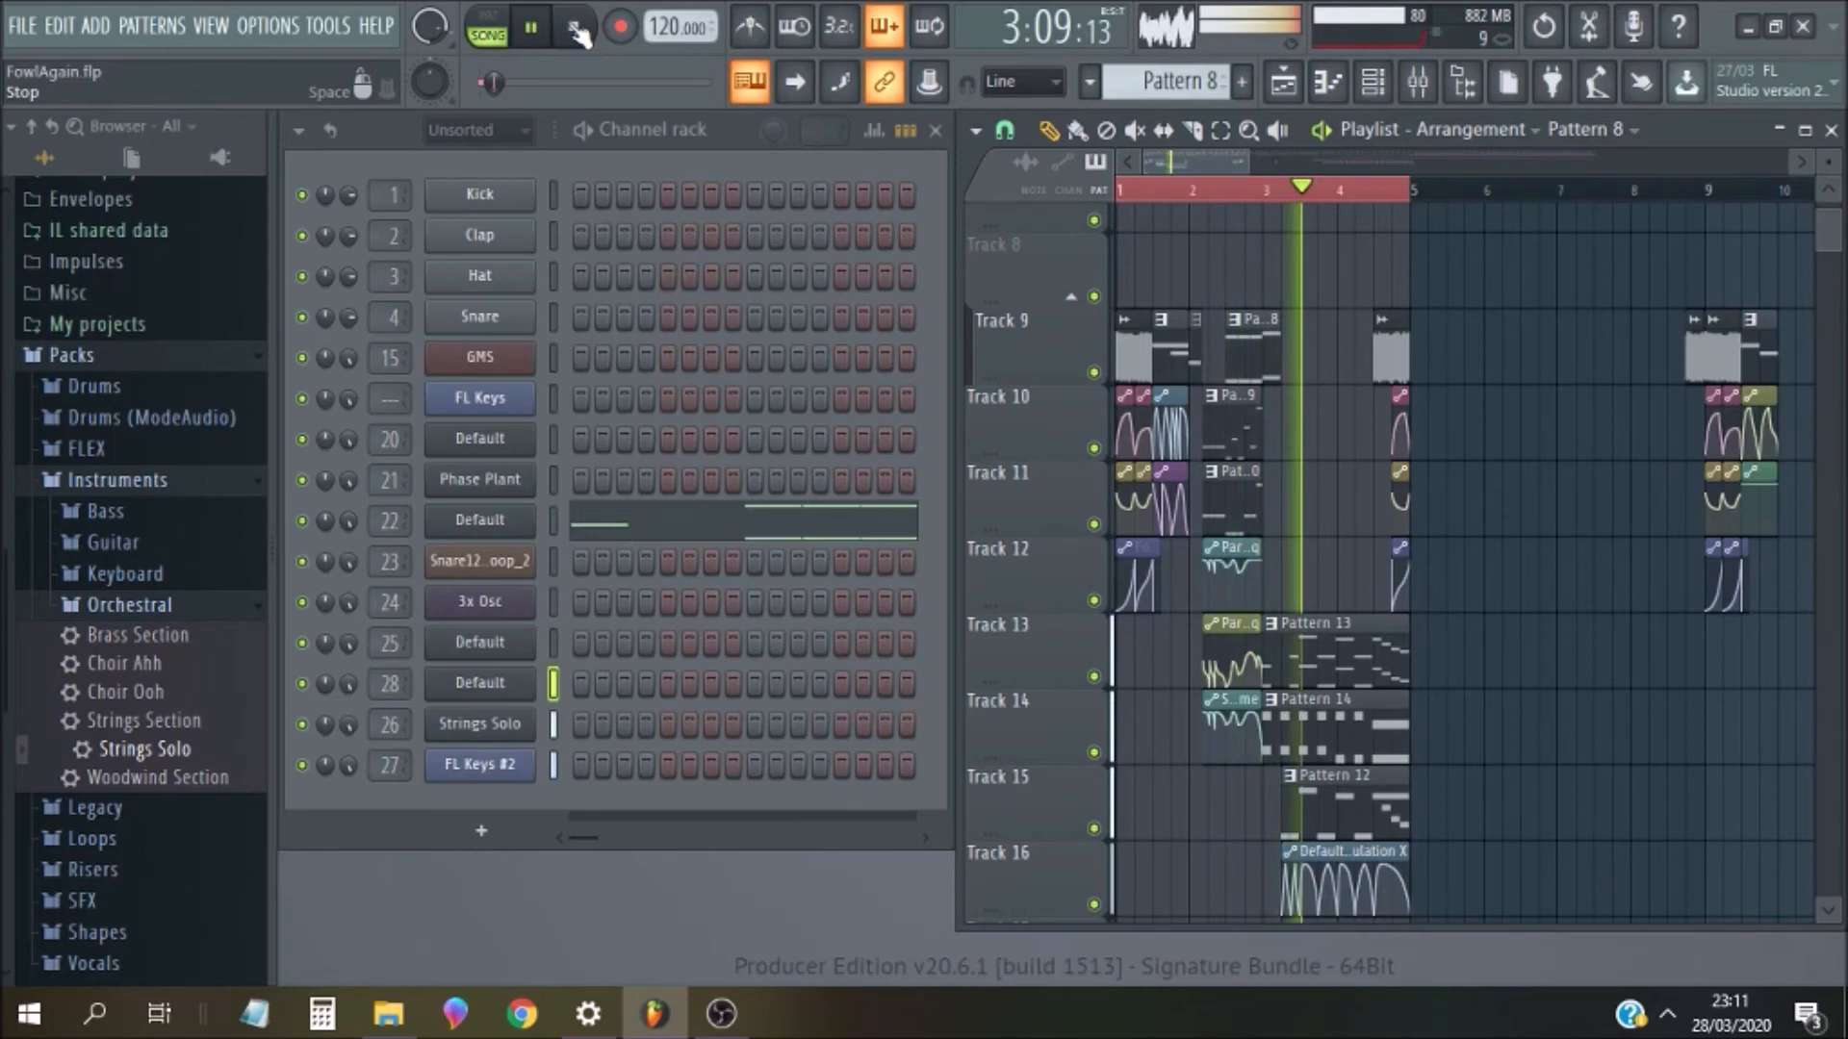
click(576, 29)
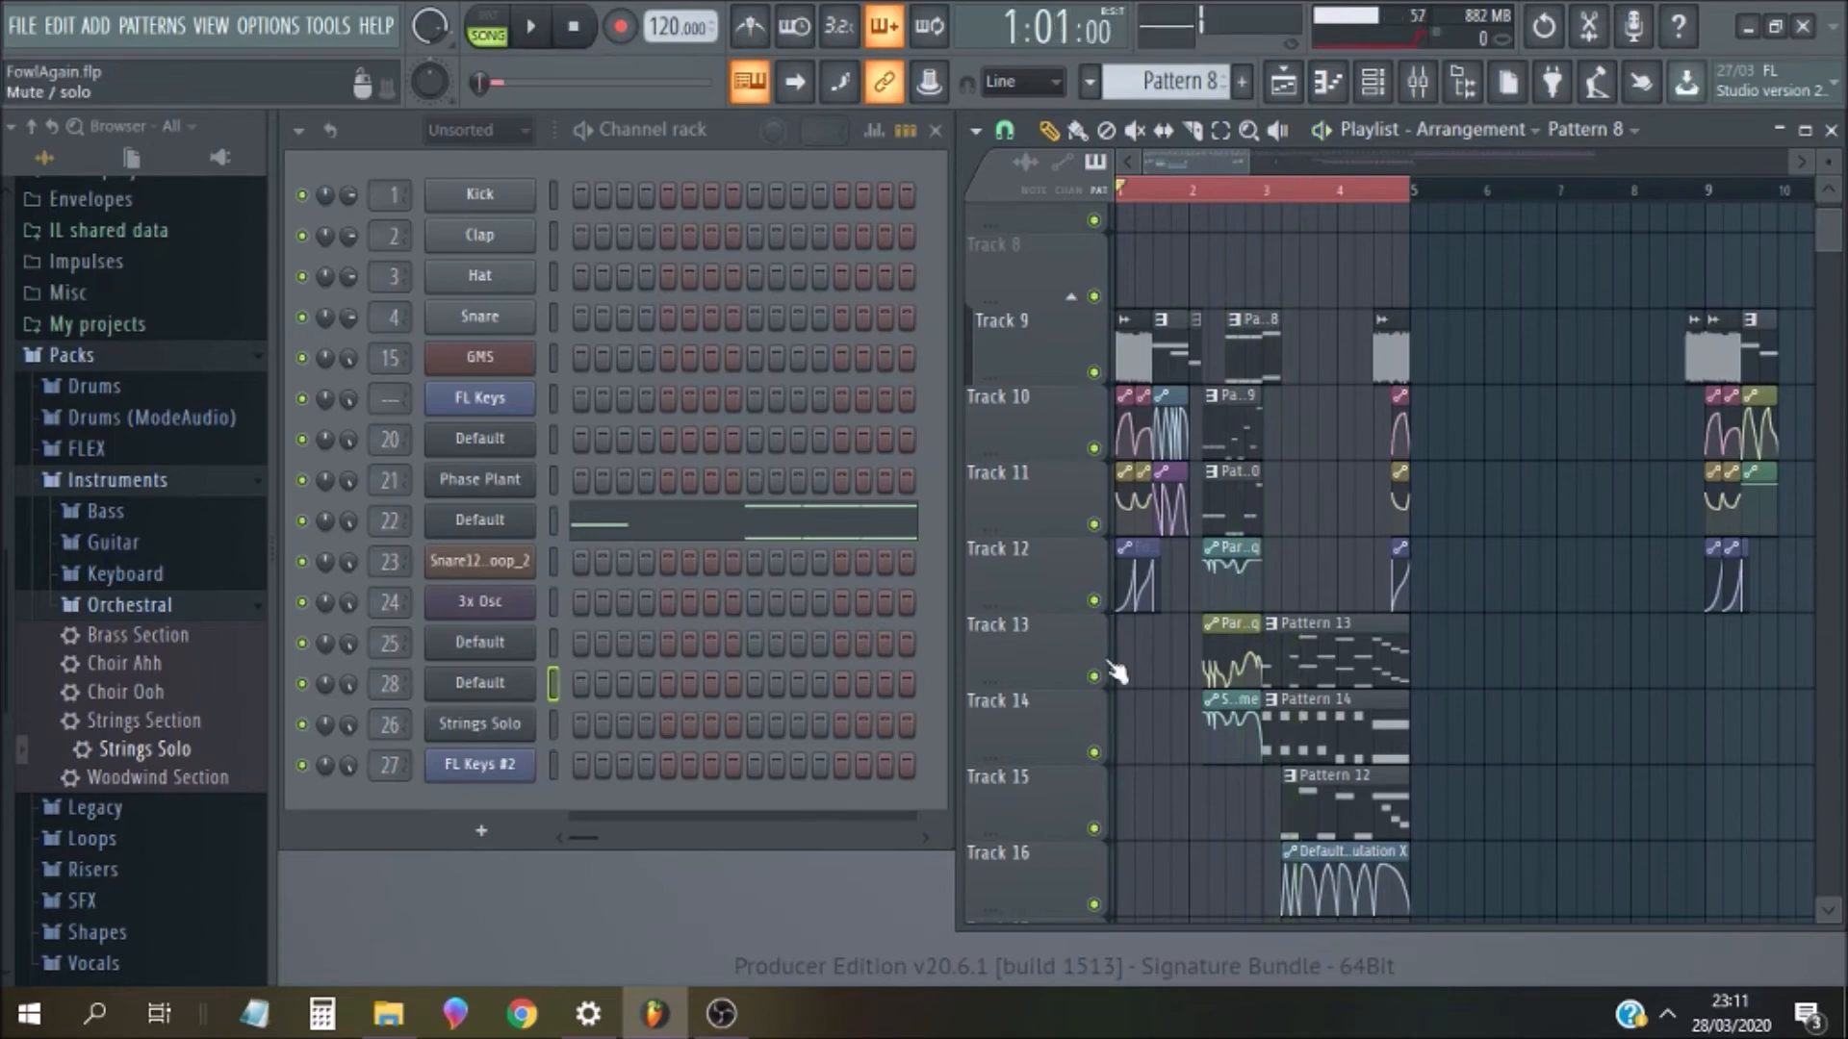
Solo the track group containing Tracks 13 and 14, play it from bar 3, stop playback, and restore all tracks
ctrl+click(1094, 752)
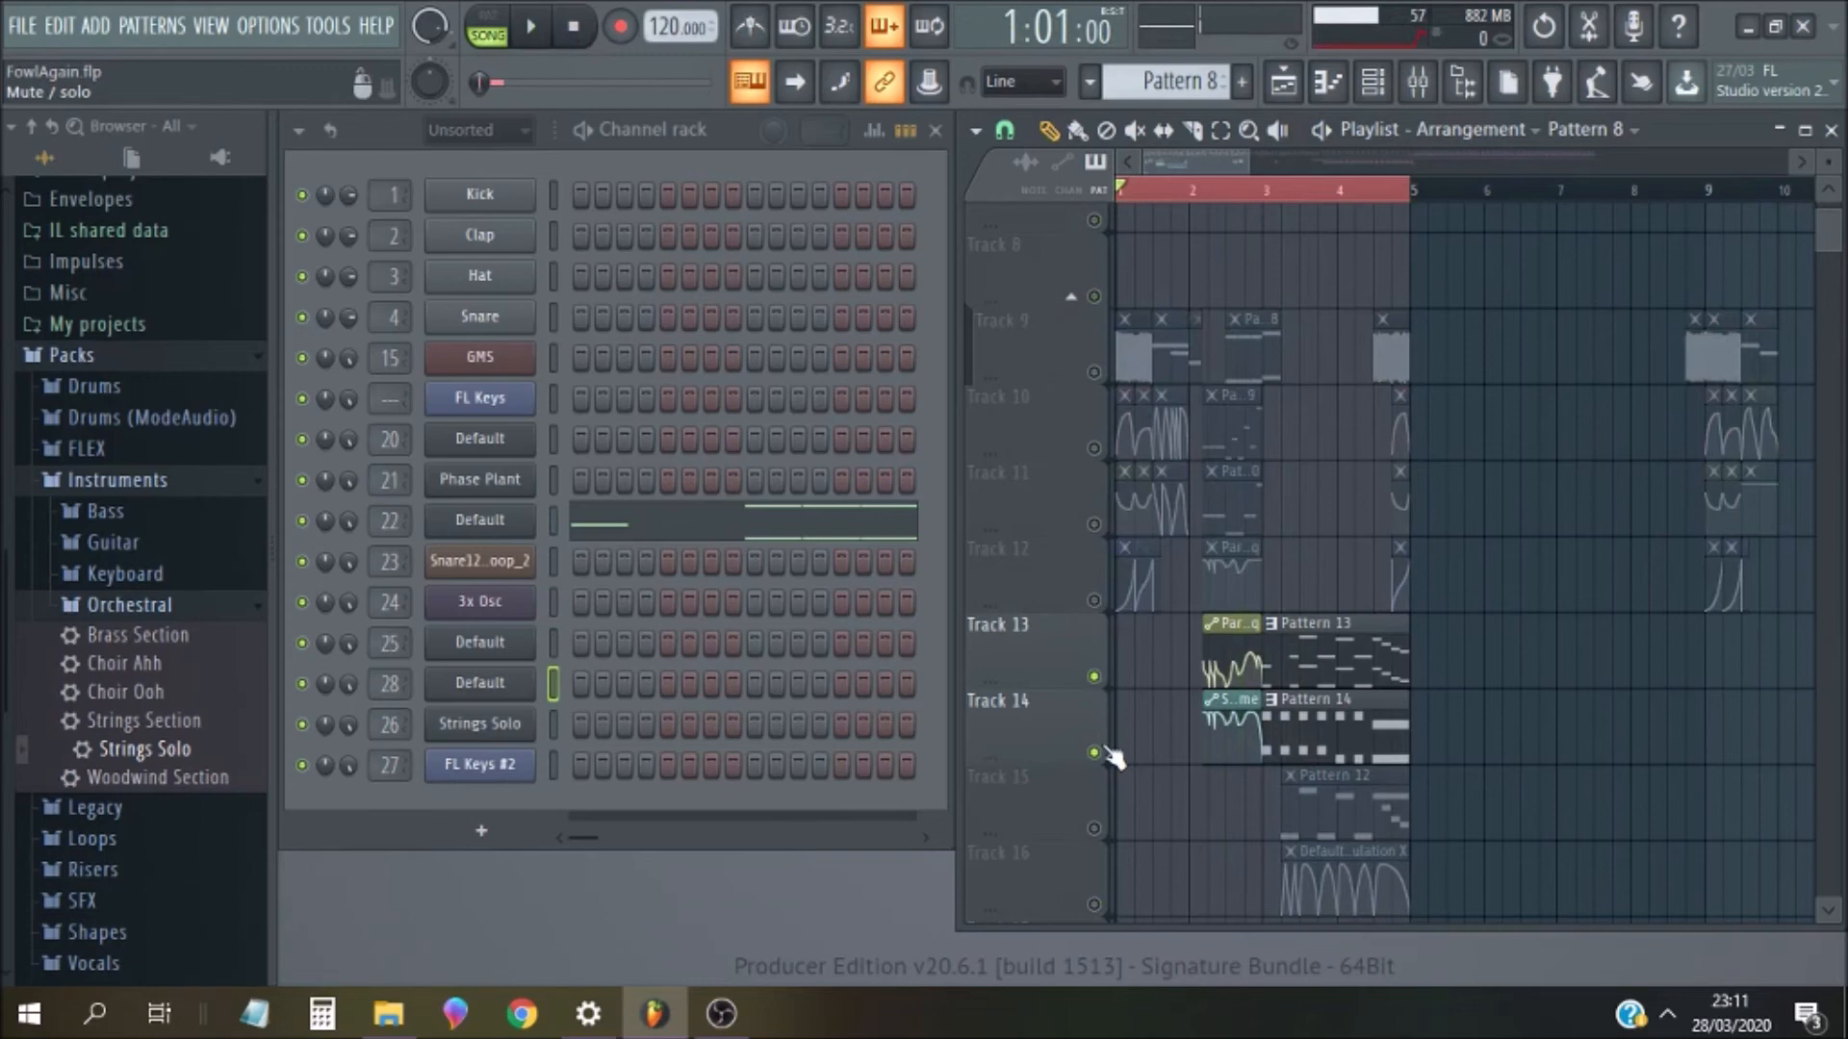
scroll(1113, 758, up, 5)
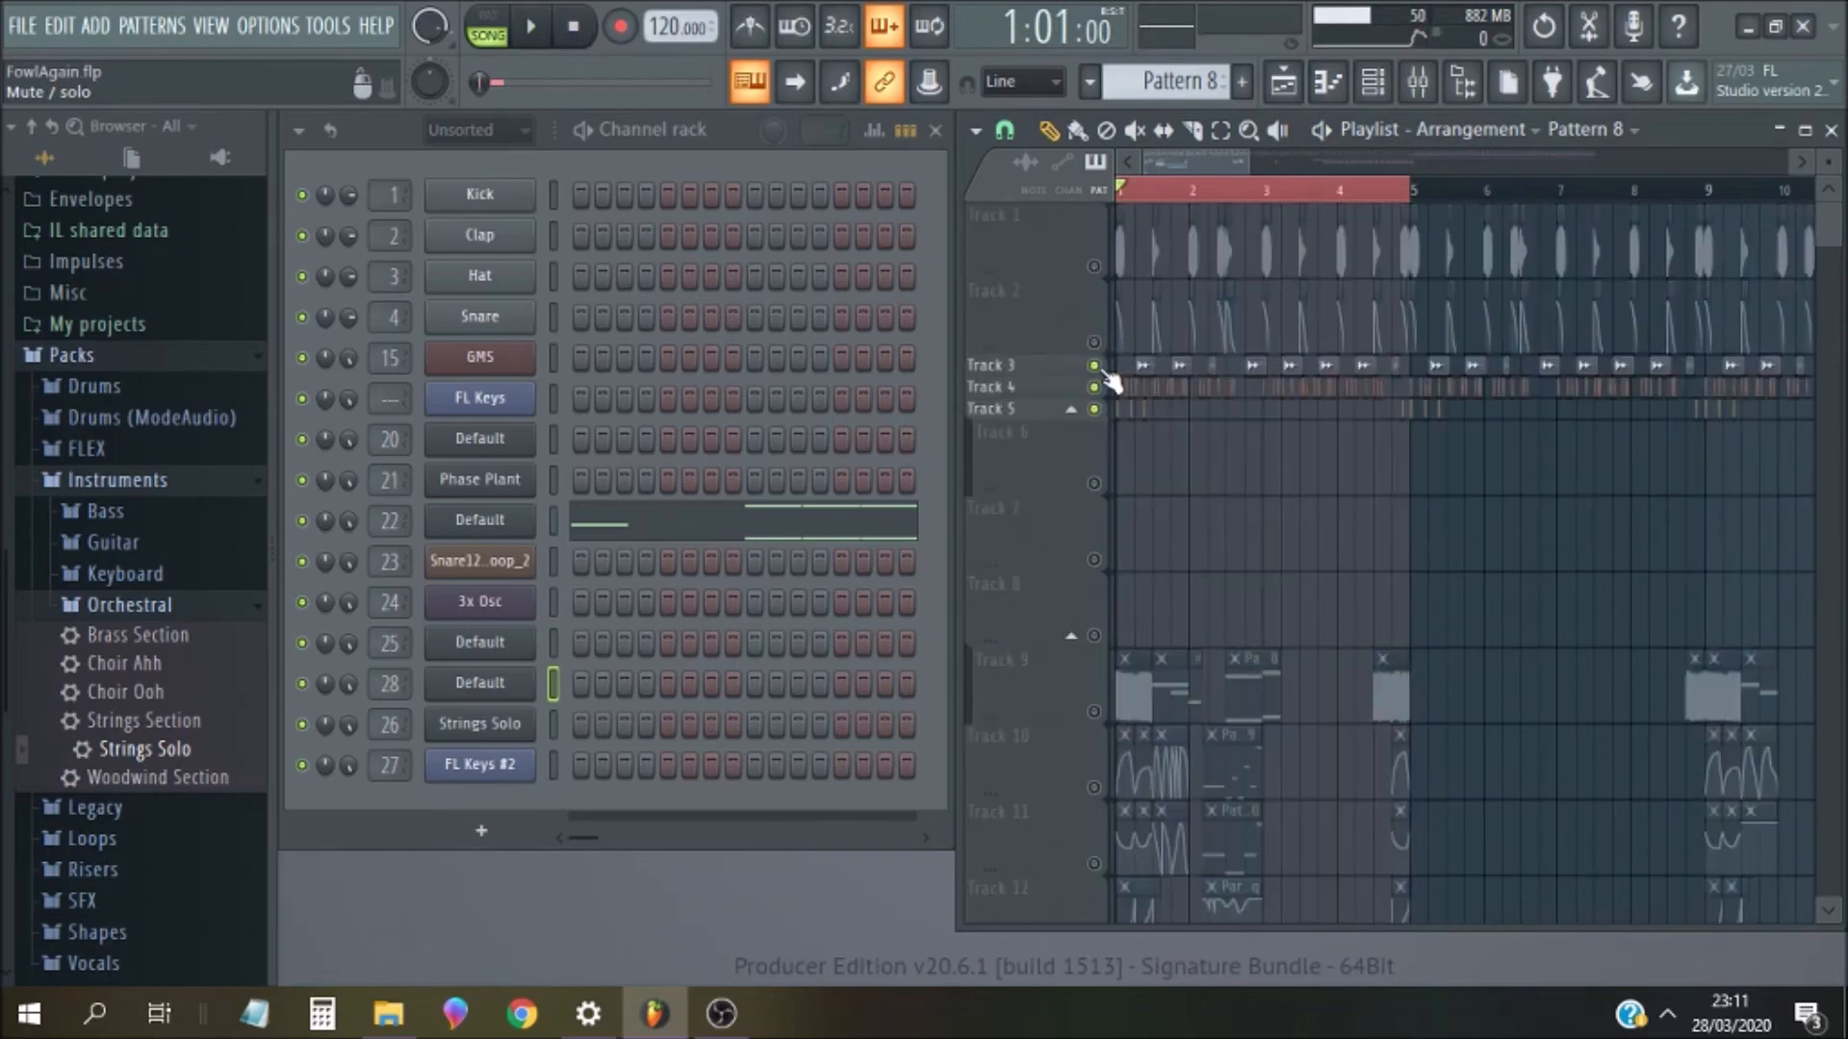
scroll(1111, 382, down, 5)
click(1272, 189)
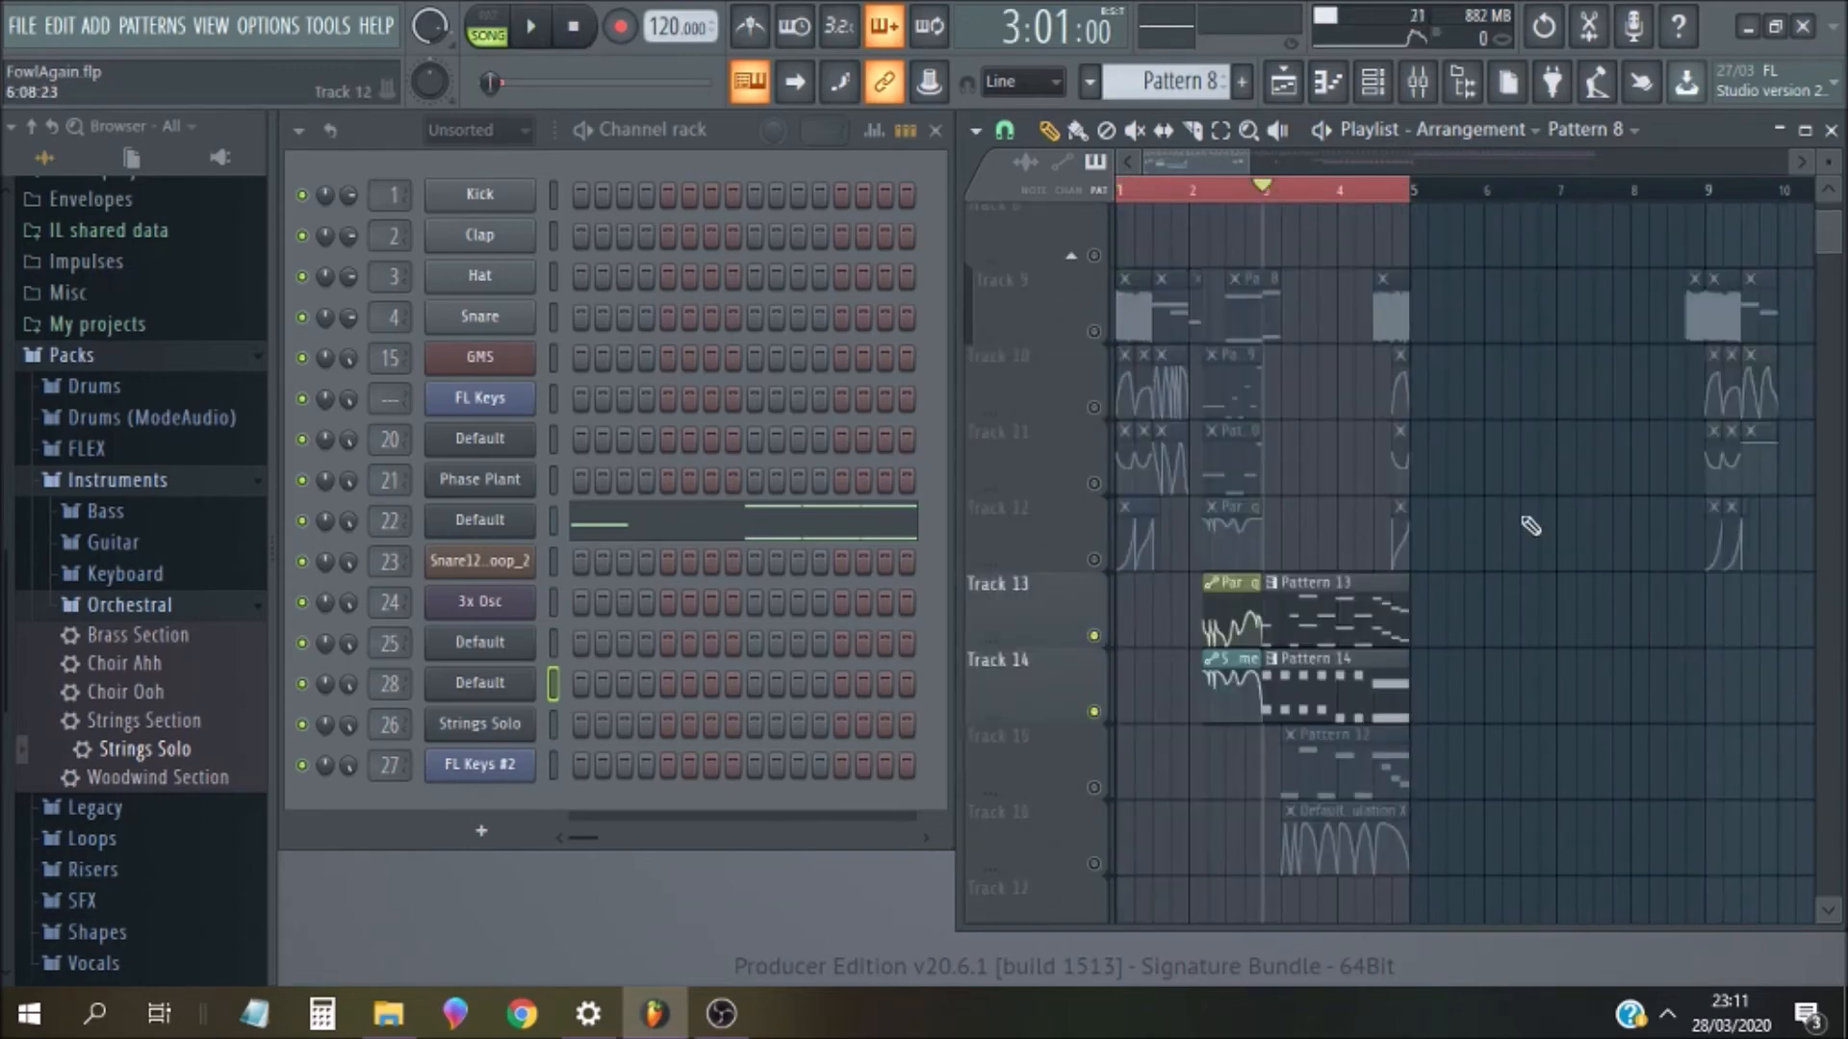
key(space)
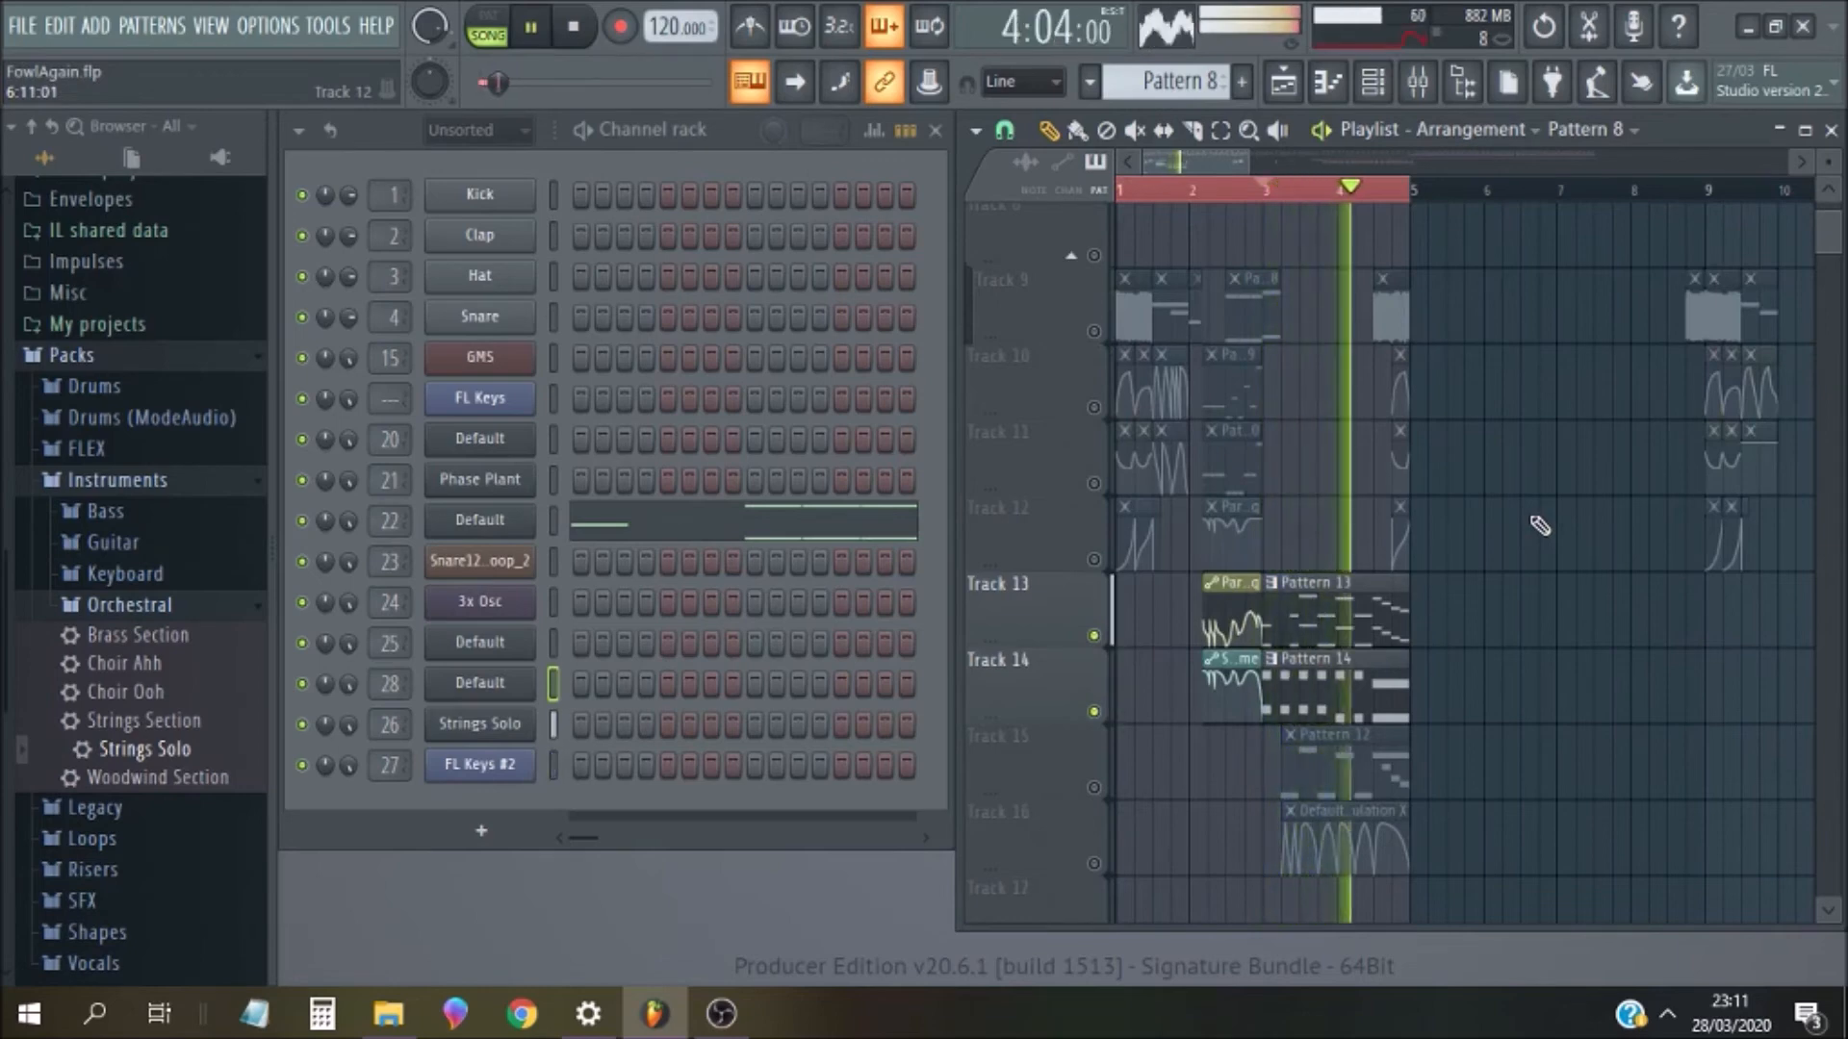
key(space)
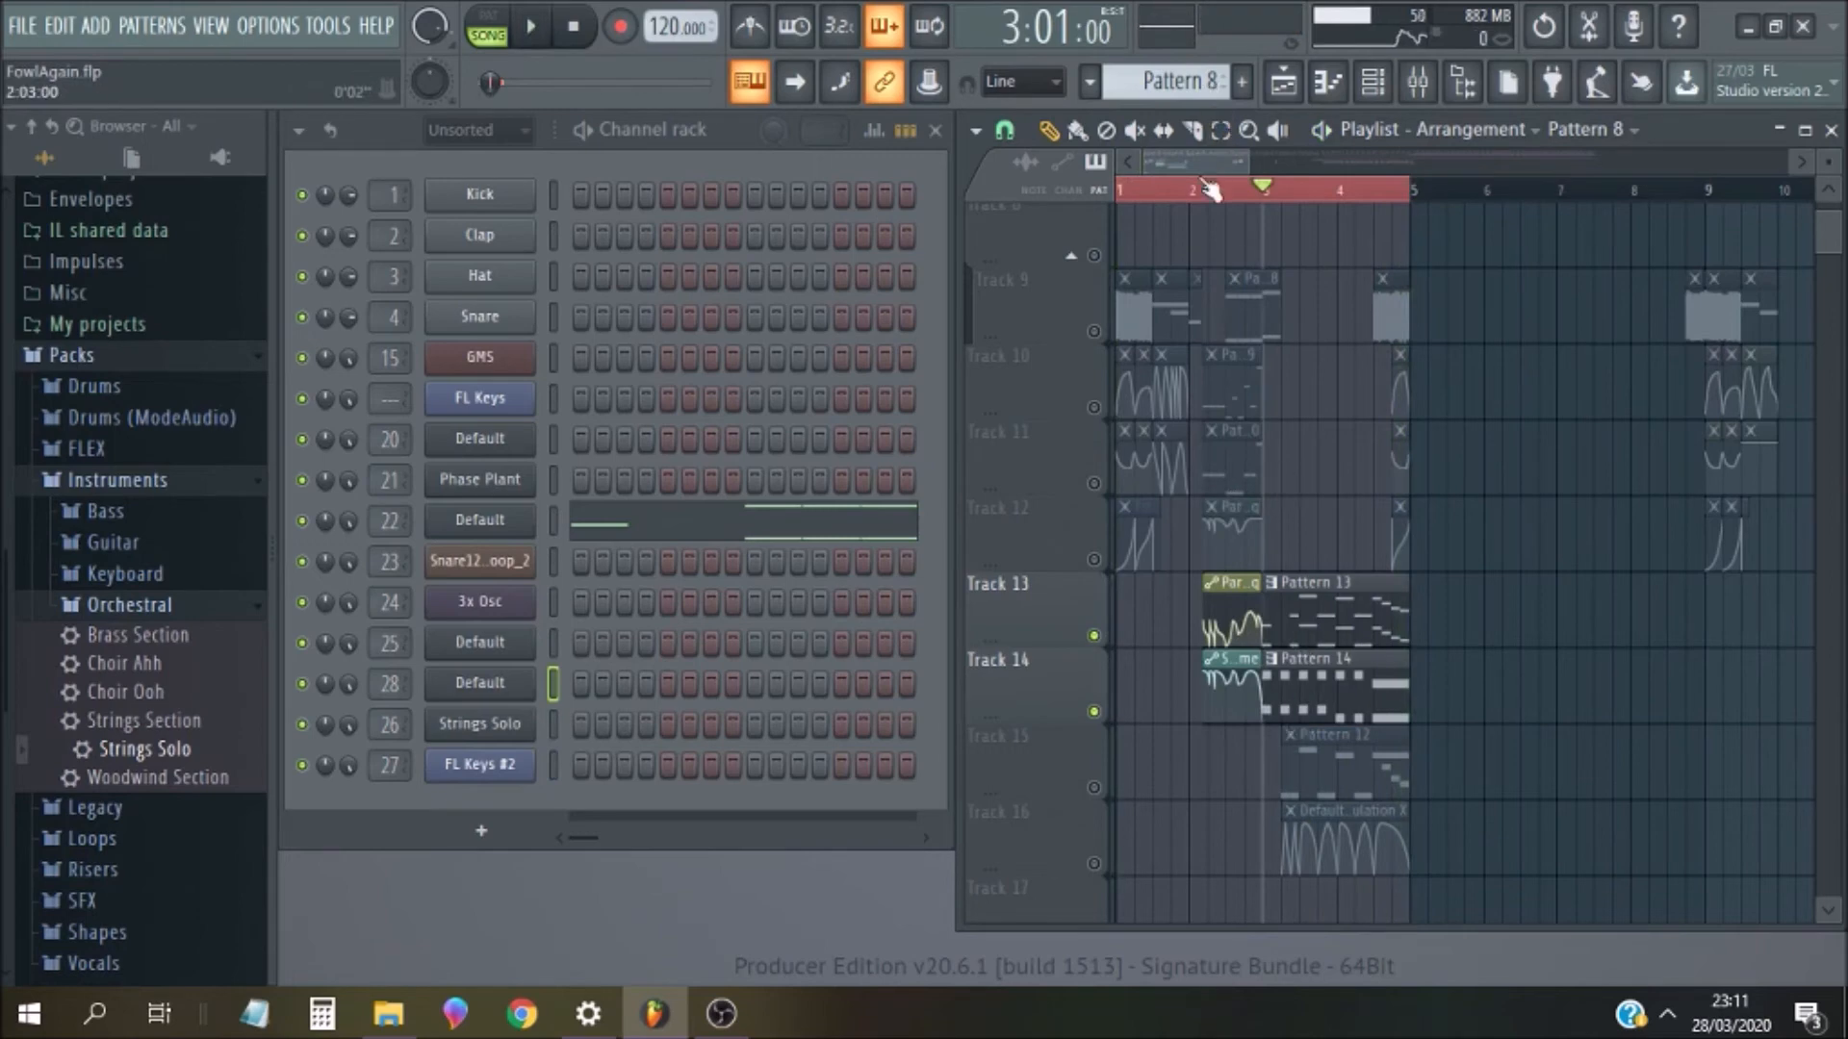
click(1094, 331)
Switch to Pattern 3 in pattern mode and open its FL Keys chords in the piano roll, showing all eight bars
drag(1152, 162, 949, 195)
drag(1176, 83, 1176, 126)
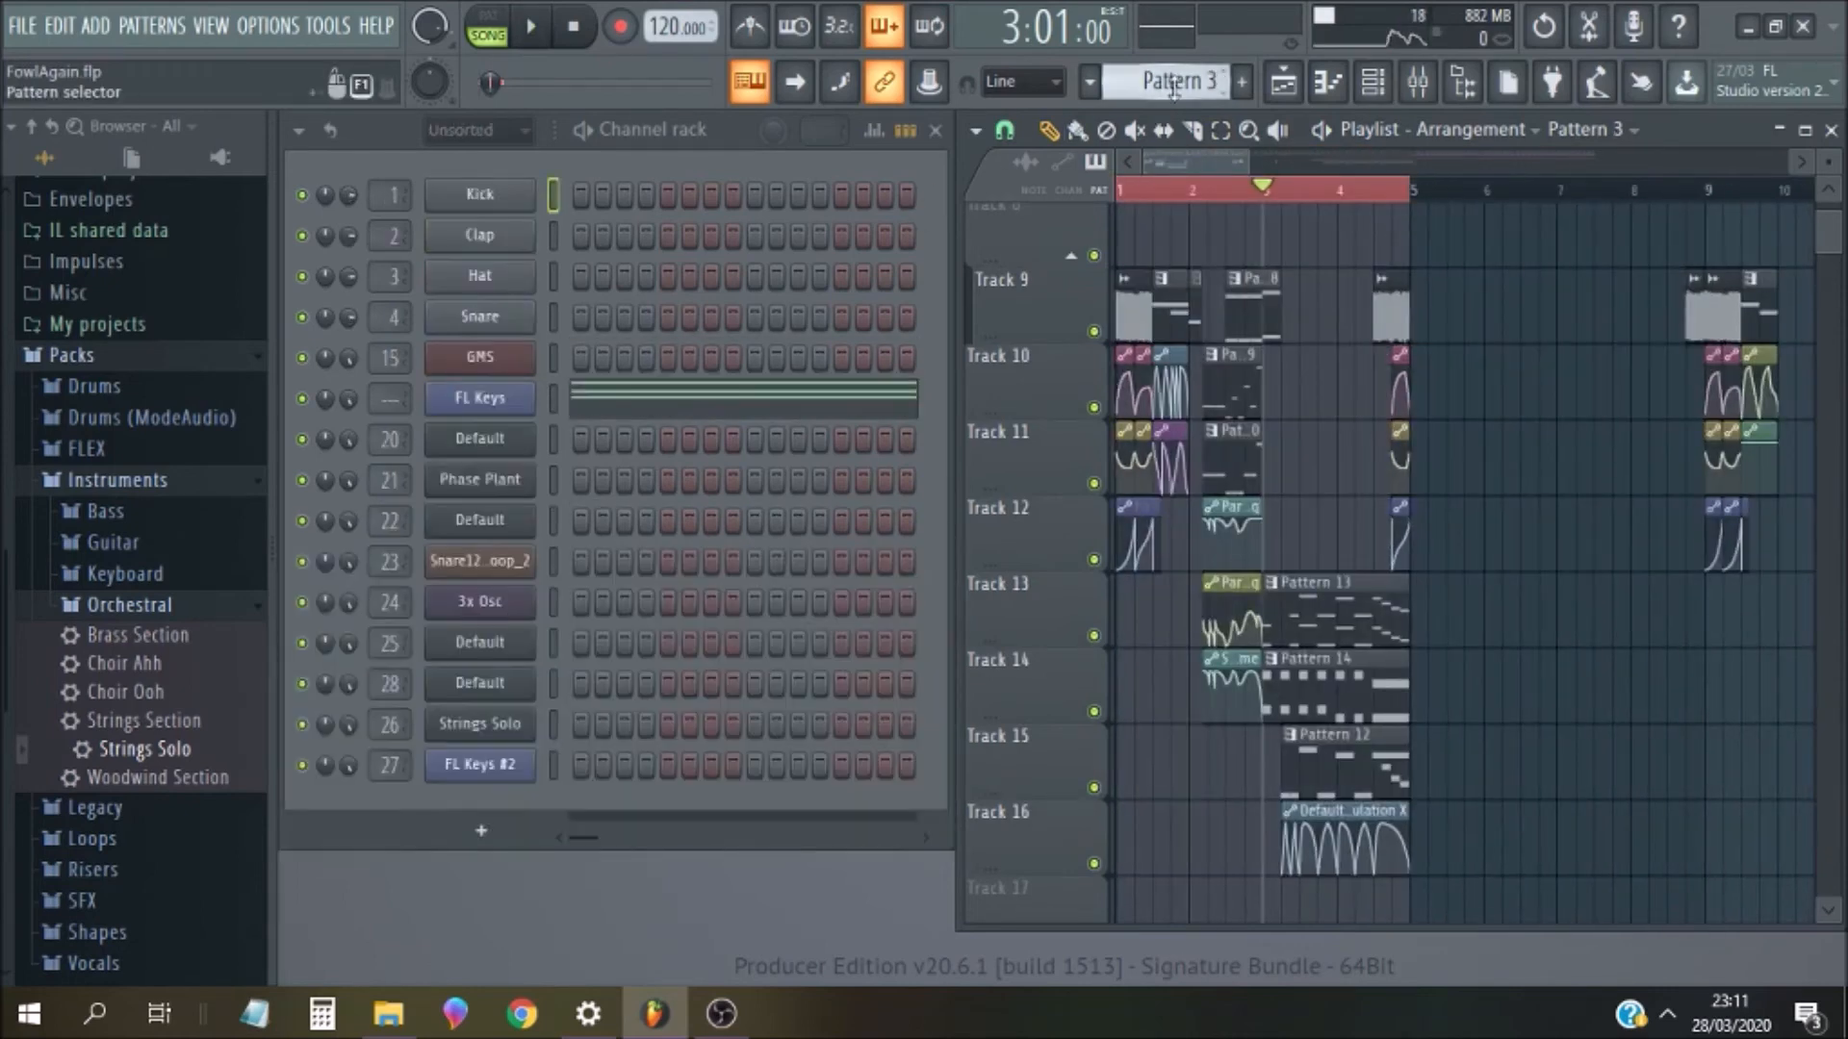
click(486, 26)
click(624, 378)
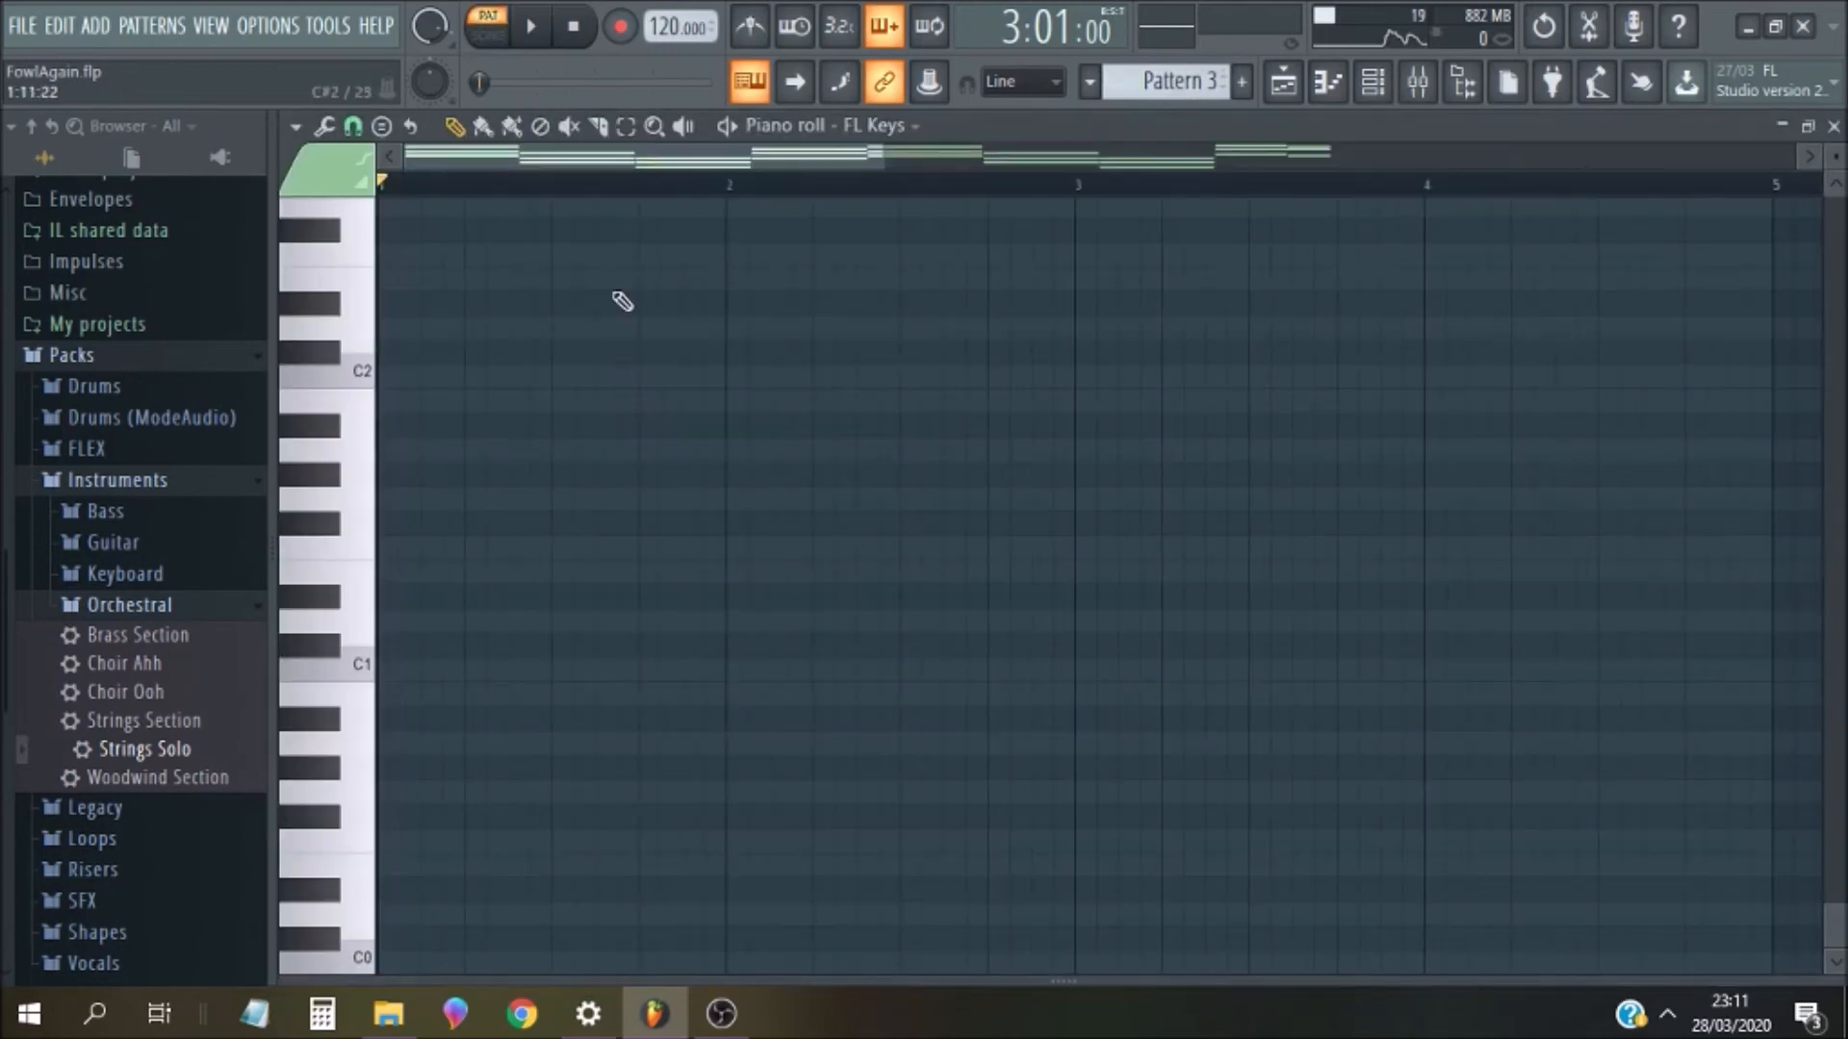
scroll(693, 236, down, 3)
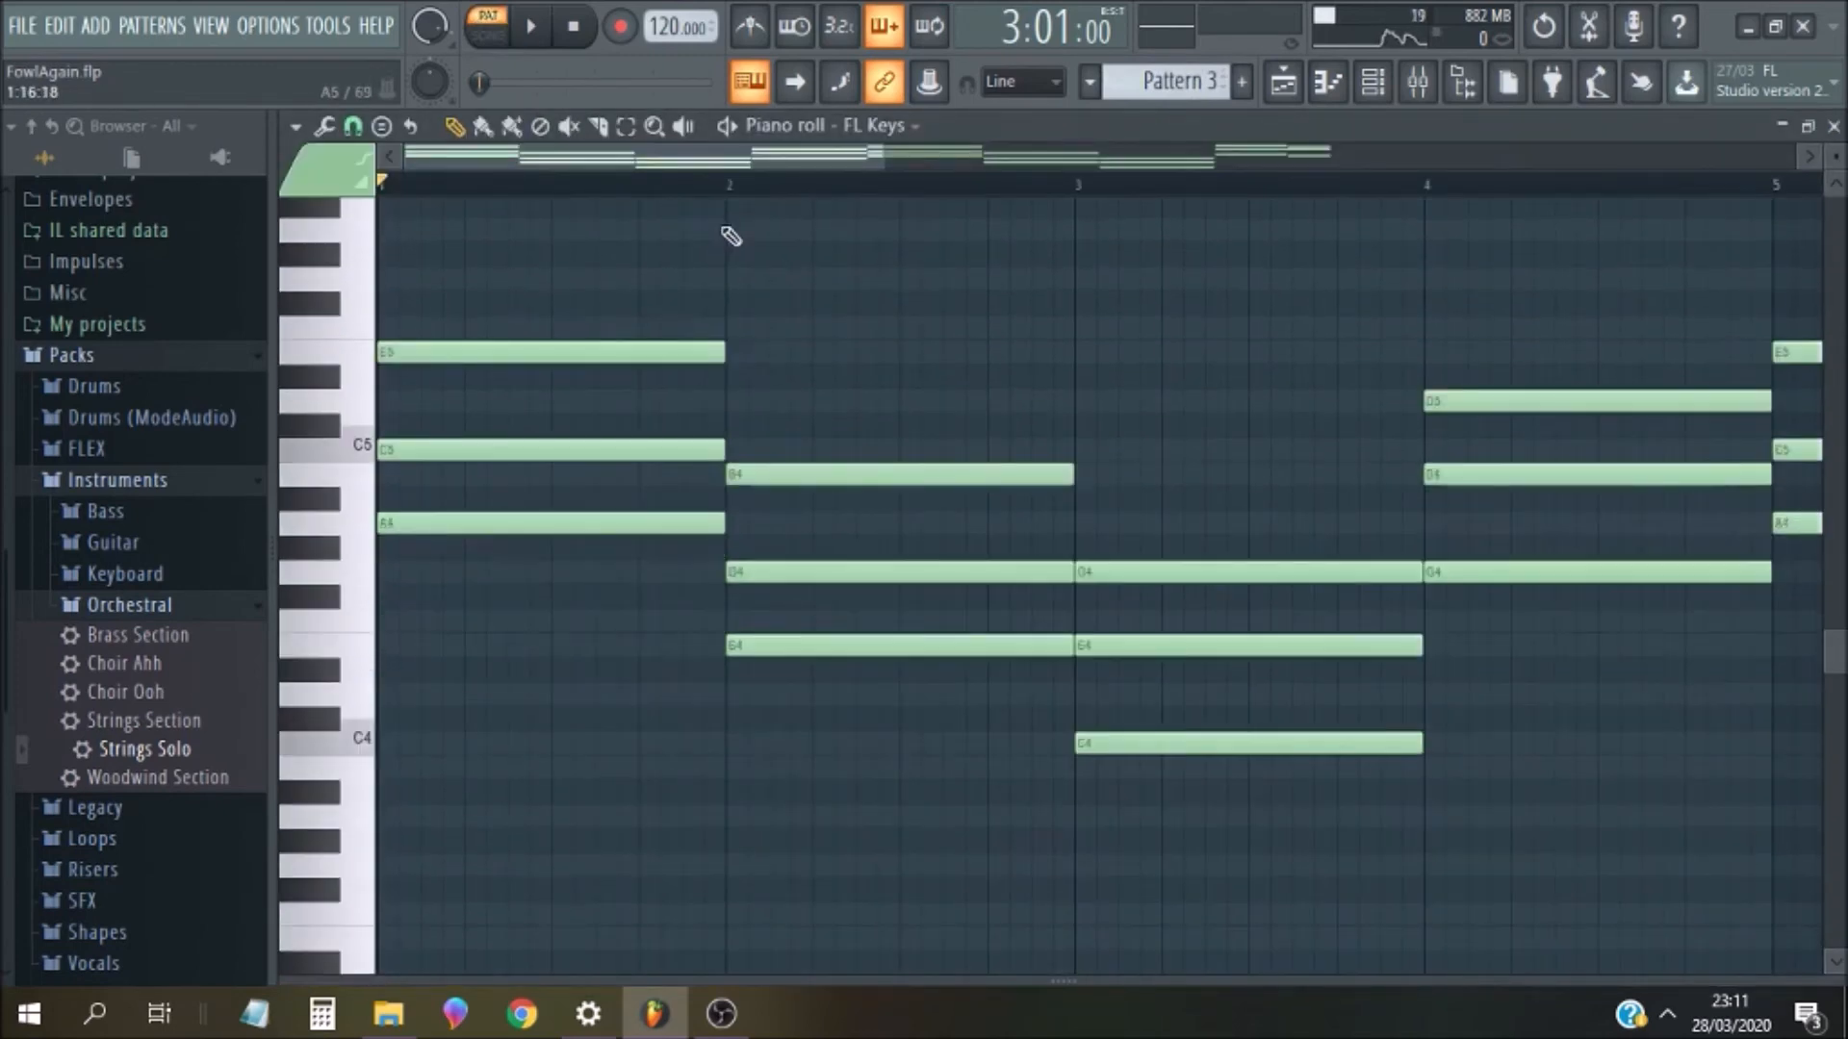
scroll(859, 190, down, 1)
drag(943, 162, 1332, 196)
scroll(1107, 371, down, 1)
scroll(1107, 364, up, 1)
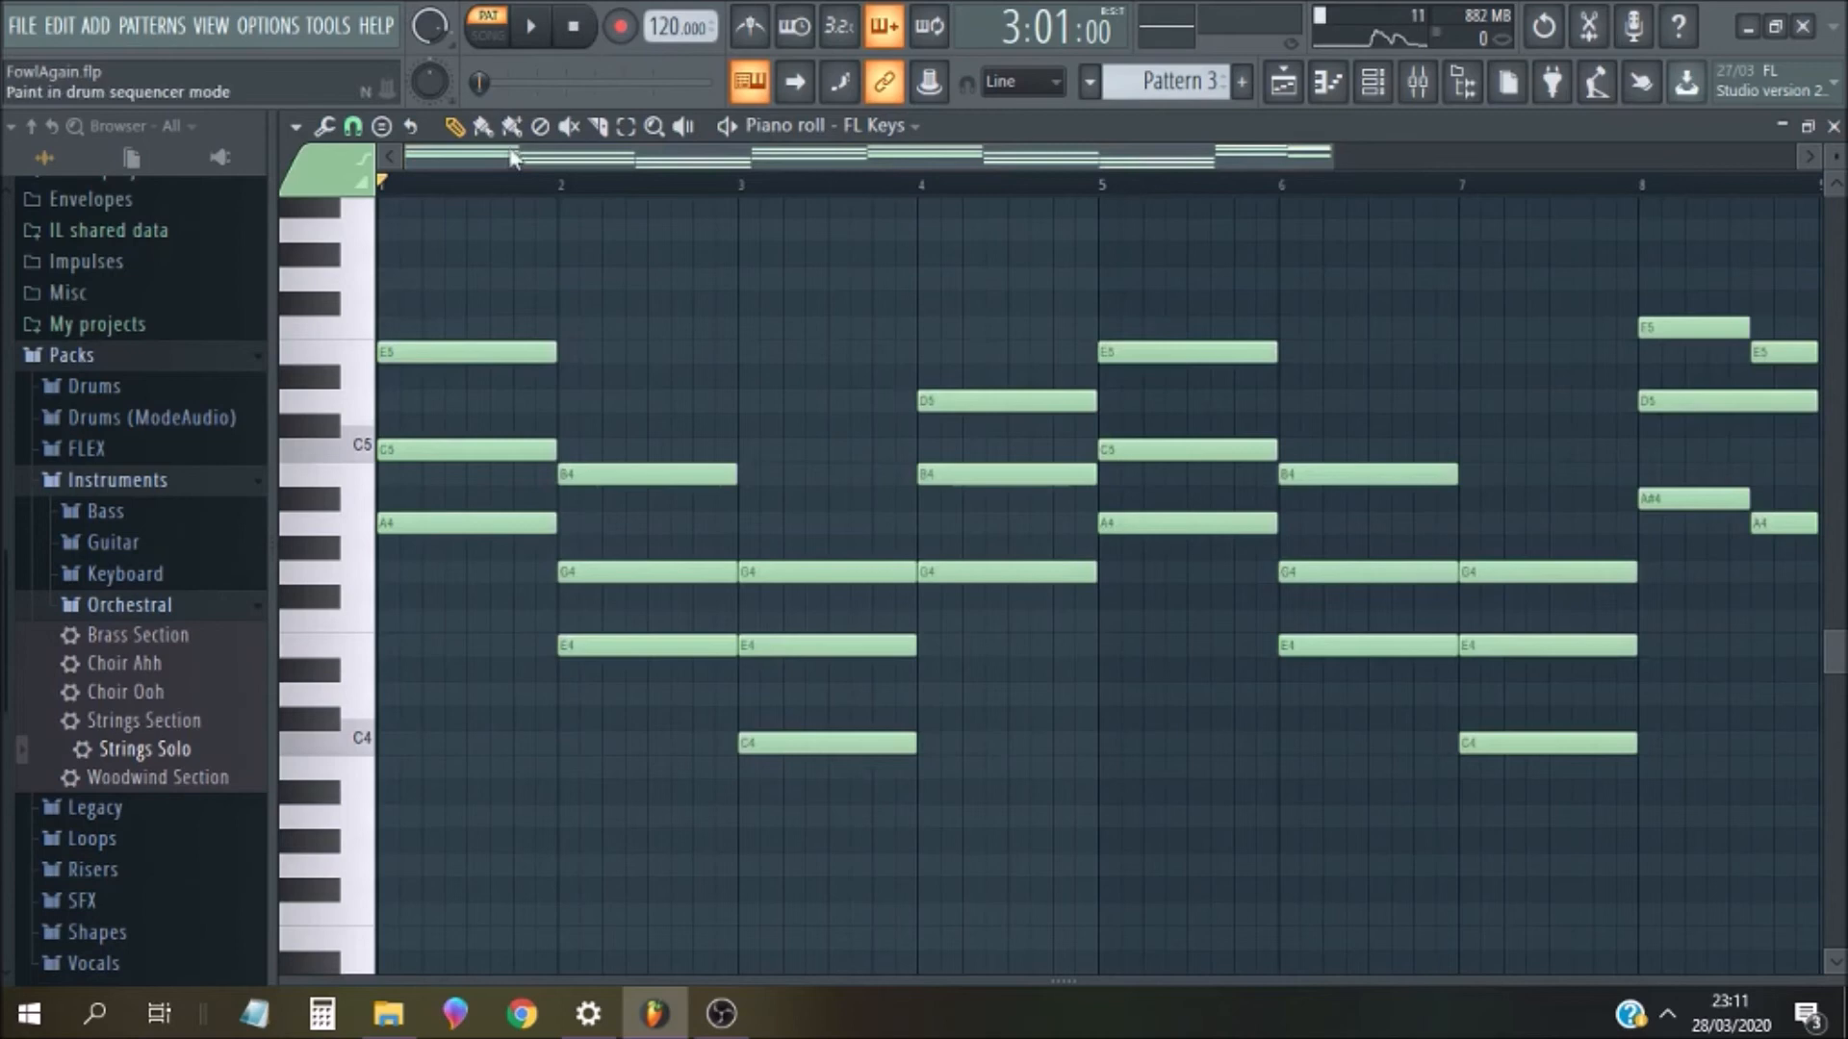
Play the Pattern 3 chord progression from bar 1, stop playback, and close the piano roll
click(528, 27)
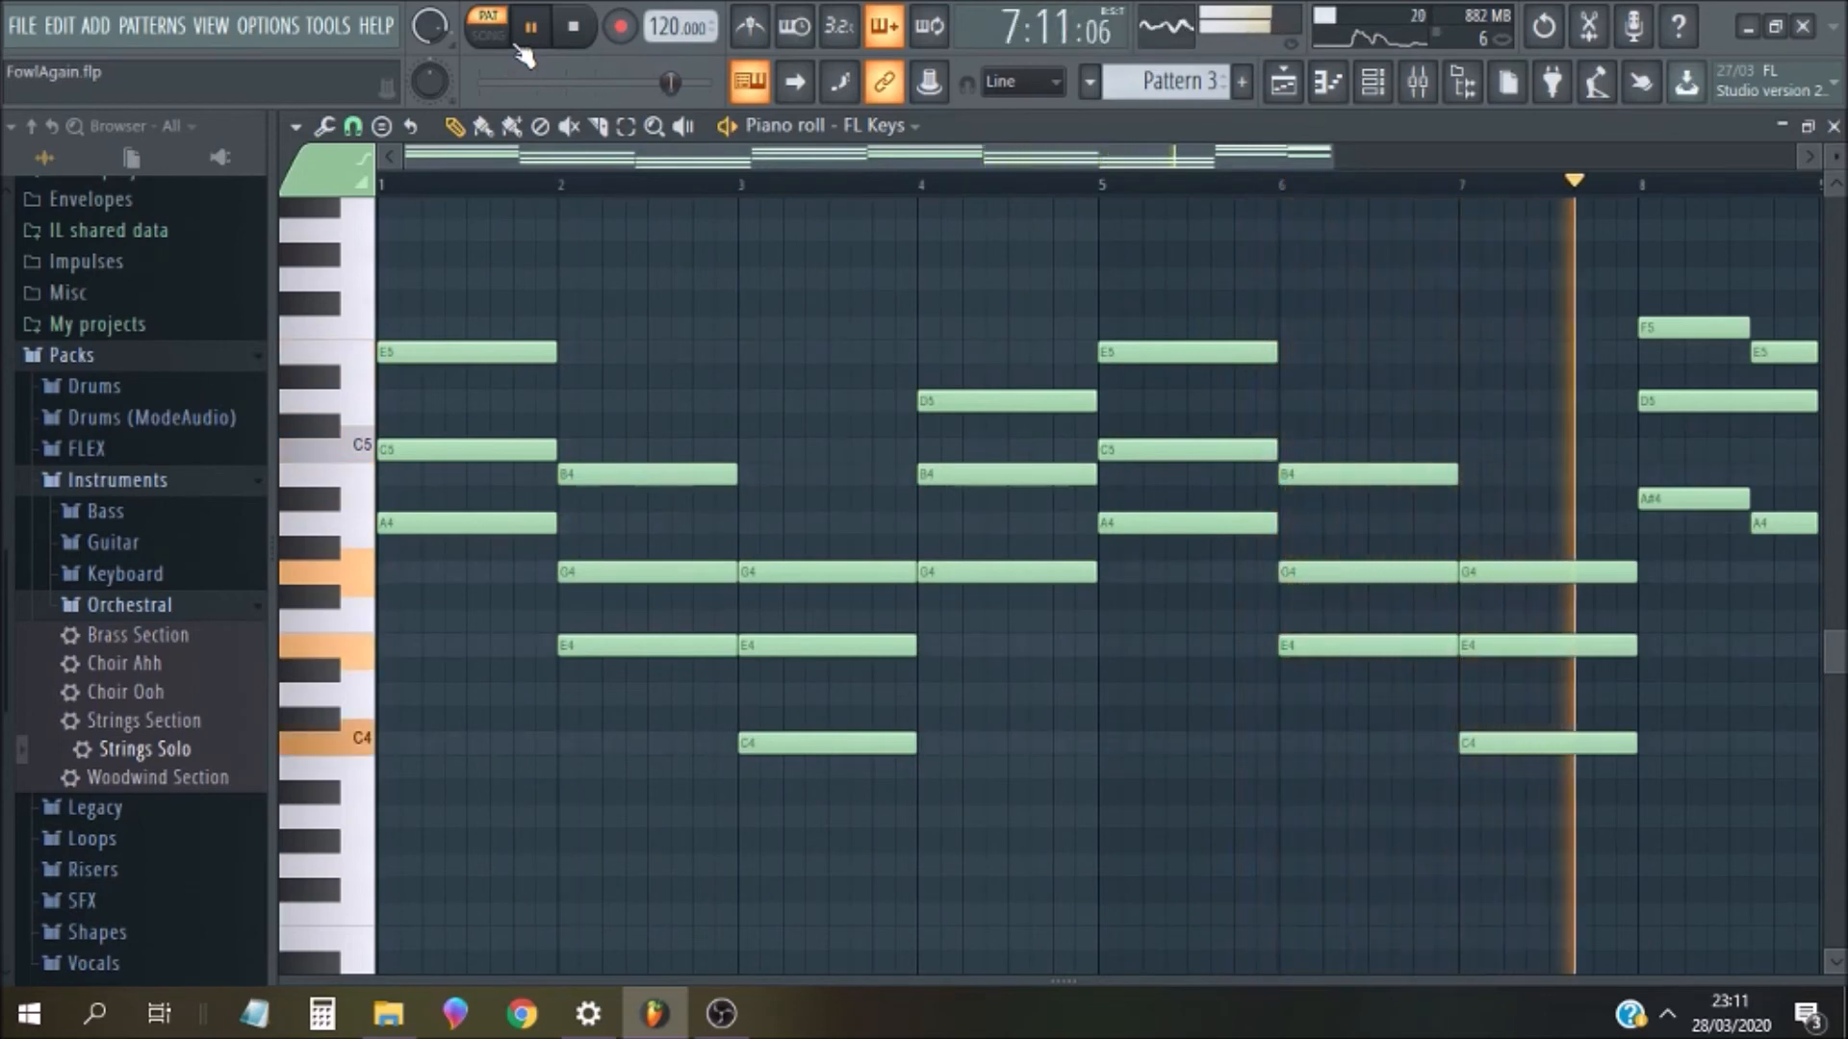
click(573, 26)
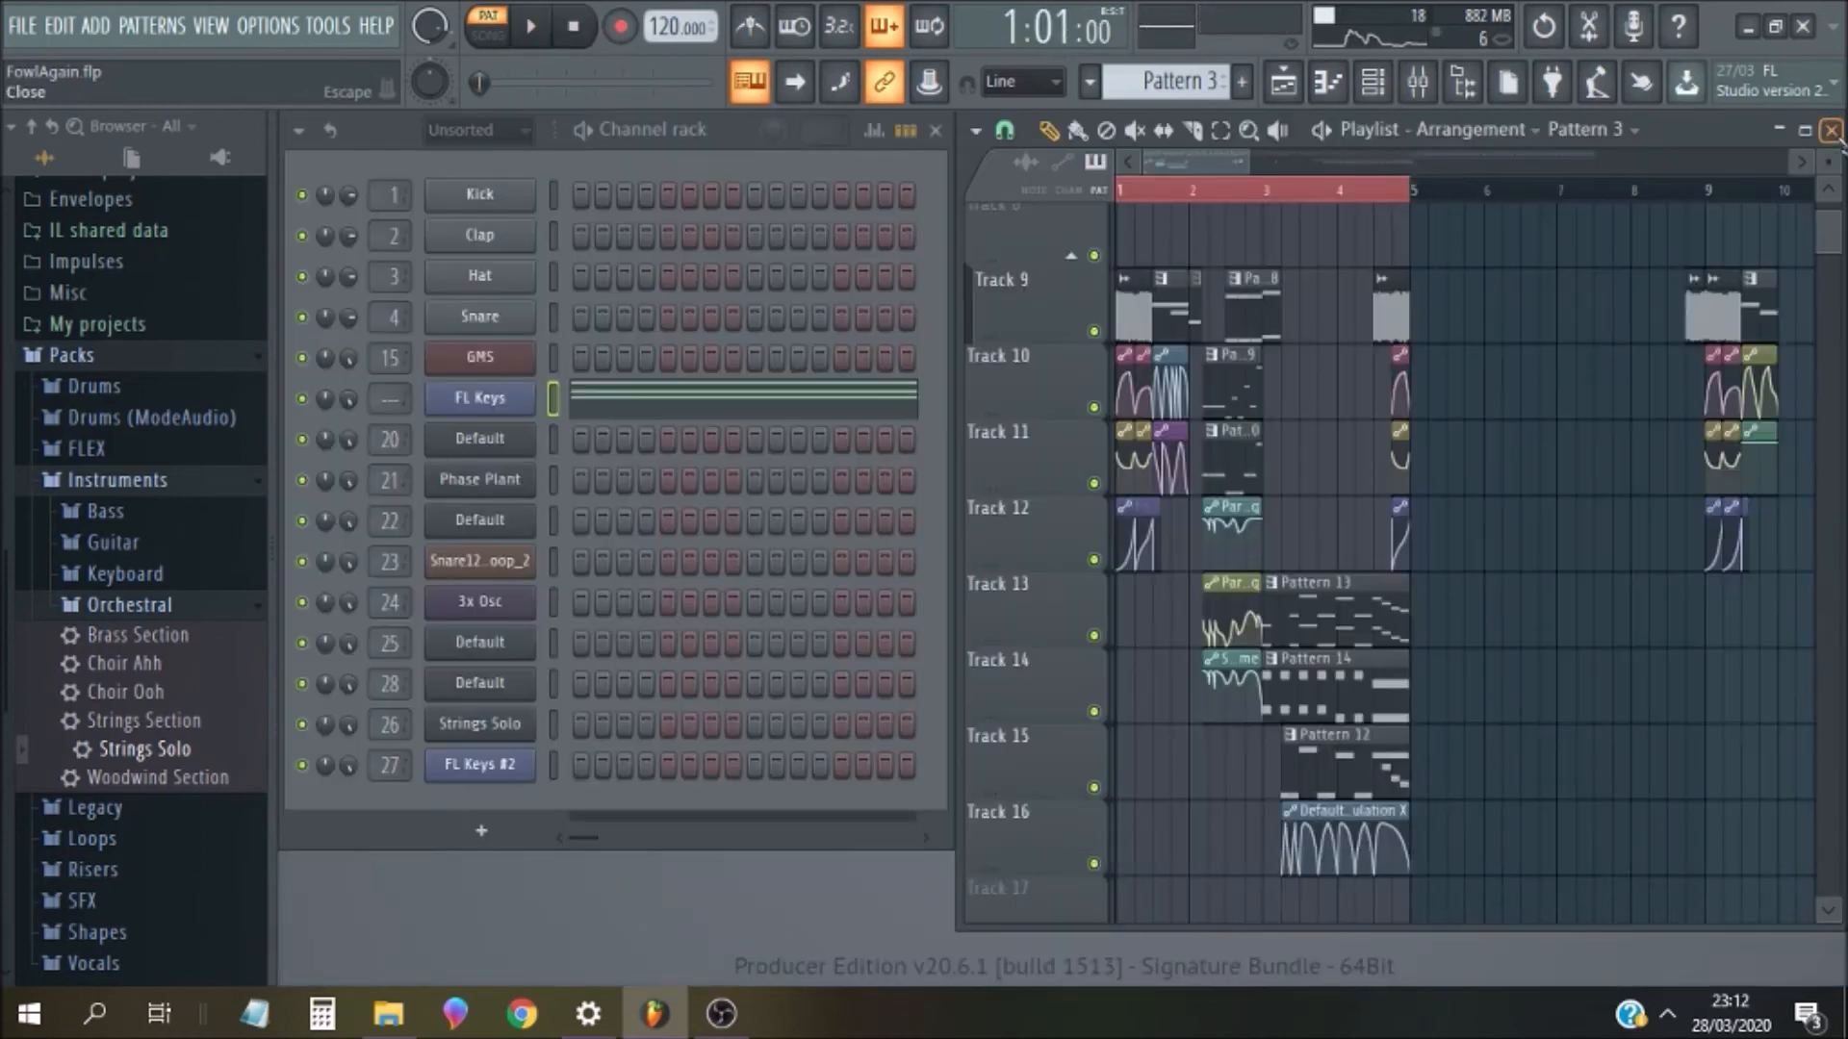
click(1833, 126)
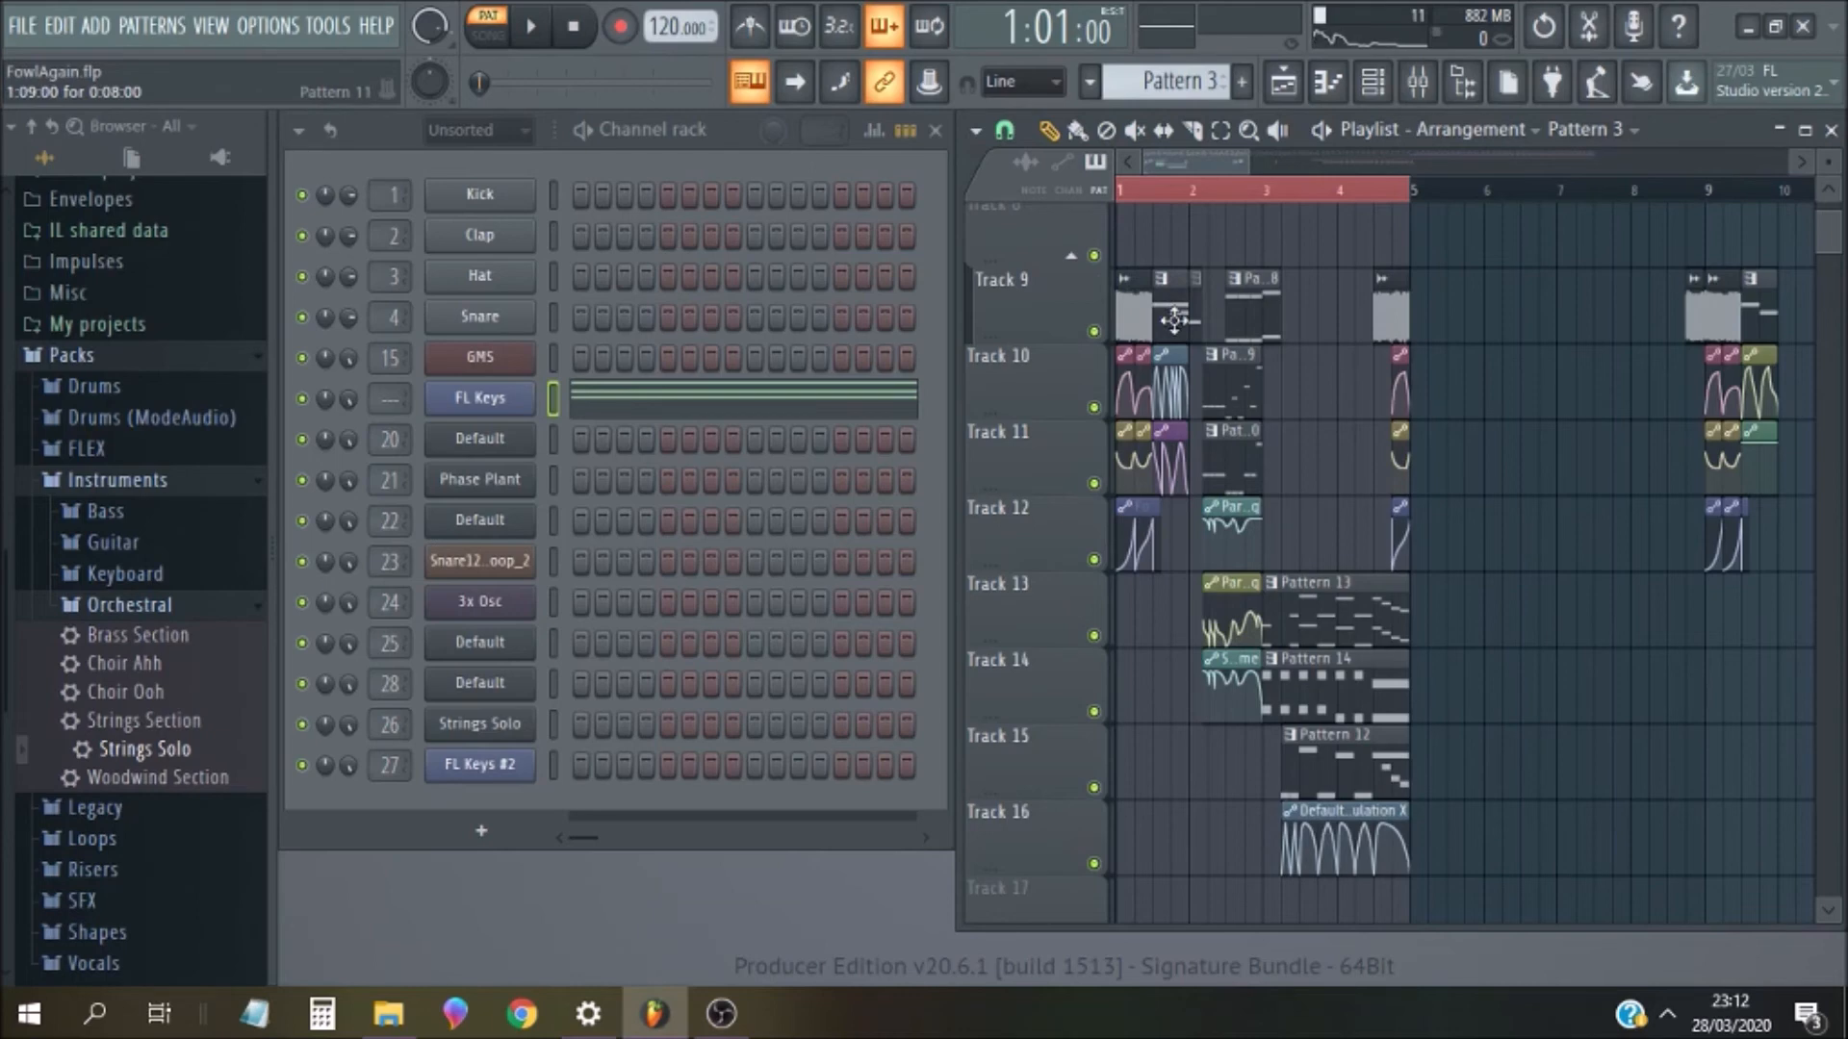
Select Pattern 11 from its Track 9 clip, examine channel 25's notes in the piano roll, and close it
click(1174, 321)
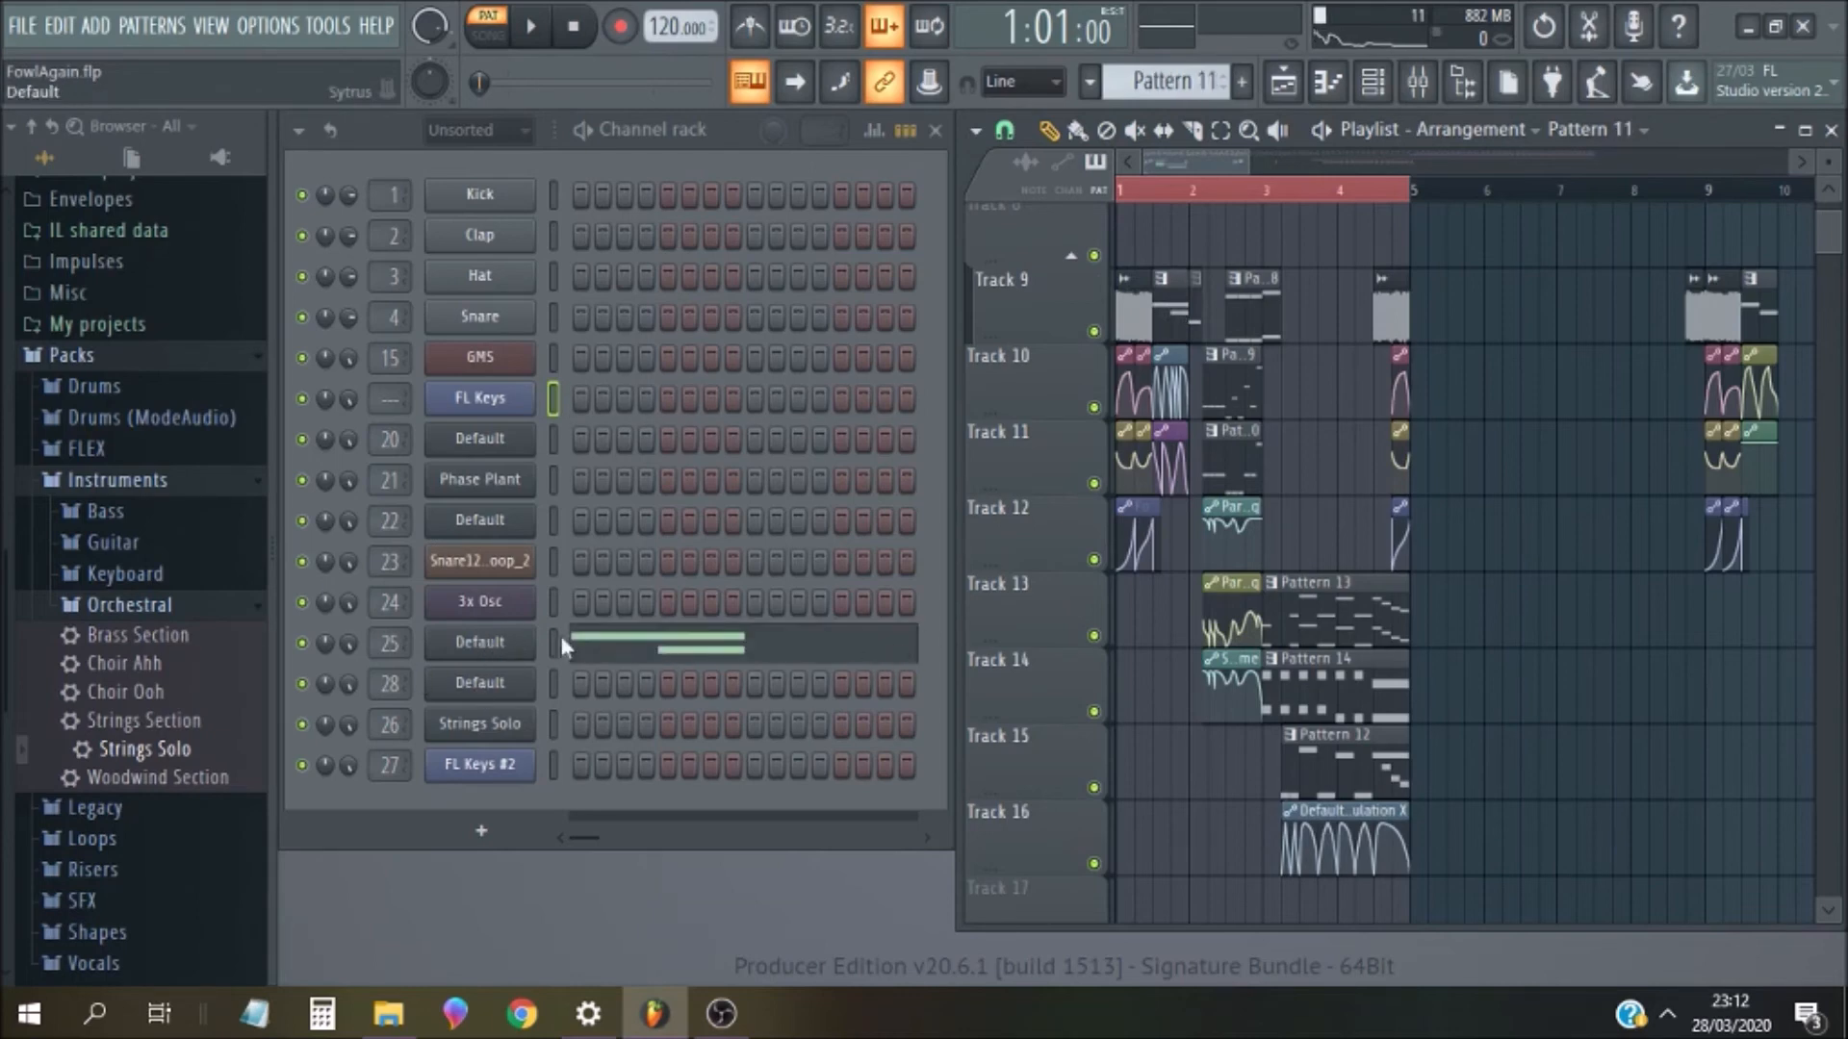
click(746, 652)
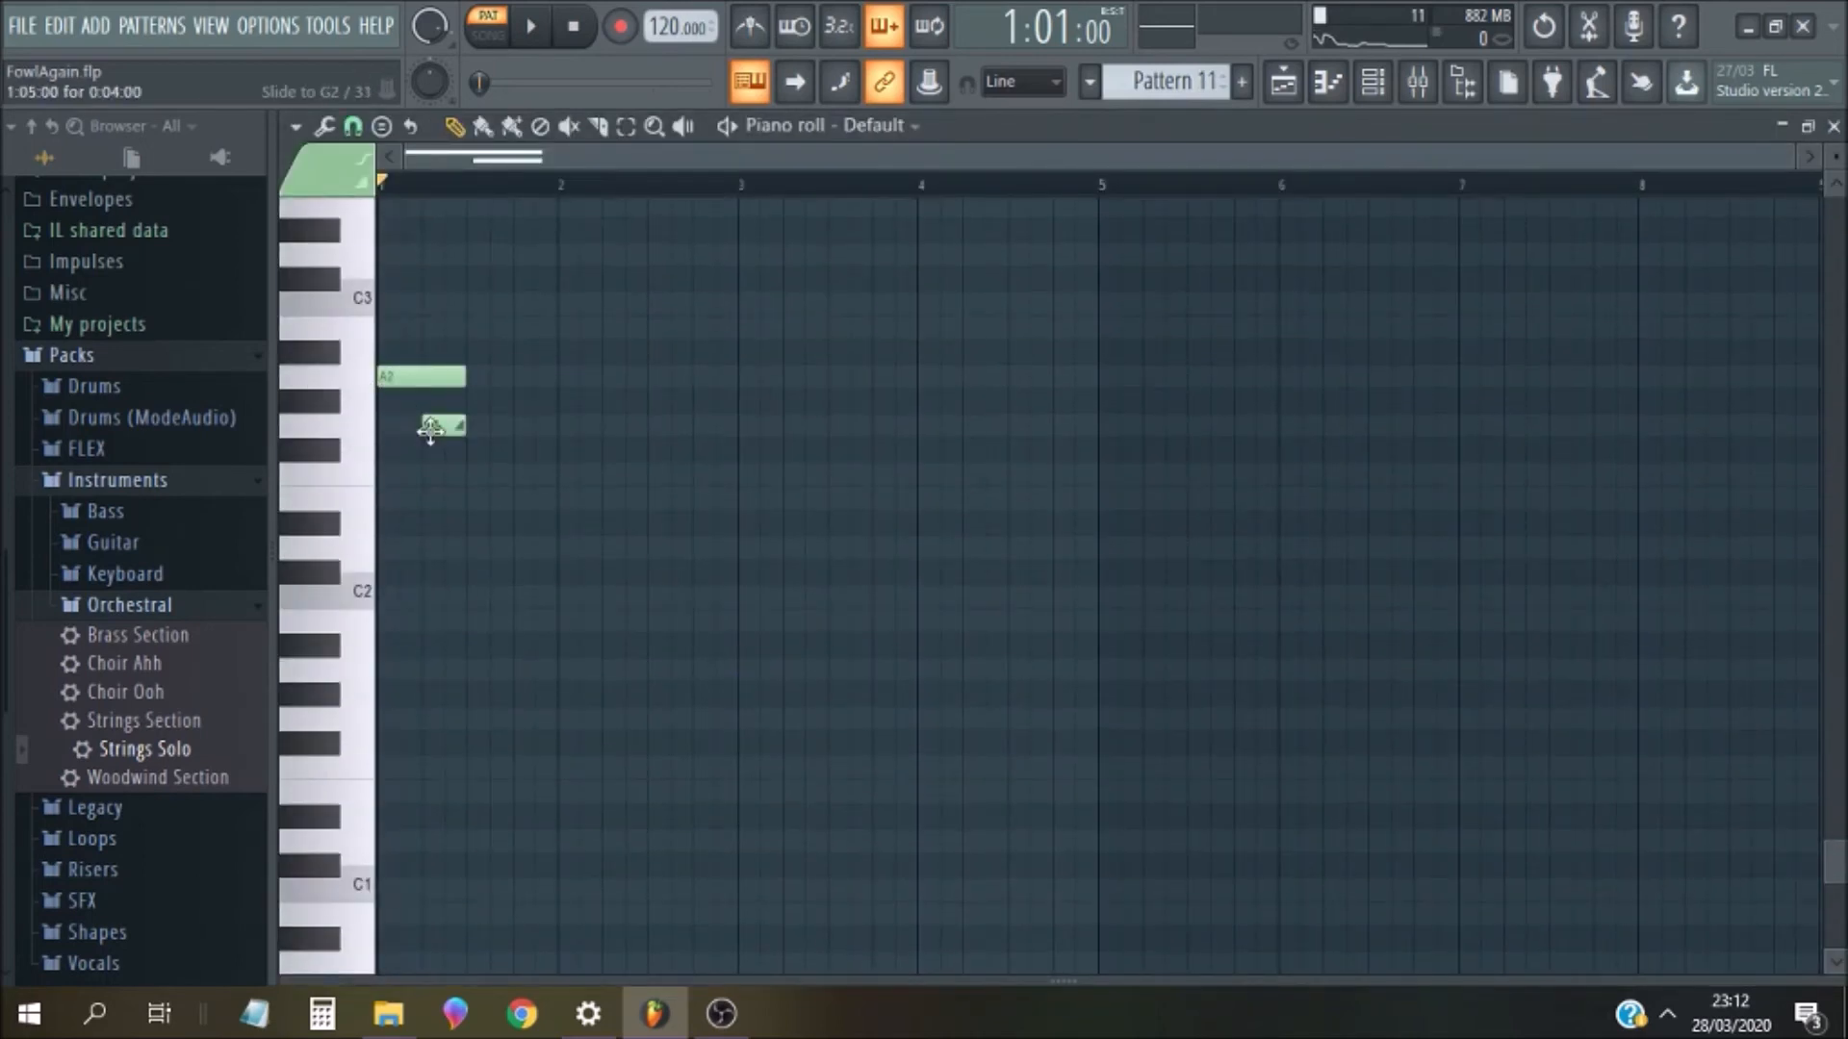
click(1833, 126)
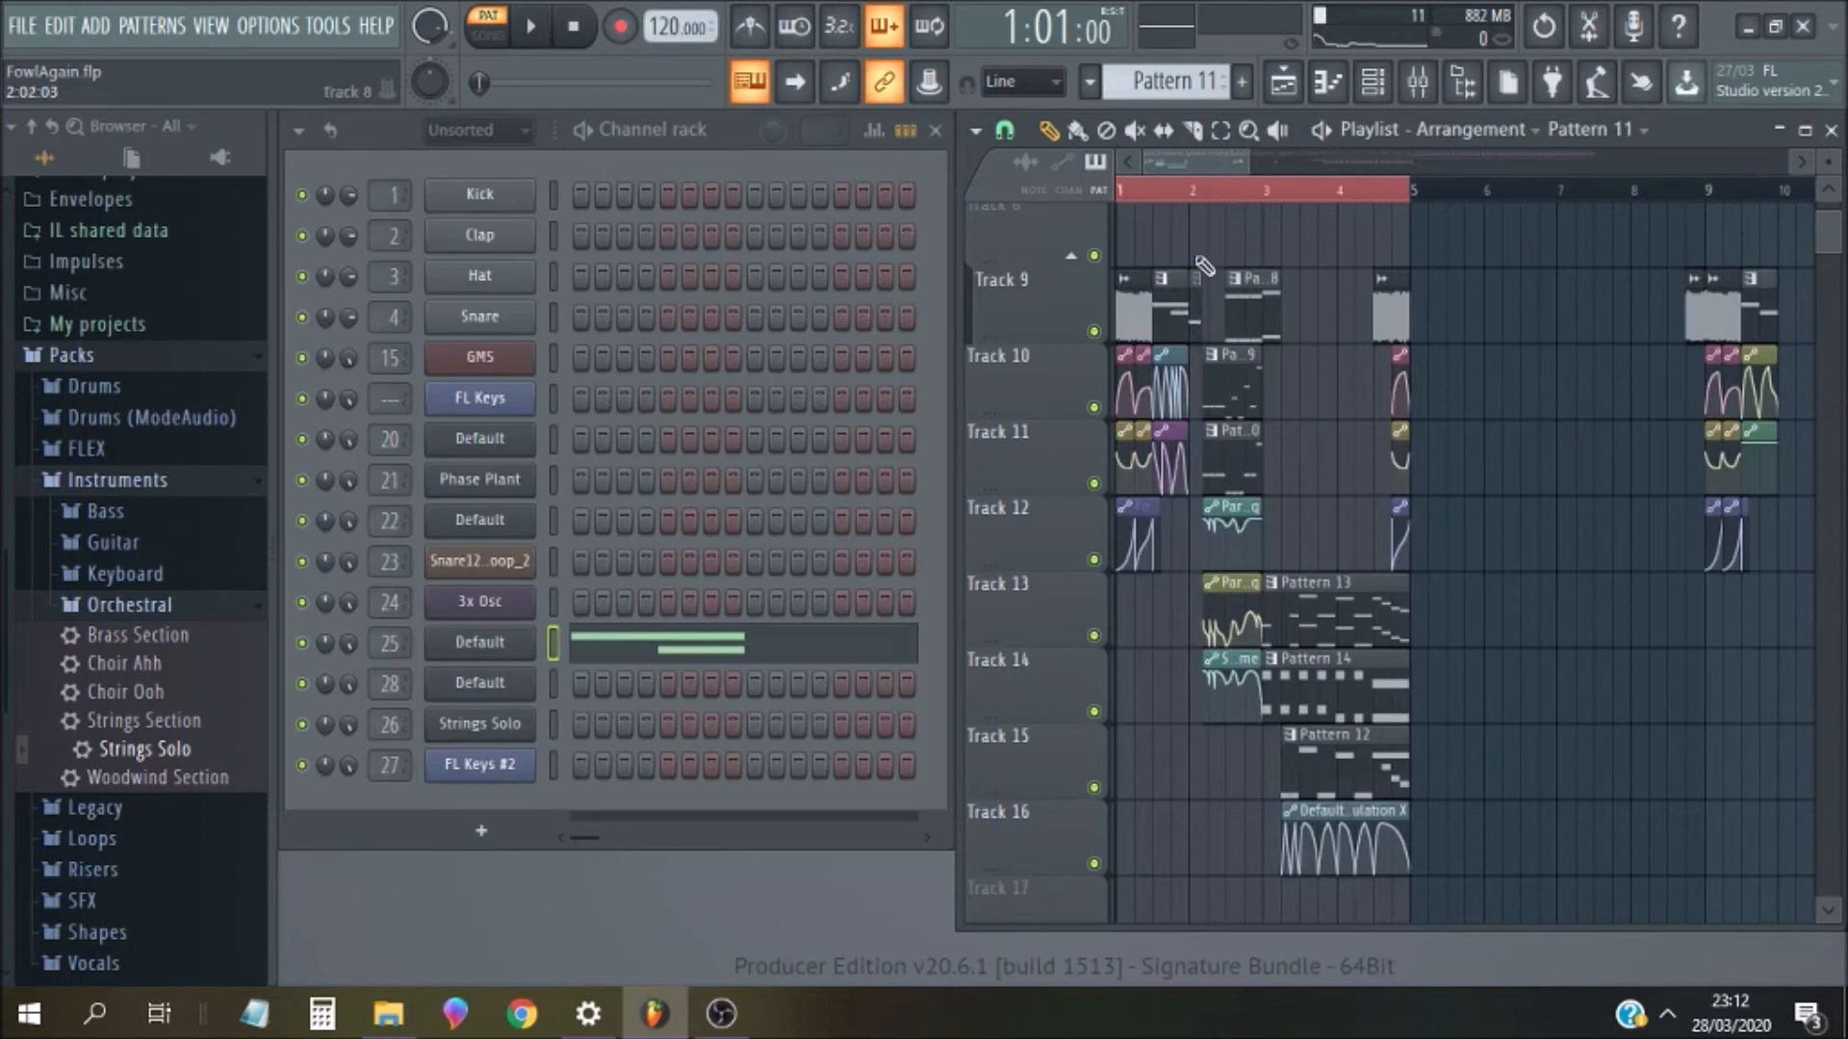
Select Pattern 8 from the short Track 9 clip and set the song position to bar 3
click(1198, 306)
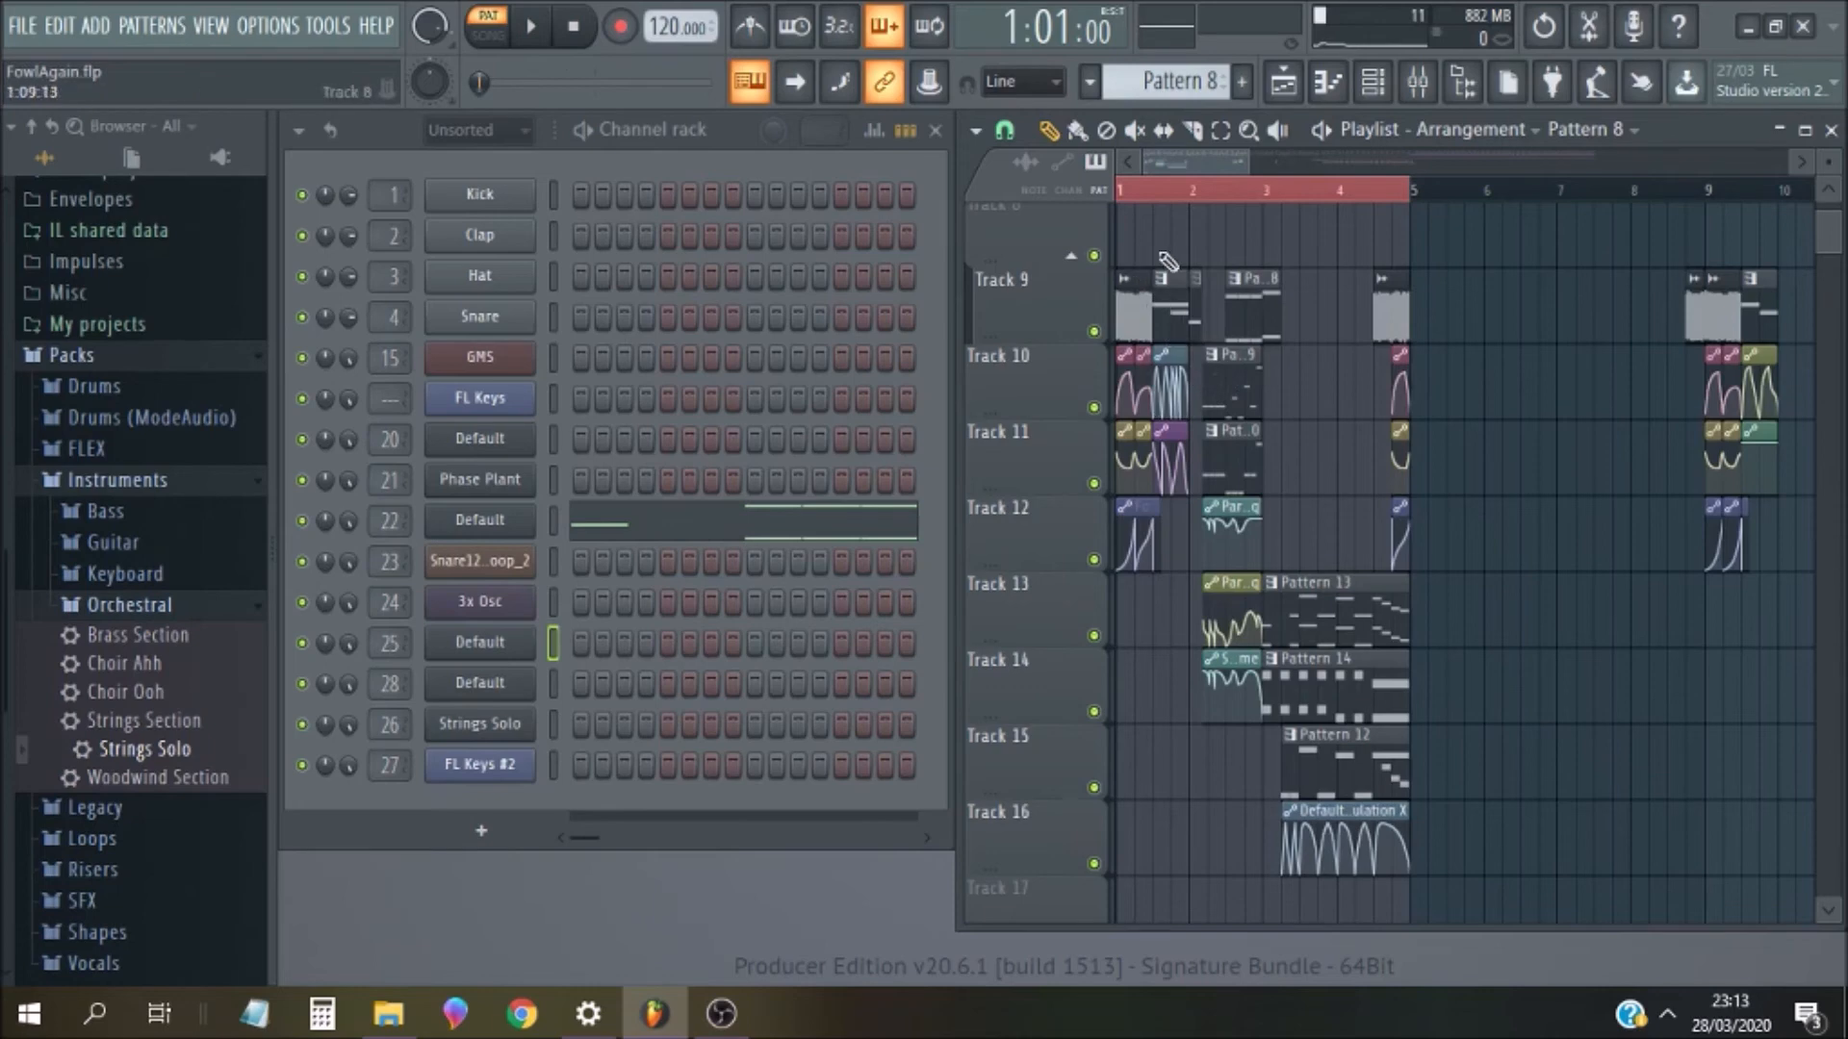
scroll(1145, 274, up, 1)
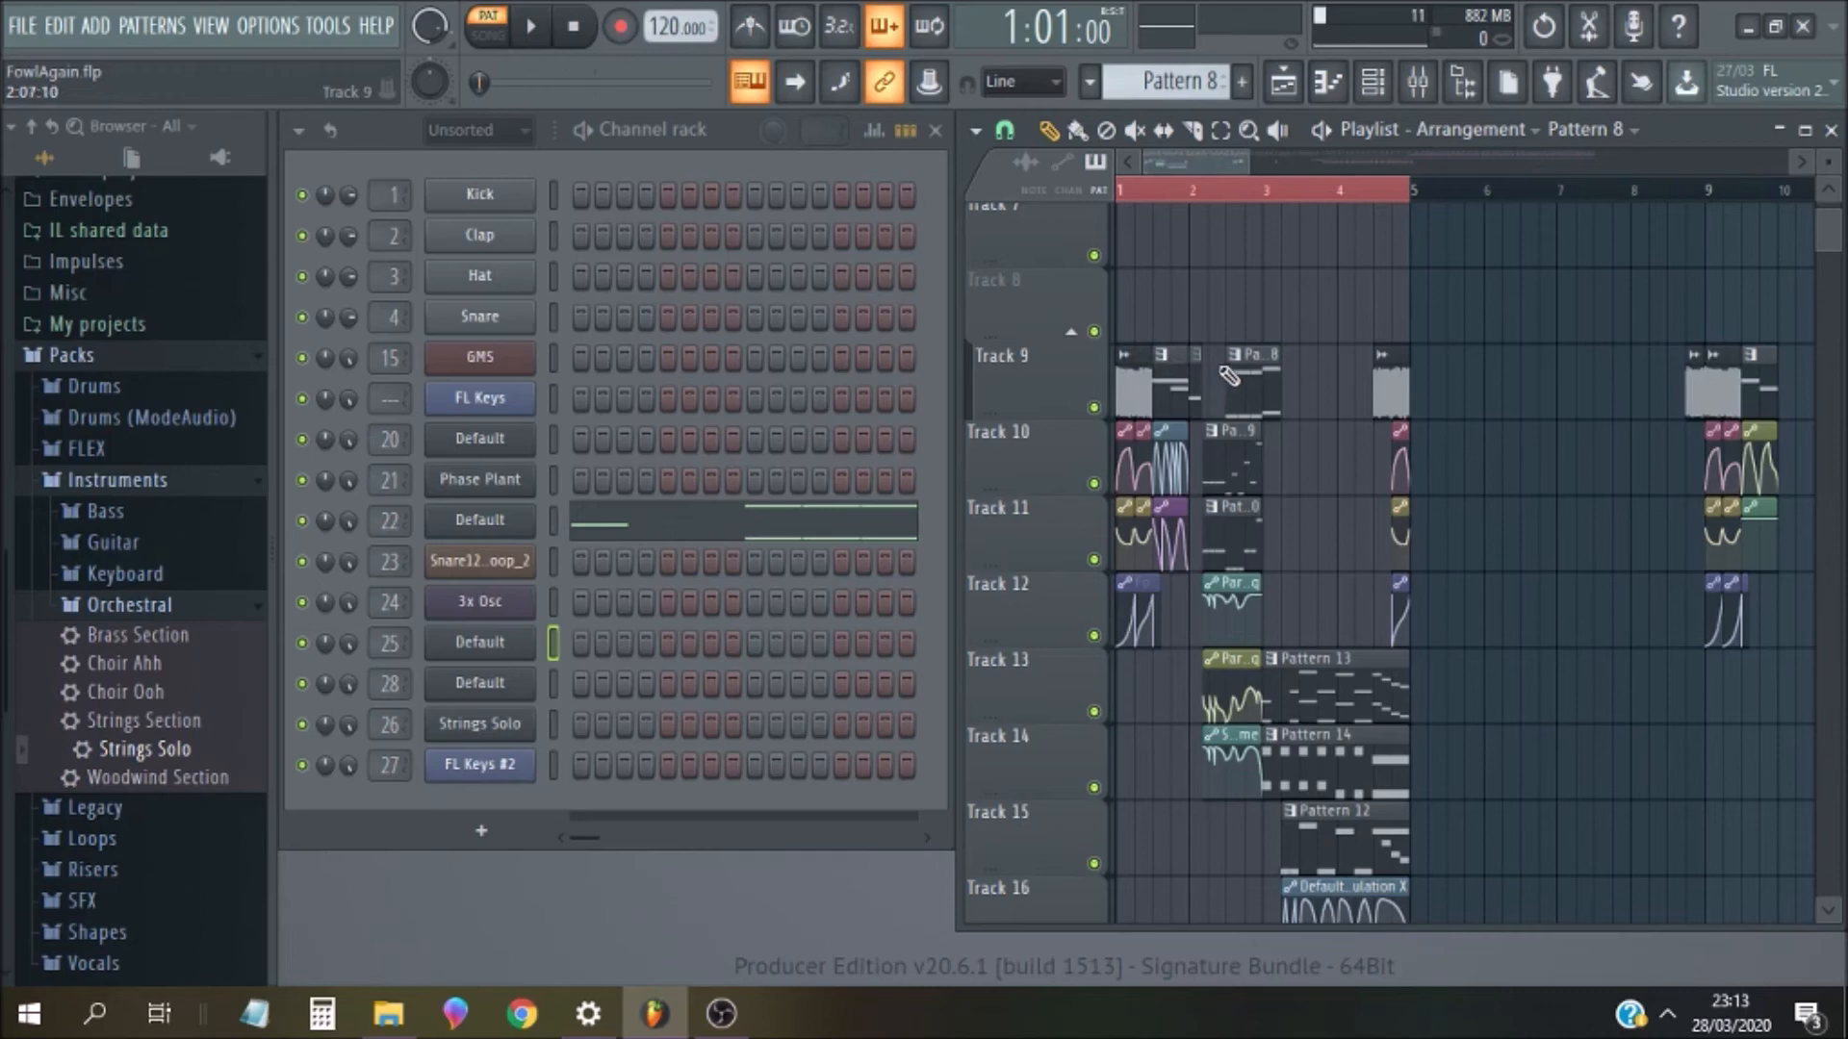
scroll(1275, 366, down, 3)
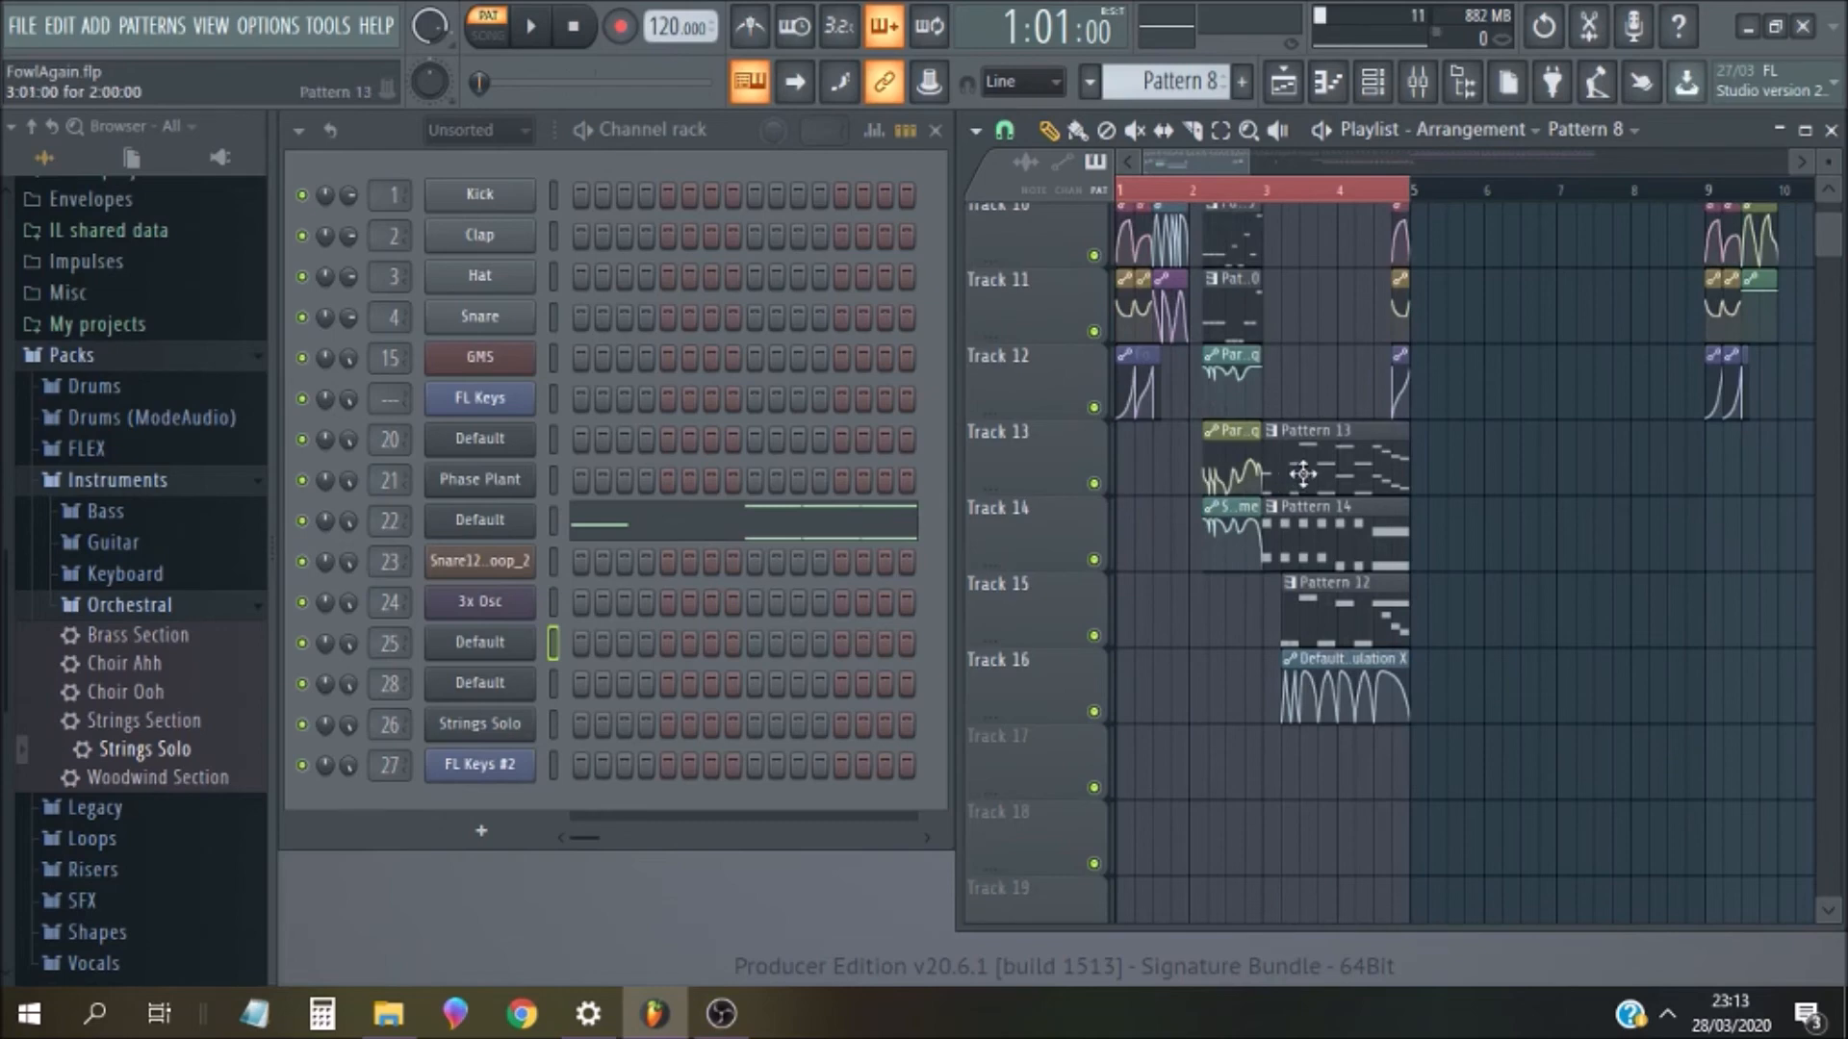
scroll(1301, 443, up, 2)
click(1272, 195)
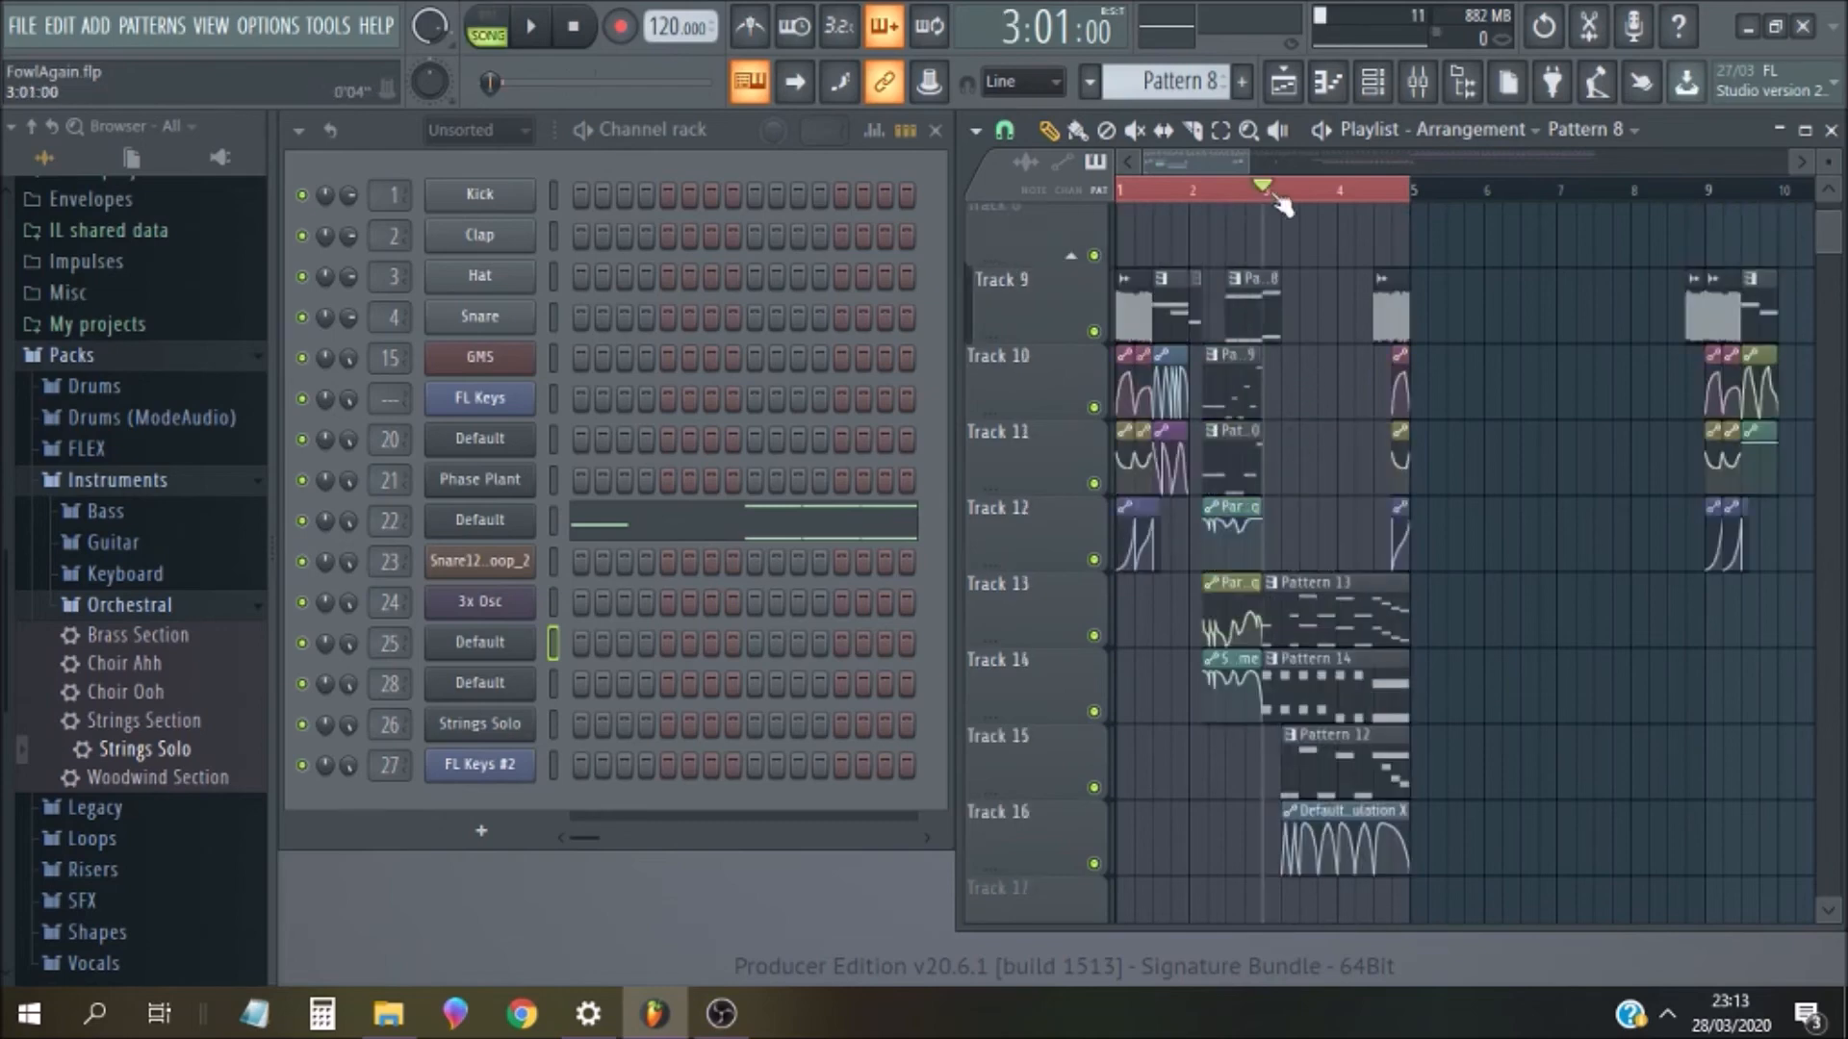
Select Pattern 13, play it in pattern mode, and return to the song at bar 3 with playback stopped
scroll(1355, 409, down, 3)
click(1338, 393)
click(494, 28)
click(530, 27)
scroll(1280, 289, up, 3)
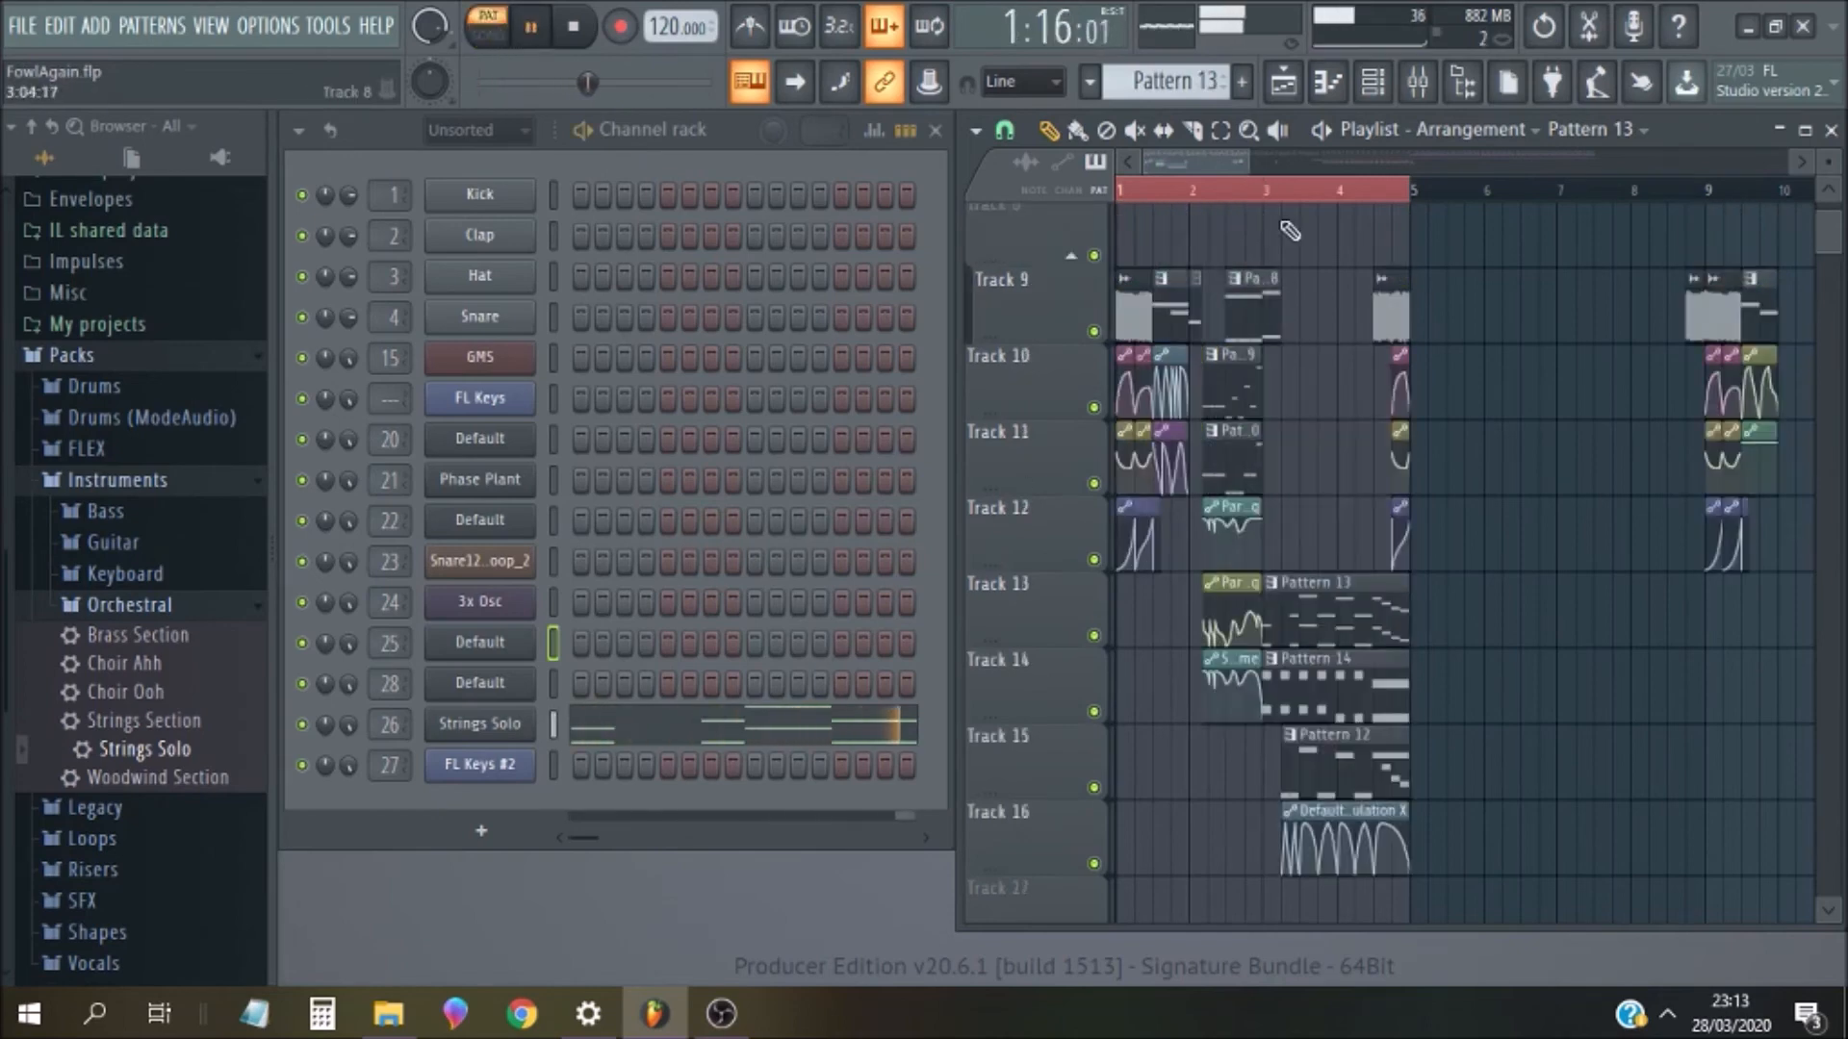
click(1235, 196)
key(space)
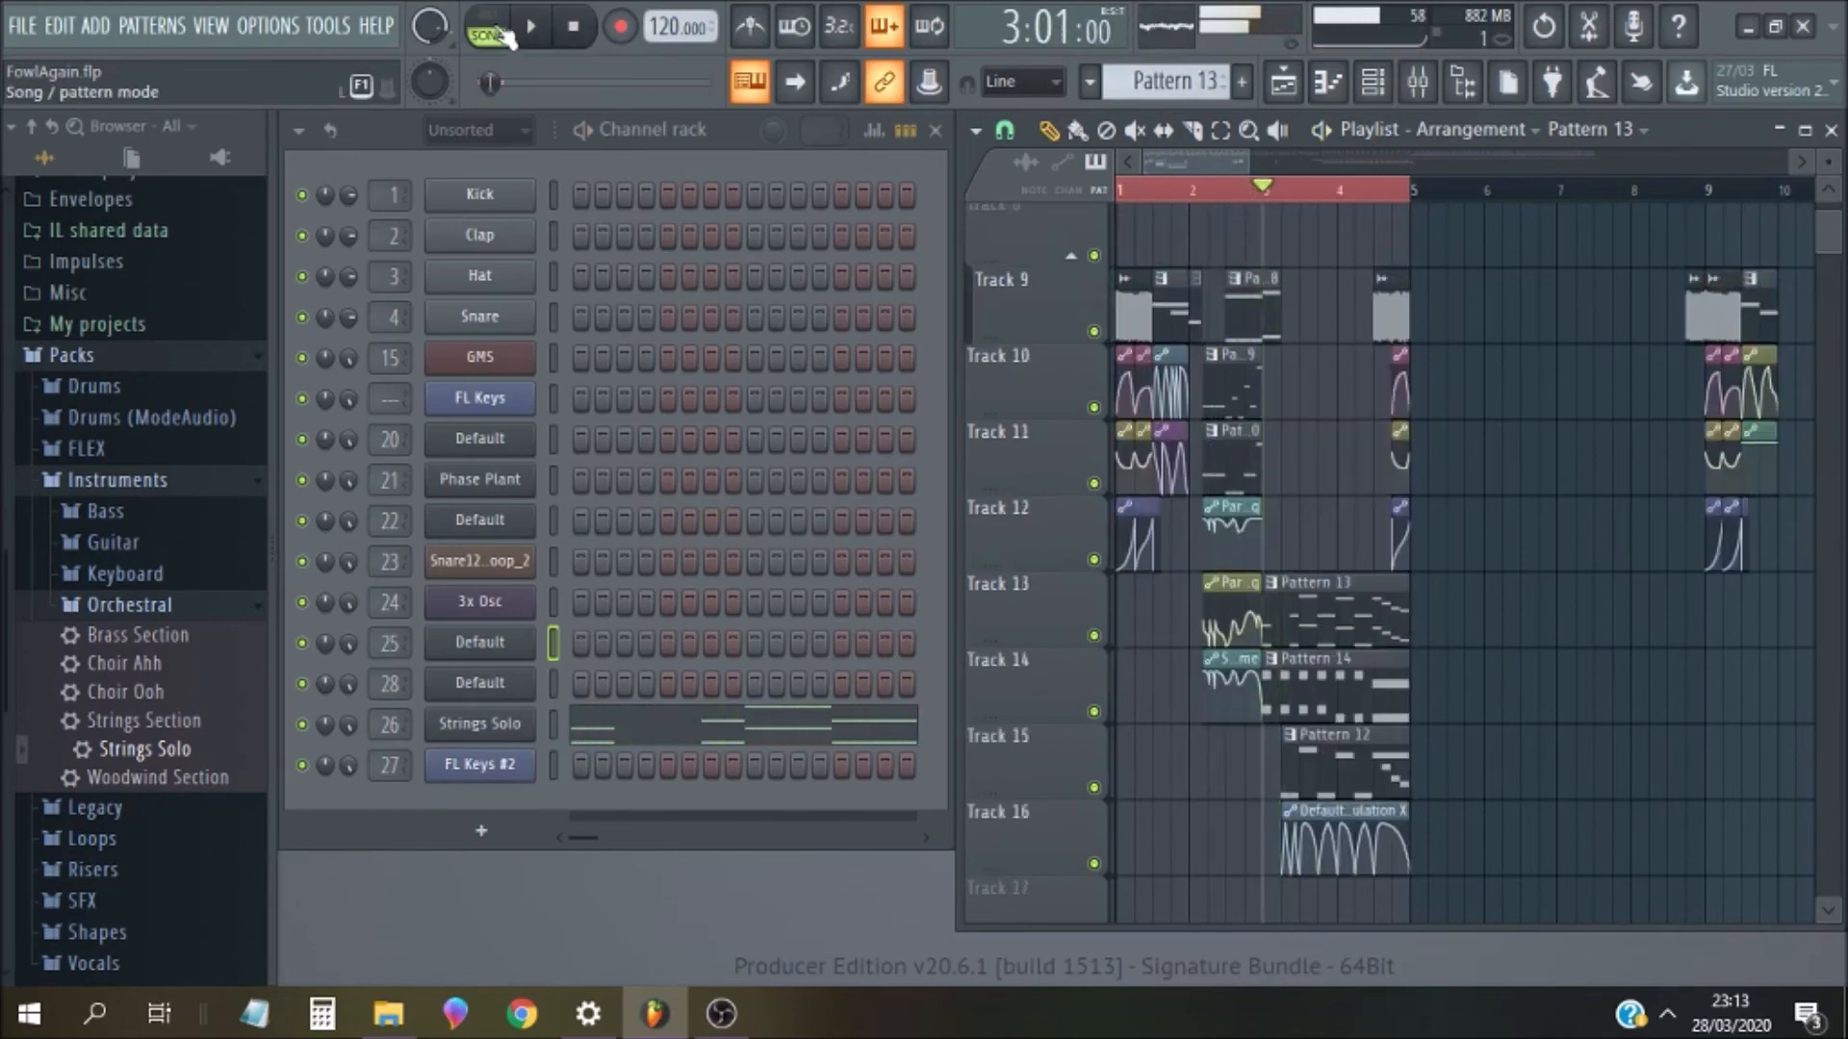
Play Pattern 13 in pattern mode, show its Strings Solo notes in the piano roll, and stop playback
click(488, 26)
click(536, 29)
click(754, 723)
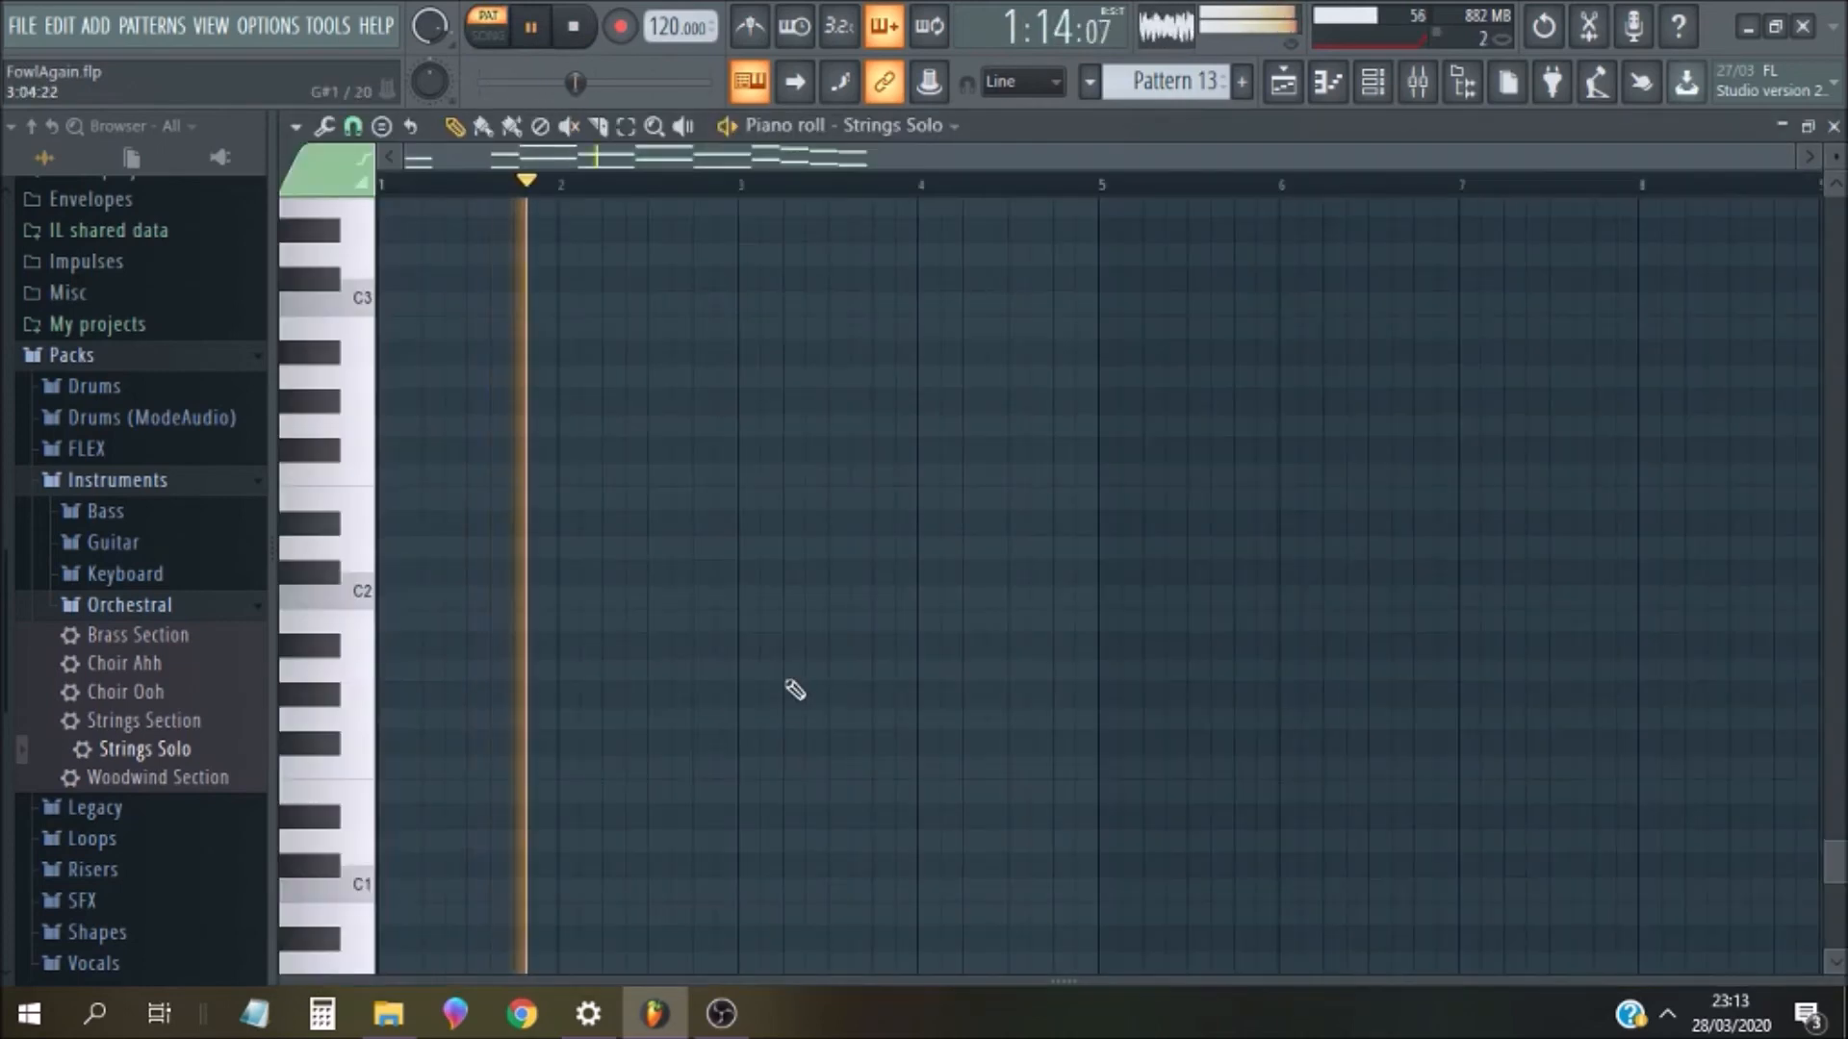
scroll(813, 578, up, 10)
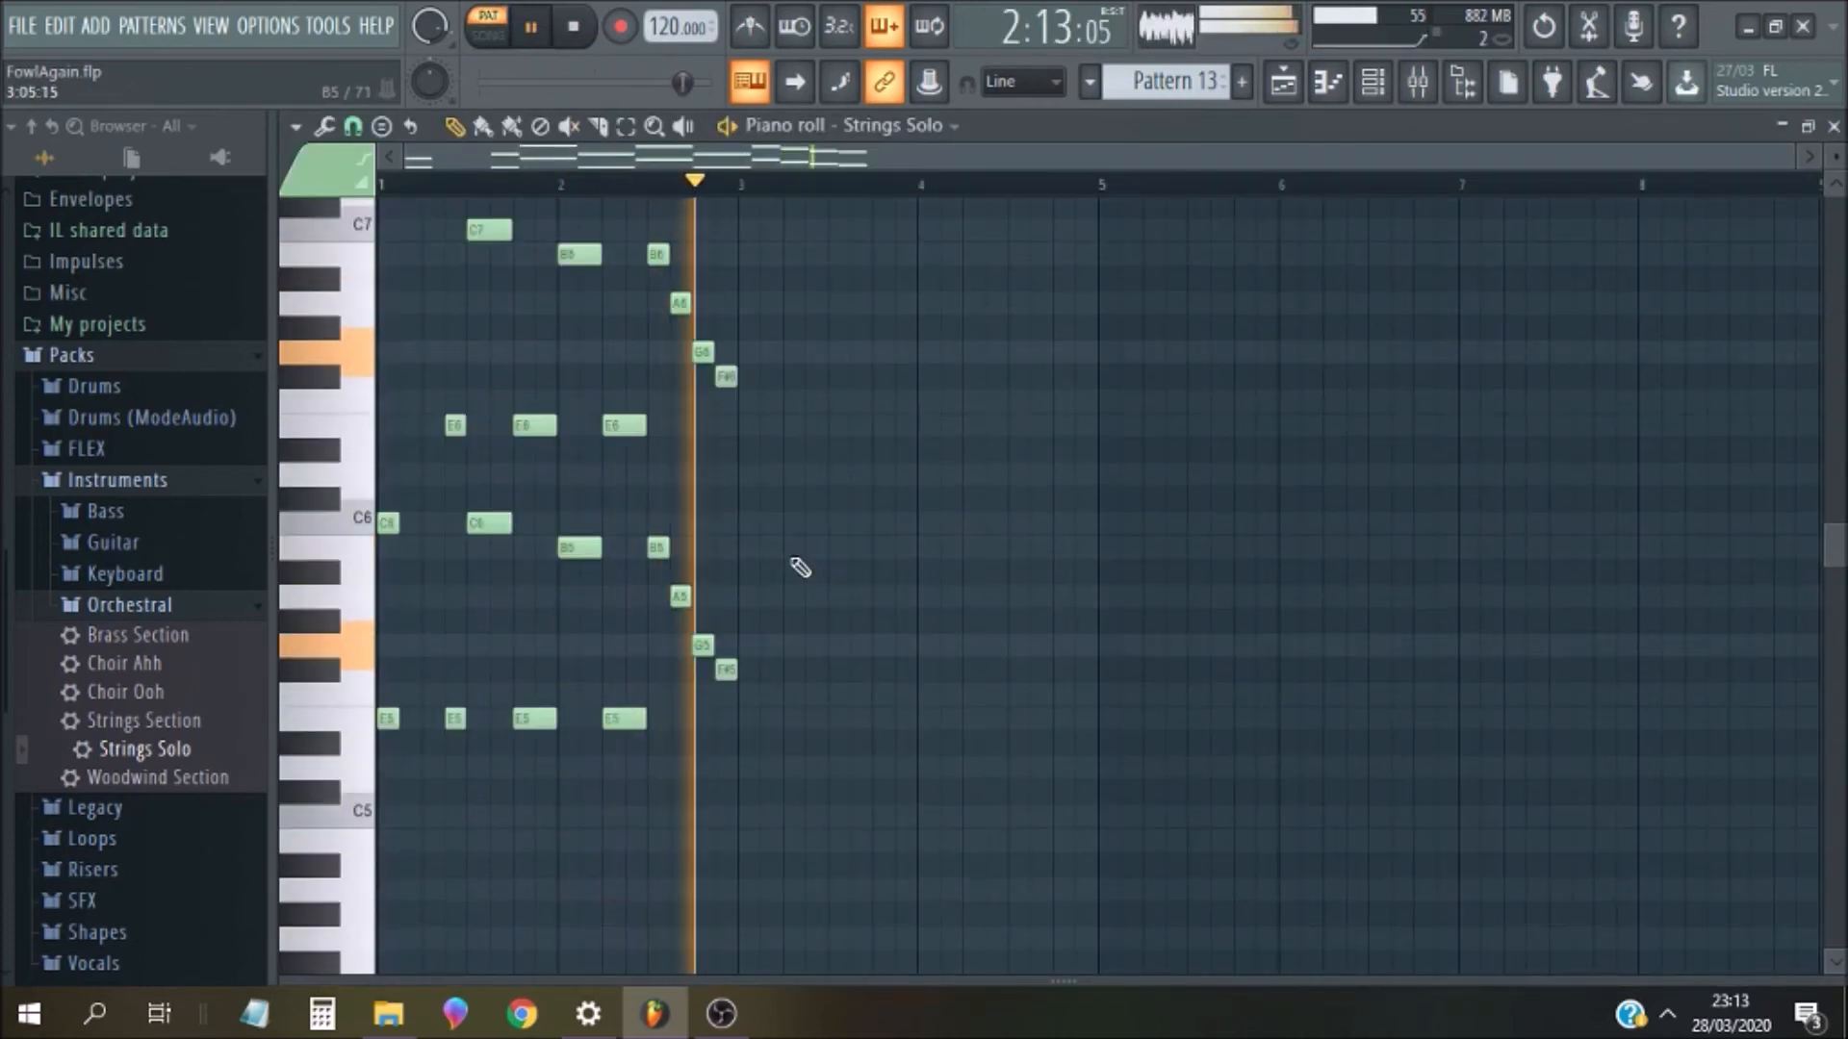
click(574, 27)
scroll(990, 433, down, 1)
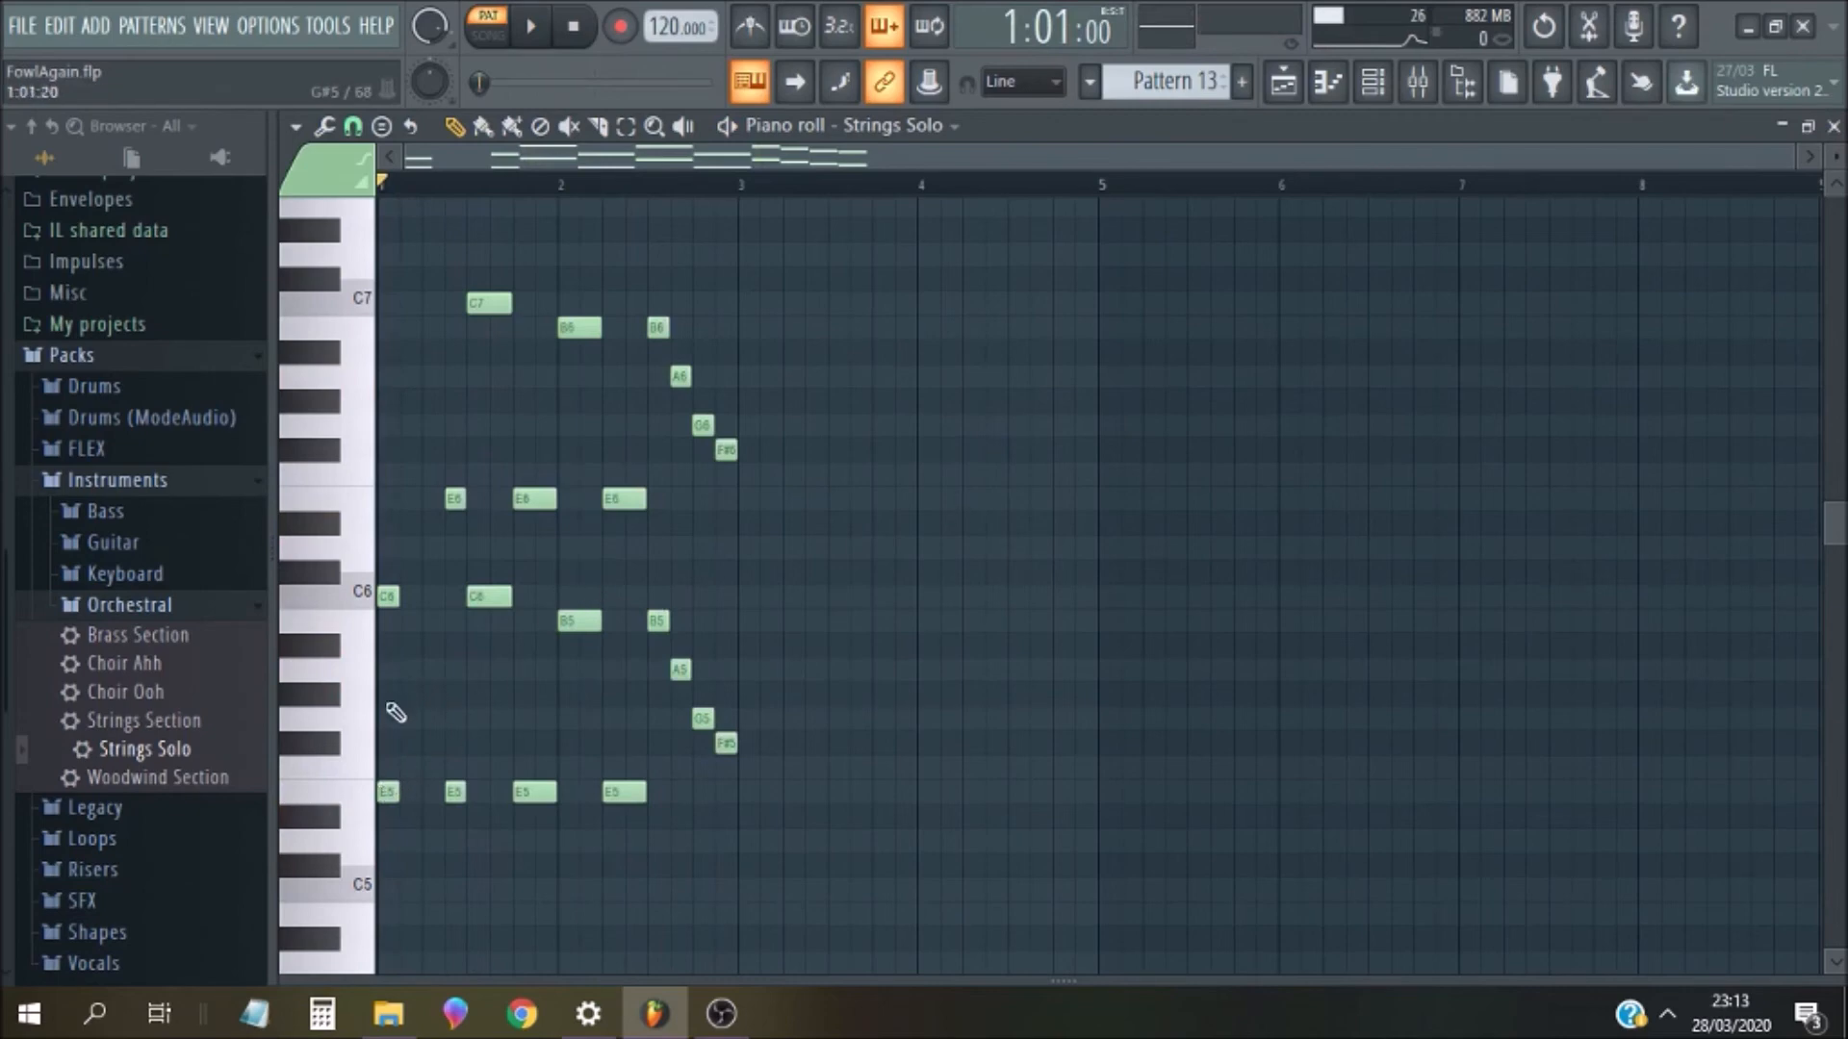
Play the two-bar Strings Solo melody again from bar 1 and stop playback
click(532, 27)
click(533, 27)
click(533, 27)
click(597, 40)
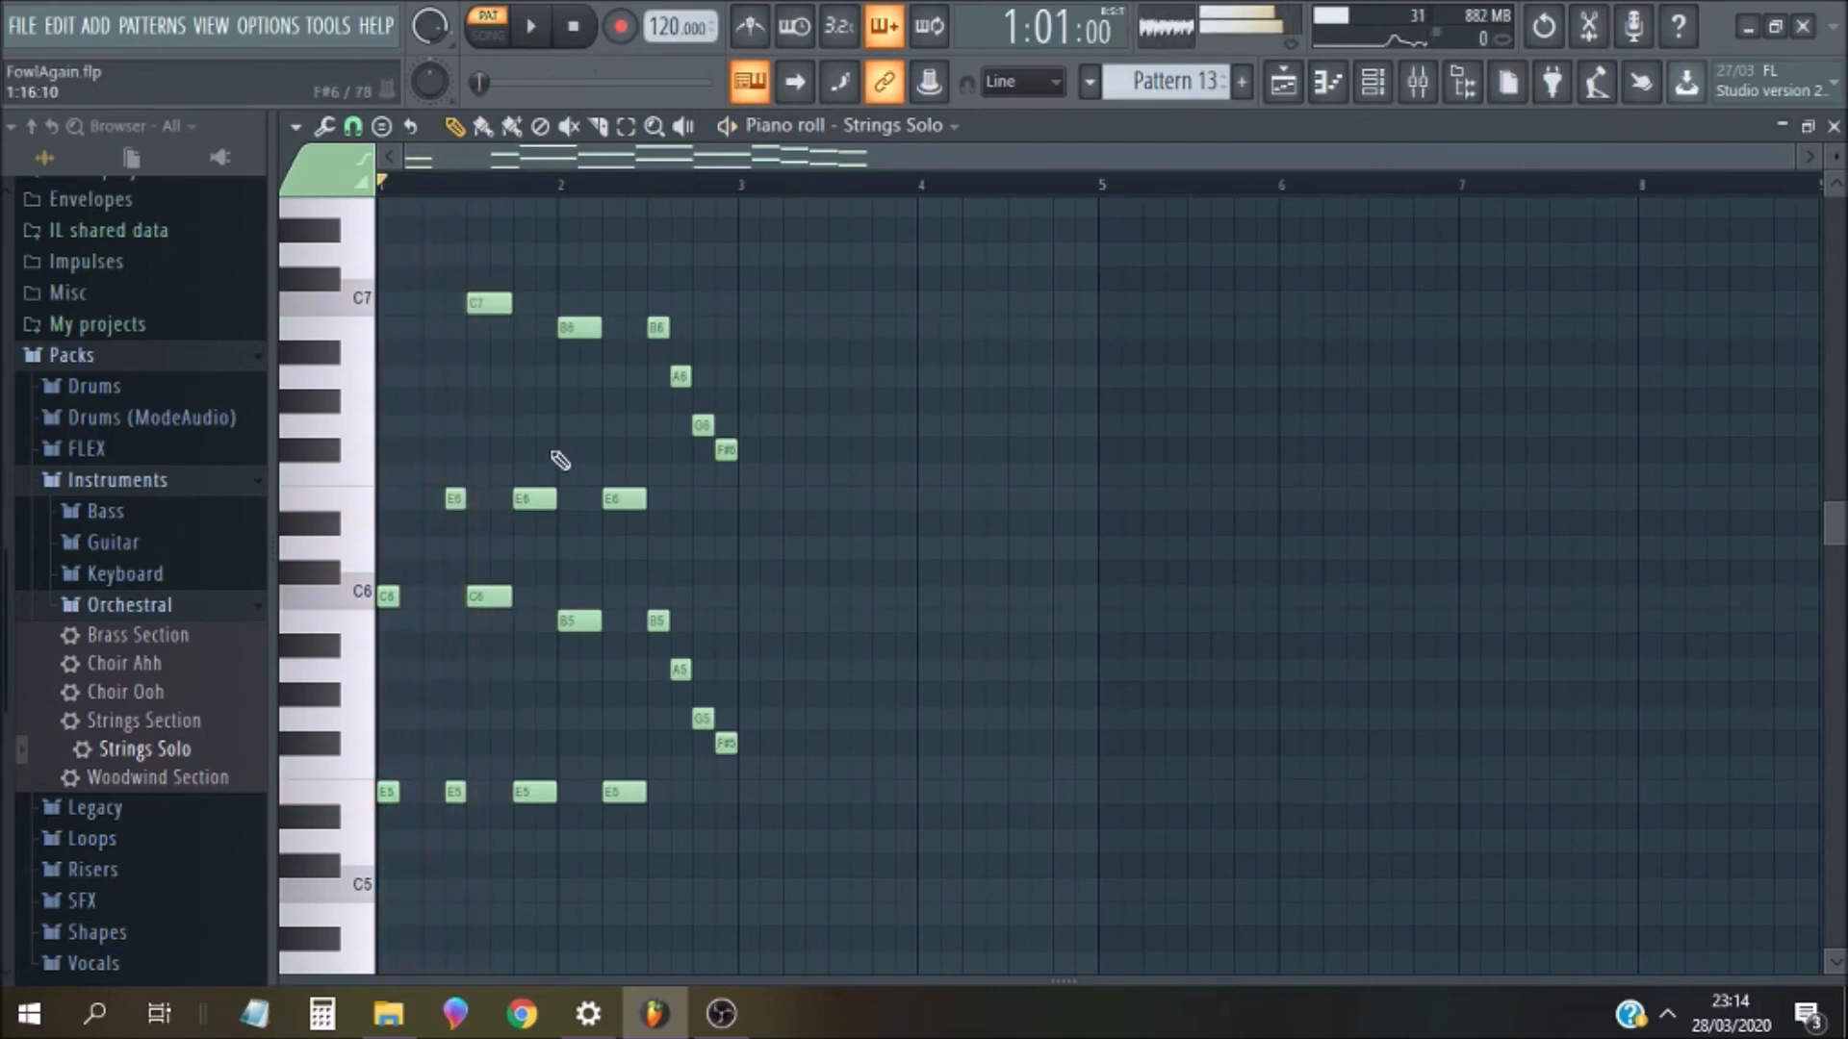
Audition the E5 and C6 notes in bar 1, test and remove a G5 at bar 2, and close the piano roll
click(454, 785)
click(487, 596)
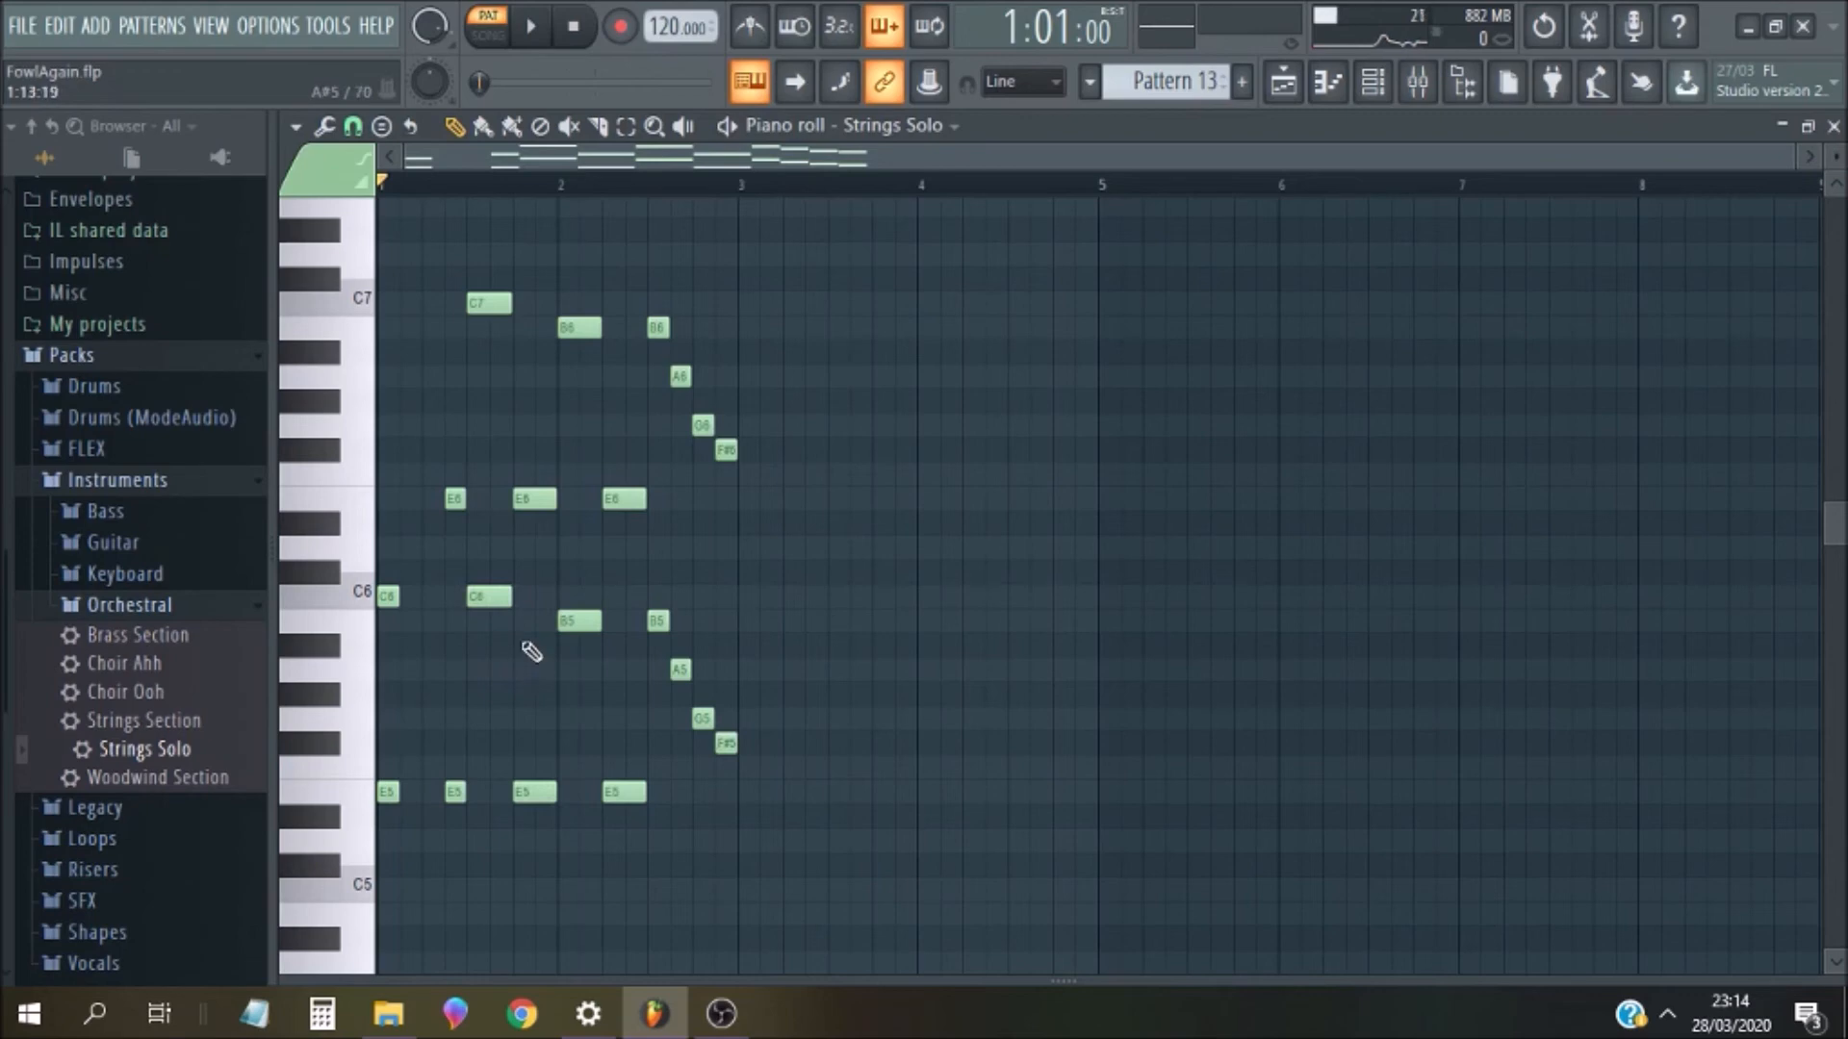
click(535, 792)
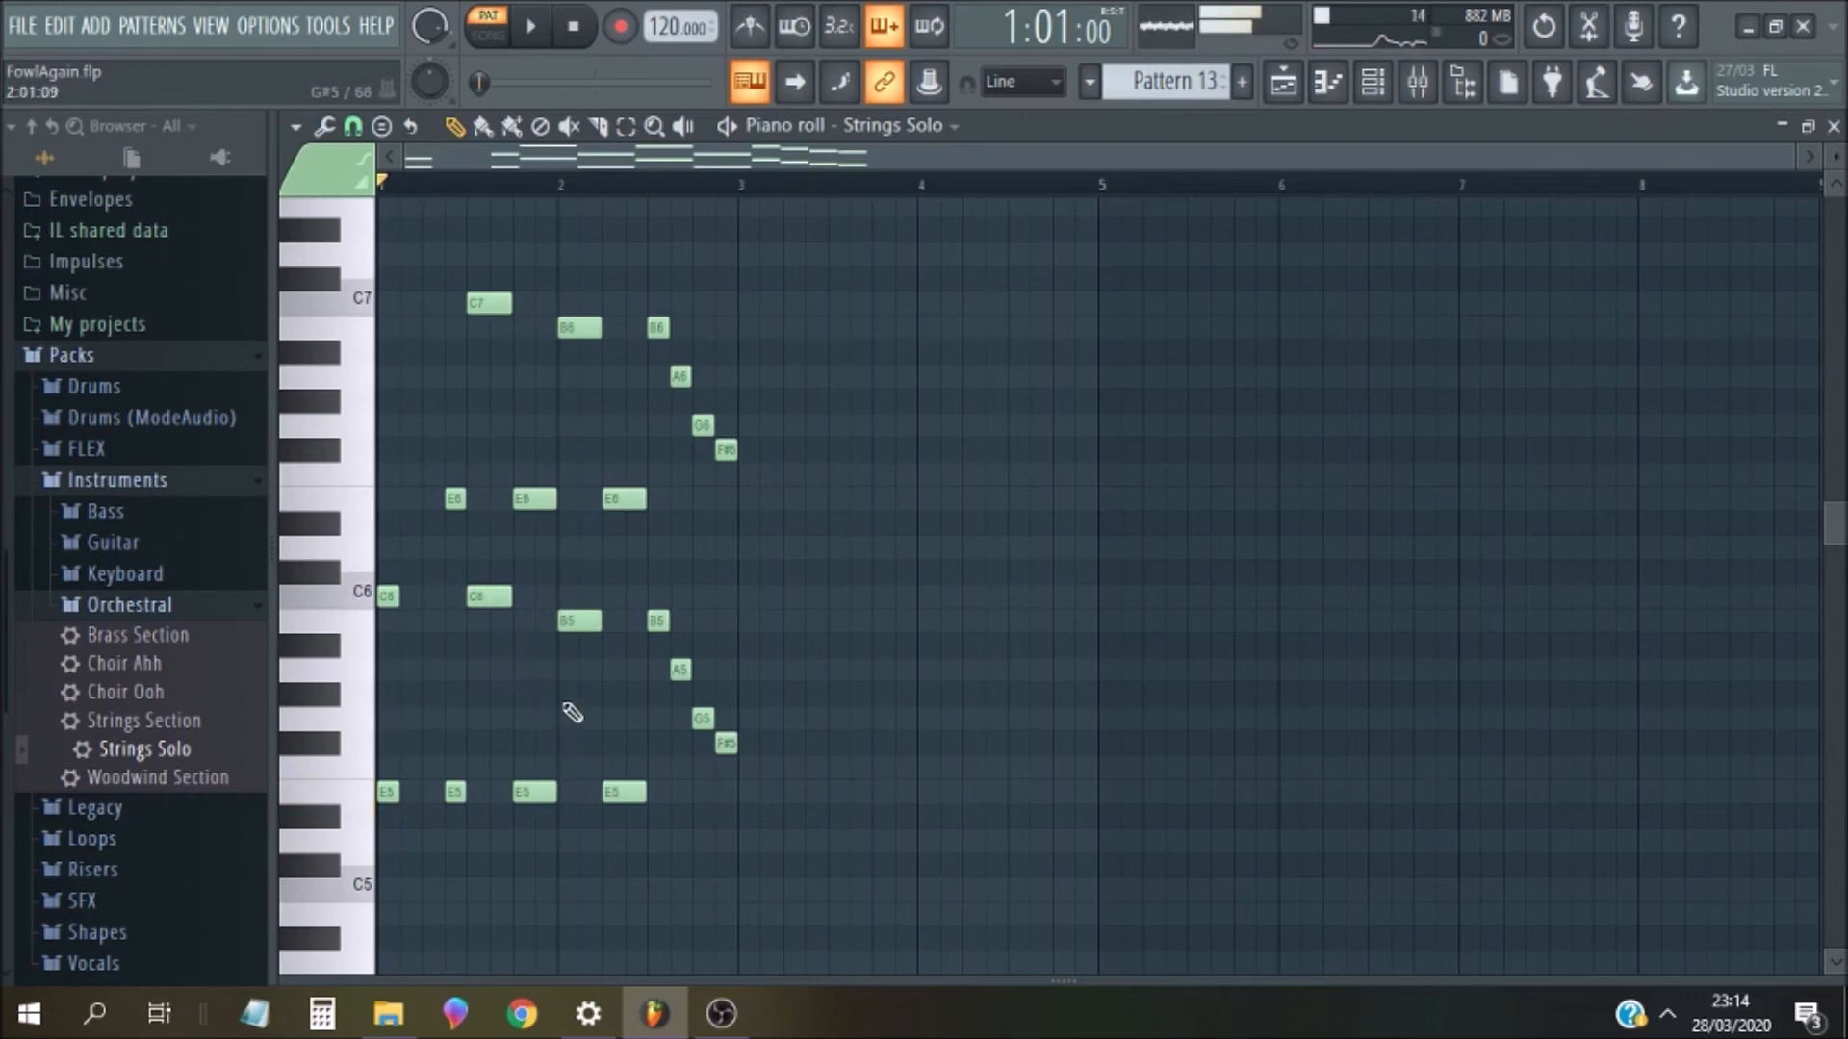
click(564, 718)
right_click(589, 718)
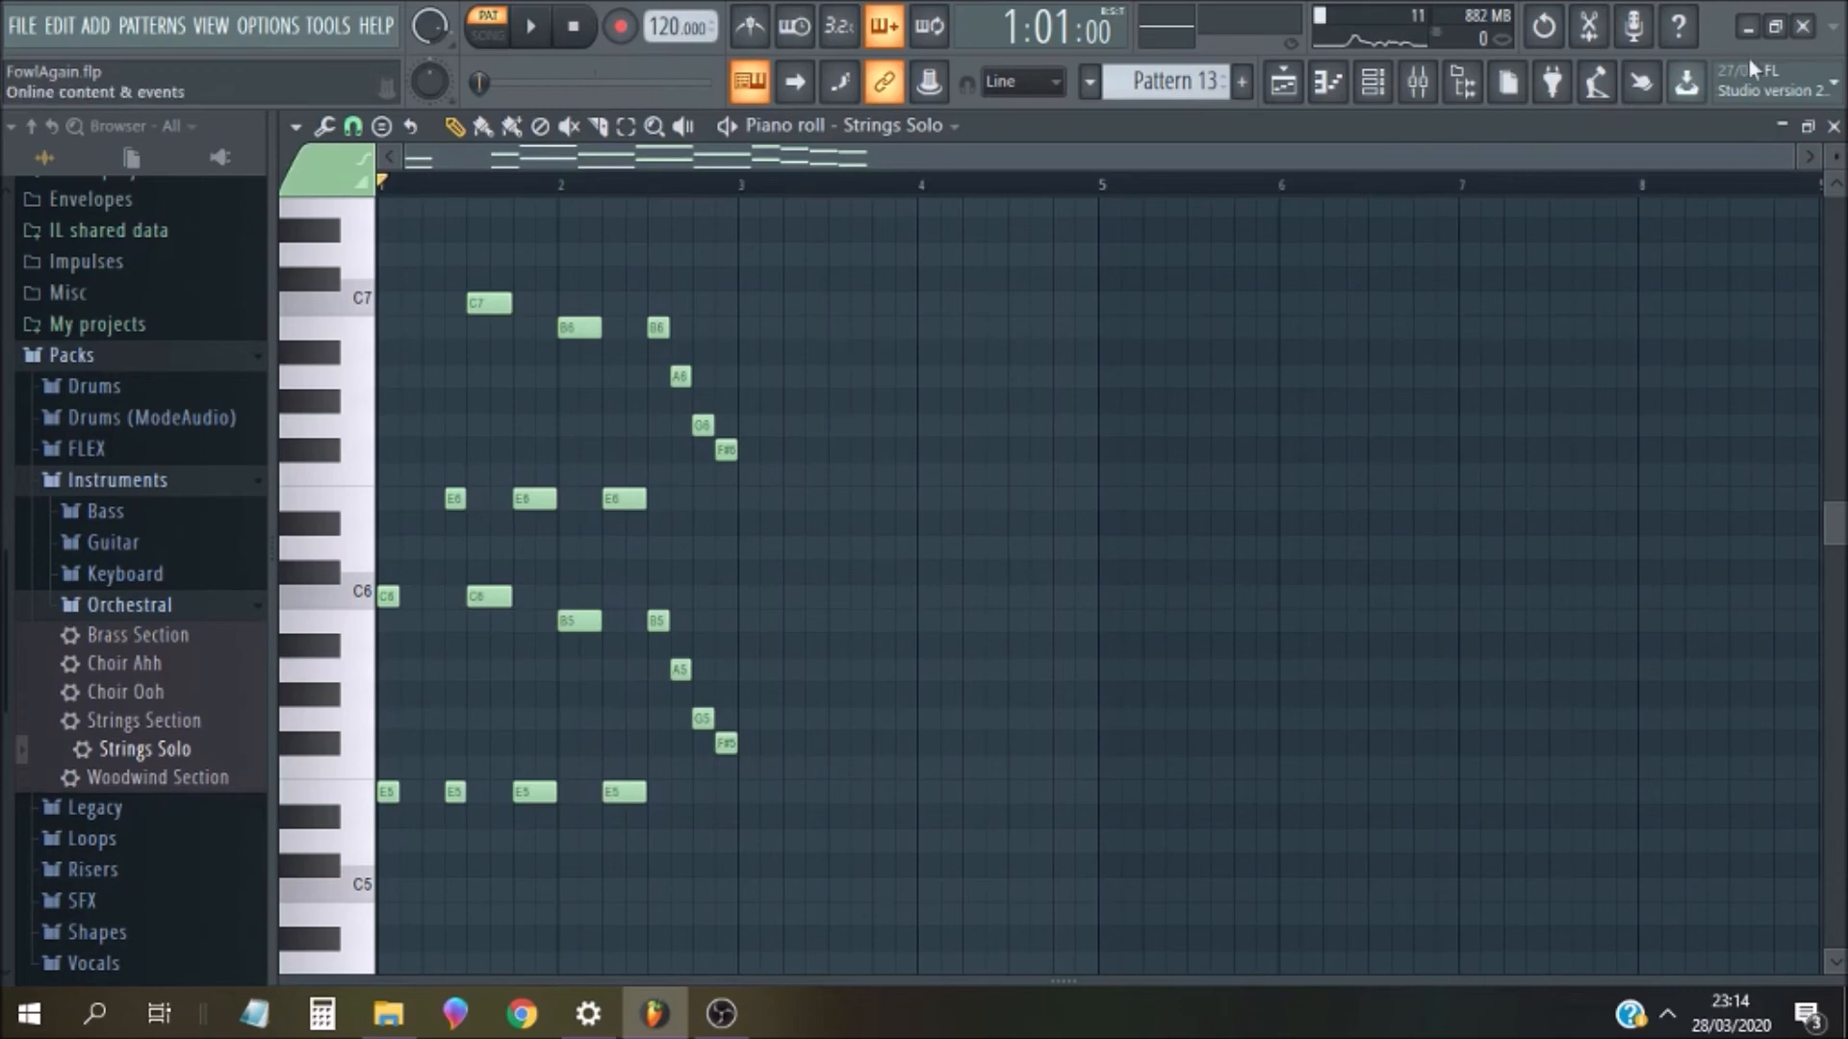
click(1834, 126)
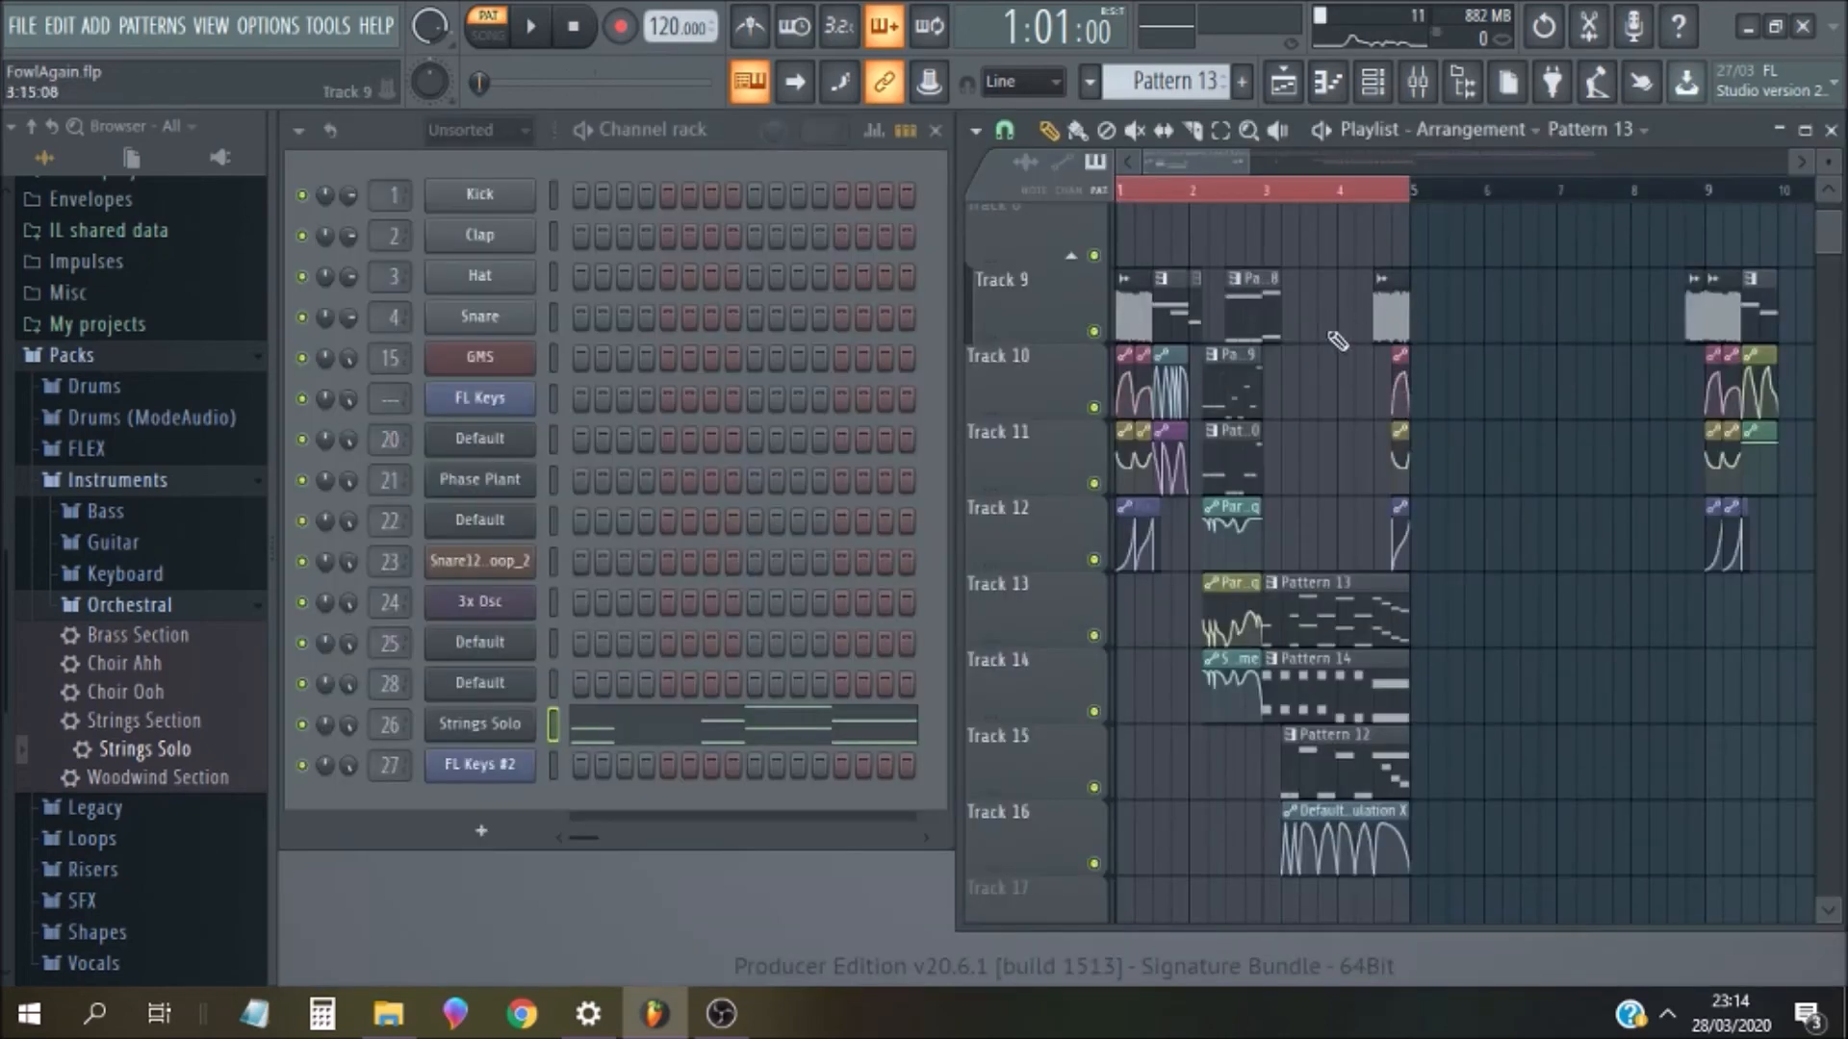
Choose Pattern 3 as the playlist's current clip source
drag(1227, 162, 1269, 178)
scroll(1309, 248, up, 1)
click(1621, 130)
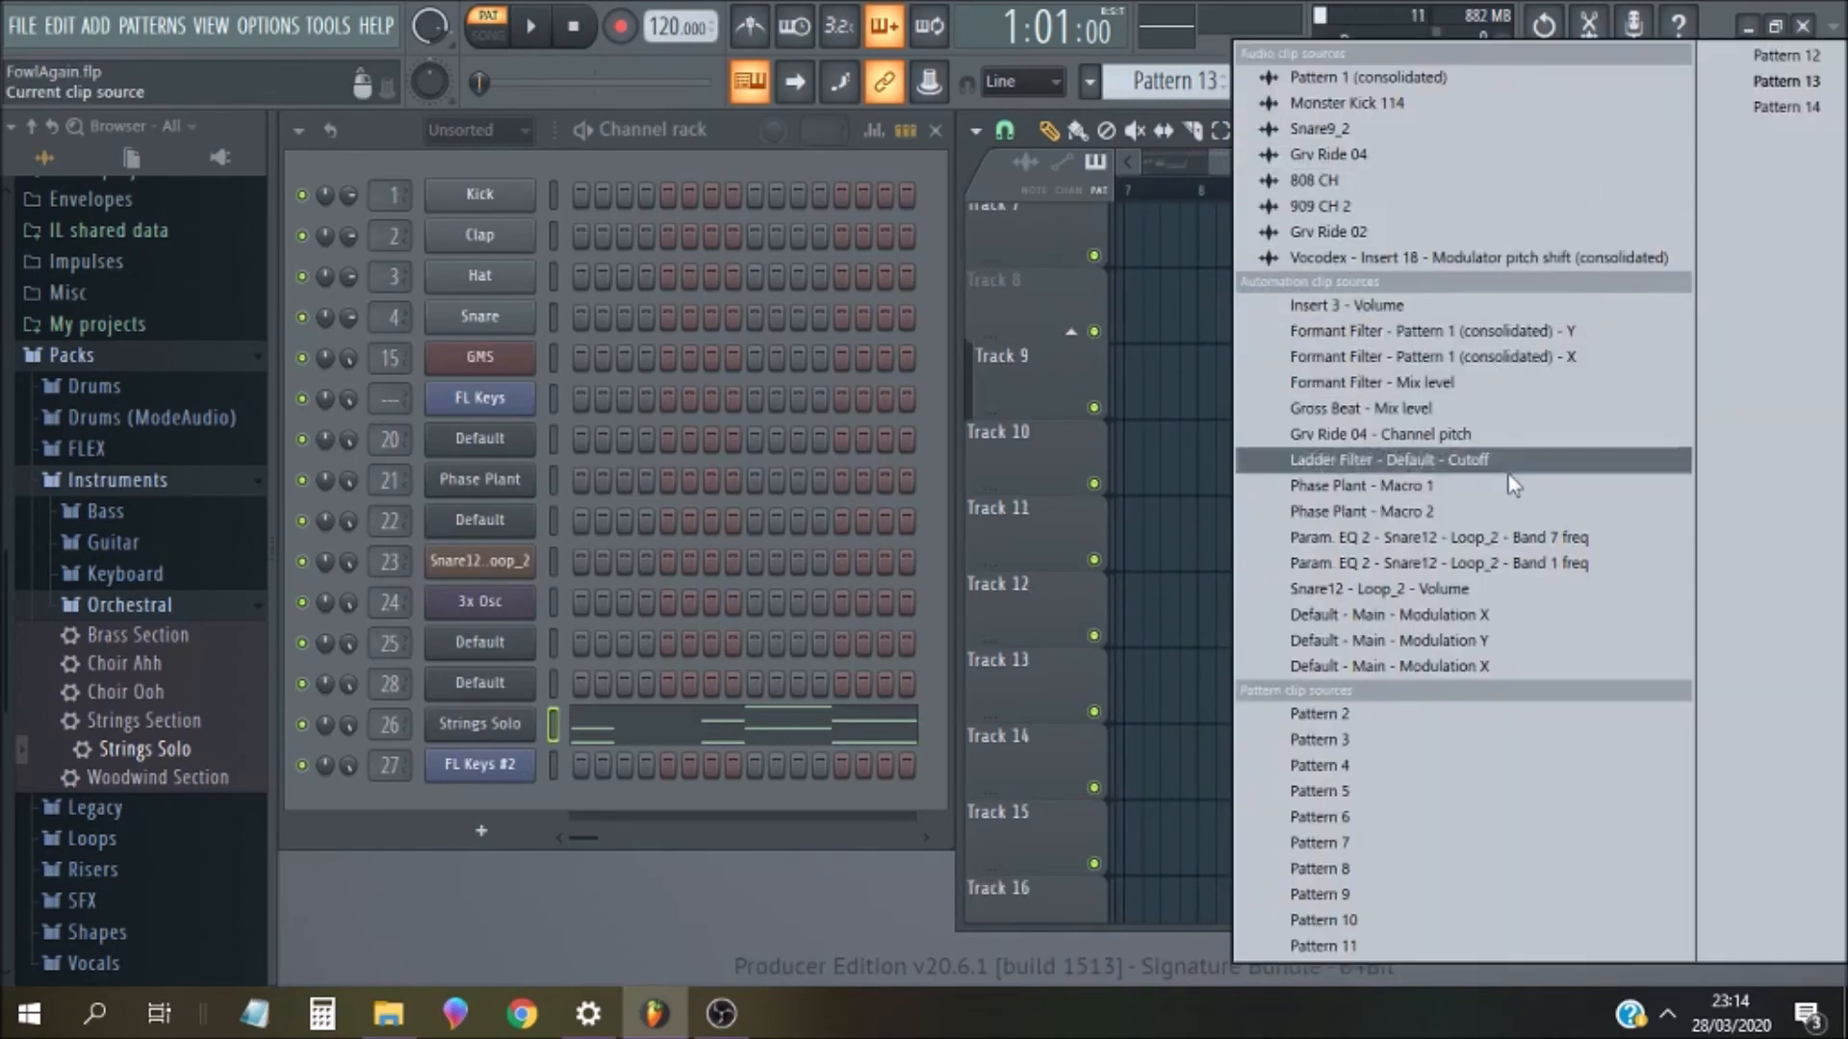
click(1380, 760)
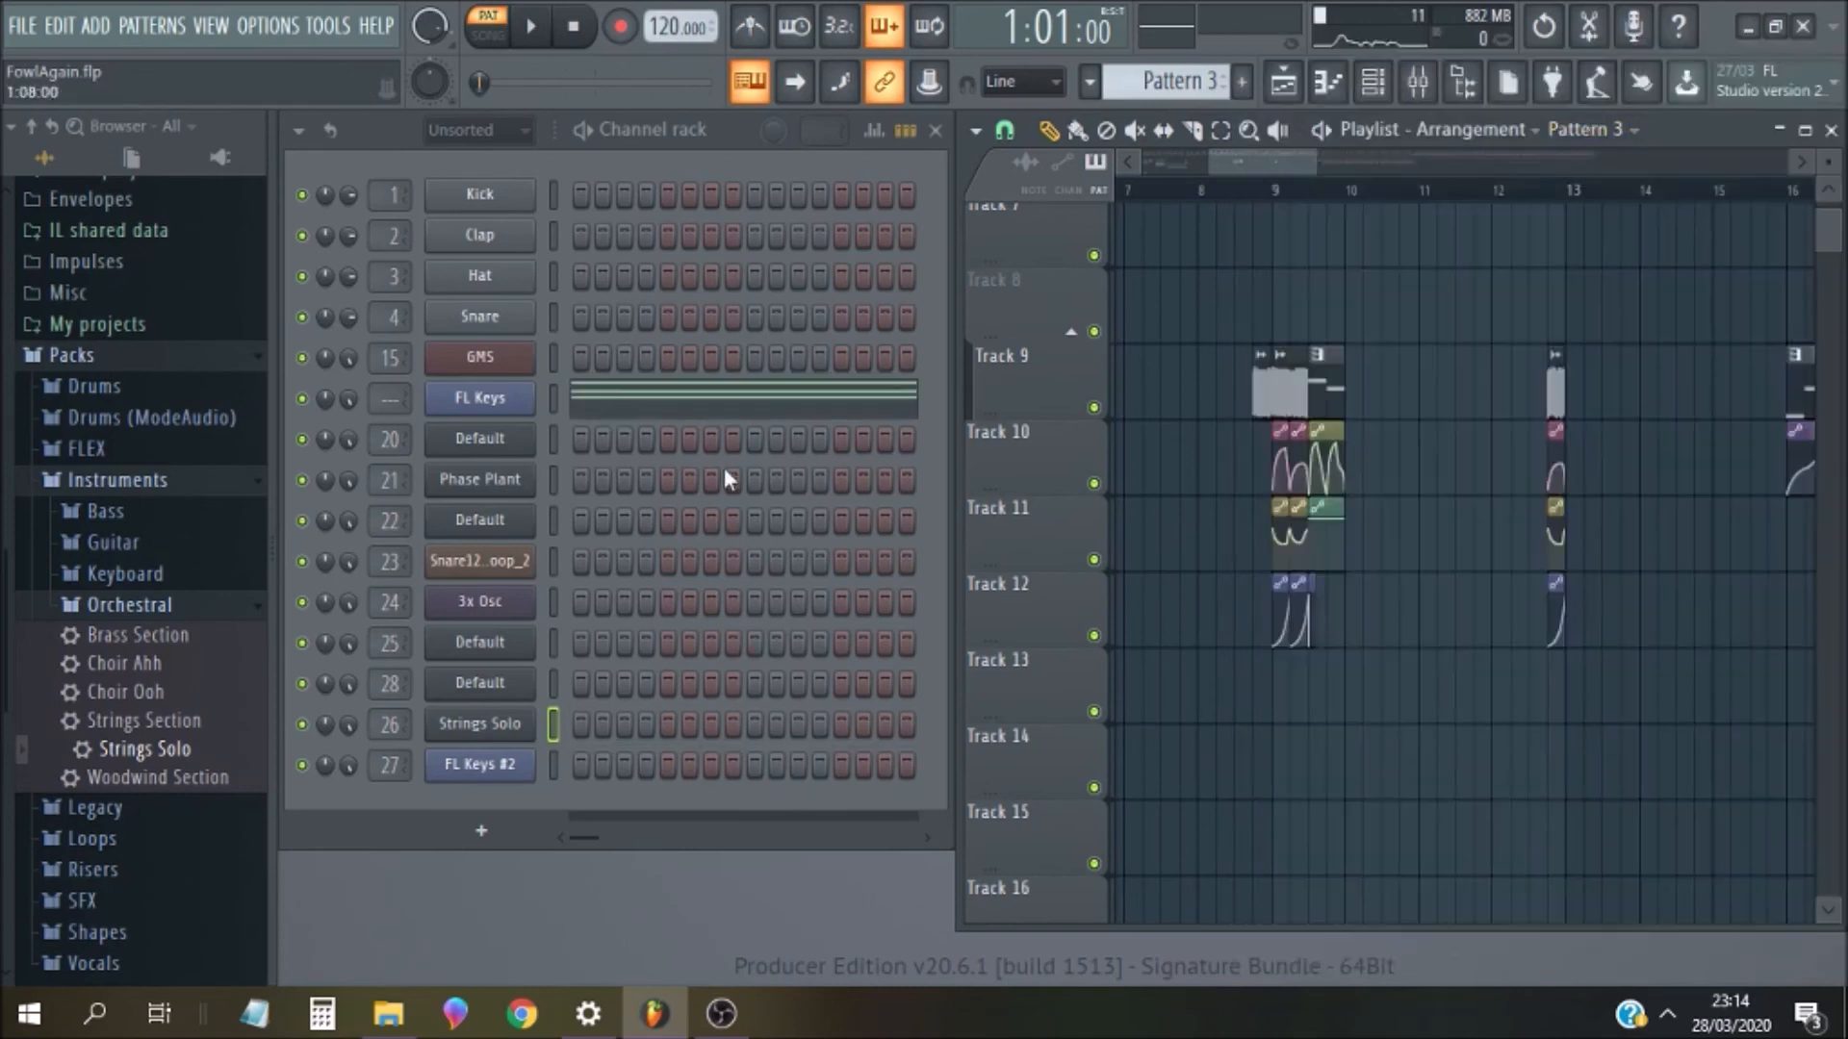
Examine Pattern 3's eight-bar FL Keys chords in the piano roll and close it
click(717, 409)
scroll(798, 731, down, 3)
scroll(760, 808, down, 3)
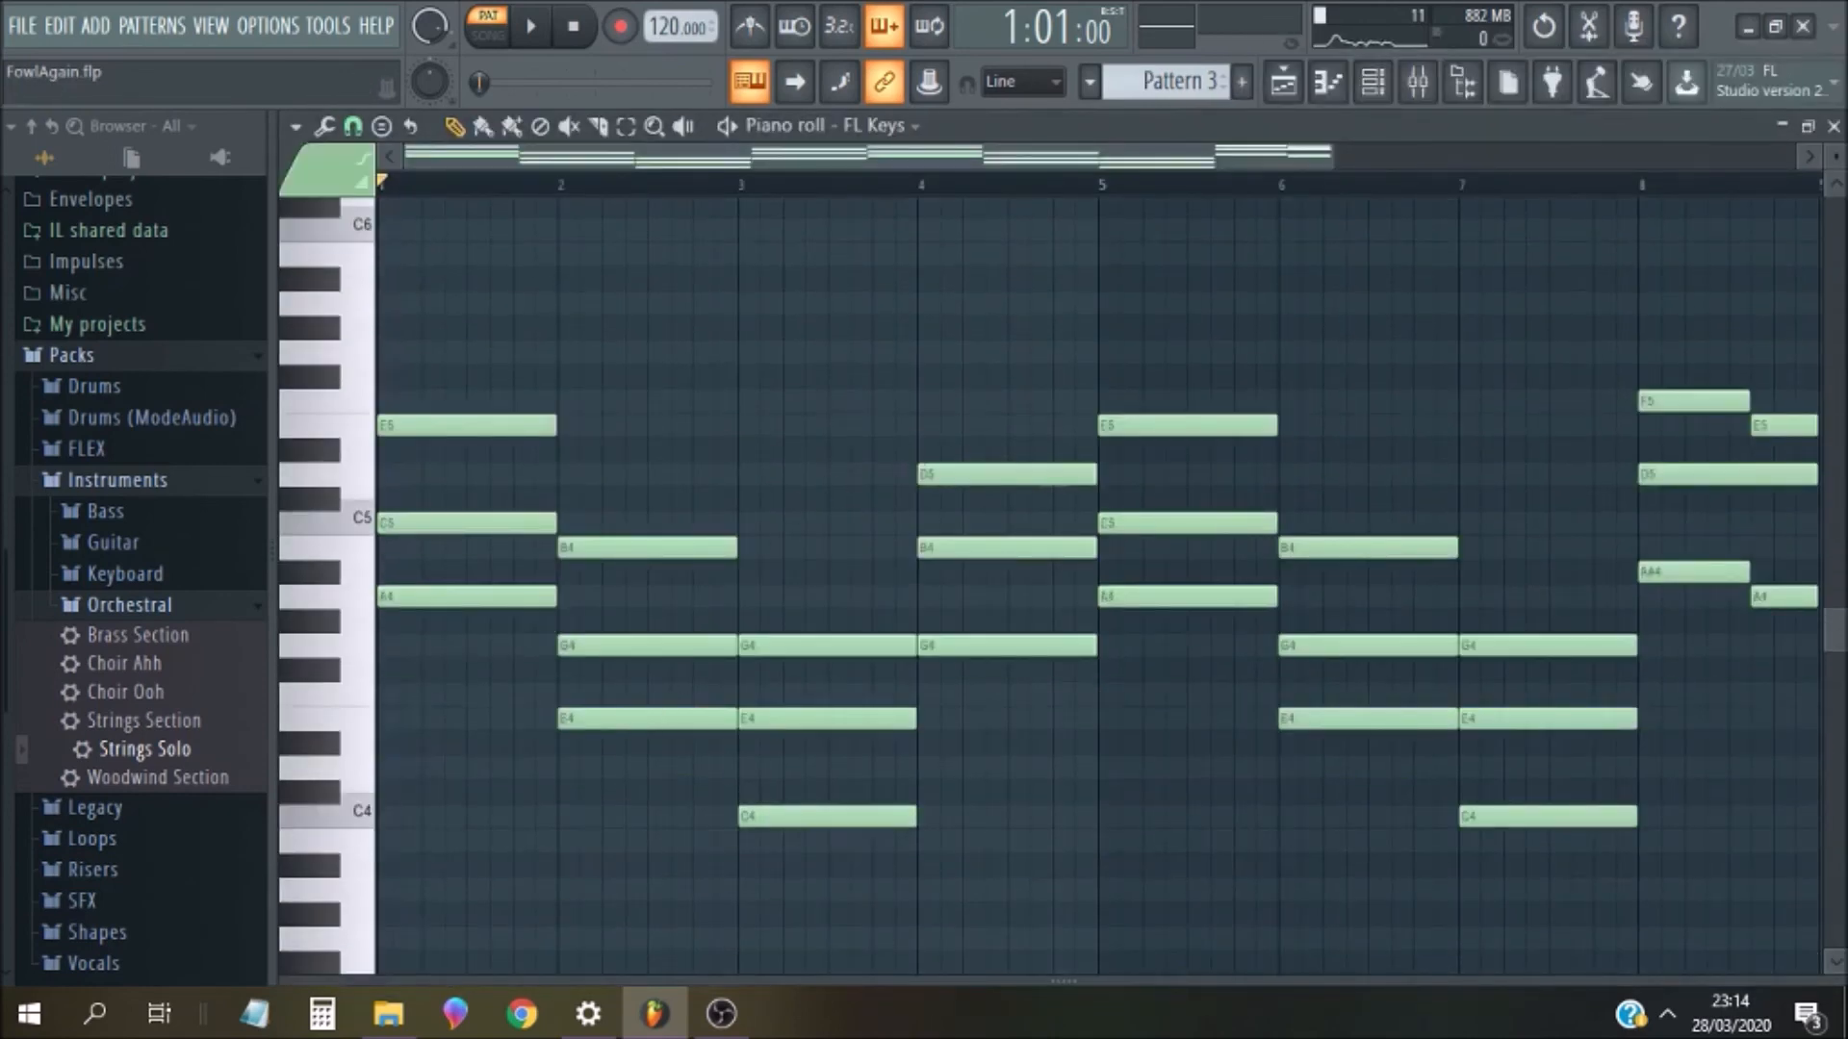
click(1834, 126)
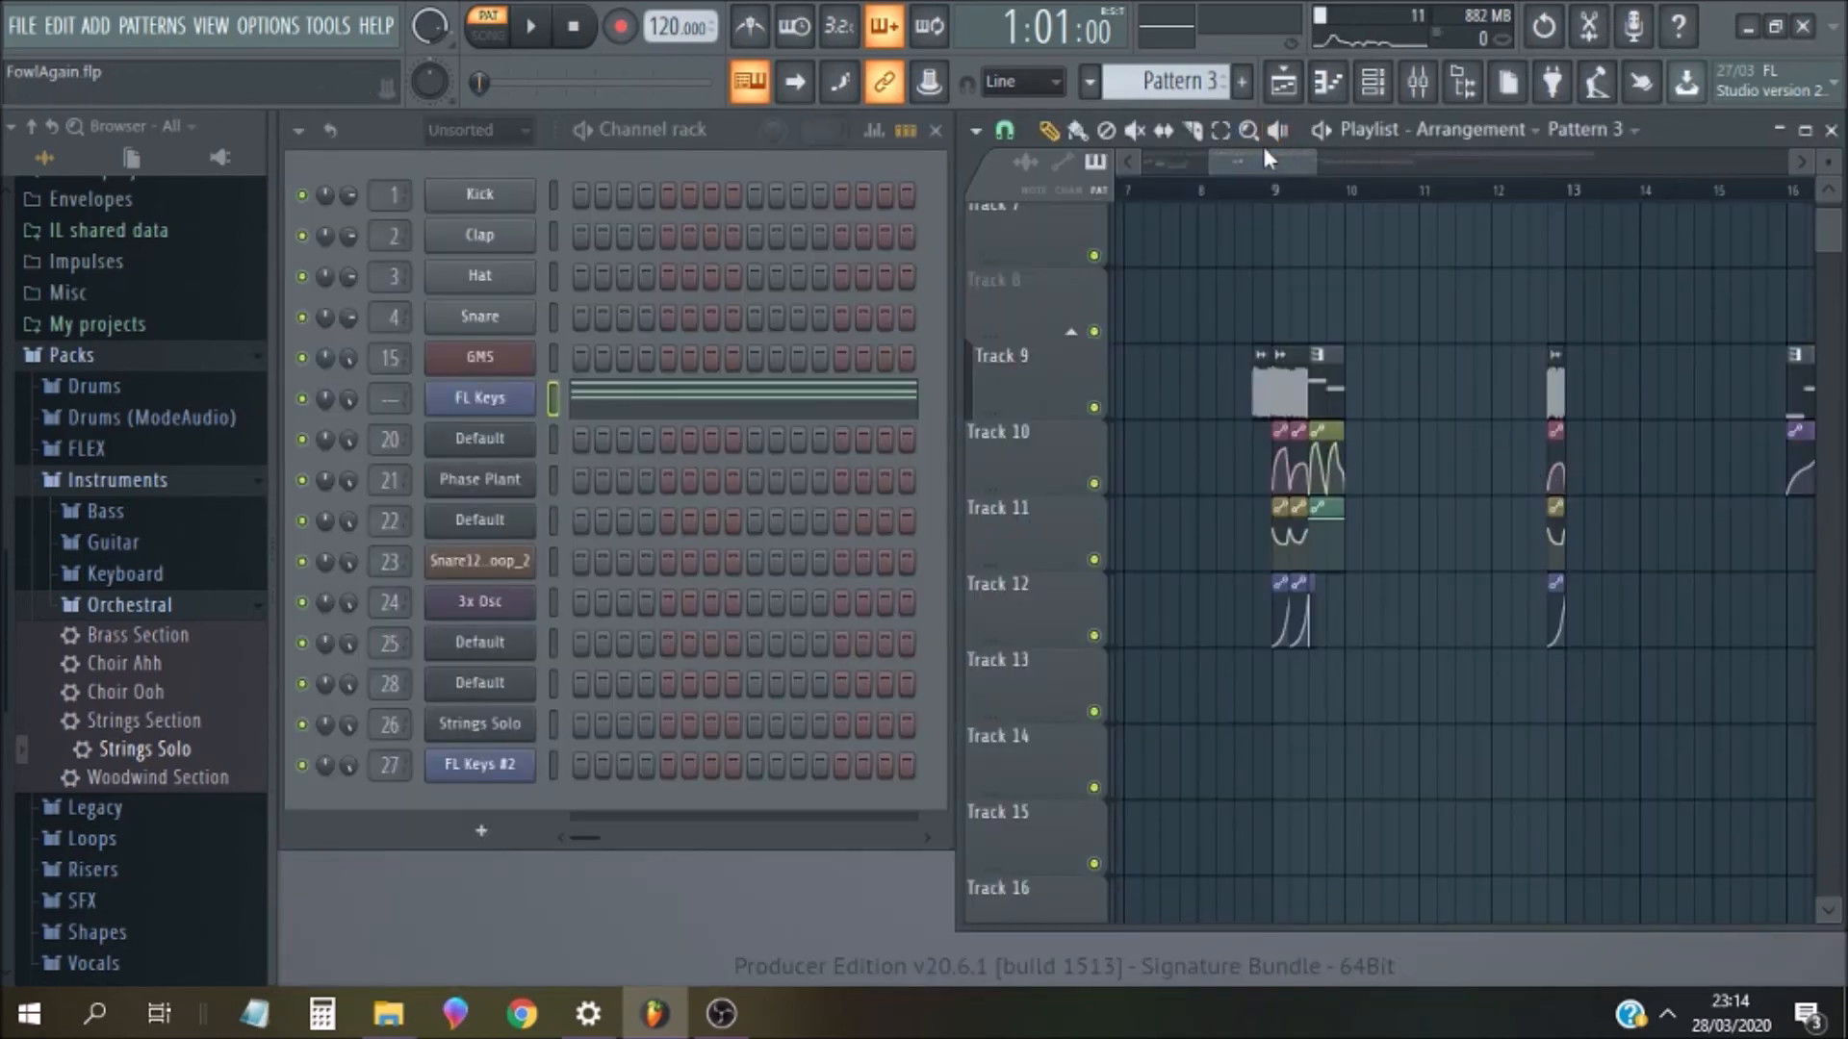
Open Pattern 13's Strings Solo notes from Track 13 in the piano roll
drag(1263, 158, 1054, 176)
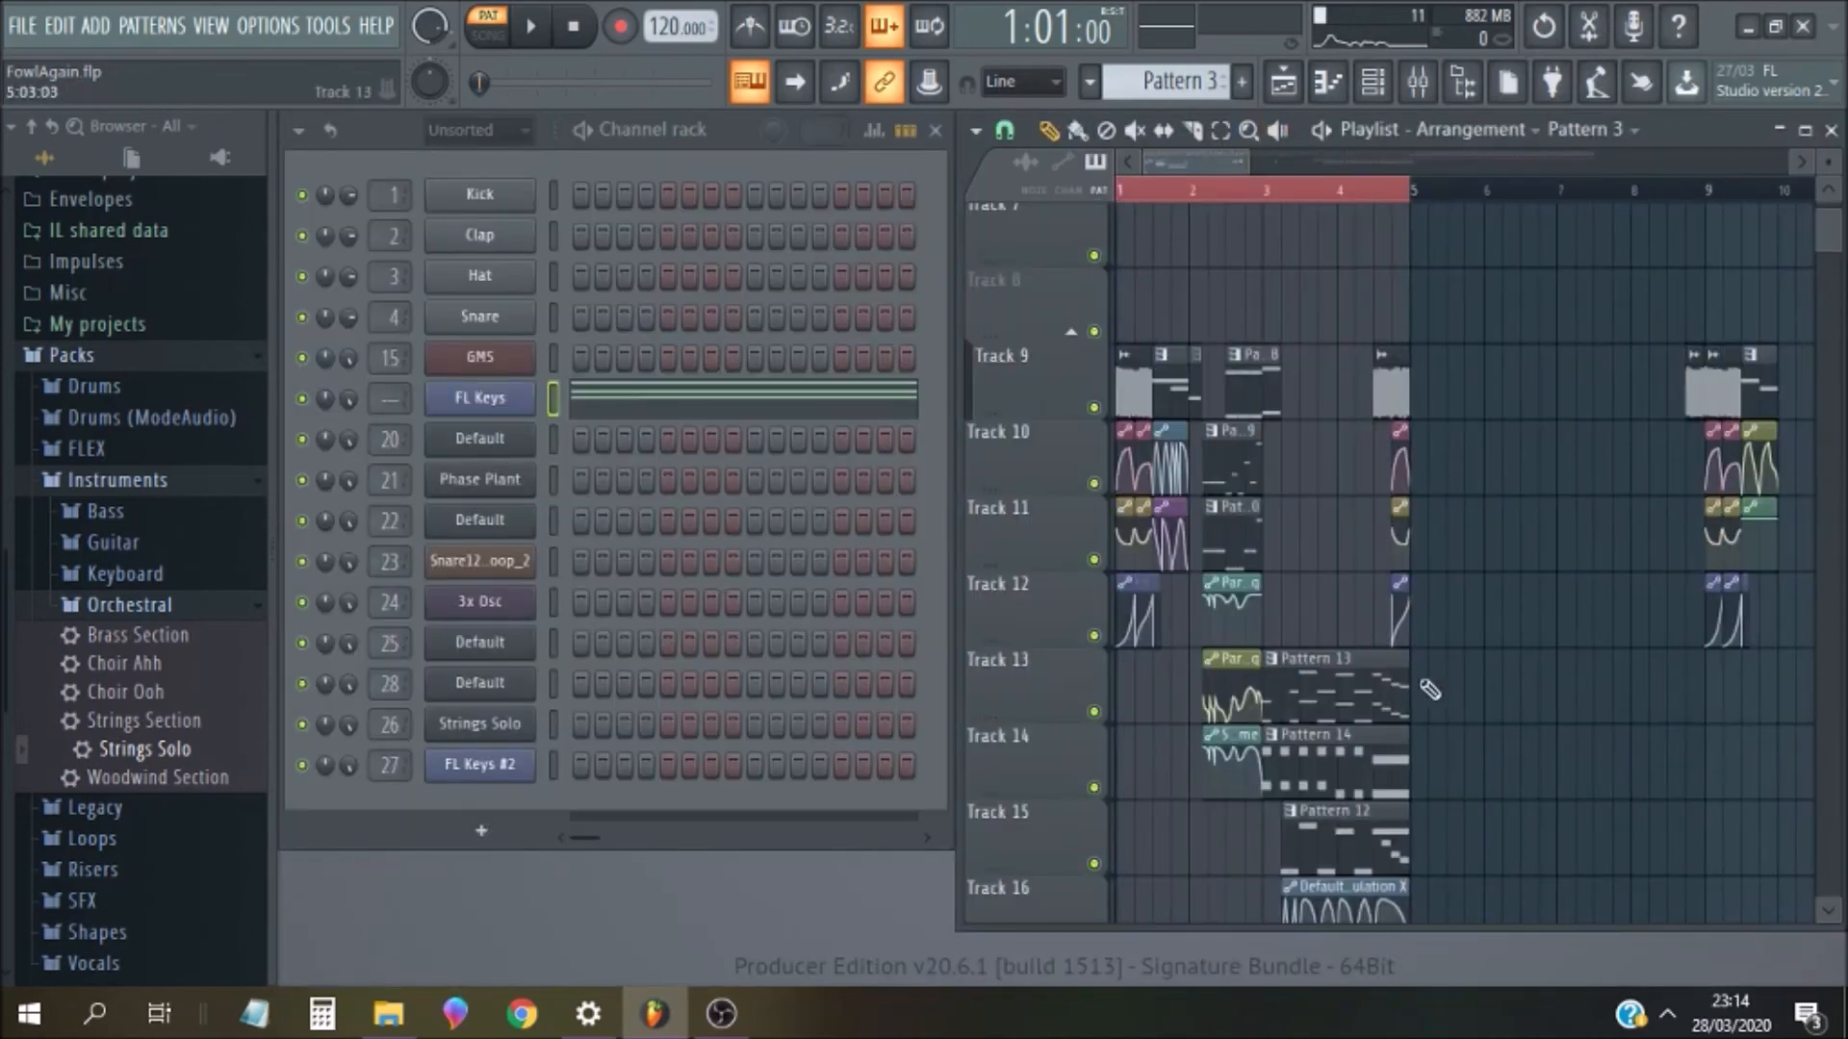
scroll(1405, 674, down, 2)
click(1351, 539)
click(846, 736)
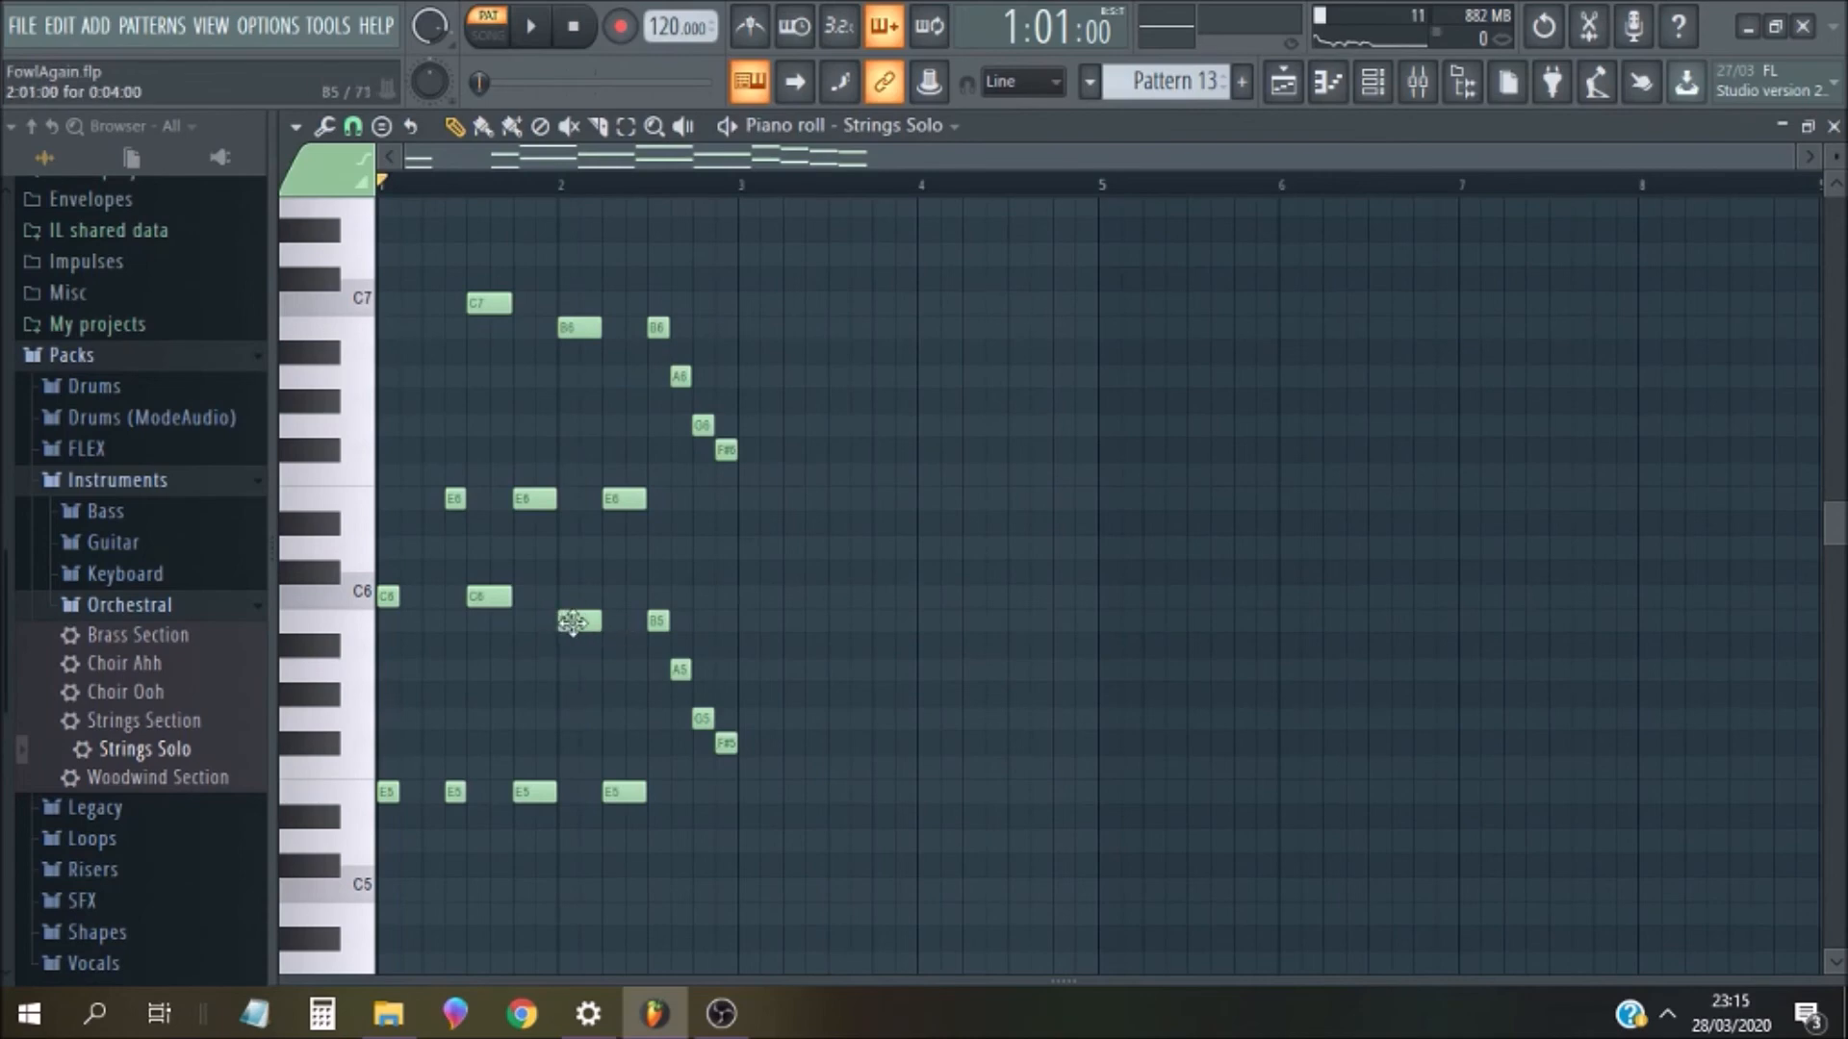
Play the Strings Solo melody from the middle of bar 1, and replay it from the start of bar 1
click(476, 183)
key(space)
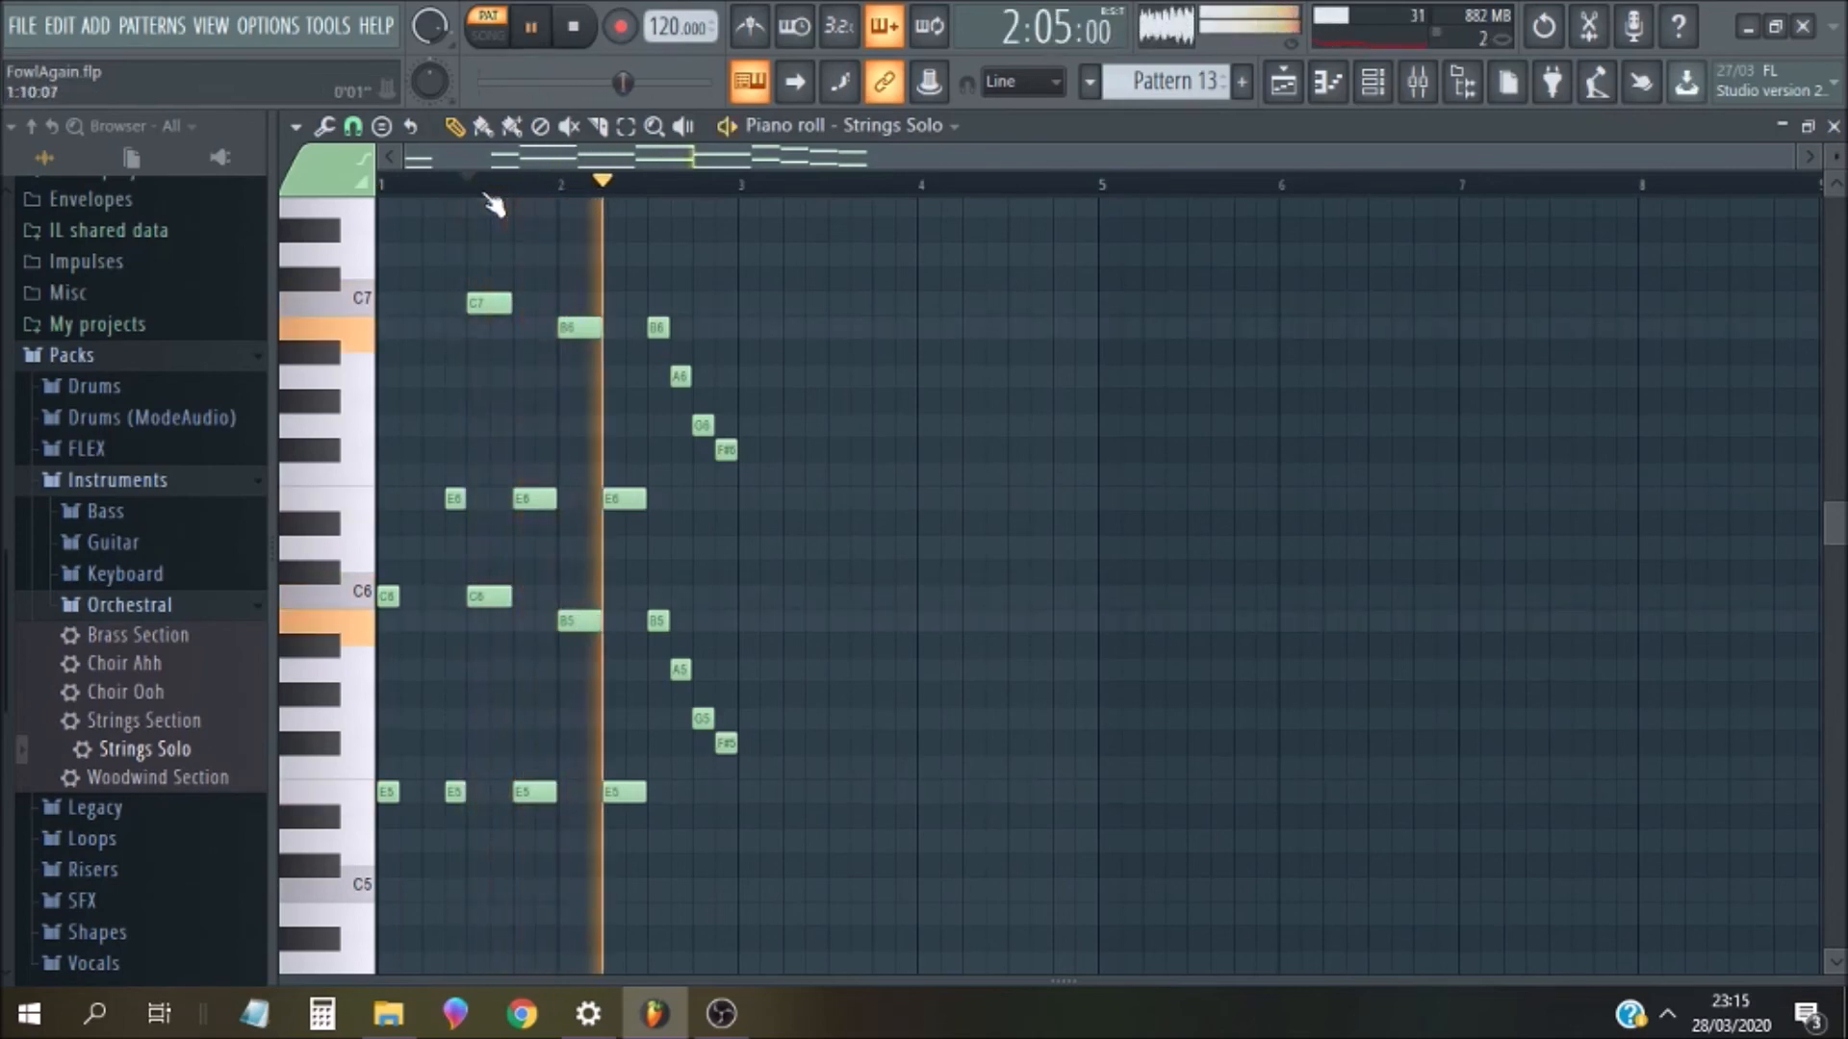
key(space)
click(663, 187)
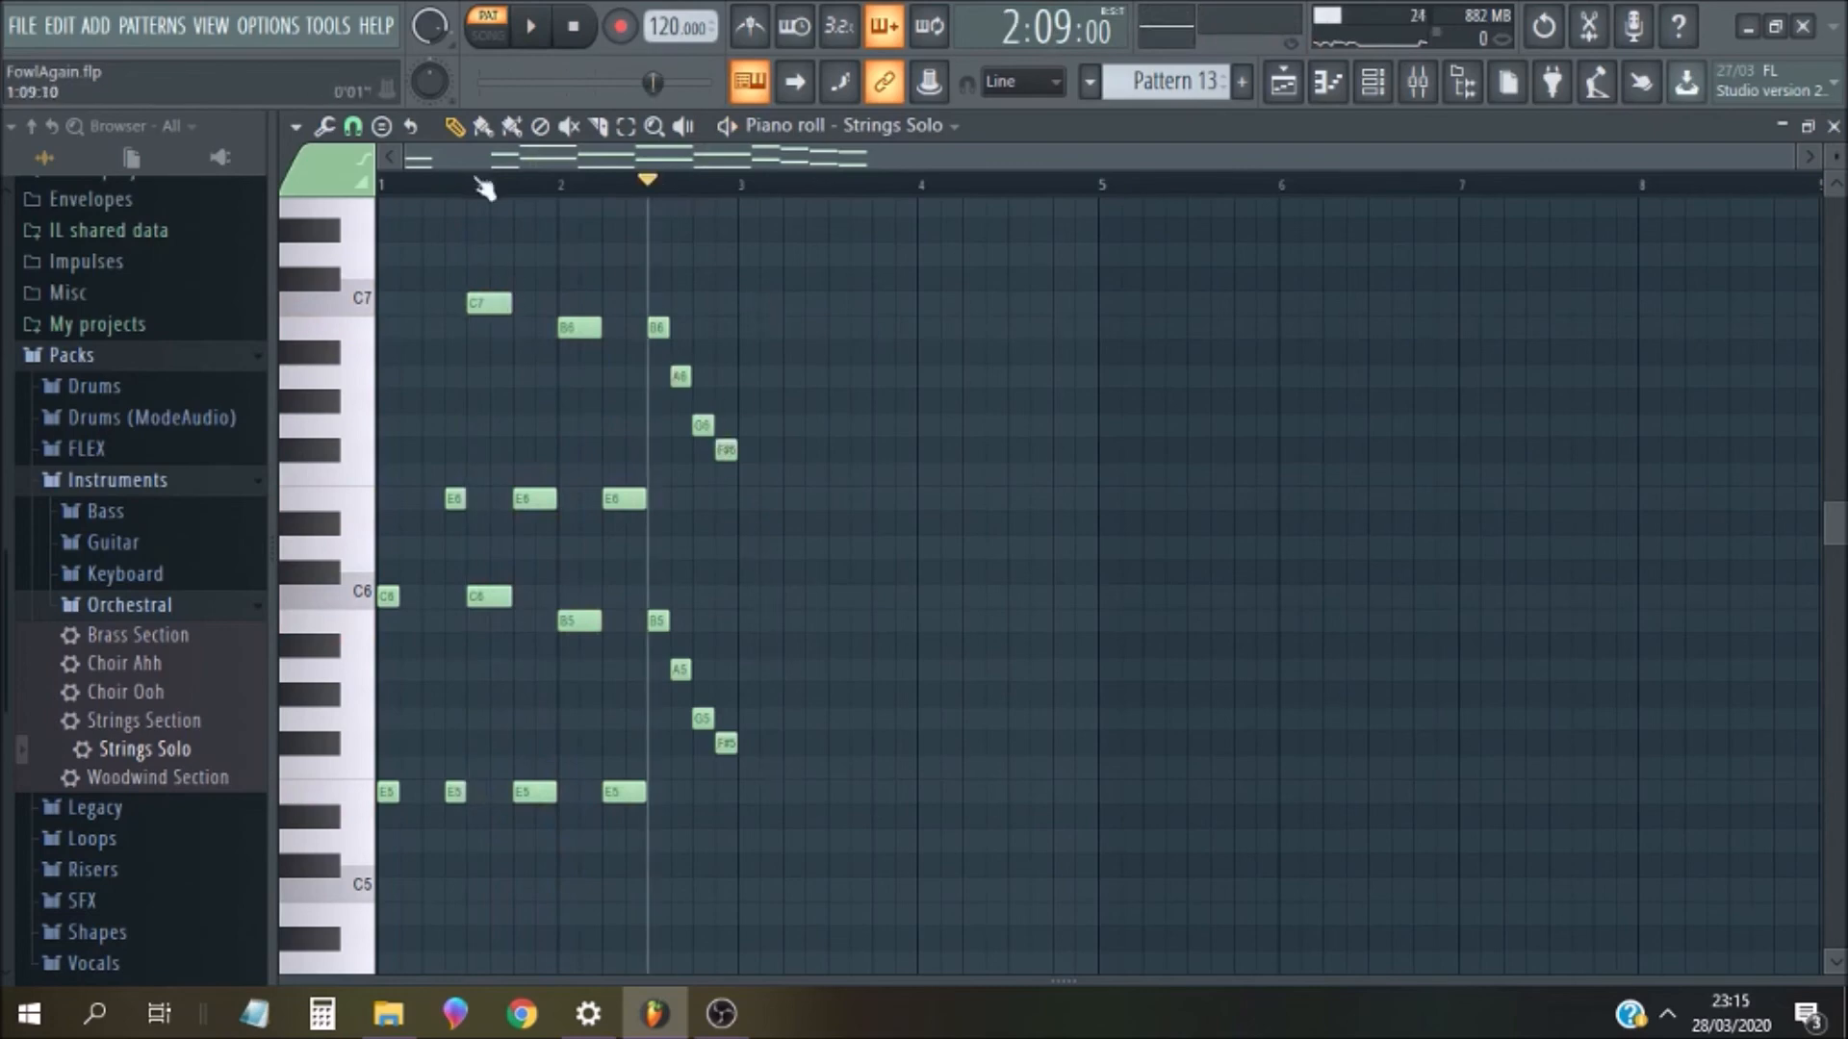
click(387, 183)
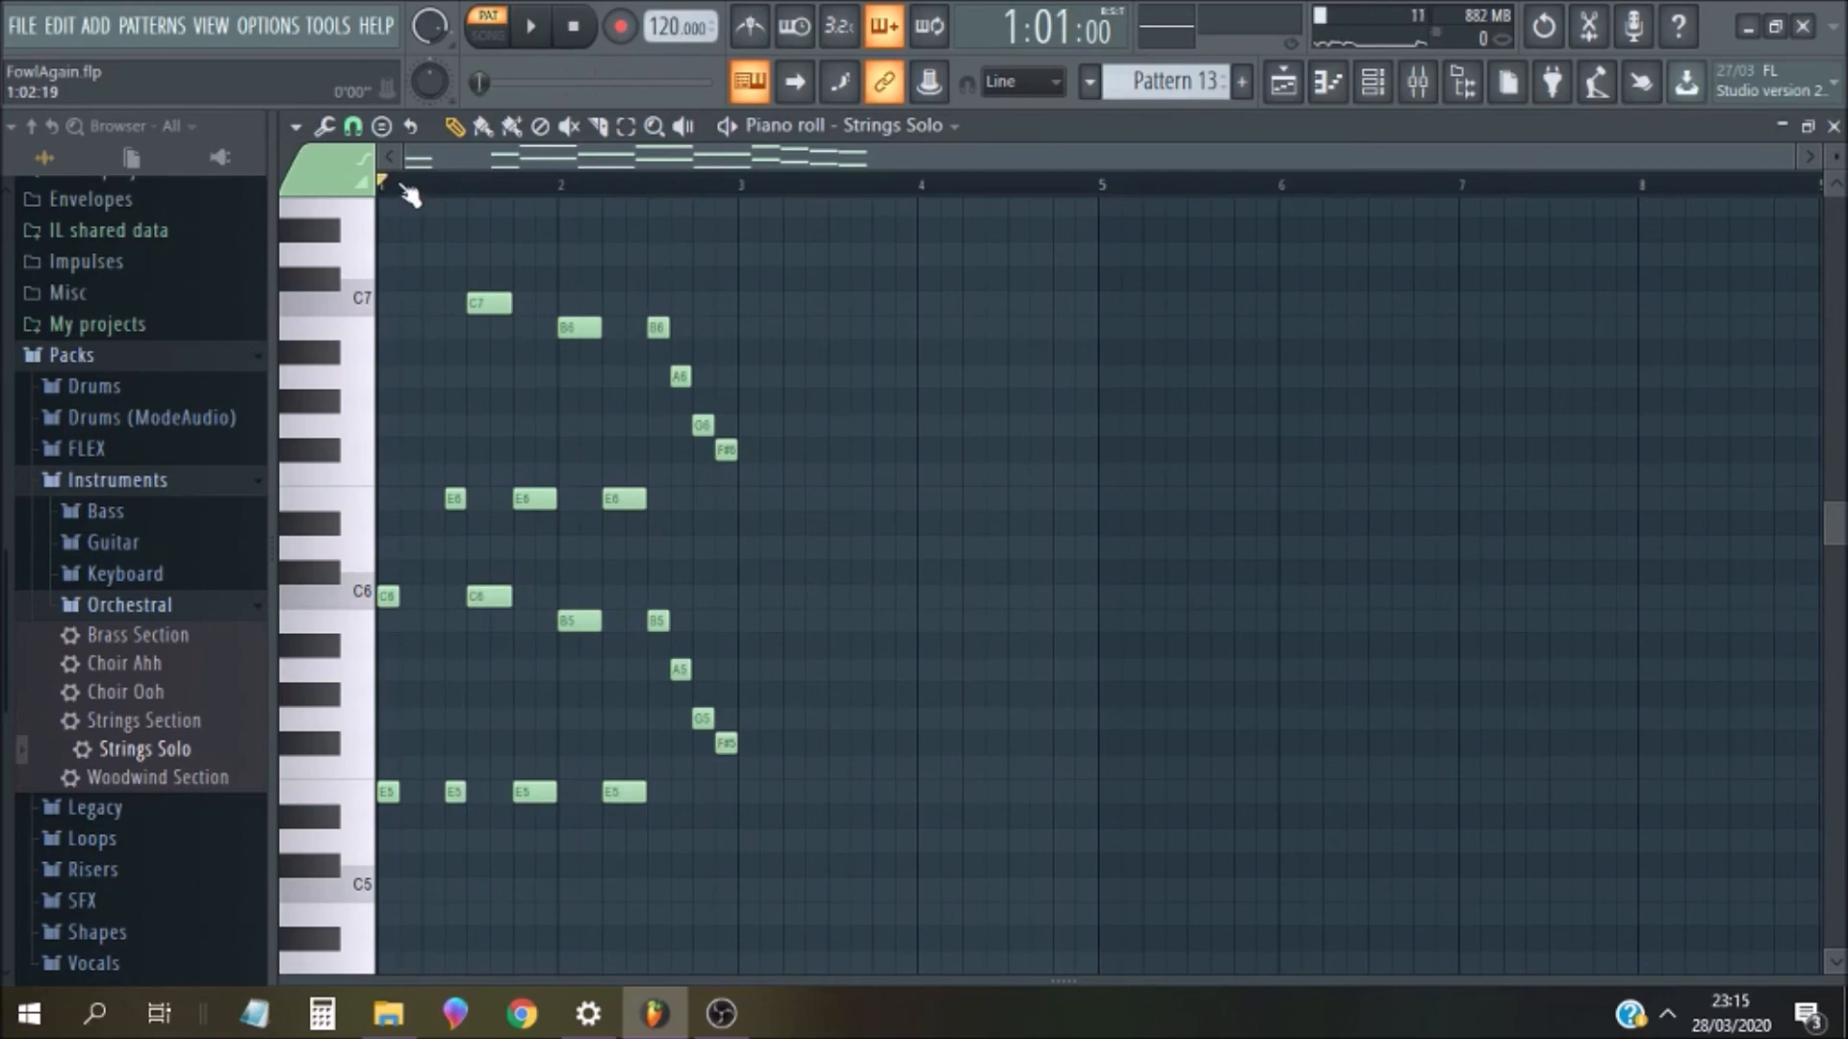
key(space)
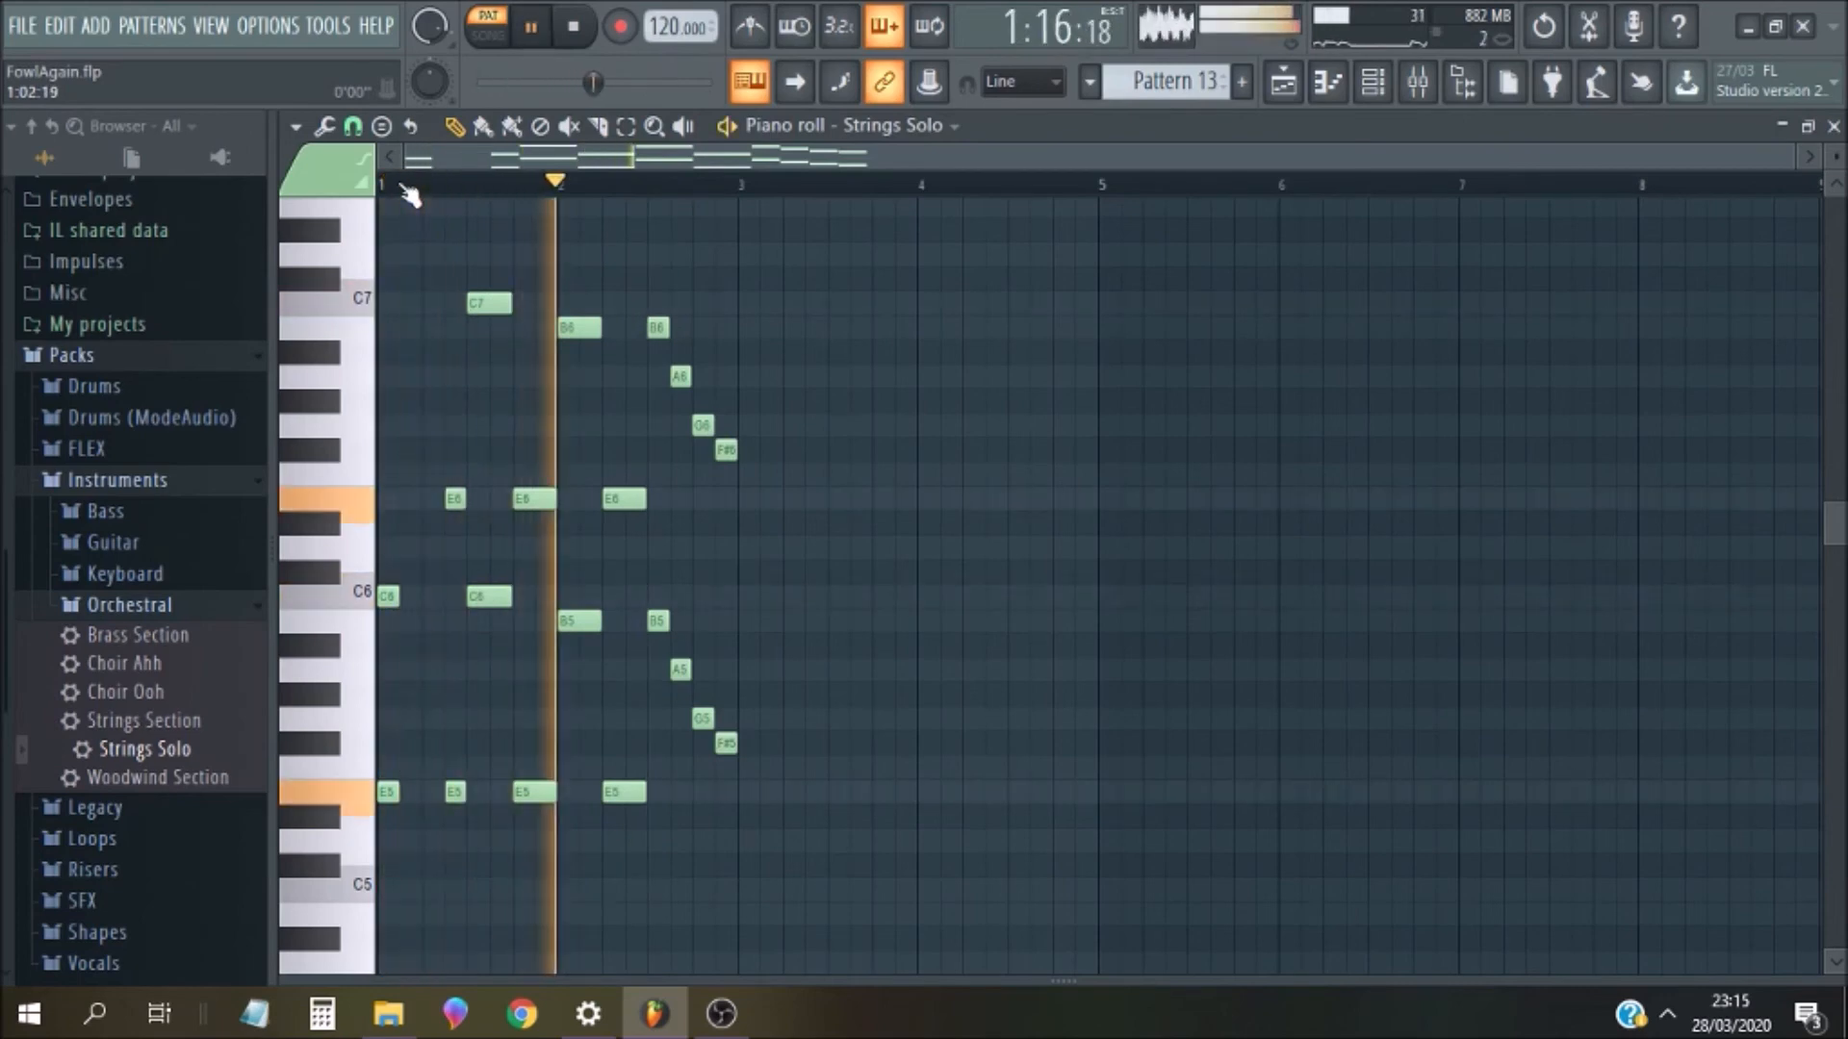
key(space)
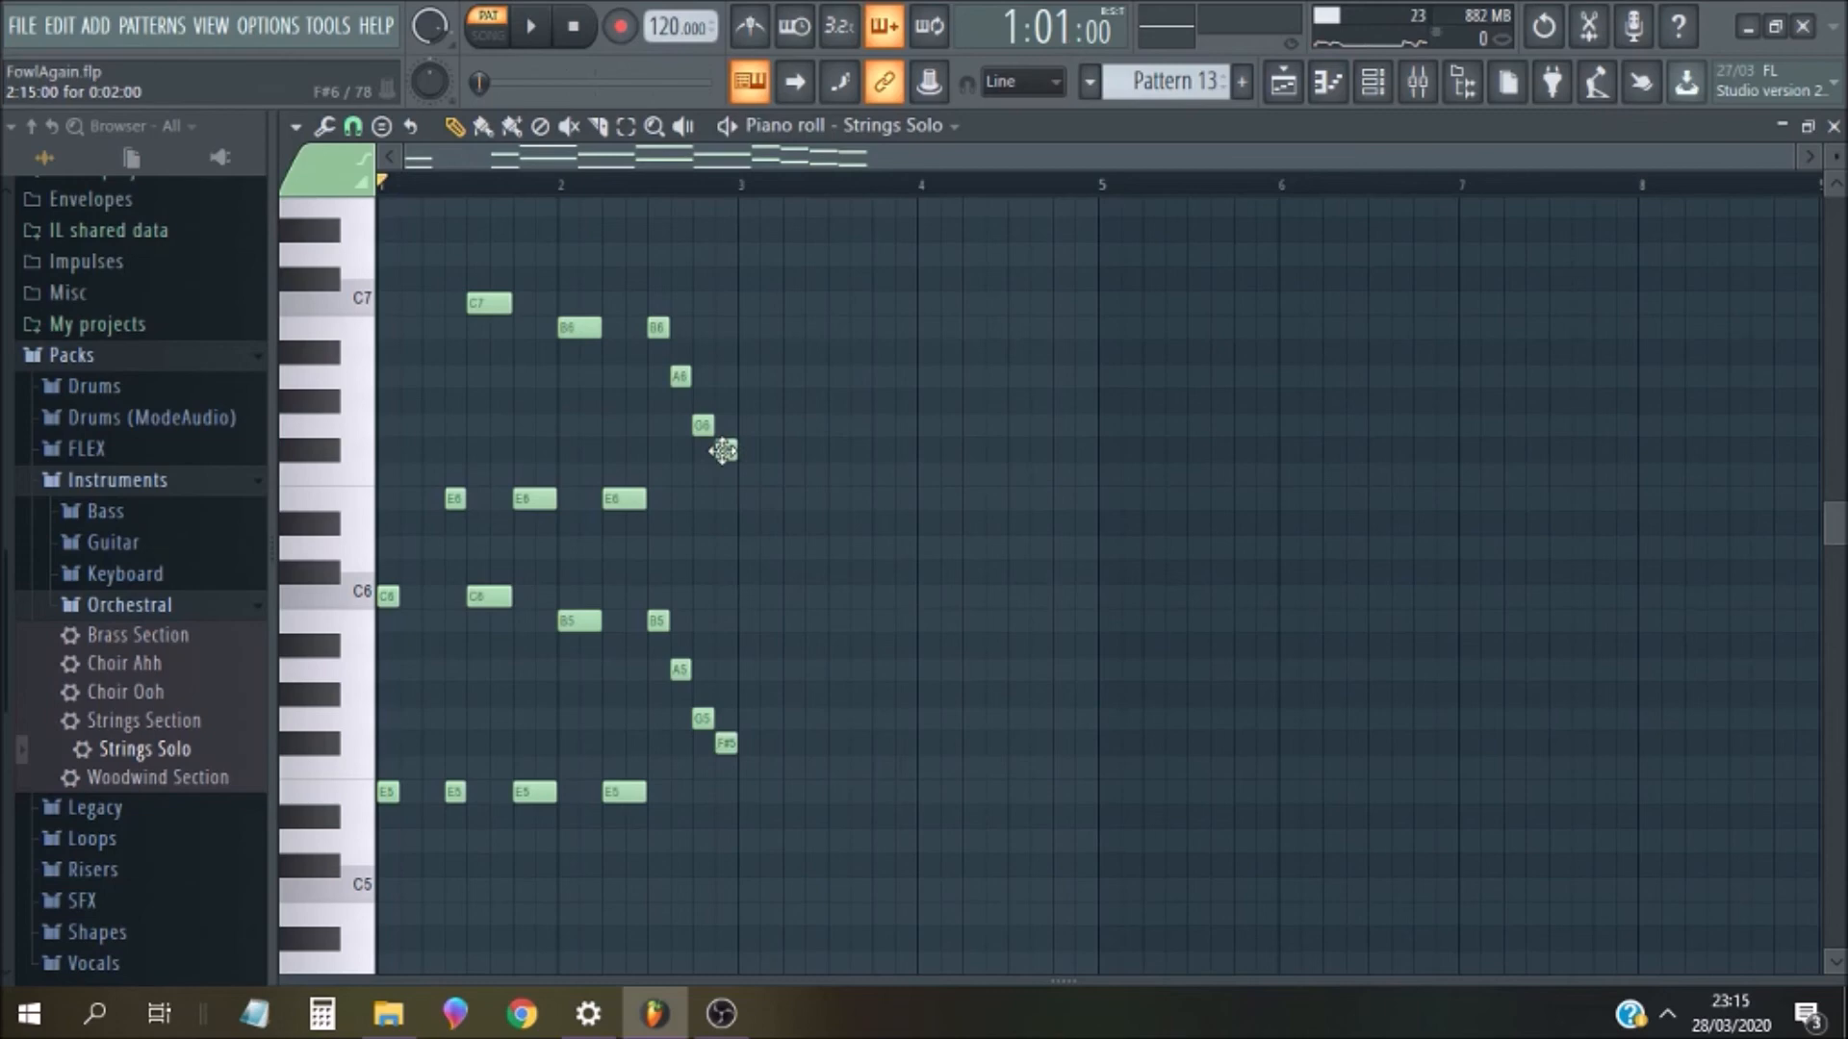
Lower the final F#6 and F#5 notes to F6 and F5, and play the melody
drag(723, 451, 725, 474)
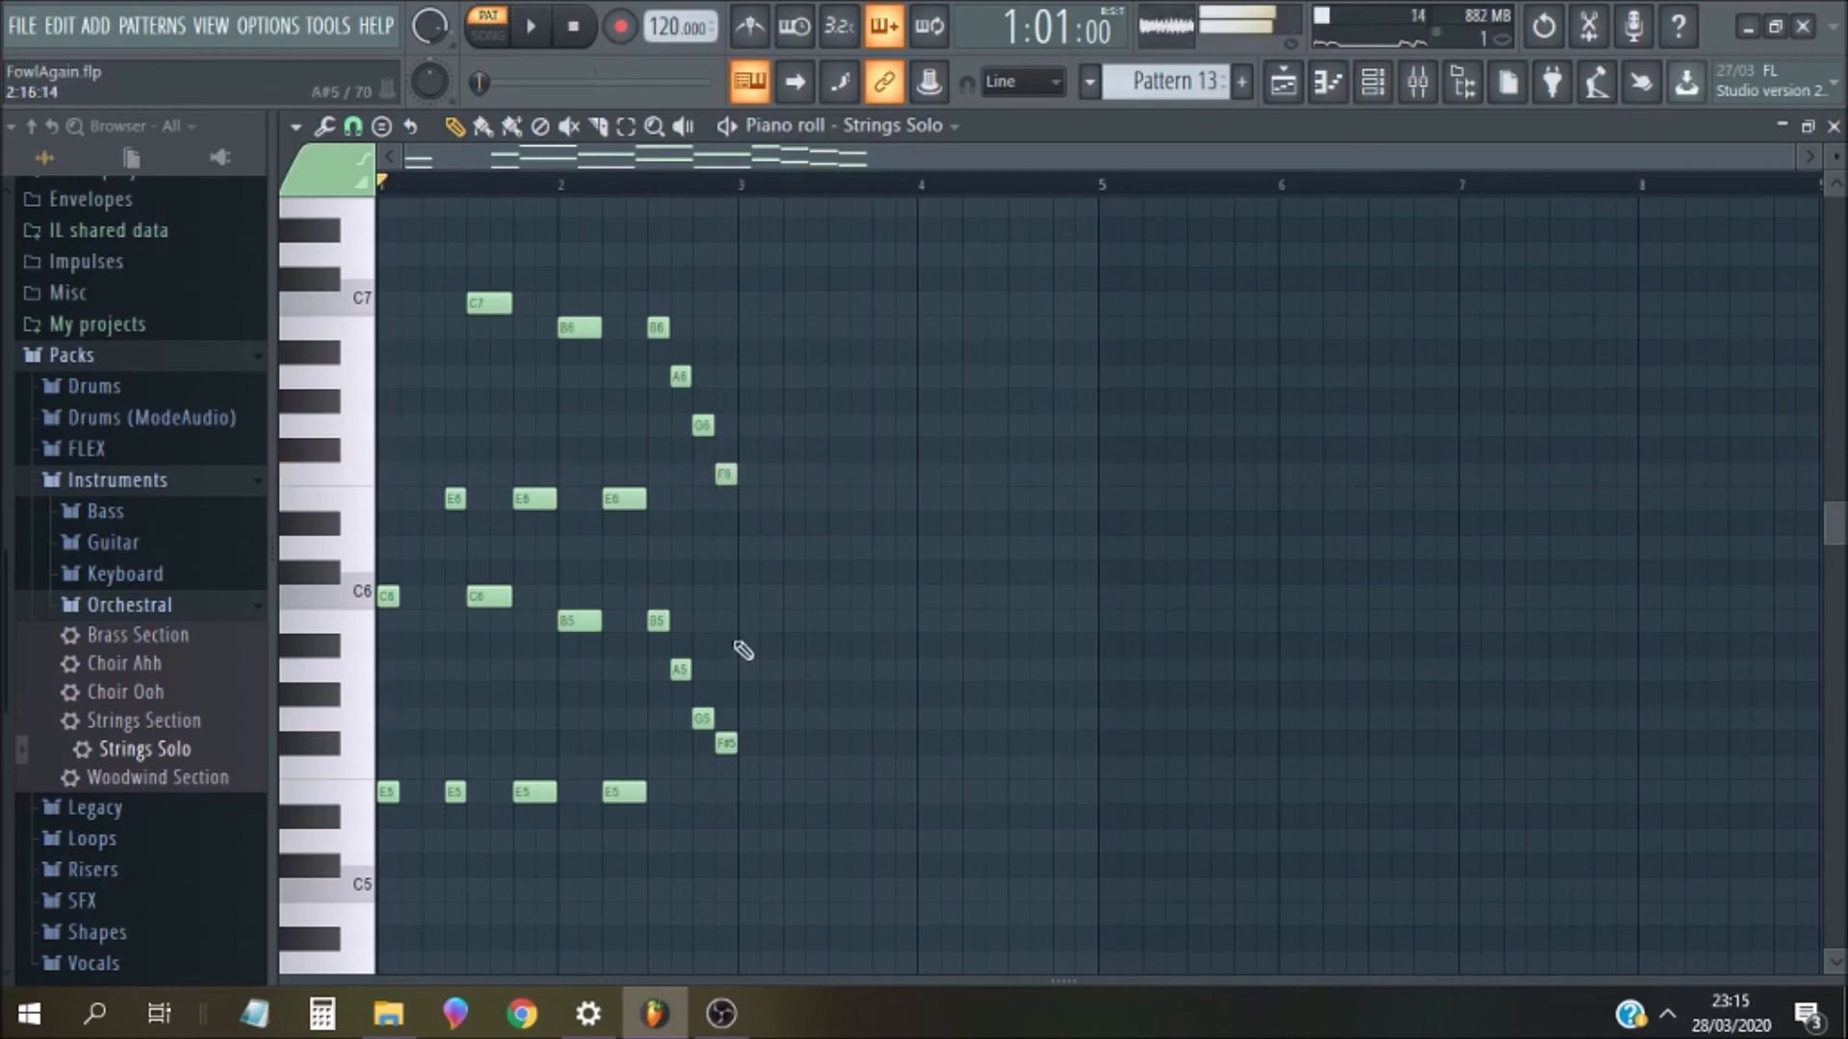
drag(726, 741, 726, 768)
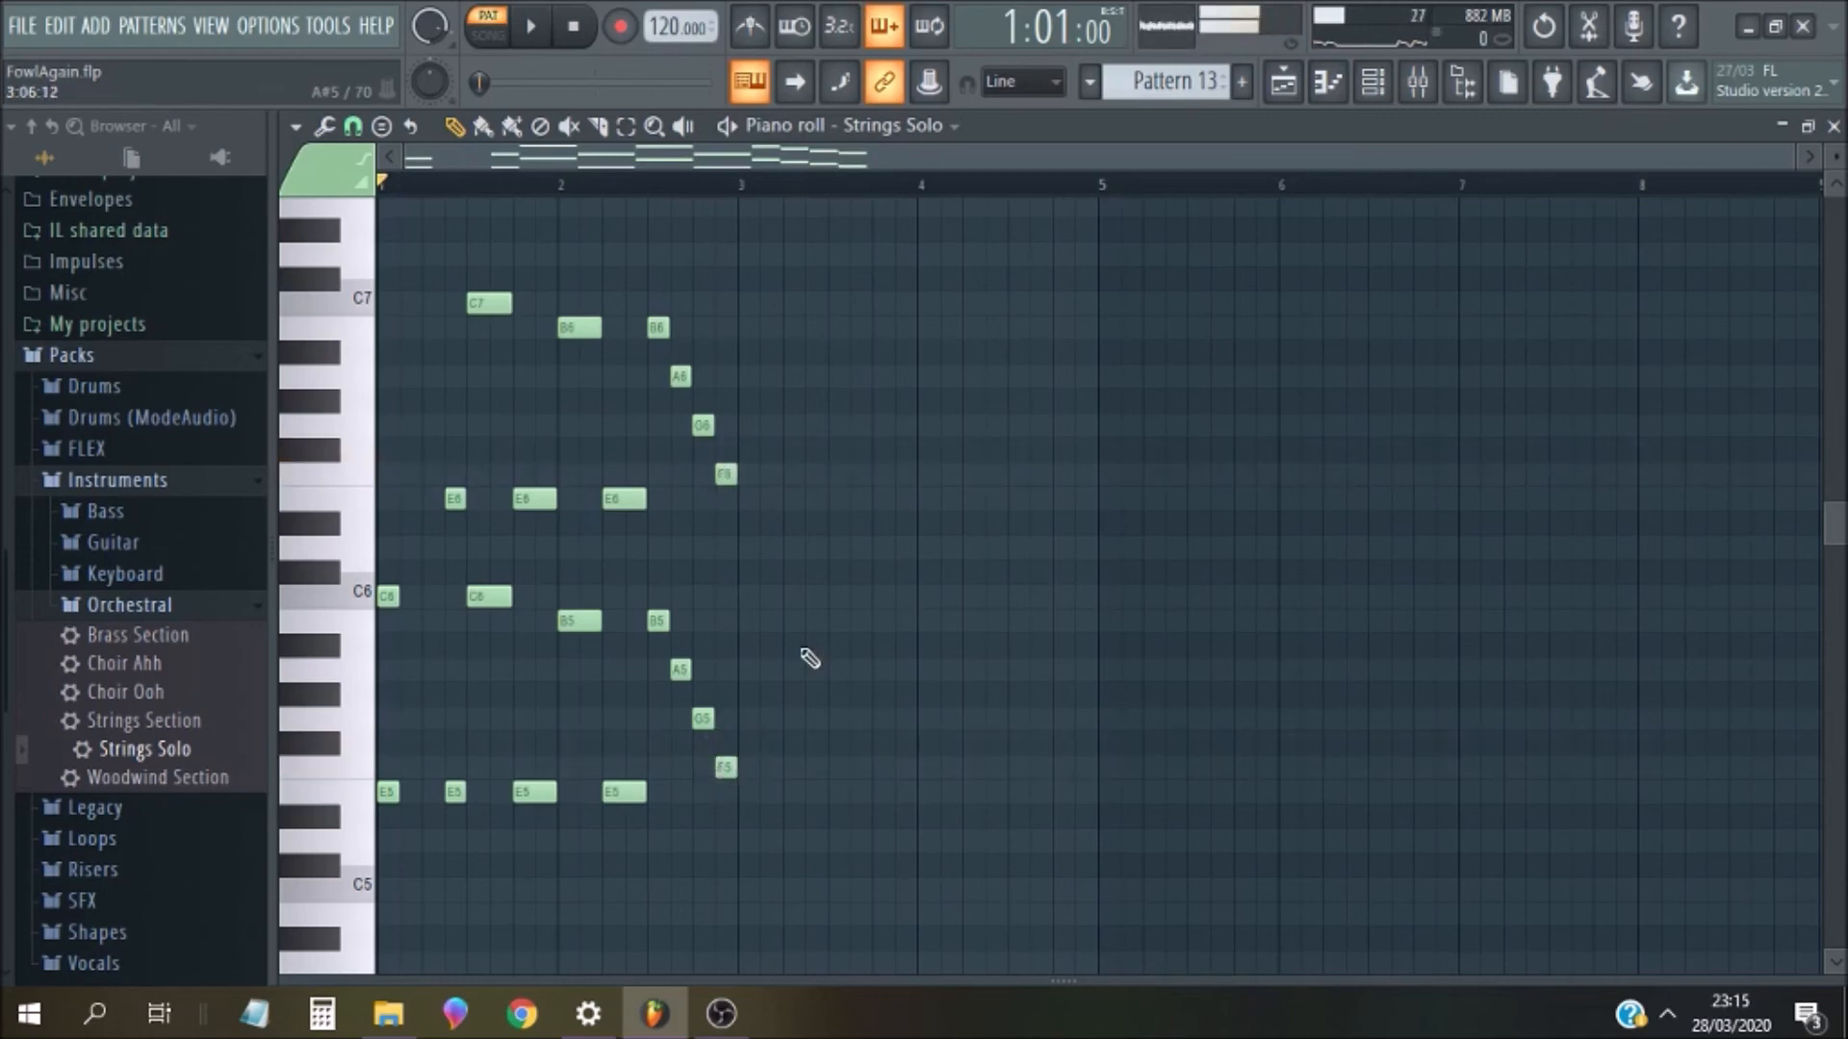
key(space)
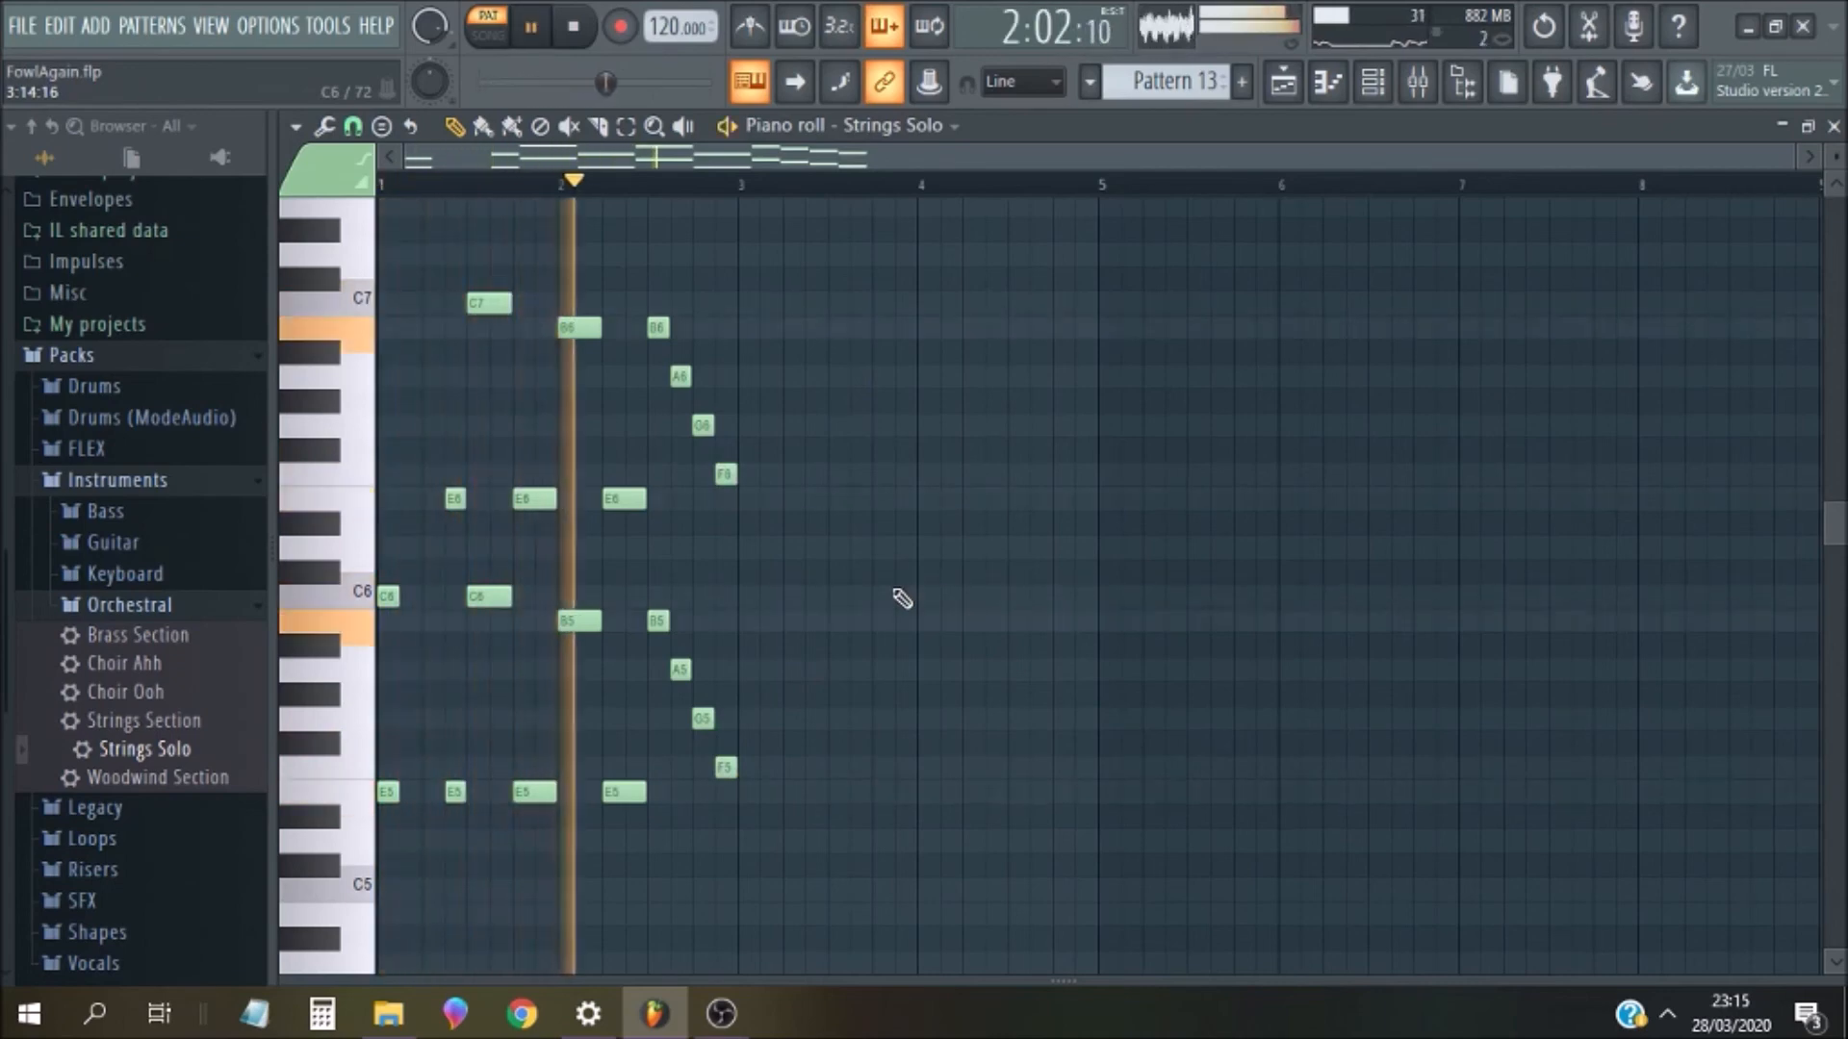
key(space)
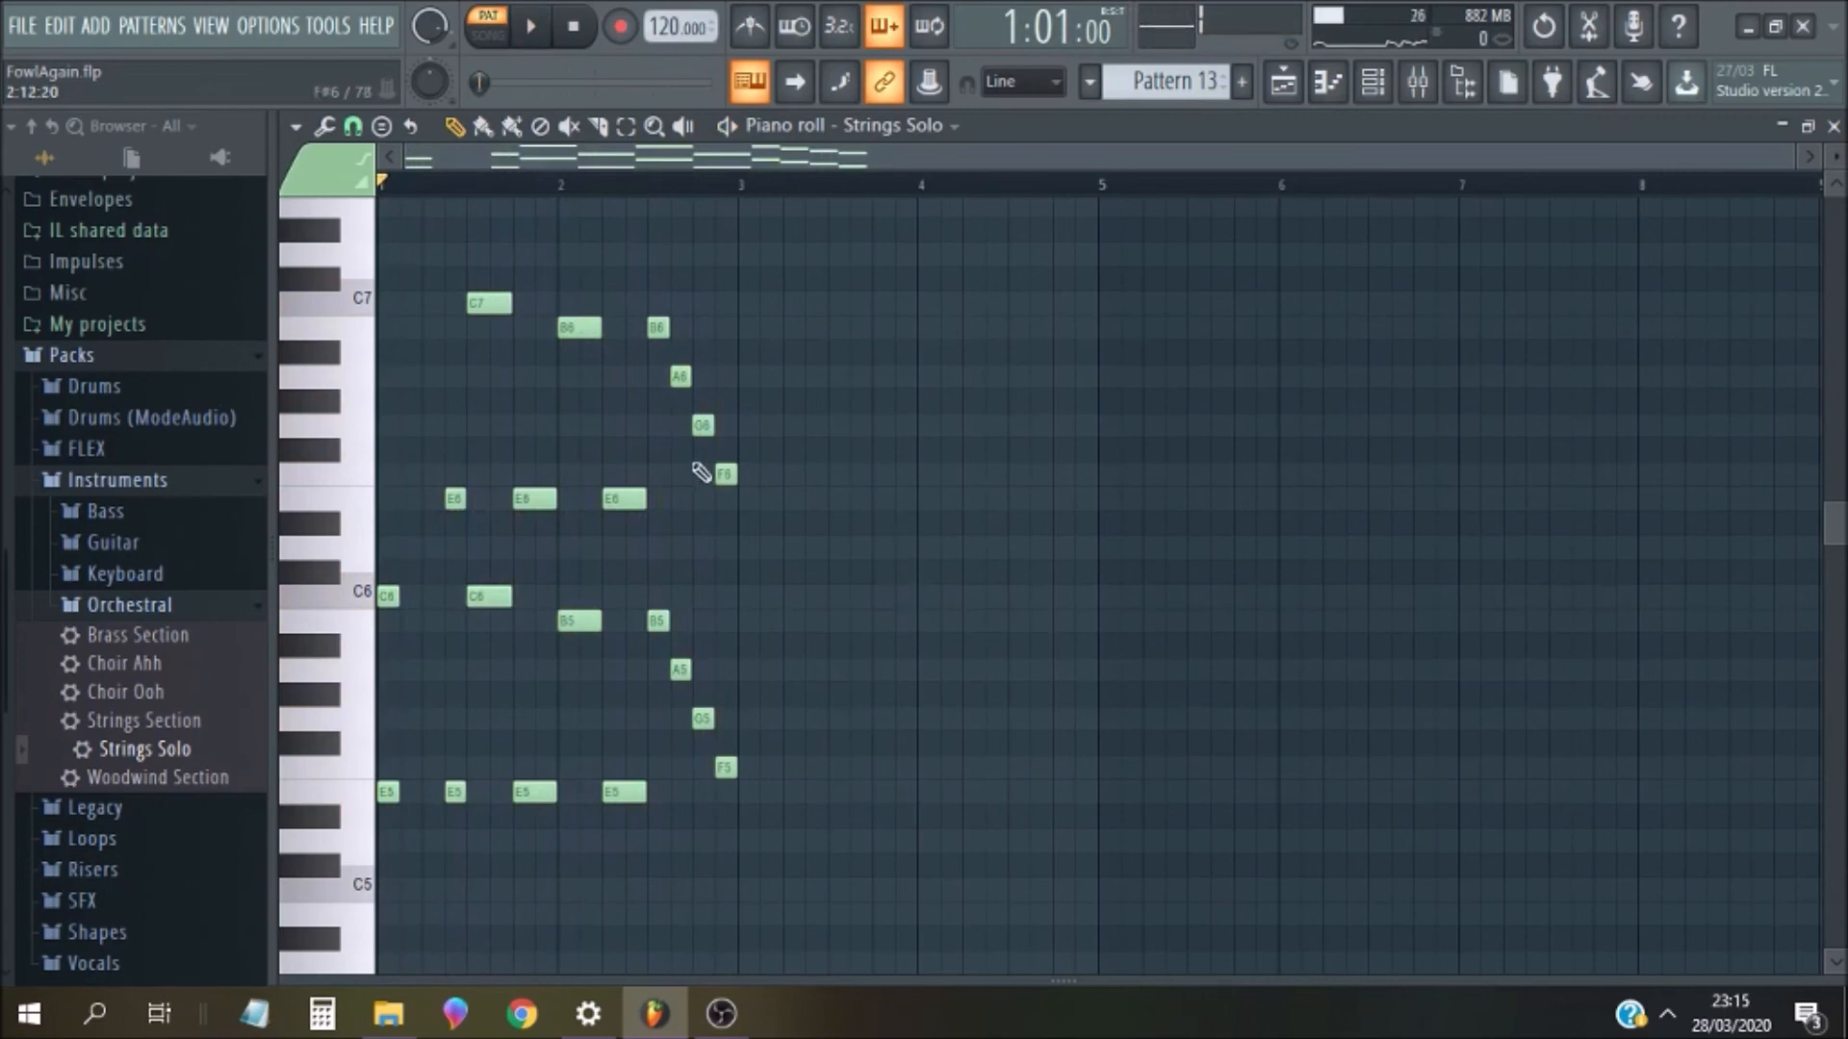
Raise the final F6 and F5 notes back to F#6 and F#5, and play the melody
click(724, 462)
drag(726, 454, 726, 451)
drag(718, 767, 721, 742)
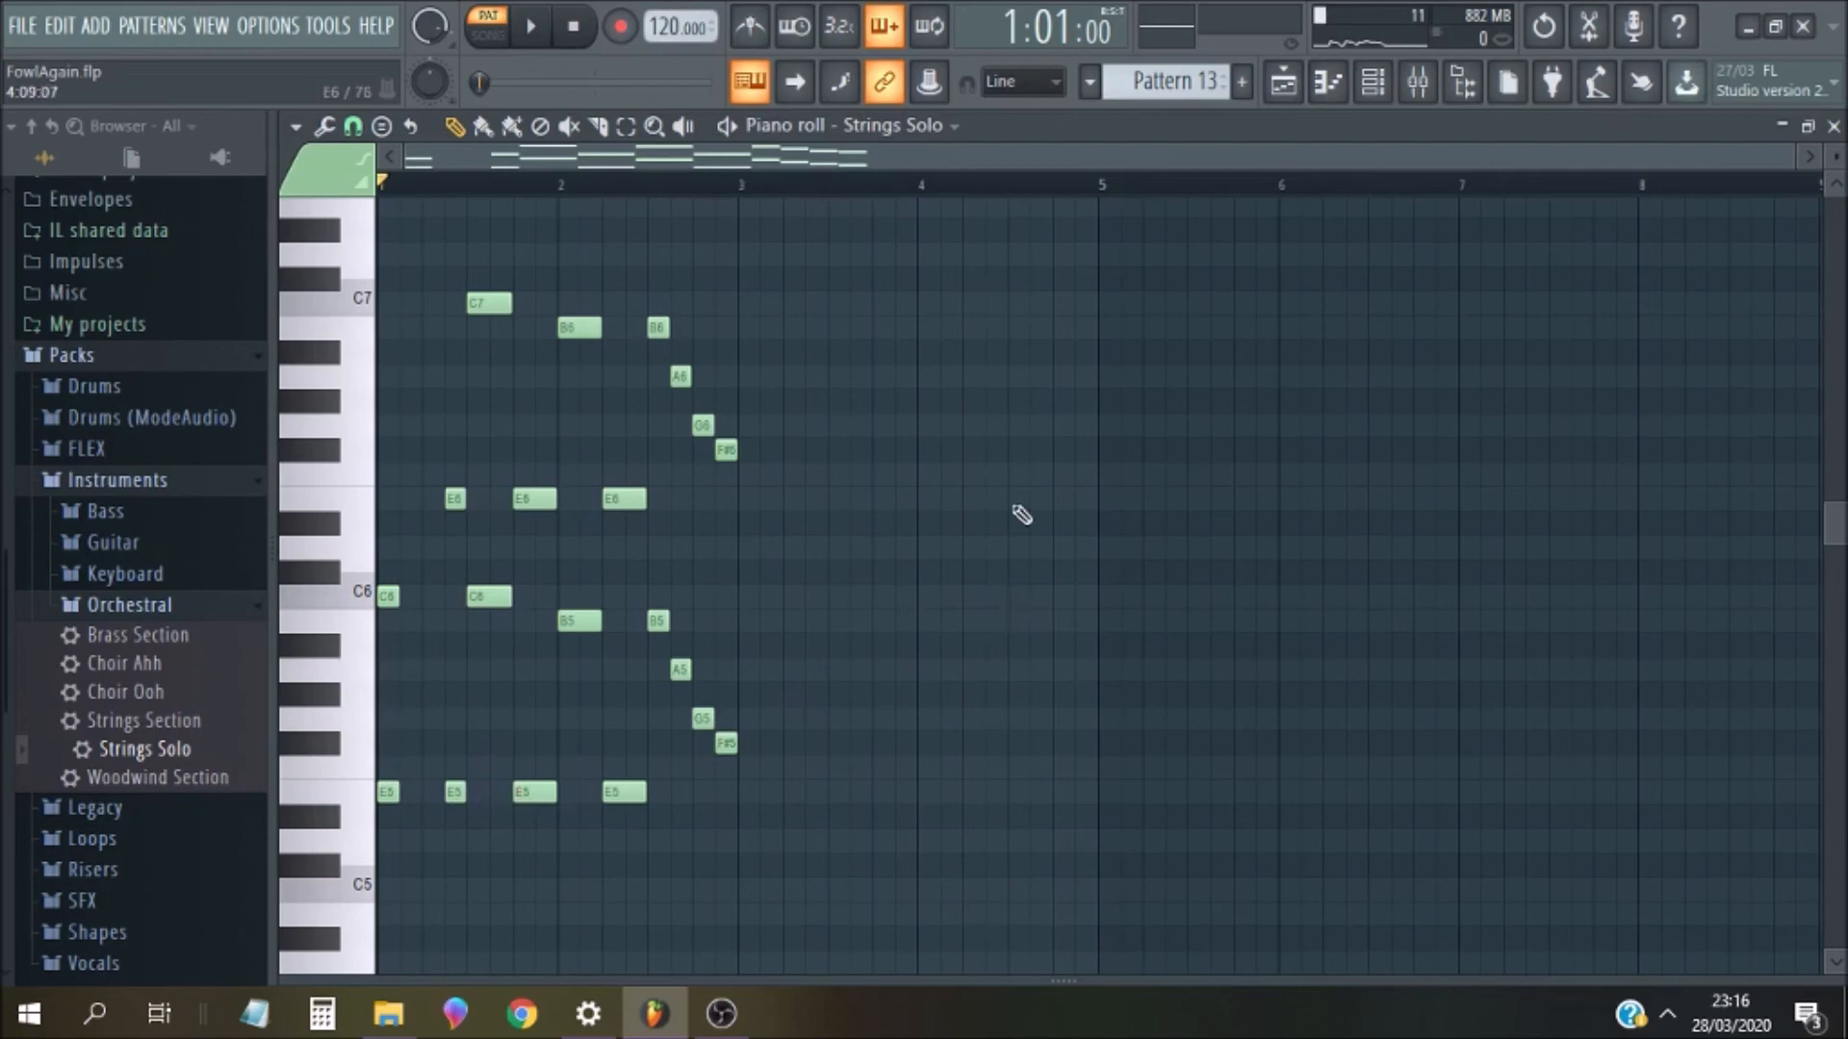
key(space)
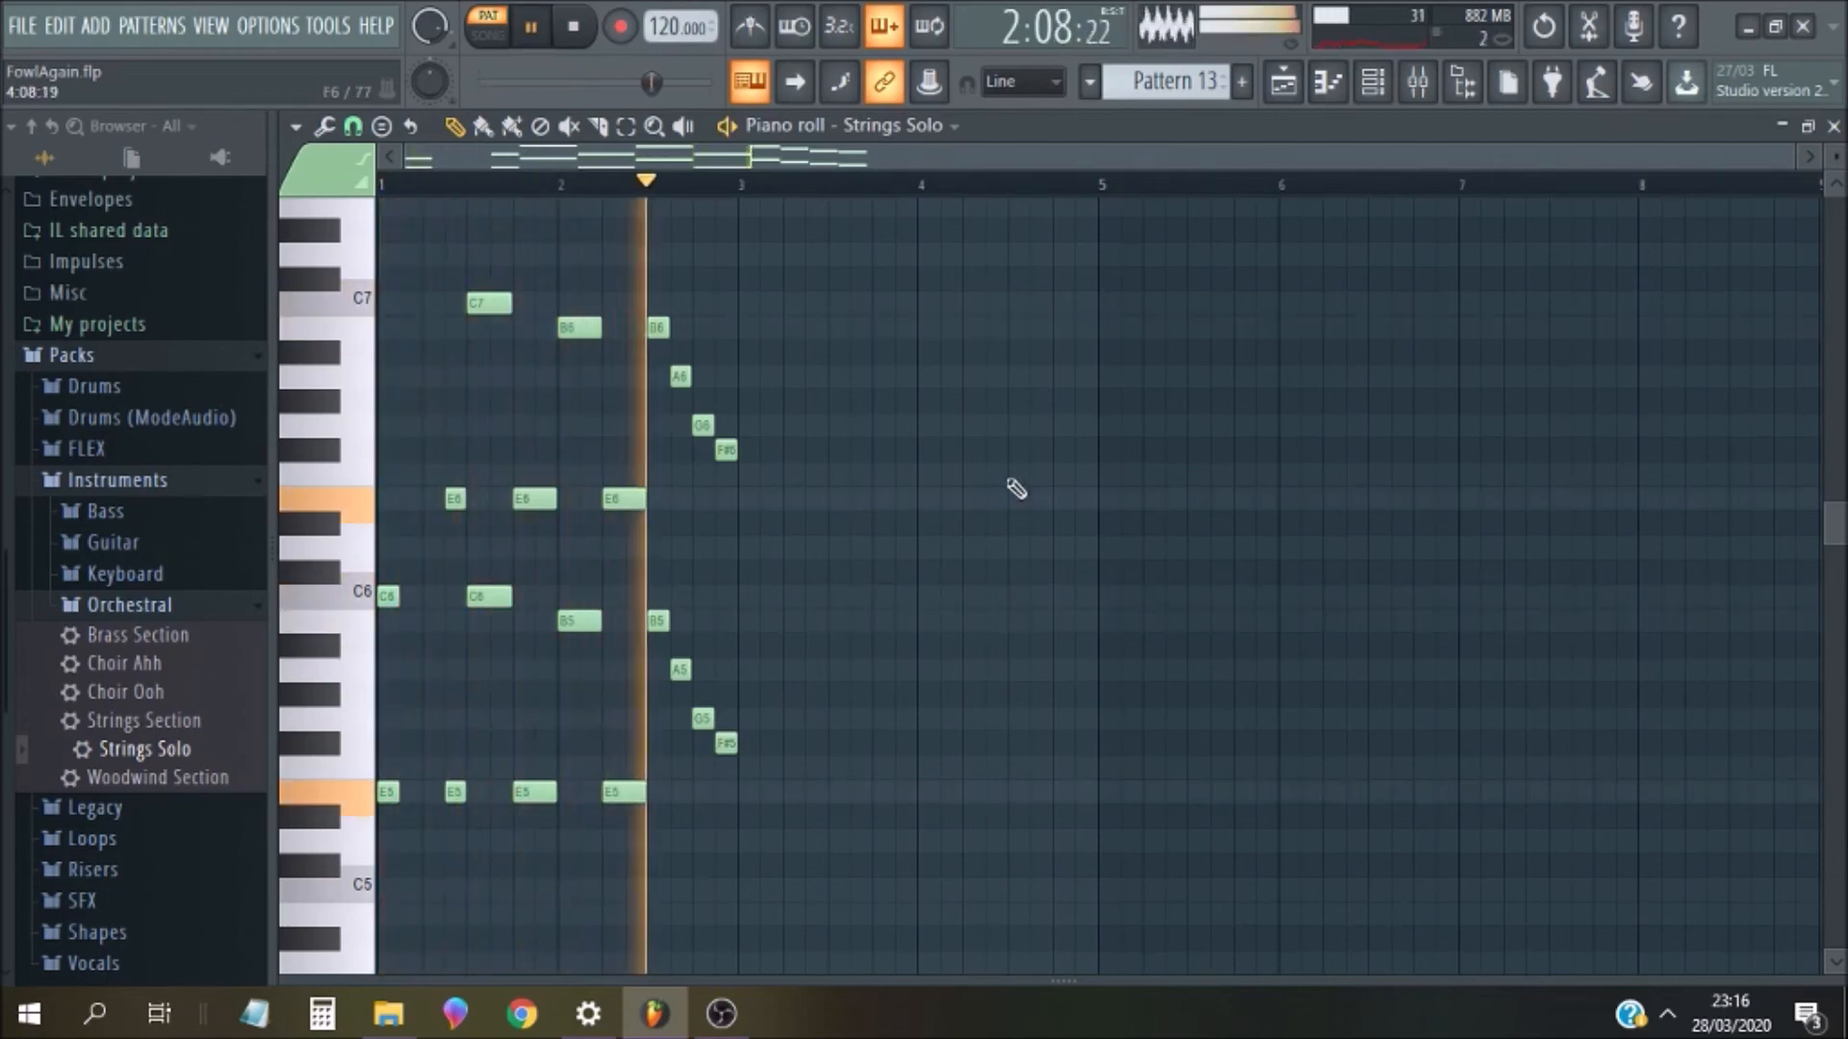
key(space)
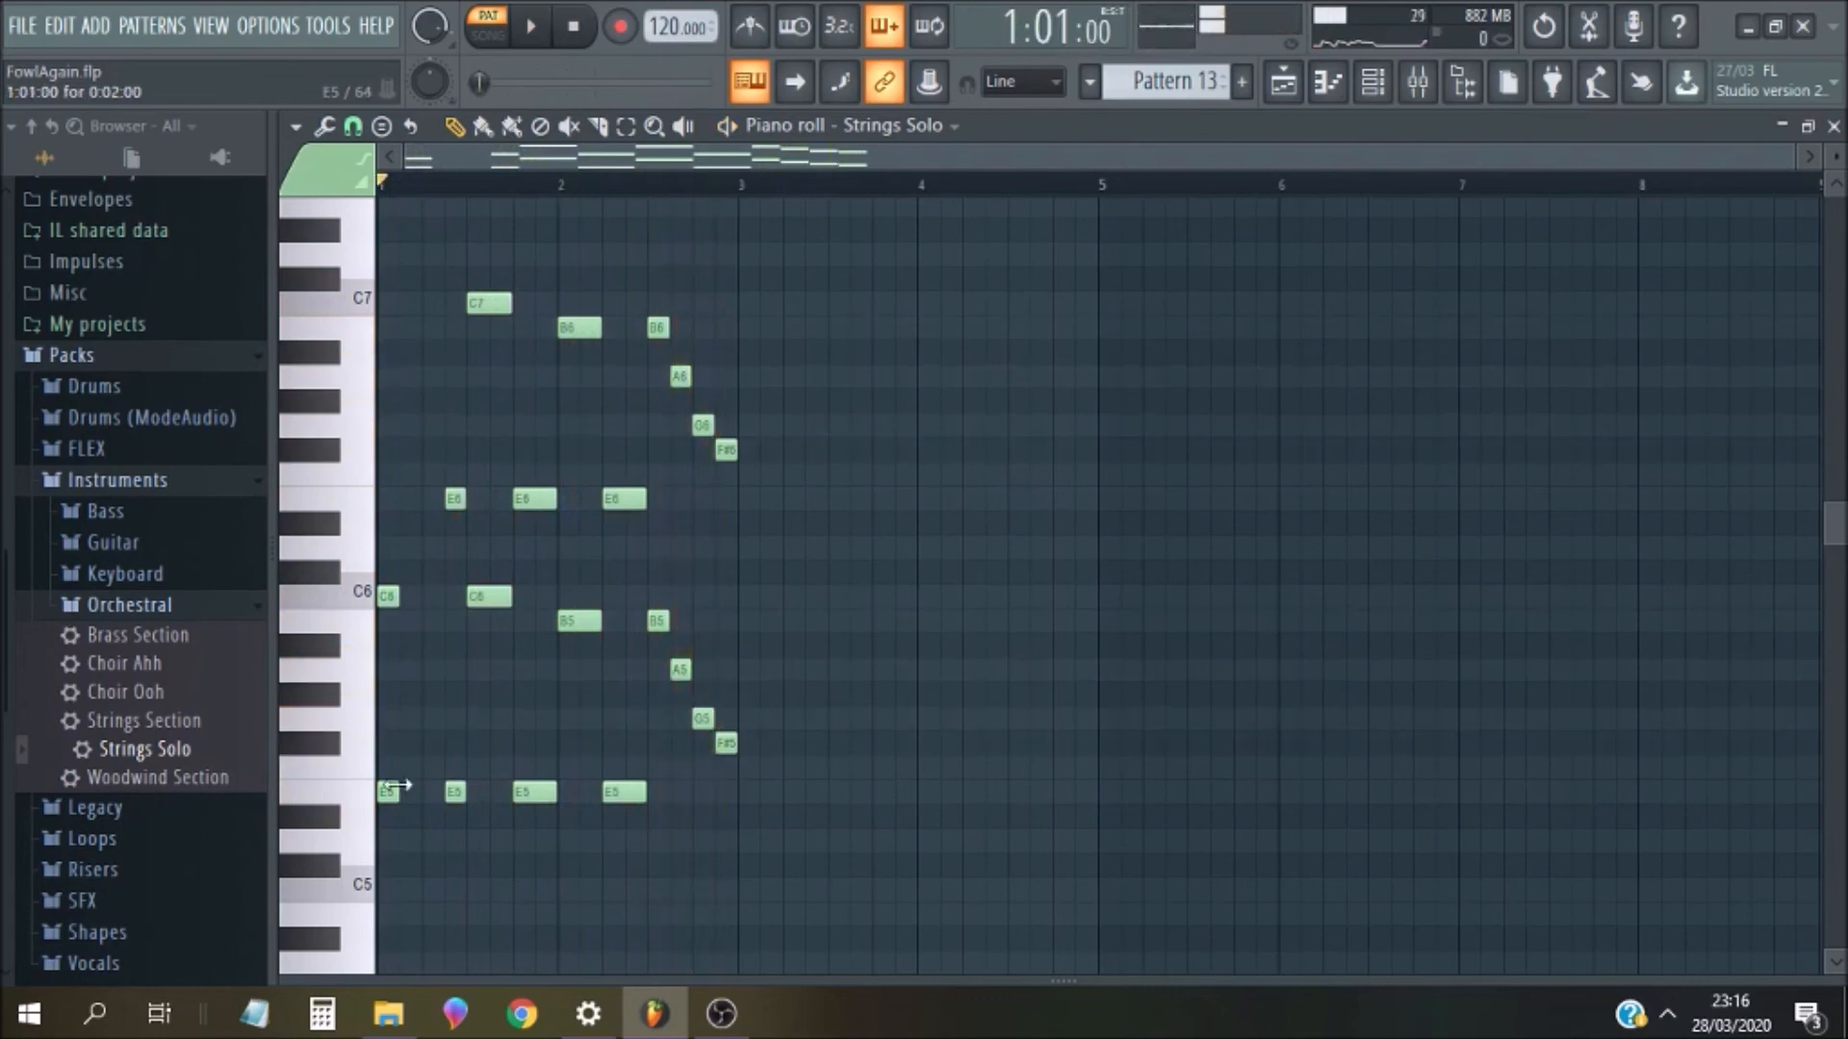
Stamp a Minor Harmonic scale starting on E5 at bar 3, and delete the stamped notes
click(384, 125)
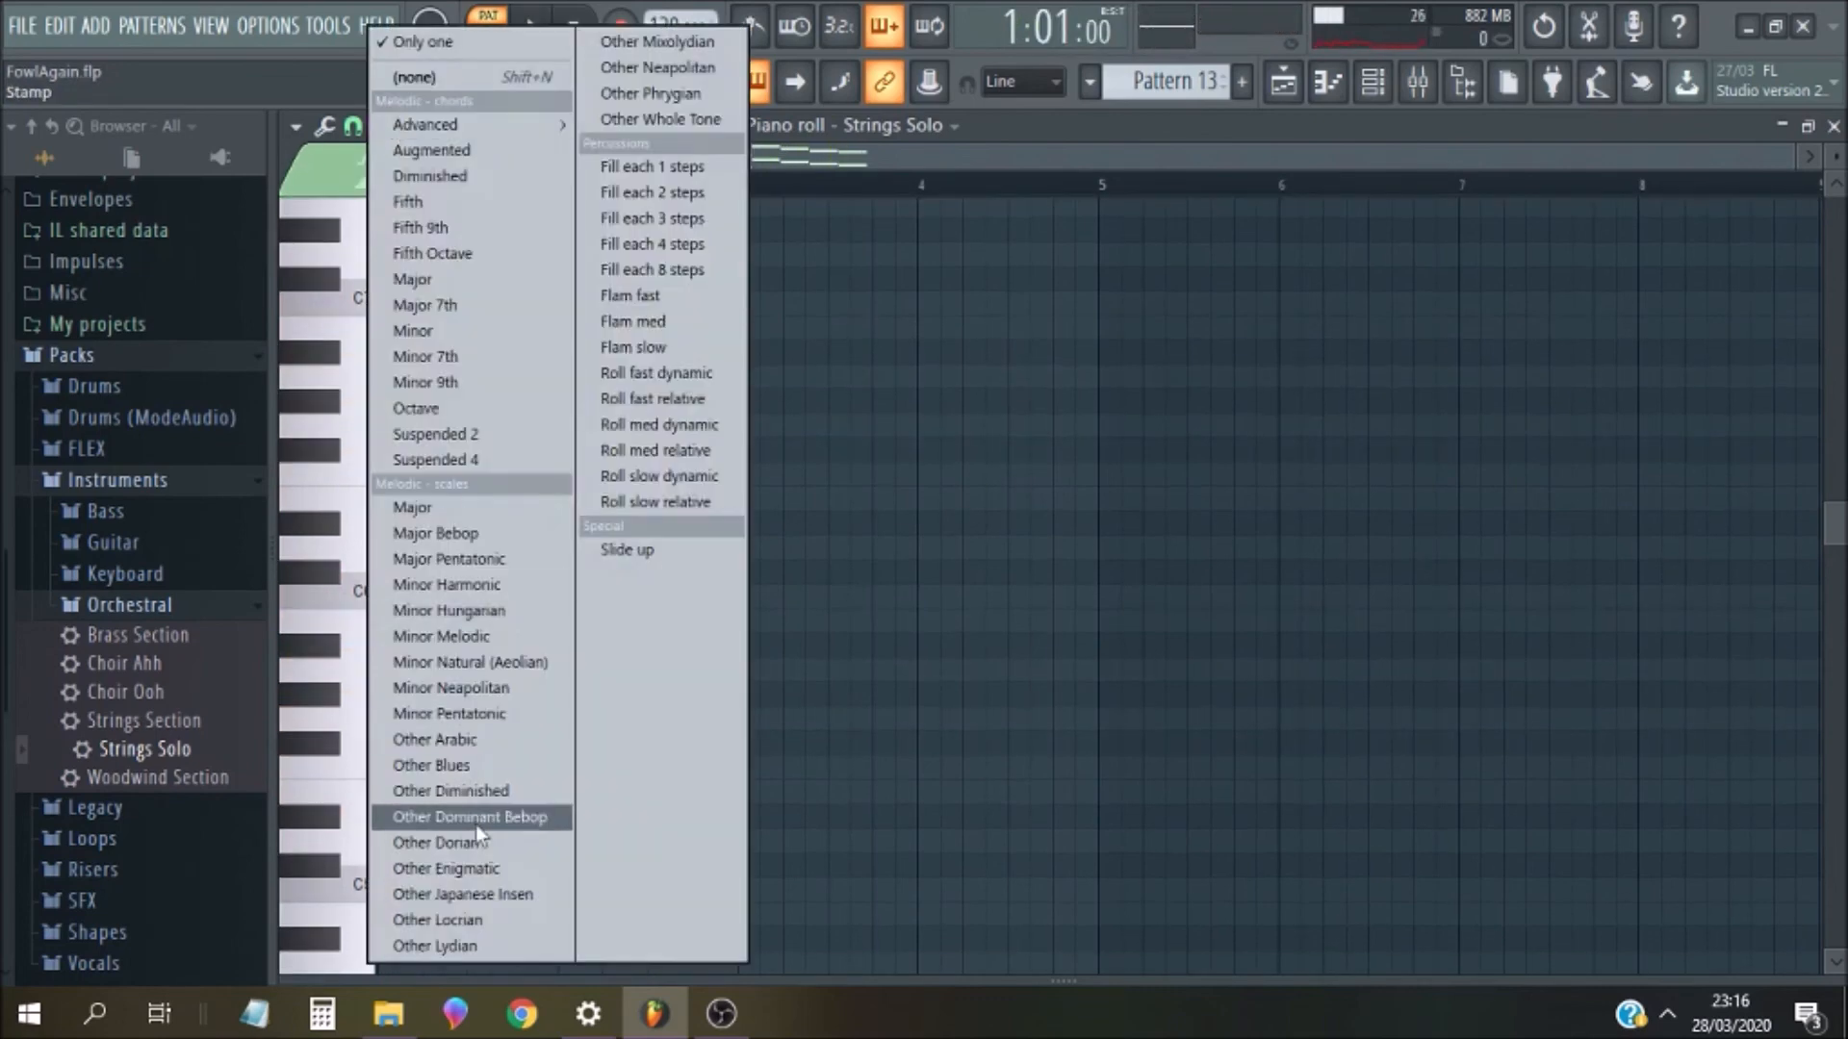
click(489, 587)
drag(489, 599, 758, 811)
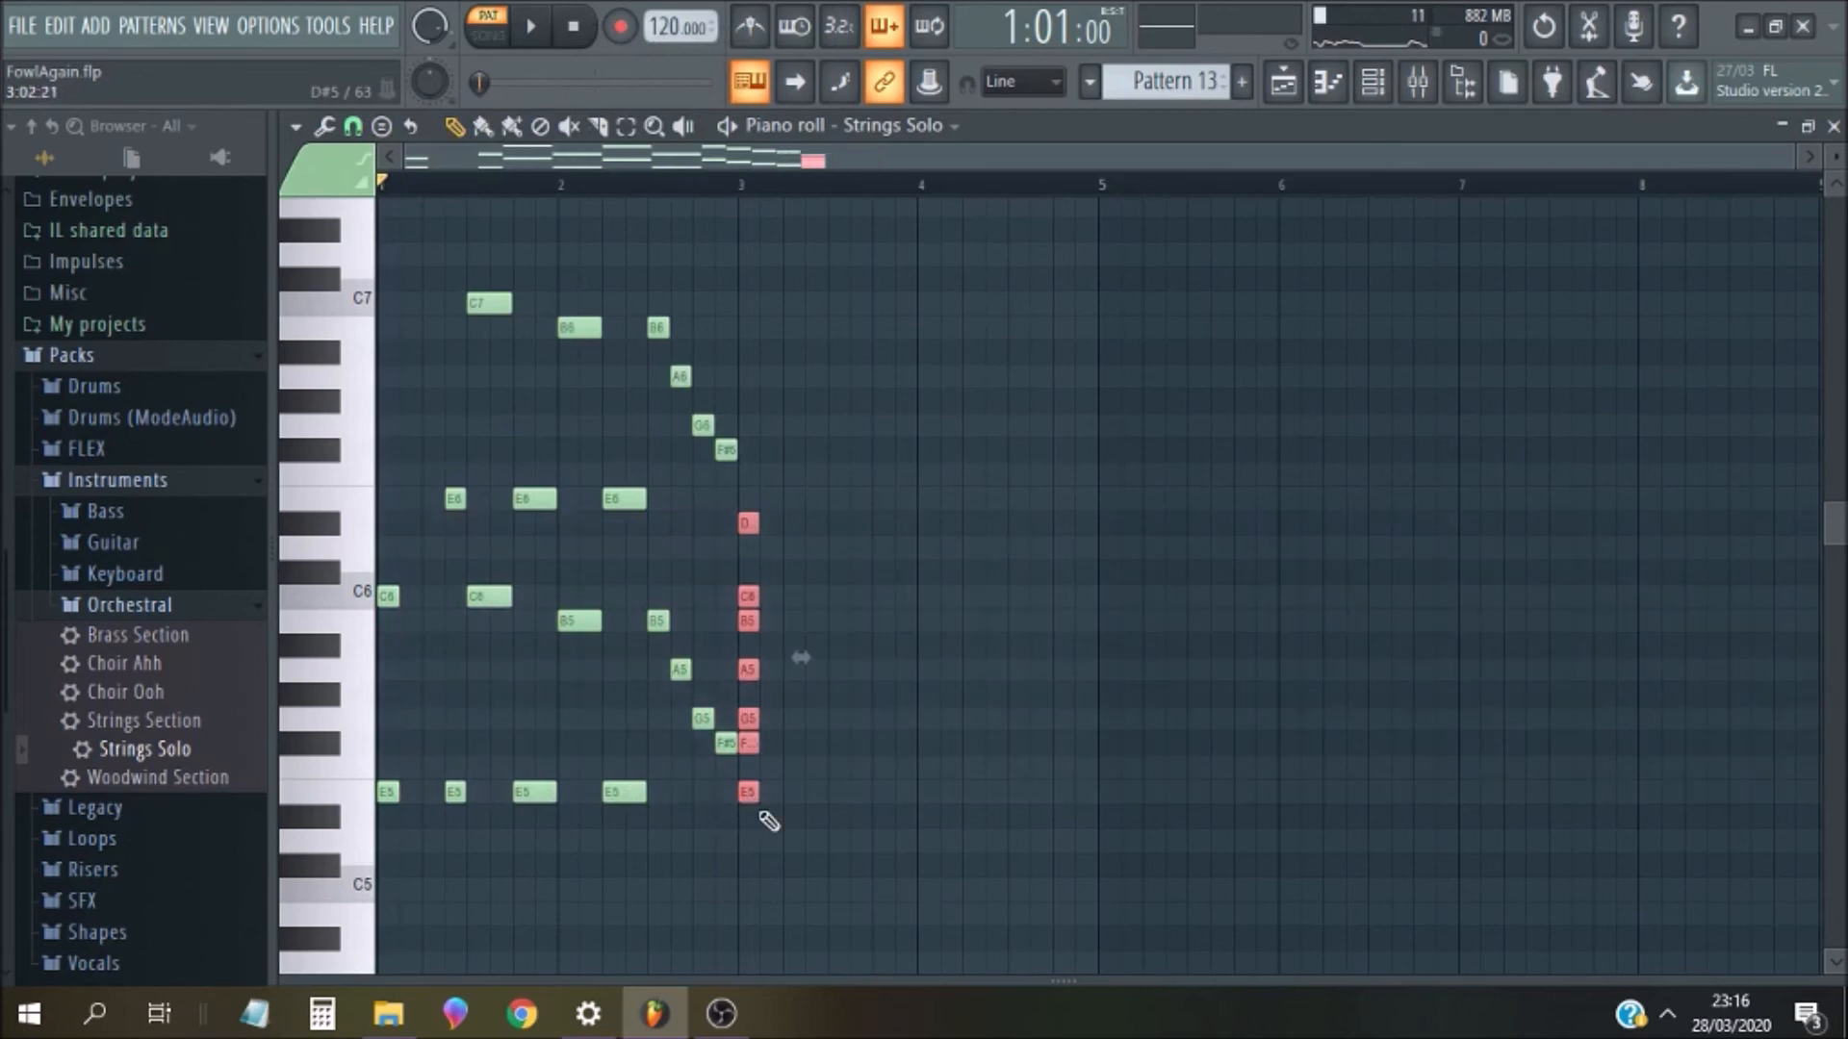
key(Delete)
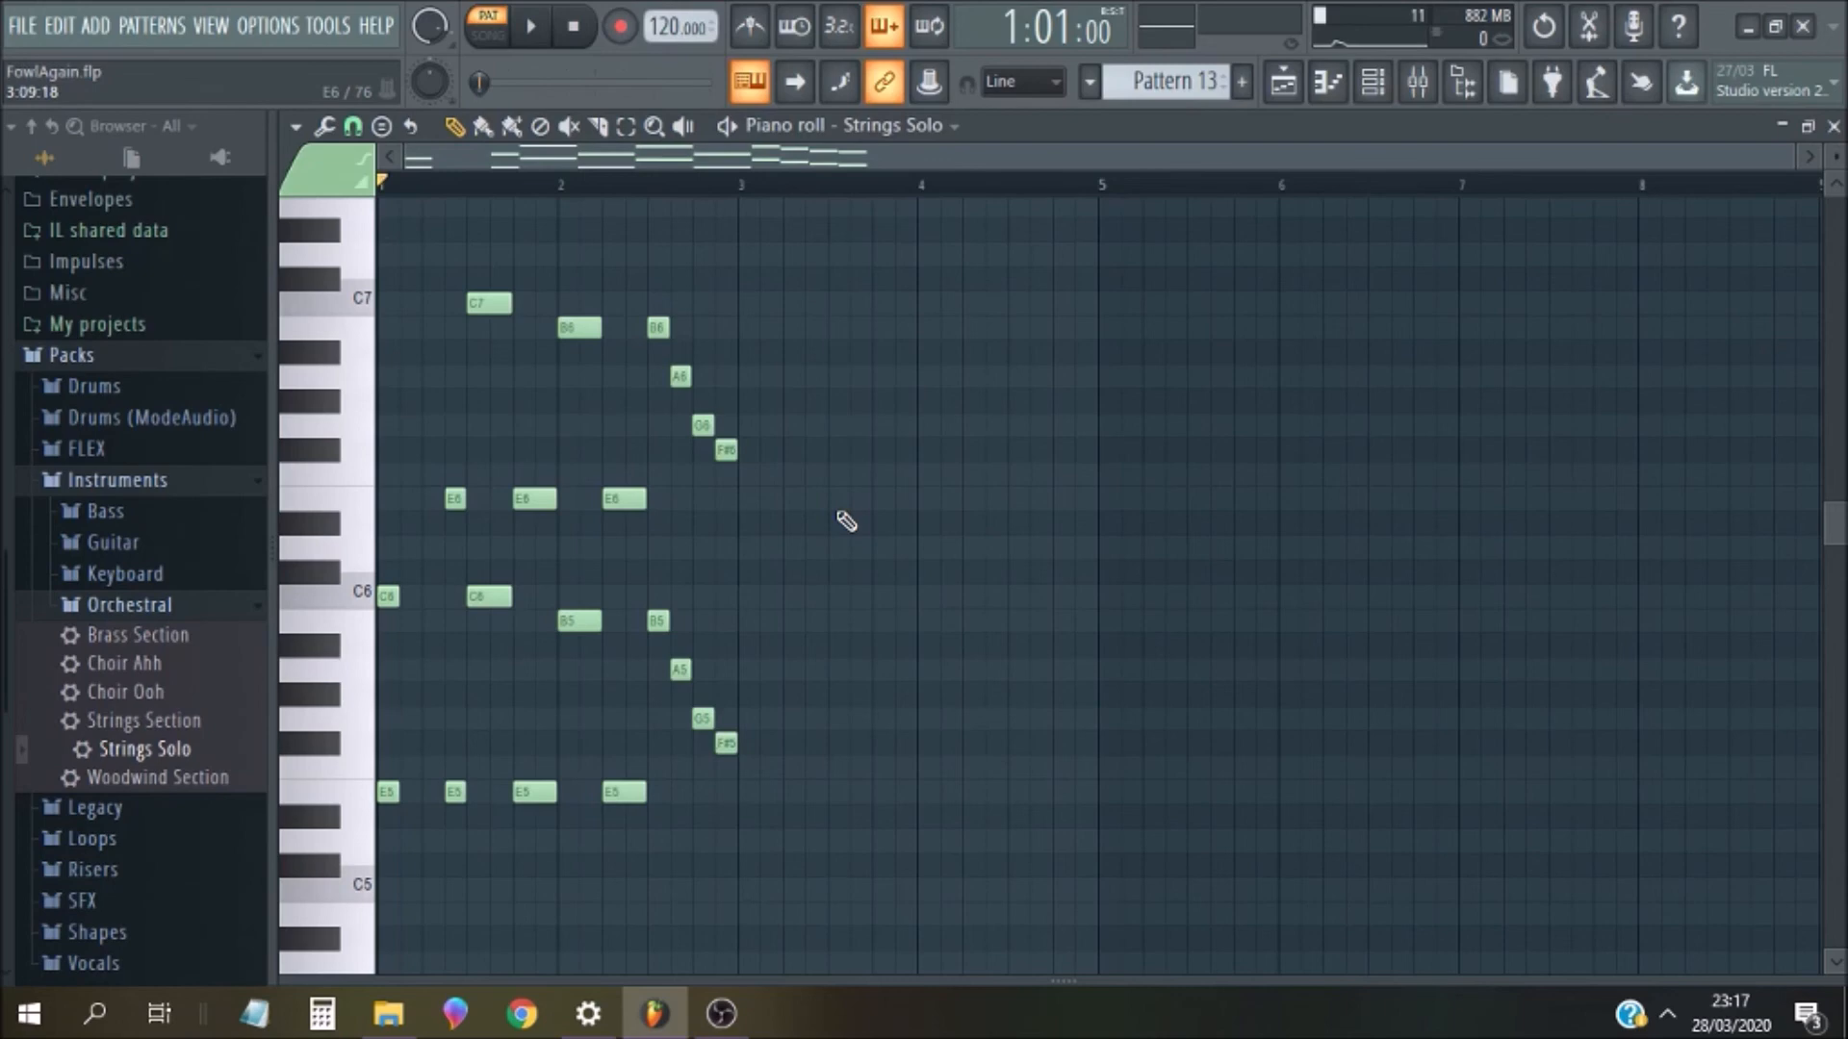
Play the Pattern 13 melody once more and close its piano roll
key(space)
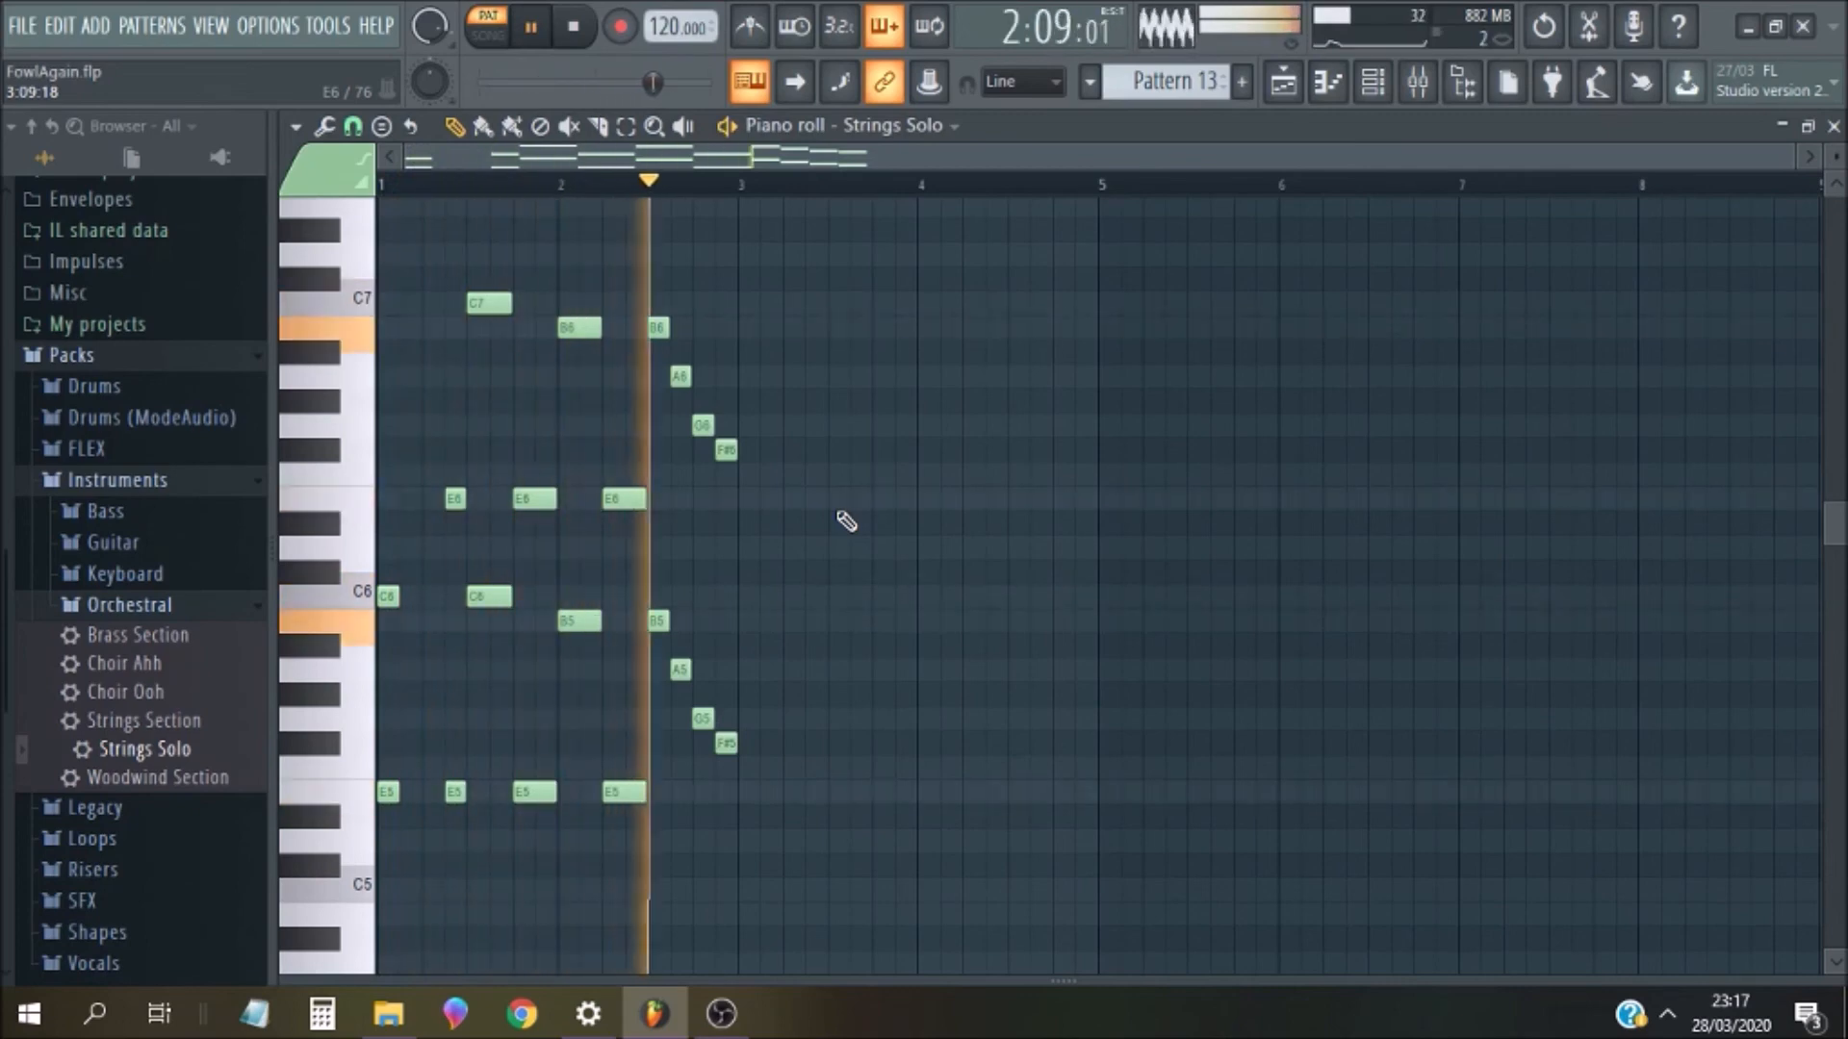
key(space)
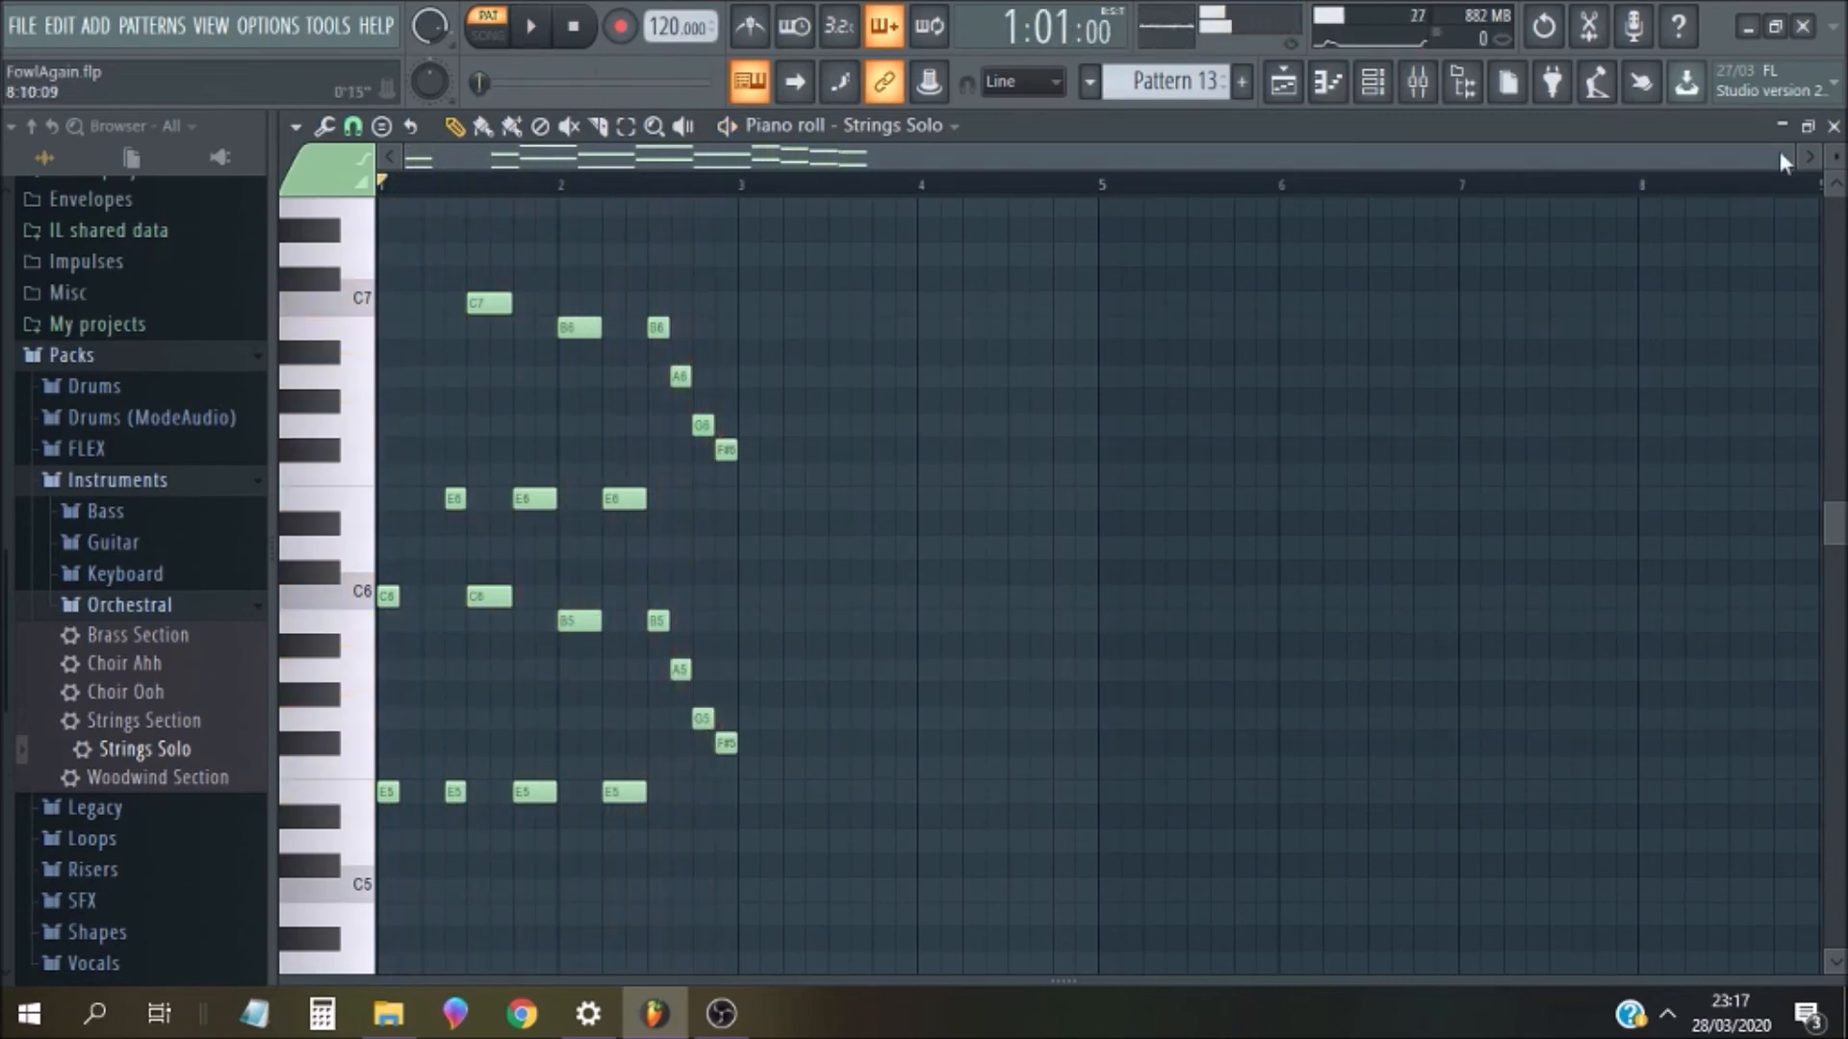
click(1833, 127)
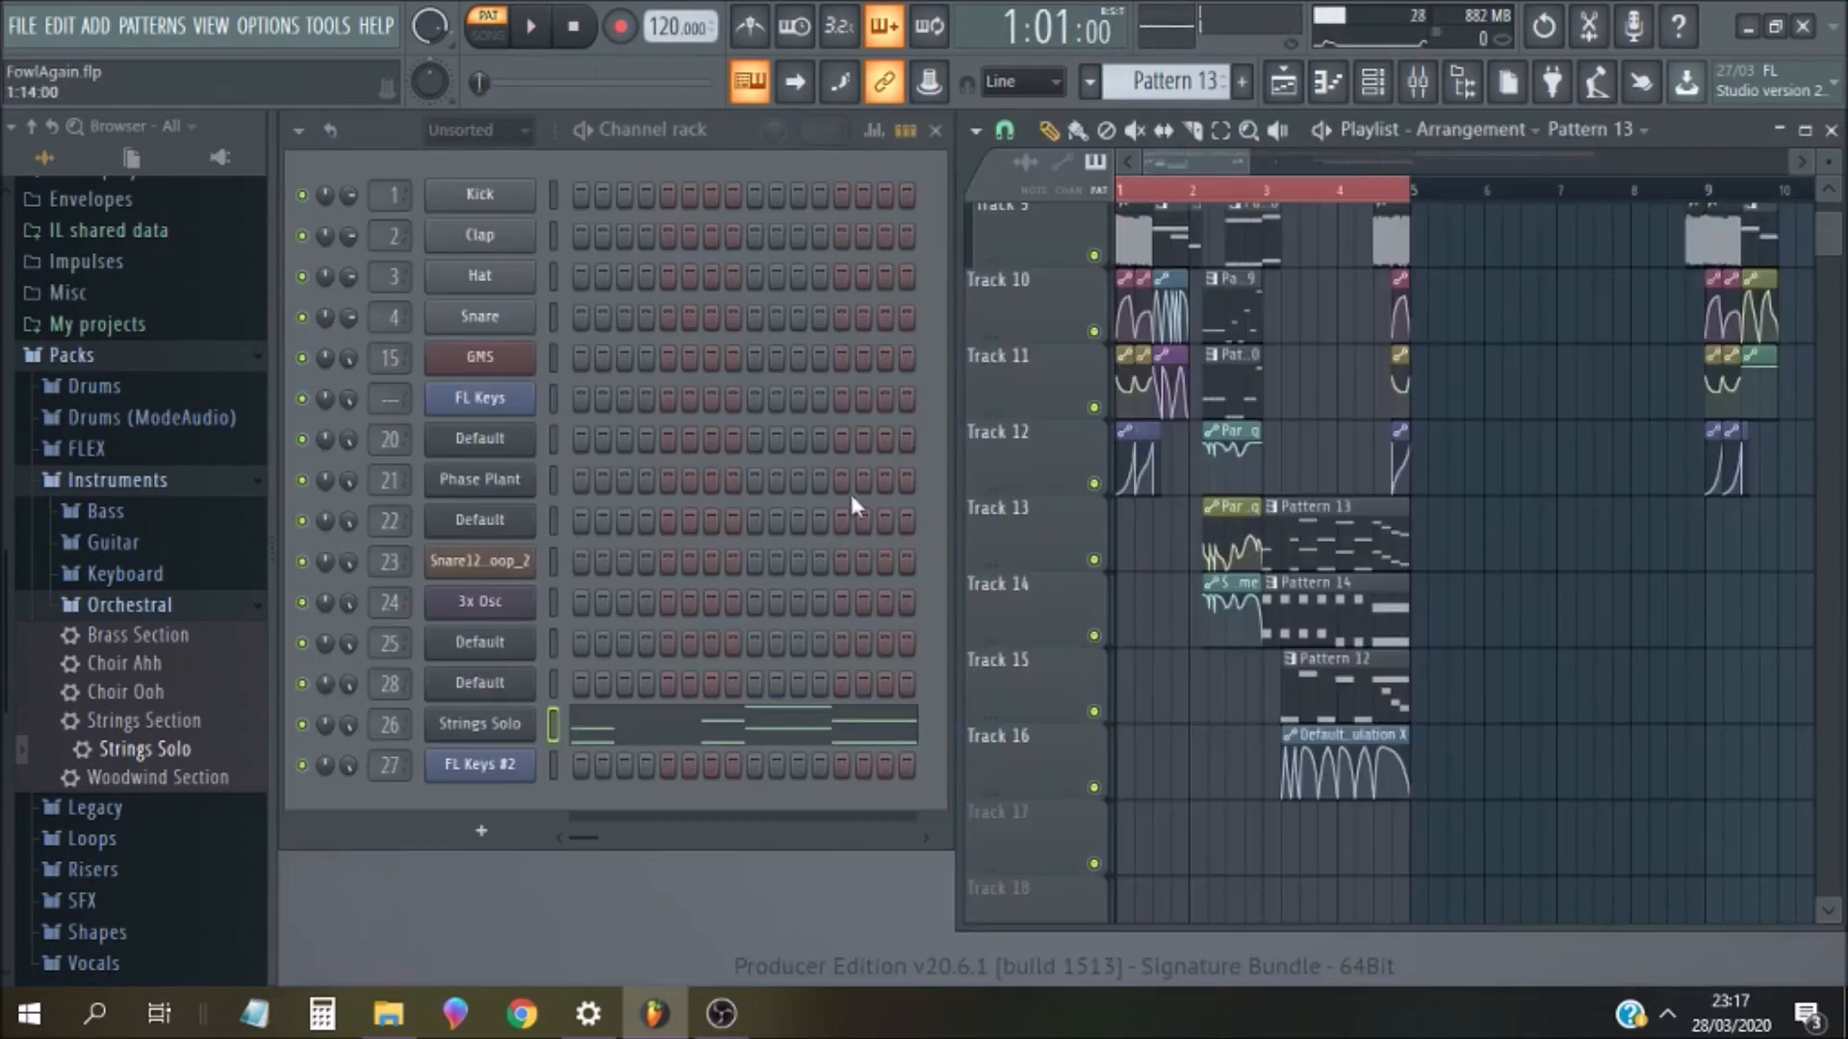
Open Pattern 14's FL Keys #2 chords in the piano roll and play them from bar 1
click(1327, 596)
click(795, 781)
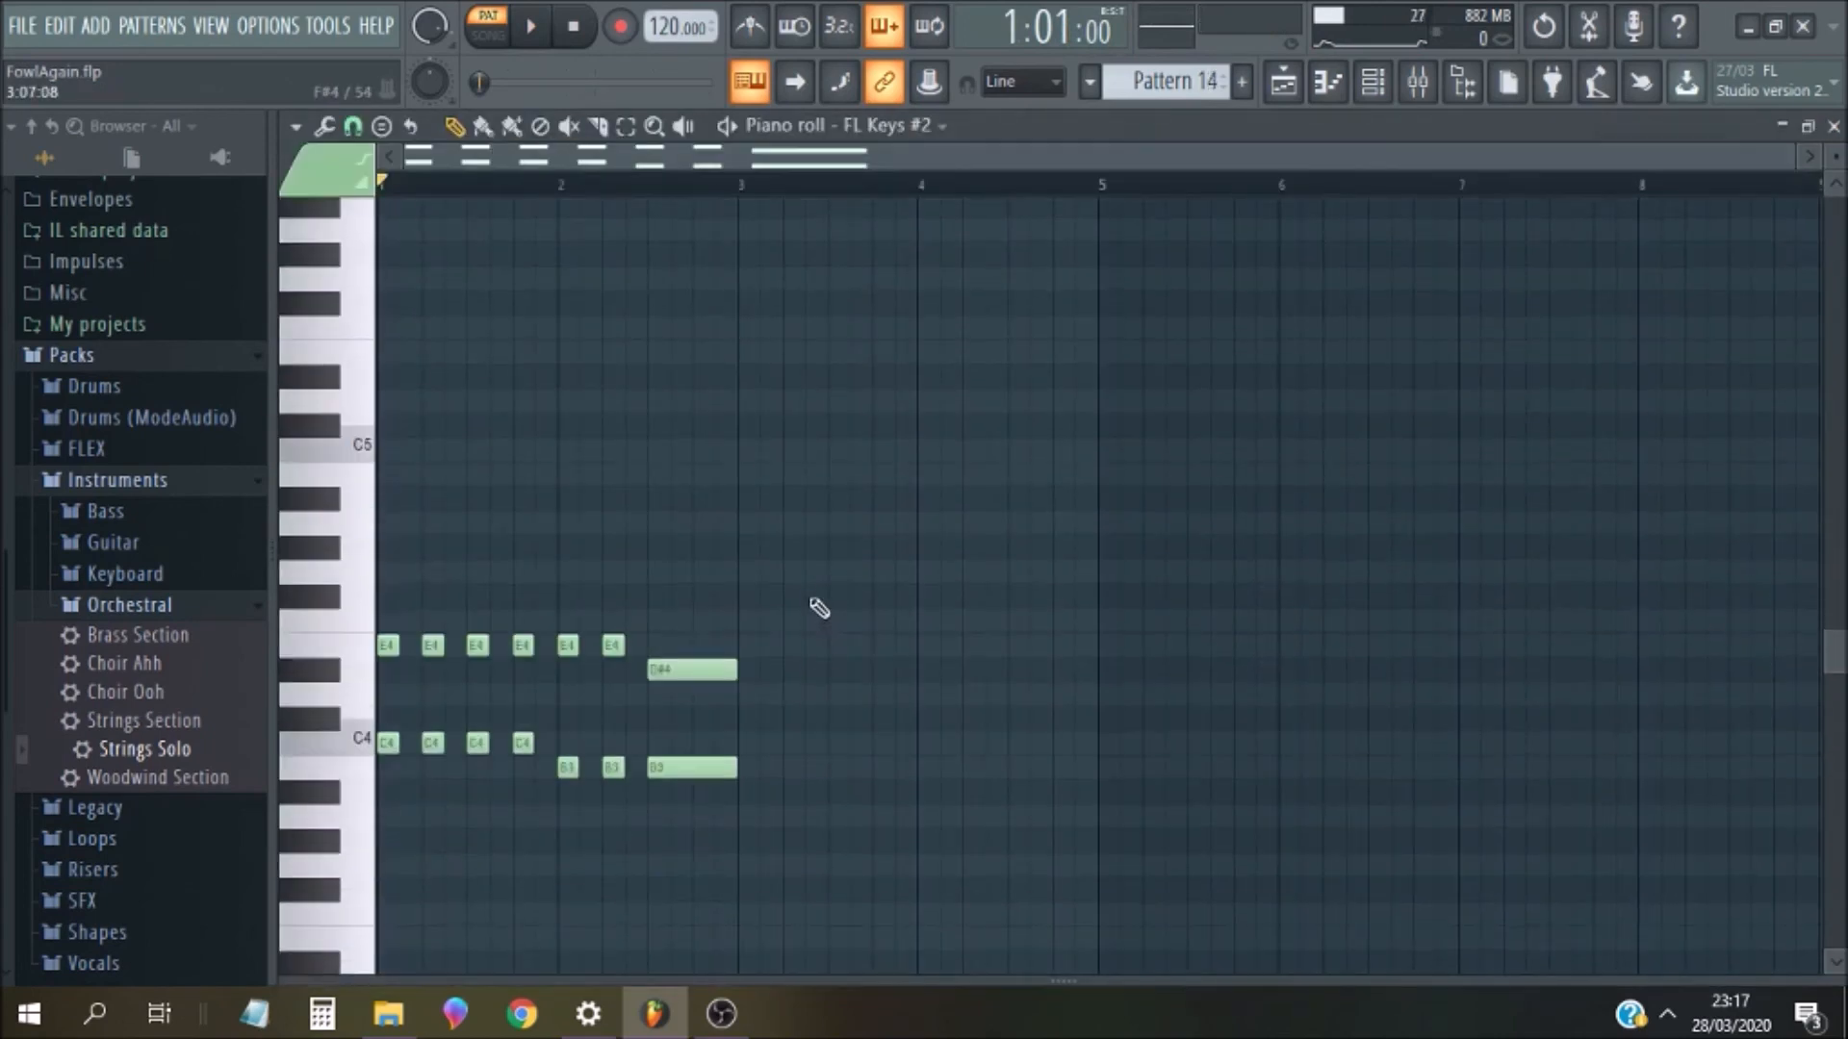
click(532, 27)
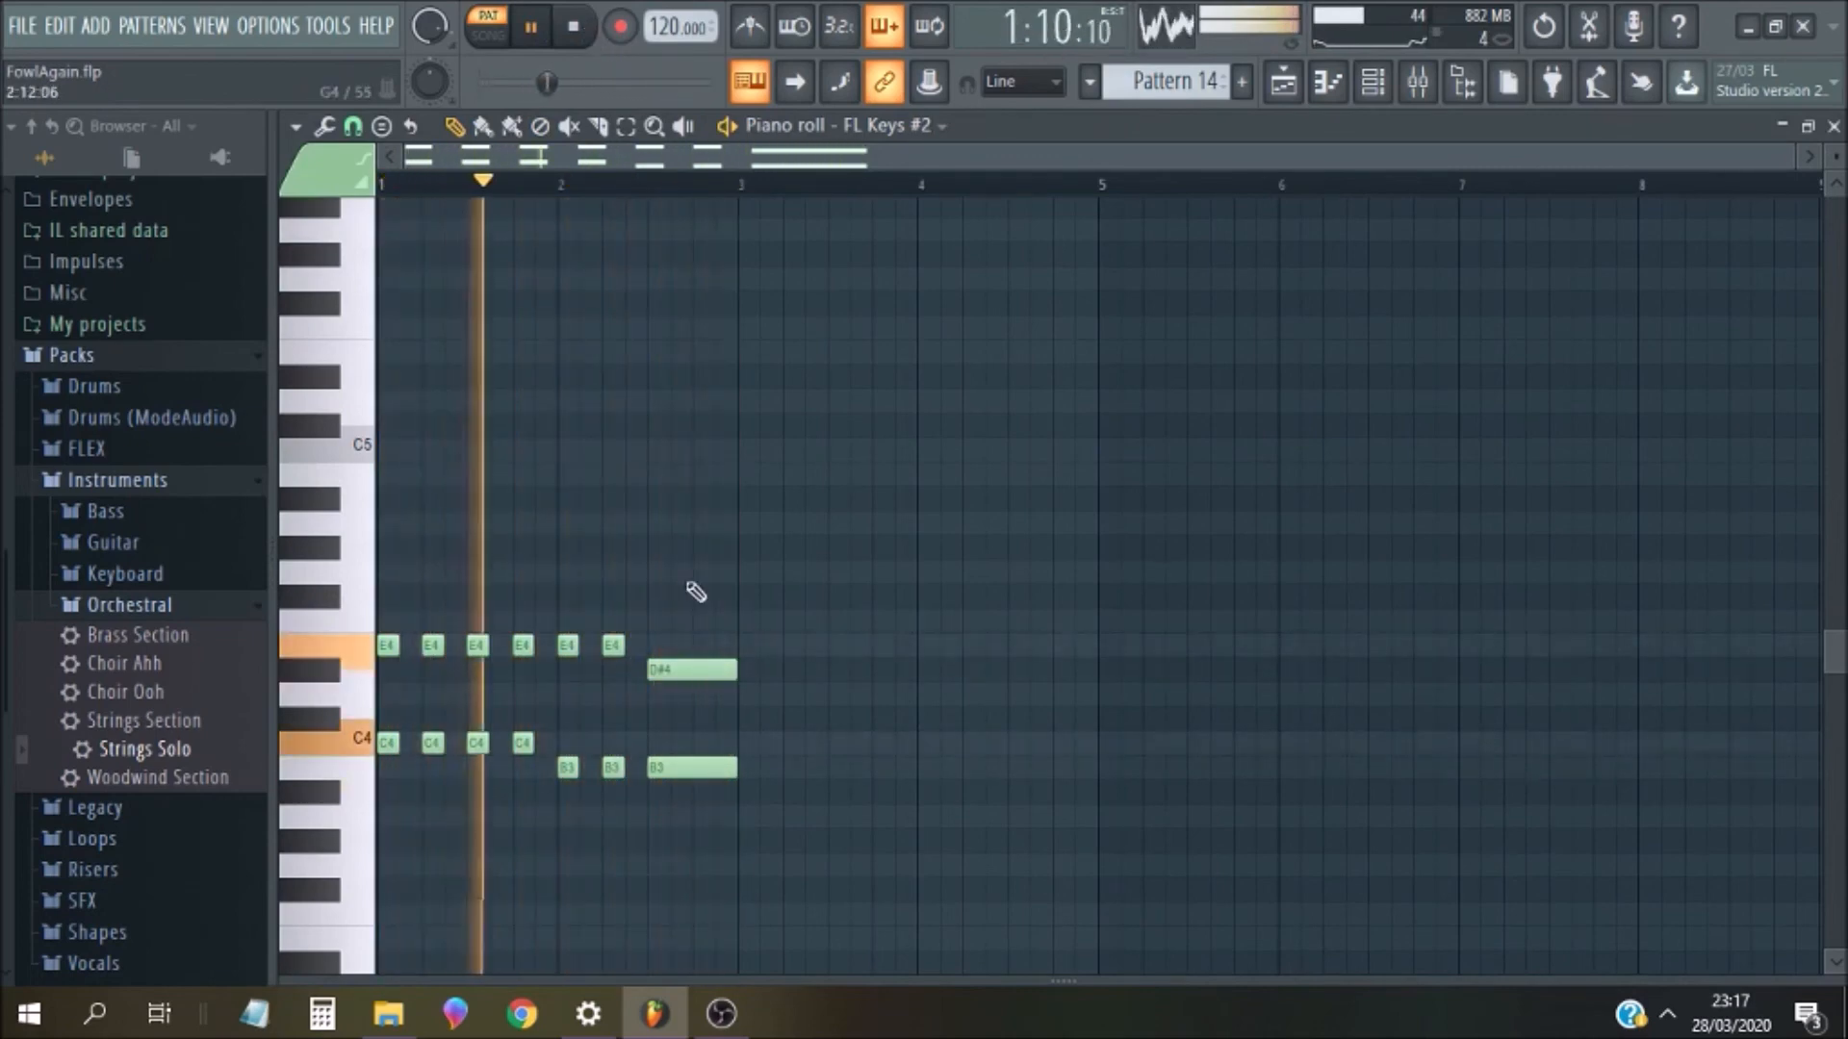
Try the long D#4 note in bar 2 at E4 during playback, and return it to D#4
drag(708, 664, 693, 637)
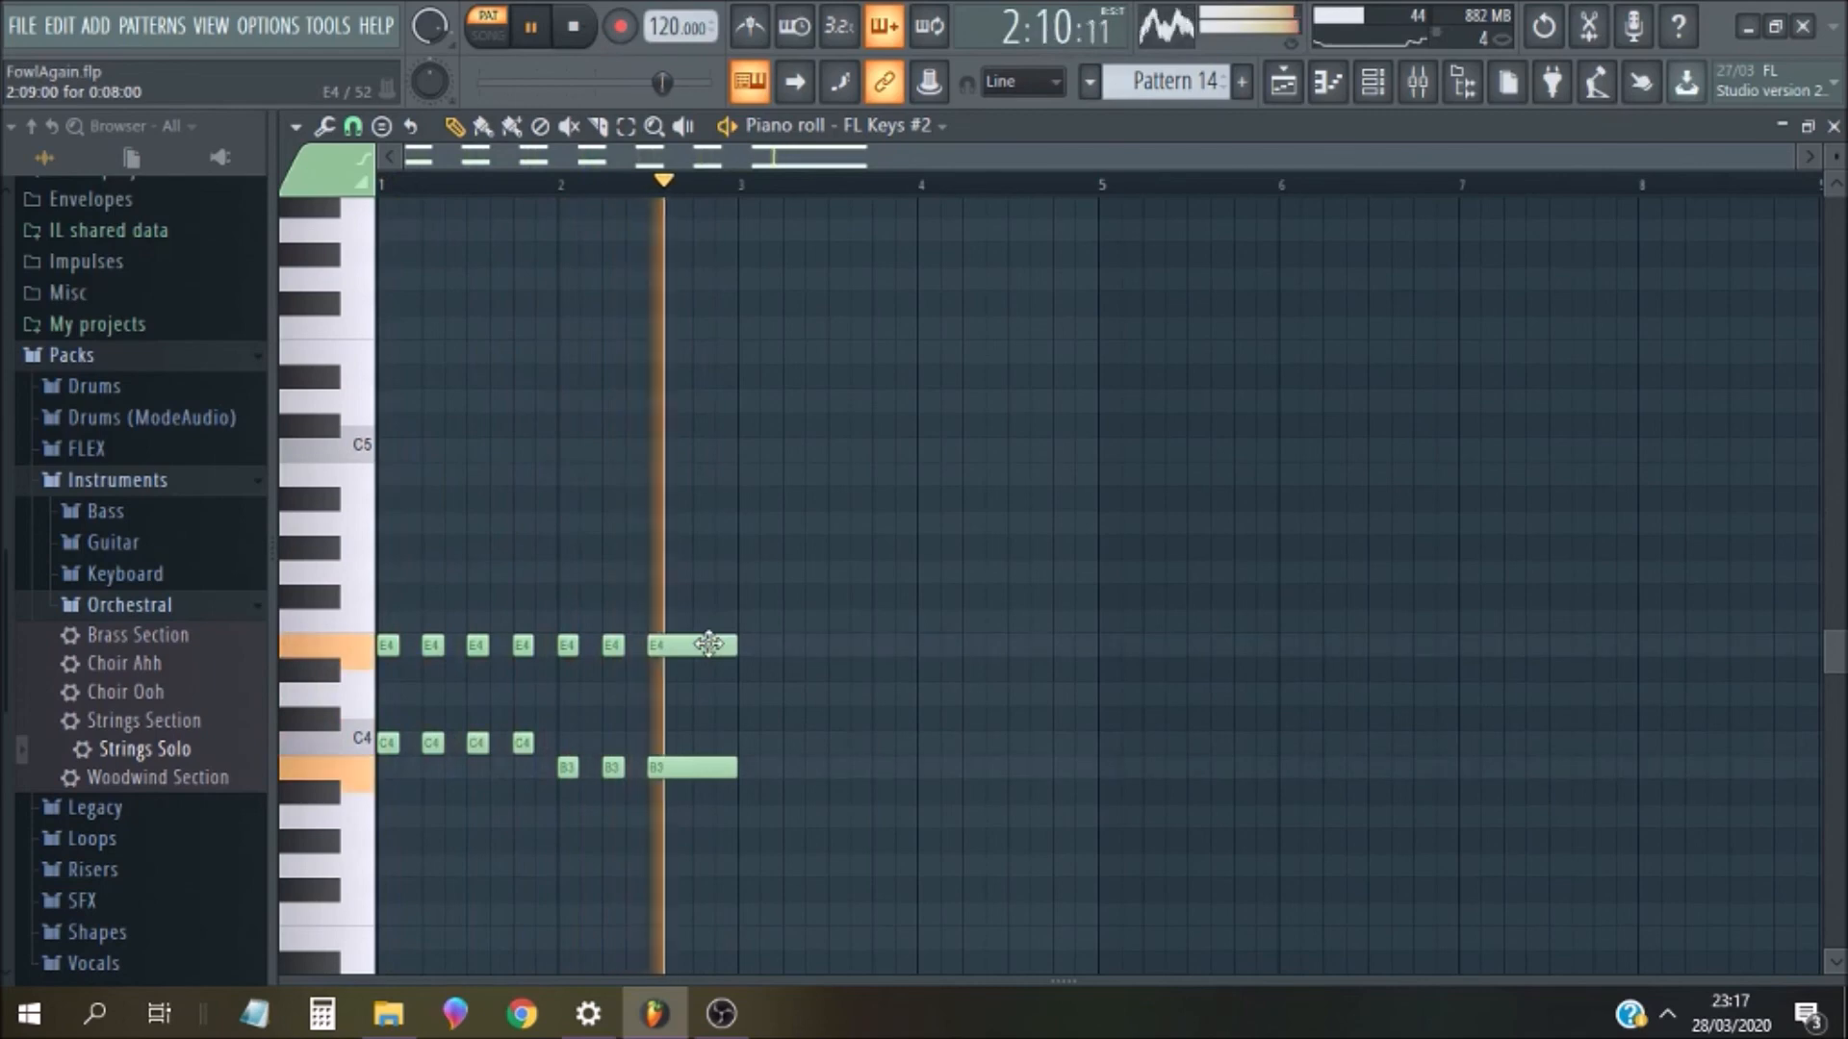
key(space)
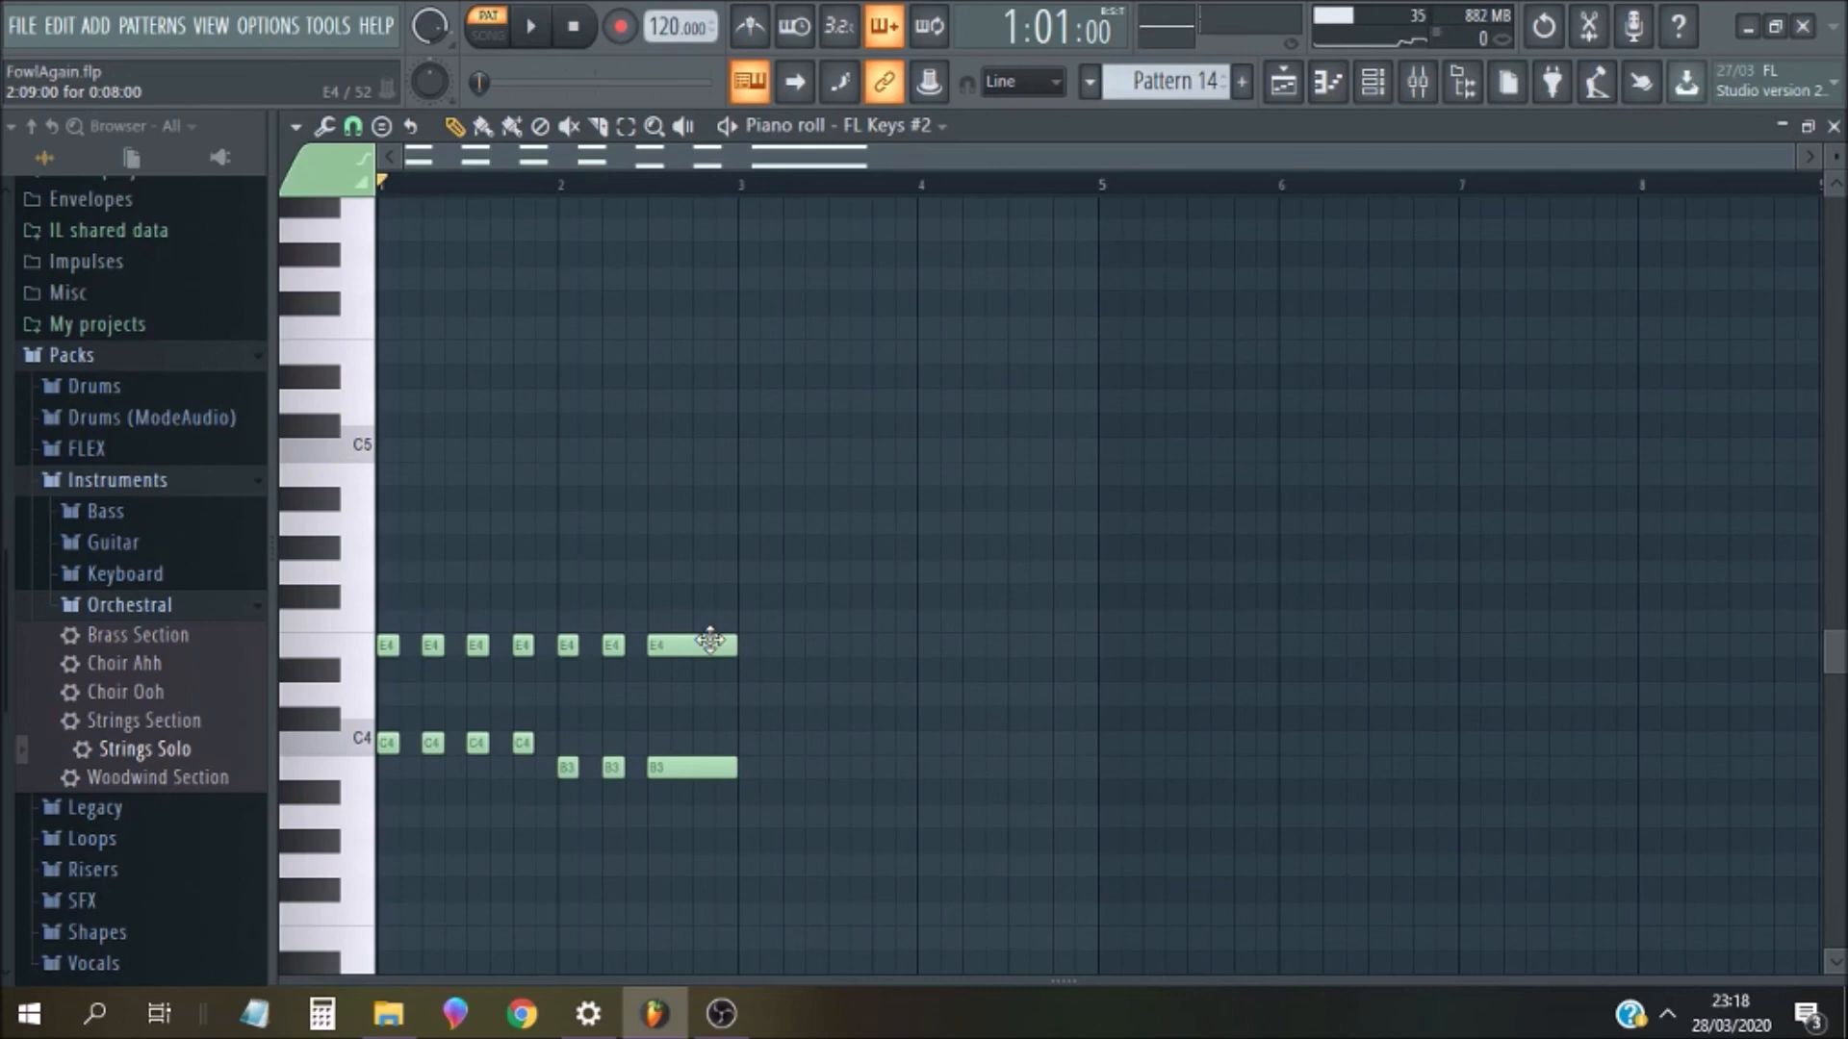
drag(710, 640, 705, 669)
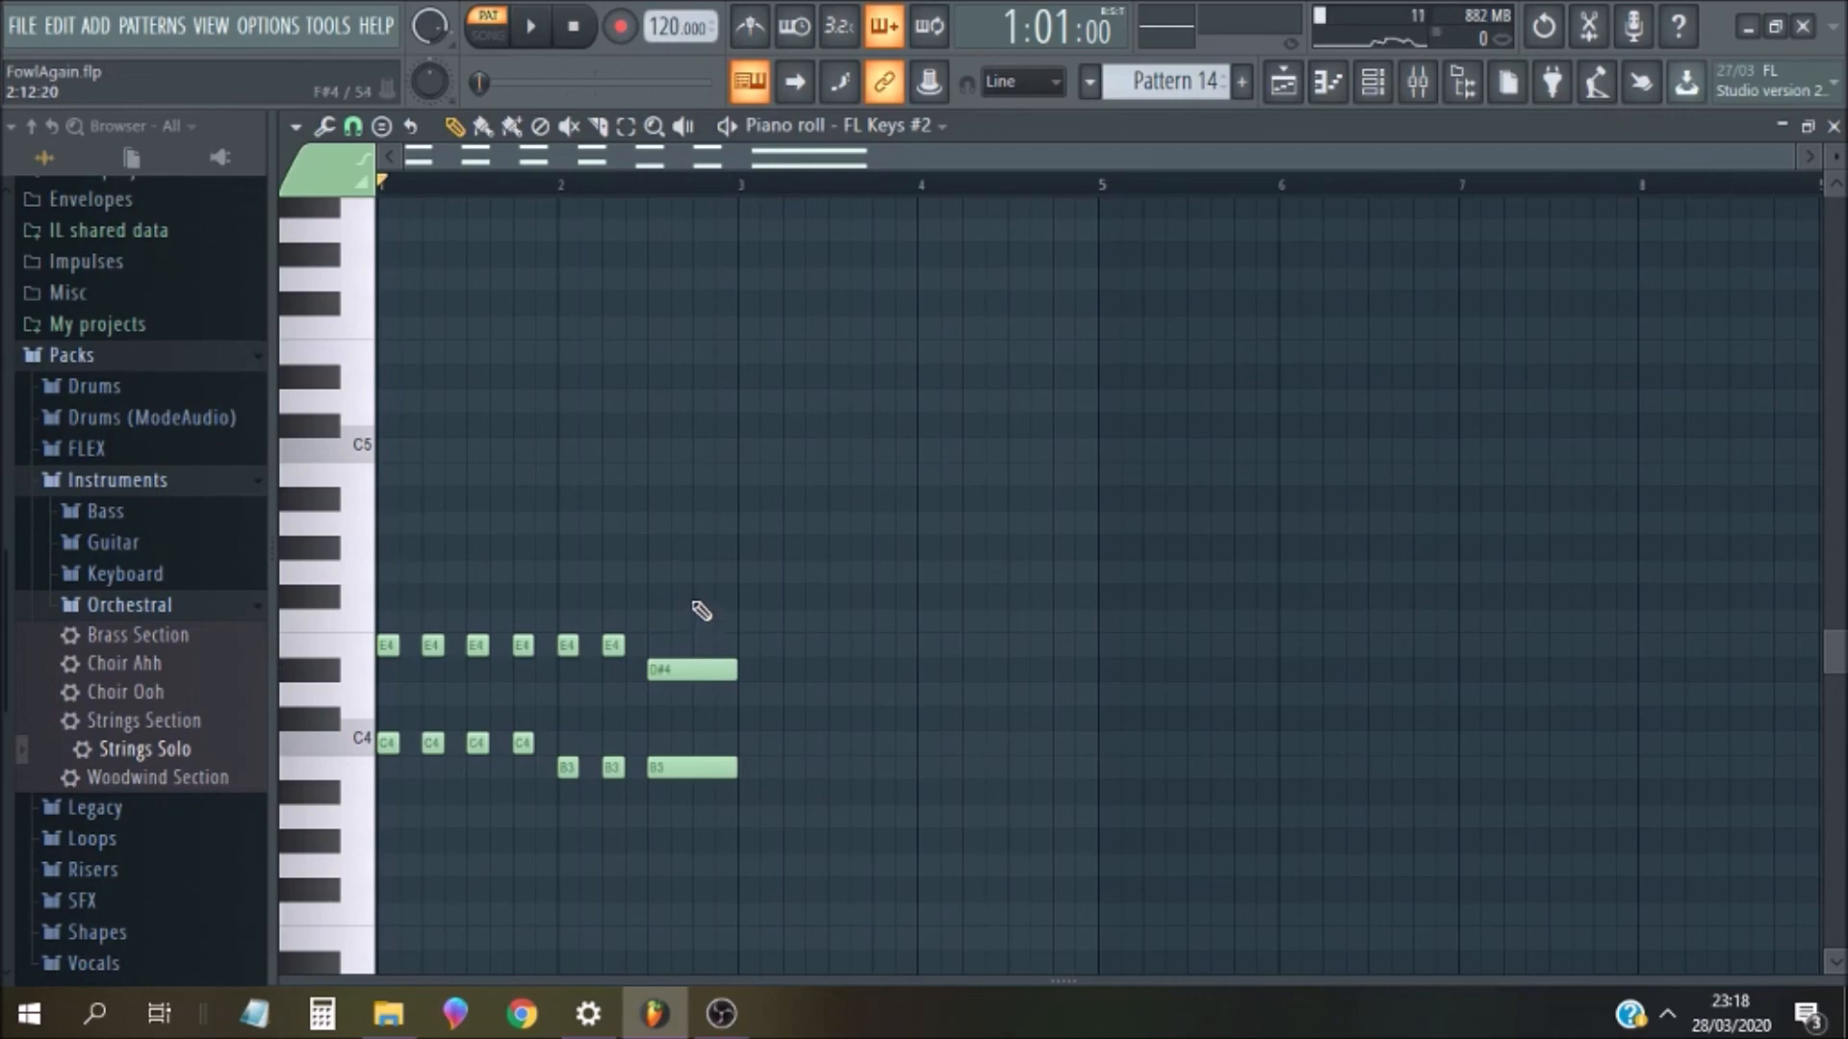
Play the Pattern 14 chords with the D#4 ending and close the piano roll
key(space)
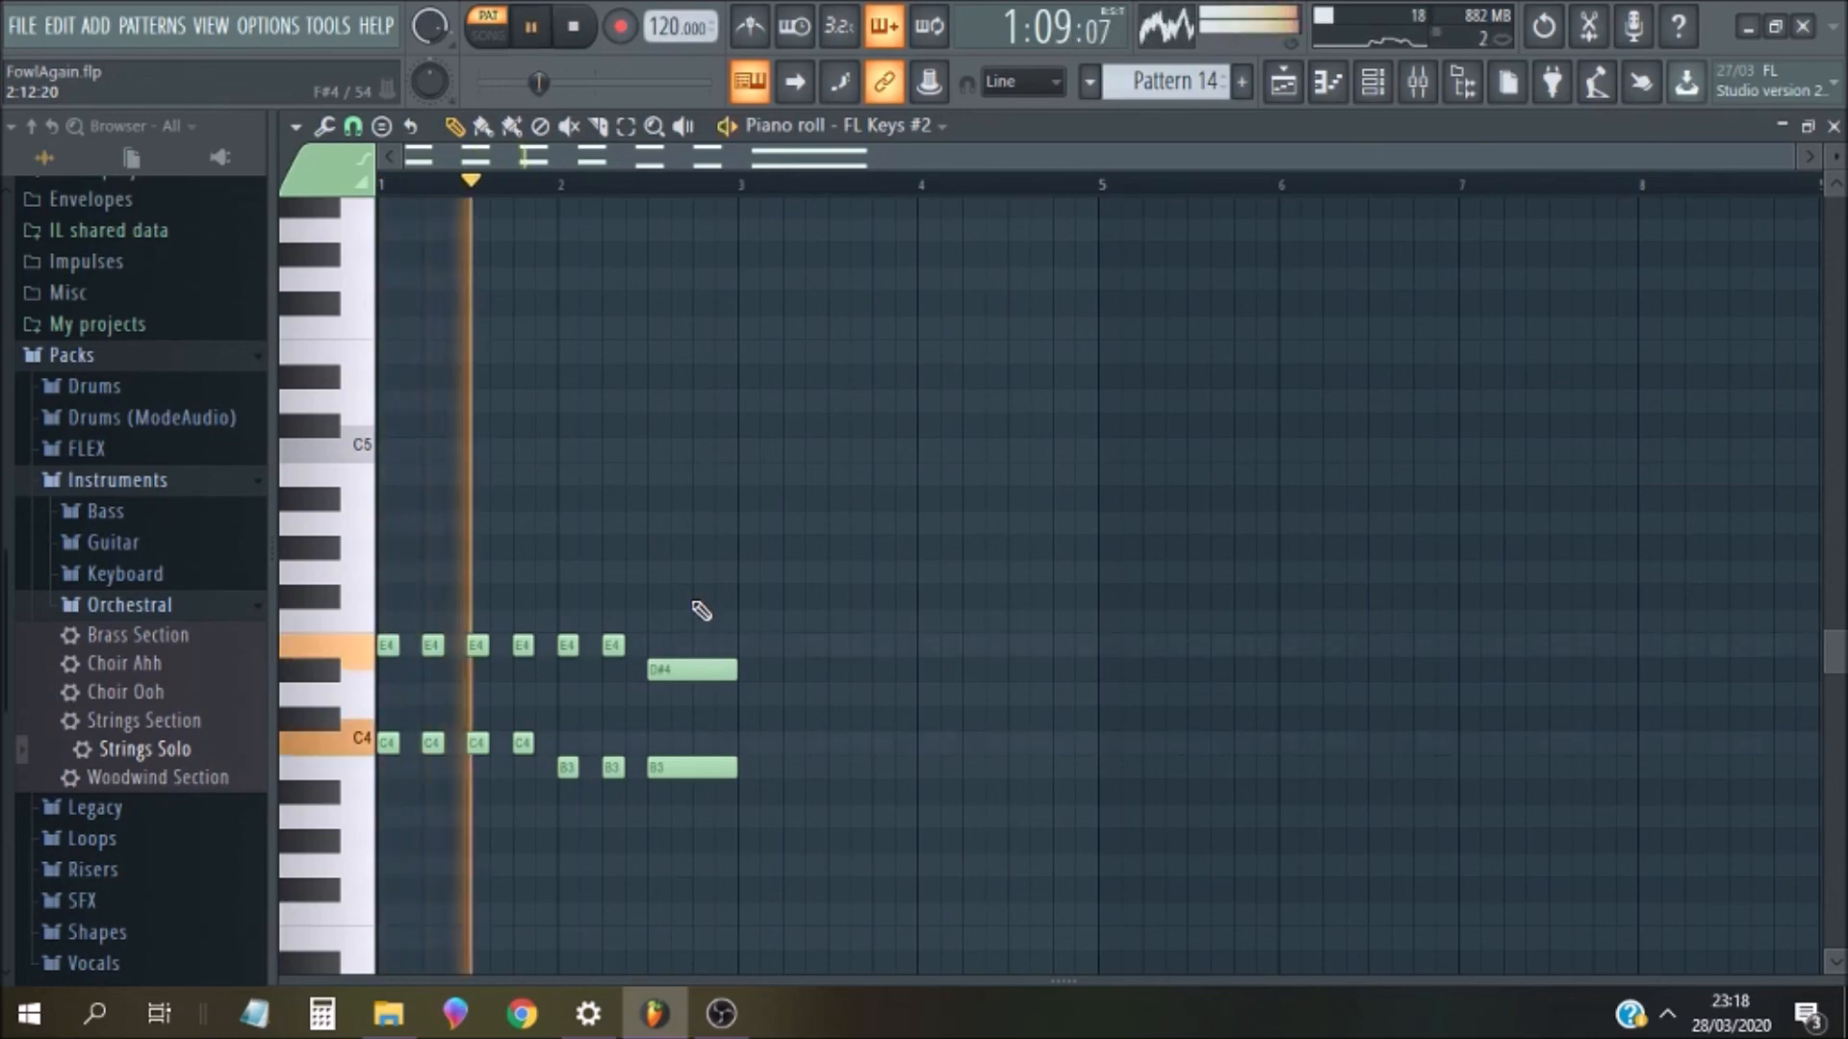
key(space)
click(1833, 128)
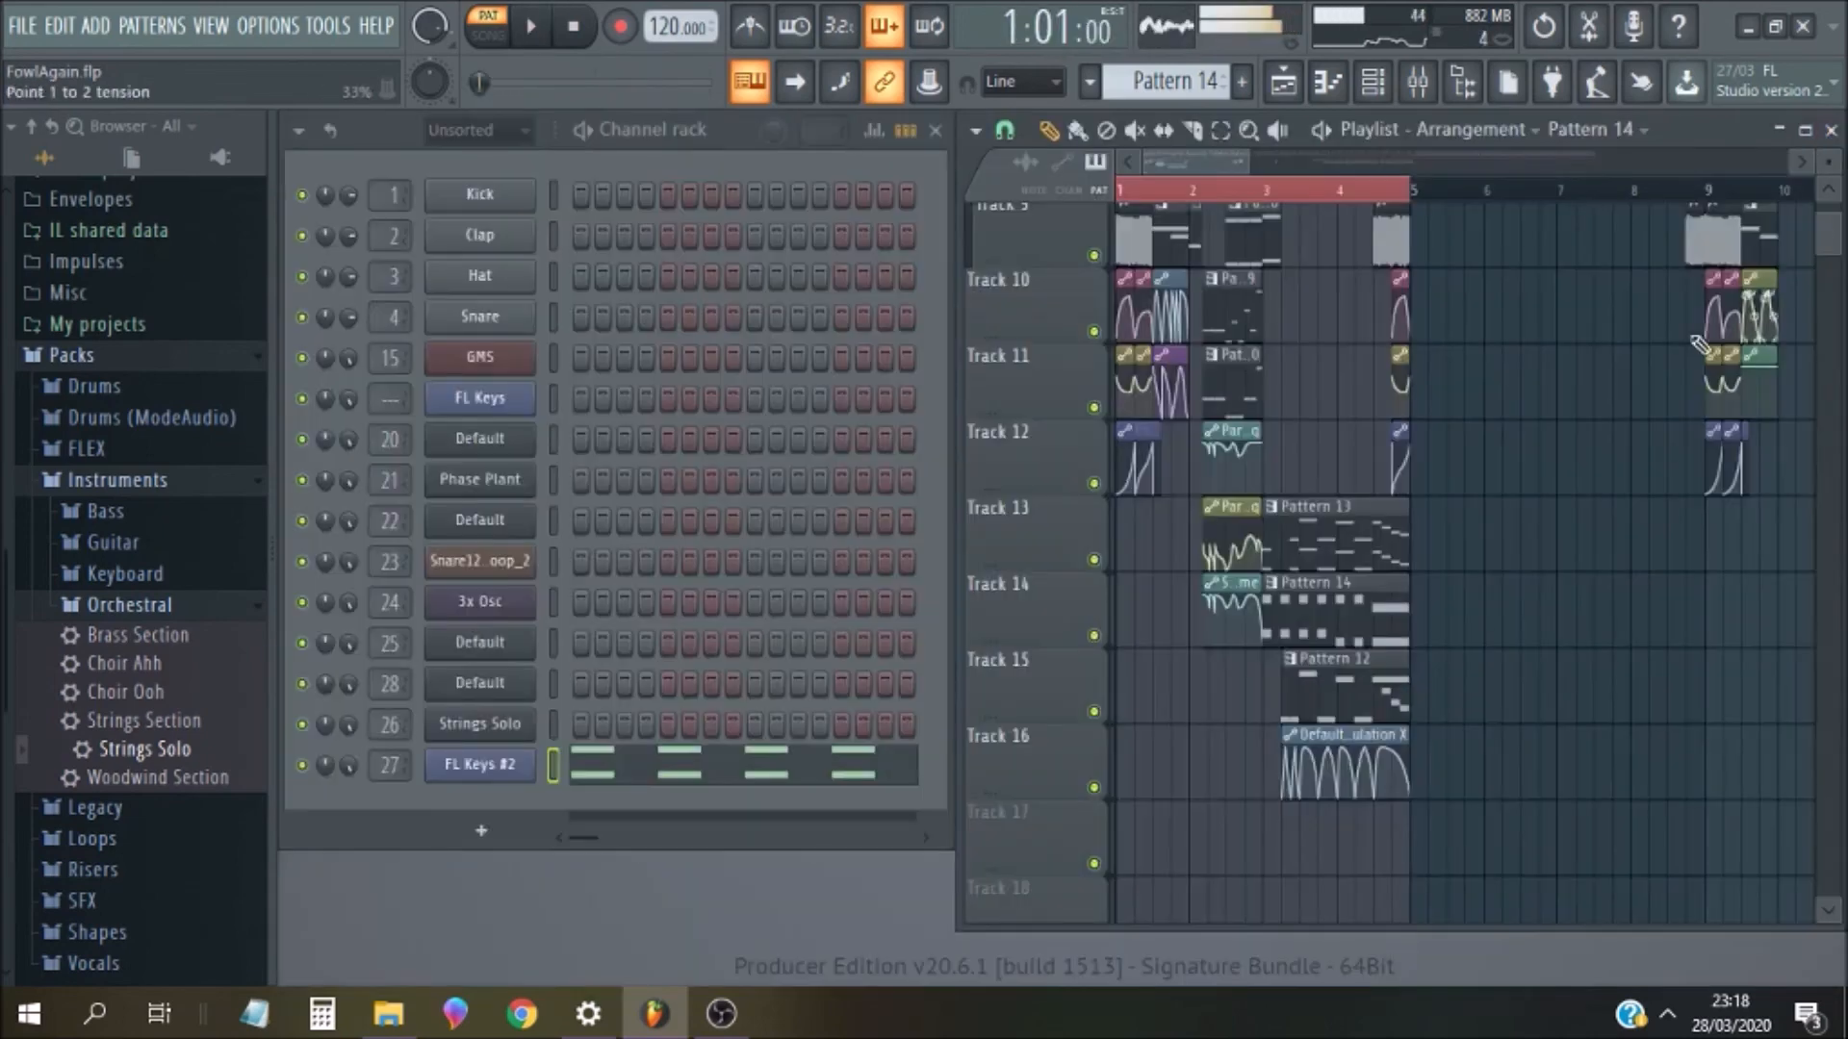
Solo playlist Tracks 13 and 14, and unmute Tracks 1 to 5 alongside them
right_click(1095, 636)
click(1094, 560)
scroll(1112, 586, up, 6)
click(1095, 342)
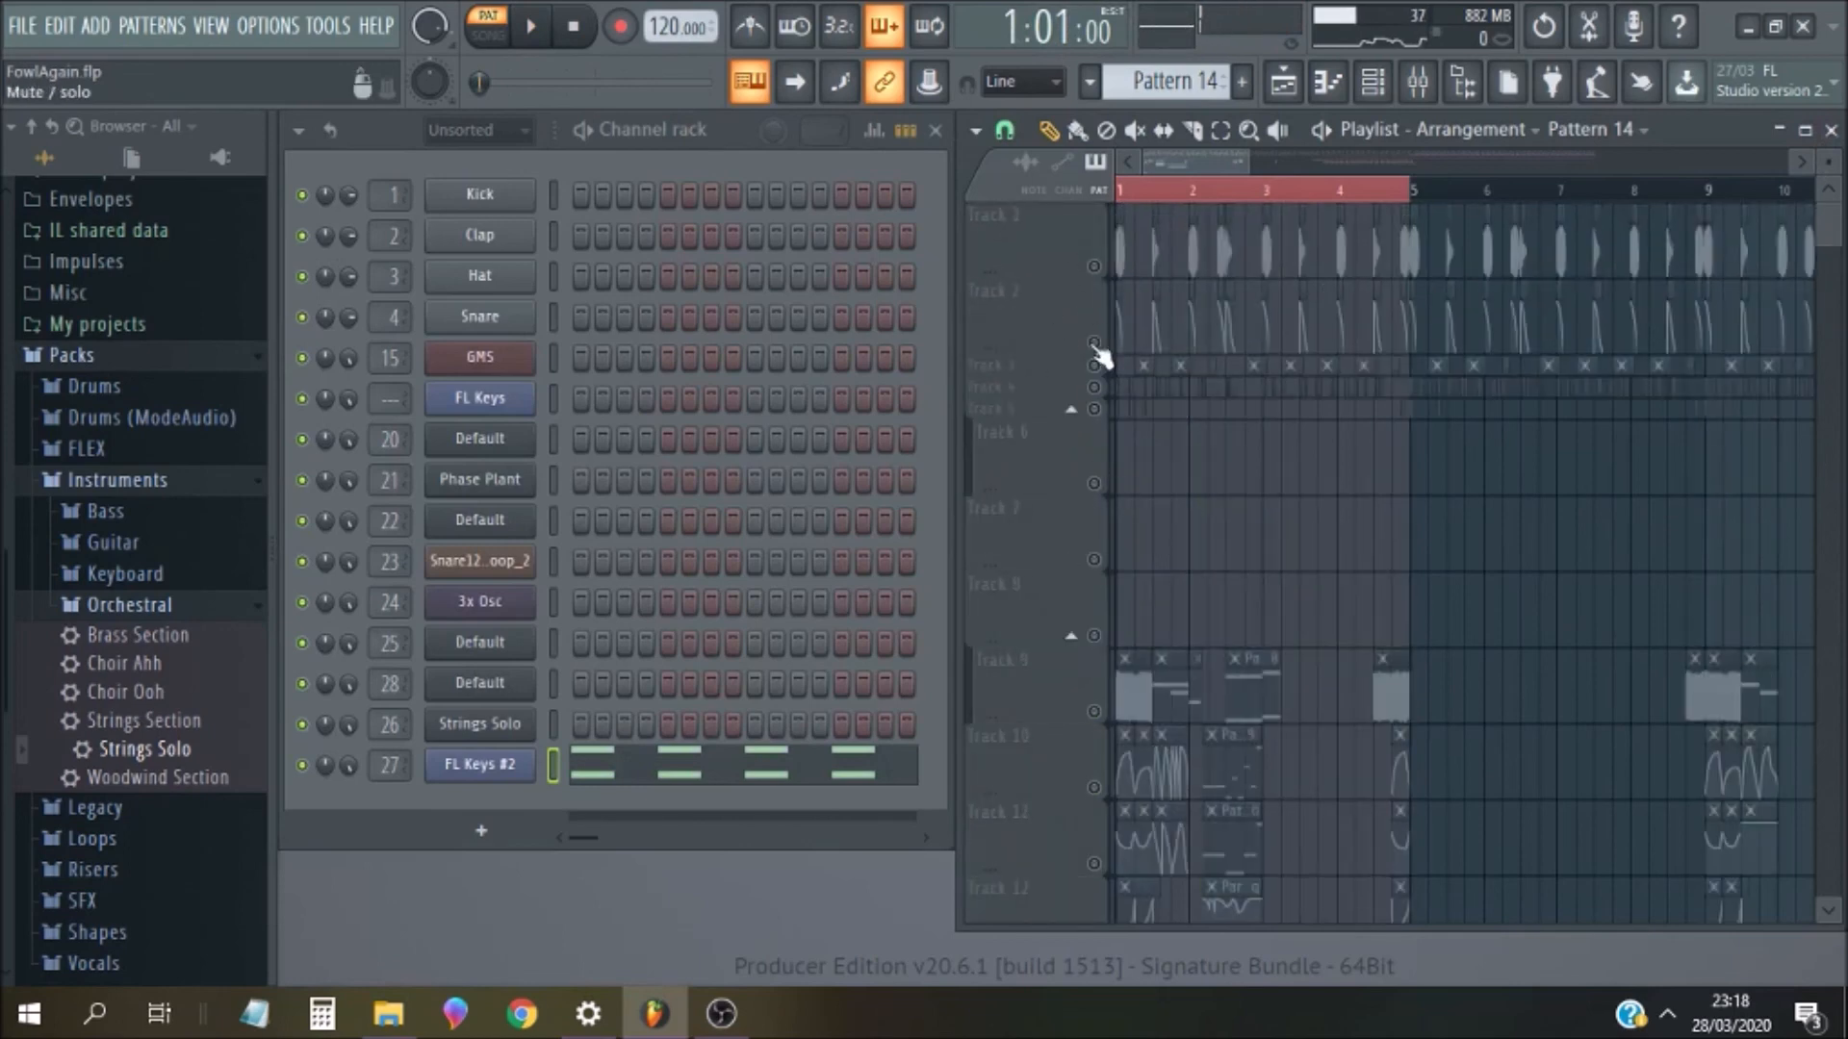
click(1094, 366)
click(1094, 387)
click(1094, 409)
click(1094, 267)
Play the unmuted tracks in song mode from bar 3 and stop playback
key(space)
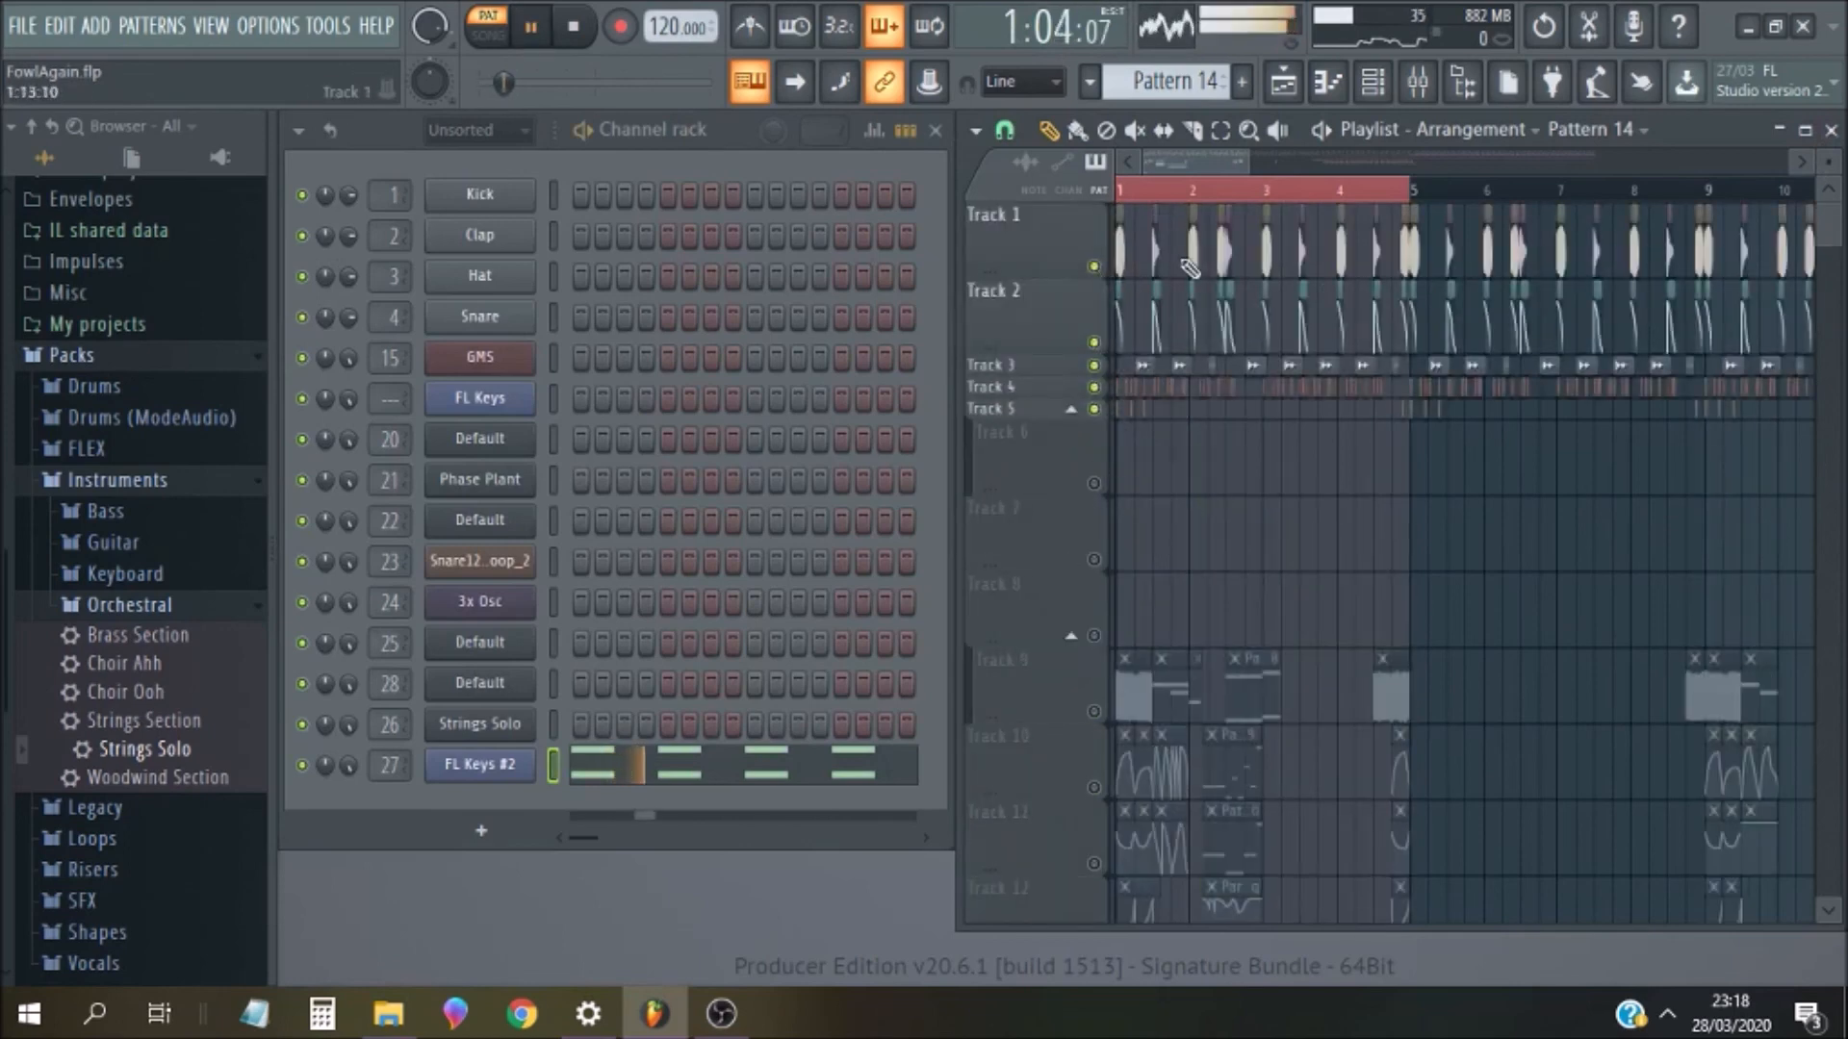
click(1282, 192)
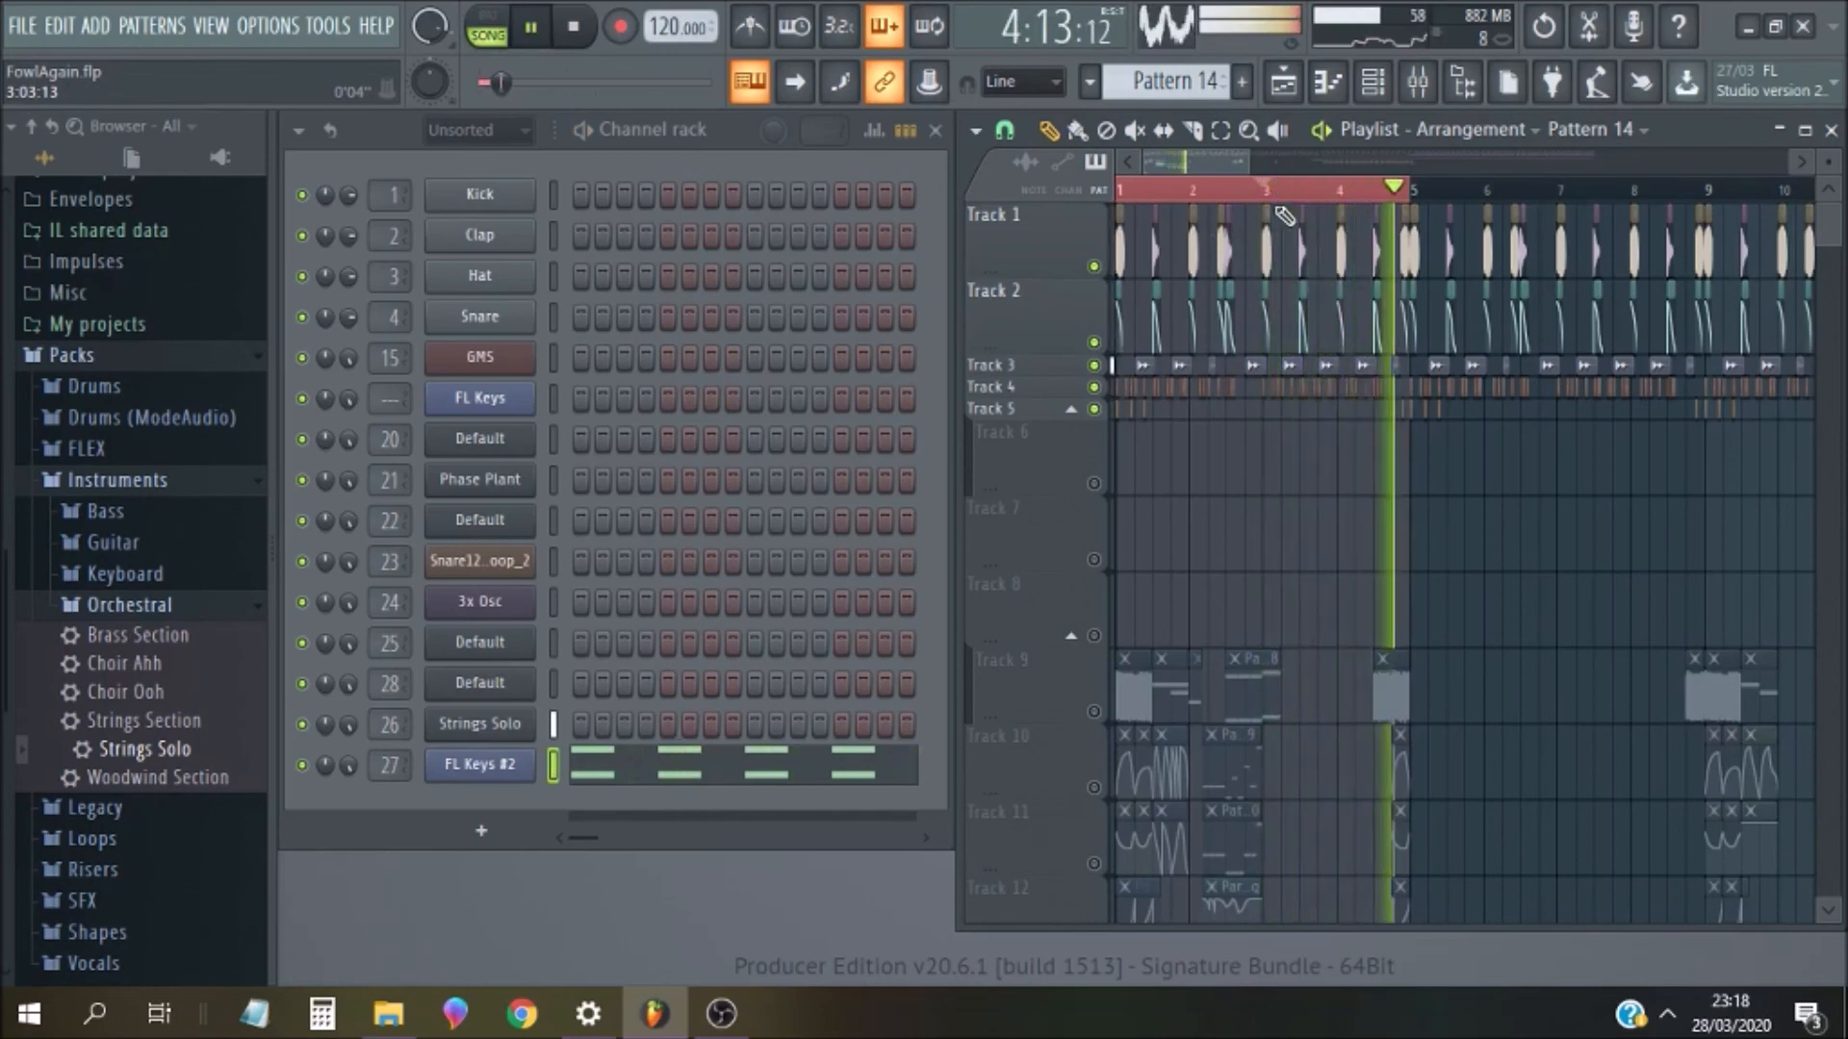
key(space)
Mute Tracks 13 and 14, unmute Tracks 15 and 16, and play the arrangement from bar 3
scroll(1431, 623, down, 6)
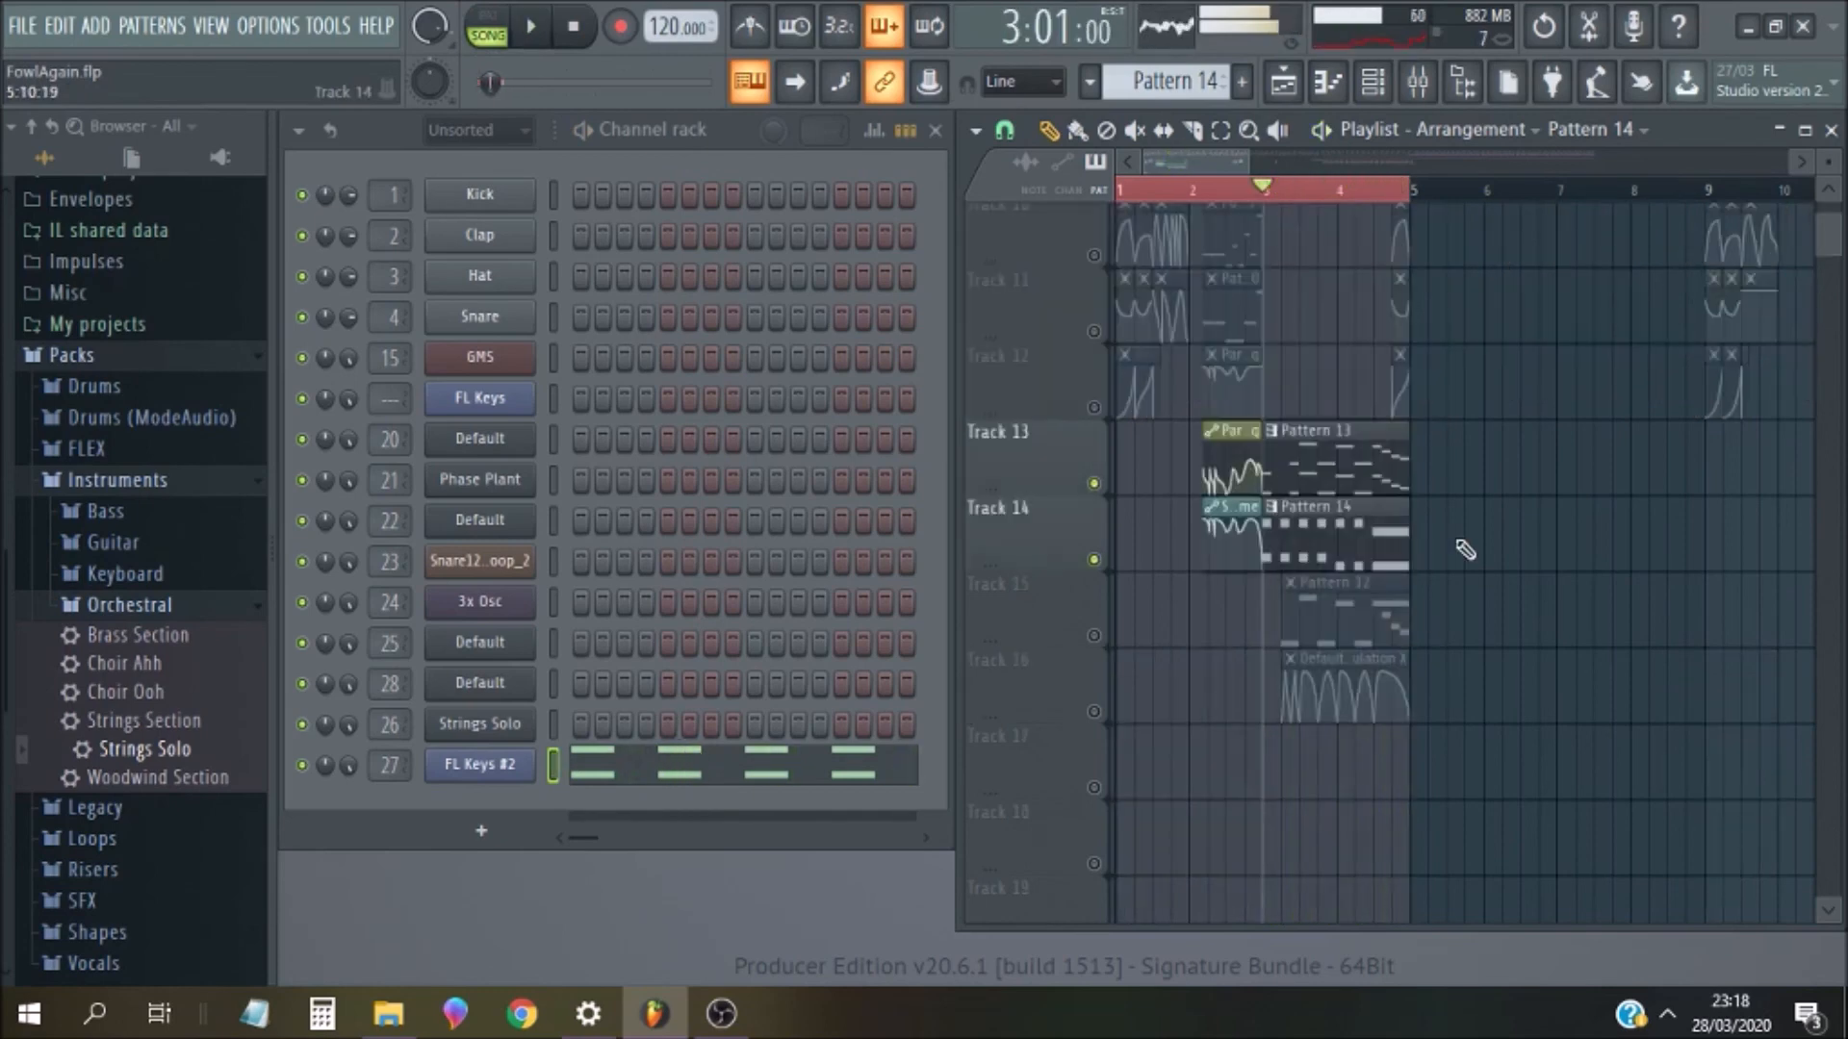
click(1094, 483)
drag(1094, 563, 1097, 714)
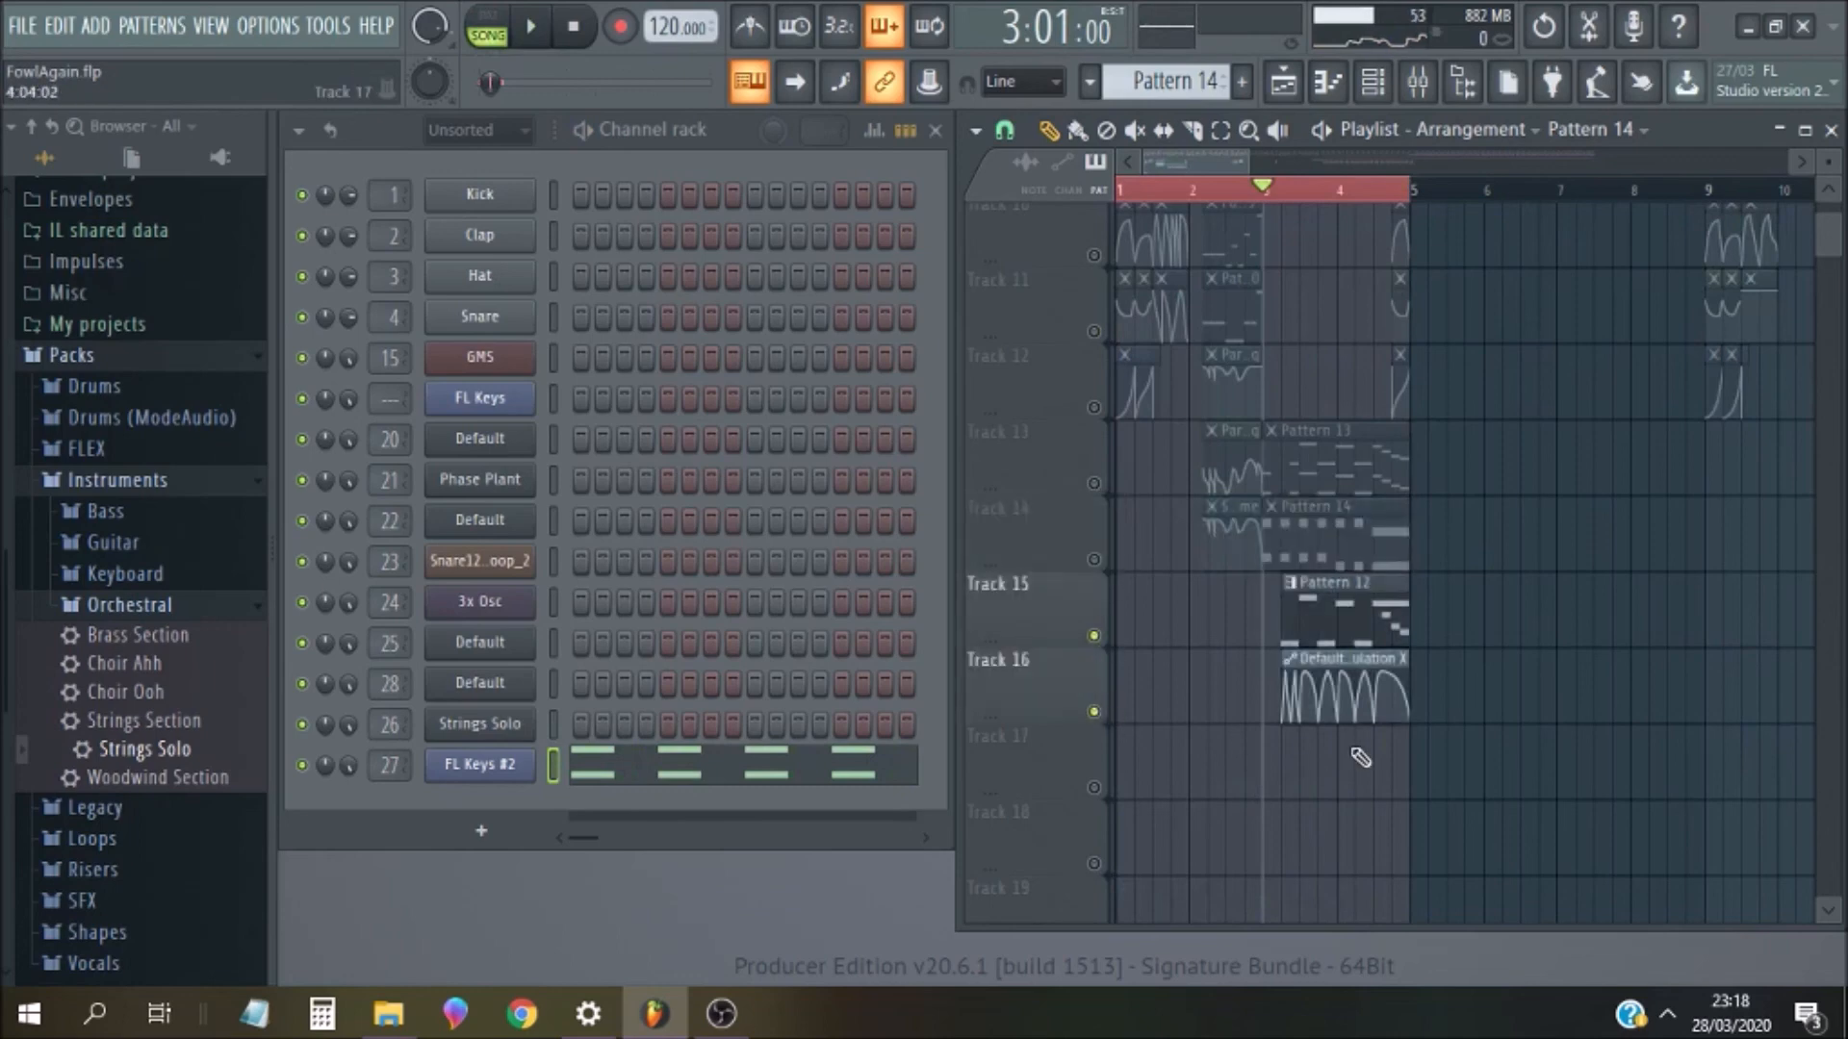
key(space)
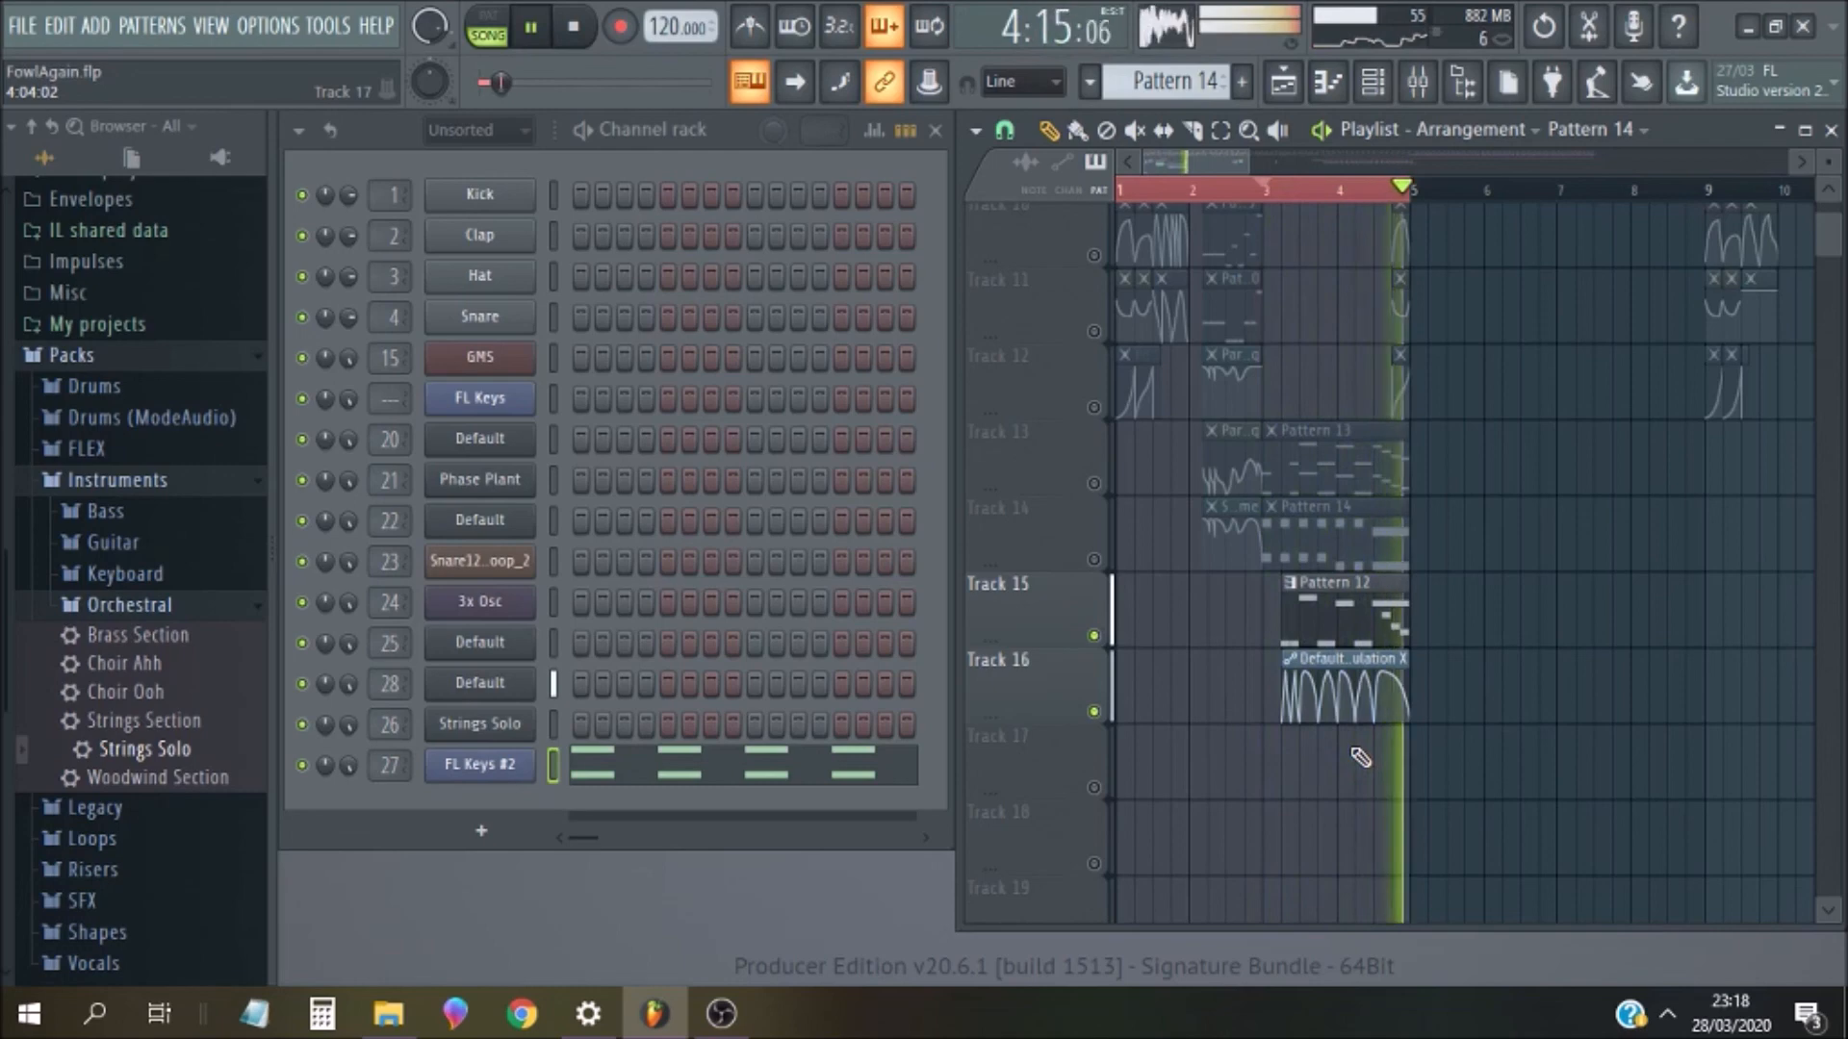
key(space)
Examine Pattern 12's Default channel notes on mixer track 28 in the piano roll
click(1316, 621)
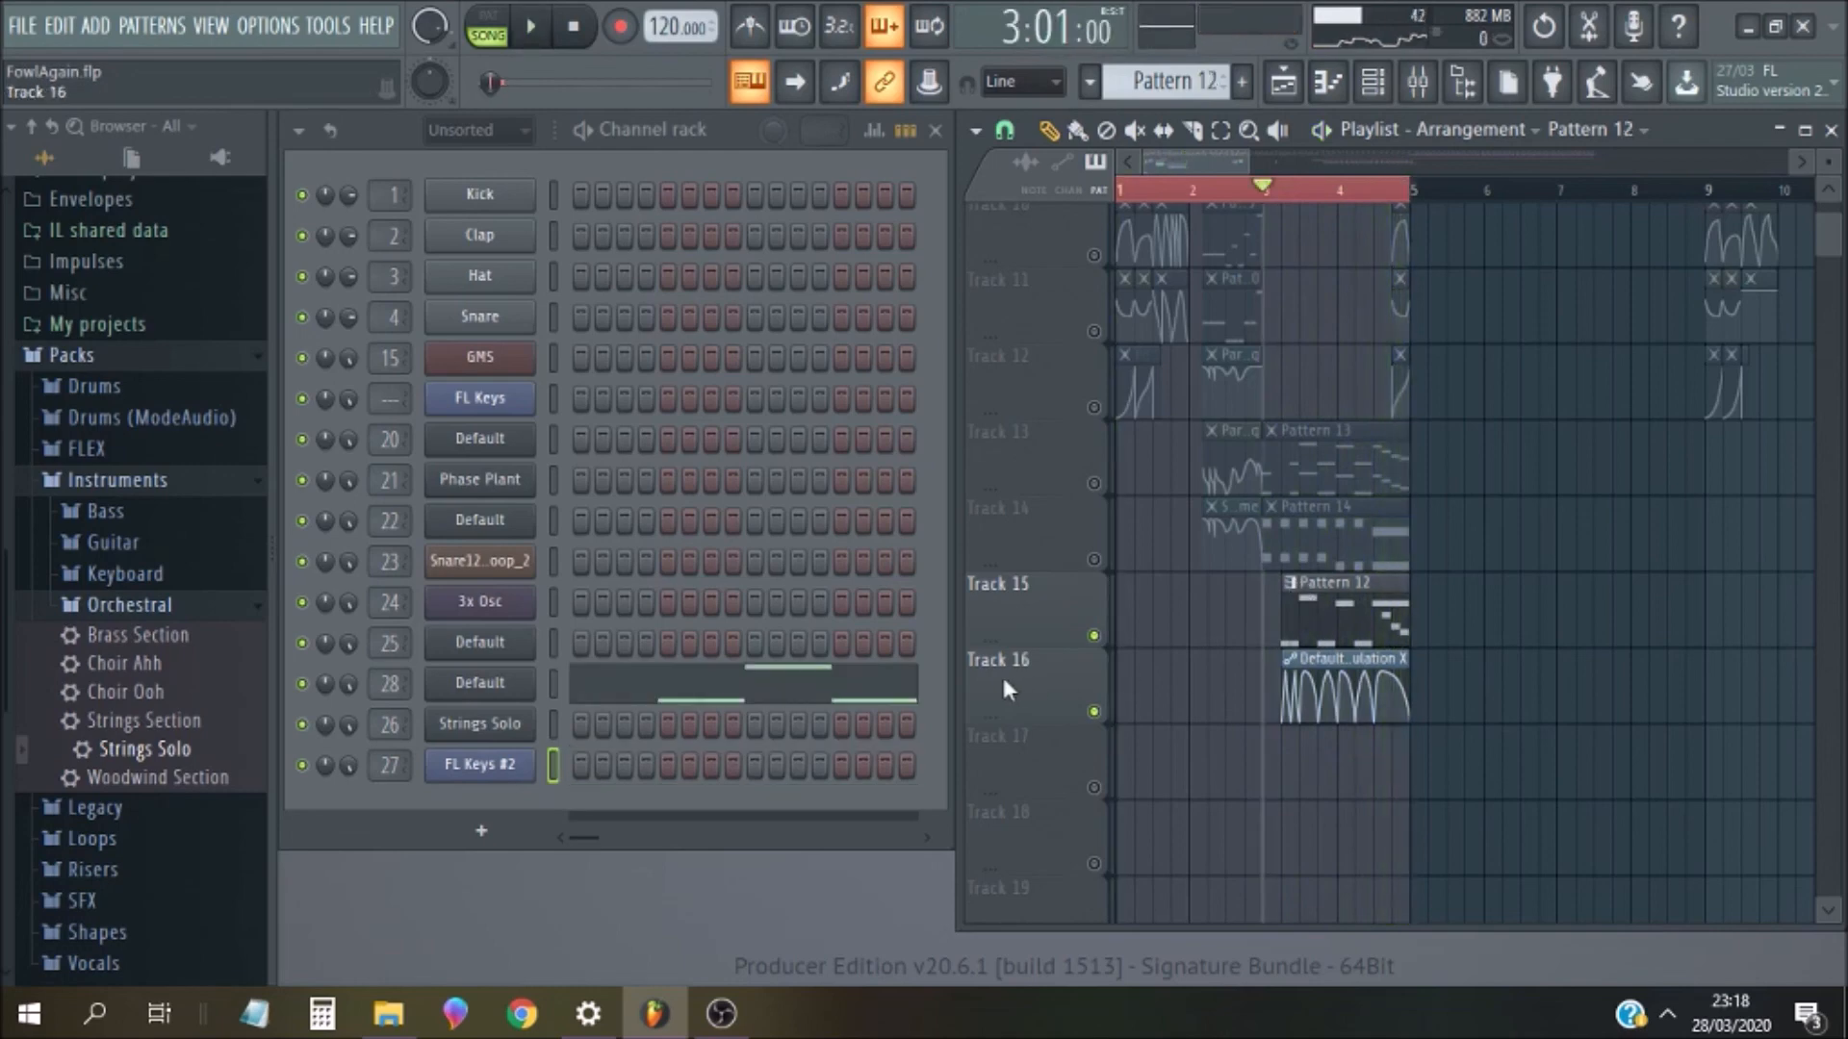
click(905, 705)
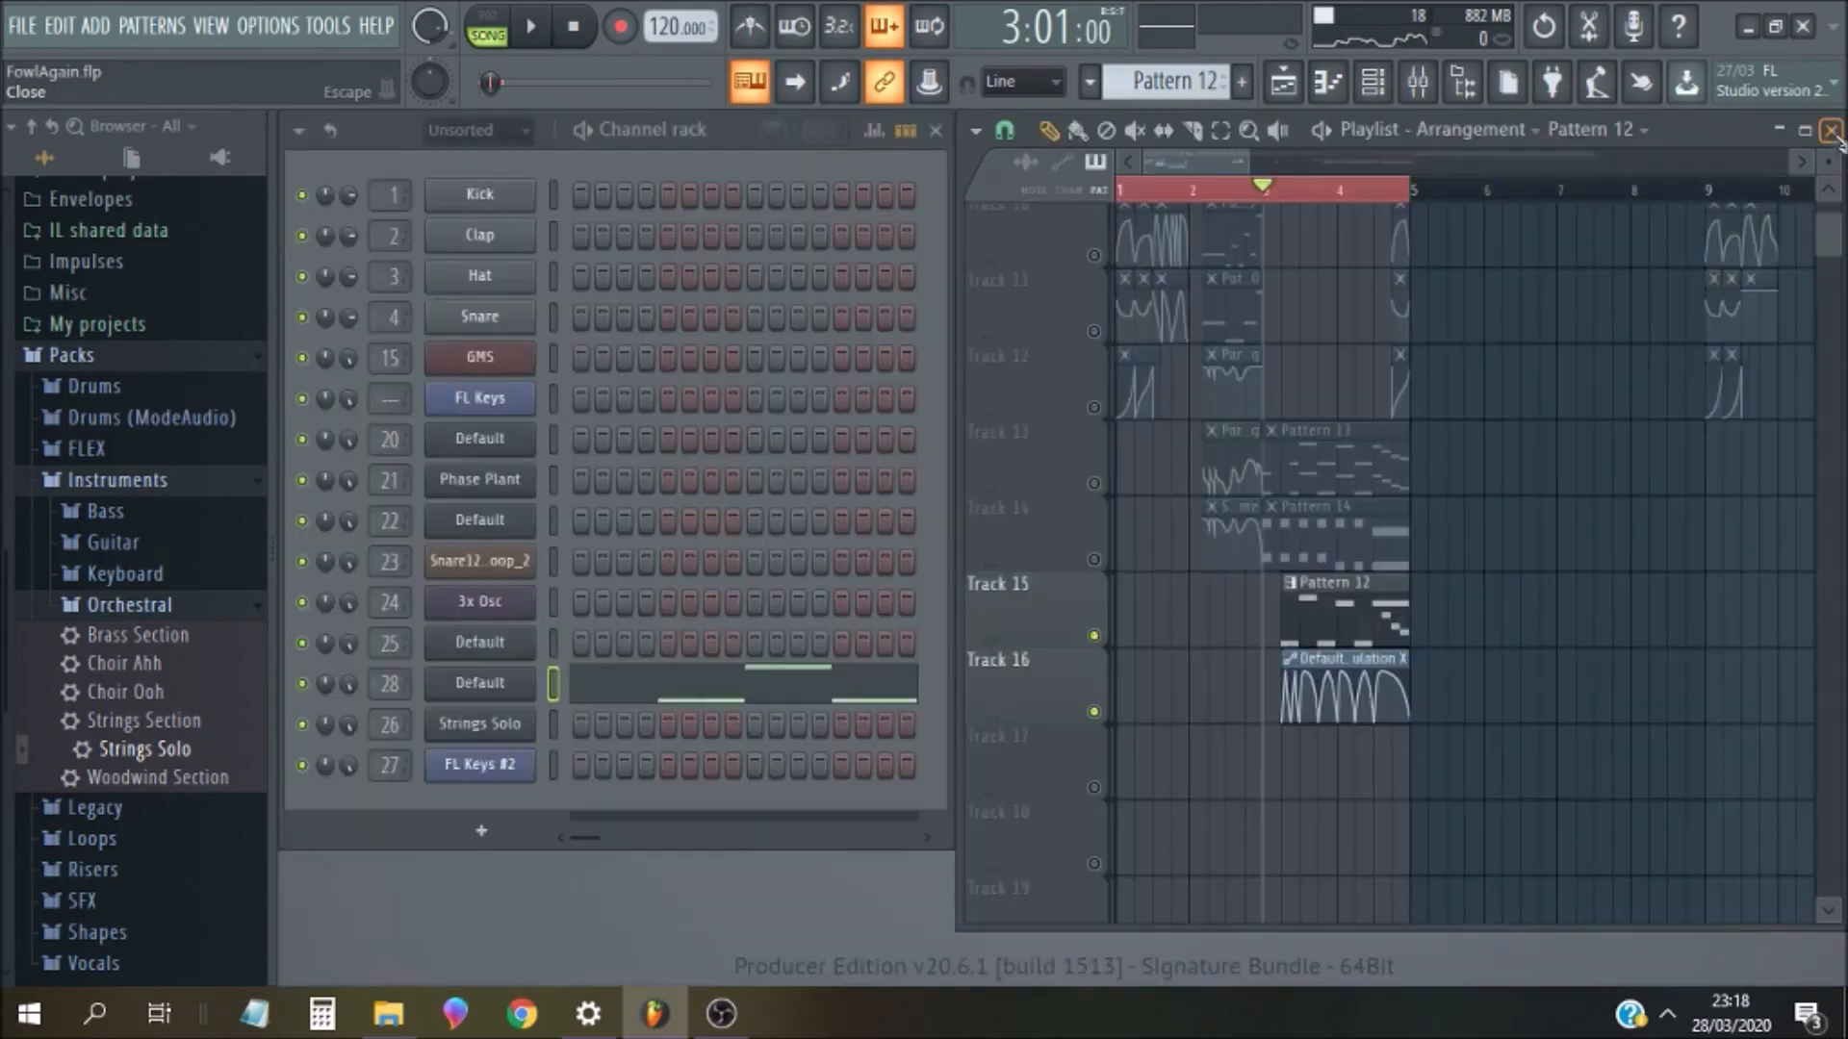
Close the piano roll, unmute Track 9 and play the arrangement from bar 3
click(1834, 127)
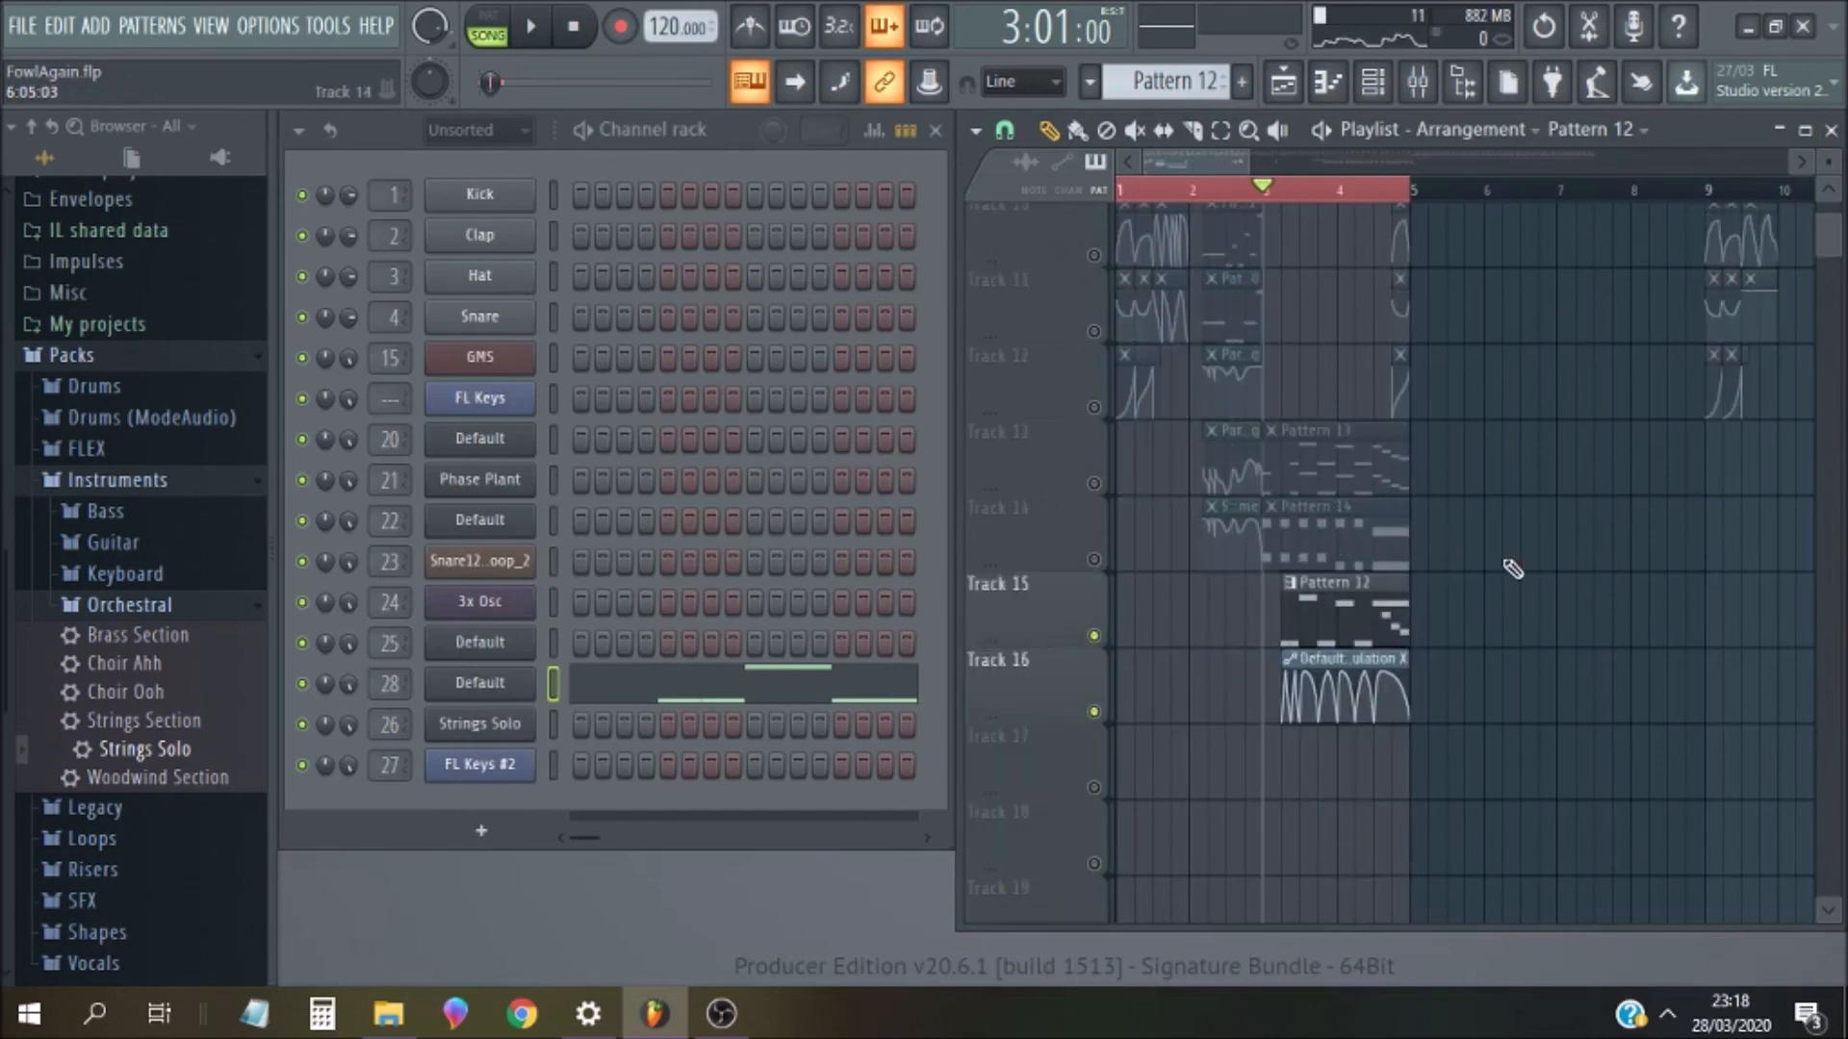
scroll(1514, 565, up, 2)
click(1107, 333)
key(space)
key(space)
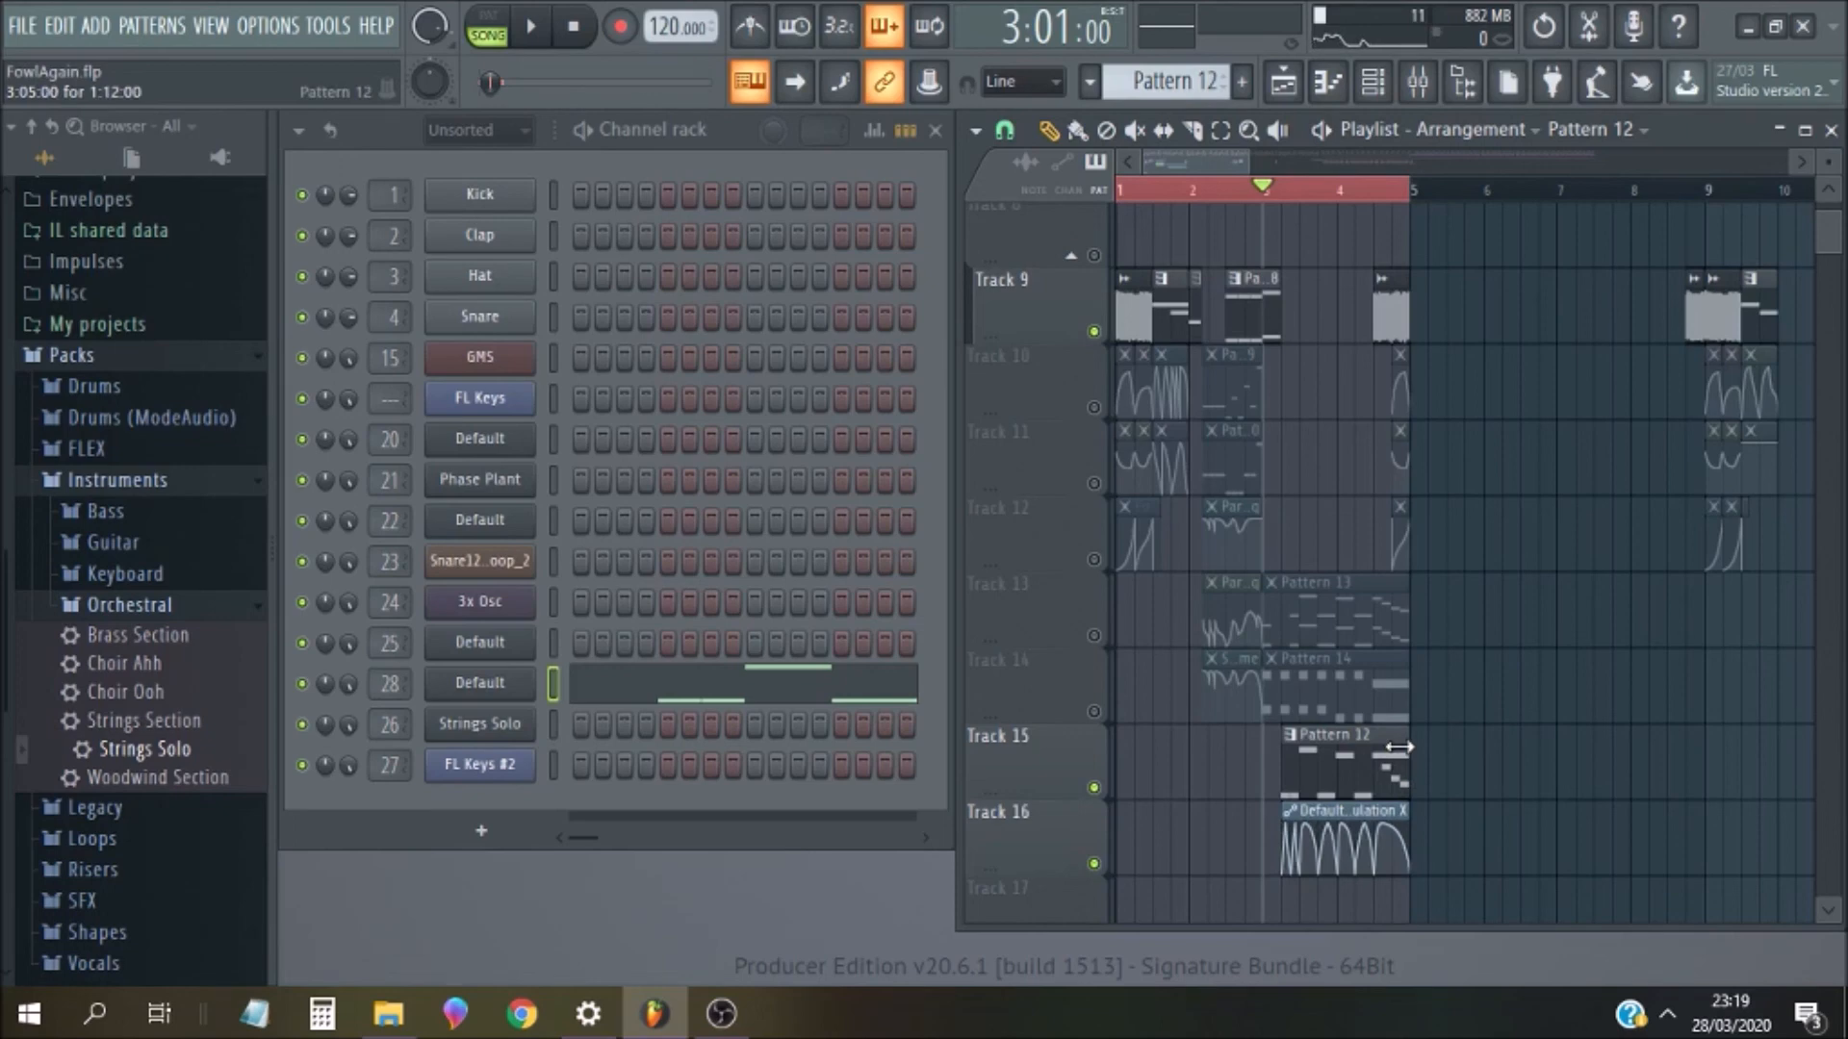
Unmute all playlist tracks and look over the clips in the opening bars of the arrangement
right_click(1098, 789)
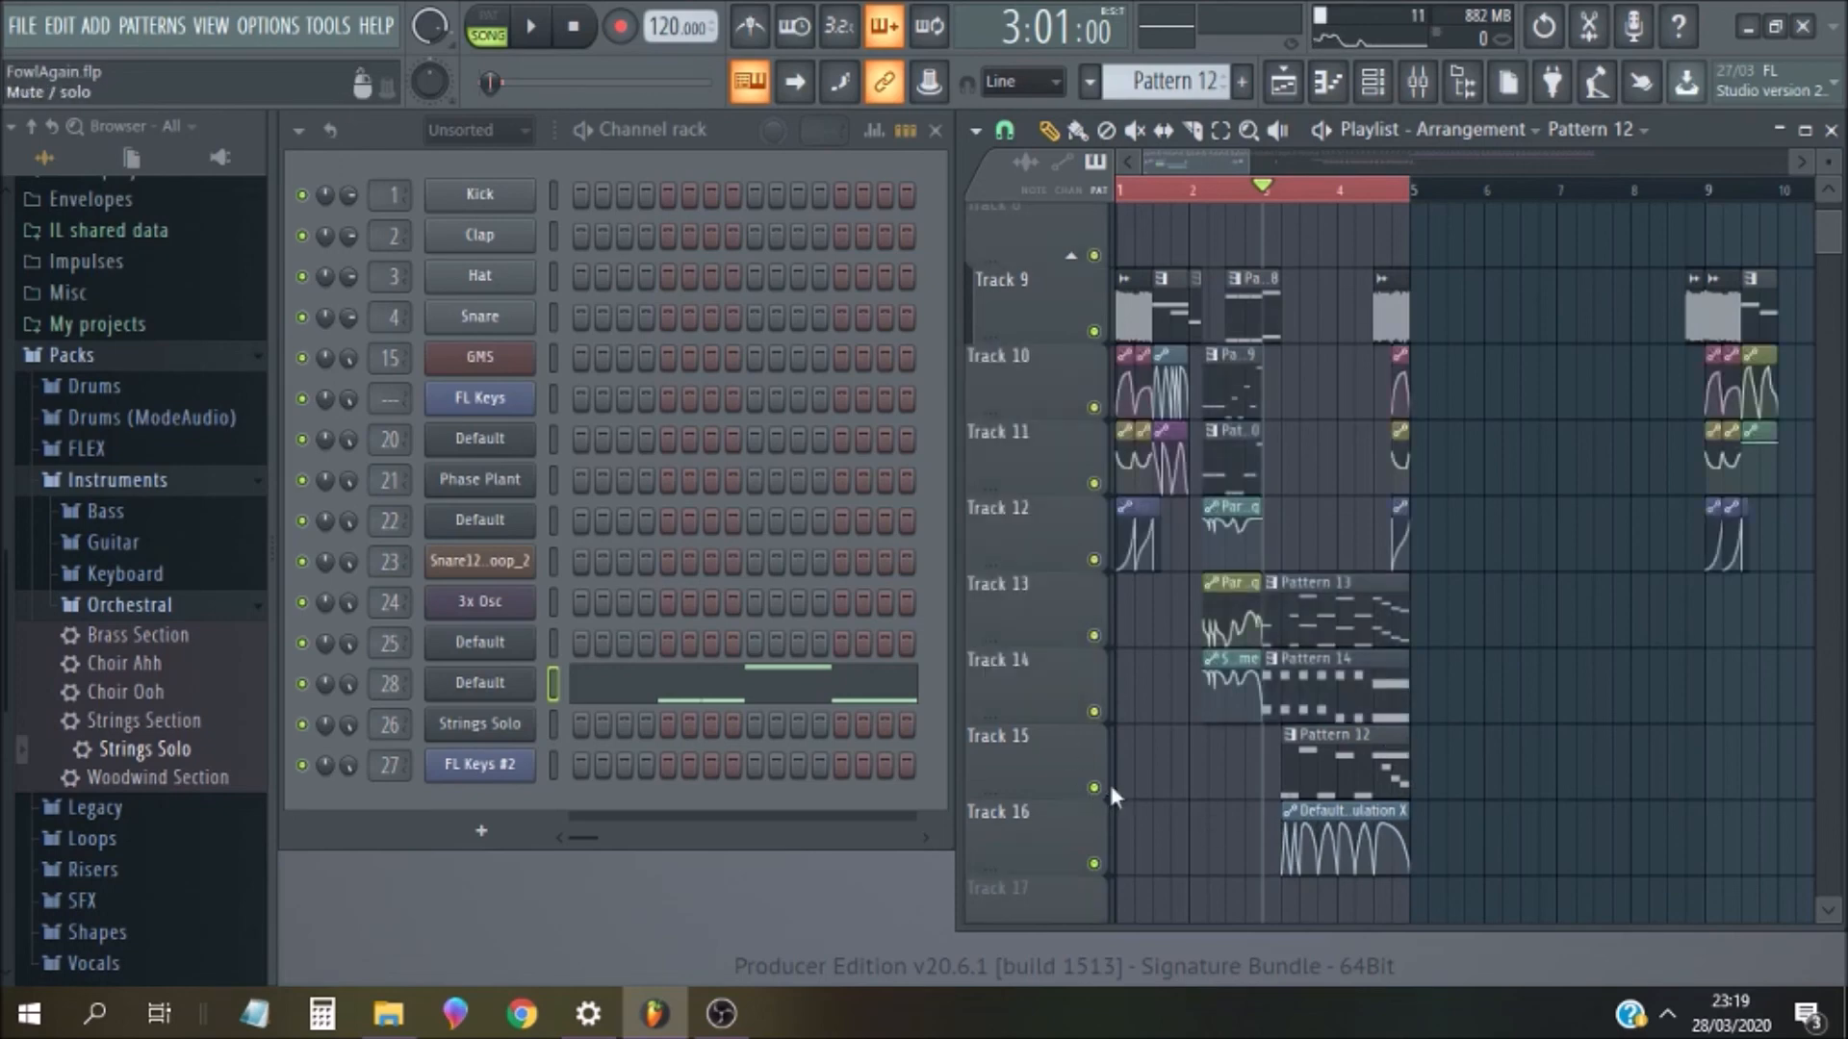
scroll(1133, 753, up, 2)
scroll(1132, 753, up, 3)
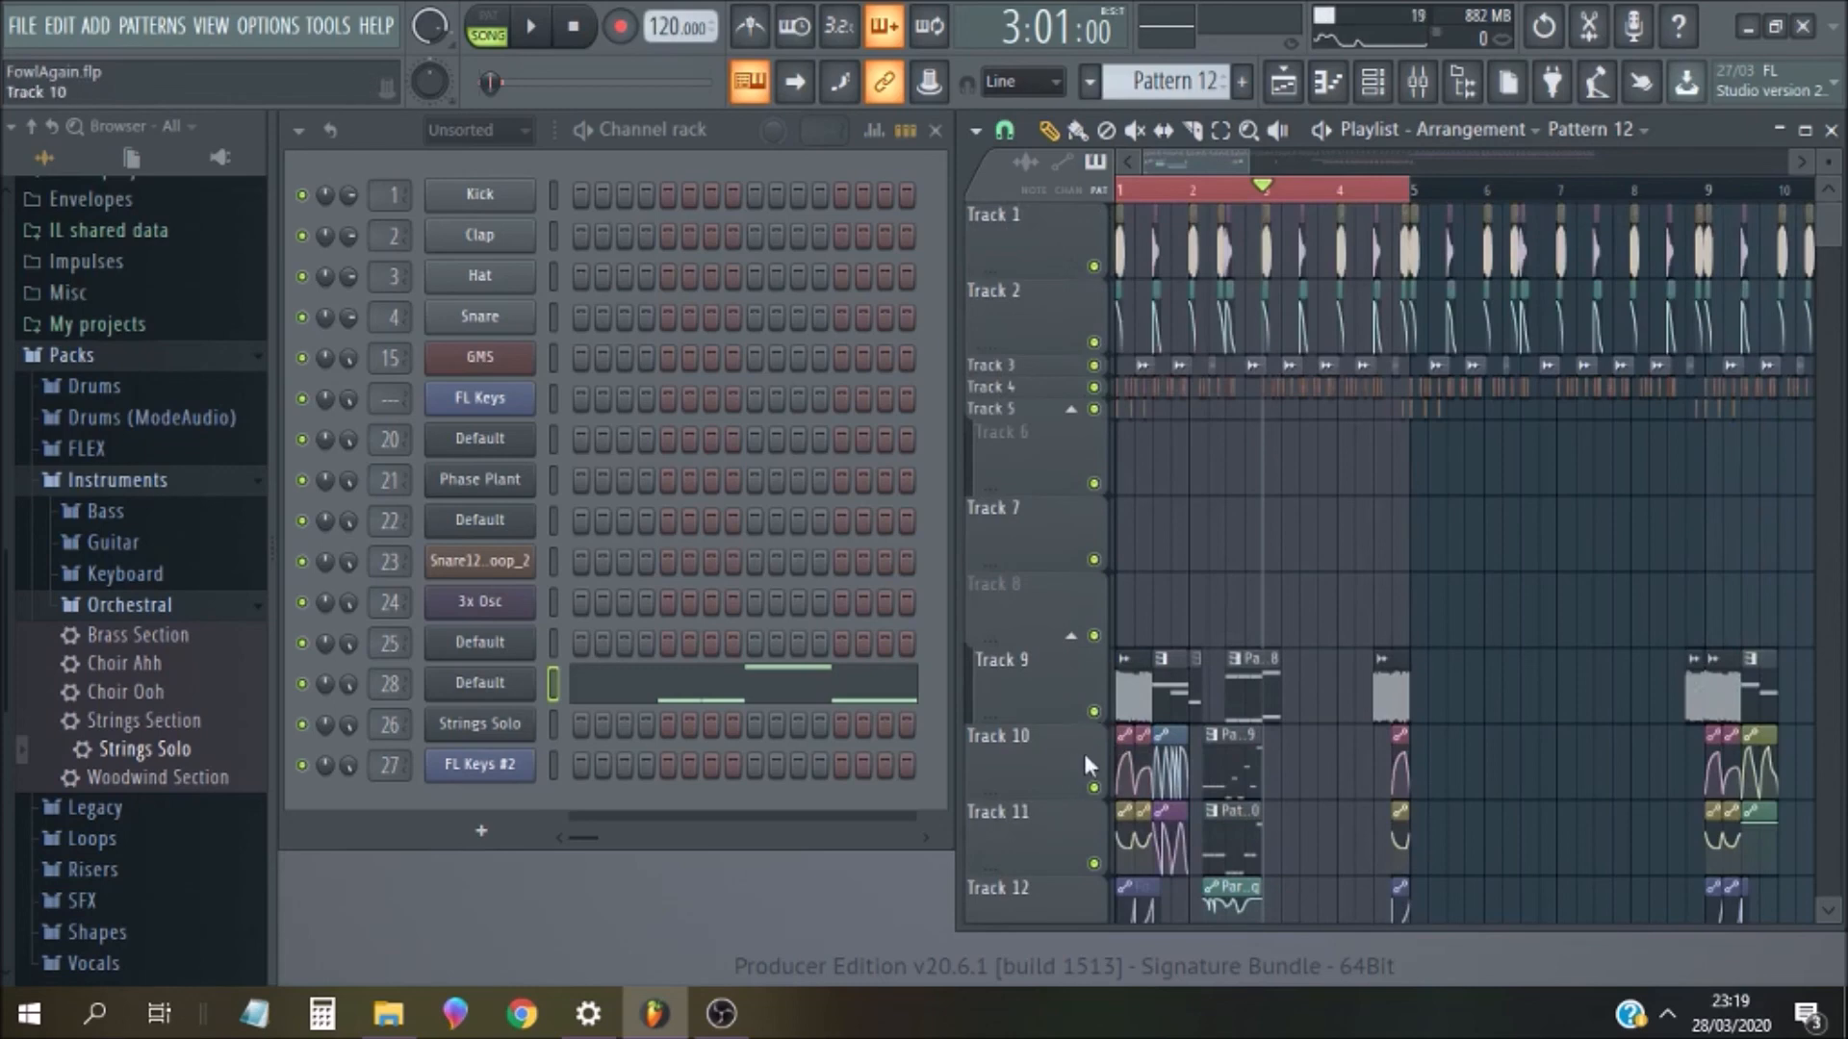
drag(1226, 157, 1171, 189)
scroll(1483, 598, down, 4)
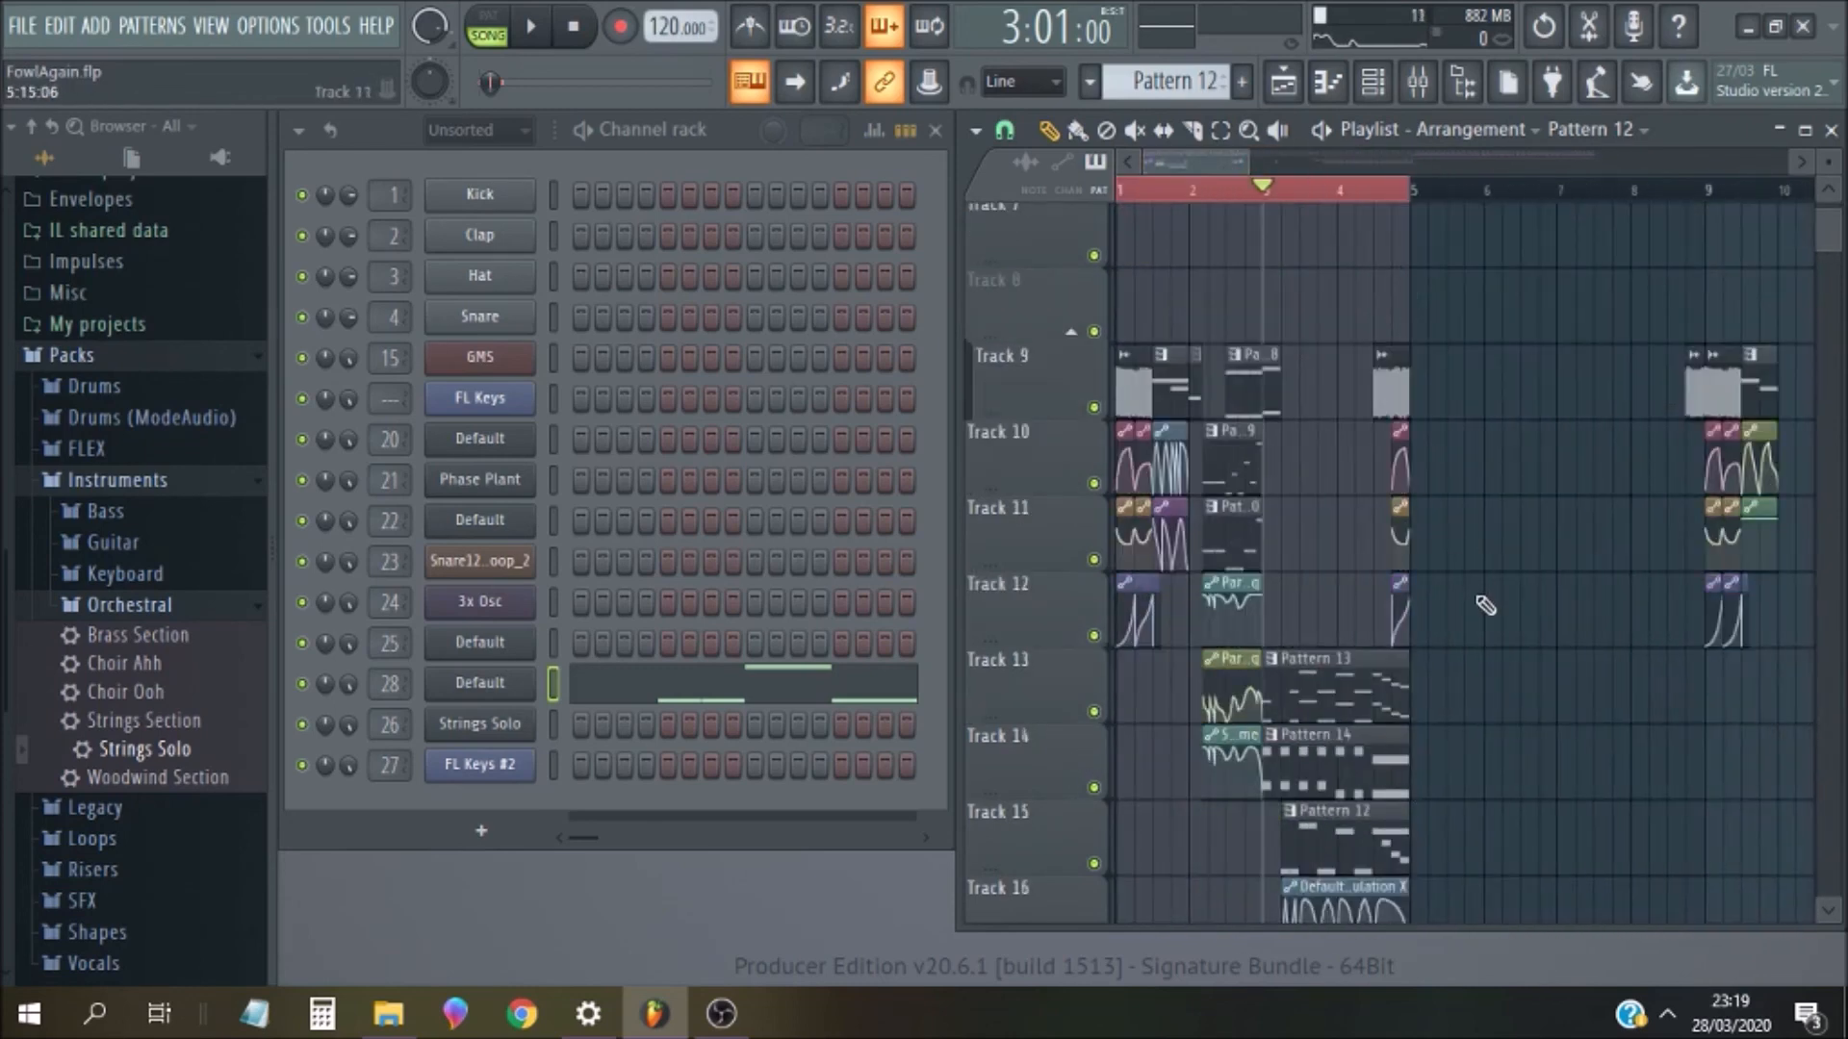
scroll(1335, 685, down, 1)
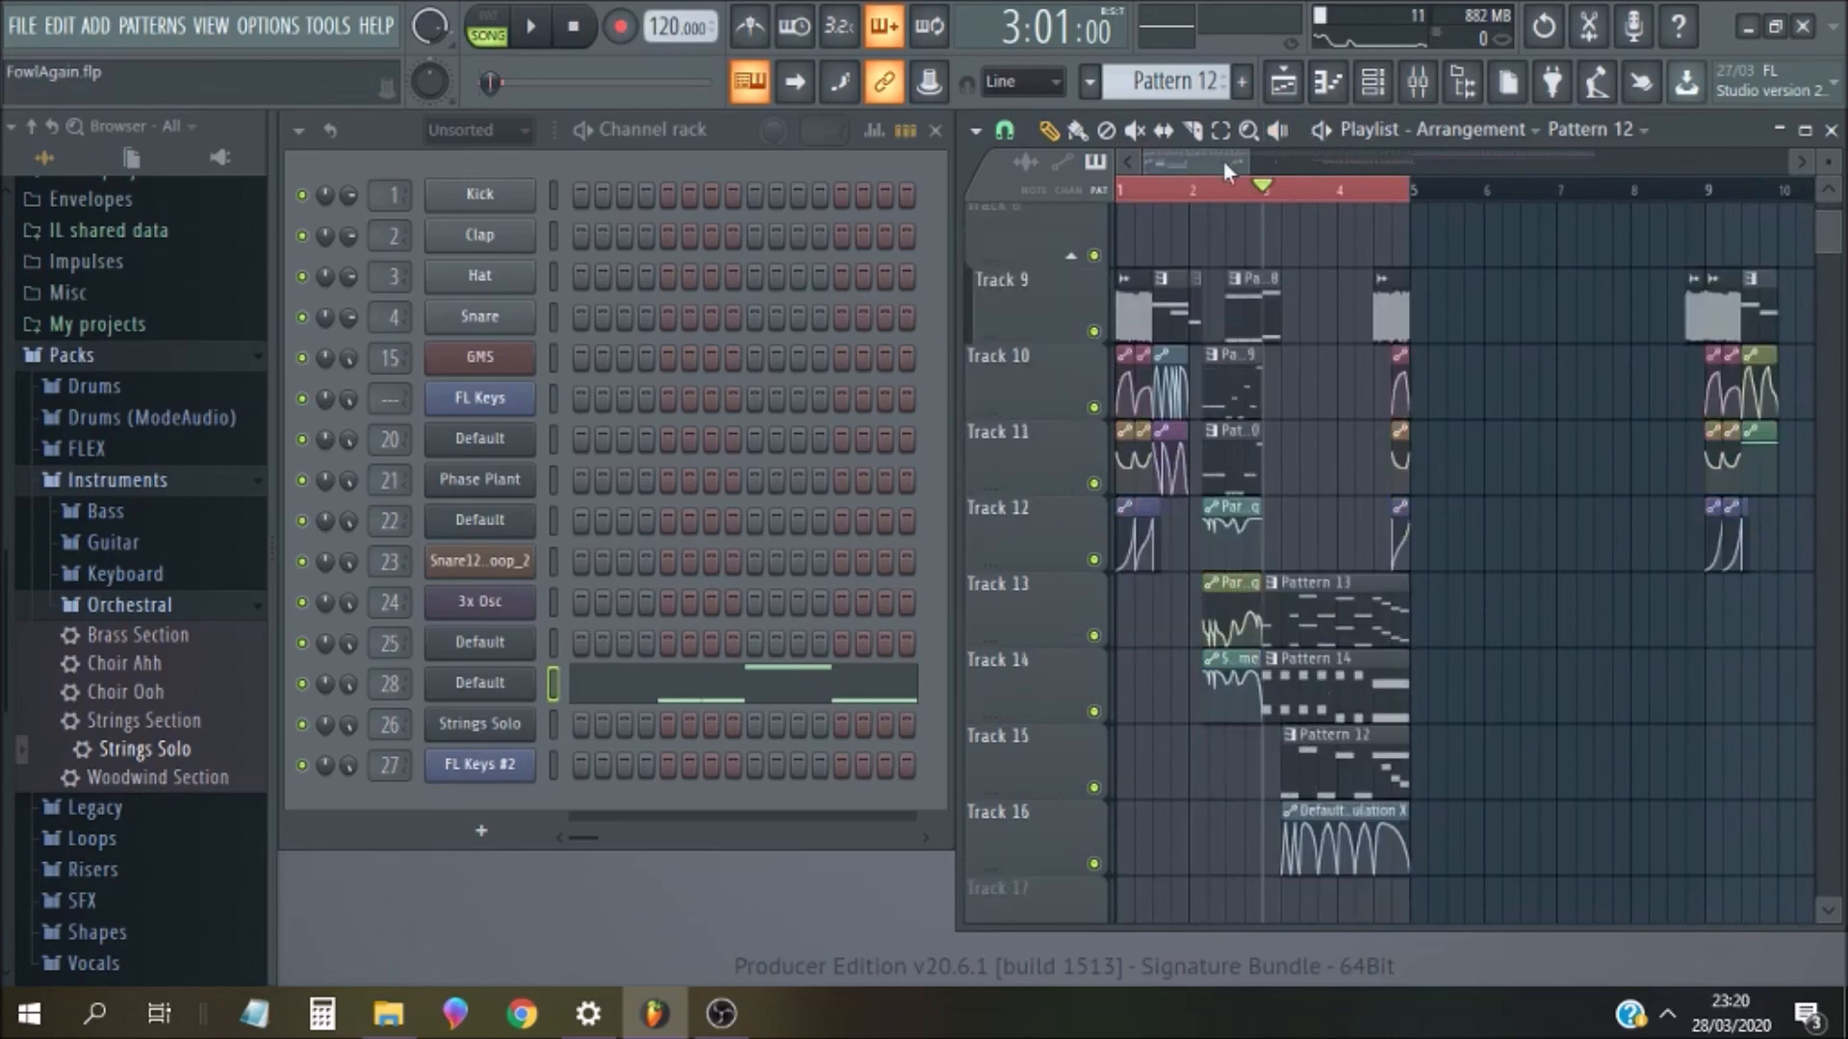
scroll(1834, 293, up, 5)
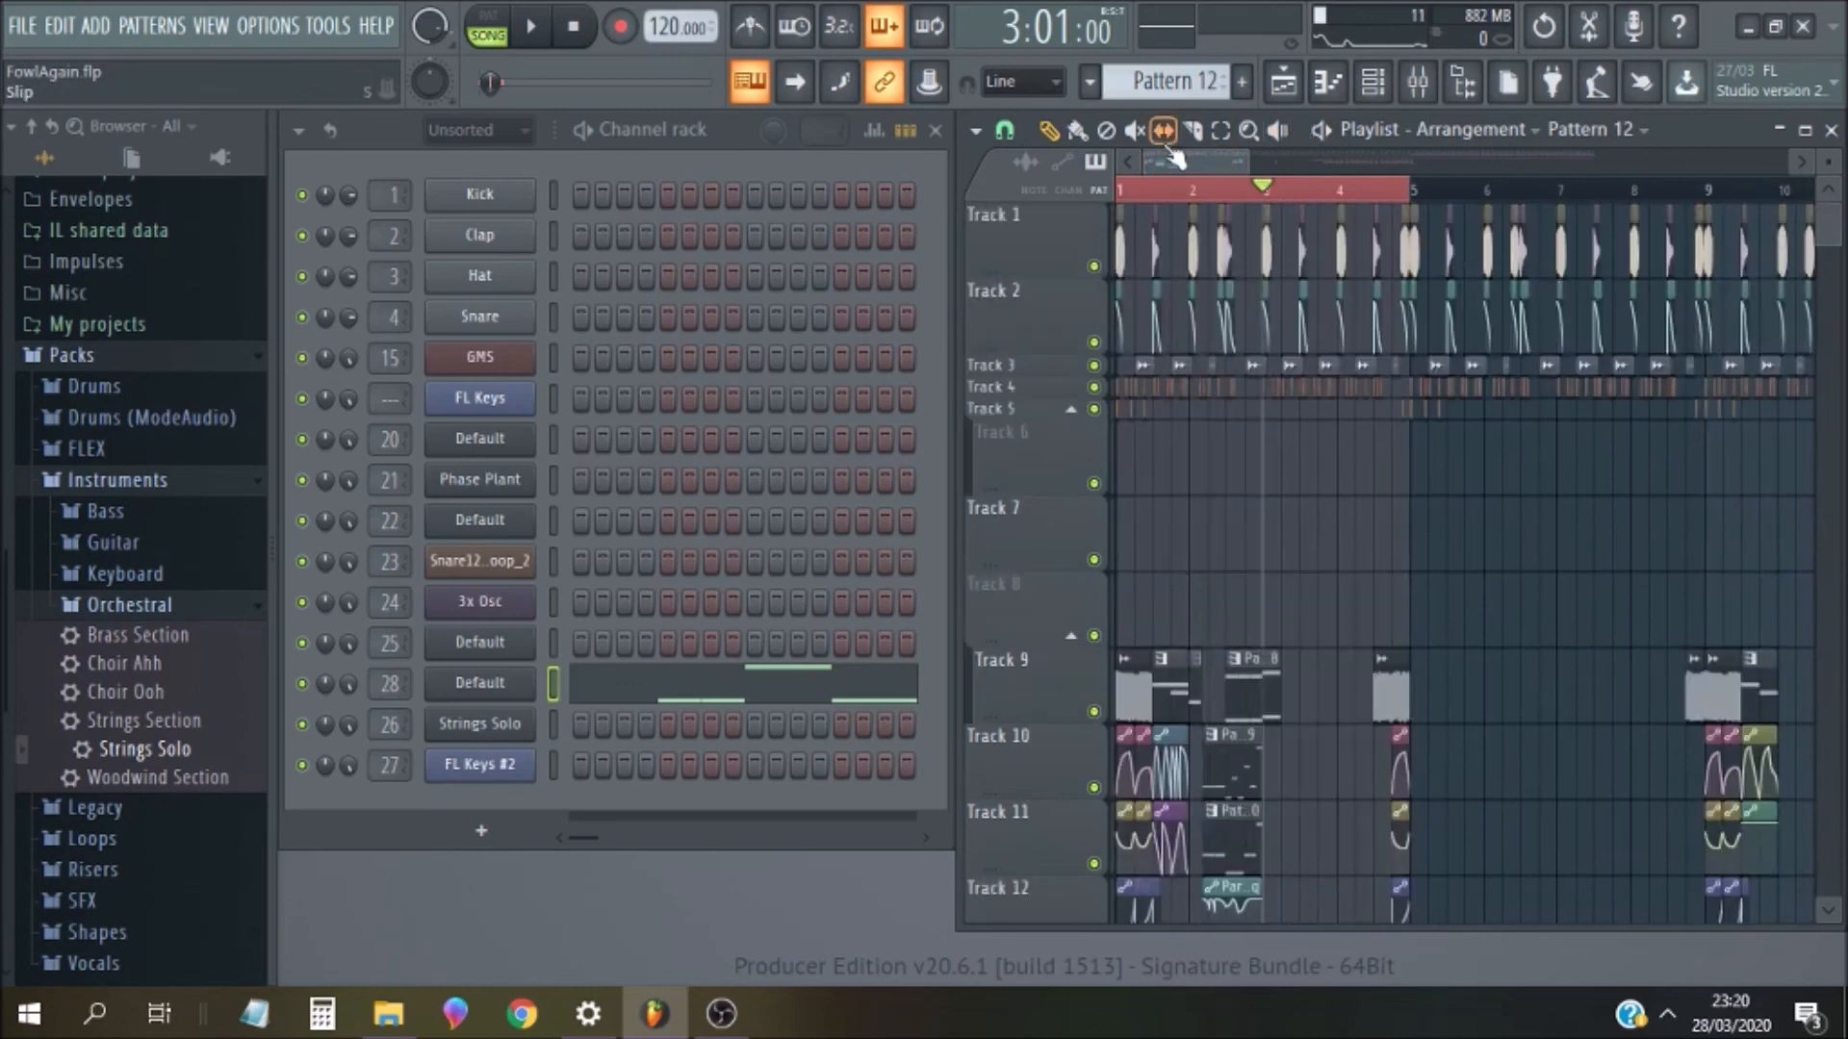
Clear the time selection over bars 1 to 4 and place the playhead at bar 17
drag(1164, 164, 1307, 148)
click(1340, 195)
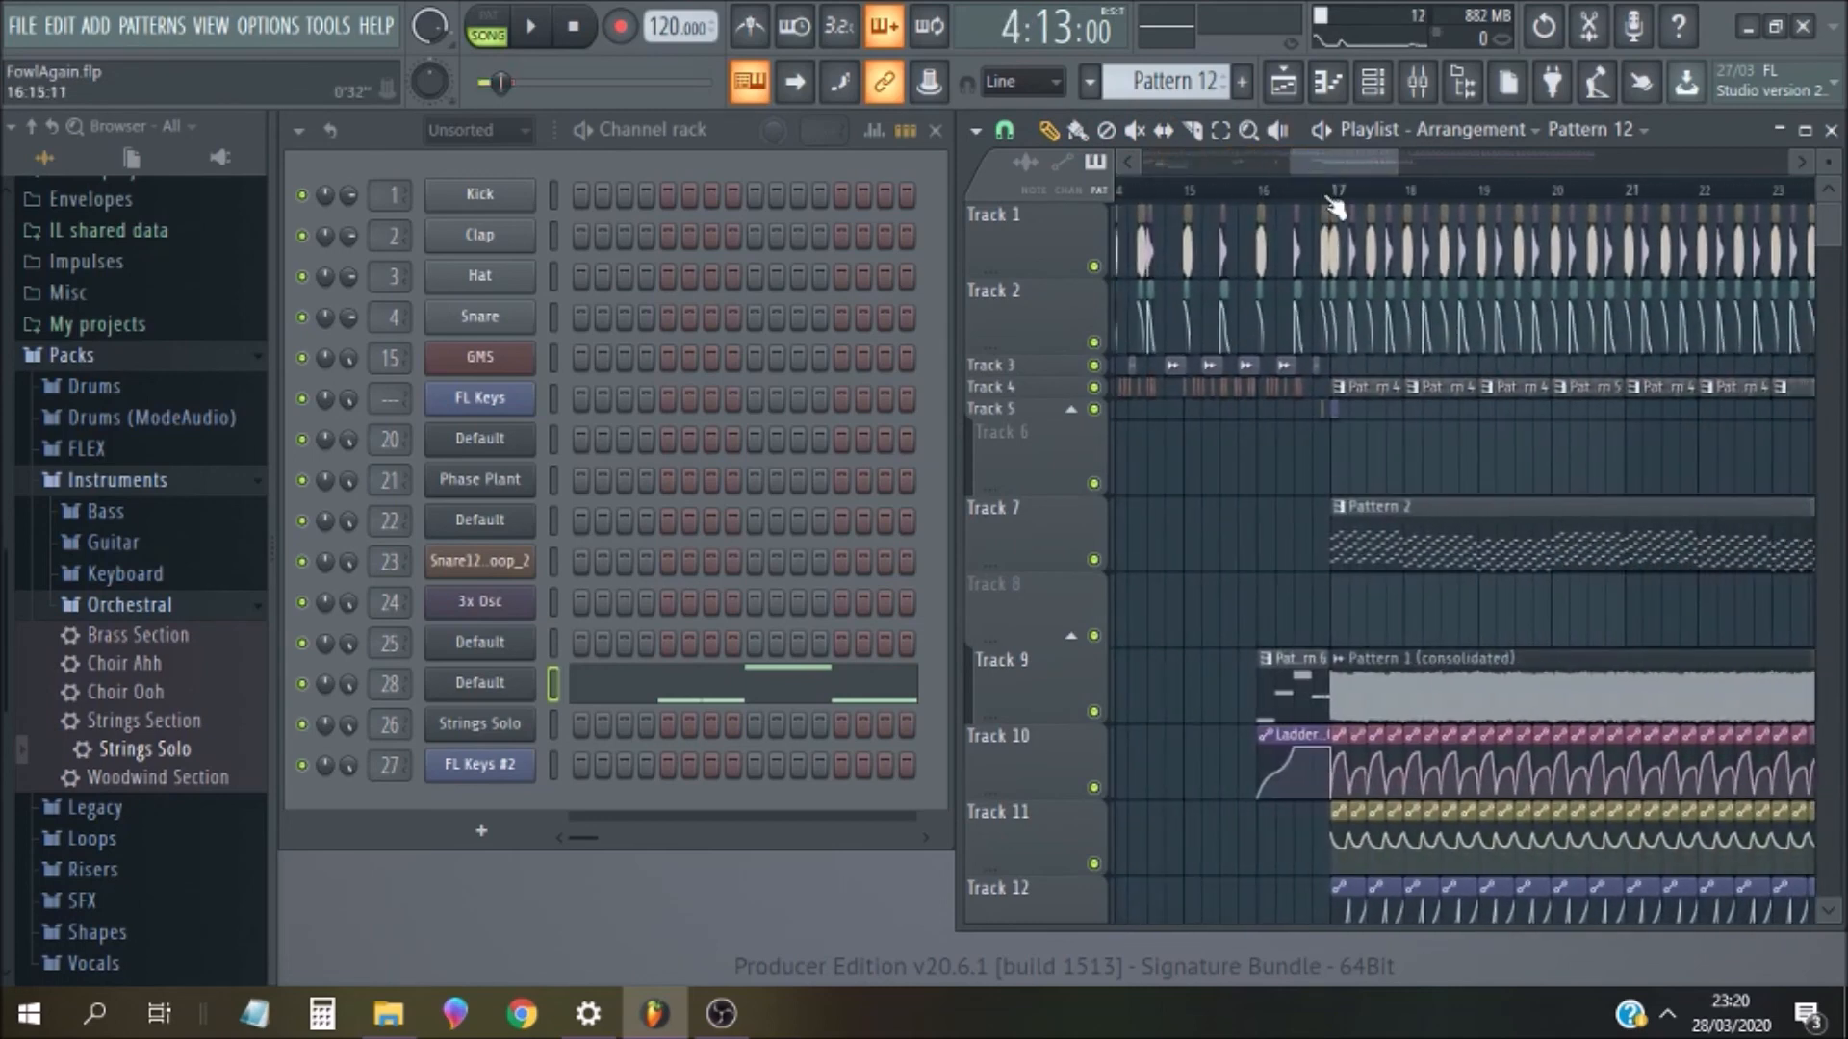
click(1342, 196)
click(1347, 192)
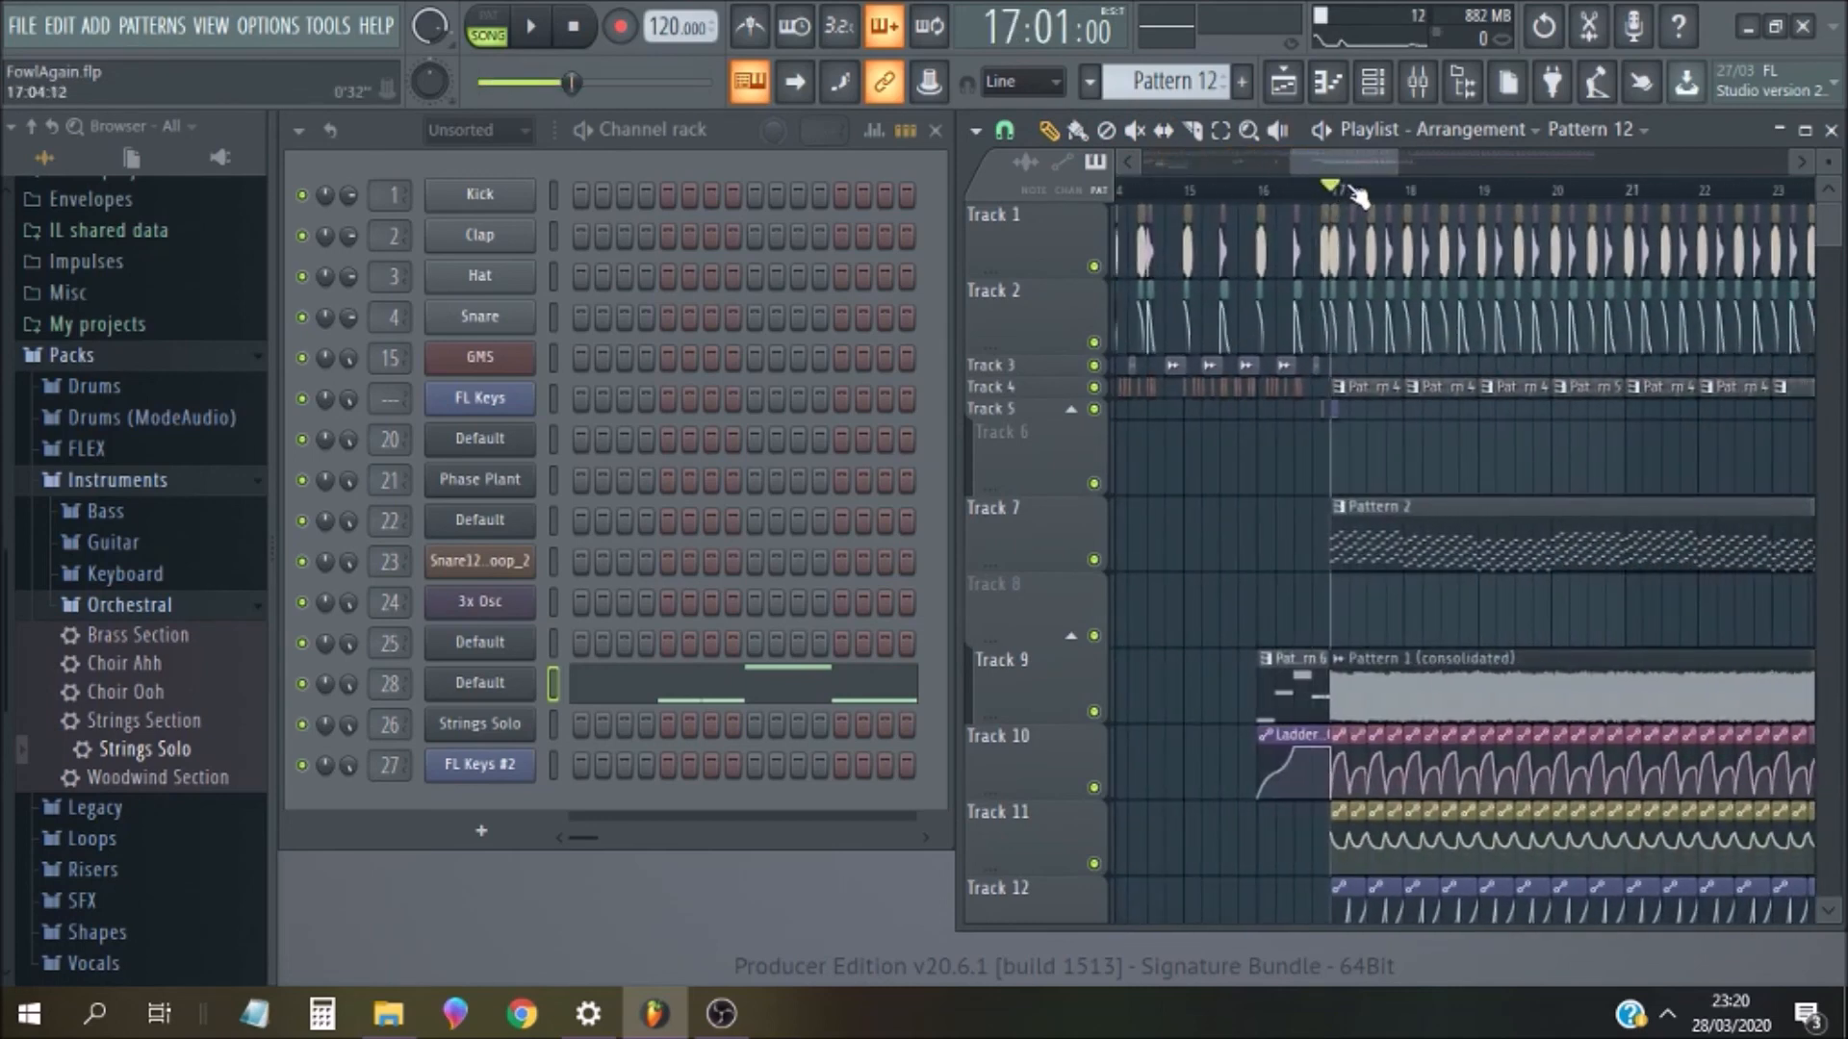
Mute Track 7, play the arrangement from bar 17 without it and stop playback
drag(1308, 170, 1334, 175)
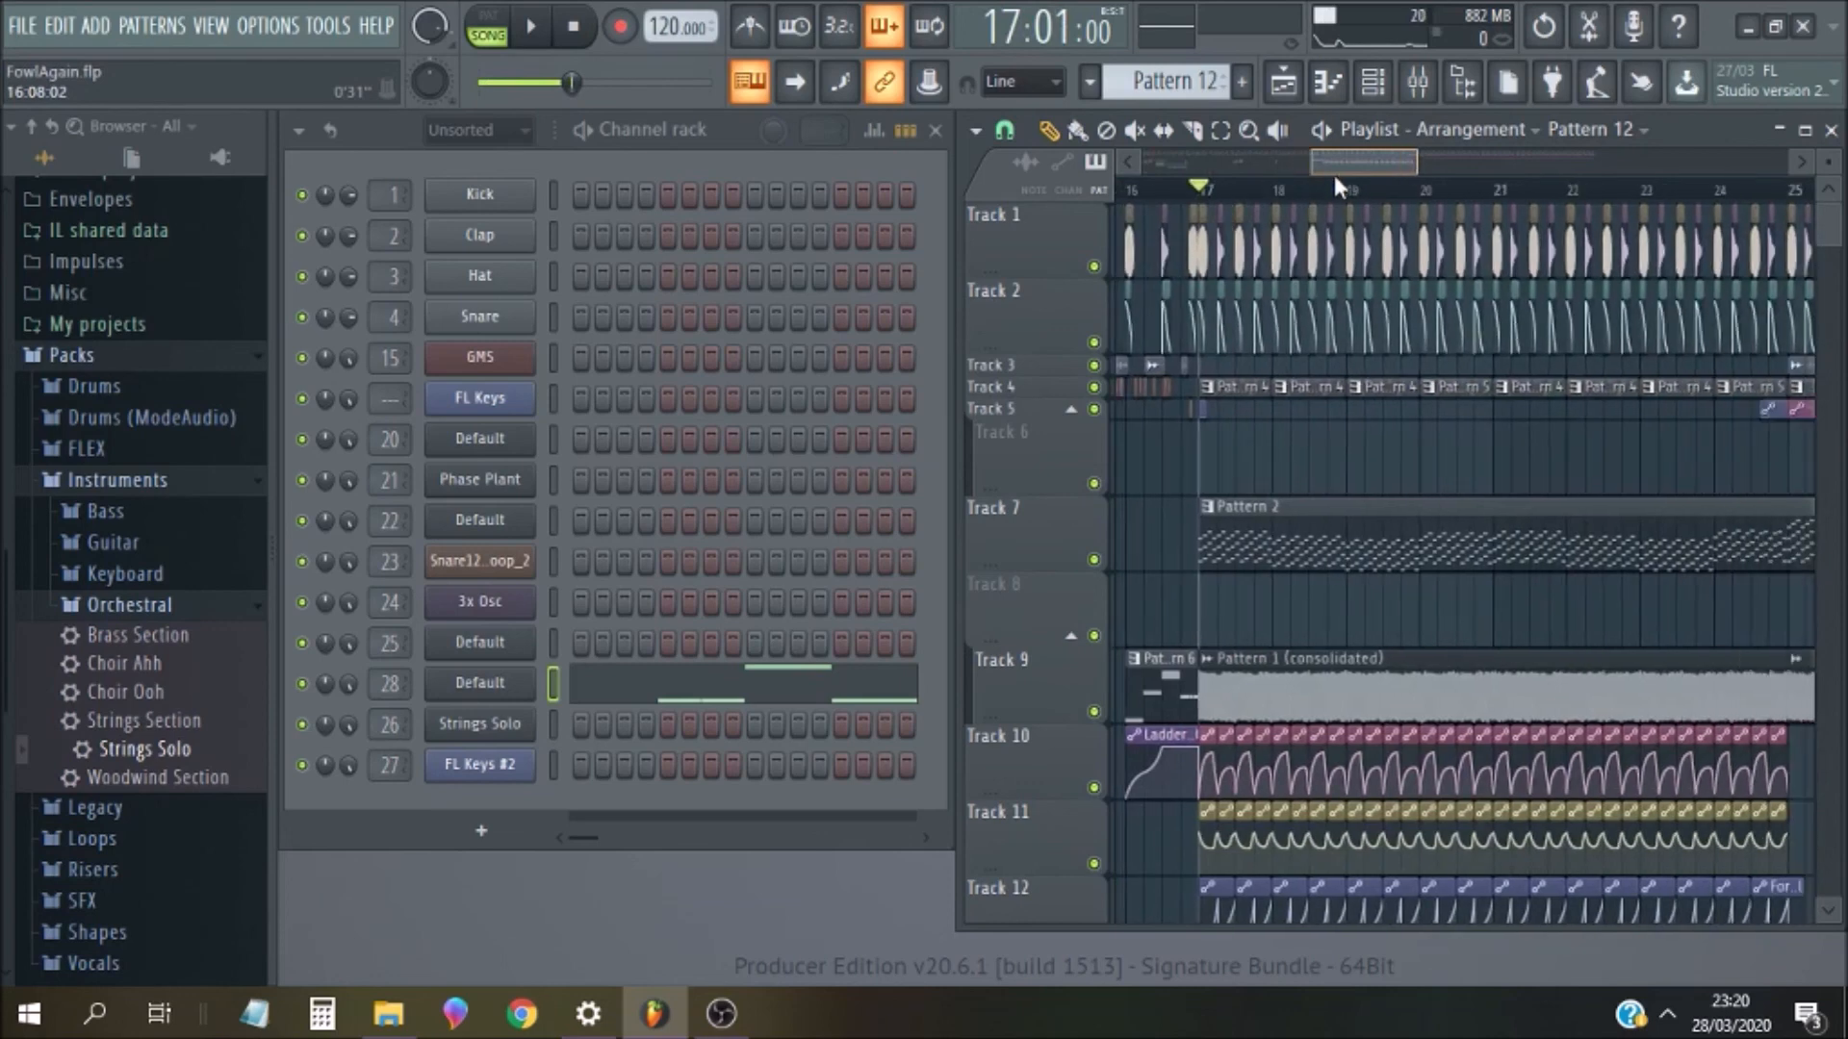
scroll(1345, 587, down, 2)
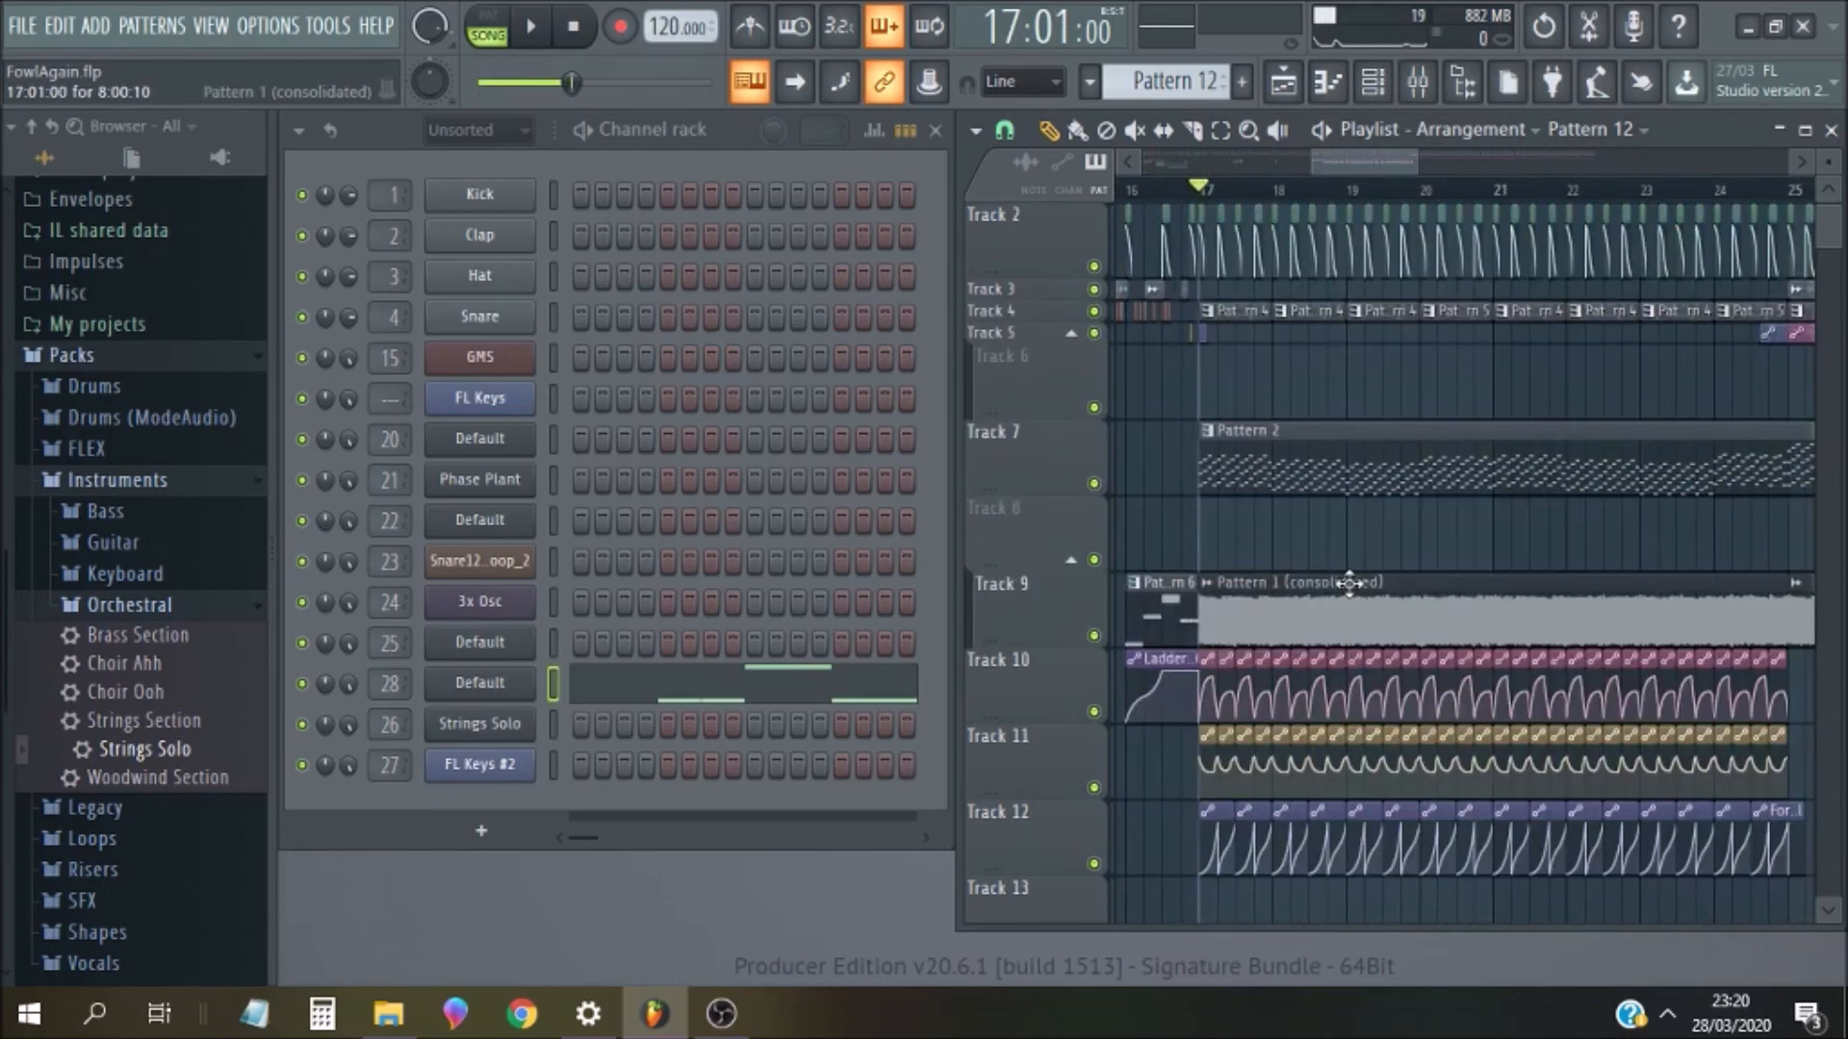
mouse_move(1347, 169)
mouse_down()
mouse_move(1365, 165)
mouse_move(1349, 169)
mouse_up()
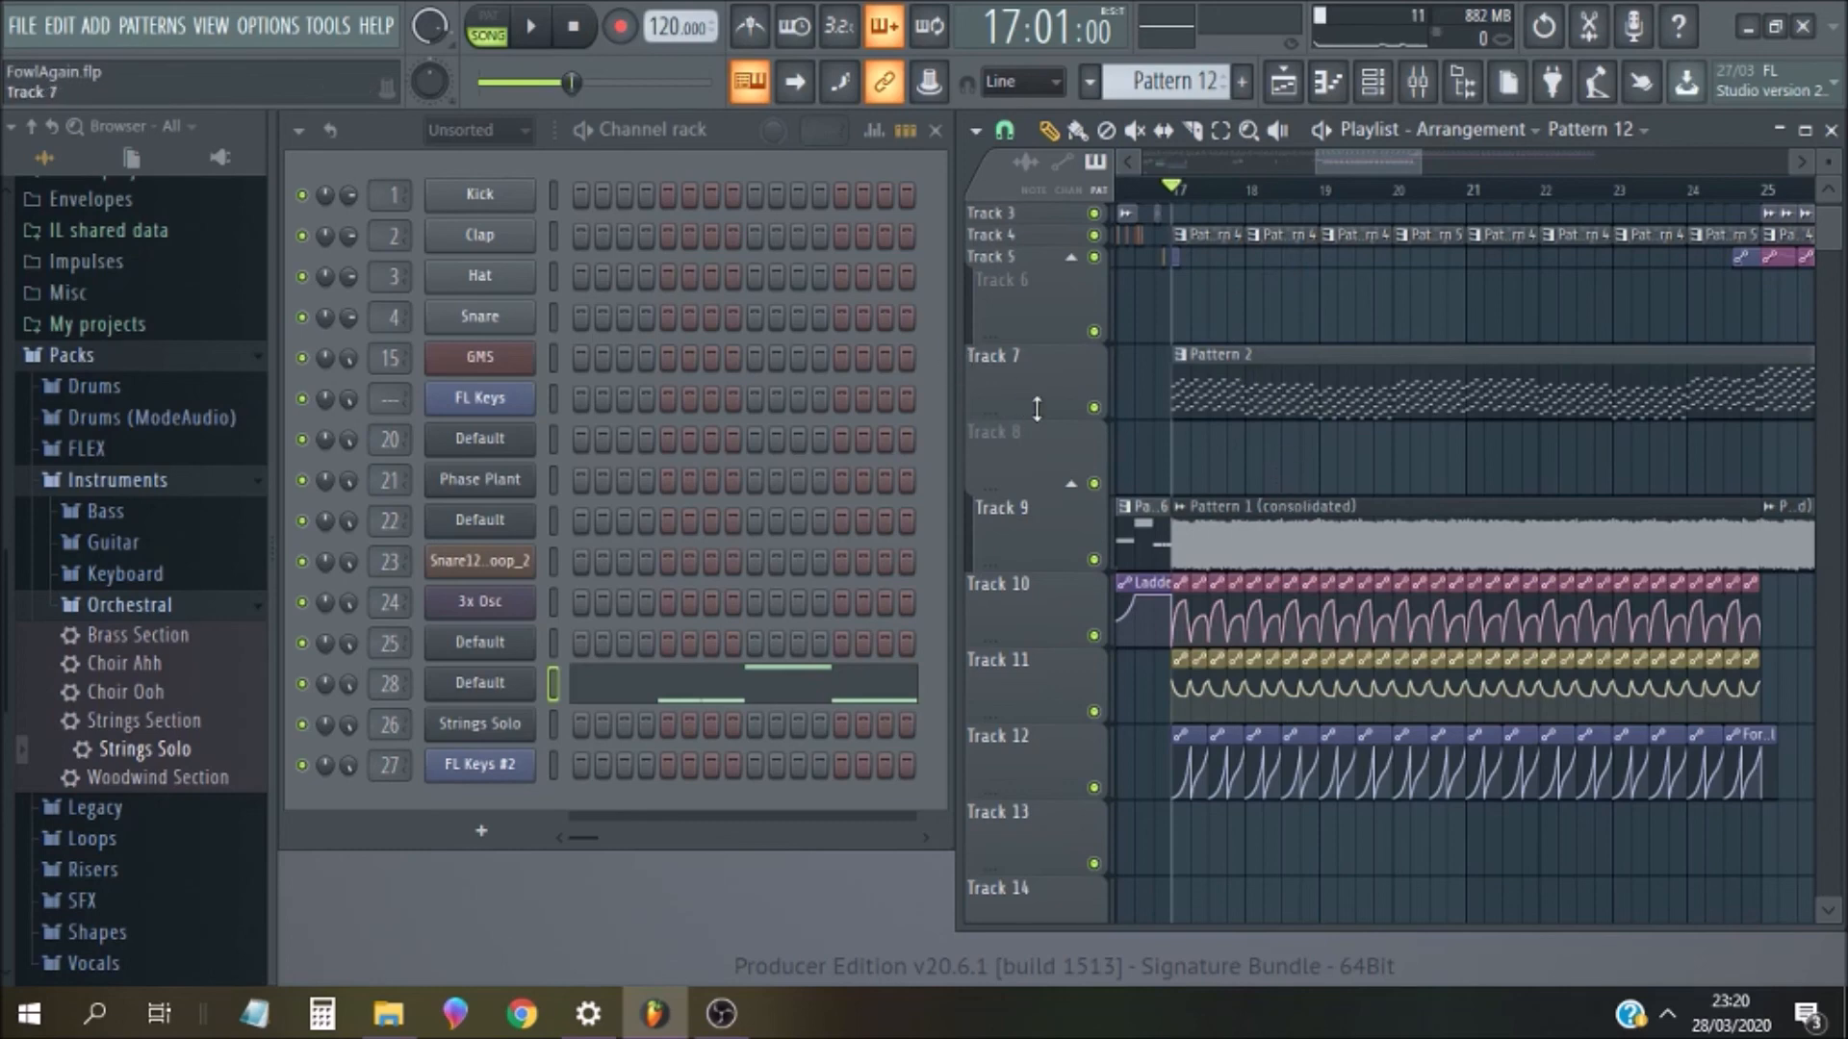
click(1094, 408)
key(space)
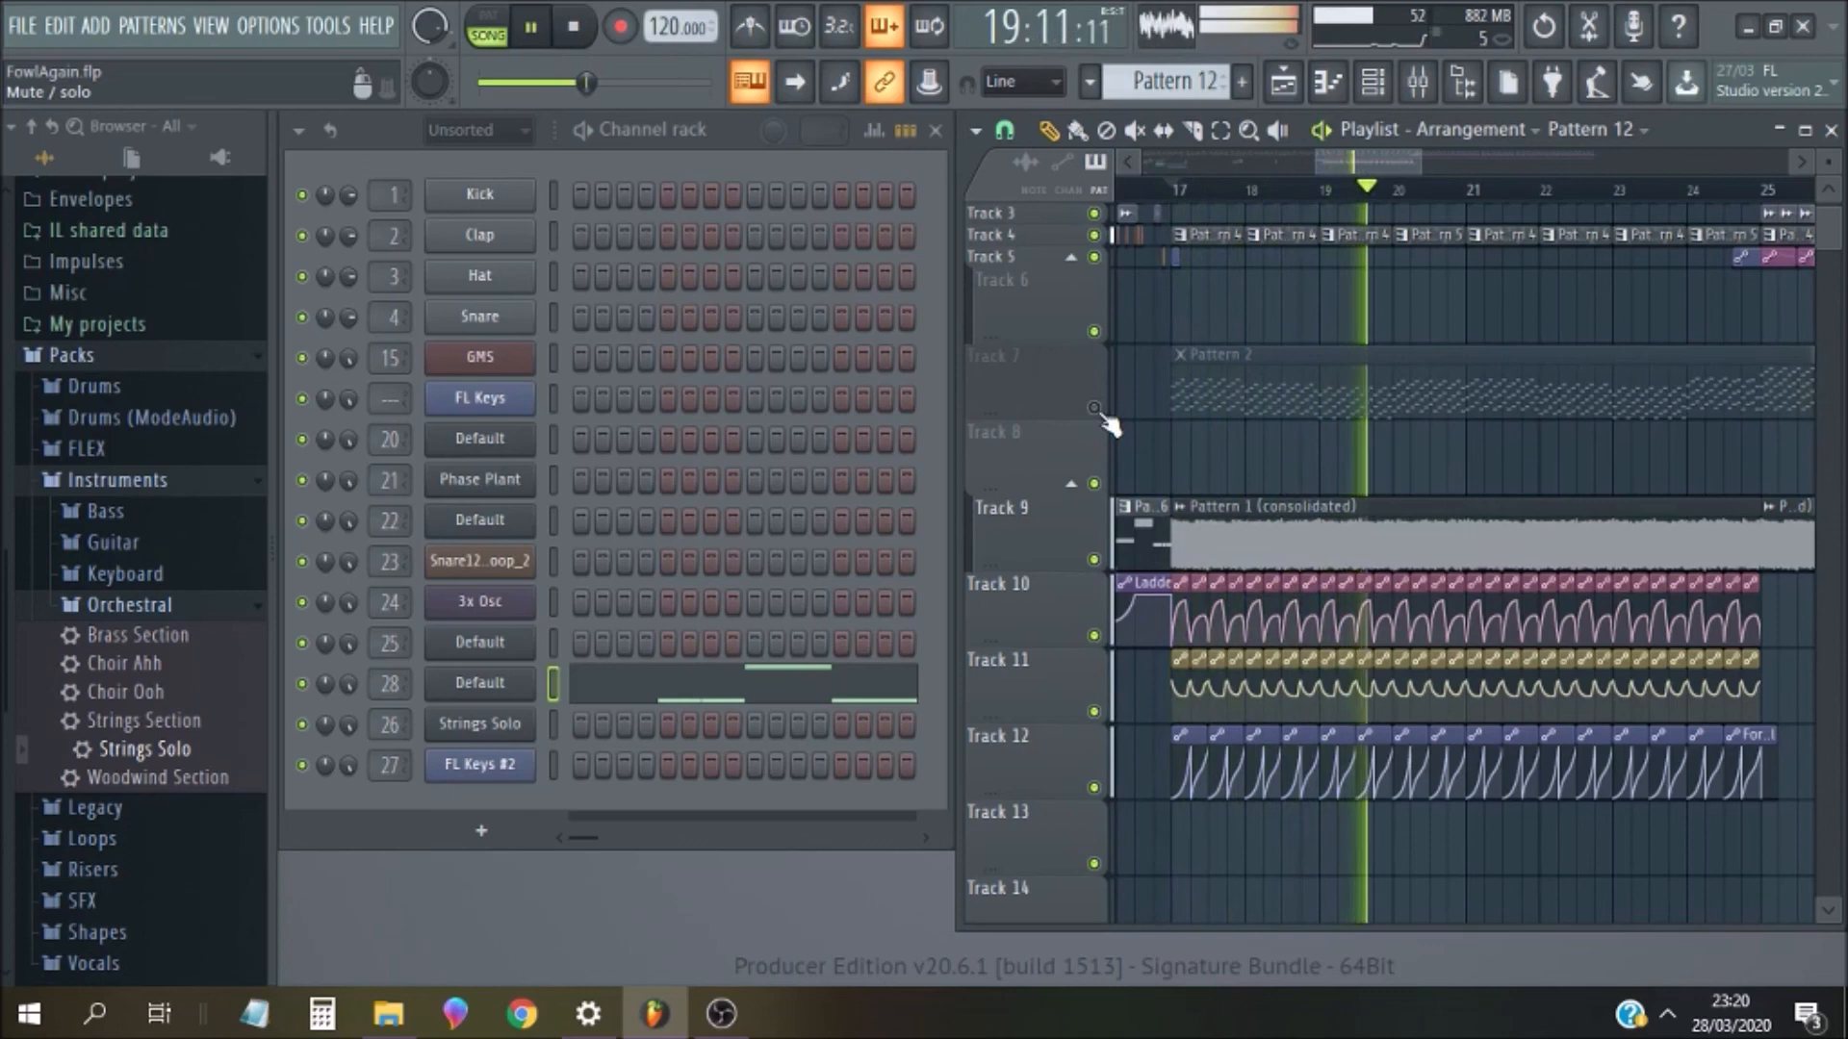
scroll(1732, 374, up, 2)
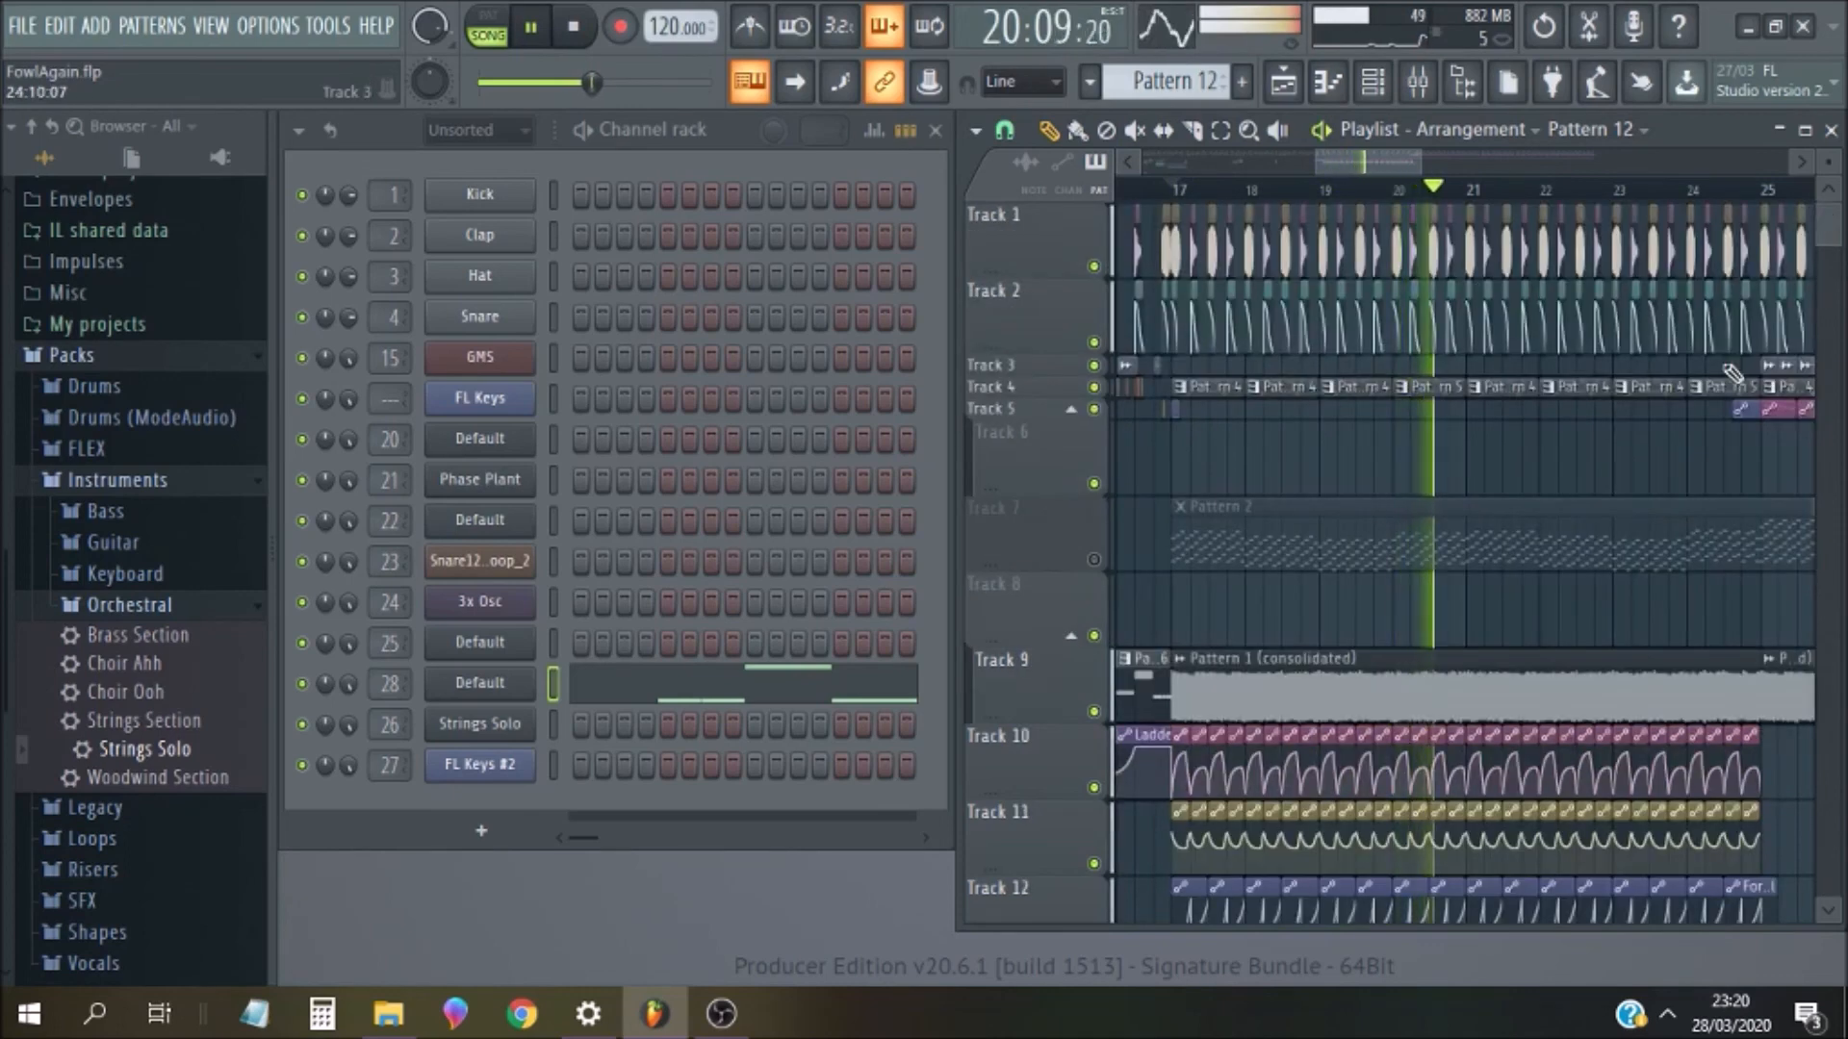
key(space)
Unmute Track 7, play the arrangement again from bar 17 and stop playback
click(1094, 560)
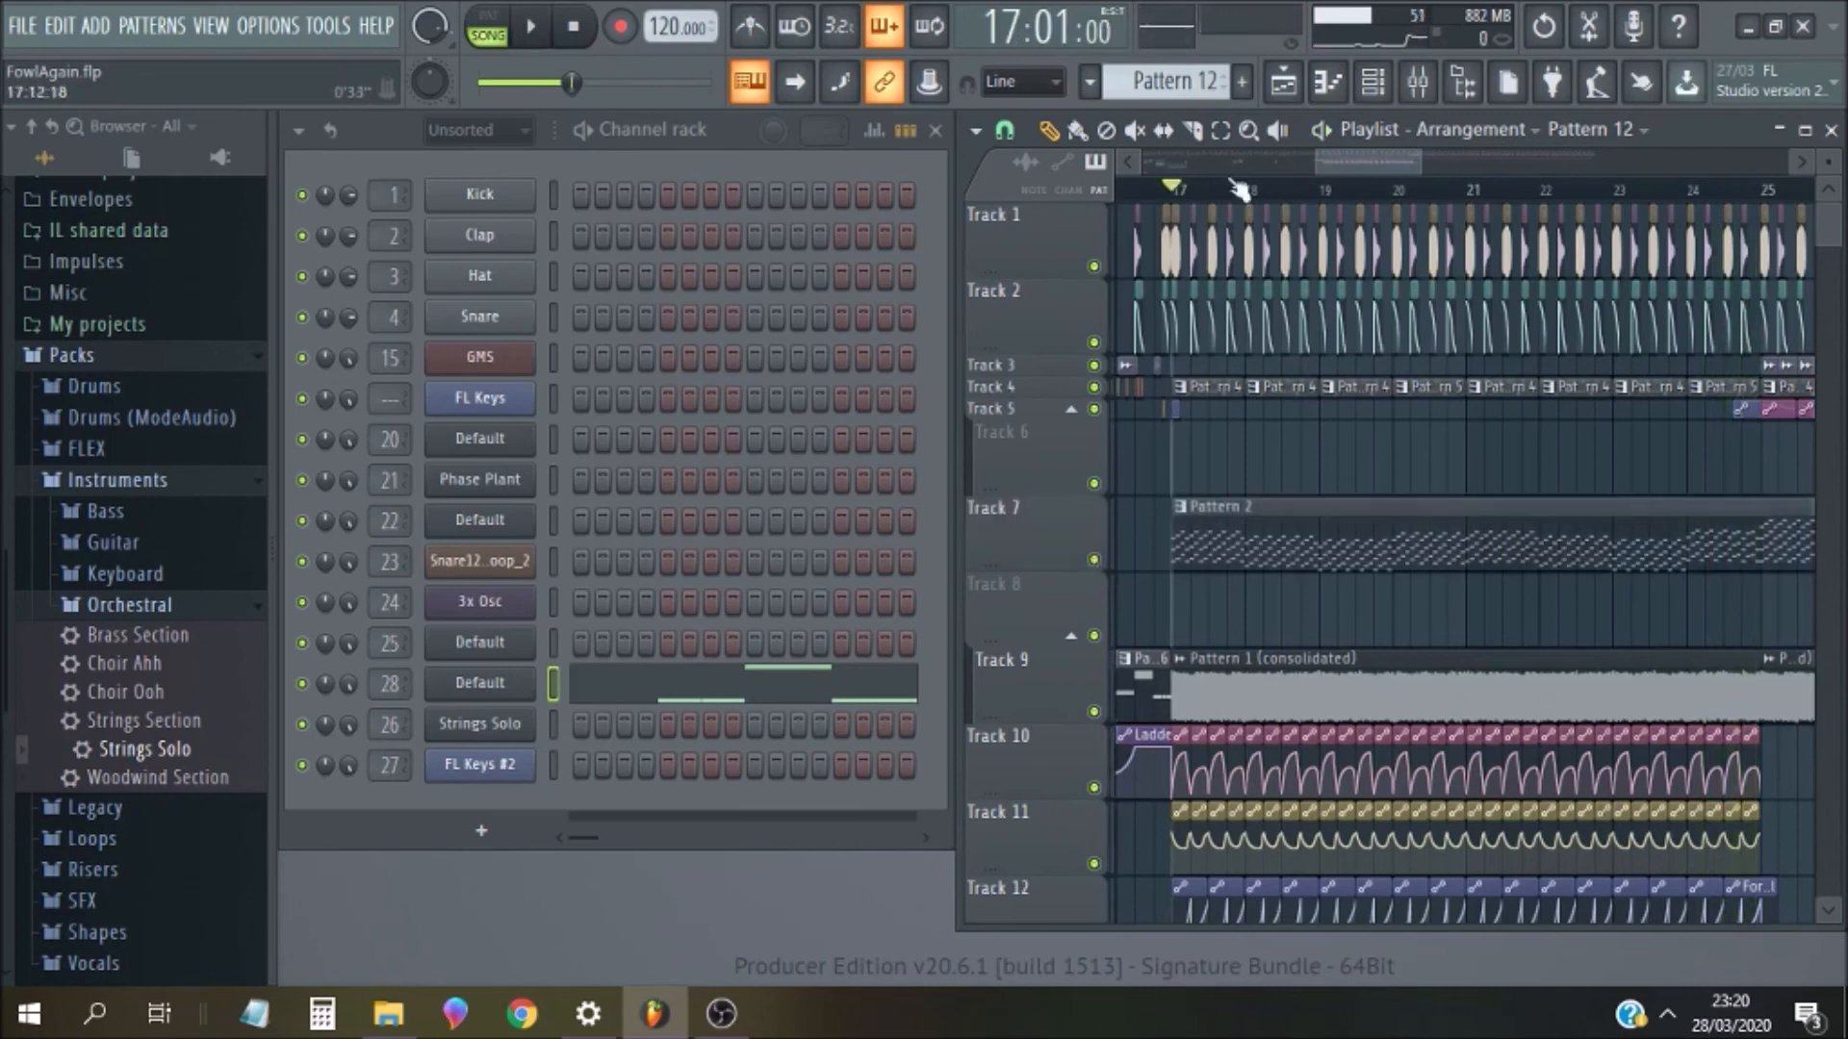
key(space)
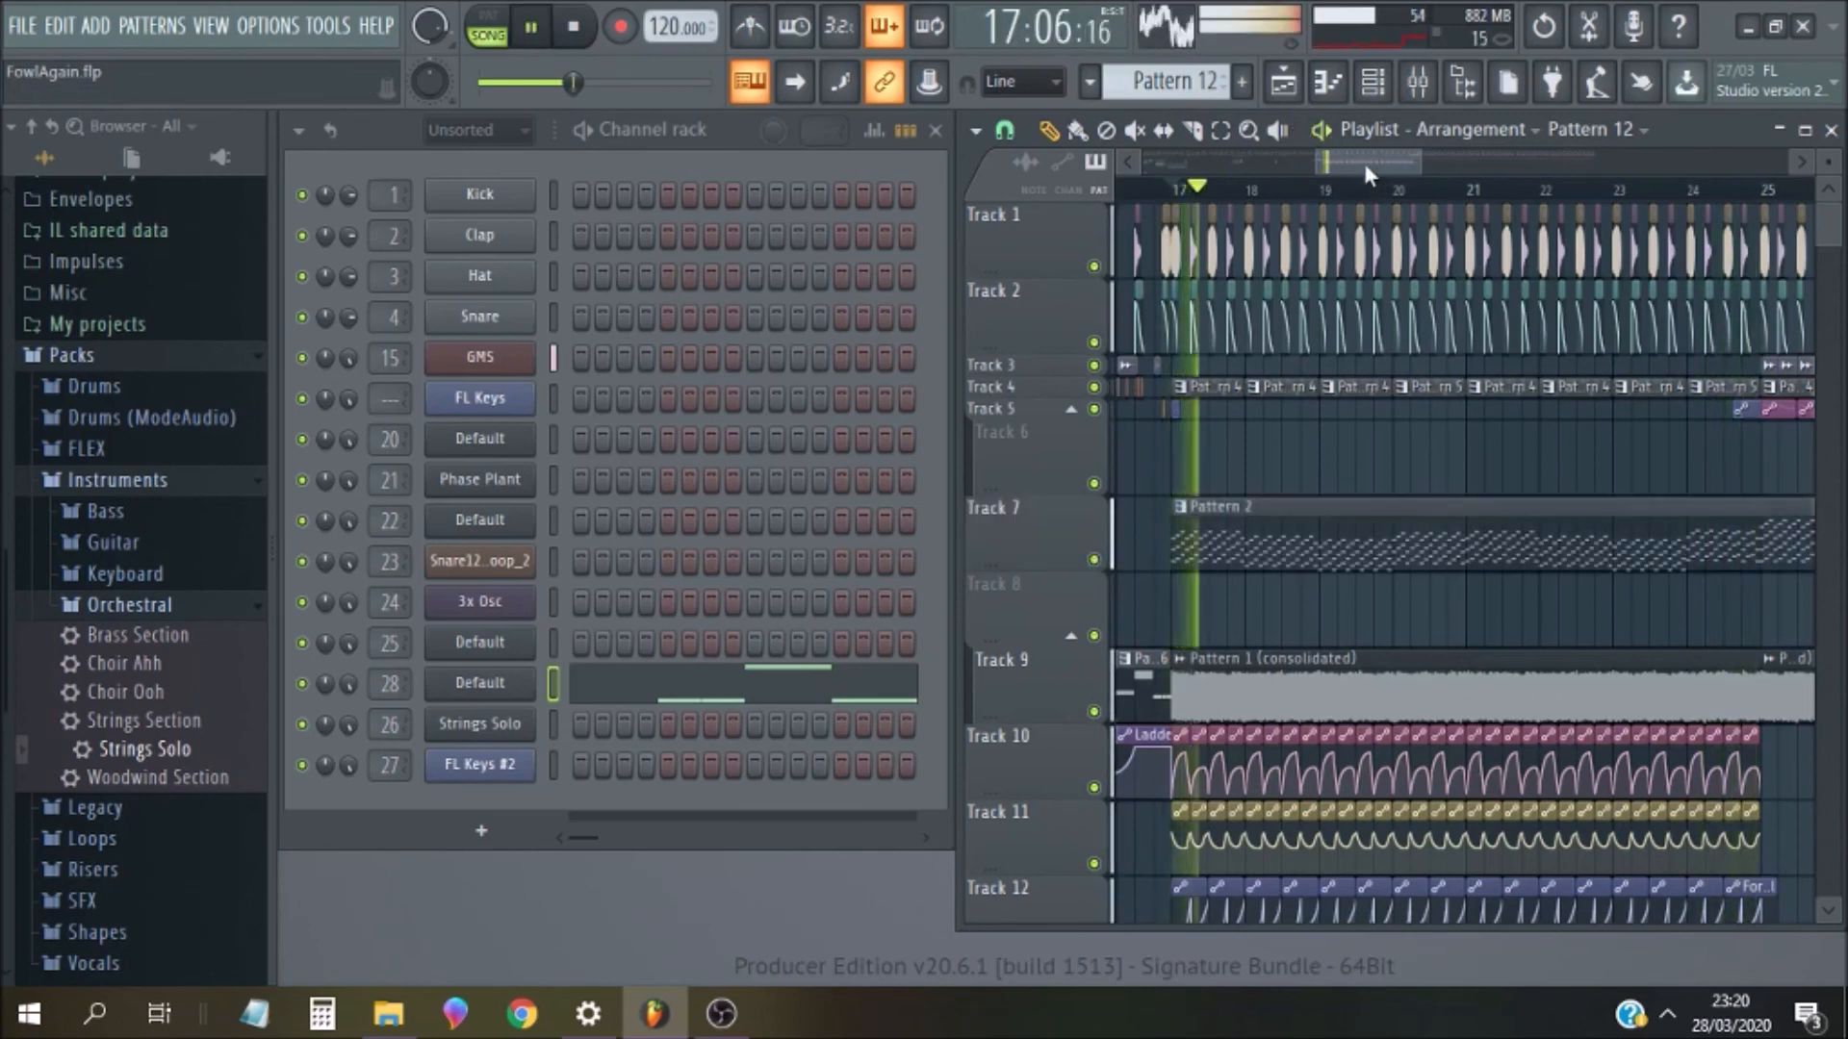
drag(1365, 164, 1439, 169)
key(space)
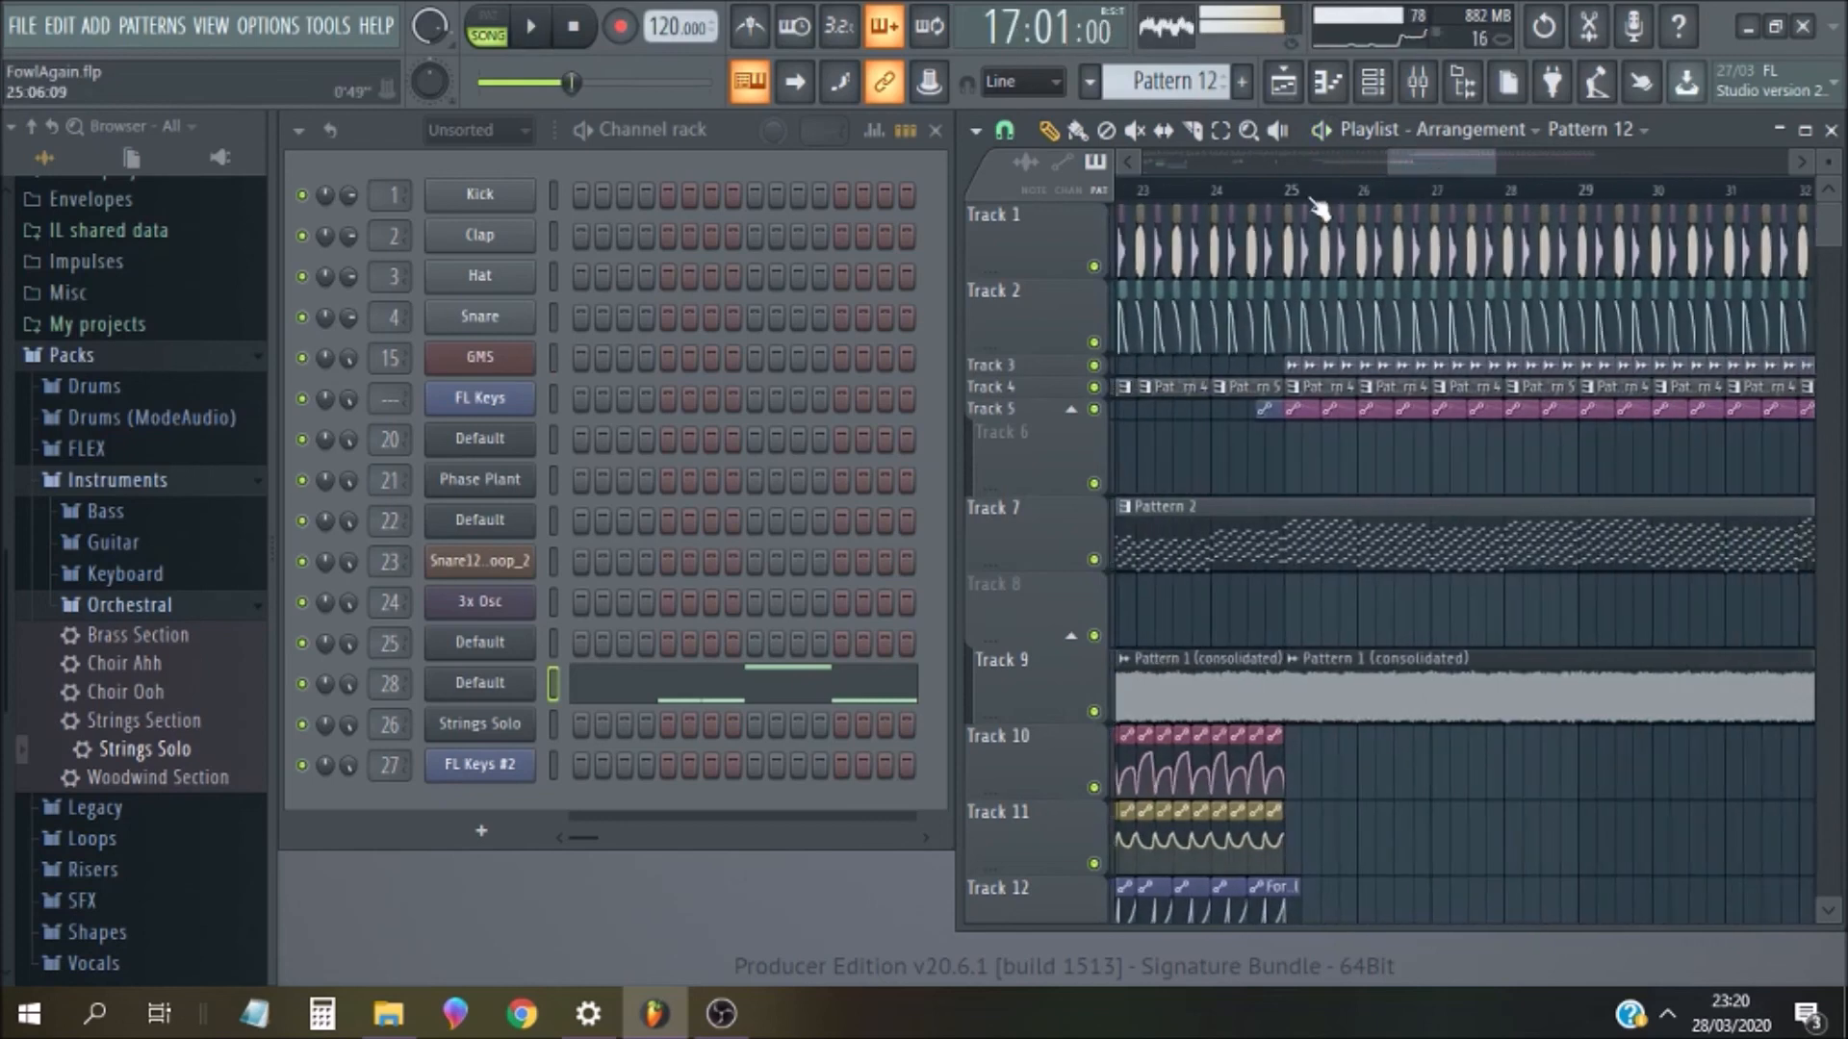
Select the Pattern 1 (consolidated) clip on Track 9 and examine the transition into bar 25
click(1256, 190)
scroll(1299, 433, down, 2)
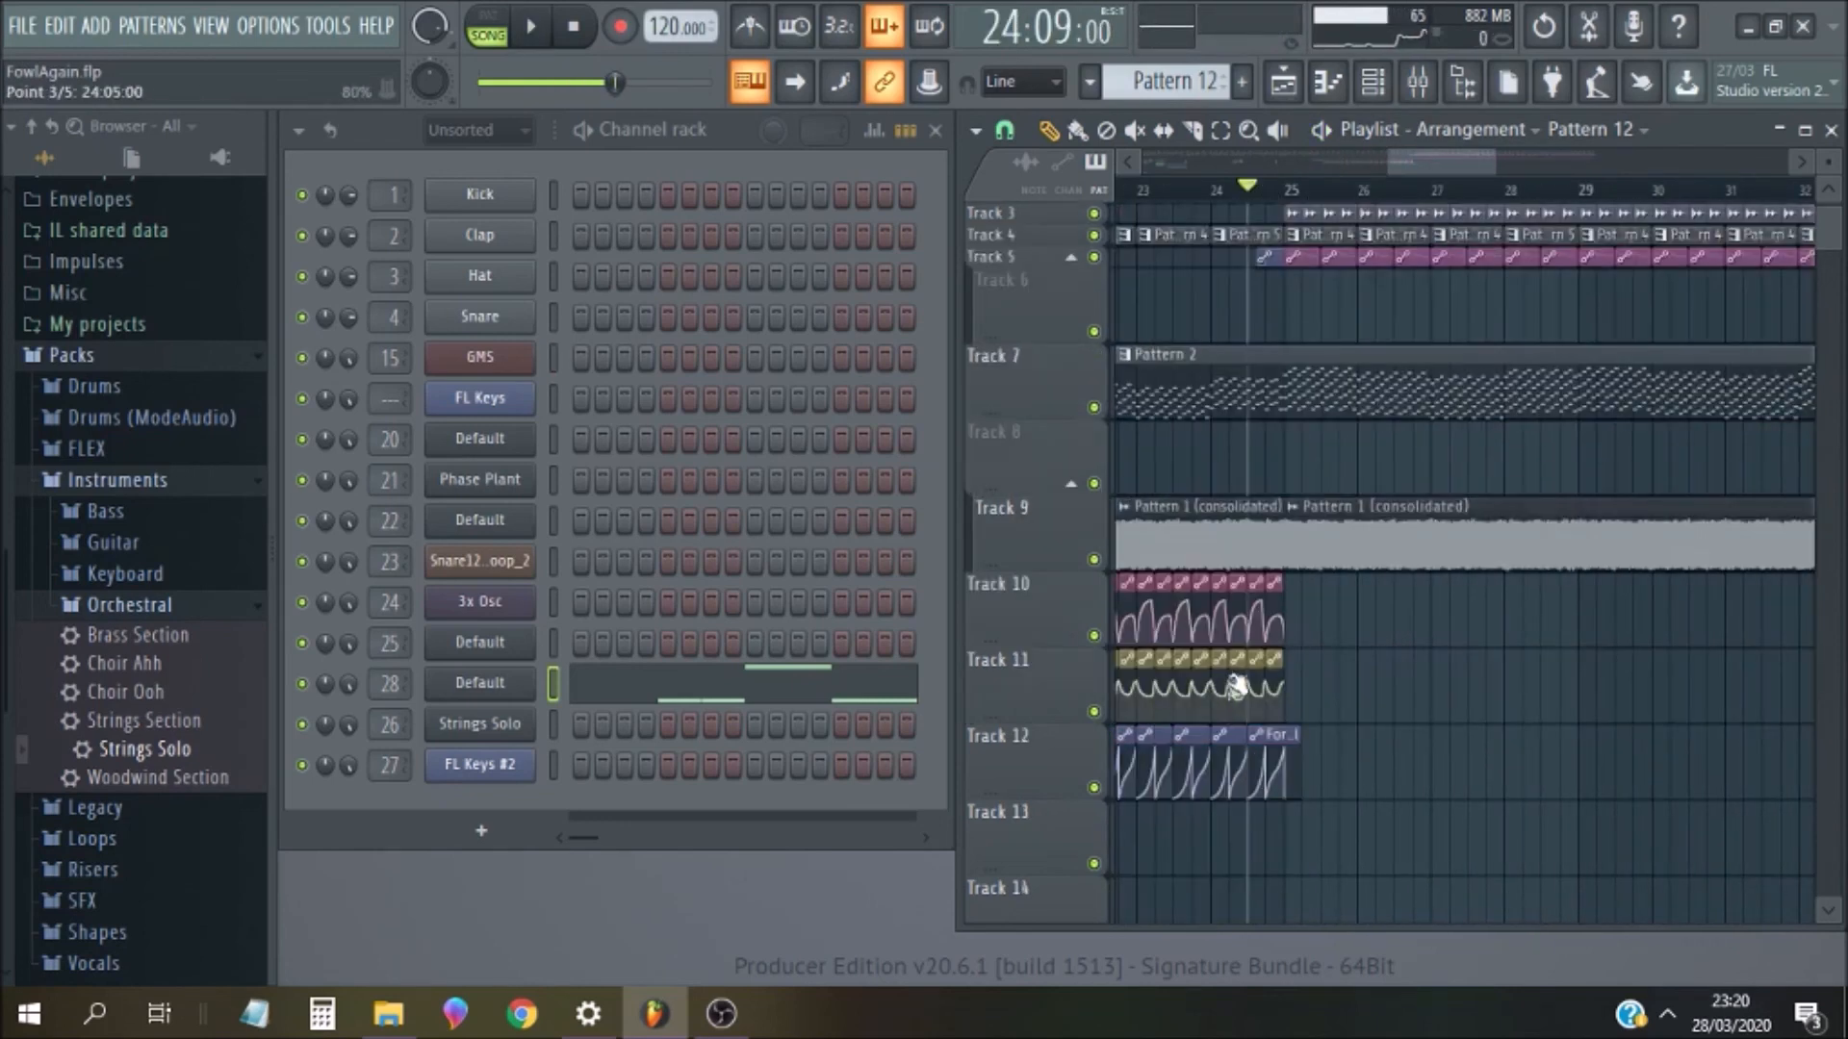
click(1327, 541)
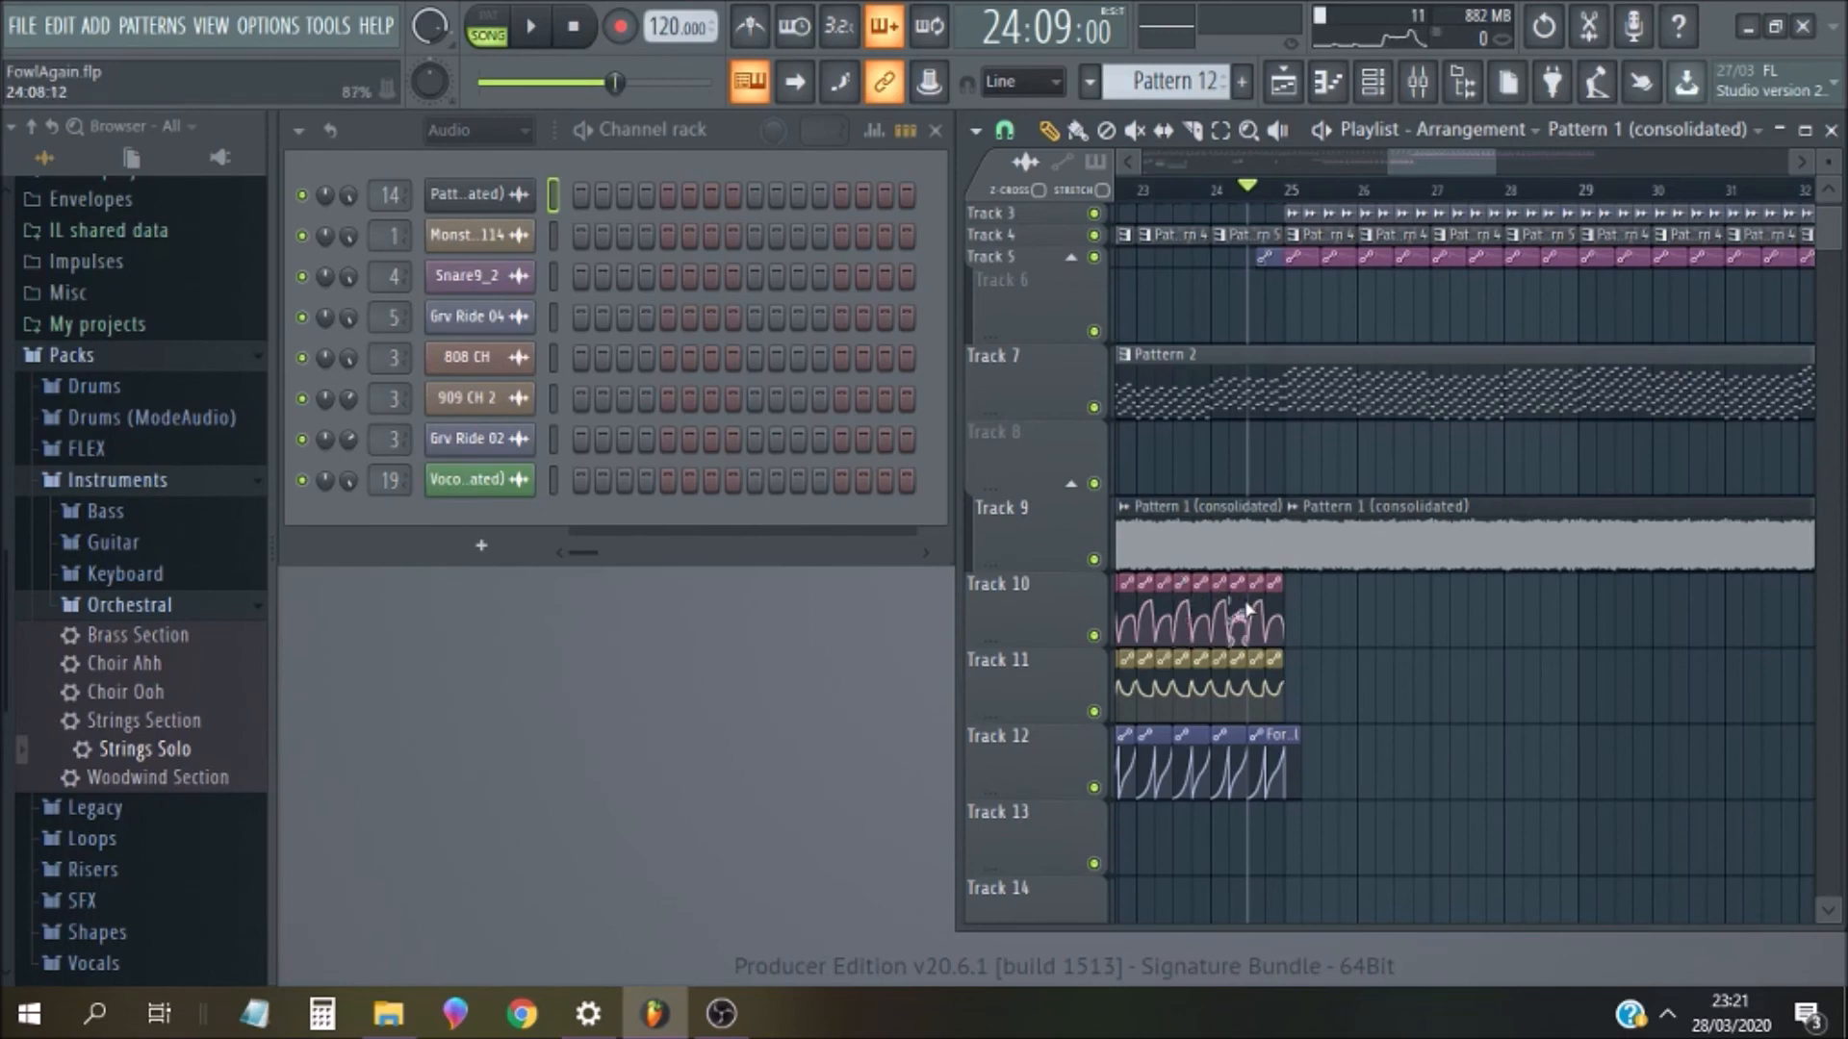
drag(1482, 164, 1419, 152)
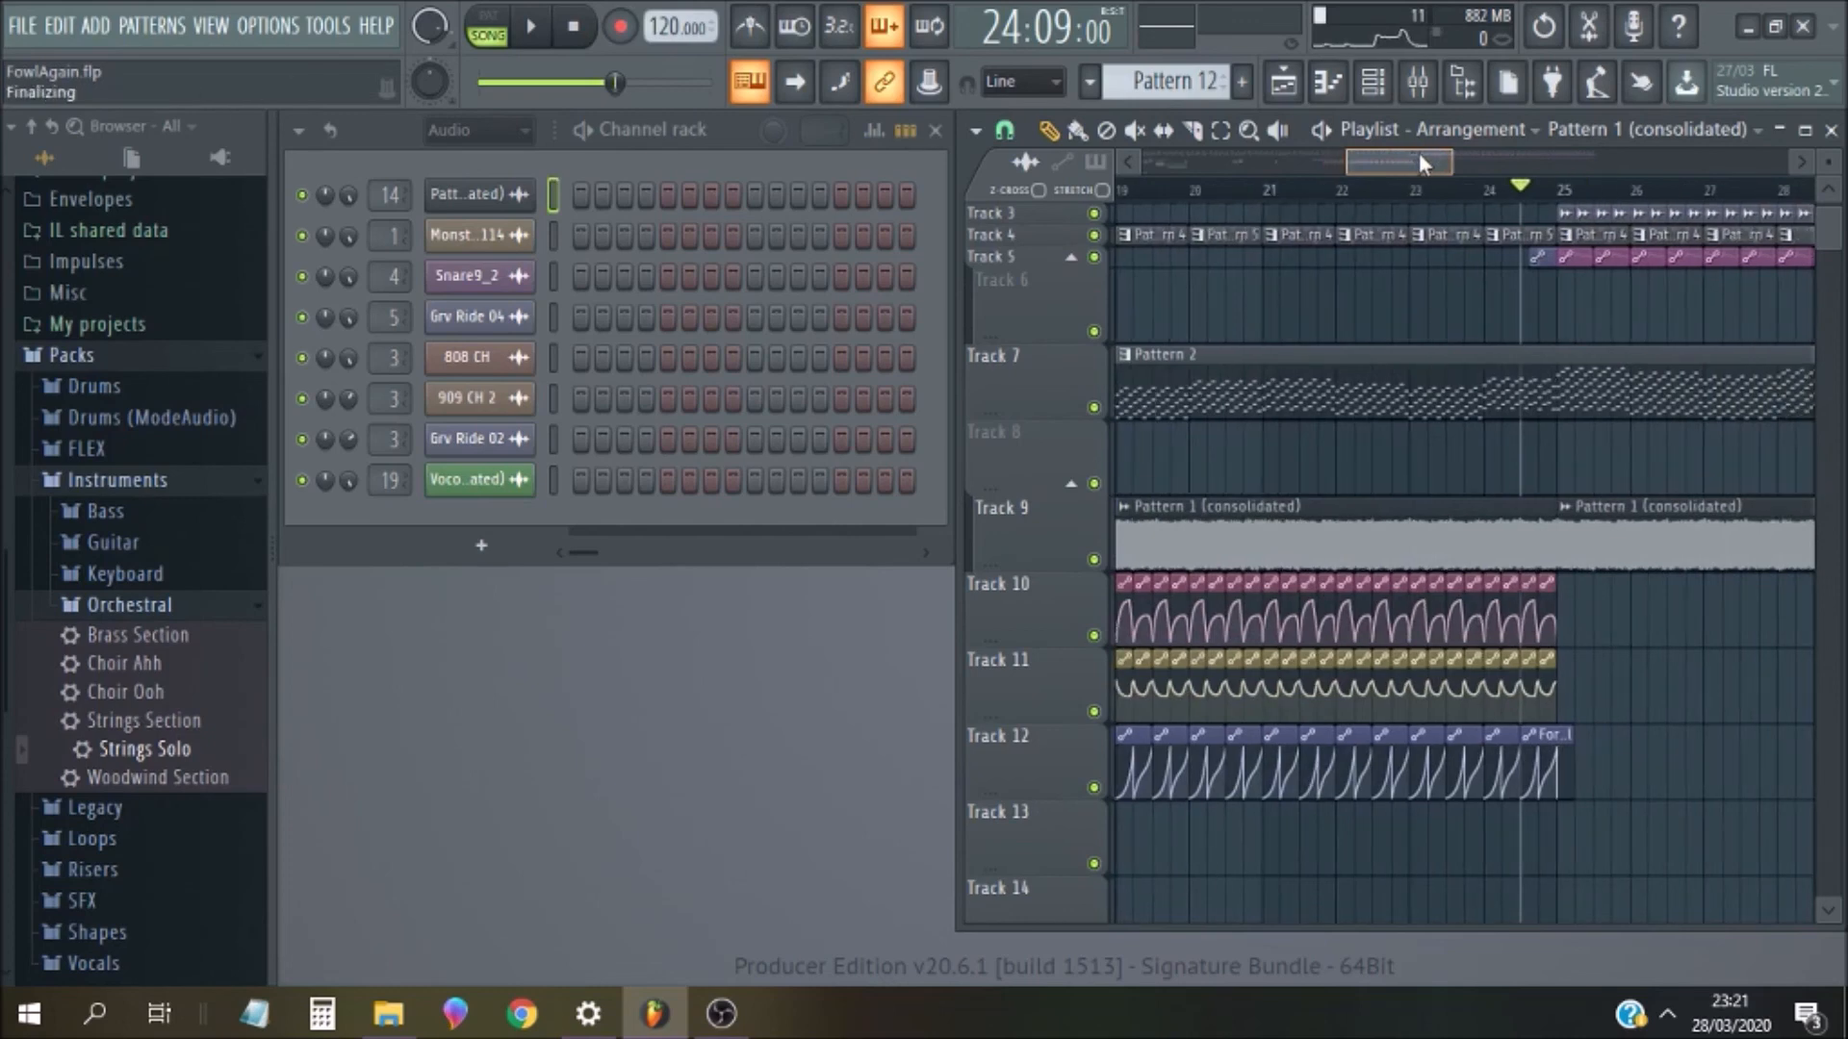
drag(1418, 152, 1455, 153)
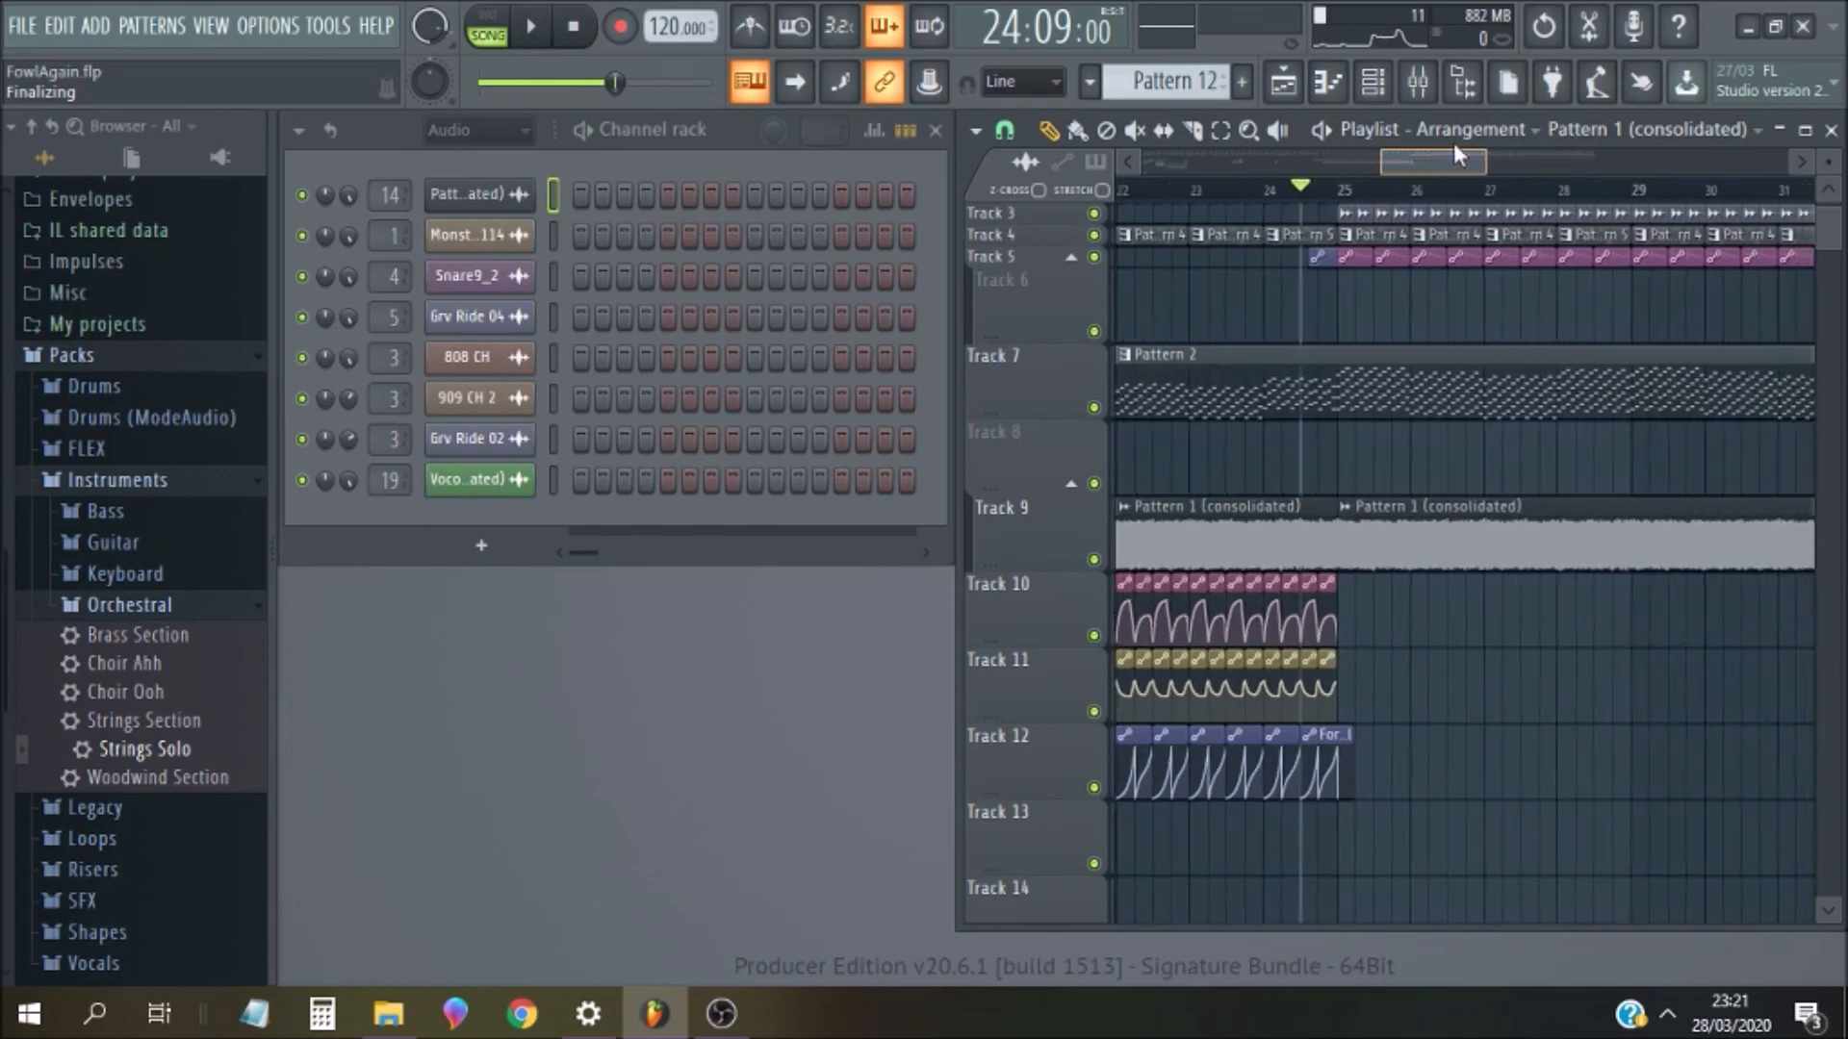
Place the playhead at bar 25, play the arrangement from there and stop playback
drag(1335, 167, 1430, 169)
click(1413, 192)
key(space)
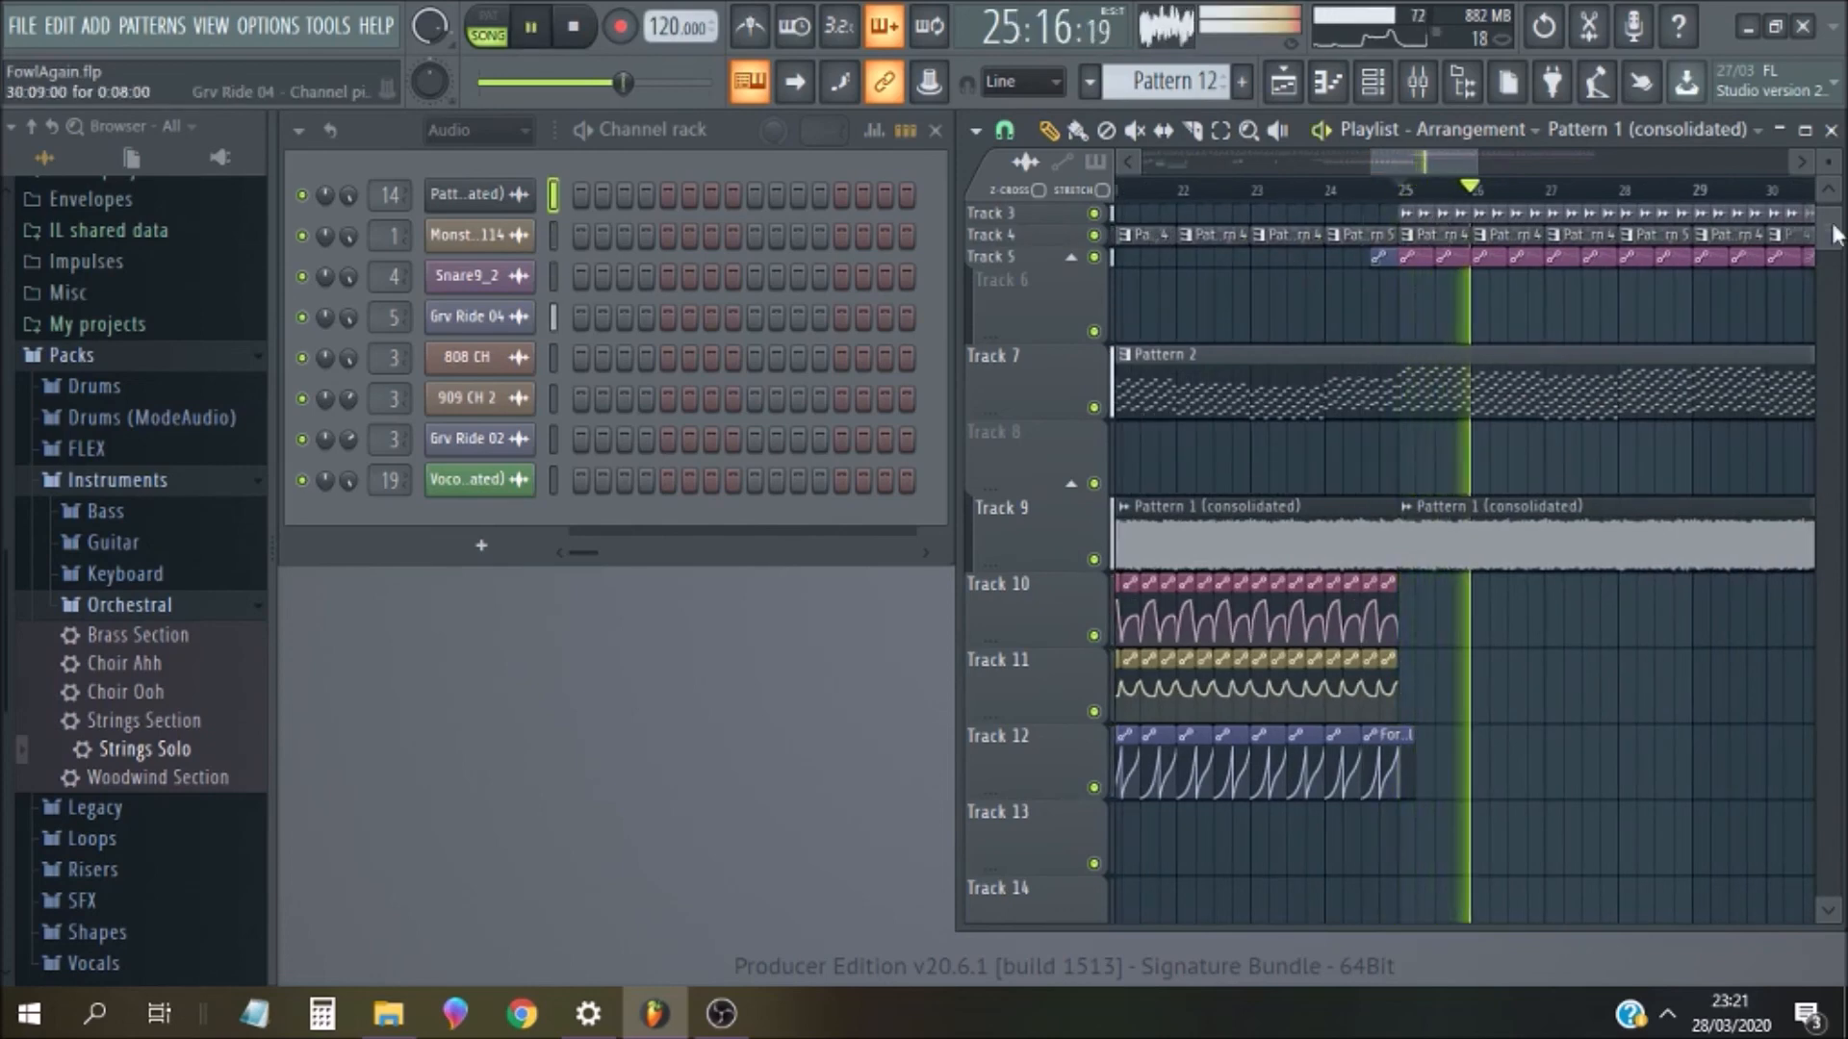
scroll(1636, 220, up, 2)
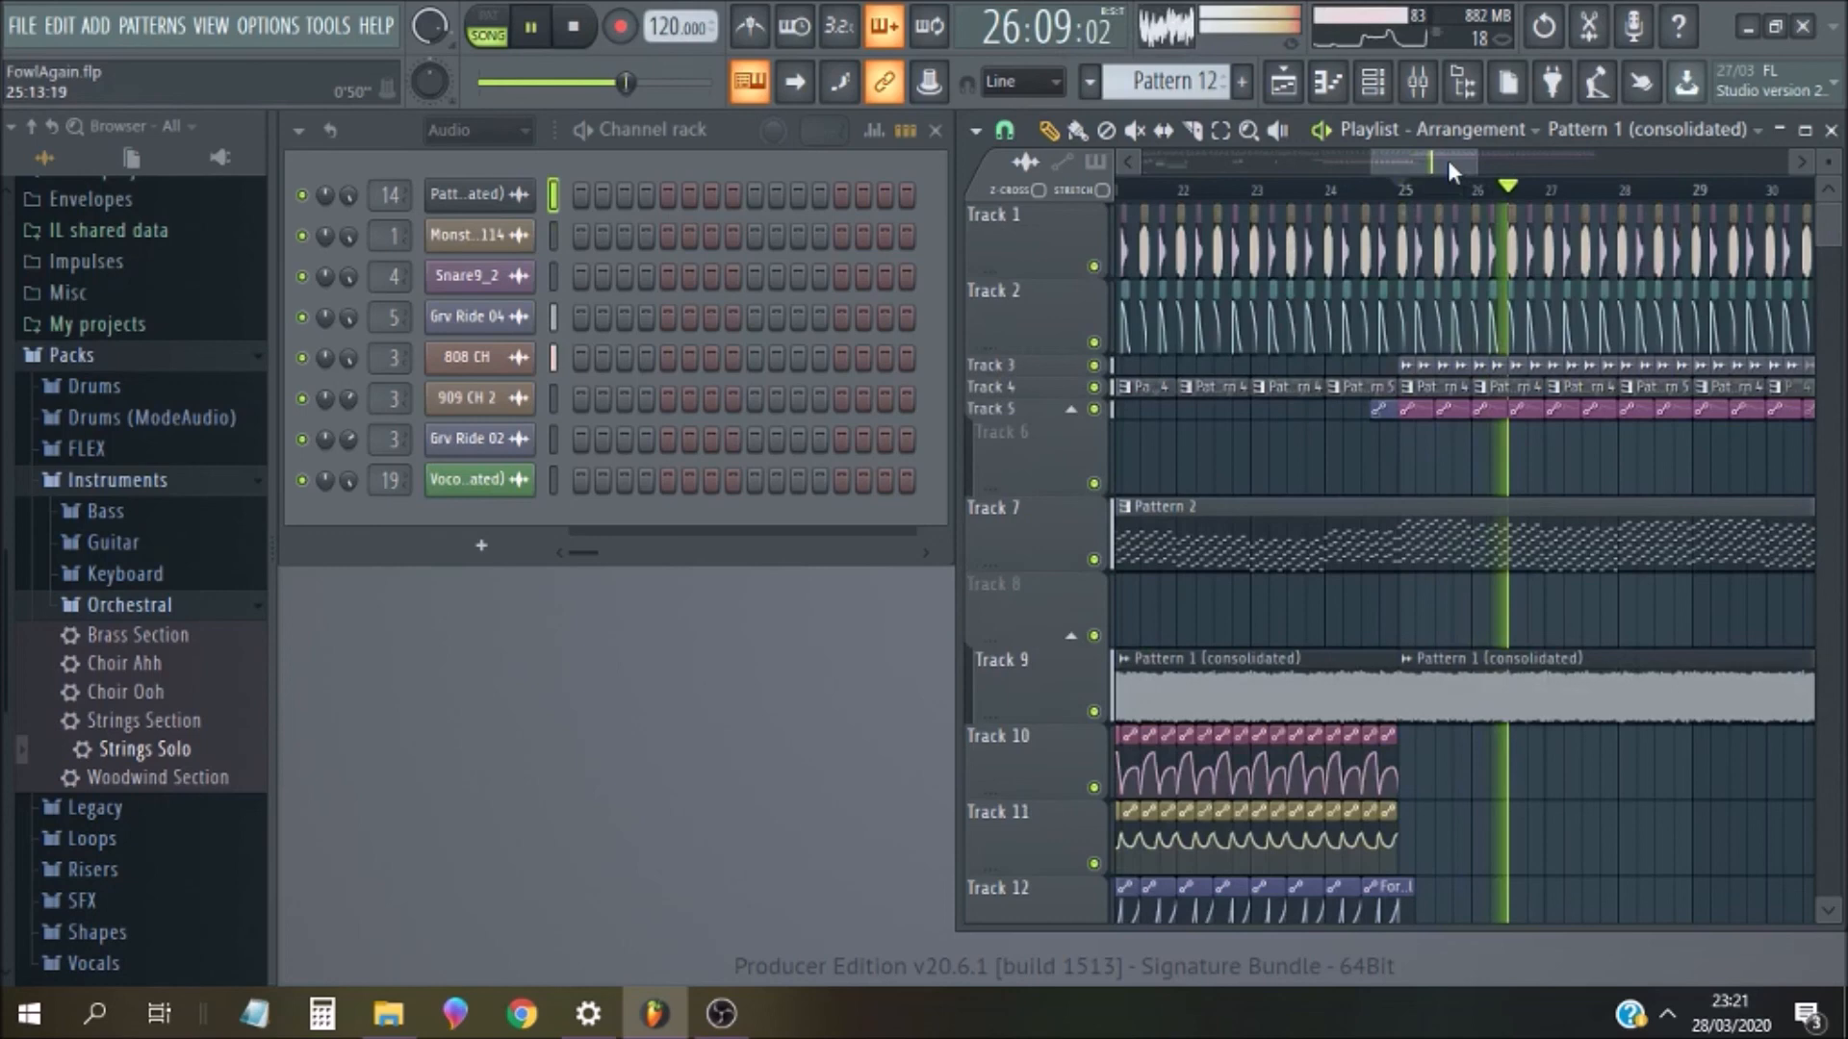
drag(1447, 160, 1475, 156)
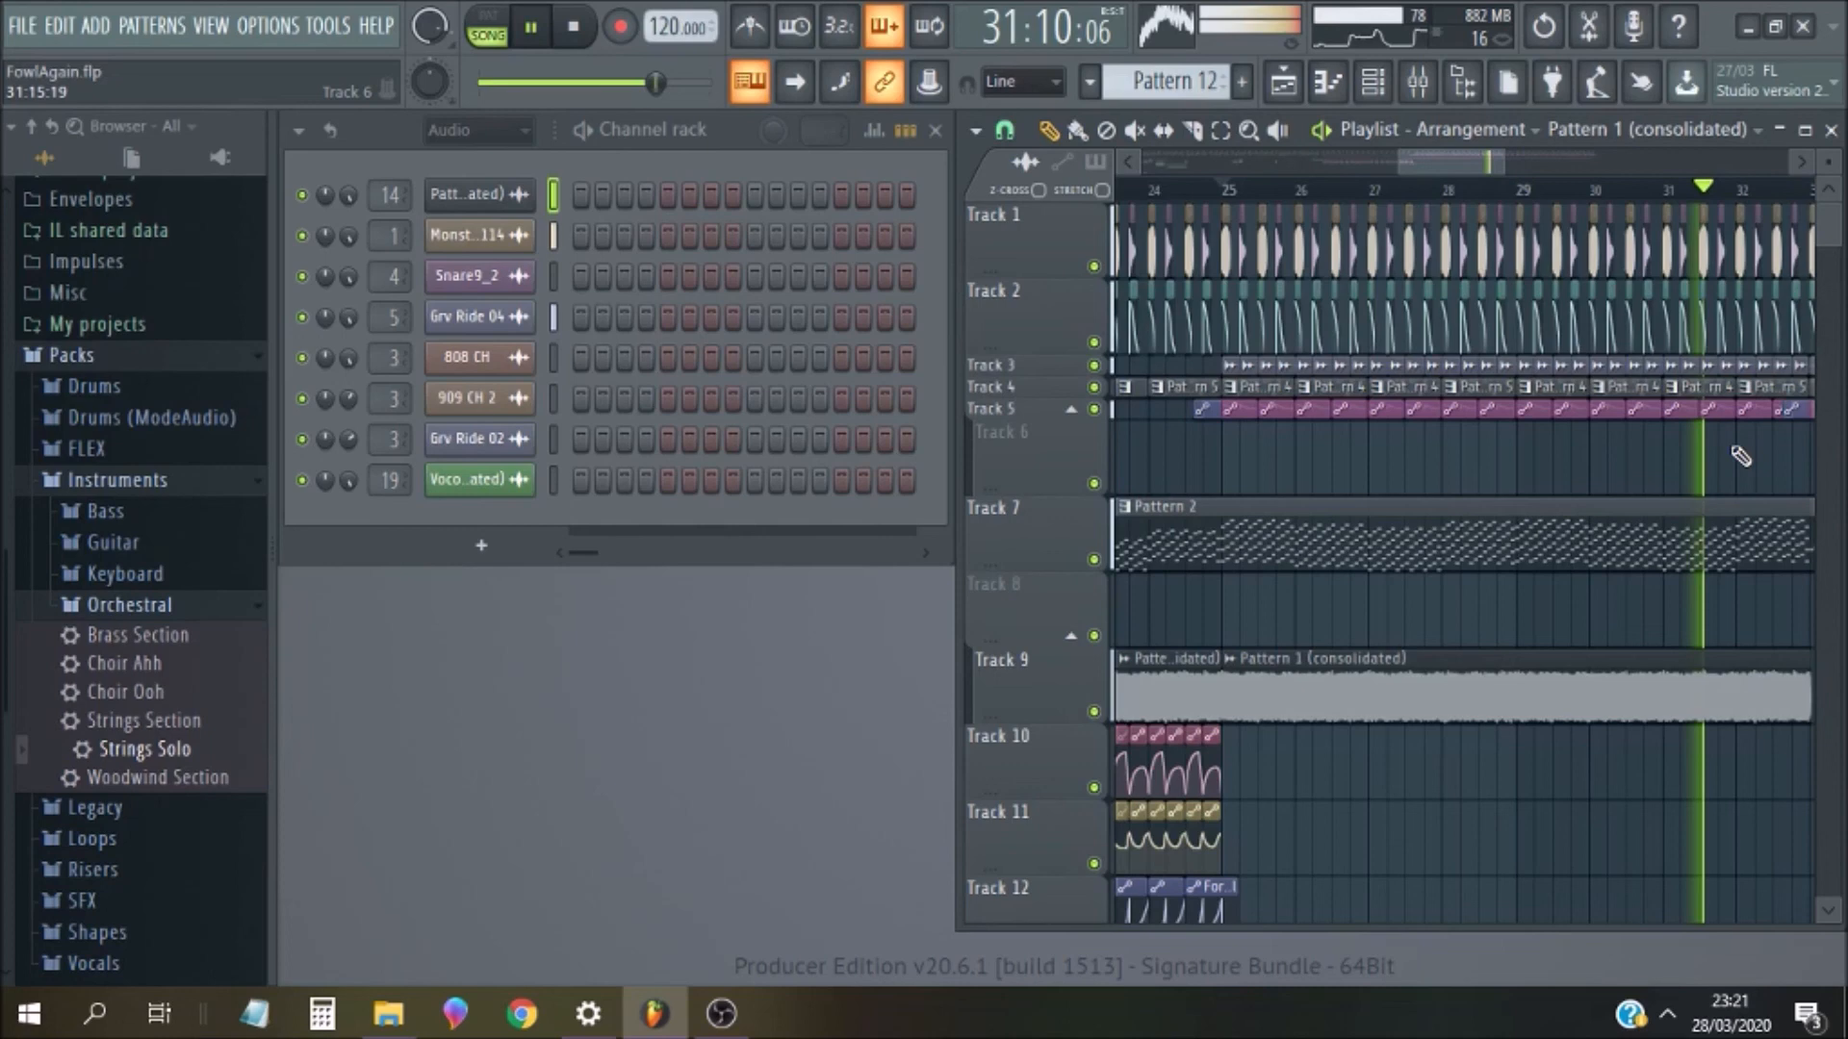
key(space)
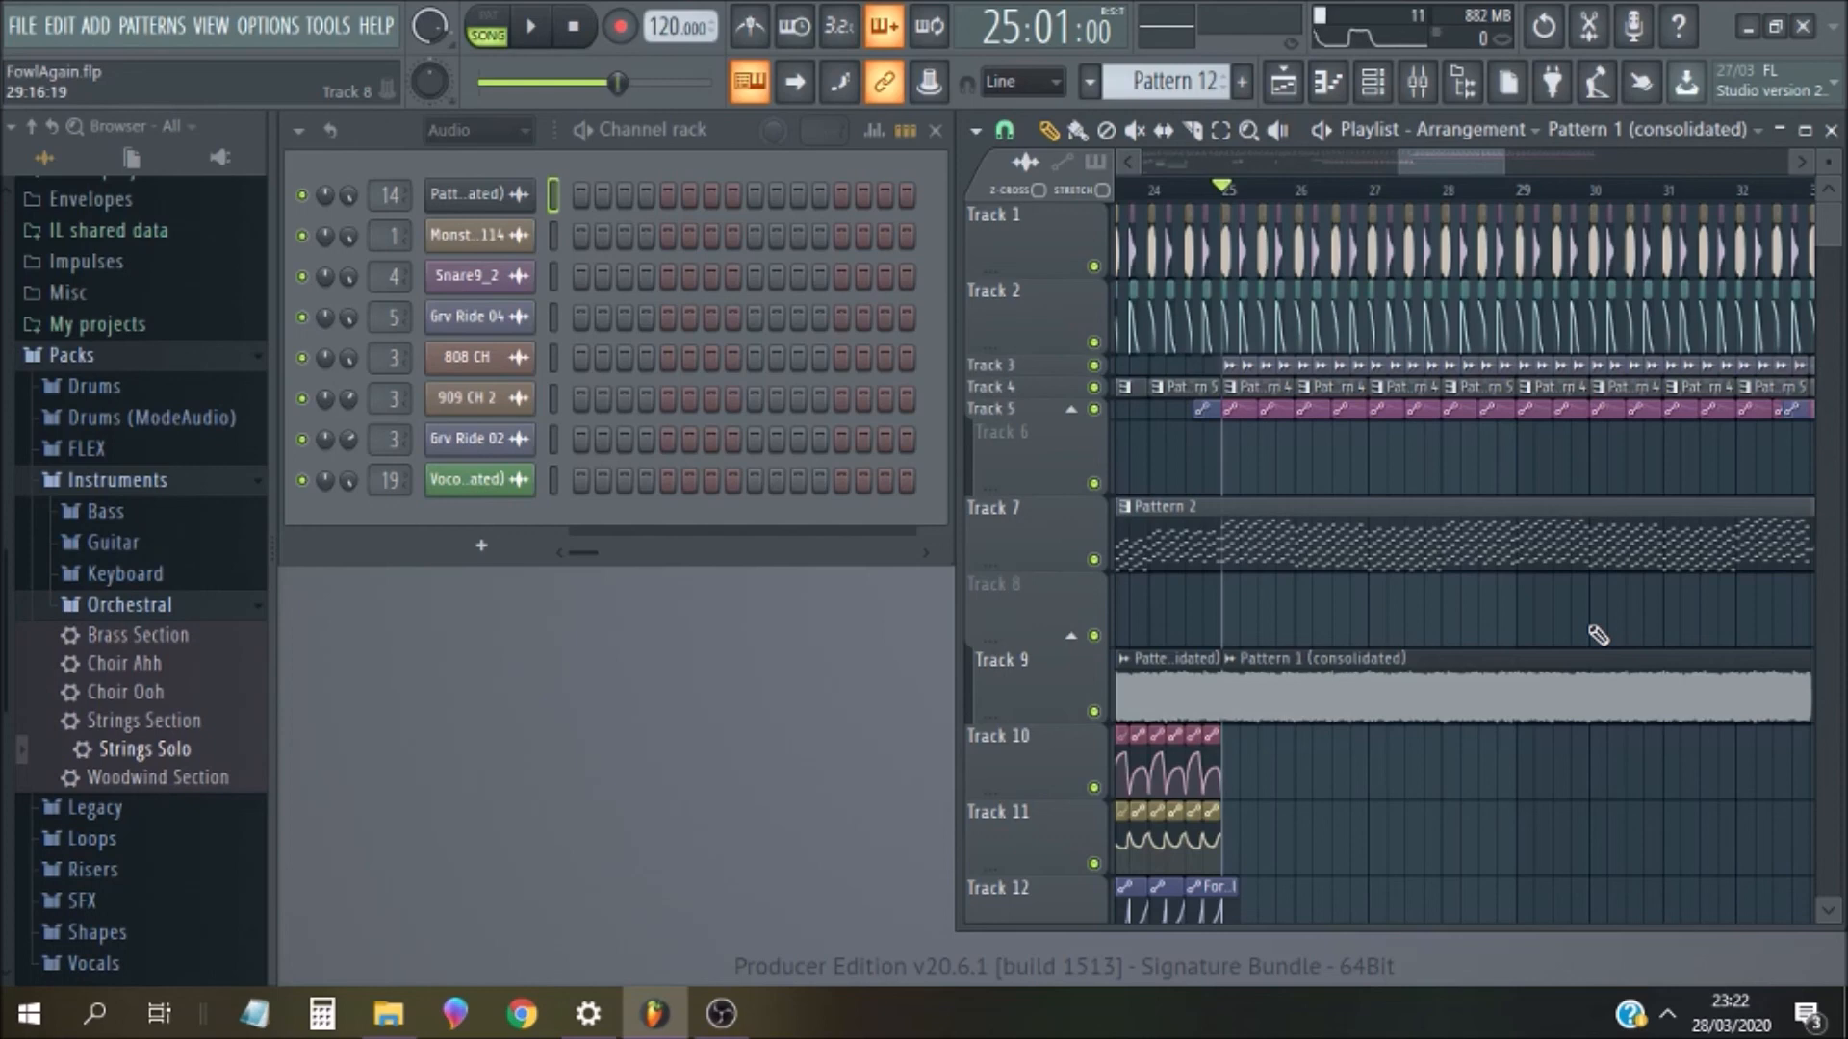
Make Pattern 2 the active pattern from its clip on Track 7
mouse_move(1440, 167)
mouse_down()
mouse_move(1465, 158)
mouse_move(1436, 152)
mouse_move(1457, 158)
mouse_up()
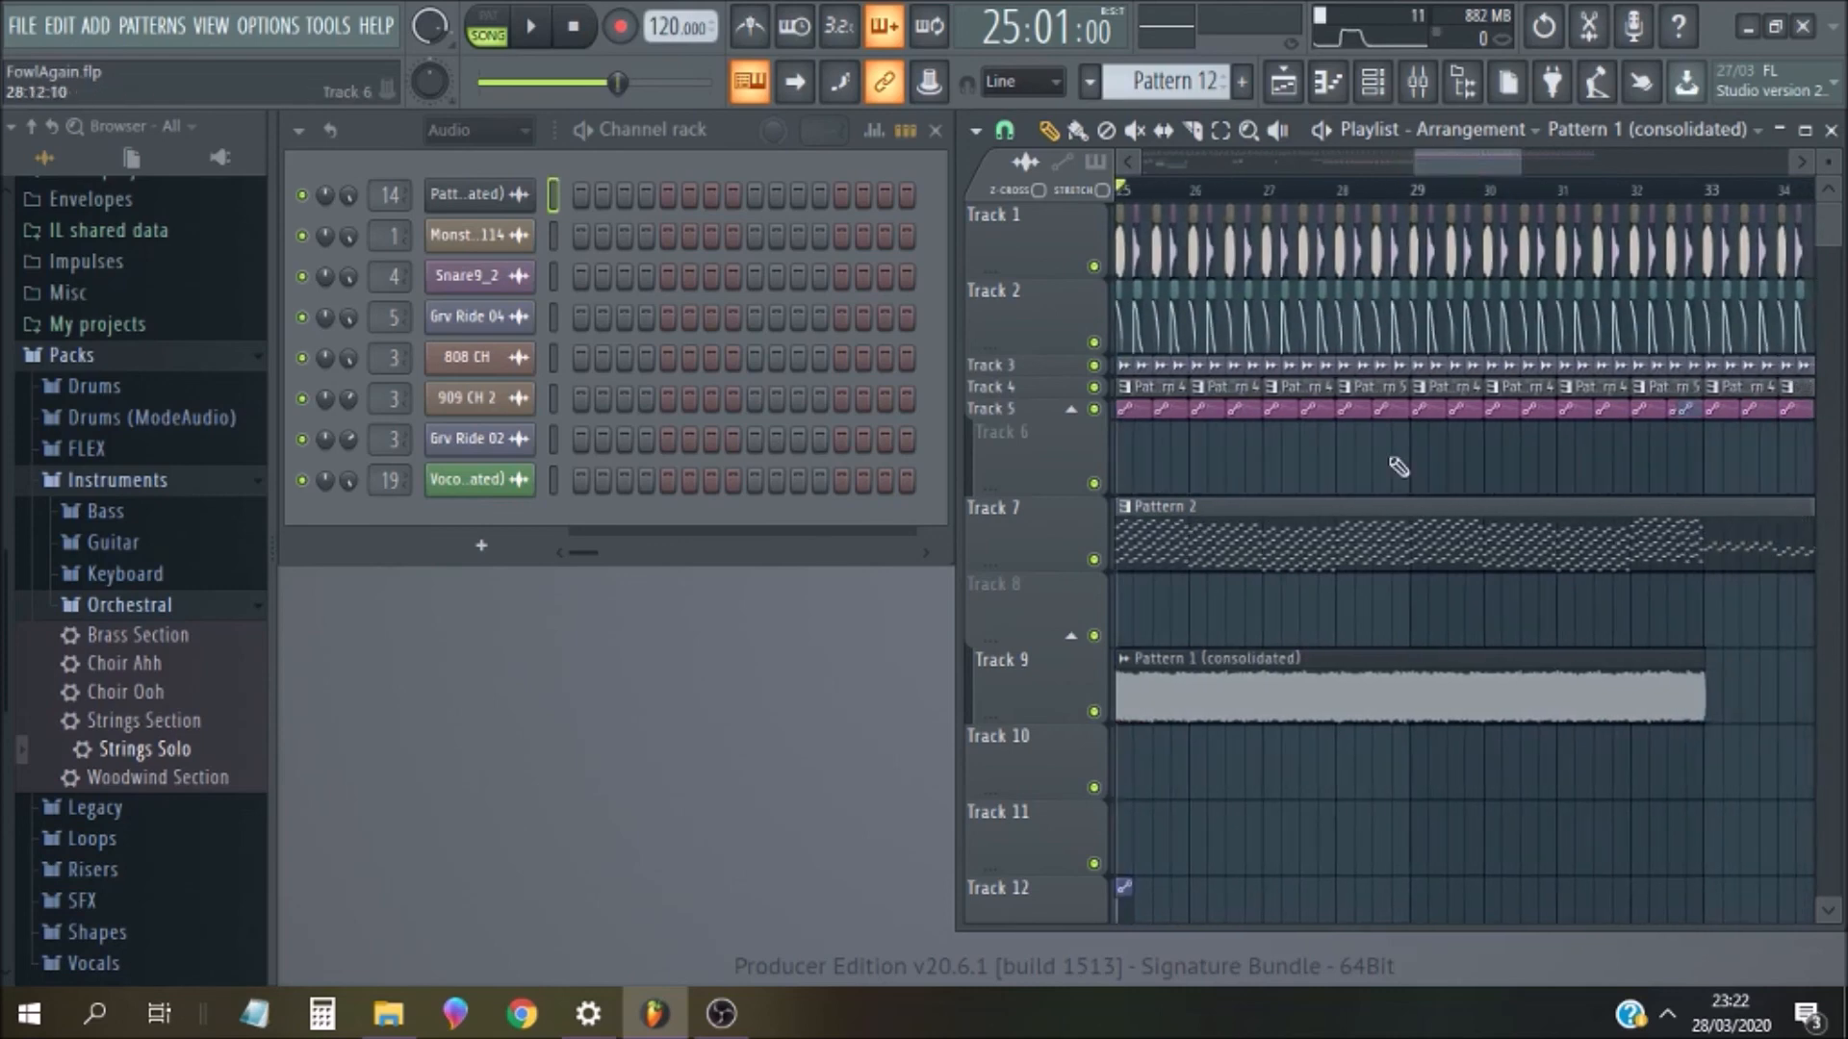
click(1368, 543)
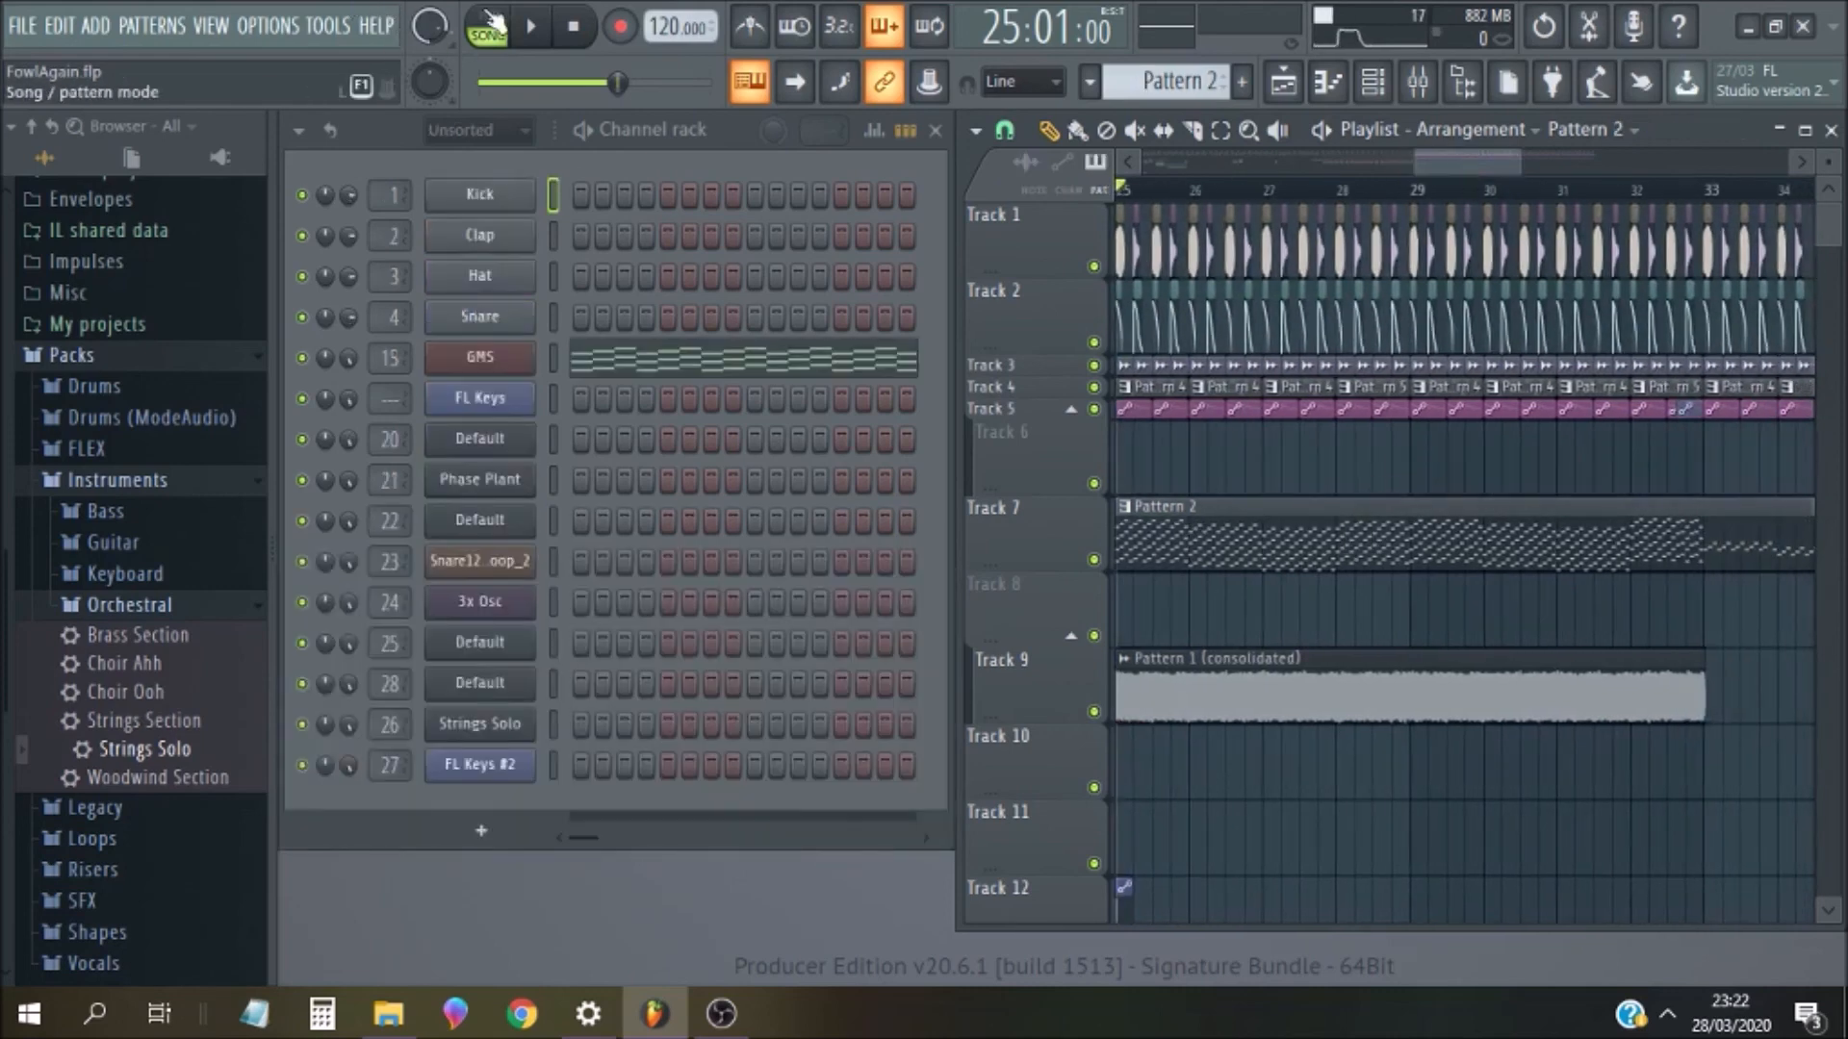
drag(1437, 155, 1397, 168)
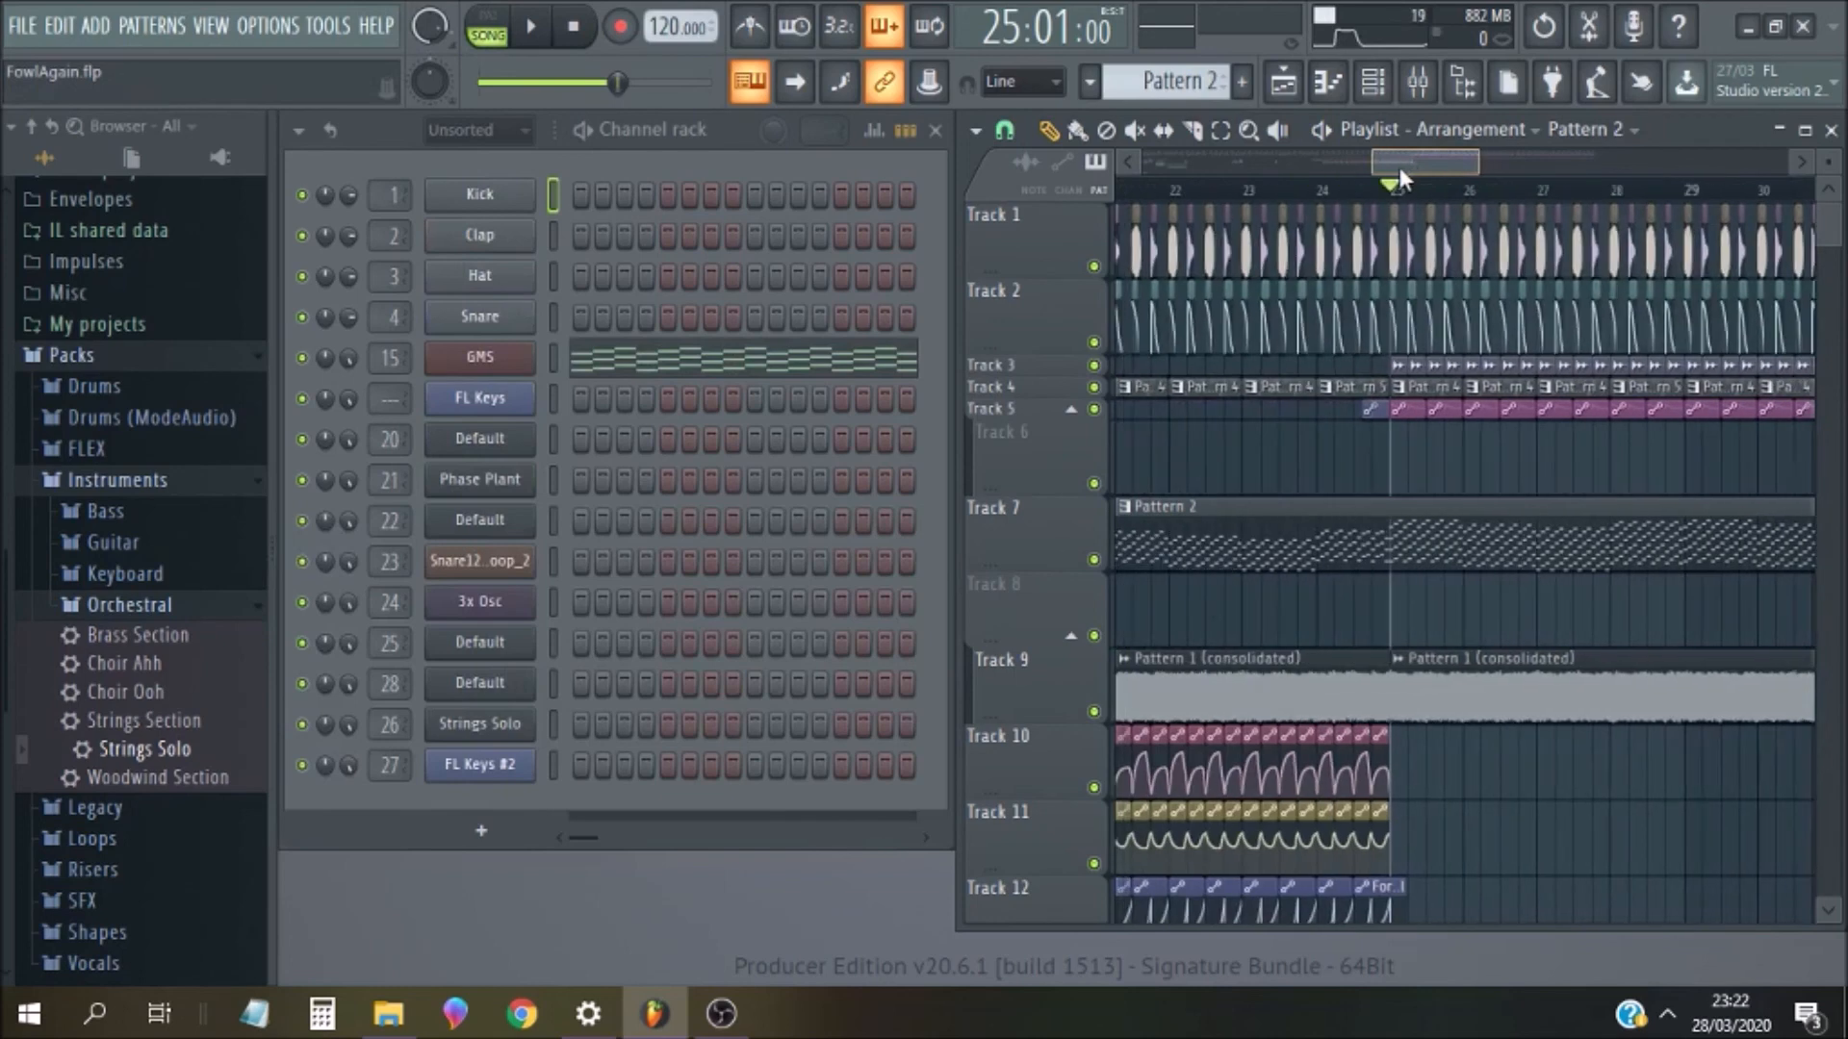
Mute Track 9, play the arrangement from bar 25 without it and stop playback
click(1095, 713)
key(space)
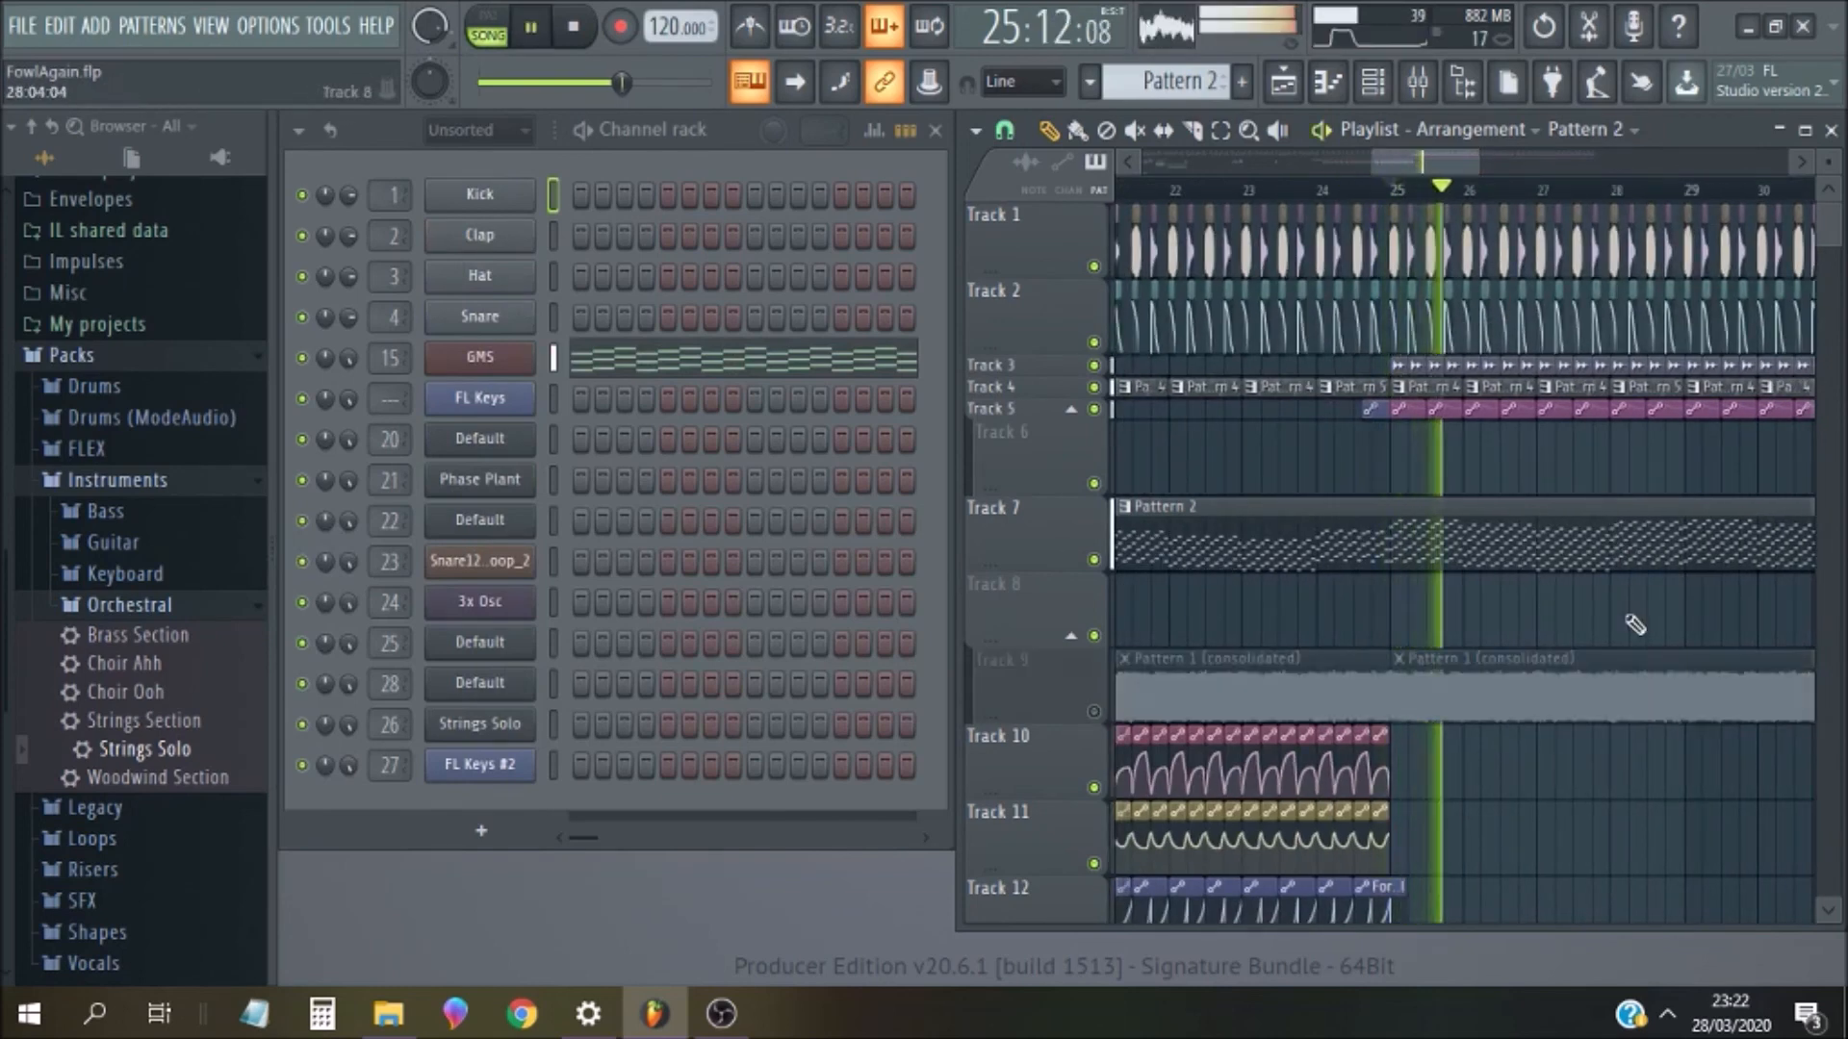
drag(1442, 163, 1484, 159)
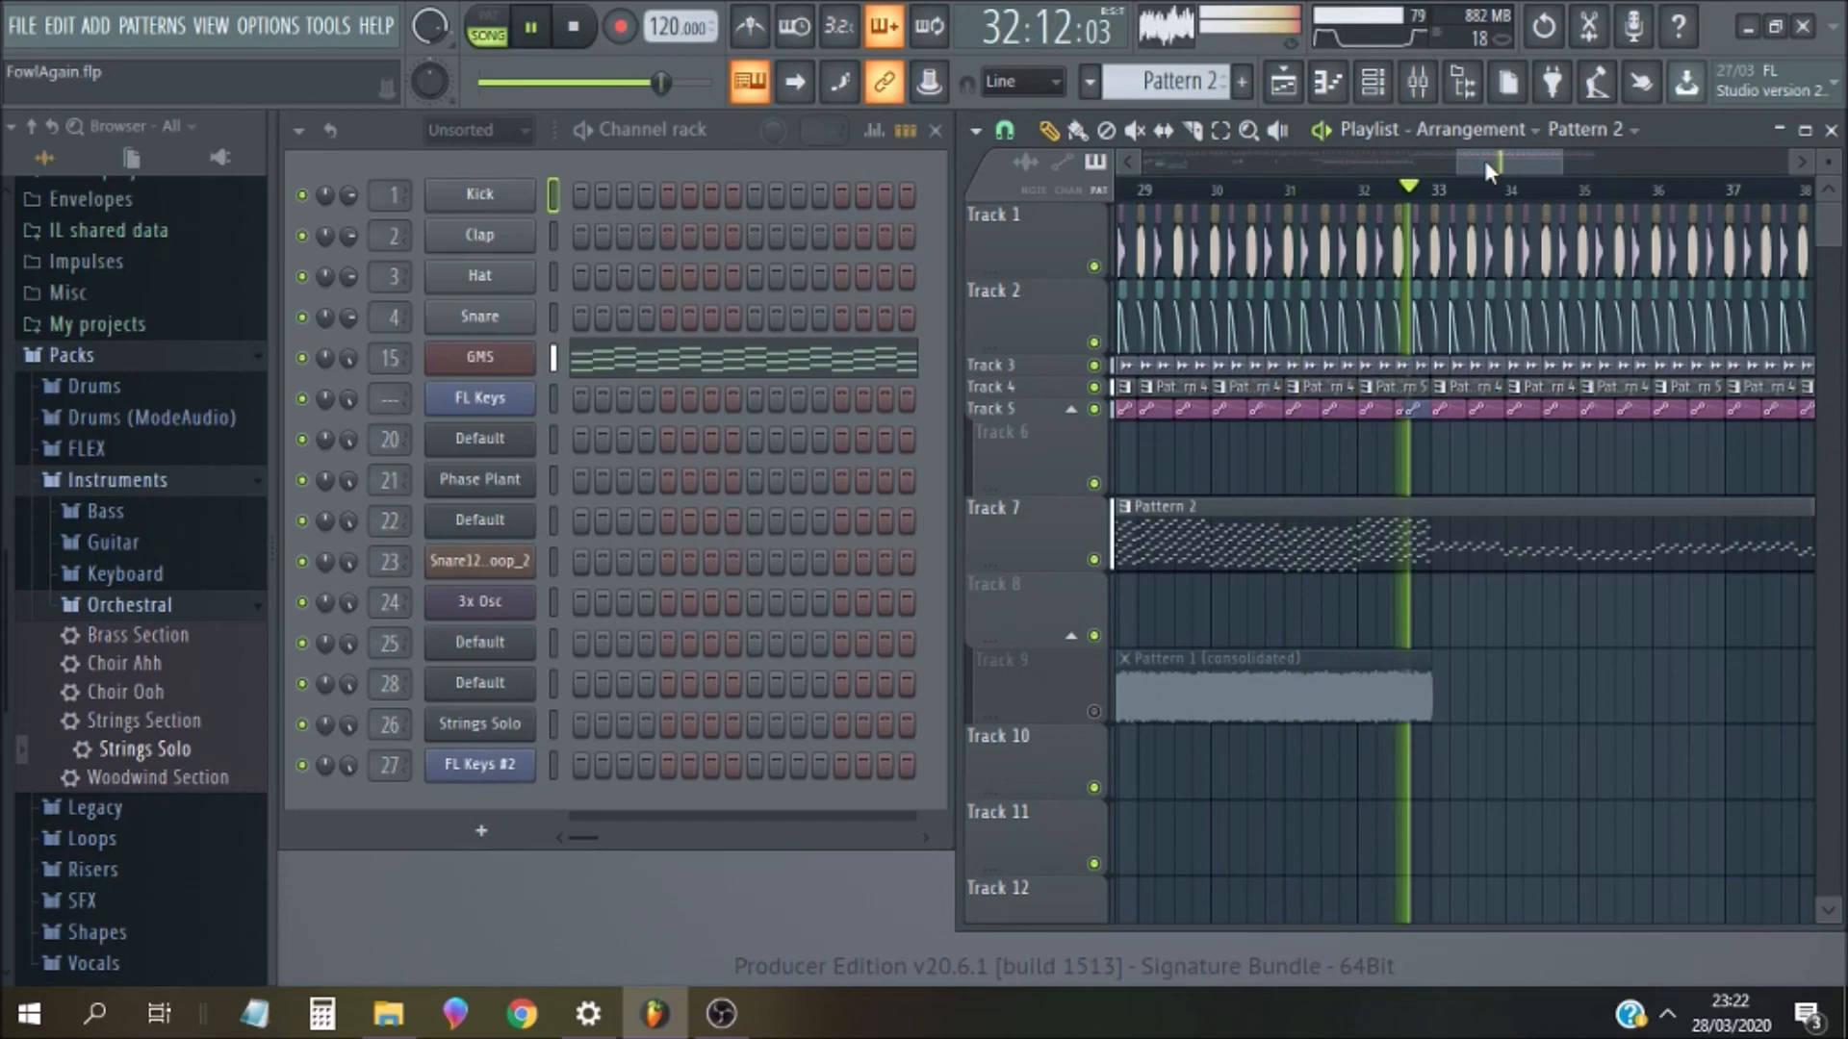
key(space)
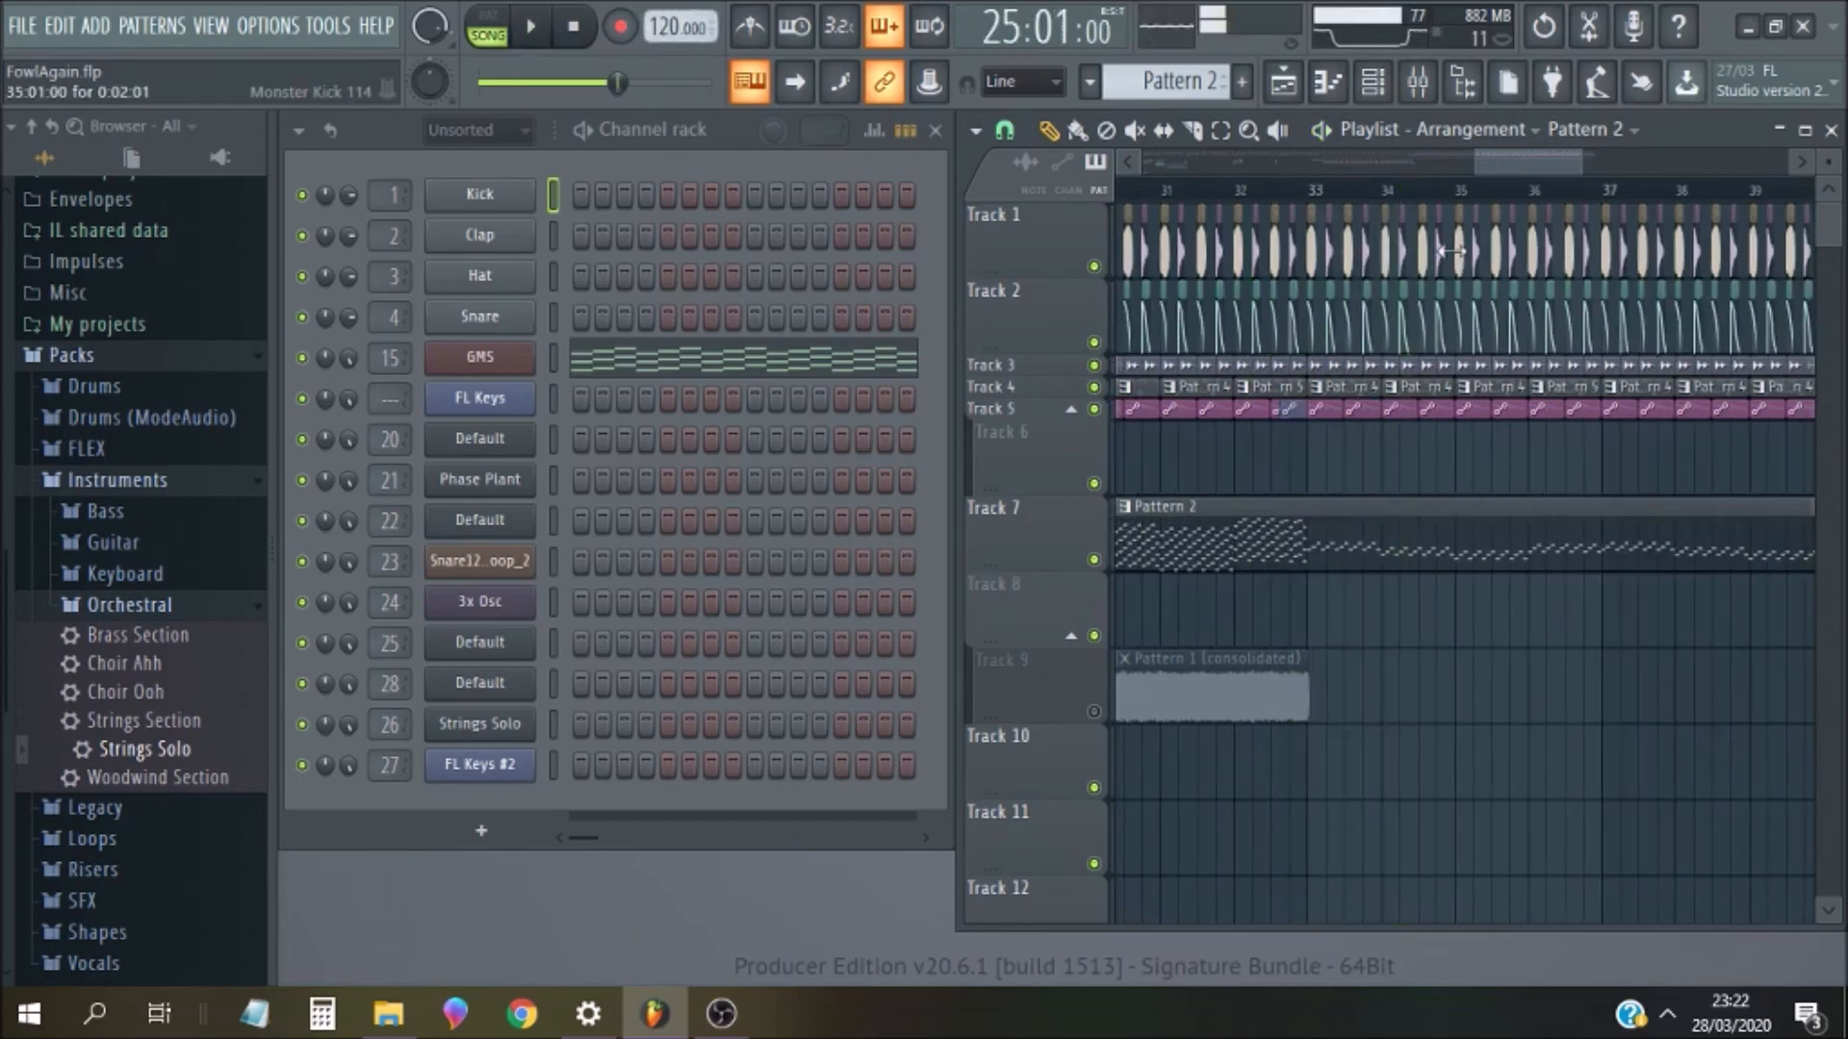
Solo Track 3 and release the solo to unmute every track, and review the arrangement's opening bars
right_click(1095, 365)
right_click(1095, 366)
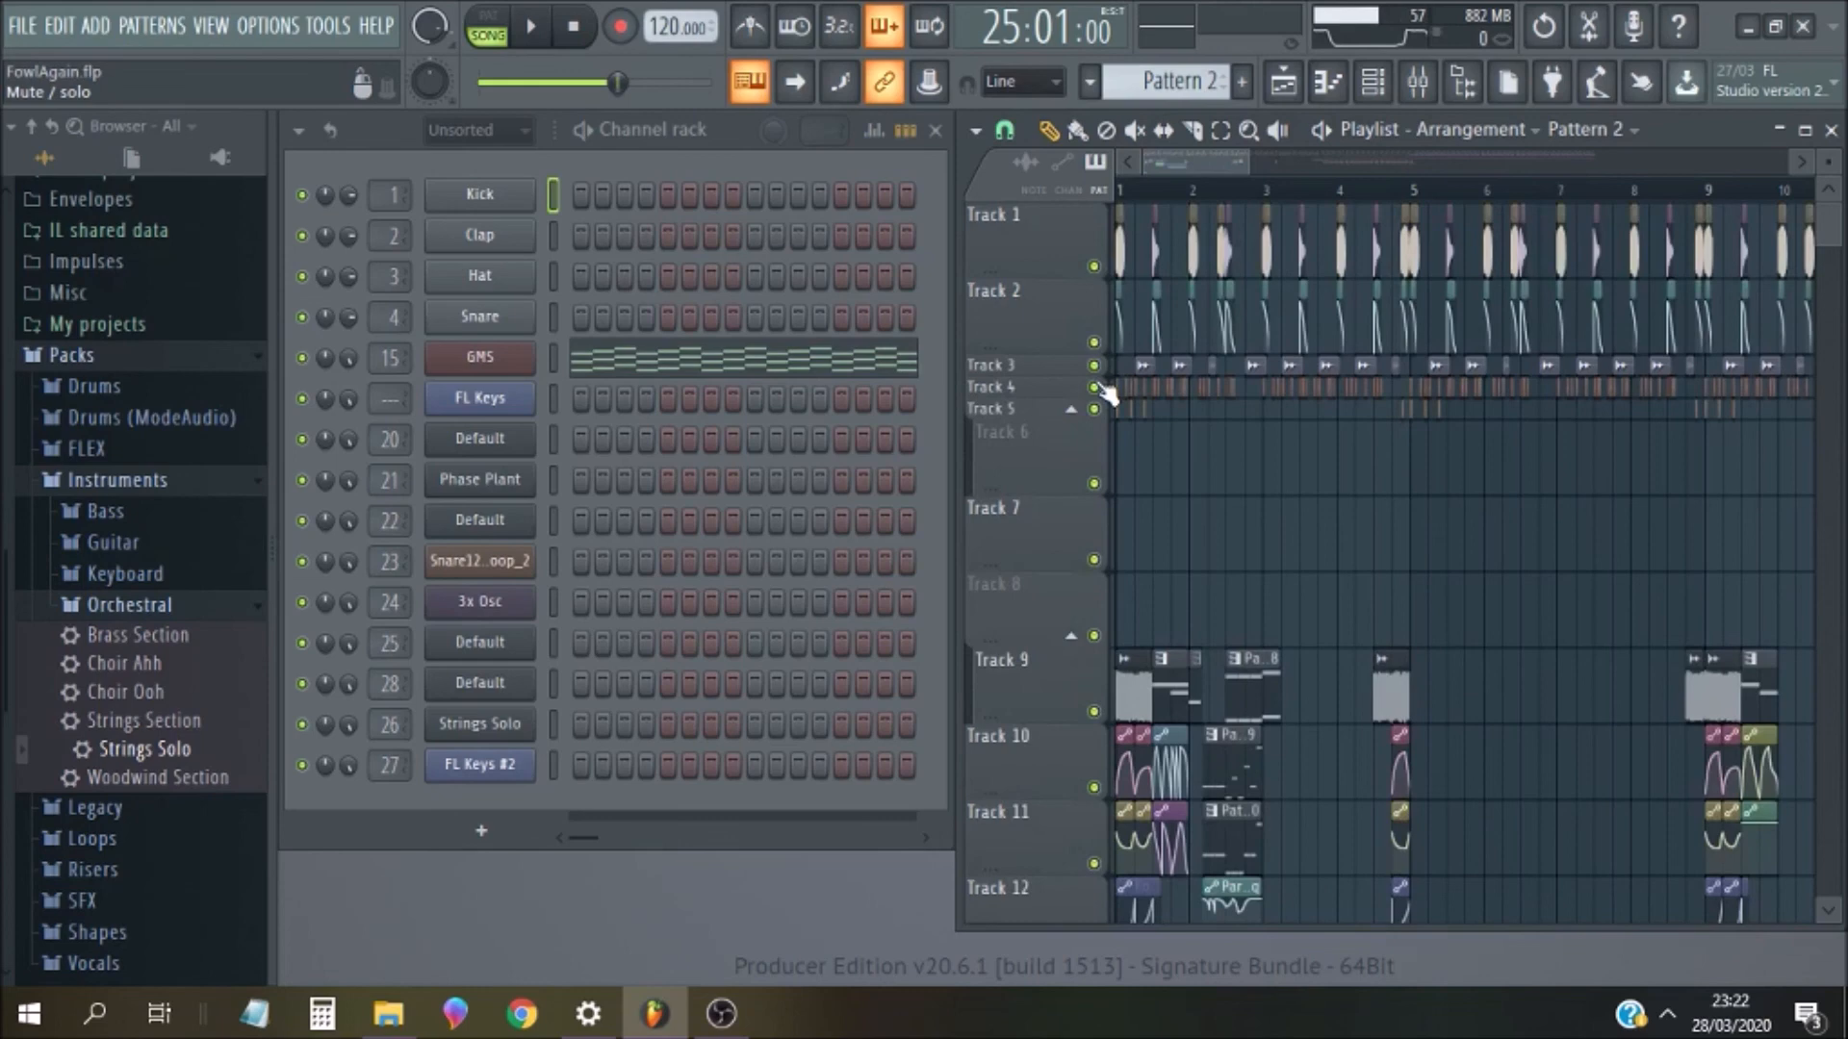
scroll(1421, 484, down, 3)
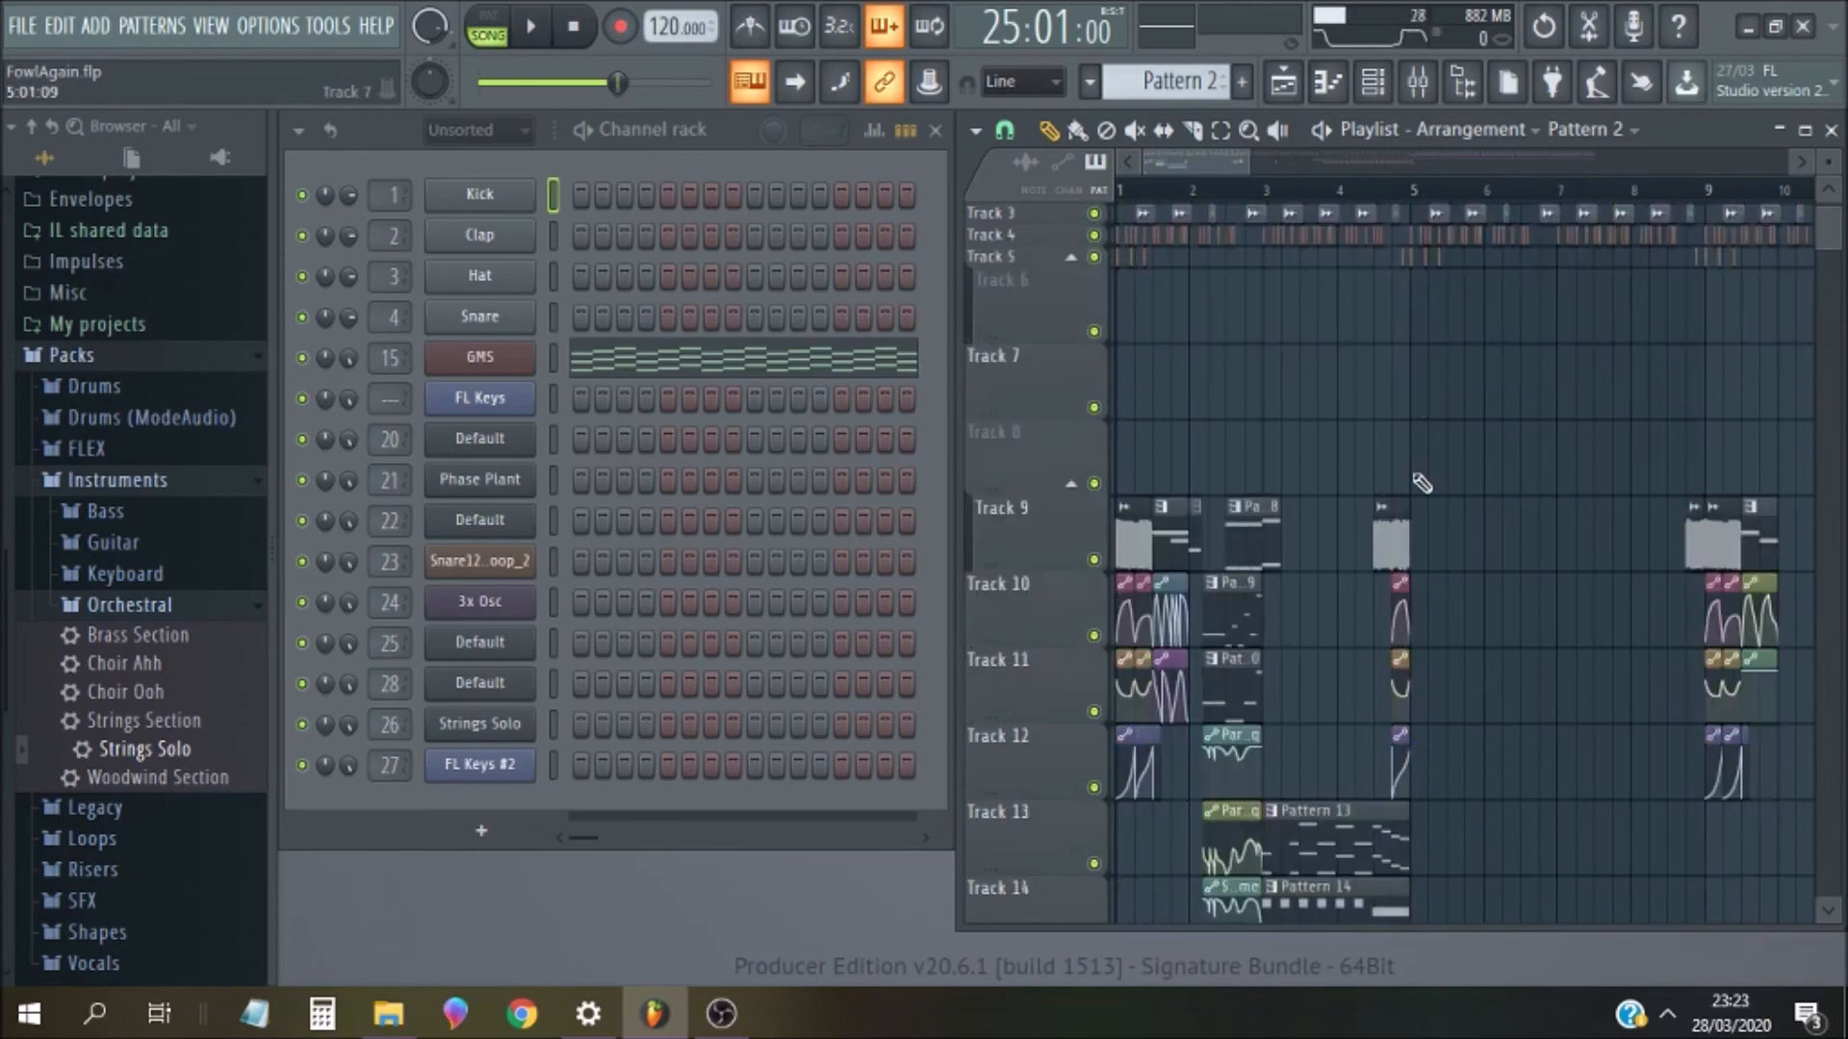
scroll(1421, 483, up, 3)
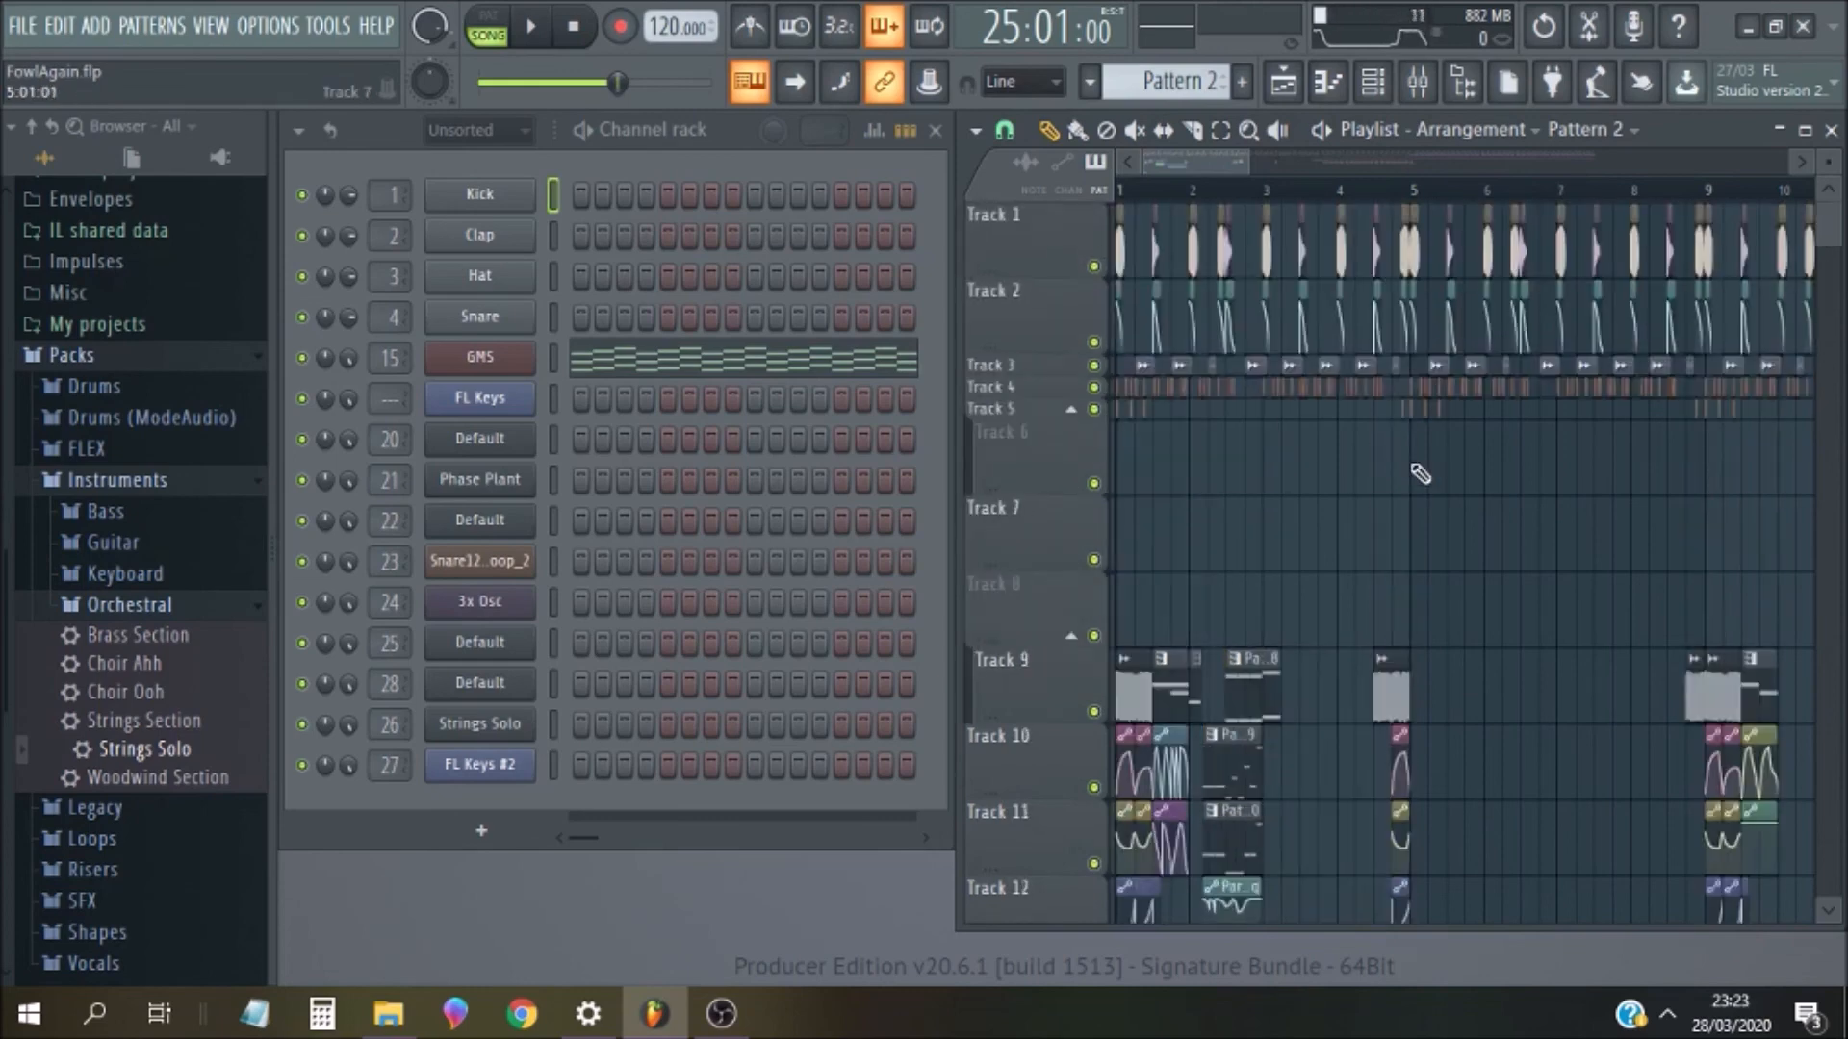